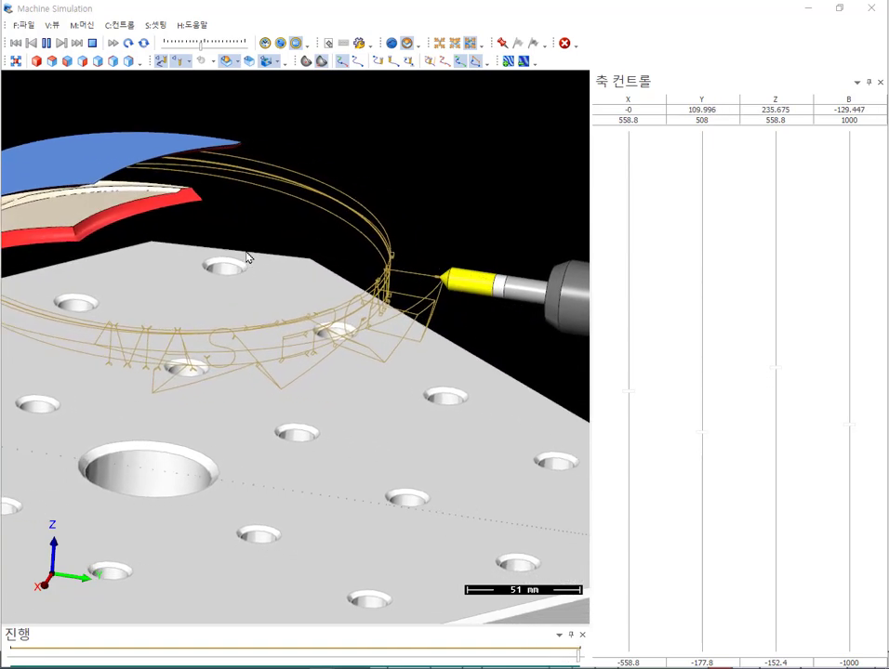
Inspect the engraving toolpath wrapped around the cylinder and the tool in the machine simulation, and close the simulation.
{"action": "scroll", "coordinate": [316, 312], "scroll_direction": "down", "scroll_amount": 3}
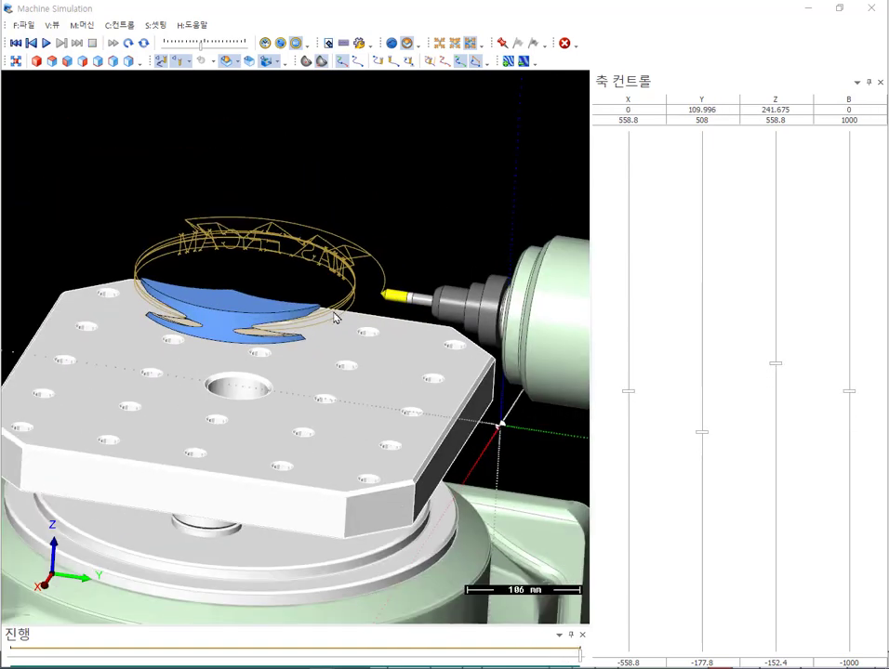
{"action": "scroll", "coordinate": [347, 308], "scroll_direction": "up", "scroll_amount": 6}
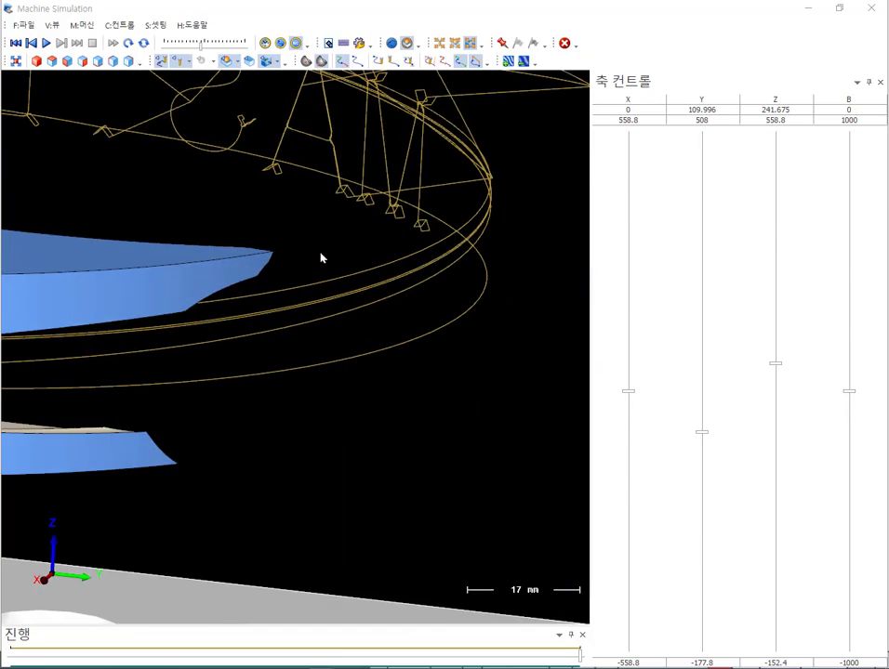
{"action": "scroll", "coordinate": [318, 295], "scroll_direction": "up", "scroll_amount": 3}
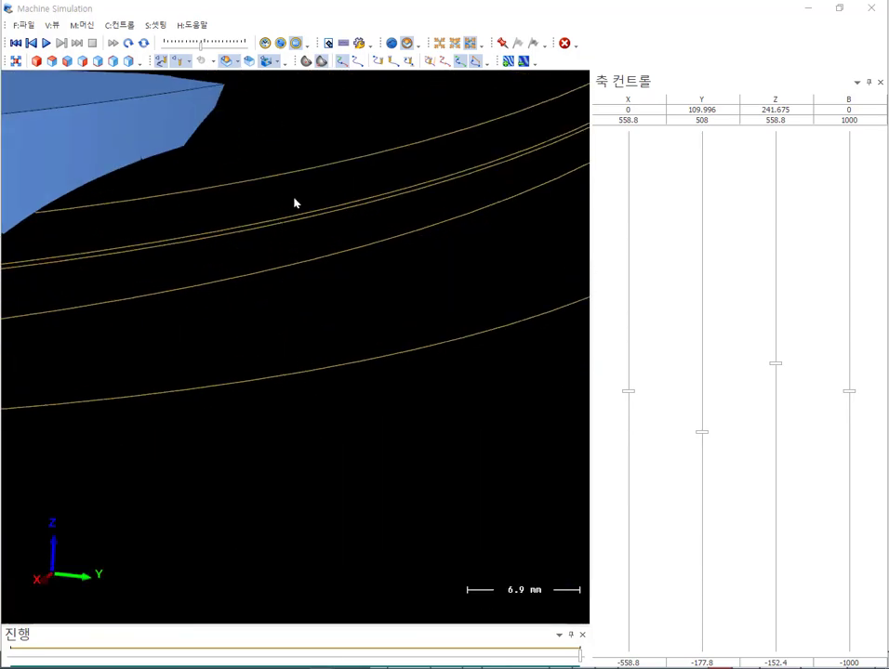
{"action": "scroll", "coordinate": [334, 279], "scroll_direction": "down", "scroll_amount": 6}
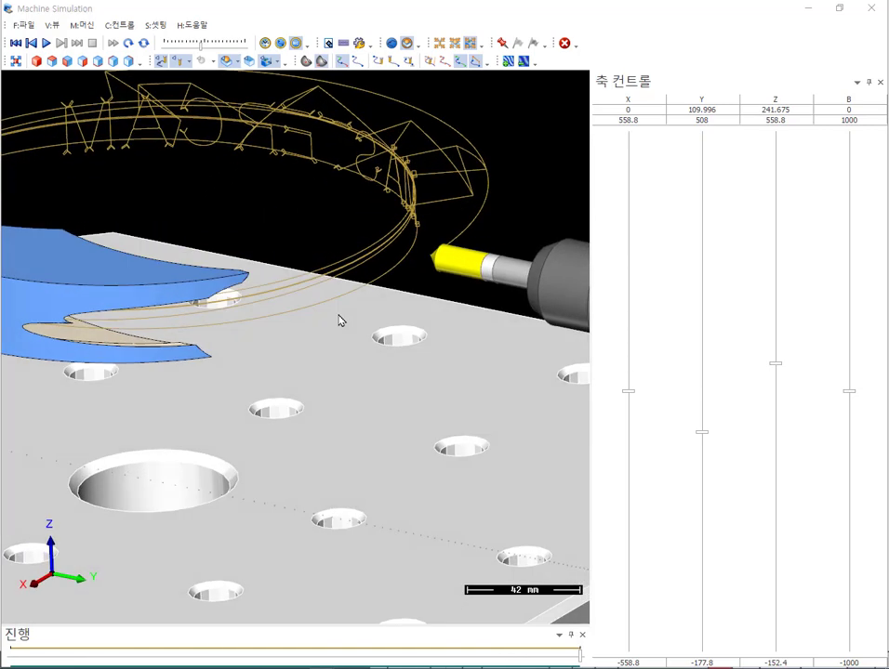
{"action": "scroll", "coordinate": [339, 321], "scroll_direction": "down", "scroll_amount": 2}
{"action": "middle_click_drag", "start_coordinate": [339, 321], "coordinate": [392, 296]}
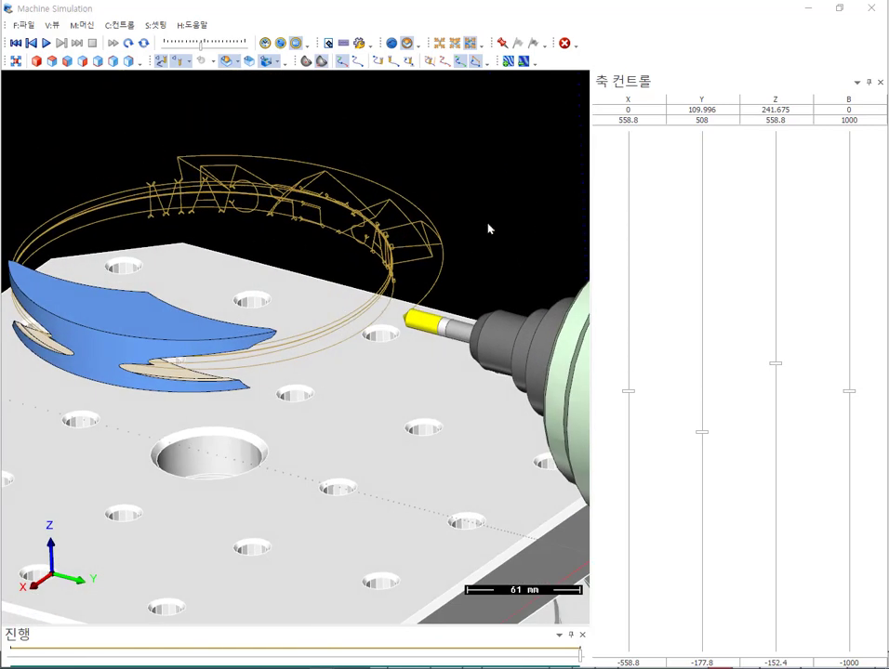
{"action": "left_click", "coordinate": [871, 8]}
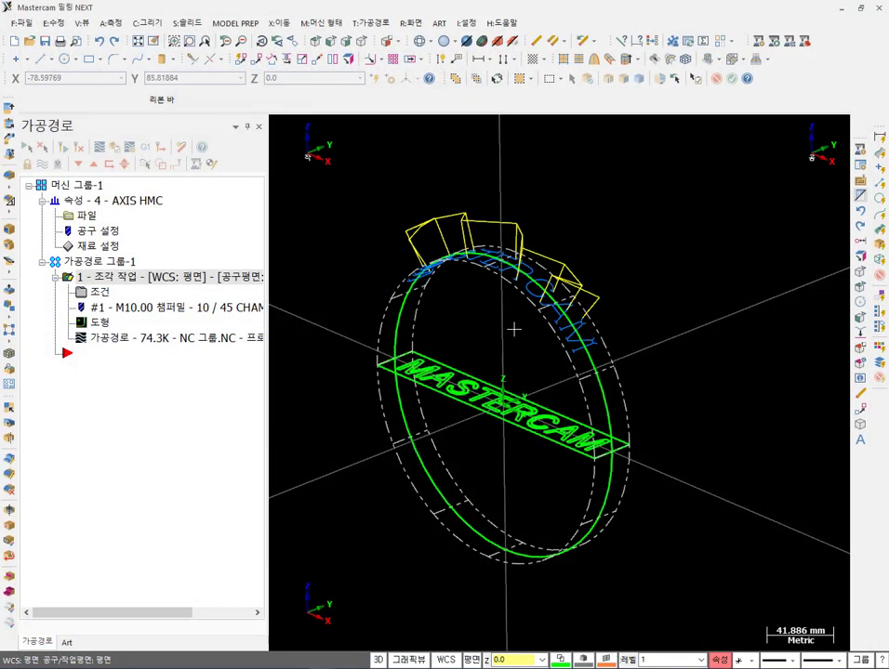
Post-process the engraving operation into an NC file with the .NC extension, overwriting the existing file.
{"action": "scroll", "coordinate": [513, 329], "scroll_direction": "up", "scroll_amount": 2}
{"action": "scroll", "coordinate": [502, 335], "scroll_direction": "down", "scroll_amount": 1}
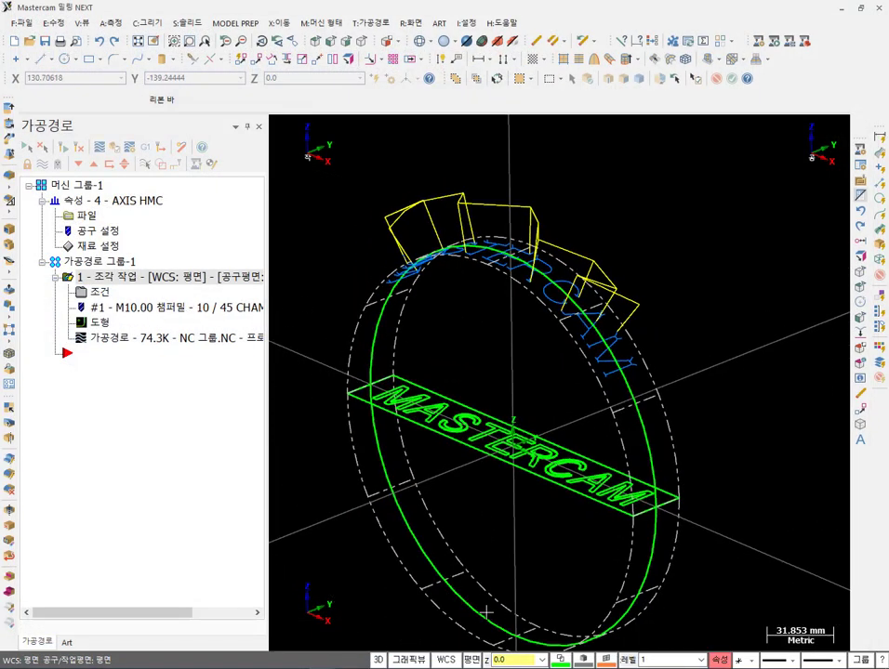
{"action": "left_click", "coordinate": [146, 147]}
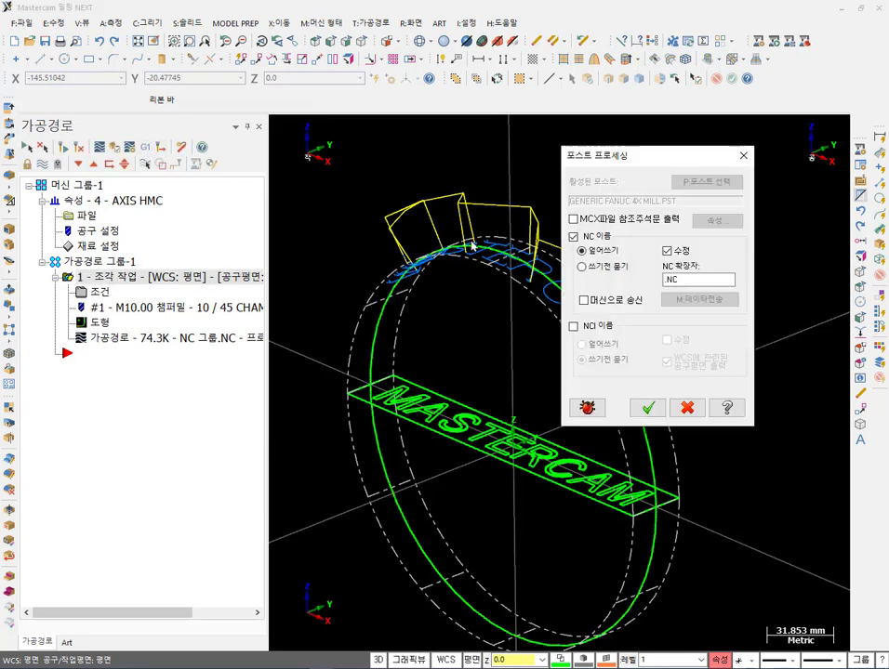
{"action": "left_click", "coordinate": [648, 407]}
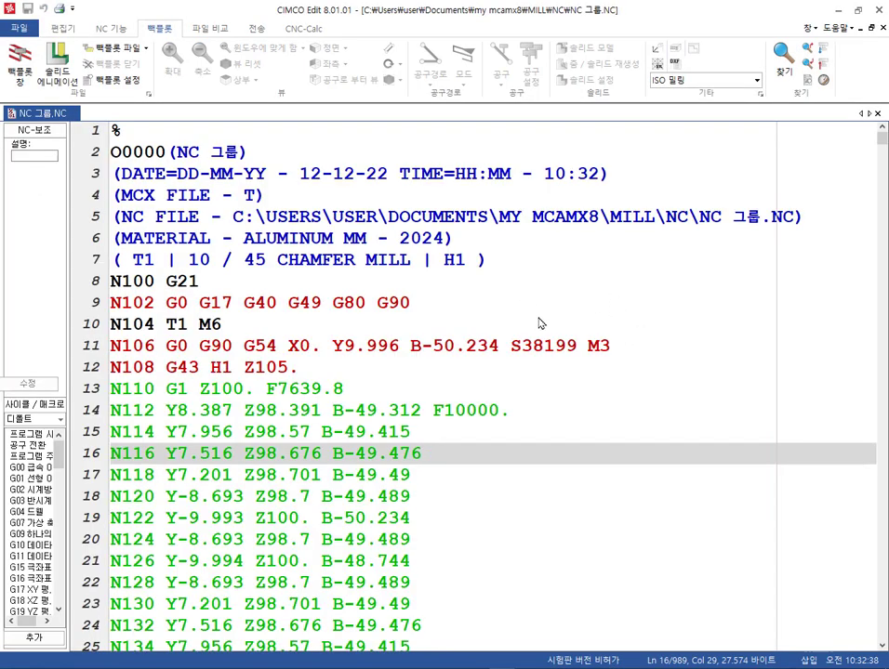
Examine the B-axis rotation values in the posted NC program, from the N106 start block through the later engraving blocks.
{"action": "left_click", "coordinate": [437, 345]}
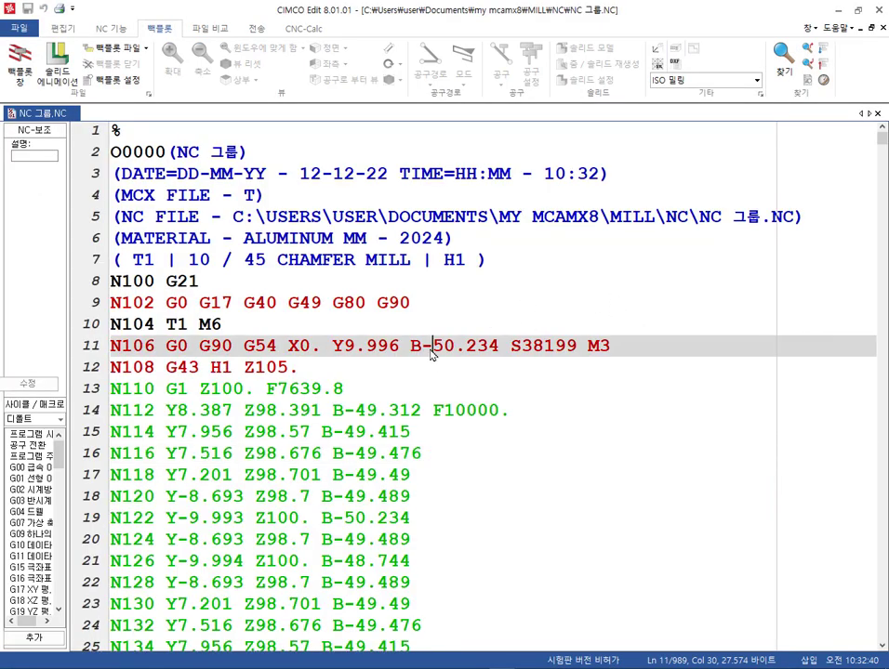
{"action": "left_click_drag", "start_coordinate": [410, 346], "coordinate": [500, 353]}
{"action": "left_click_drag", "start_coordinate": [332, 412], "coordinate": [415, 411]}
{"action": "scroll", "coordinate": [415, 428], "scroll_direction": "down", "scroll_amount": 15}
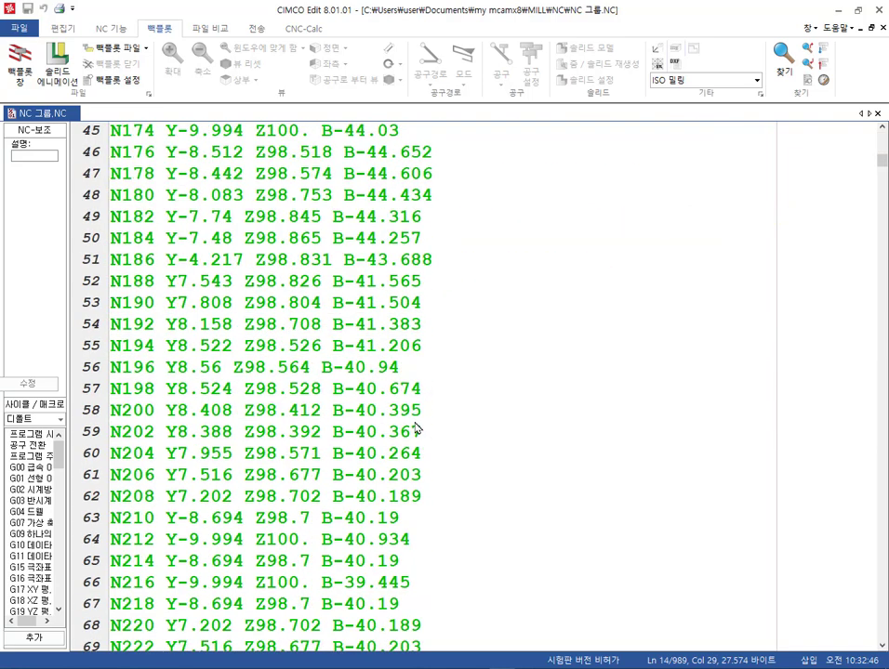
{"action": "scroll", "coordinate": [415, 428], "scroll_direction": "down", "scroll_amount": 20}
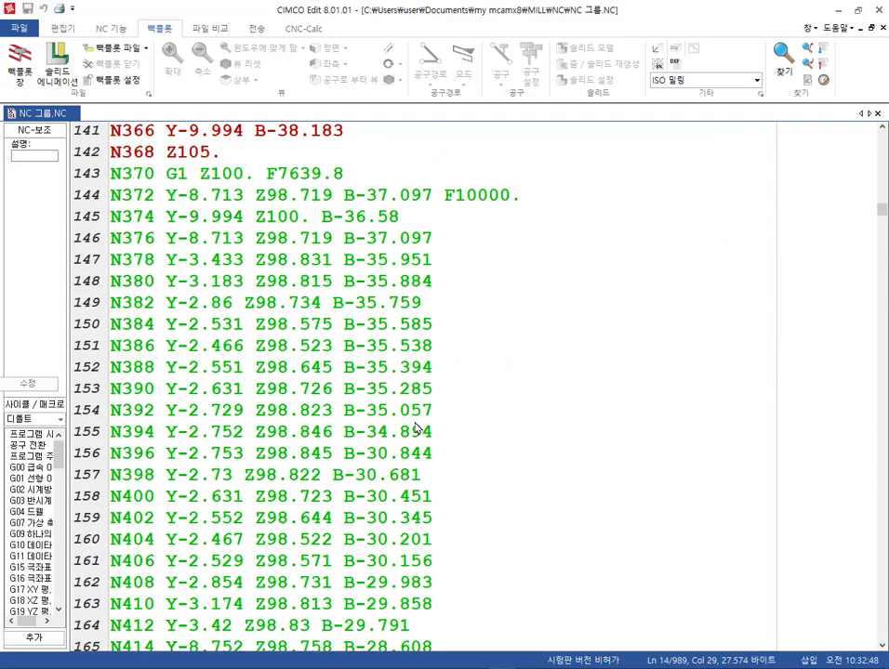
{"action": "scroll", "coordinate": [416, 427], "scroll_direction": "down", "scroll_amount": 20}
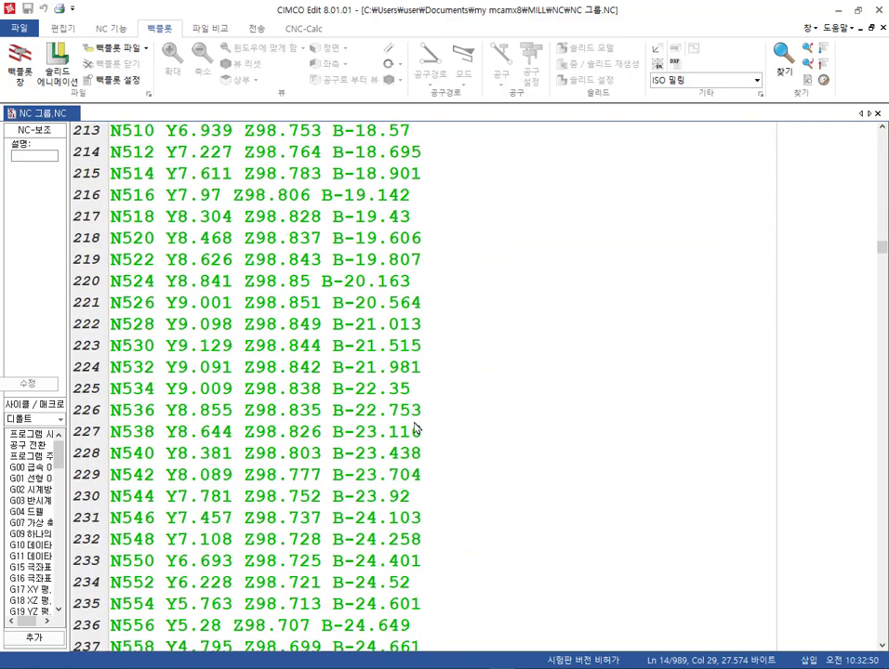
{"action": "scroll", "coordinate": [415, 428], "scroll_direction": "down", "scroll_amount": 20}
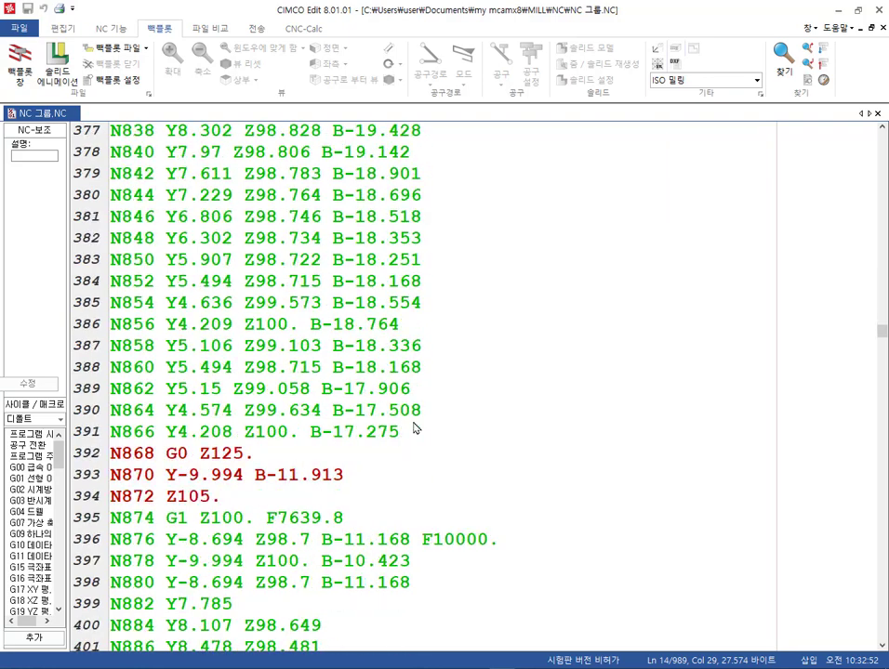
{"action": "scroll", "coordinate": [416, 428], "scroll_direction": "down", "scroll_amount": 20}
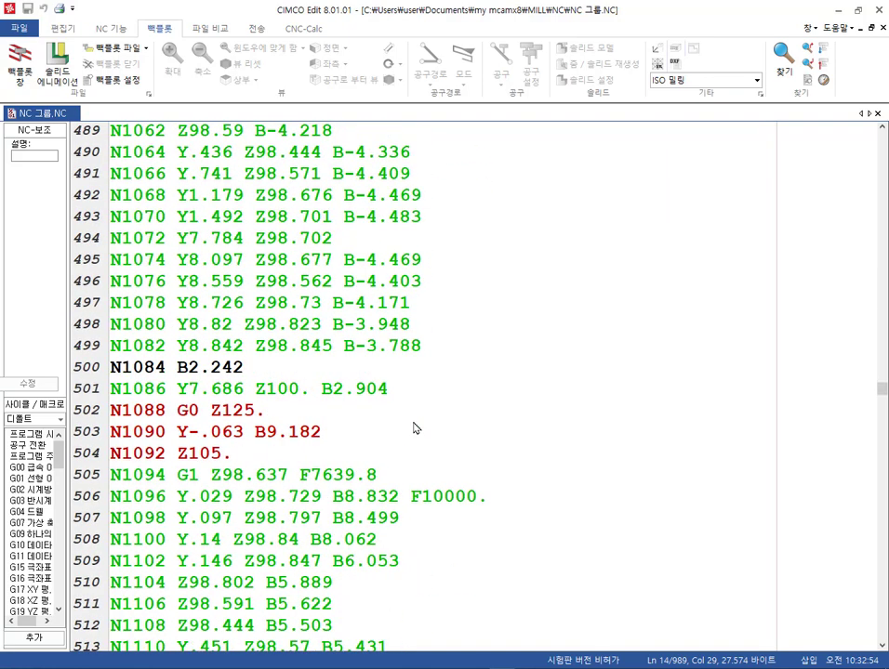
{"action": "scroll", "coordinate": [416, 428], "scroll_direction": "down", "scroll_amount": 4}
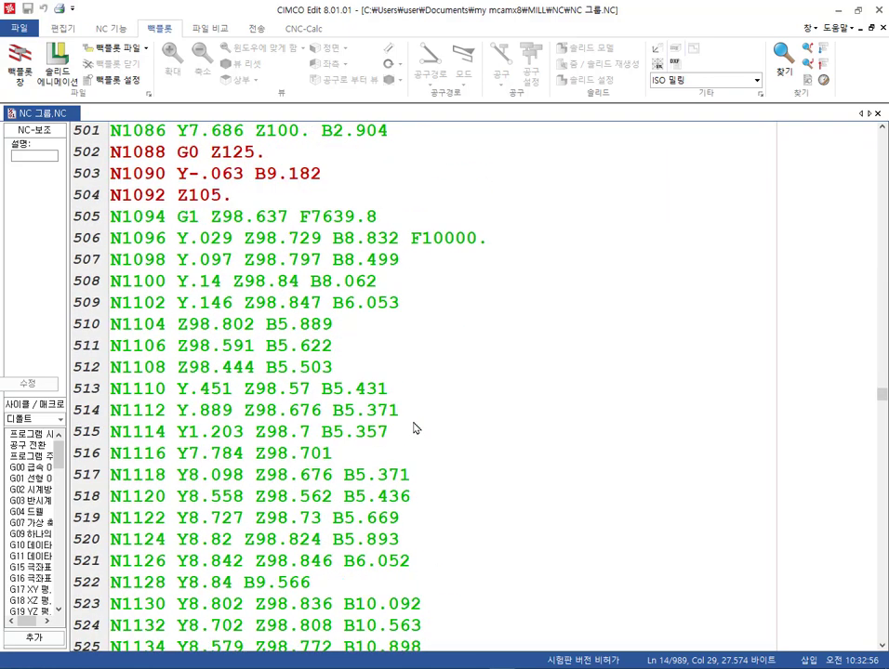
{"action": "scroll", "coordinate": [447, 324], "scroll_direction": "down", "scroll_amount": 9}
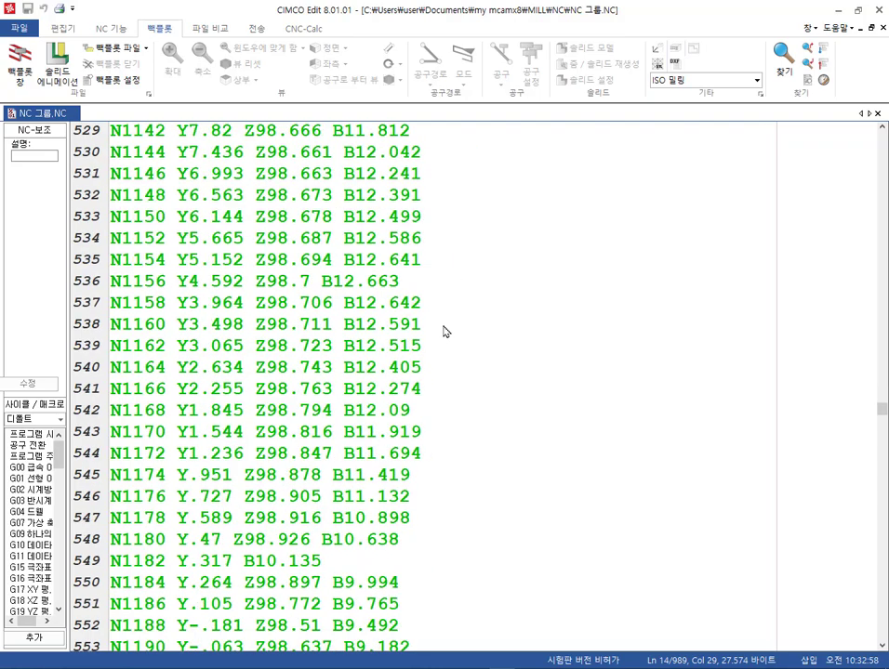
{"action": "scroll", "coordinate": [444, 332], "scroll_direction": "down", "scroll_amount": 20}
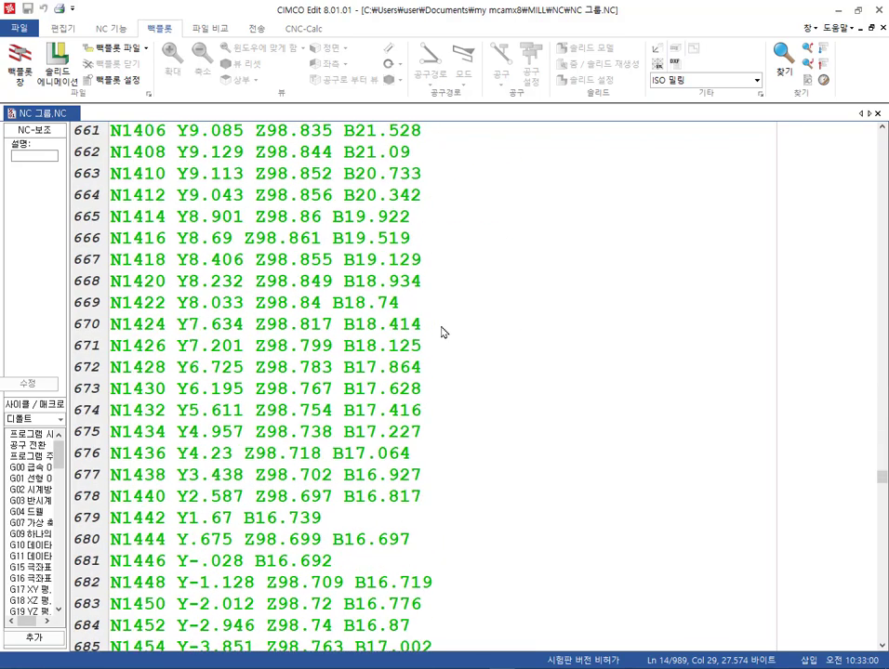
{"action": "scroll", "coordinate": [442, 332], "scroll_direction": "down", "scroll_amount": 20}
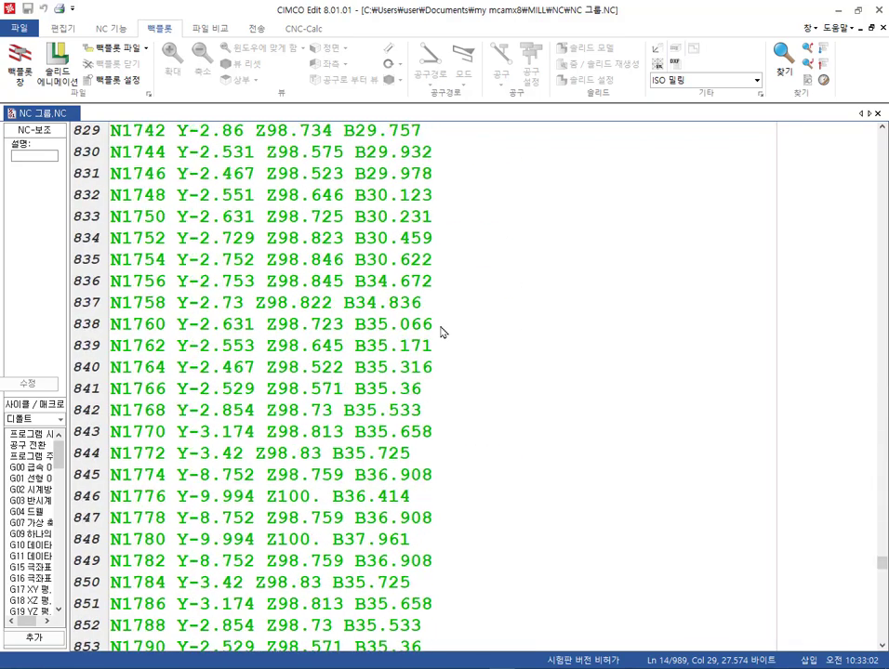
{"action": "scroll", "coordinate": [443, 332], "scroll_direction": "down", "scroll_amount": 3}
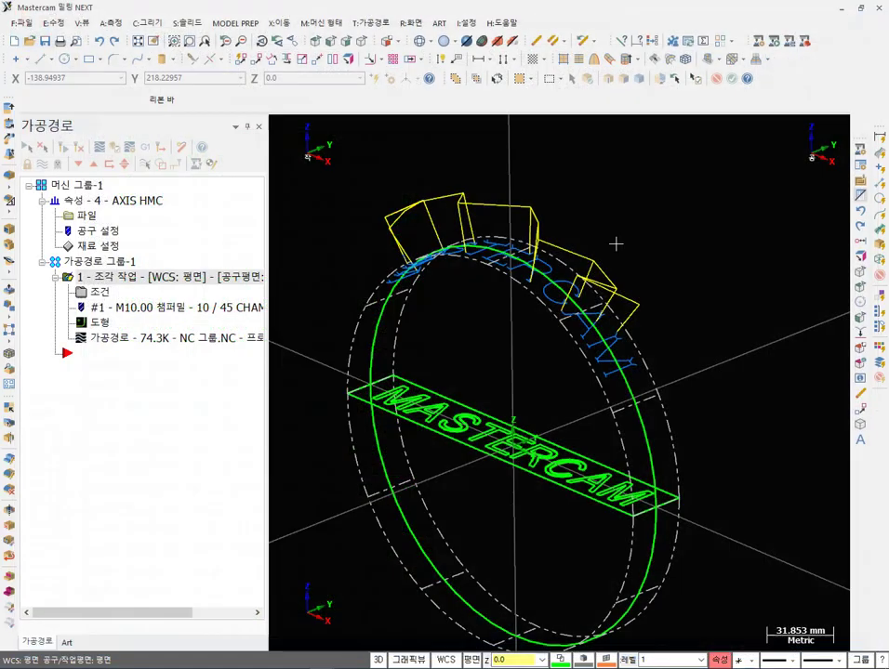
Check the engraving operation's rotary axis settings, including axis substitution, direction and rotary diameter, and dismiss them without changes.
{"action": "mouse_move", "coordinate": [640, 262]}
{"action": "middle_mouse_down"}
{"action": "mouse_move", "coordinate": [565, 264]}
{"action": "mouse_move", "coordinate": [619, 234]}
{"action": "mouse_move", "coordinate": [625, 284]}
{"action": "mouse_move", "coordinate": [623, 252]}
{"action": "middle_mouse_up"}
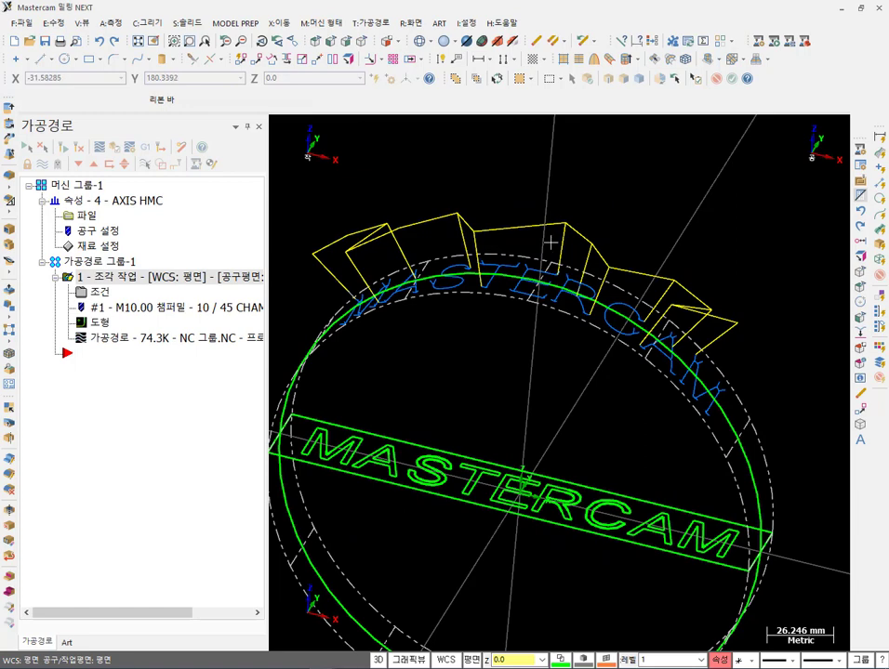
{"action": "left_click", "coordinate": [234, 293]}
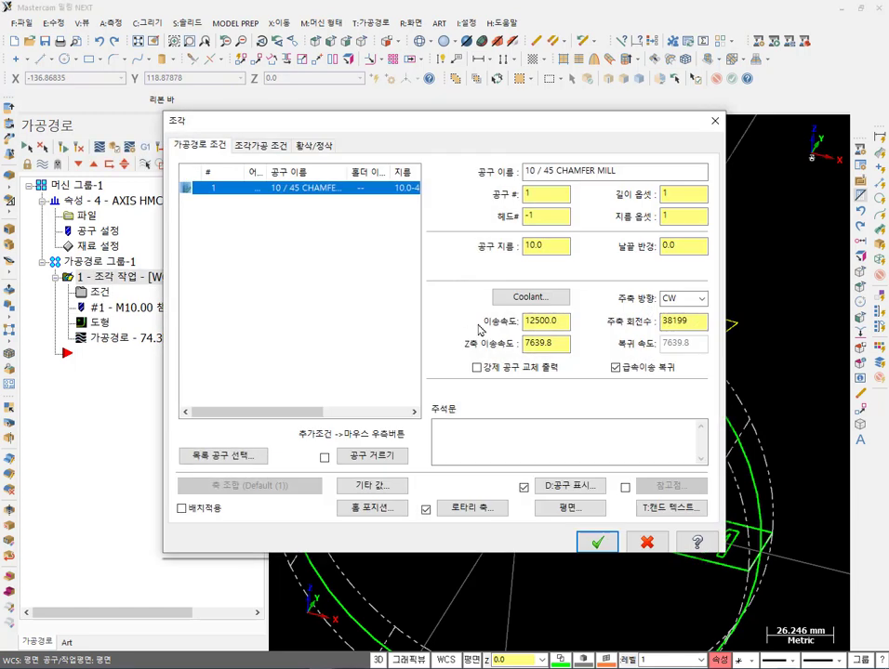
{"action": "left_click", "coordinate": [479, 516]}
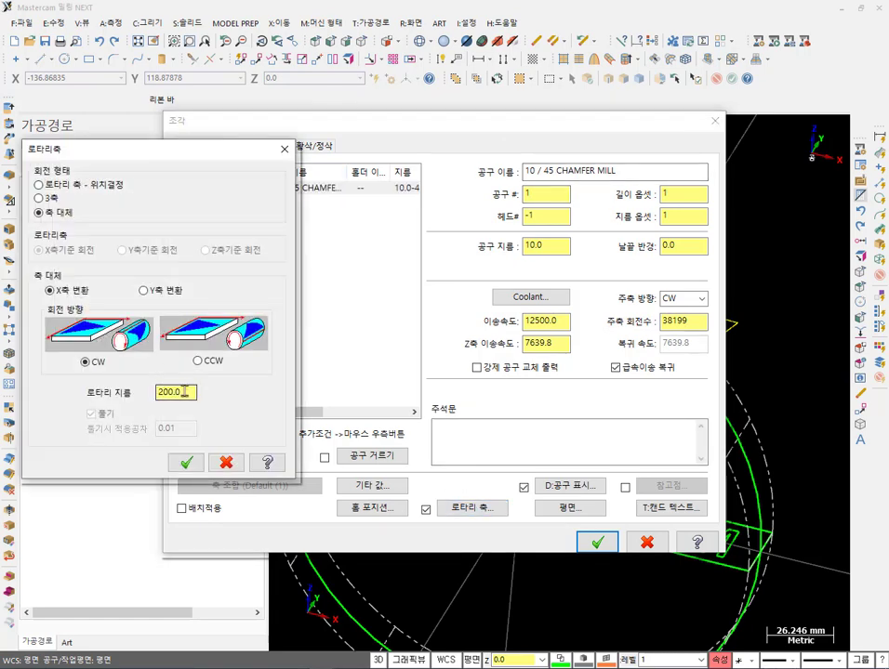
{"action": "left_click", "coordinate": [226, 462]}
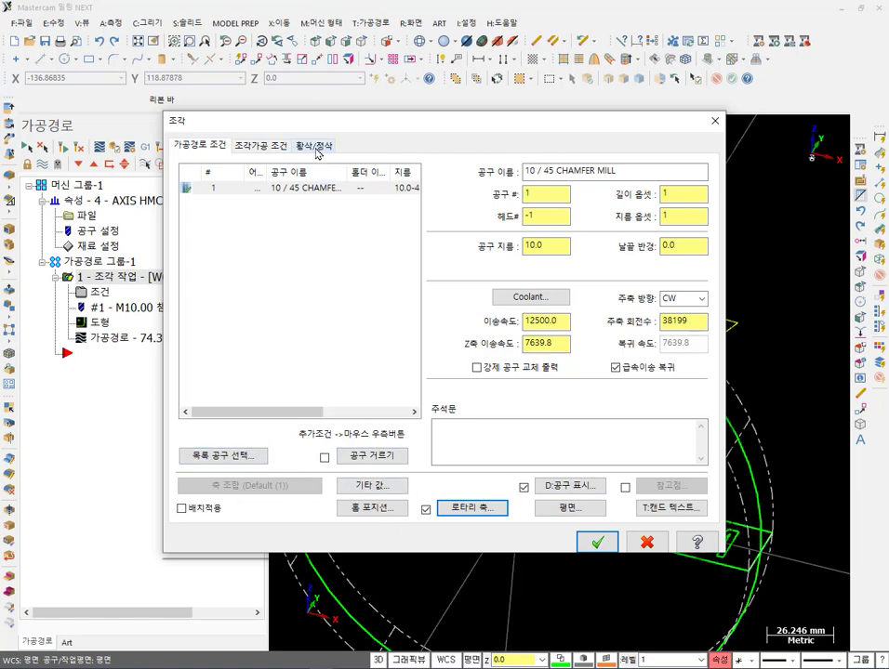
Review the engraving parameters and their filter tolerance, look-ahead and arc radius settings, and close the operation without saving changes.
{"action": "left_click", "coordinate": [276, 149]}
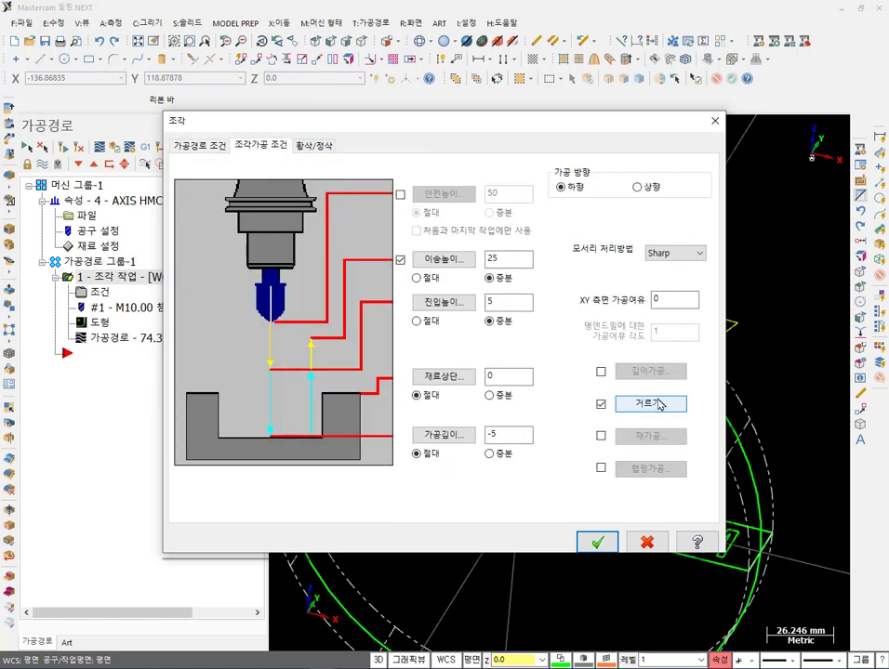
{"action": "left_click", "coordinate": [659, 403]}
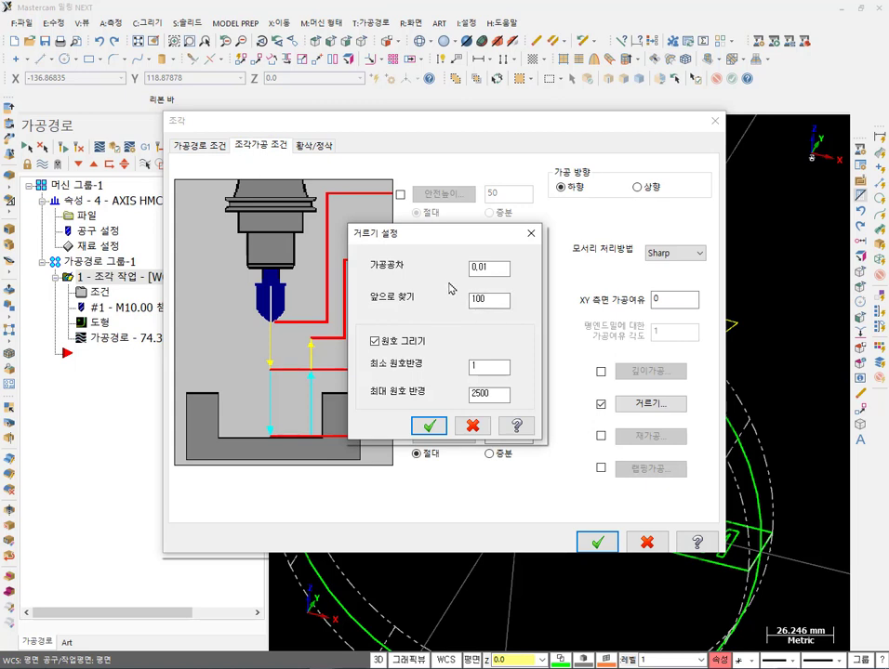
{"action": "left_click", "coordinate": [498, 299]}
{"action": "left_click", "coordinate": [495, 396]}
{"action": "left_click", "coordinate": [436, 426]}
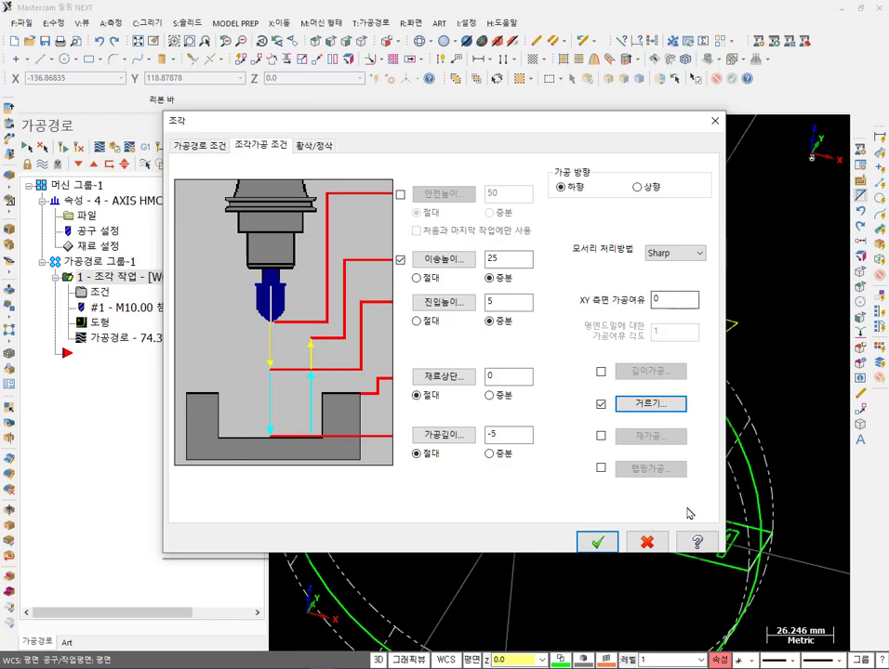
{"action": "left_click", "coordinate": [647, 542]}
Run the Verify simulation of the engraving operation and inspect the MASTERCAM lettering cut around the disc's rim.
{"action": "middle_click_drag", "start_coordinate": [581, 346], "coordinate": [569, 291]}
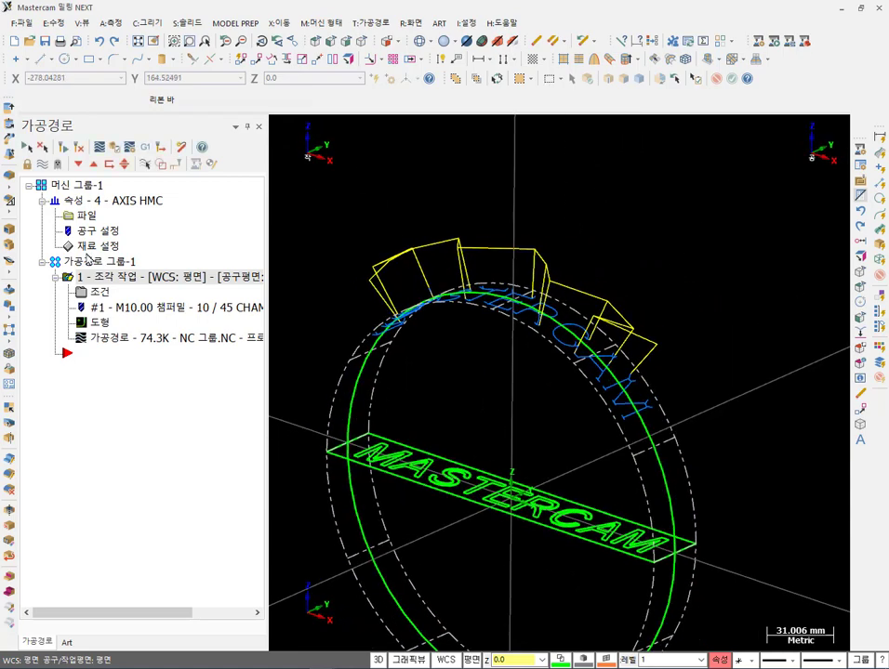
{"action": "left_click", "coordinate": [116, 150]}
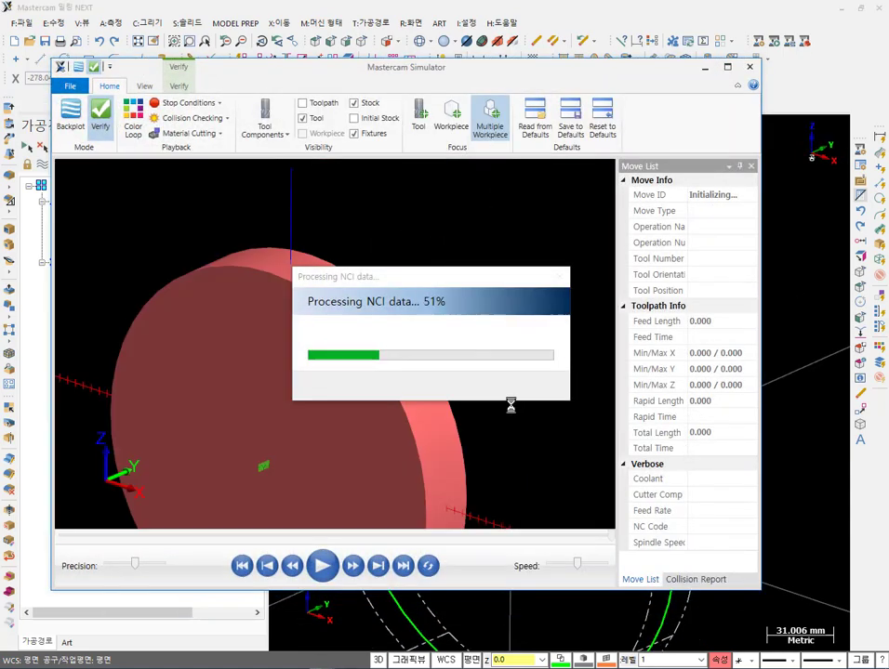
{"action": "left_click", "coordinate": [322, 565]}
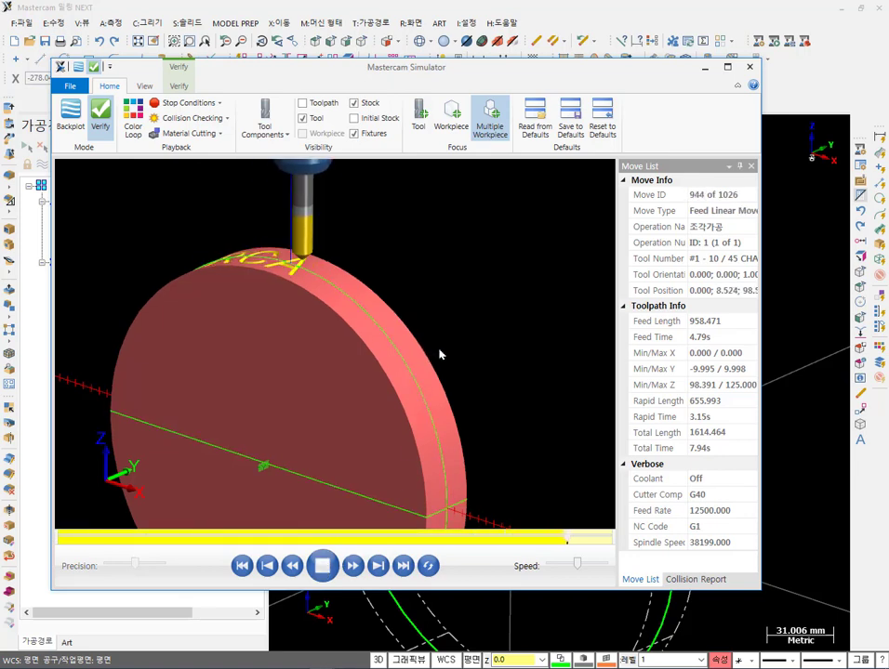
{"action": "middle_click_drag", "start_coordinate": [438, 353], "coordinate": [454, 317]}
{"action": "scroll", "coordinate": [442, 321], "scroll_direction": "up", "scroll_amount": 3}
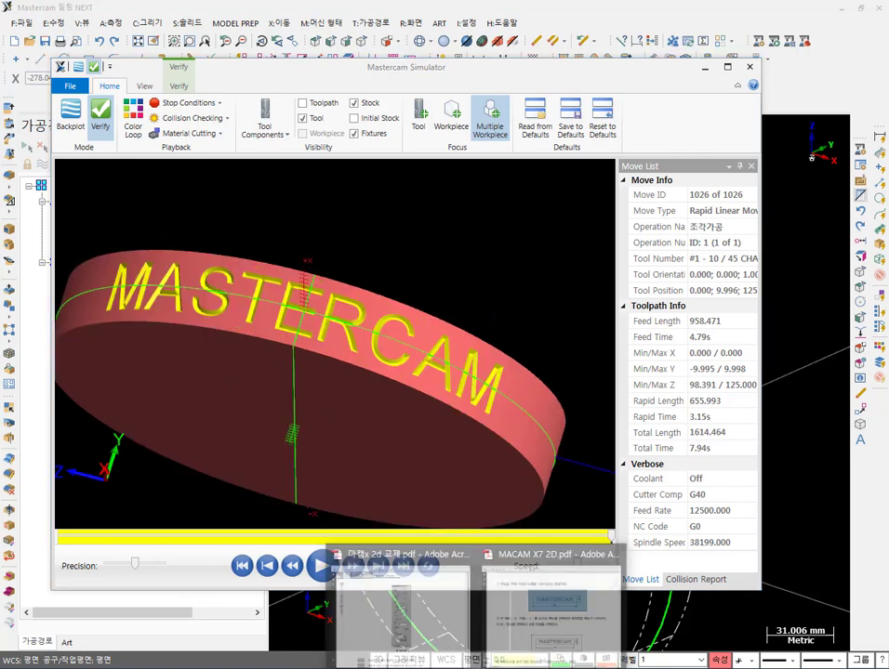
Switch to the MACAM X7 2D.pdf manual in Adobe Acrobat and read from the Roll exercise to the Drag function.
{"action": "left_click", "coordinate": [552, 584]}
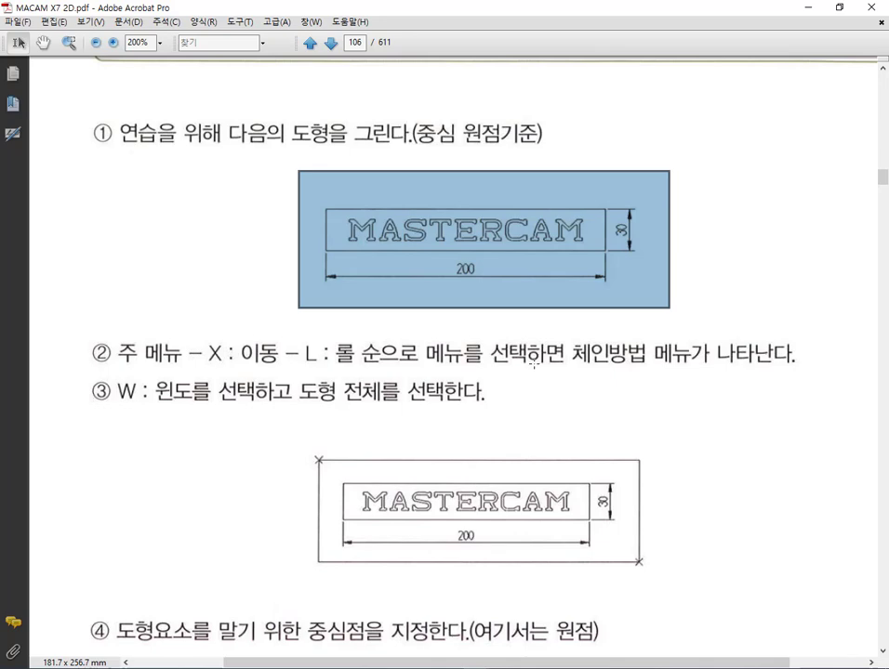
{"action": "scroll", "coordinate": [534, 364], "scroll_direction": "down", "scroll_amount": 10}
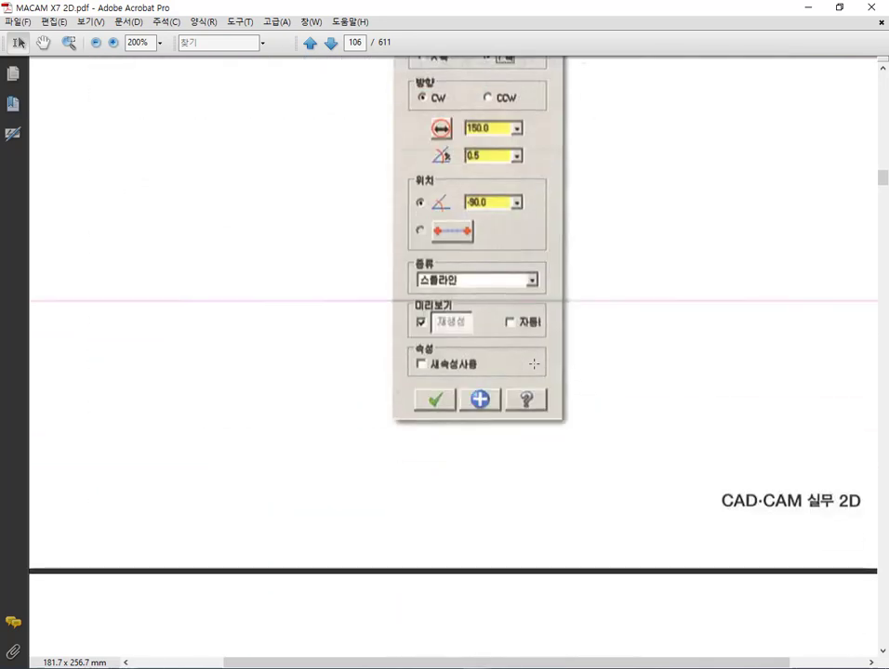
{"action": "scroll", "coordinate": [534, 364], "scroll_direction": "down", "scroll_amount": 9}
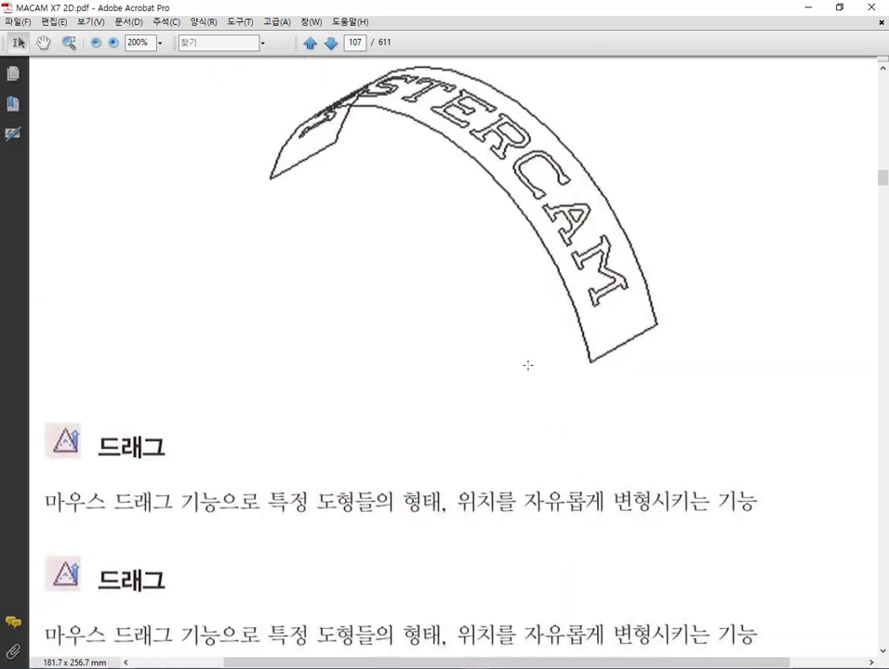
{"action": "scroll", "coordinate": [527, 365], "scroll_direction": "down", "scroll_amount": 4}
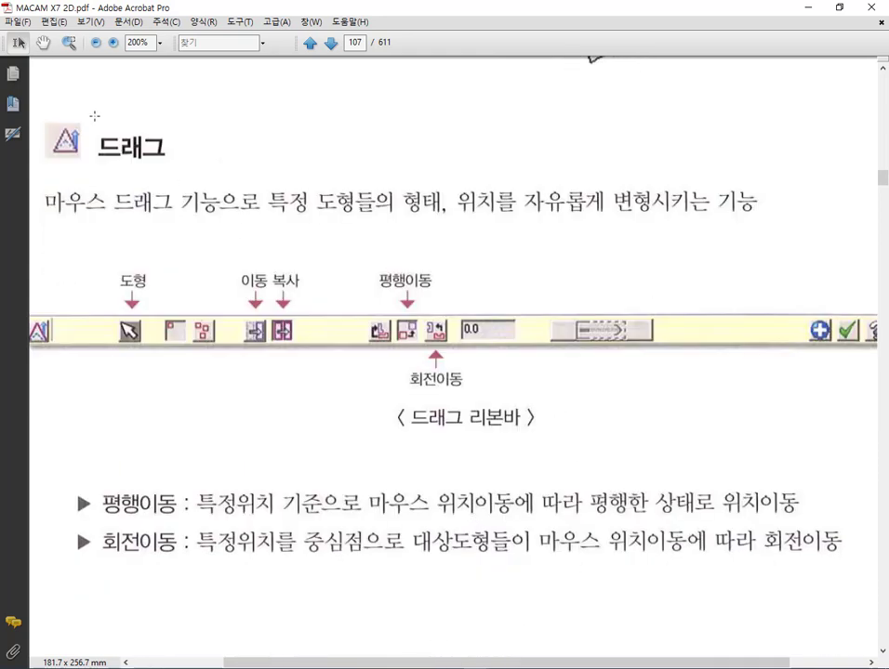
Switch from the manual to Mastercam and delete all the geometry, including the elements linked to the engraving toolpath.
{"action": "left_click_drag", "start_coordinate": [94, 115], "coordinate": [206, 176]}
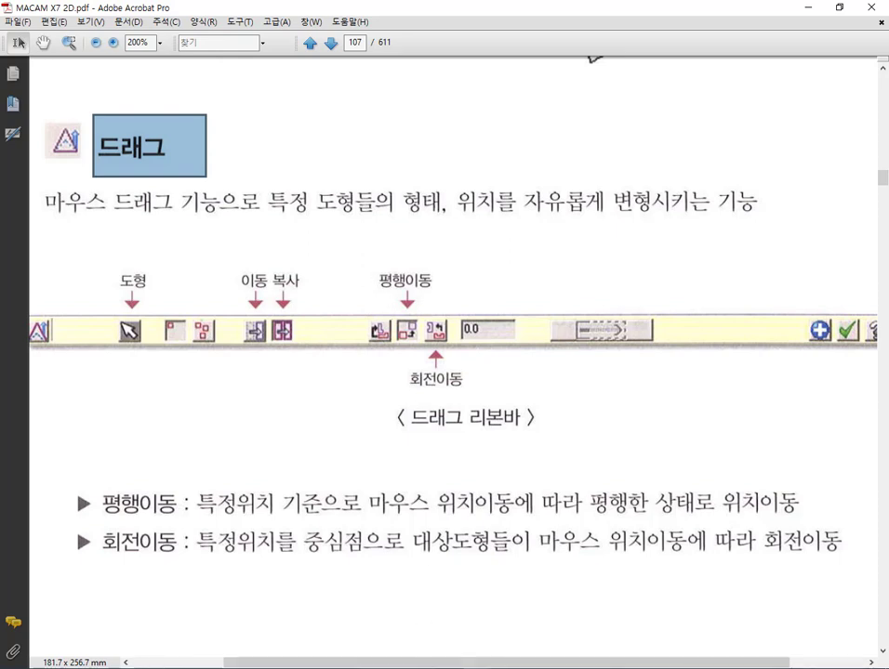
{"action": "left_click", "coordinate": [307, 632]}
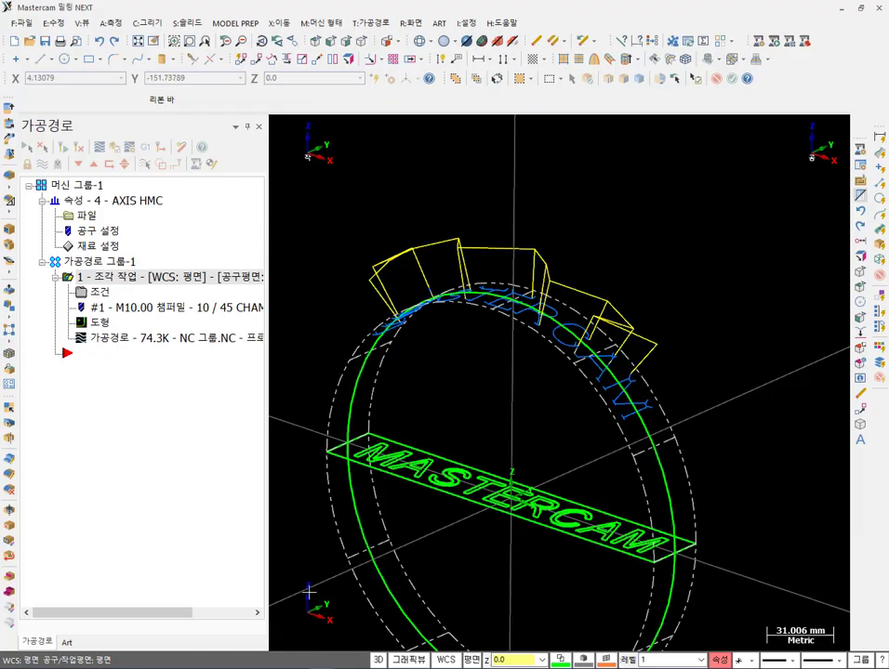
{"action": "scroll", "coordinate": [537, 293], "scroll_direction": "down", "scroll_amount": 3}
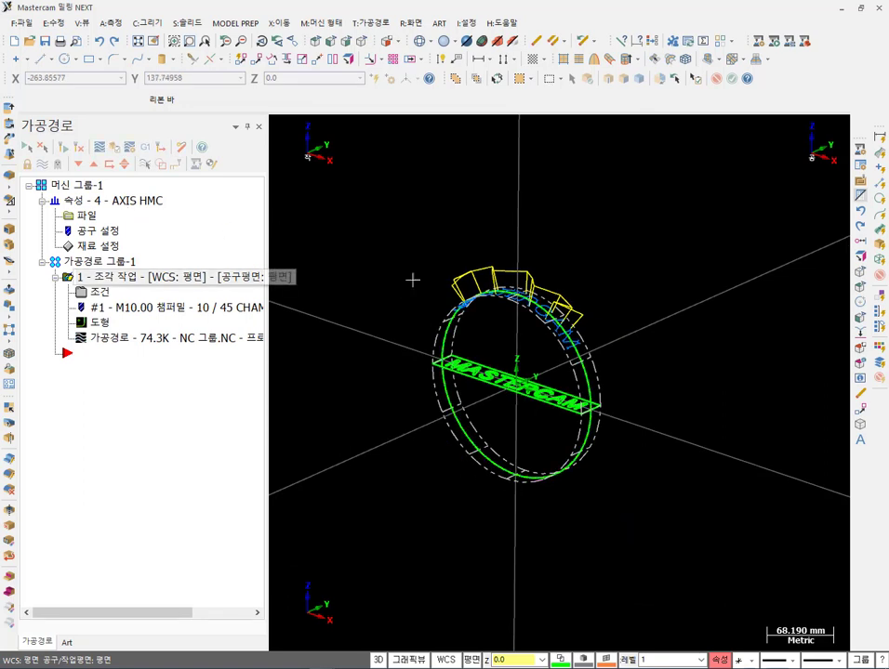
{"action": "left_click_drag", "start_coordinate": [417, 237], "coordinate": [675, 561]}
{"action": "key", "text": "Delete"}
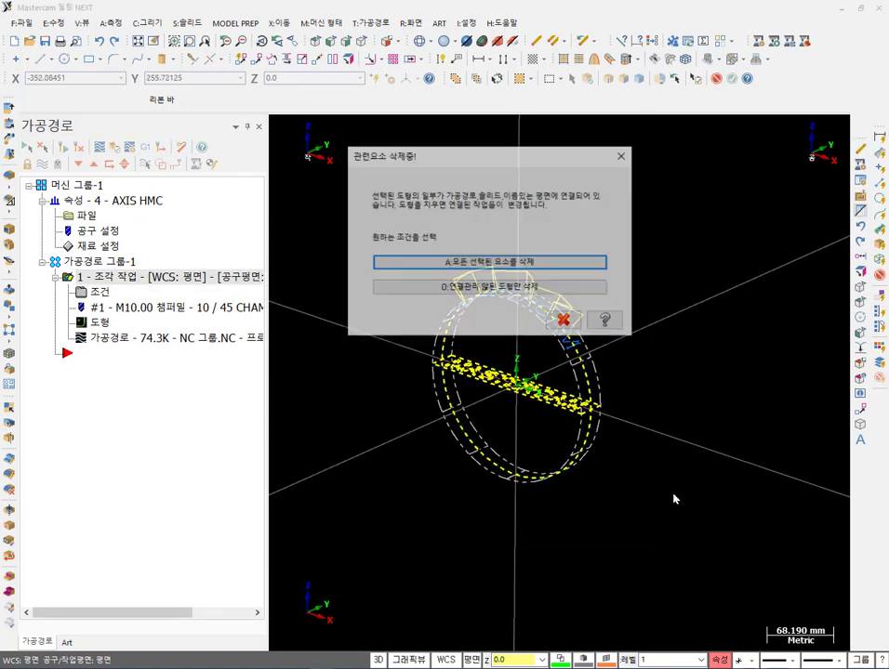
{"action": "left_click", "coordinate": [529, 264]}
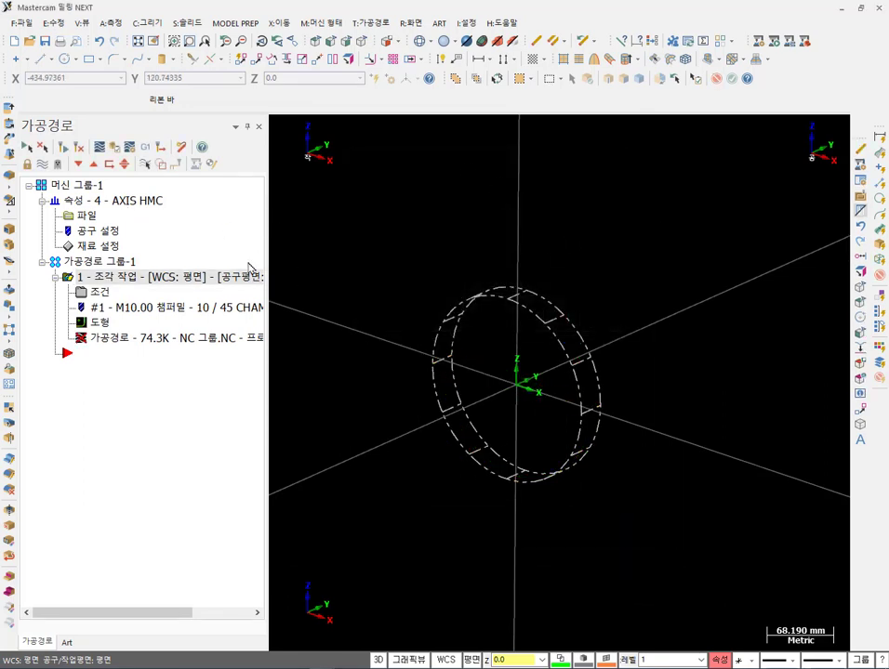
Turn off the on-screen display of the cylindrical stock in the machine group's stock setup.
{"action": "left_click", "coordinate": [97, 245]}
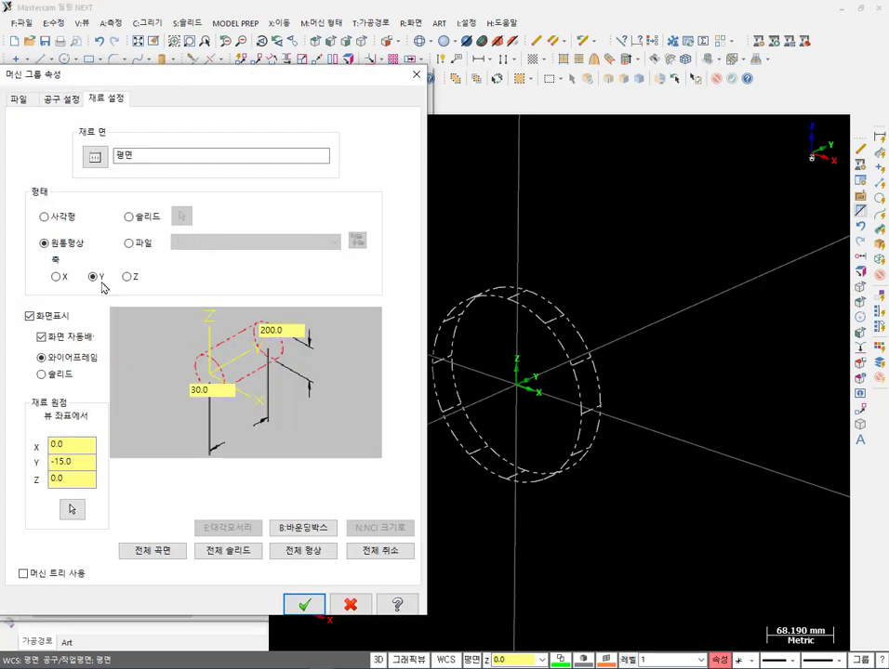
{"action": "left_click", "coordinate": [30, 317]}
{"action": "left_click", "coordinate": [301, 603]}
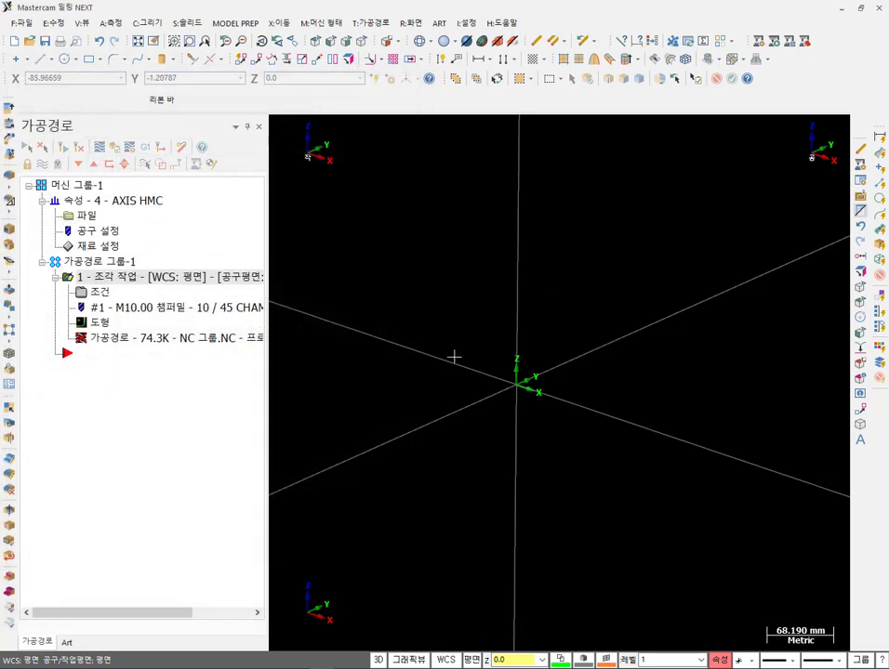
Set the view to the top plane and delete the engraving operation from the toolpath group.
{"action": "key", "text": "alt+1"}
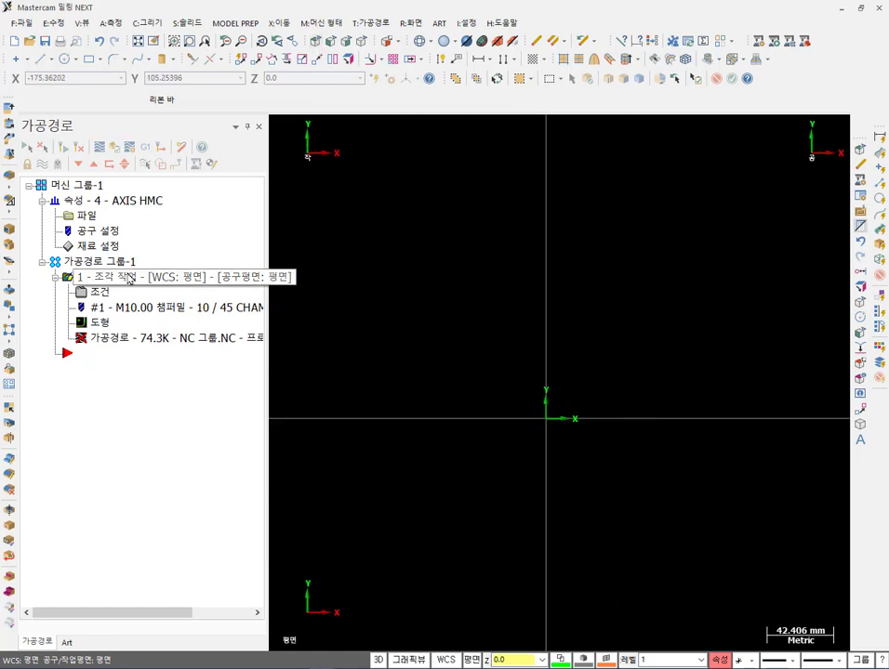
{"action": "key", "text": "Delete"}
{"action": "left_click", "coordinate": [478, 353]}
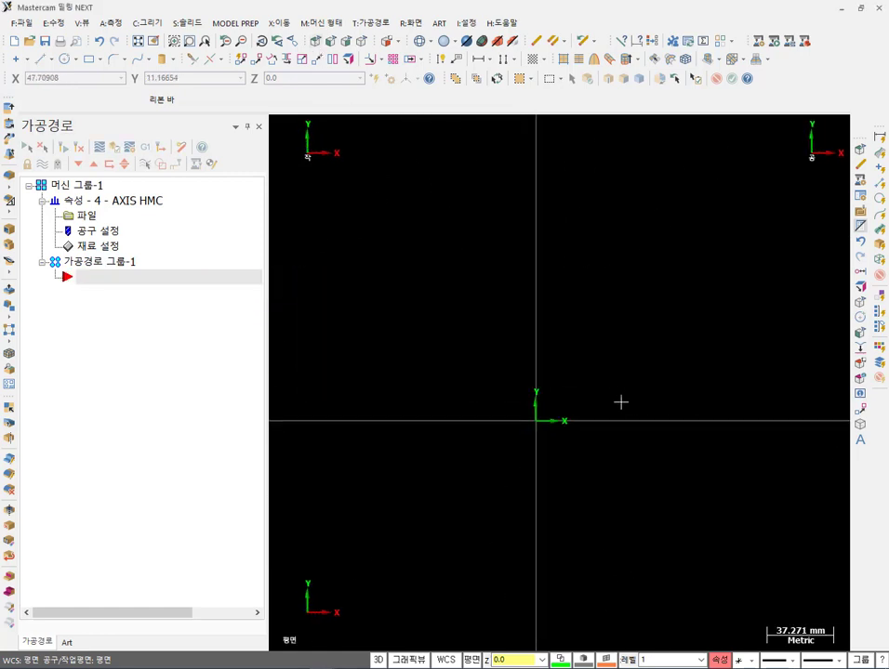
Draw a rectangle about 72 mm wide and 34 mm high, slightly above the origin.
{"action": "left_click", "coordinate": [90, 59]}
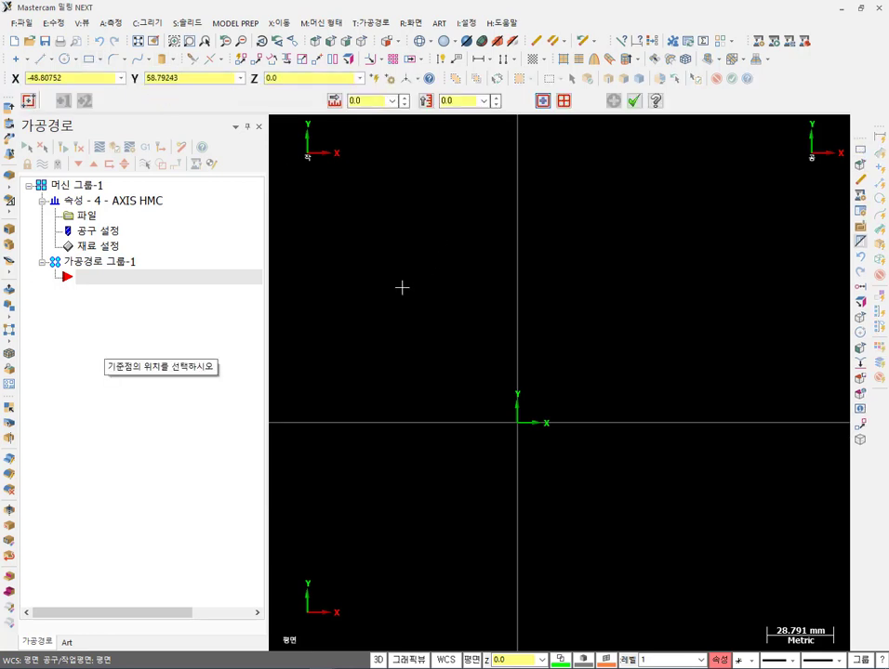
{"action": "left_click", "coordinate": [392, 303]}
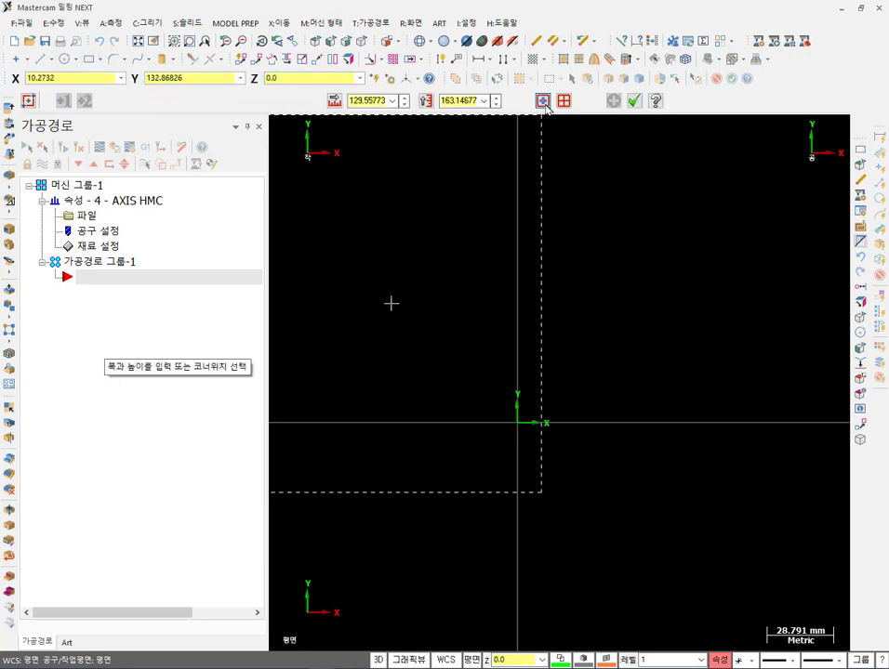
{"action": "left_click", "coordinate": [559, 383]}
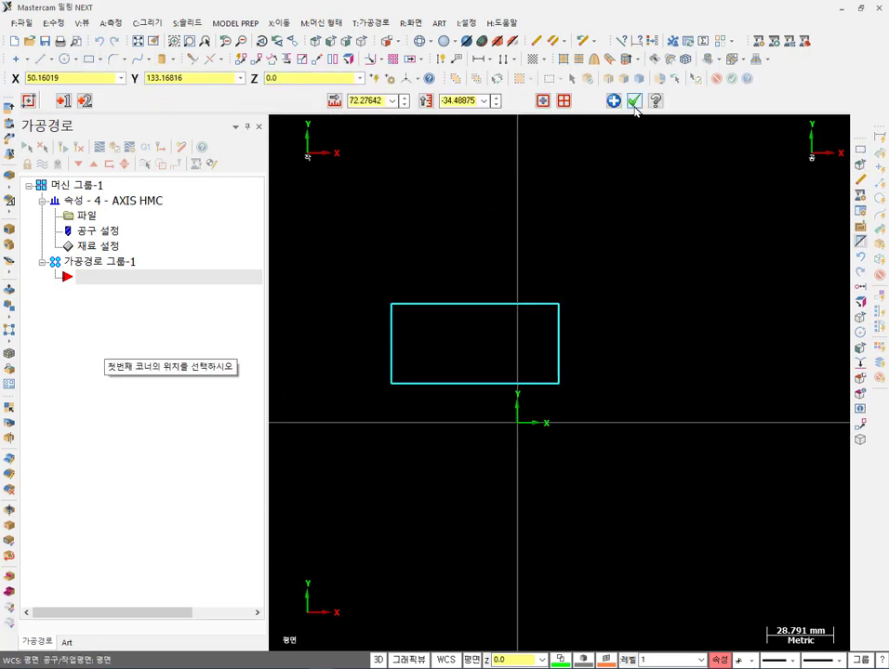
{"action": "left_click", "coordinate": [634, 100]}
{"action": "scroll", "coordinate": [439, 320], "scroll_direction": "up", "scroll_amount": 3}
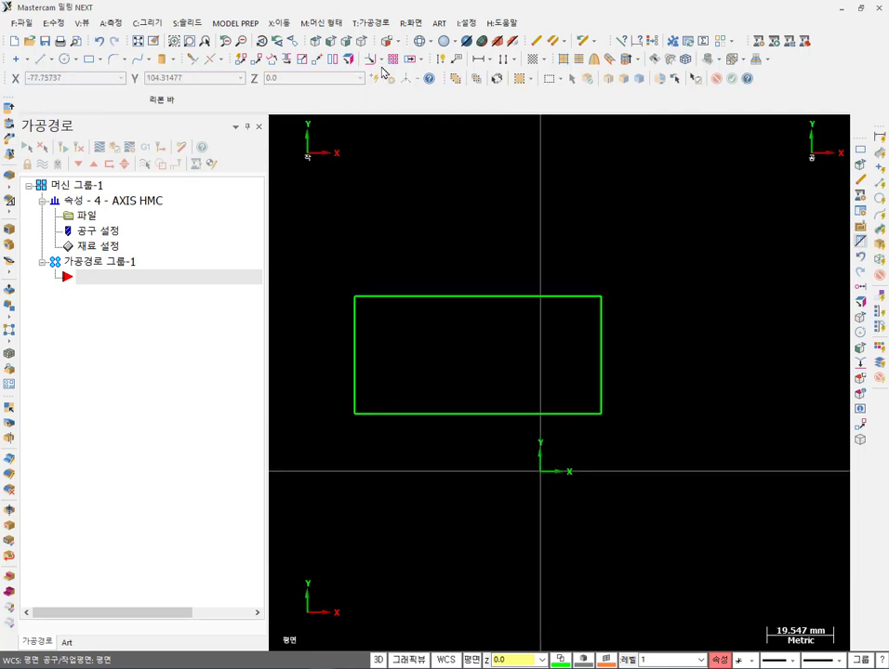
Try Stretch in copy mode on the rectangle with a window crossing its upper and lower edges and enclosing its right edge, using ΔX 10.
{"action": "left_click", "coordinate": [283, 25]}
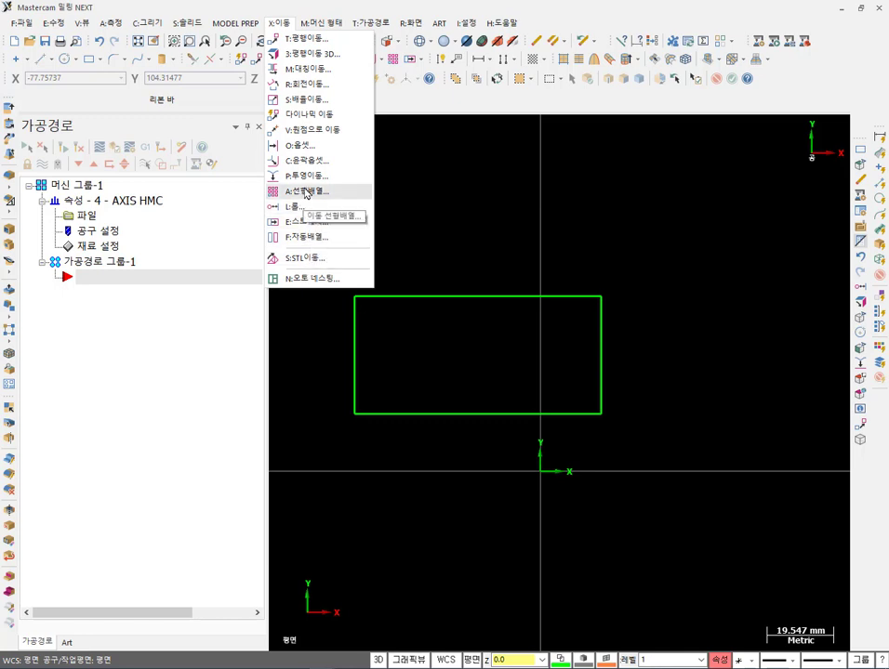
{"action": "mouse_move", "coordinate": [320, 22]}
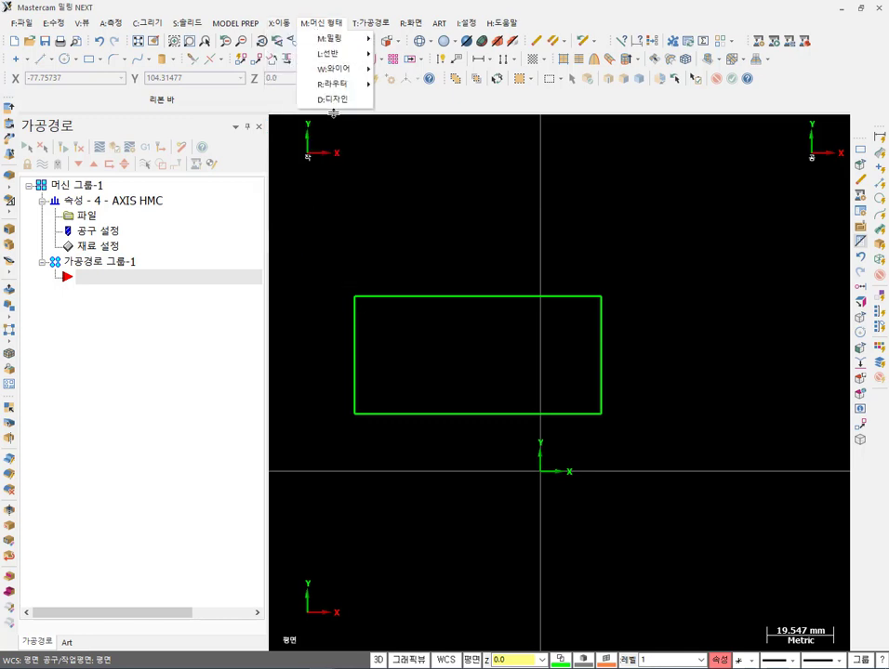
{"action": "mouse_move", "coordinate": [279, 22]}
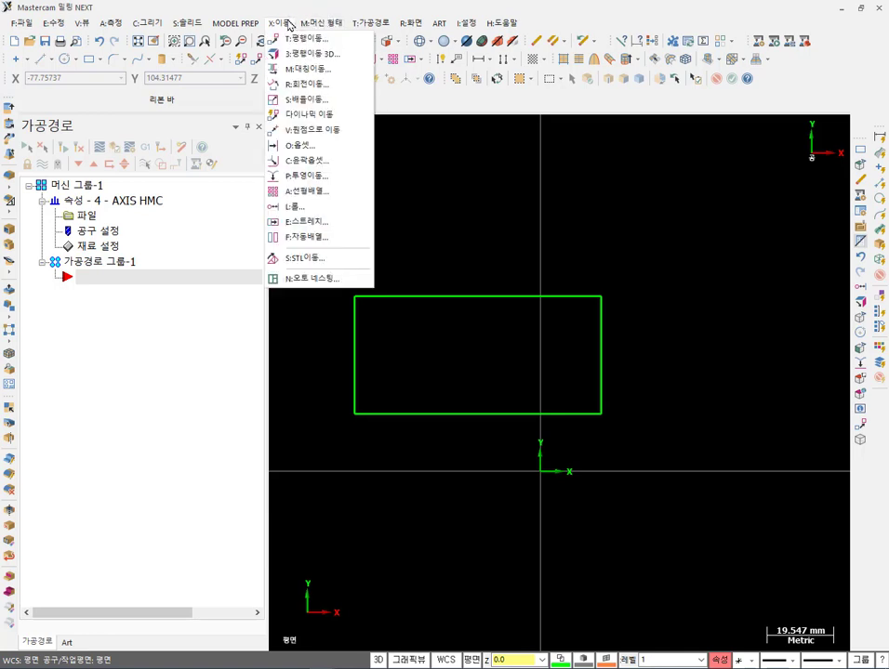
{"action": "left_click", "coordinate": [315, 228]}
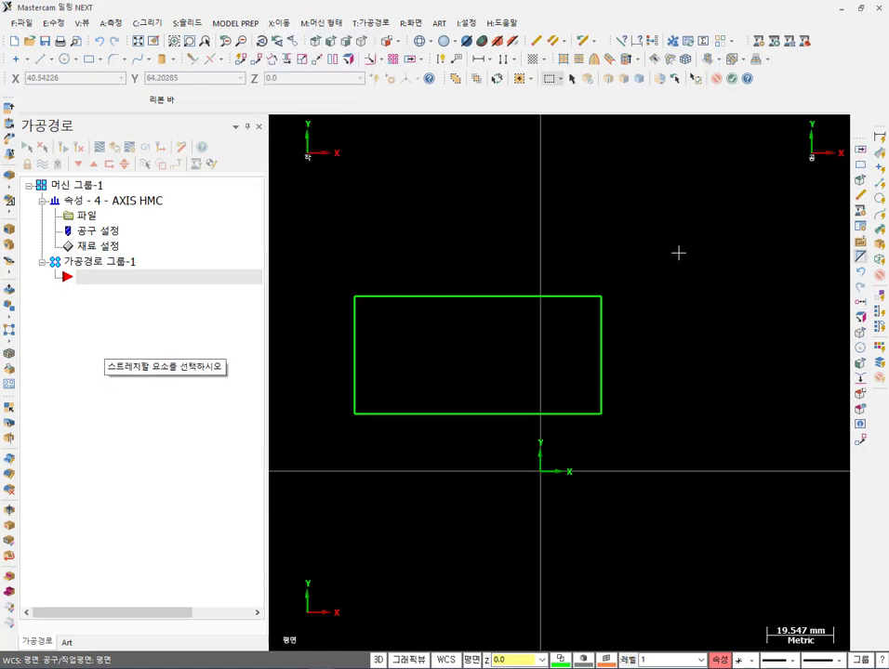
{"action": "left_click_drag", "start_coordinate": [685, 245], "coordinate": [489, 541]}
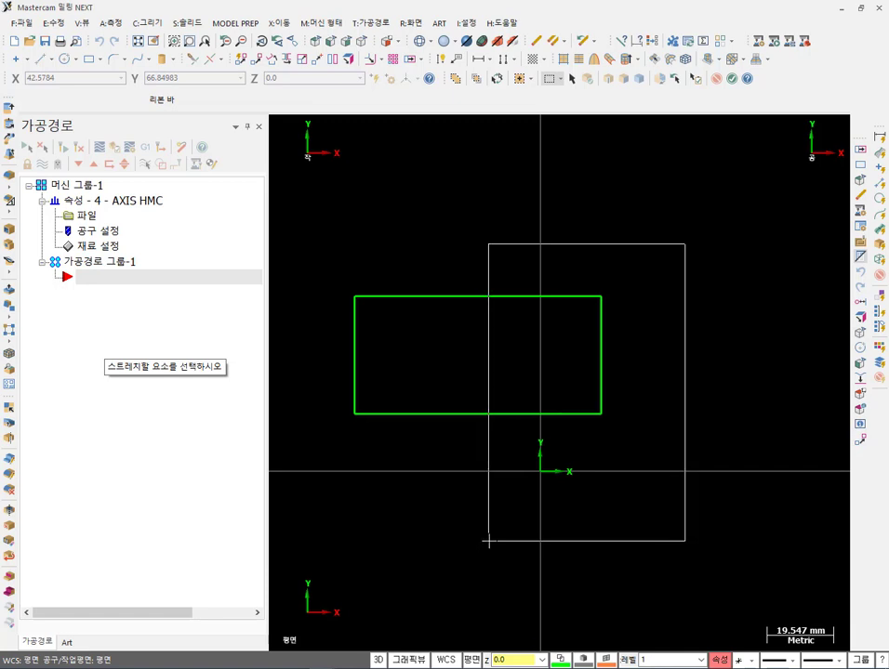
{"action": "left_click_drag", "start_coordinate": [489, 541], "coordinate": [487, 540]}
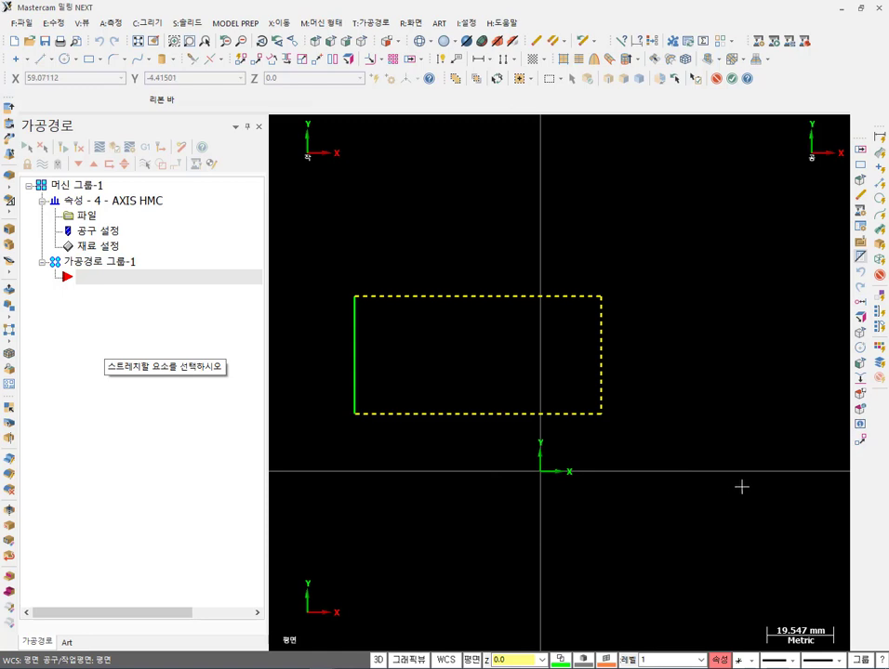
{"action": "key", "text": "Return"}
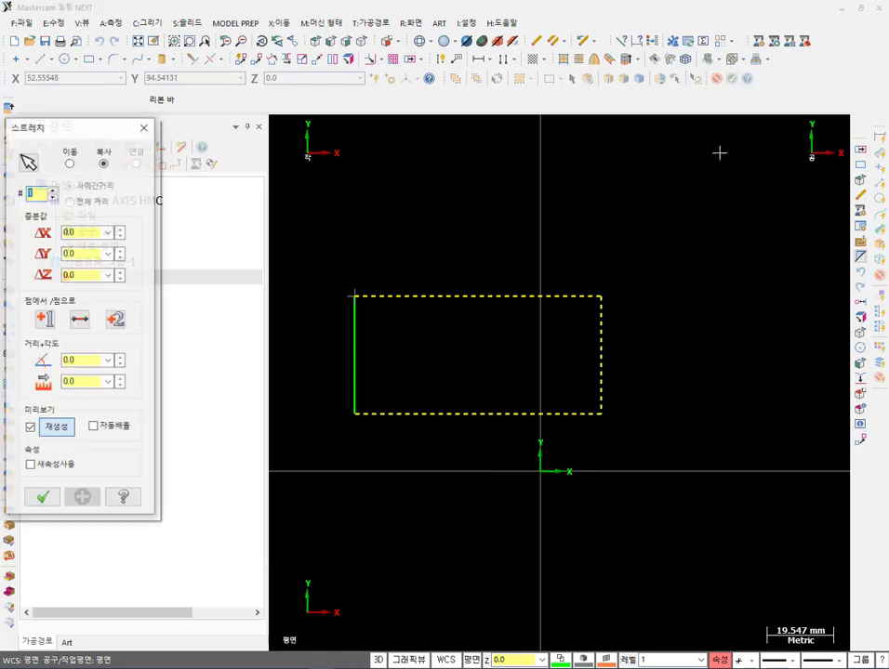
{"action": "left_click", "coordinate": [85, 232]}
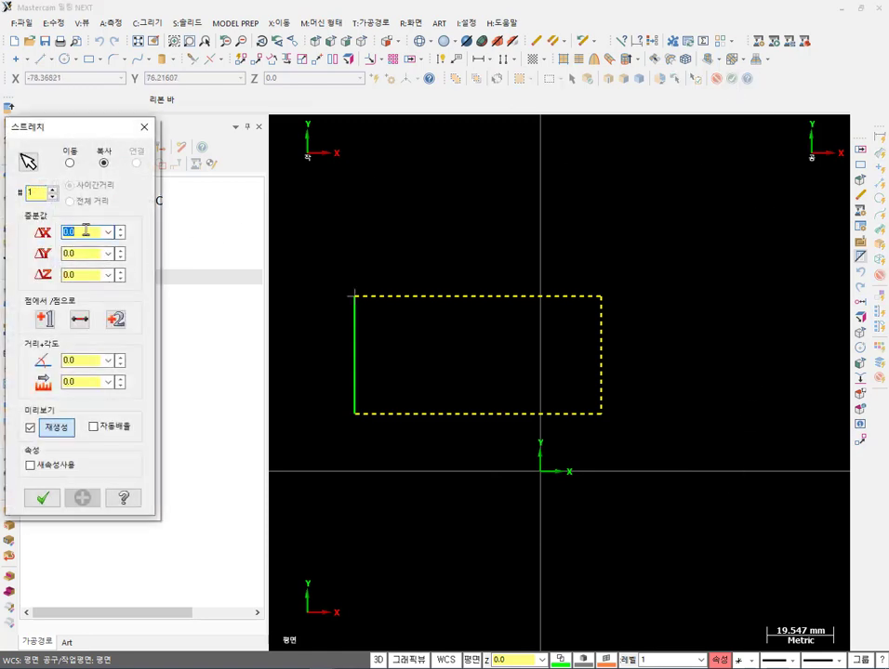
{"action": "type", "text": "10"}
{"action": "key", "text": "Return"}
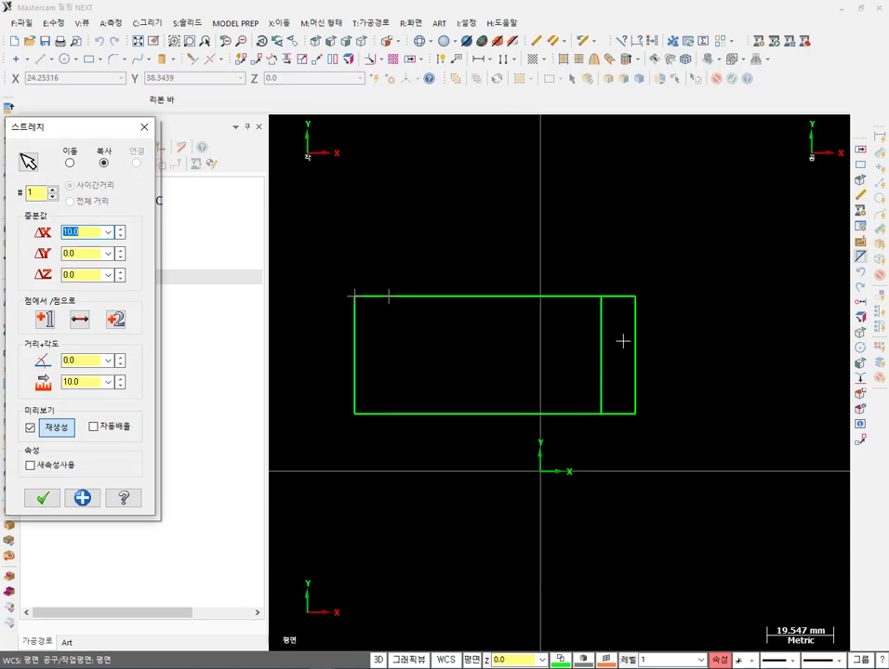
Preview the stretch in move mode and dismiss it, undo the rectangle's creation and redo it.
{"action": "left_click", "coordinate": [70, 163]}
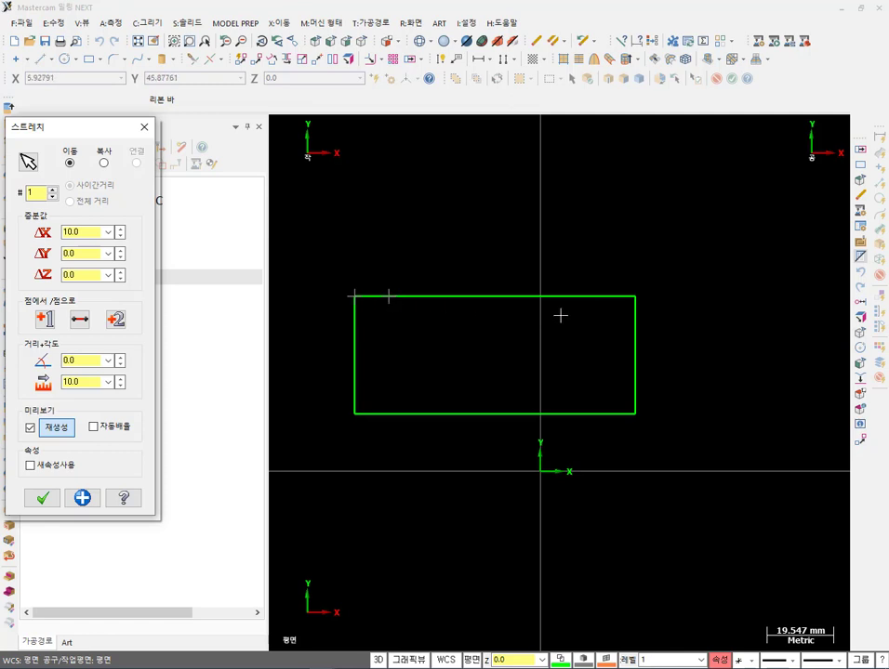
{"action": "left_click", "coordinate": [144, 127]}
{"action": "left_click", "coordinate": [99, 41]}
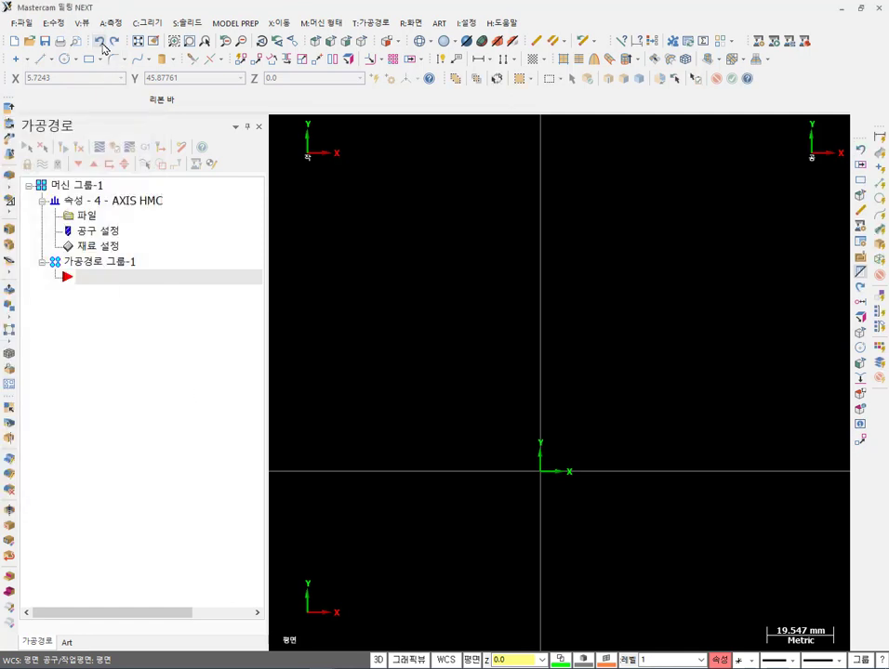
{"action": "left_click", "coordinate": [113, 40]}
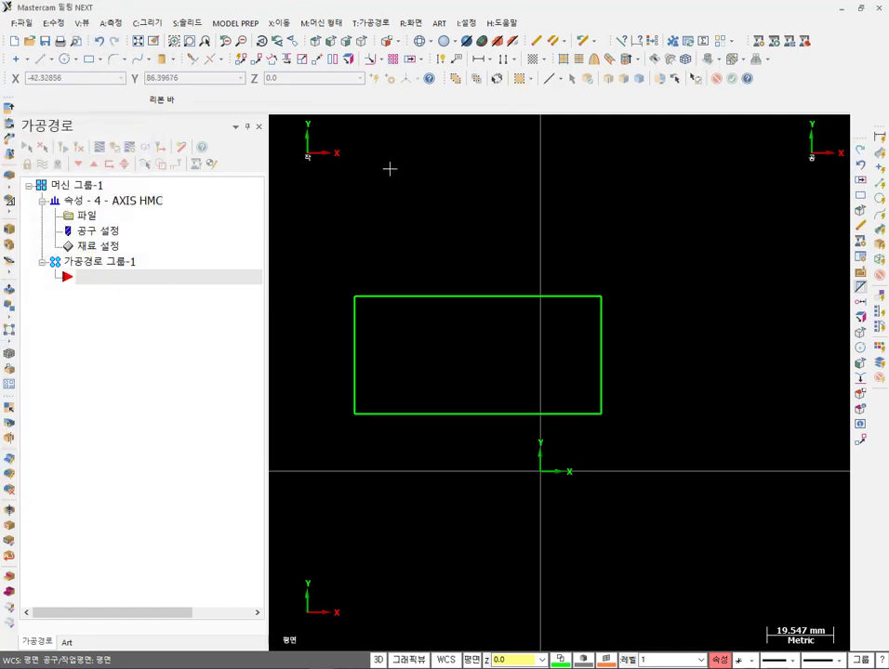
Translate the rectangle's right, lower and upper edges in move mode by ΔX 10, and undo the translation.
{"action": "left_click", "coordinate": [280, 23]}
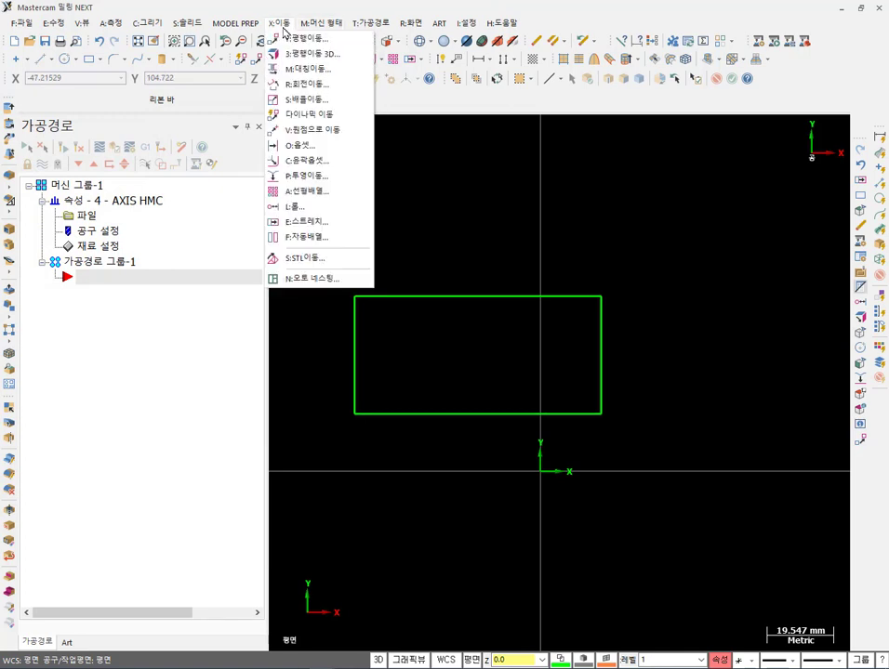
{"action": "left_click", "coordinate": [288, 42]}
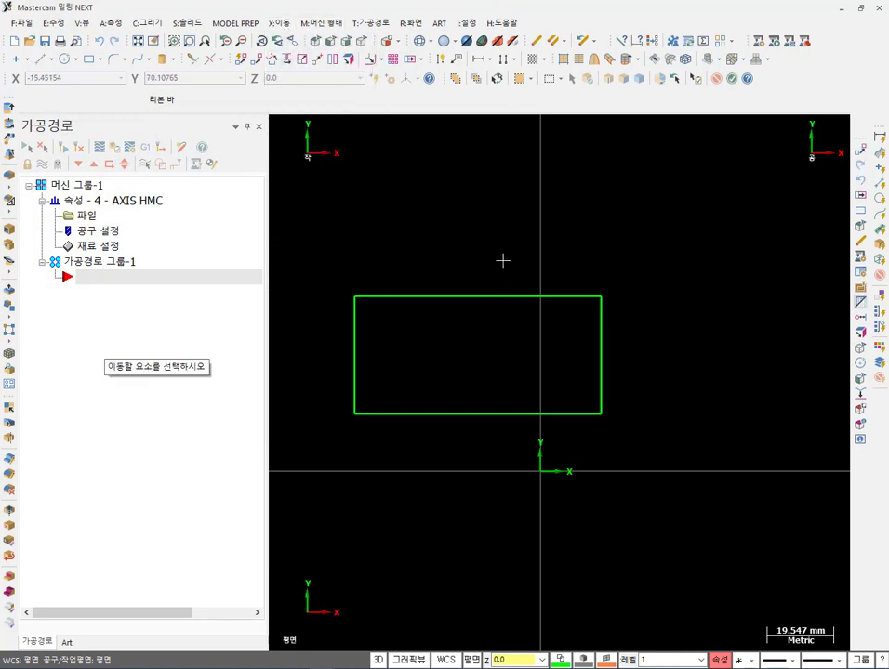
{"action": "left_click", "coordinate": [600, 400]}
{"action": "left_click", "coordinate": [567, 411]}
{"action": "left_click", "coordinate": [565, 297]}
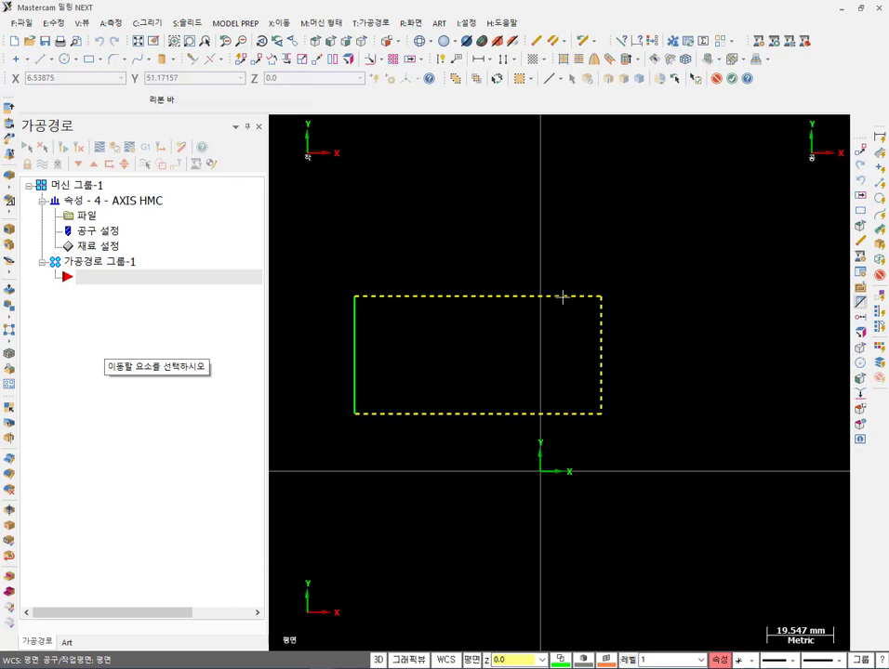
{"action": "left_click", "coordinate": [731, 79]}
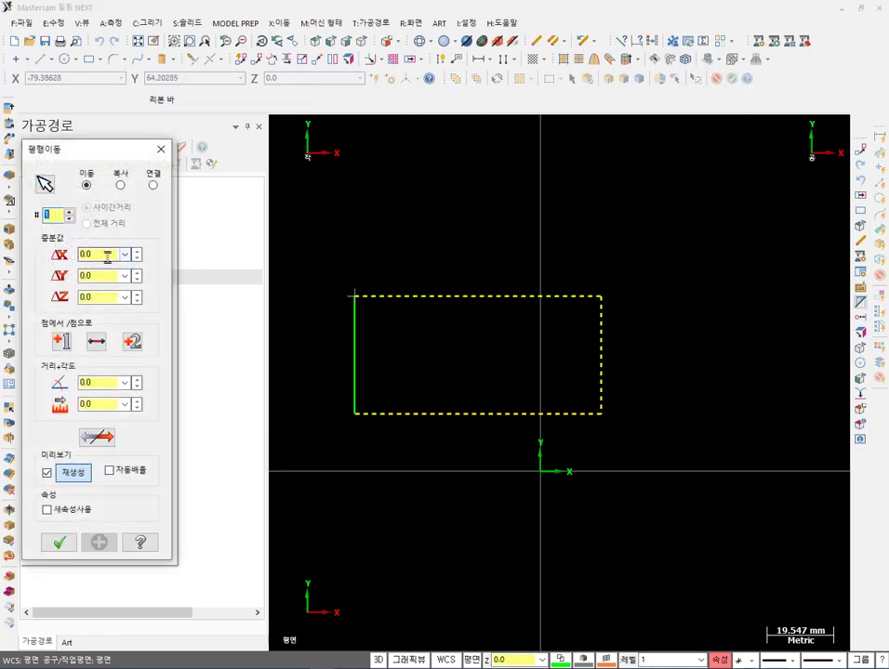
{"action": "type", "text": "10"}
{"action": "key", "text": "Return"}
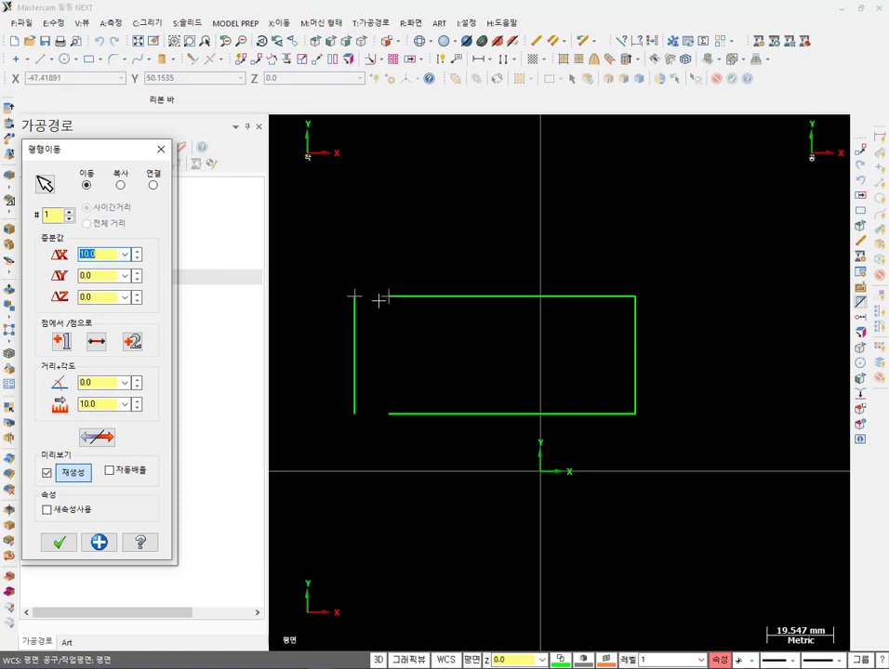
{"action": "left_click", "coordinate": [61, 544]}
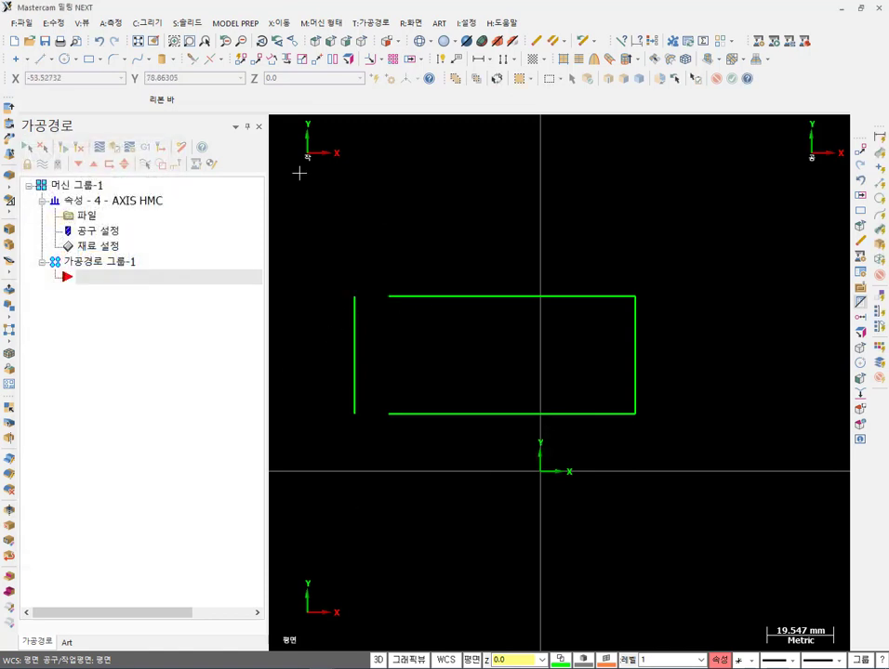
{"action": "left_click", "coordinate": [99, 42]}
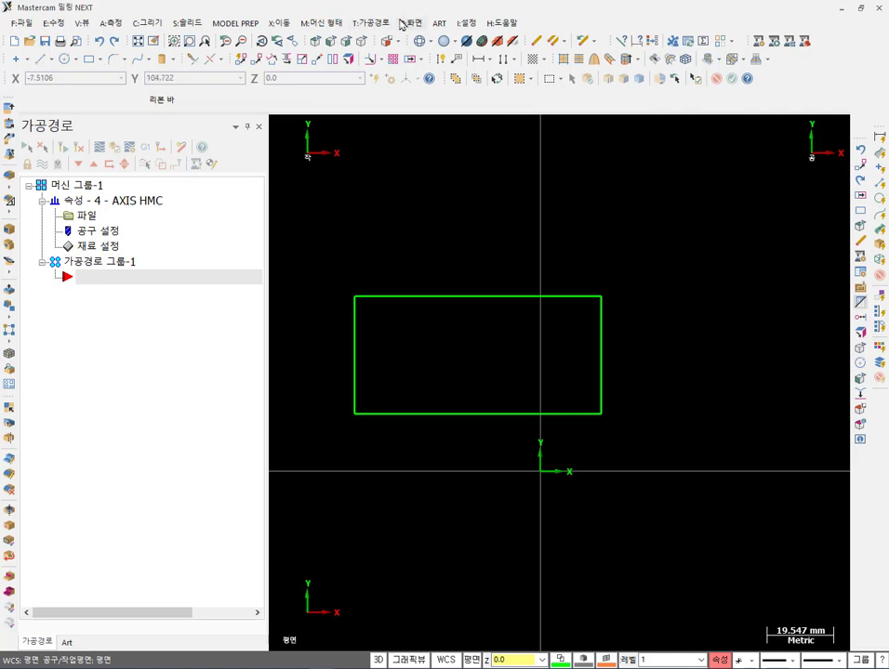
{"action": "left_click", "coordinate": [286, 25]}
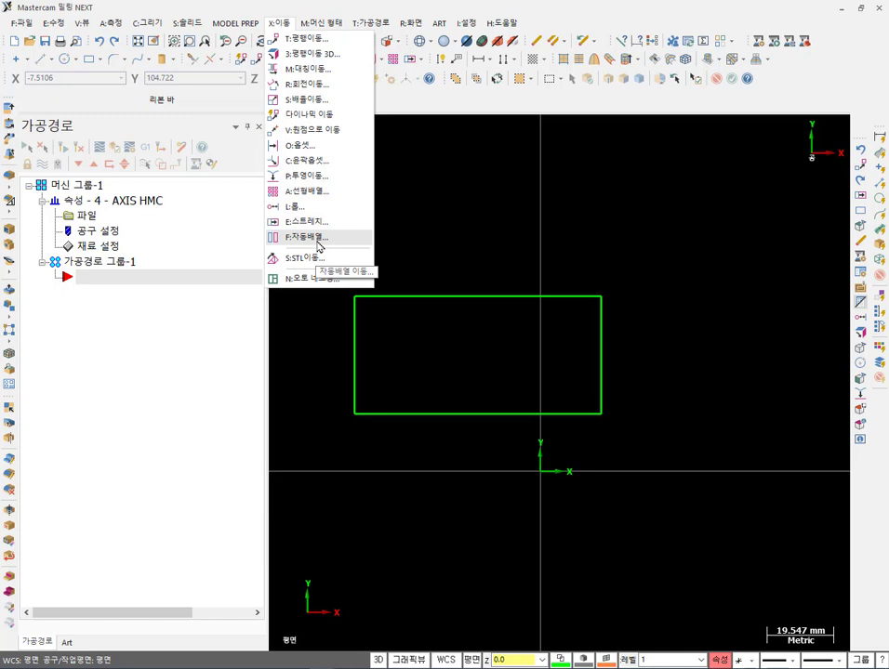
{"action": "left_click", "coordinate": [317, 240]}
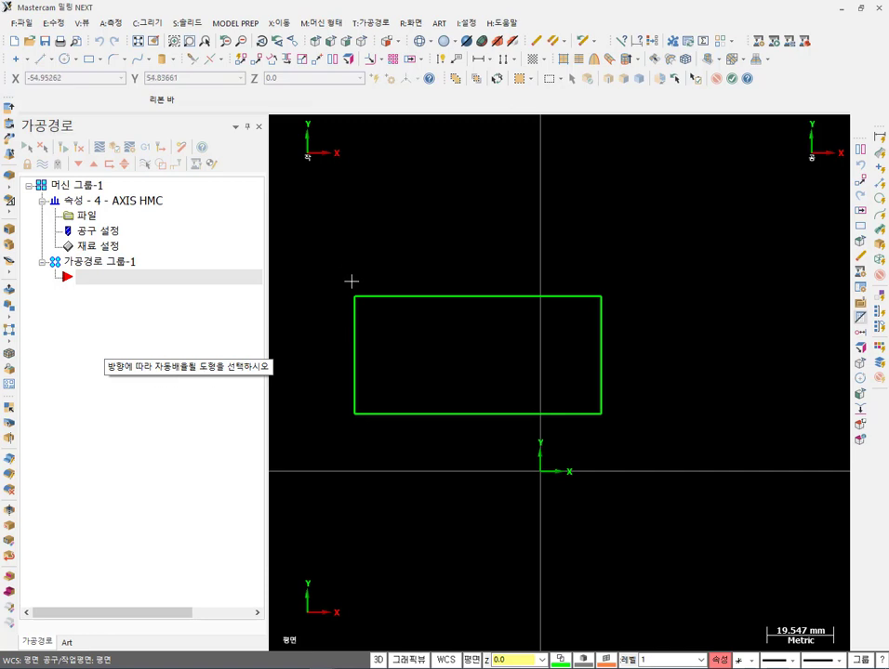
{"action": "left_click_drag", "start_coordinate": [341, 260], "coordinate": [671, 475]}
{"action": "scroll", "coordinate": [435, 523], "scroll_direction": "down", "scroll_amount": 2}
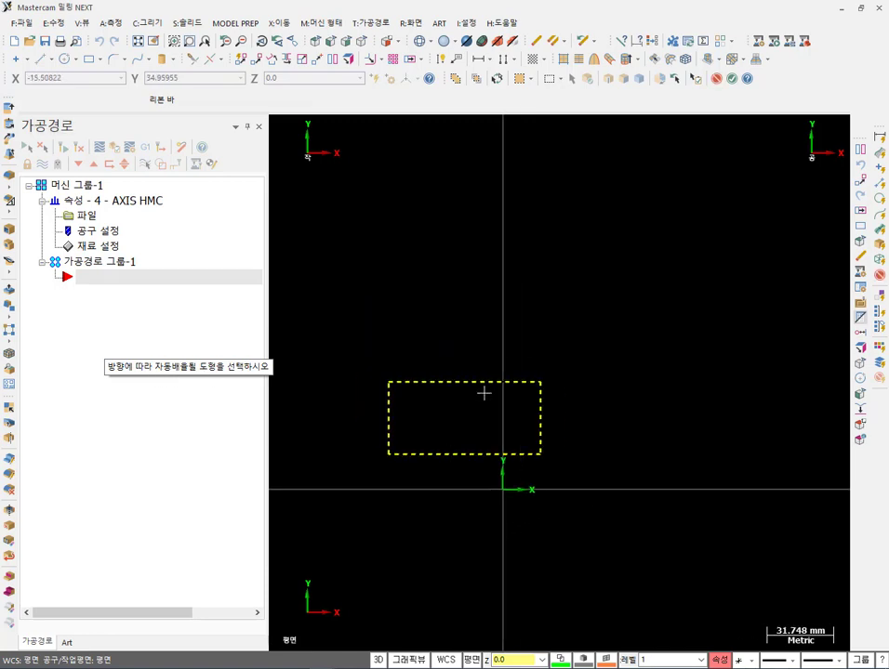
{"action": "left_click", "coordinate": [733, 79]}
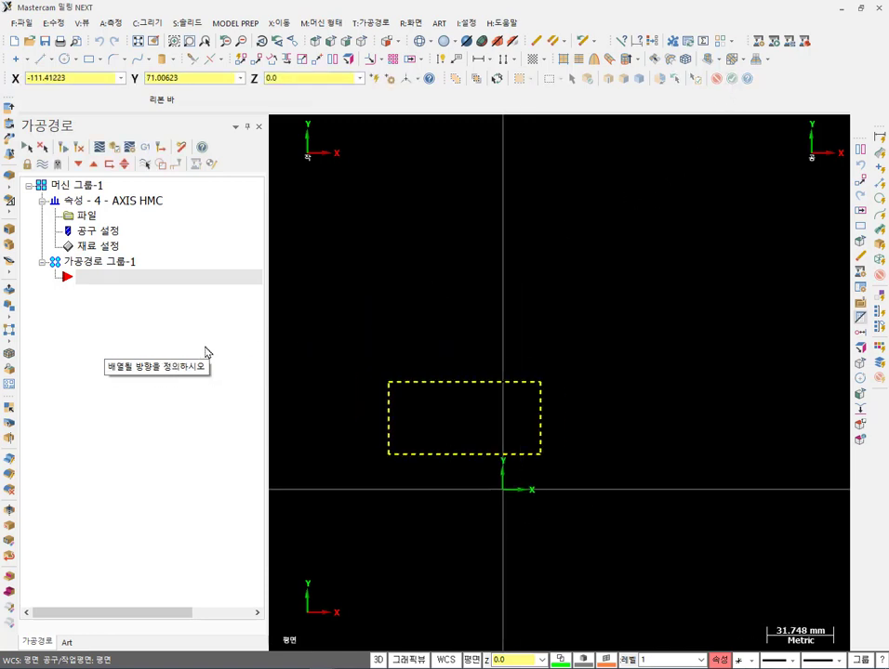
{"action": "left_click", "coordinate": [430, 381]}
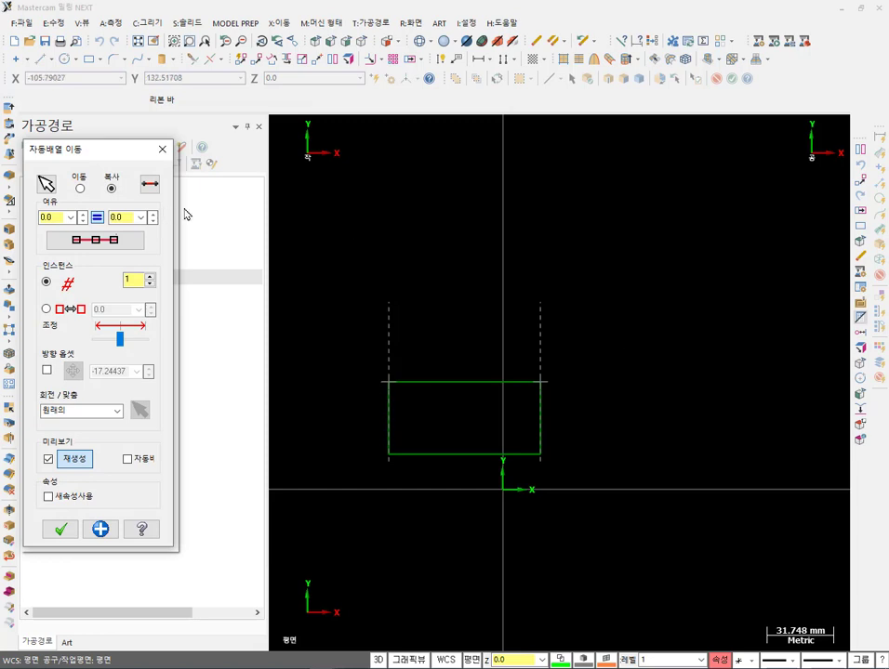
{"action": "scroll", "coordinate": [661, 372], "scroll_direction": "down", "scroll_amount": 1}
{"action": "scroll", "coordinate": [469, 370], "scroll_direction": "up", "scroll_amount": 2}
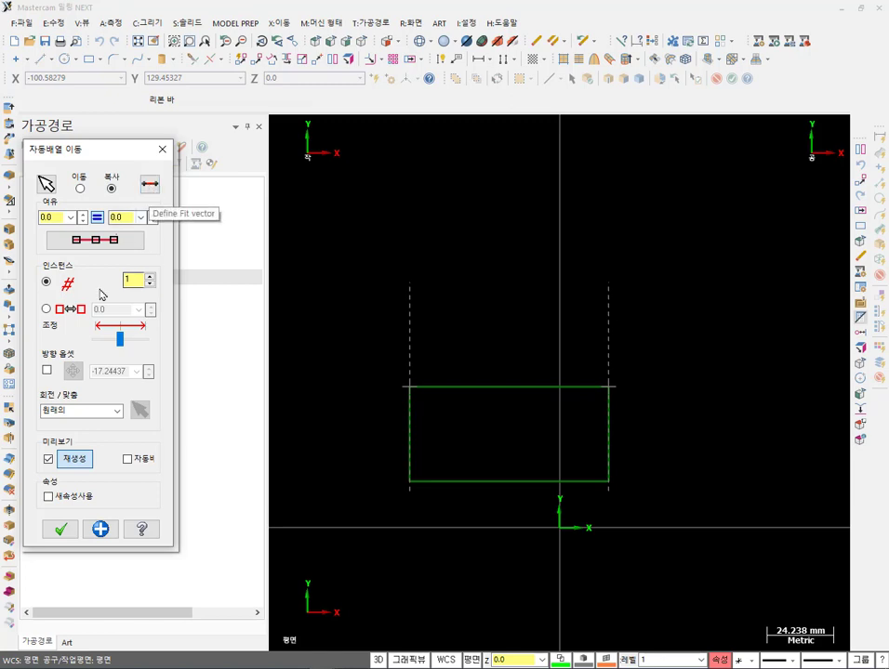
{"action": "left_click", "coordinate": [152, 277]}
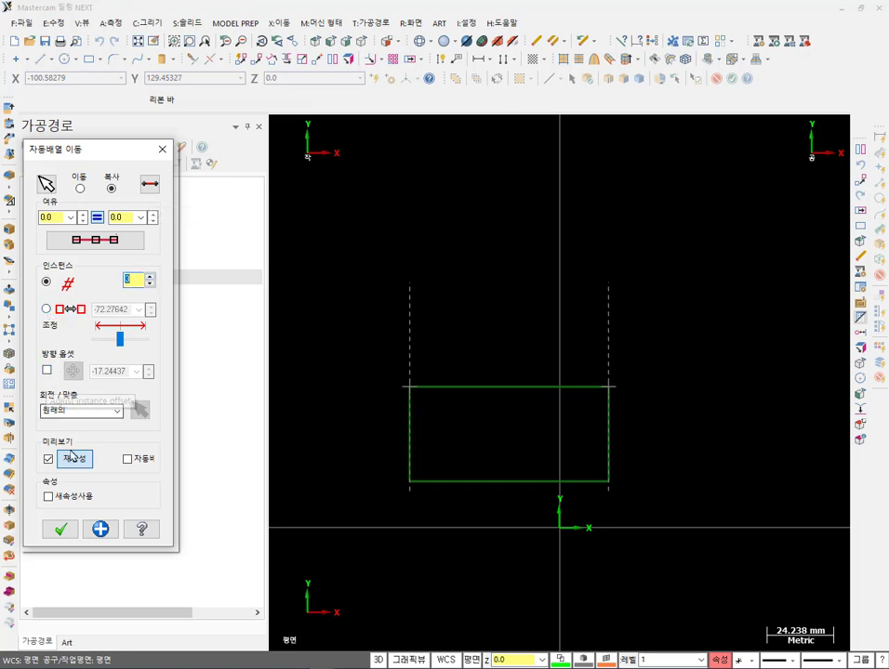
{"action": "left_click", "coordinate": [162, 149]}
Draw a vertical line about 316 mm long beside the rectangle's left edge, extending well above it.
{"action": "scroll", "coordinate": [478, 400], "scroll_direction": "down", "scroll_amount": 5}
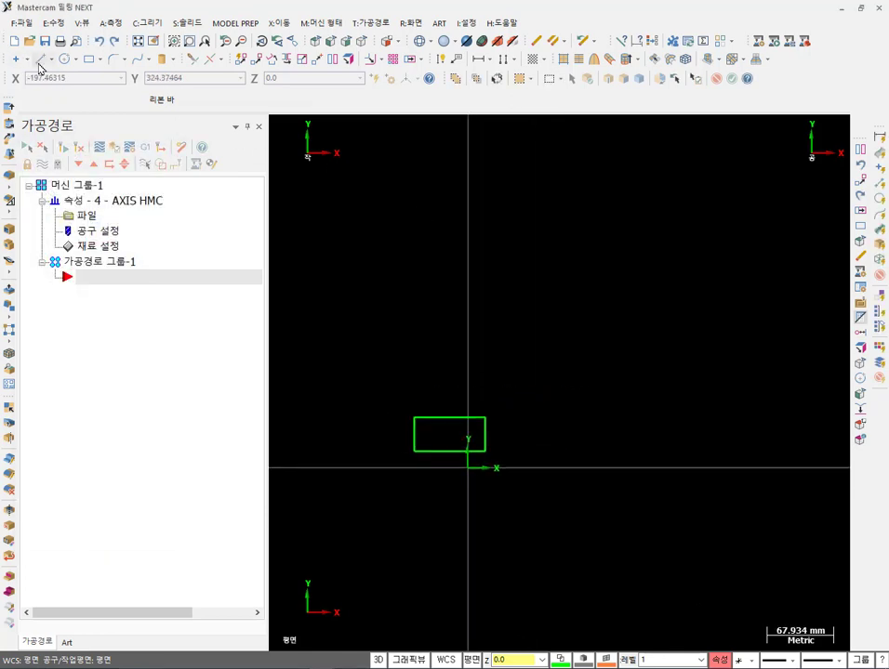
{"action": "left_click", "coordinate": [40, 58]}
{"action": "left_click", "coordinate": [378, 457]}
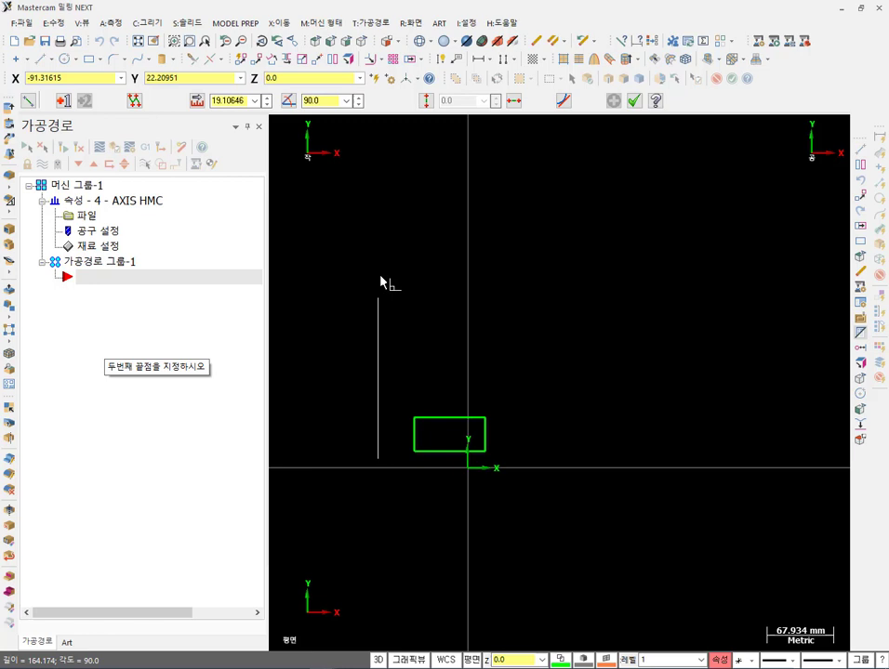
{"action": "left_click", "coordinate": [377, 149]}
{"action": "left_click", "coordinate": [633, 100]}
{"action": "scroll", "coordinate": [746, 428], "scroll_direction": "down", "scroll_amount": 1}
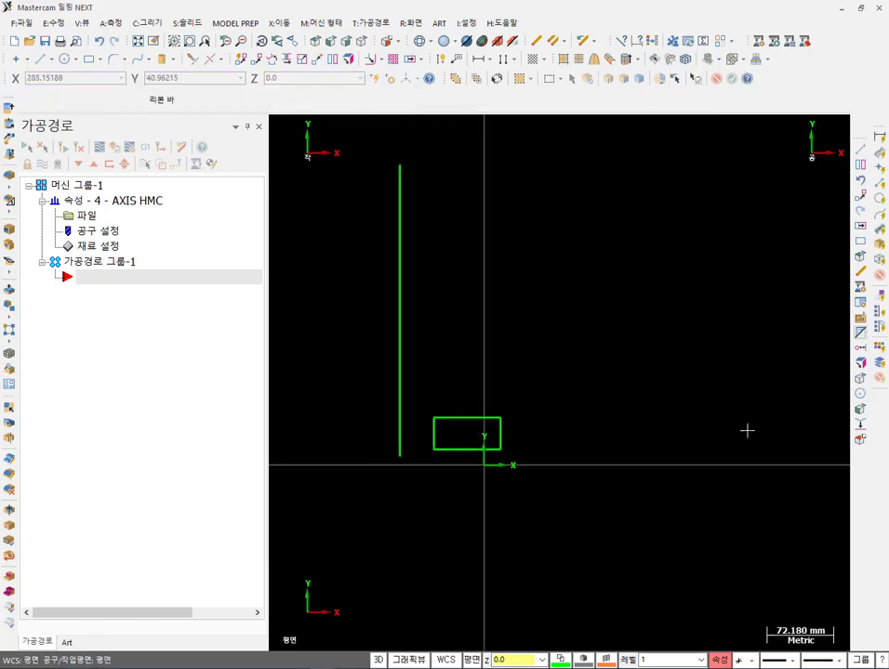
Start an automatic array of the rectangle along the vertical line, from its lower to its upper end, in move mode.
{"action": "scroll", "coordinate": [518, 181], "scroll_direction": "up", "scroll_amount": 2}
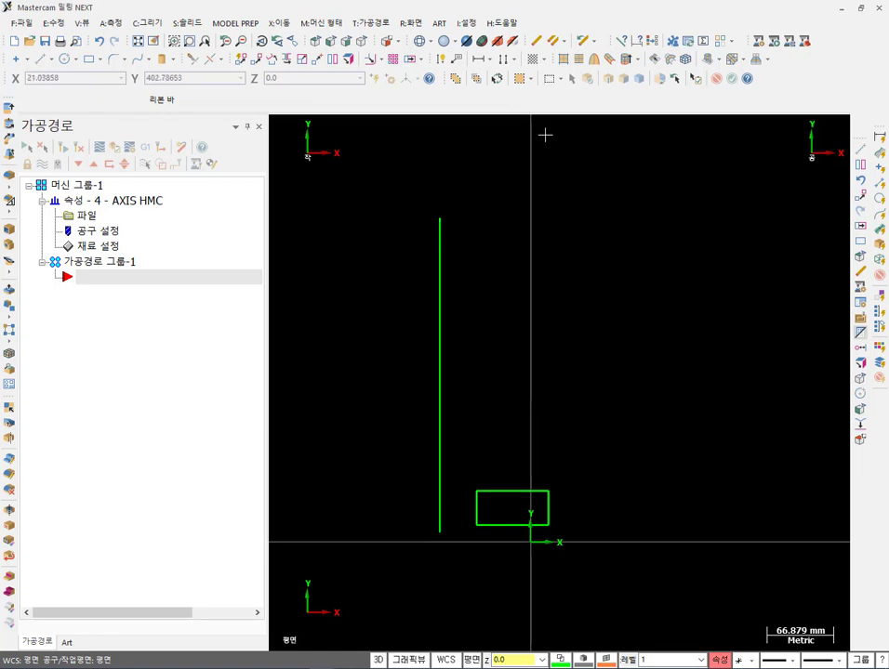
{"action": "left_click", "coordinate": [279, 22]}
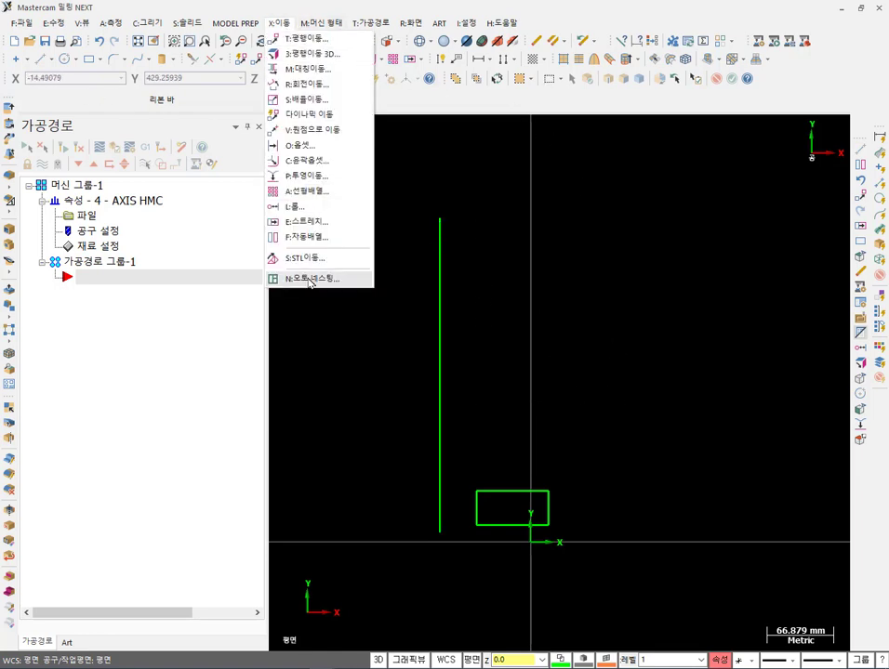
{"action": "left_click", "coordinate": [307, 237]}
{"action": "left_click_drag", "start_coordinate": [580, 473], "coordinate": [481, 567]}
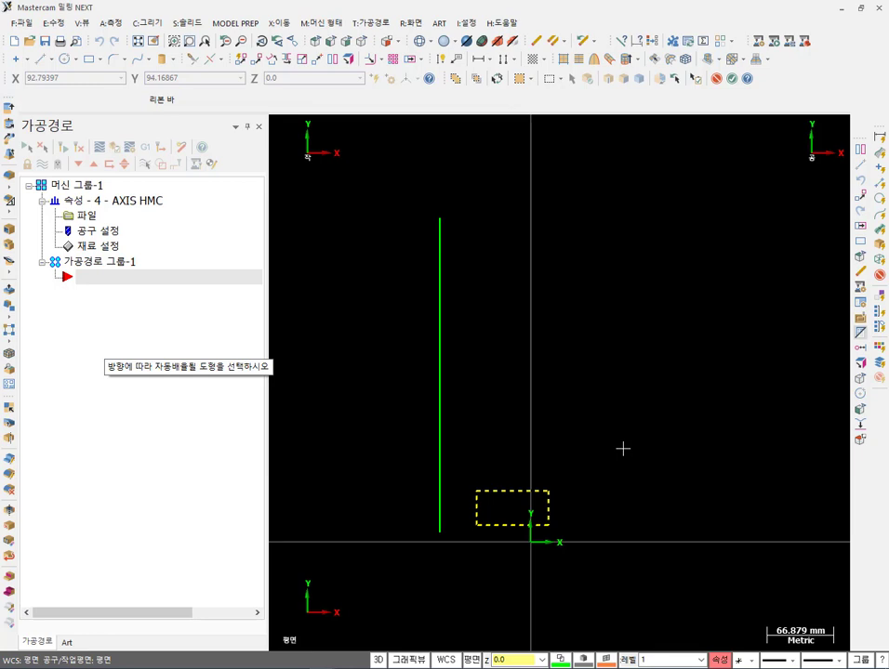
{"action": "key", "text": "Return"}
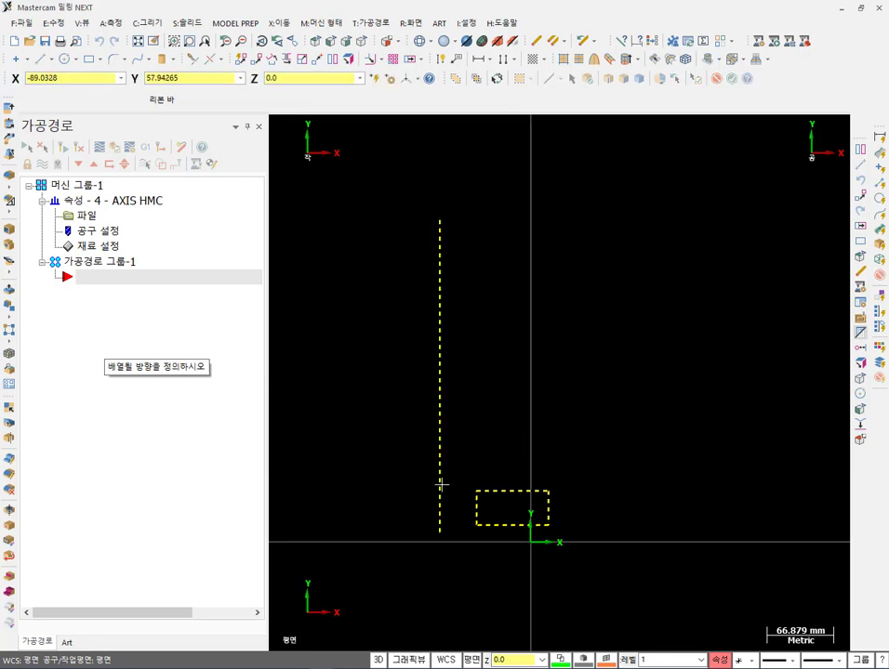
{"action": "left_click", "coordinate": [440, 217]}
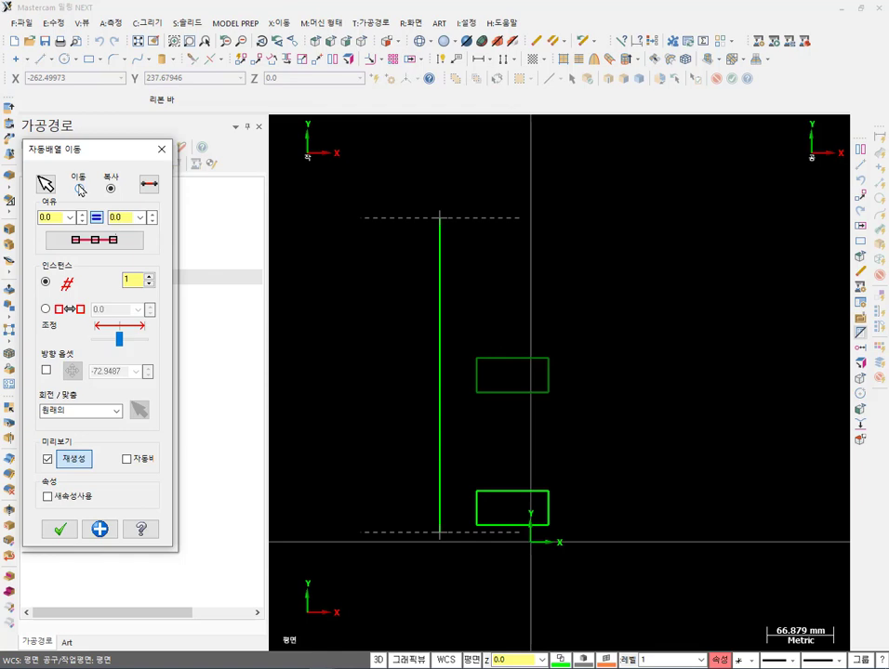
{"action": "left_click", "coordinate": [80, 190]}
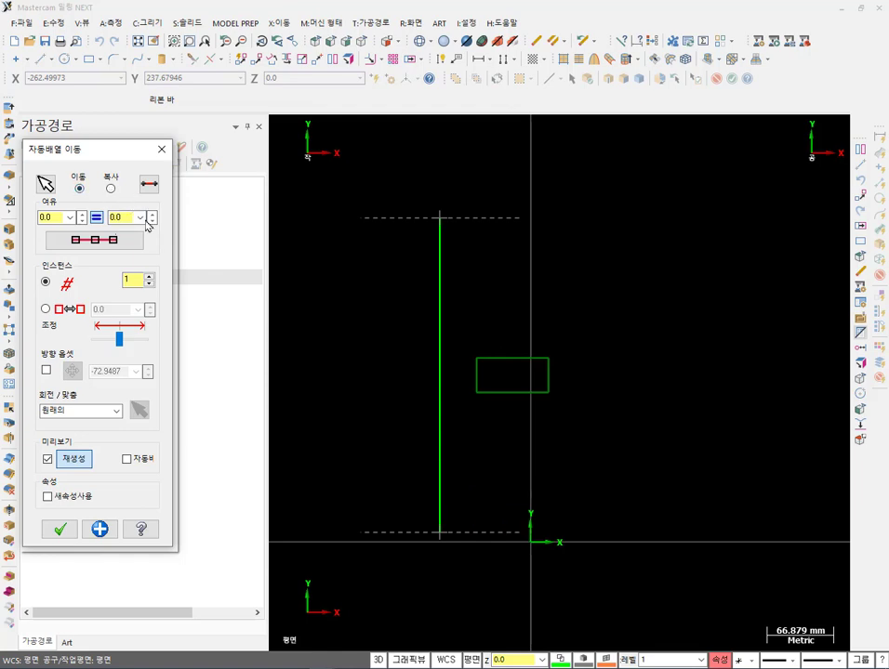
Raise the array's instance count to 7, previewing the distribution along the vertical line.
{"action": "left_click", "coordinate": [148, 277]}
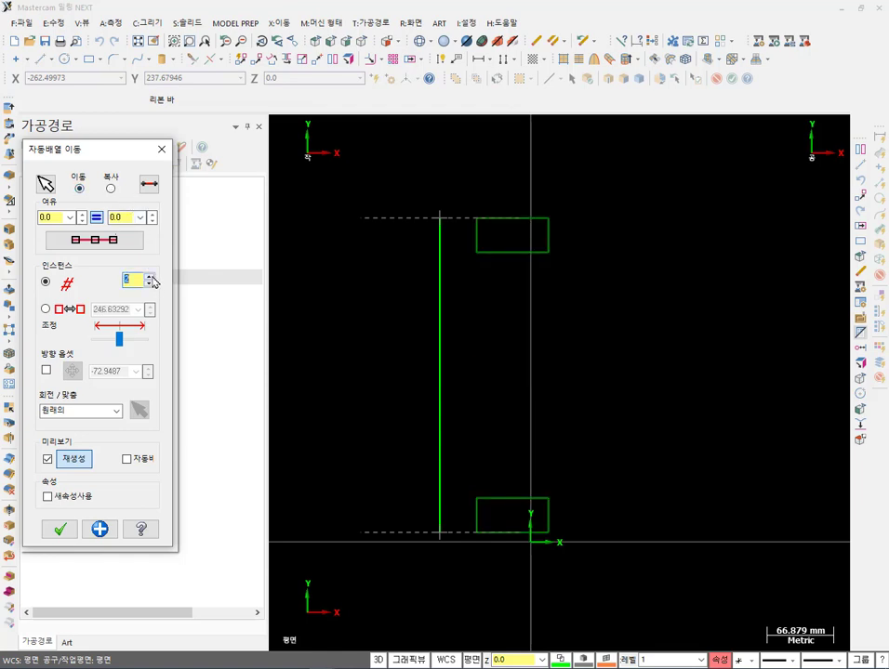
{"action": "left_click", "coordinate": [149, 277]}
{"action": "left_click", "coordinate": [149, 277]}
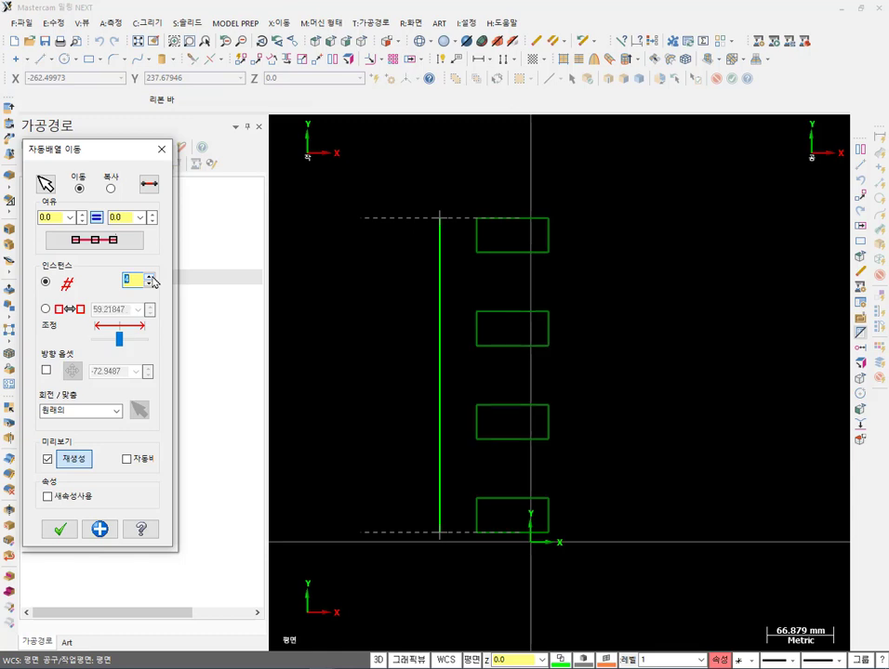
{"action": "left_click", "coordinate": [148, 277]}
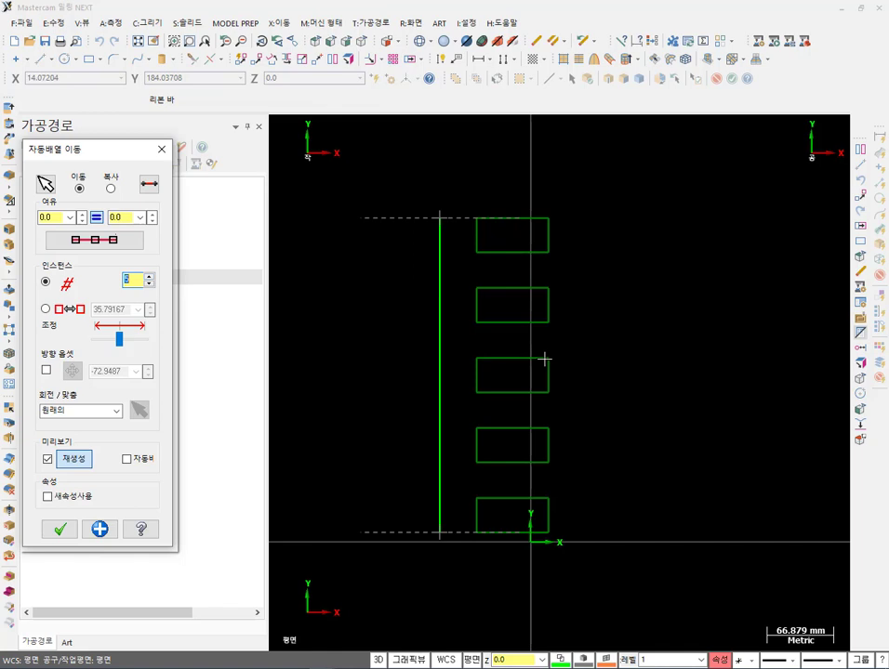
{"action": "left_click", "coordinate": [149, 285]}
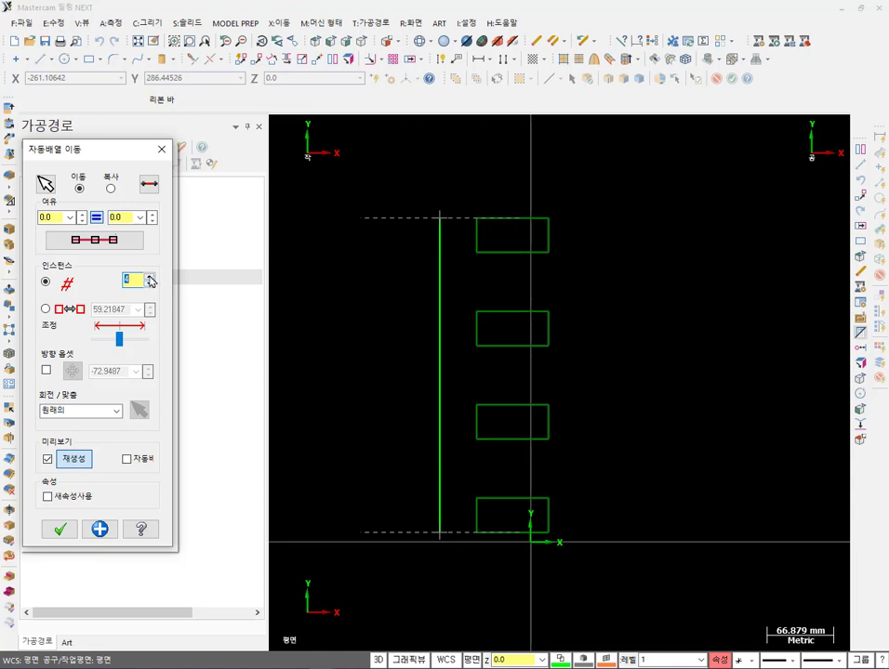
{"action": "left_click", "coordinate": [150, 279]}
{"action": "left_click", "coordinate": [150, 278]}
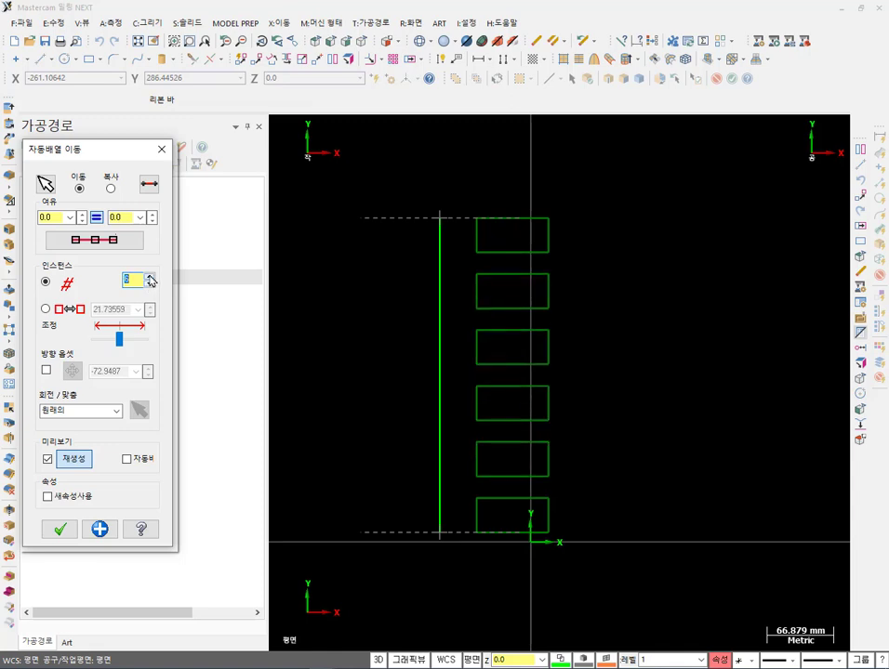
{"action": "left_click", "coordinate": [150, 279]}
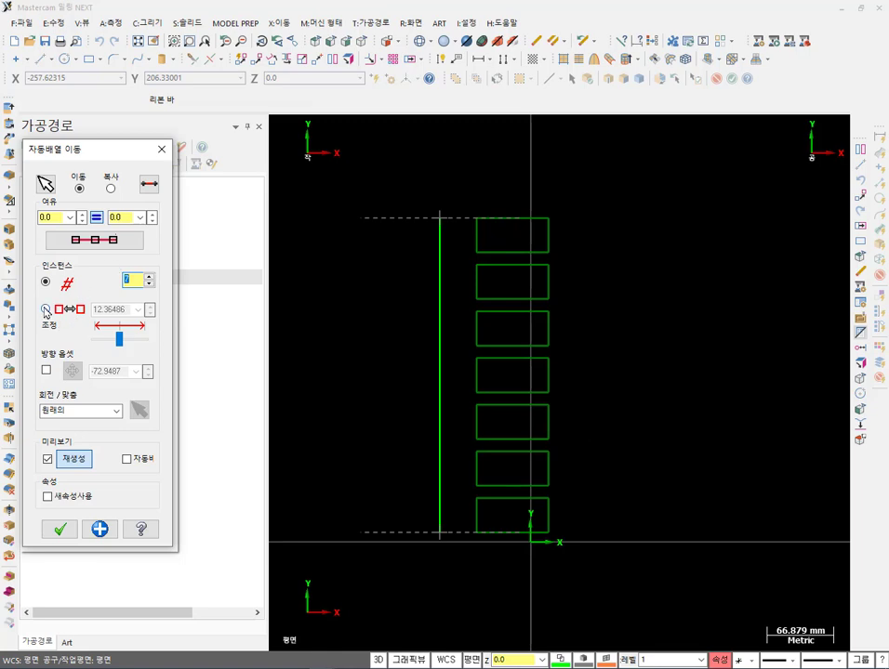
Define the array by spacing between instances and set the spacing to 10 mm.
{"action": "left_click", "coordinate": [45, 310]}
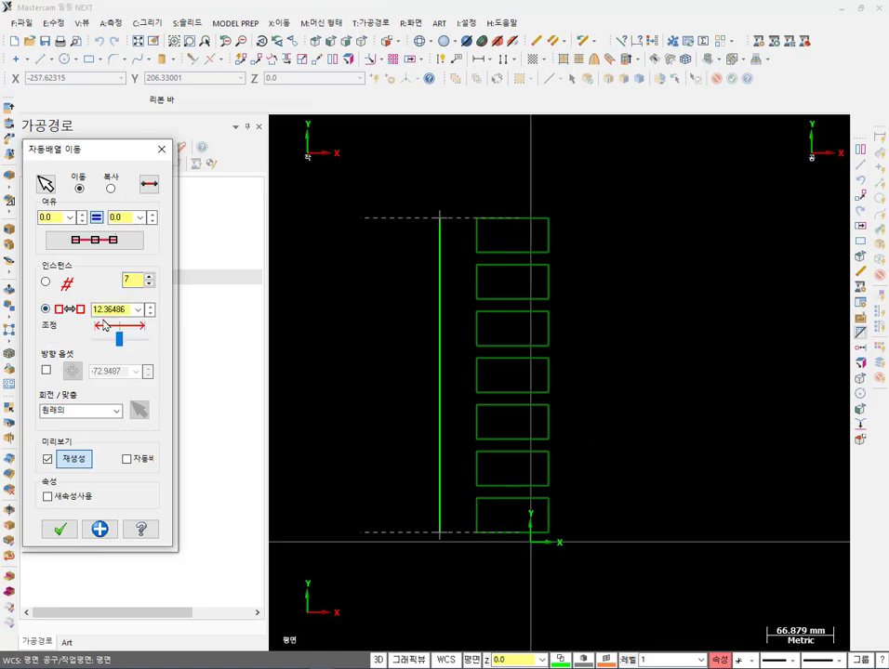
{"action": "double_click", "coordinate": [119, 310]}
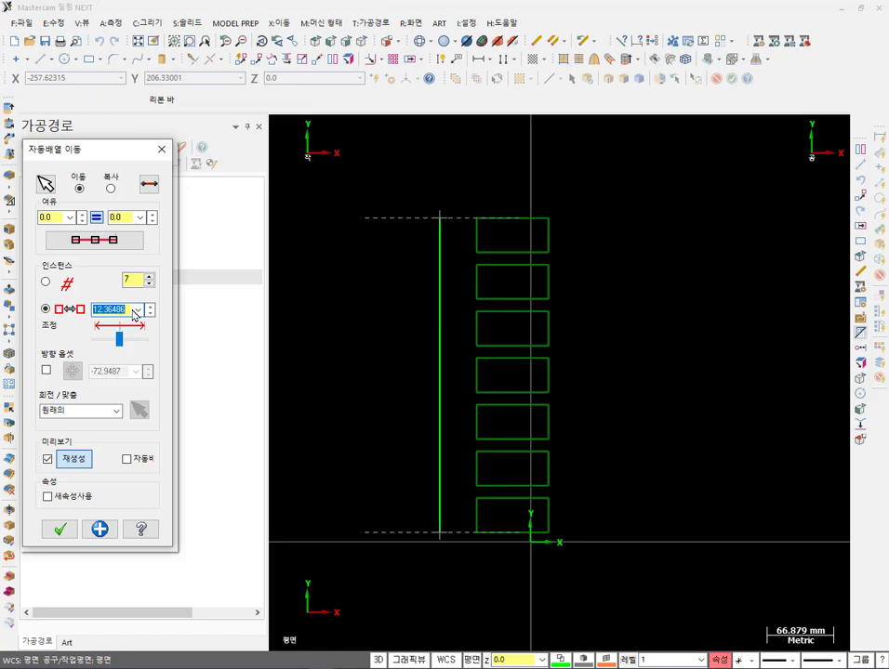
{"action": "type", "text": "10"}
{"action": "key", "text": "Return"}
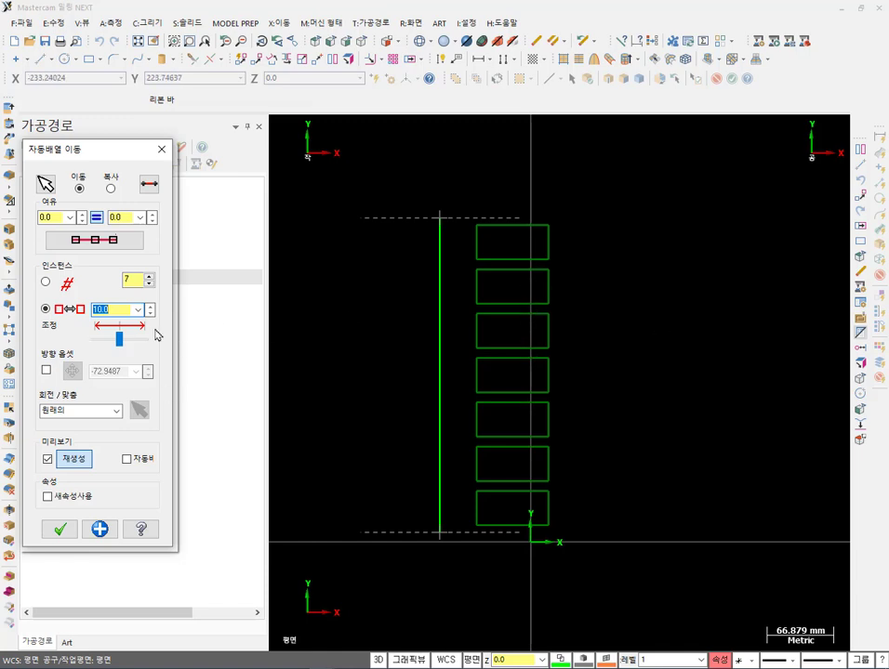
Reset the spacing by switching briefly to the instance-count mode, and set the spacing between instances to 15 mm.
{"action": "left_click", "coordinate": [47, 283]}
{"action": "left_click", "coordinate": [46, 309]}
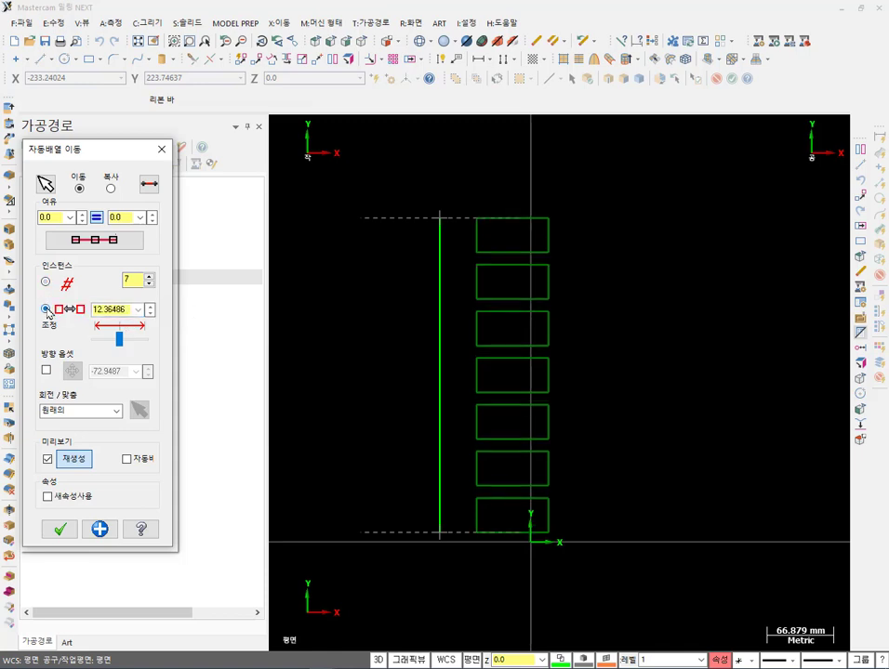
{"action": "double_click", "coordinate": [121, 311]}
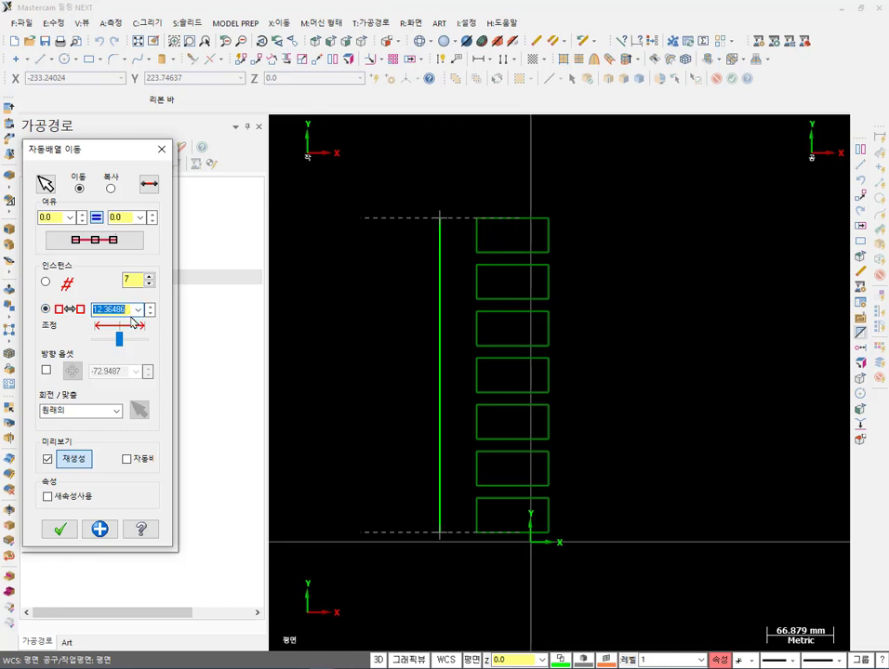
{"action": "type", "text": "15"}
{"action": "key", "text": "Return"}
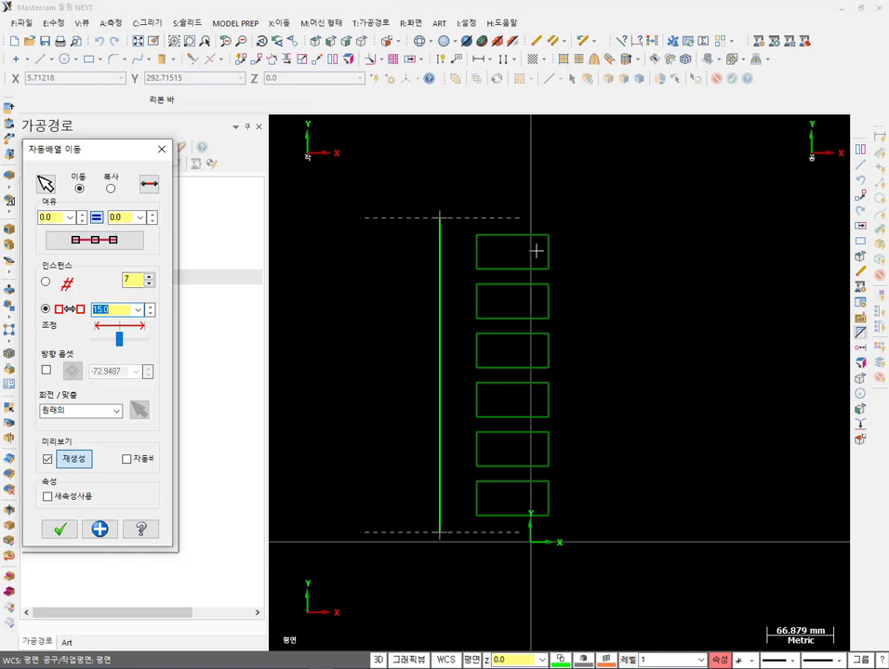
Increase the spacing between array instances in 1 mm increments to 36 mm, previewing how the rectangles redistribute.
{"action": "left_click", "coordinate": [149, 307]}
{"action": "left_click", "coordinate": [150, 307]}
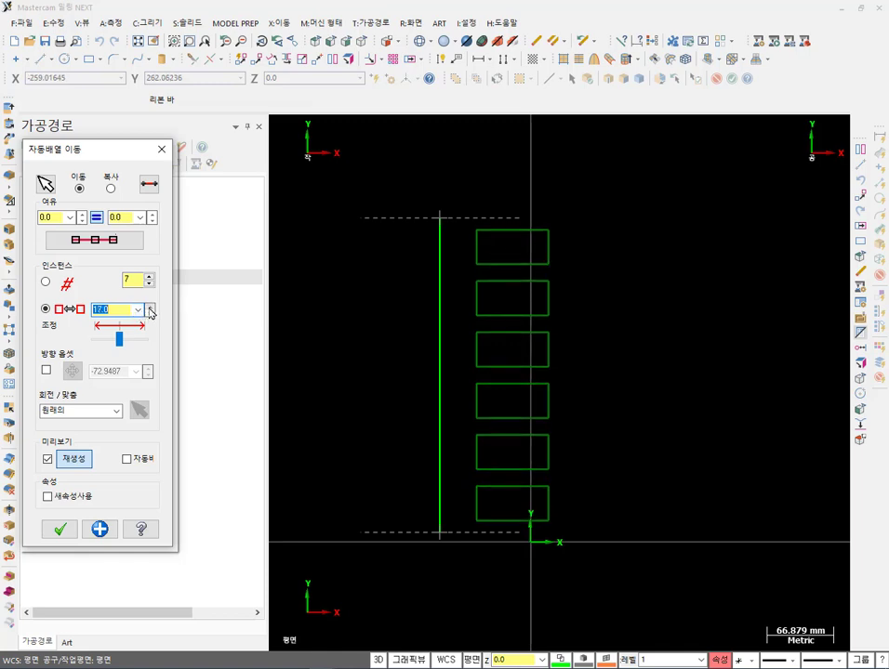
{"action": "left_click", "coordinate": [150, 306]}
{"action": "left_click", "coordinate": [150, 306]}
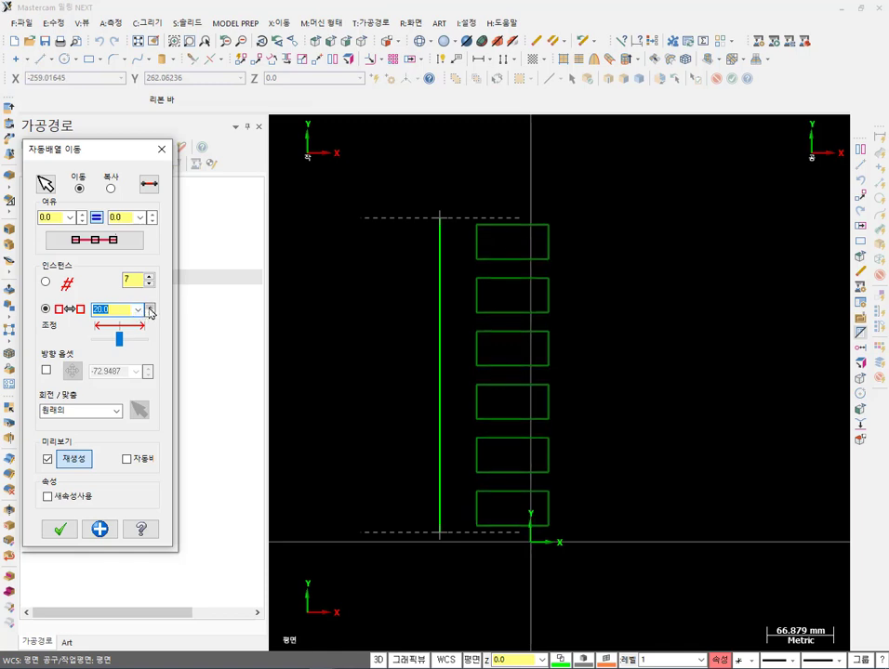
{"action": "left_click", "coordinate": [150, 307]}
{"action": "left_click", "coordinate": [149, 307]}
{"action": "left_click", "coordinate": [150, 307]}
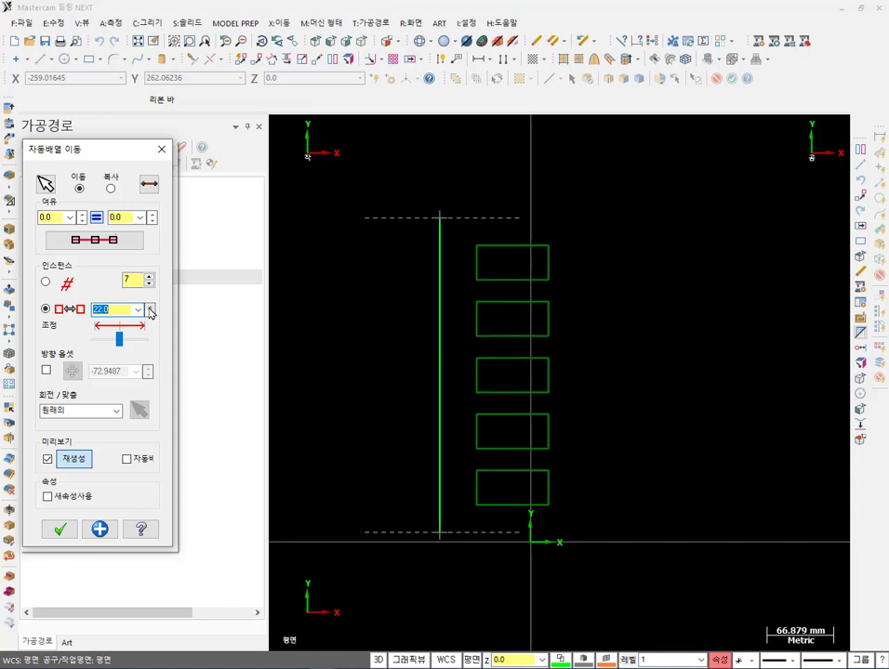
{"action": "left_click", "coordinate": [149, 306]}
{"action": "left_click", "coordinate": [150, 307]}
{"action": "left_click", "coordinate": [150, 307]}
{"action": "left_click", "coordinate": [150, 306]}
{"action": "left_click", "coordinate": [150, 307]}
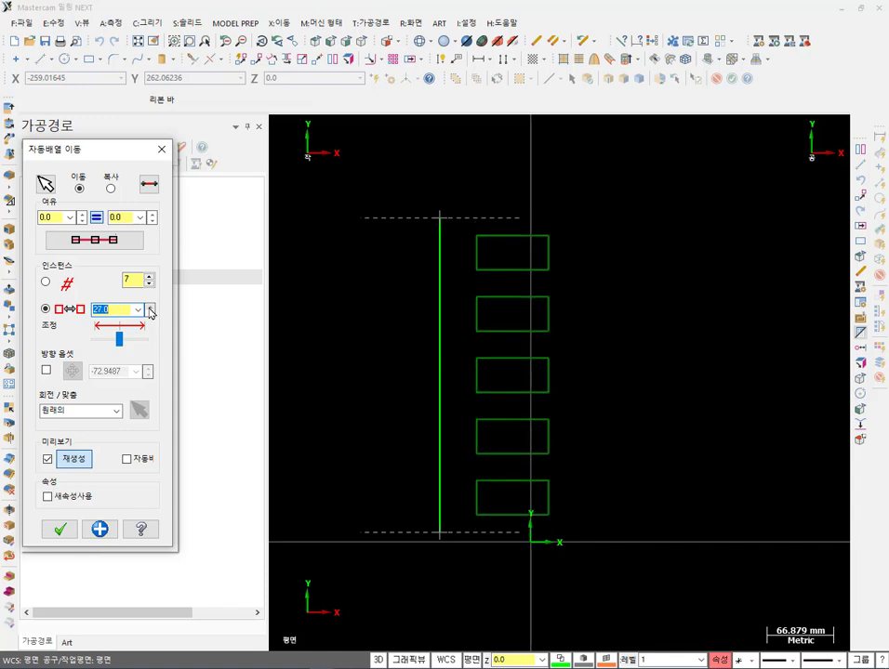
{"action": "left_click", "coordinate": [150, 307]}
{"action": "left_click", "coordinate": [150, 307]}
{"action": "left_click", "coordinate": [150, 307]}
{"action": "left_click", "coordinate": [150, 307]}
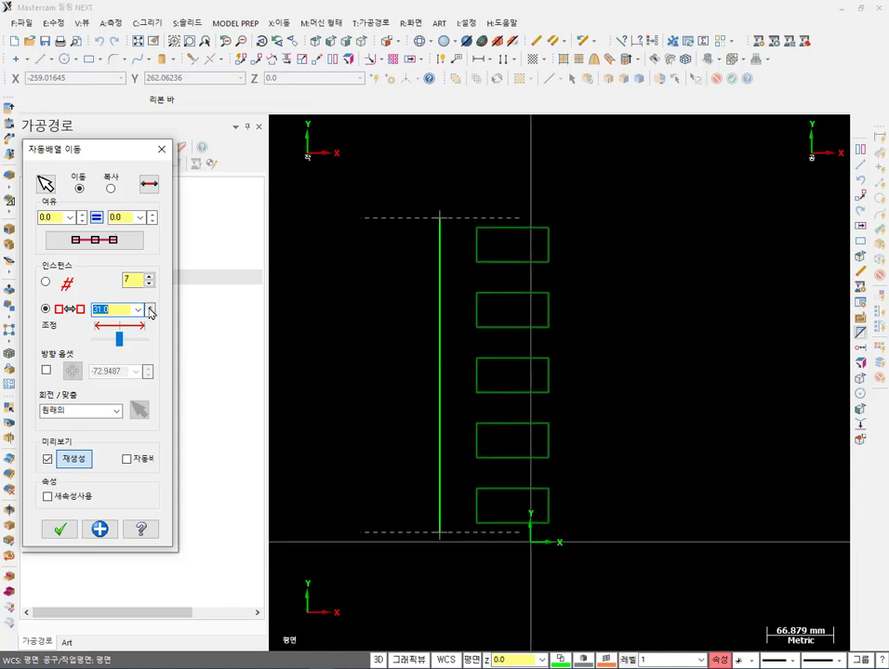
{"action": "left_click", "coordinate": [149, 308]}
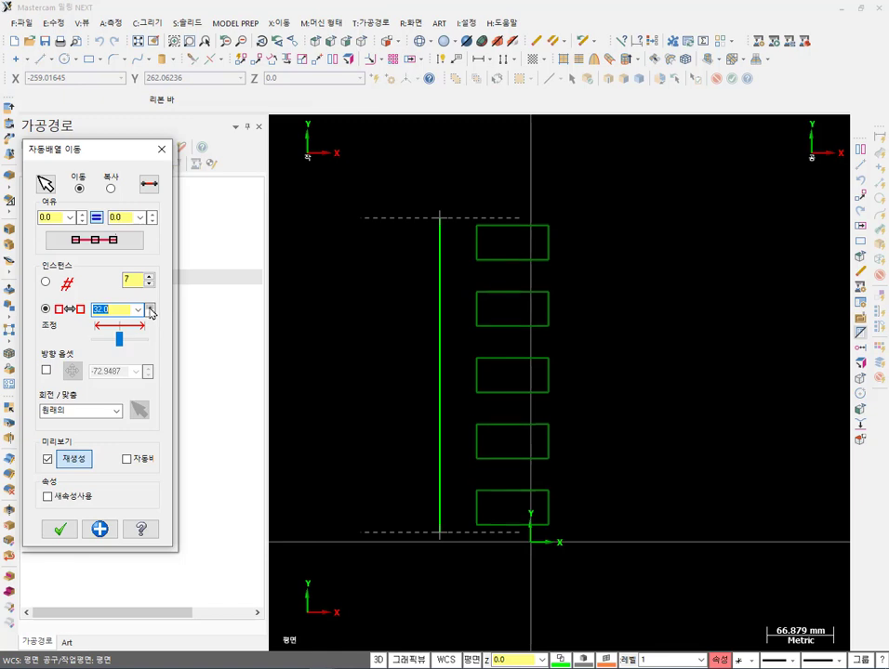
{"action": "left_click", "coordinate": [149, 308]}
{"action": "left_click", "coordinate": [150, 309]}
{"action": "left_click", "coordinate": [150, 309]}
{"action": "left_click", "coordinate": [150, 309]}
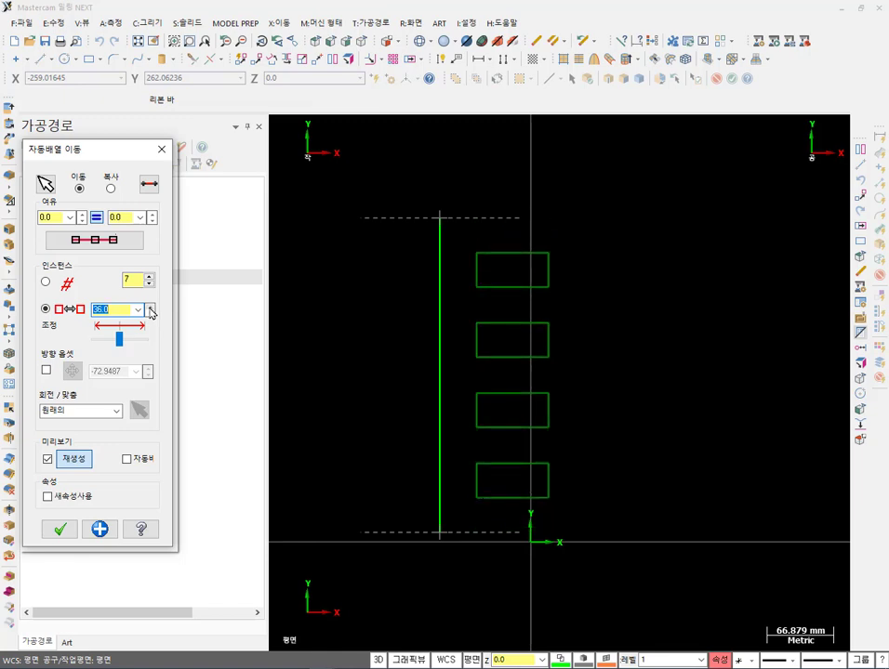
Reduce the spacing between array instances in 1 mm increments to 22 mm.
{"action": "left_click", "coordinate": [151, 313]}
{"action": "left_click", "coordinate": [151, 313]}
{"action": "left_click", "coordinate": [151, 314]}
{"action": "left_click", "coordinate": [151, 314]}
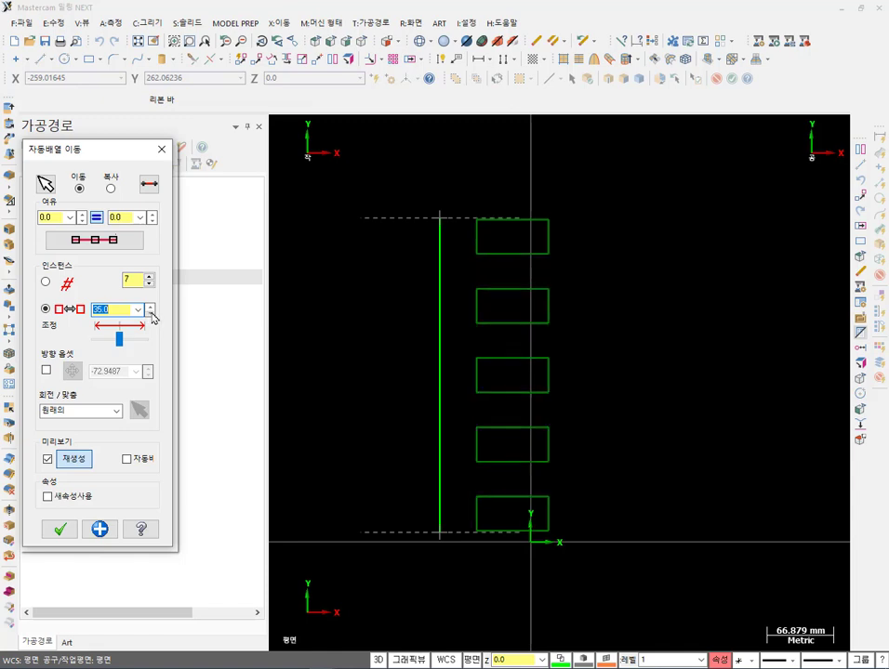
{"action": "left_click", "coordinate": [151, 314]}
{"action": "left_click", "coordinate": [151, 313]}
{"action": "left_click", "coordinate": [150, 313]}
{"action": "left_click", "coordinate": [151, 313]}
{"action": "left_click", "coordinate": [151, 313]}
{"action": "left_click", "coordinate": [151, 313]}
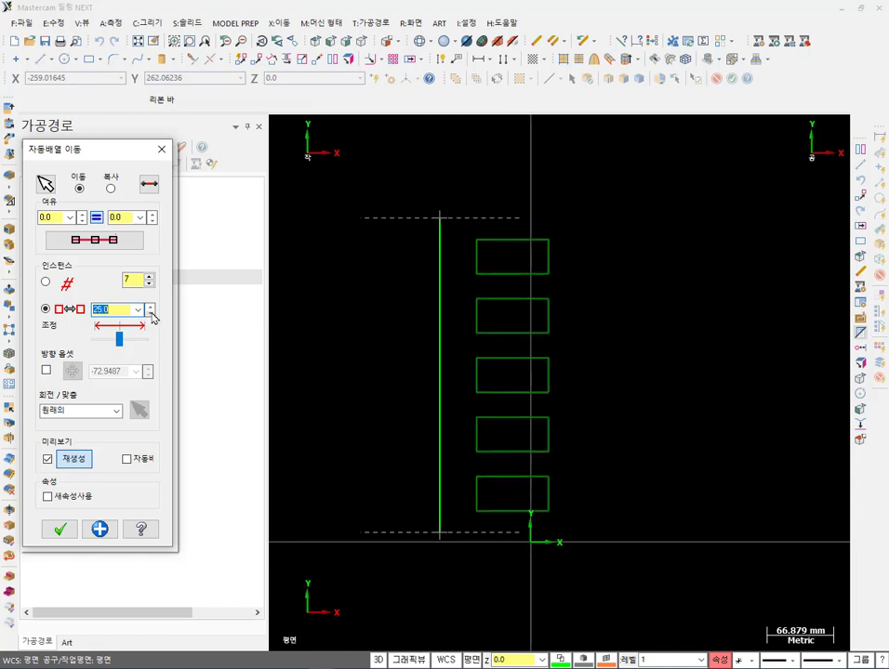
{"action": "left_click", "coordinate": [151, 313]}
{"action": "left_click", "coordinate": [150, 314]}
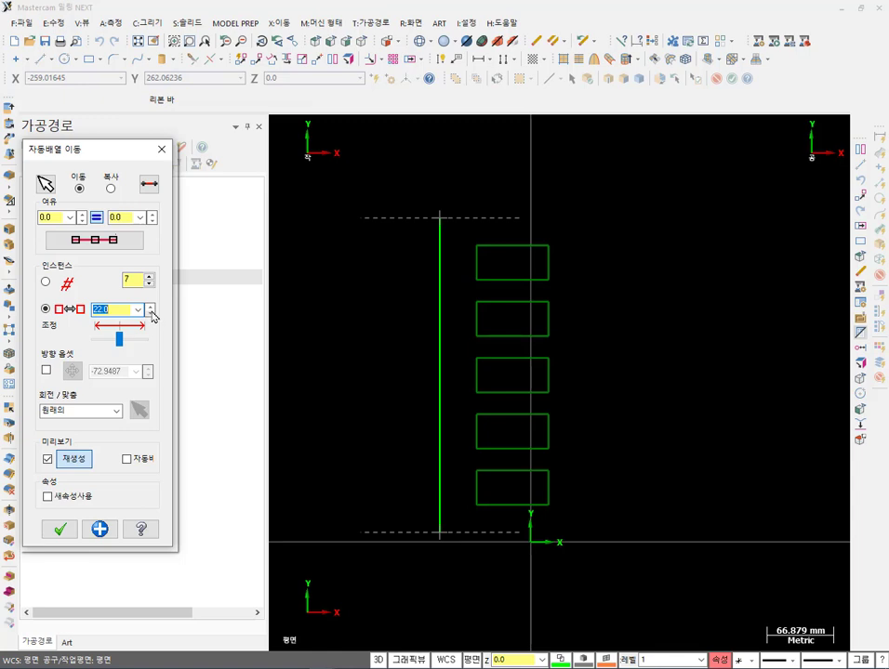
Define the array by instance count again, test positive linked end margins, and lower both margins to -12 mm.
{"action": "left_click", "coordinate": [46, 282]}
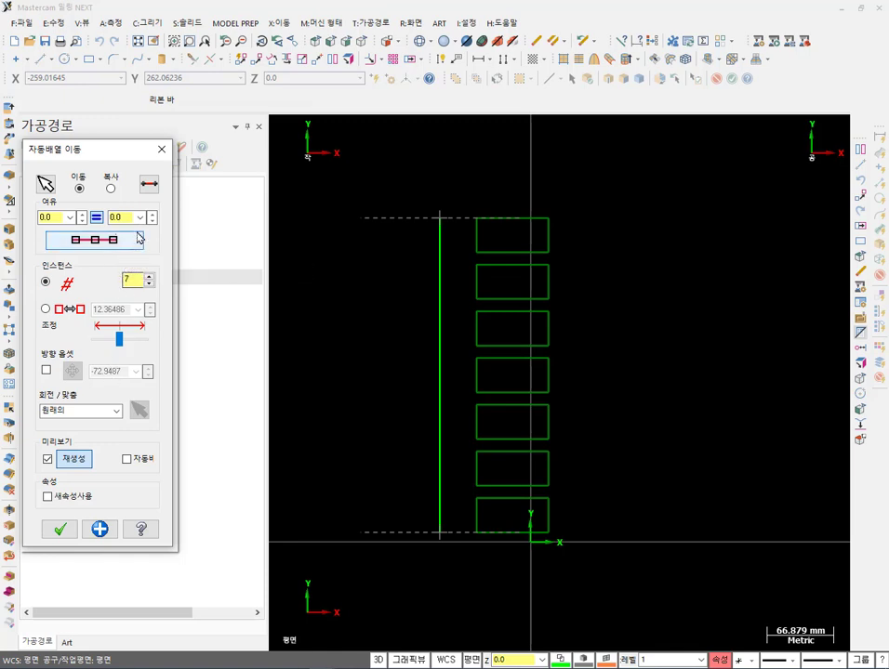
{"action": "left_click", "coordinate": [82, 216]}
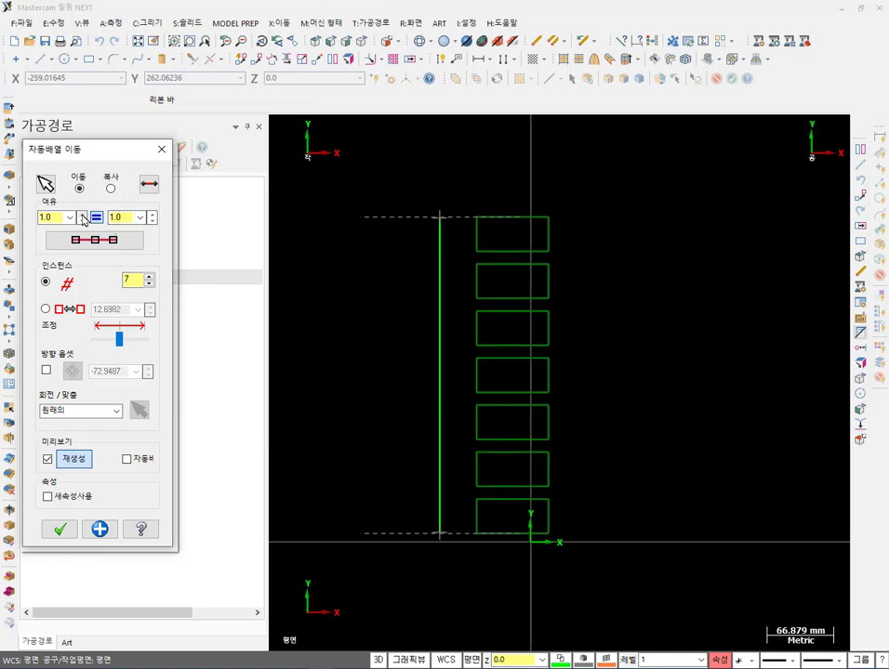
{"action": "left_click", "coordinate": [81, 216]}
{"action": "left_click", "coordinate": [82, 216]}
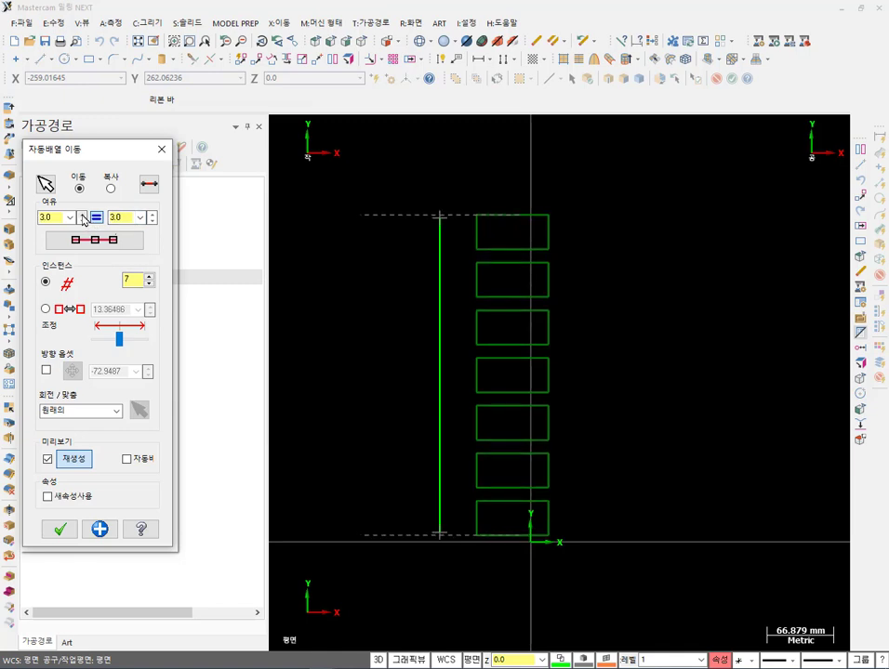
{"action": "left_click", "coordinate": [81, 216]}
{"action": "left_click", "coordinate": [82, 221]}
{"action": "left_click", "coordinate": [81, 222]}
{"action": "left_click", "coordinate": [82, 222]}
{"action": "left_click", "coordinate": [82, 221]}
{"action": "left_click", "coordinate": [81, 221]}
{"action": "left_click", "coordinate": [82, 221]}
{"action": "left_click", "coordinate": [82, 221]}
{"action": "double_click", "coordinate": [81, 221]}
{"action": "left_click", "coordinate": [81, 221]}
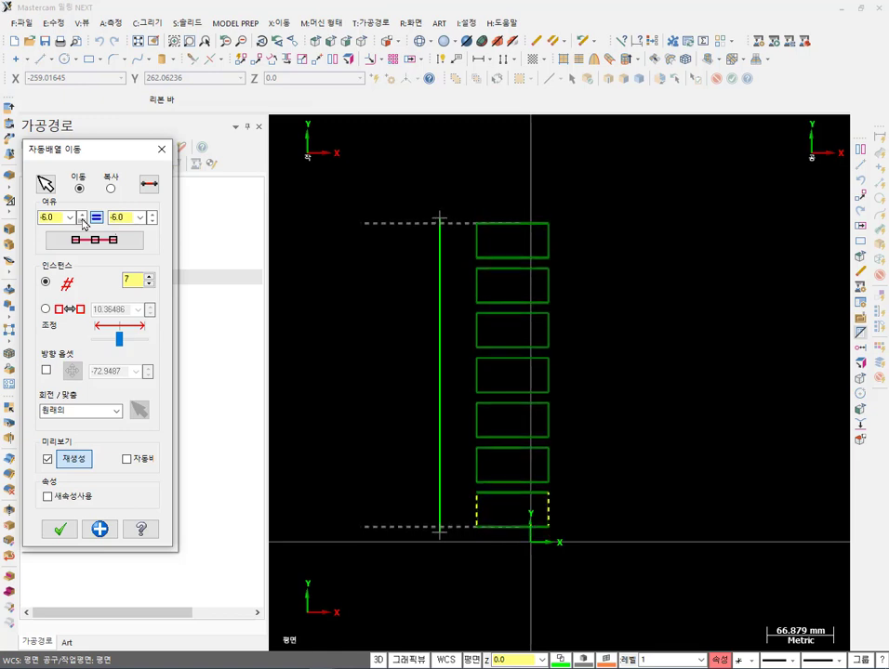
{"action": "double_click", "coordinate": [82, 222]}
{"action": "double_click", "coordinate": [82, 221]}
{"action": "left_click", "coordinate": [82, 221]}
{"action": "left_click", "coordinate": [82, 221]}
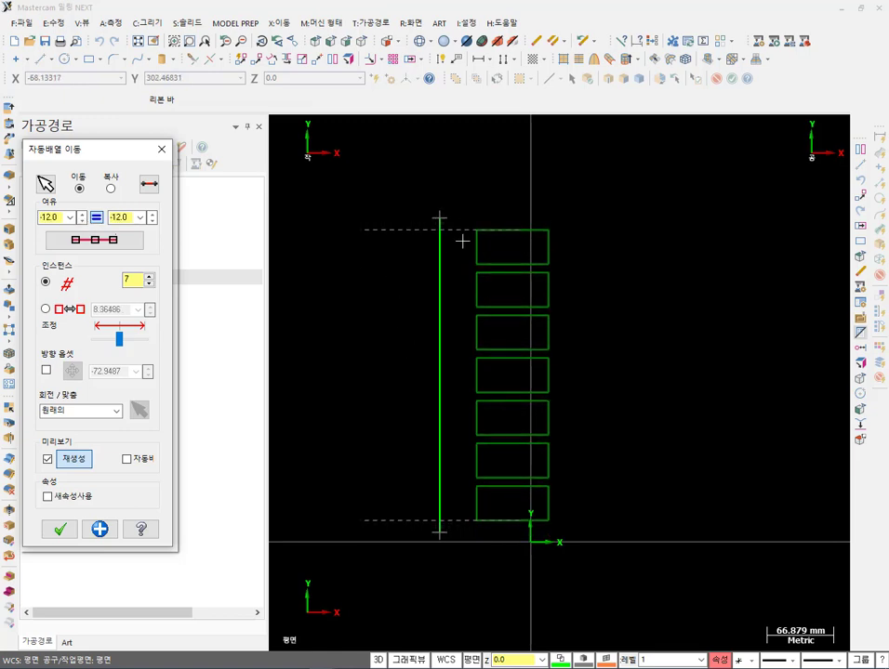
Reset the linked margins at both ends of the array to 0.
{"action": "double_click", "coordinate": [51, 217]}
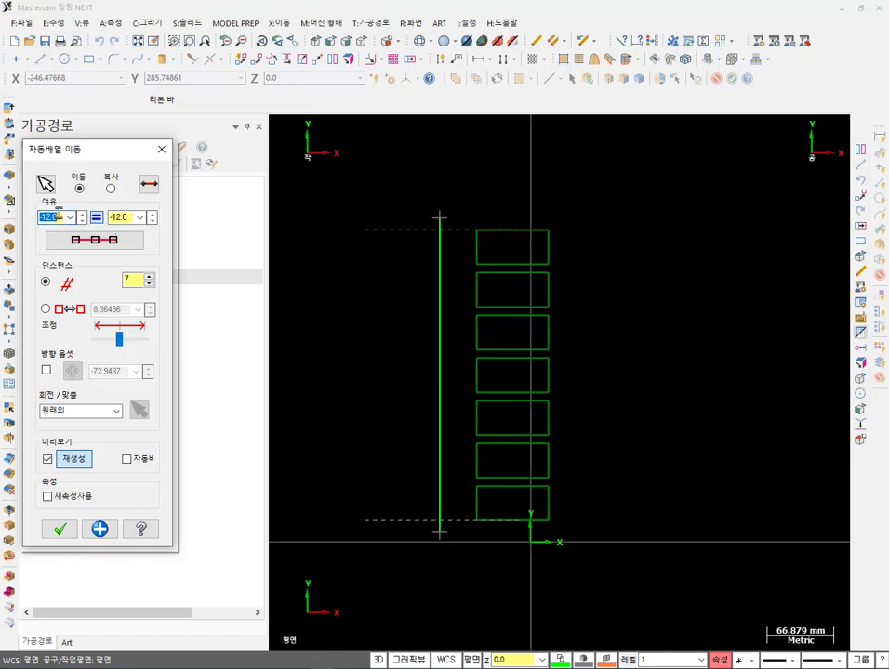
{"action": "type", "text": "0"}
{"action": "key", "text": "Return"}
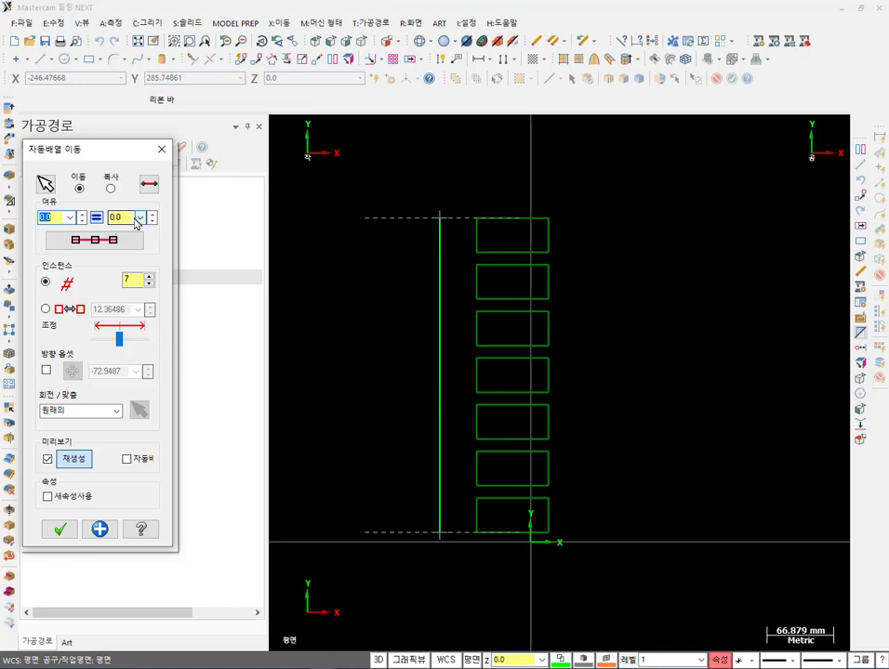
Unlink the two end margins, try the first margin at 4 mm, and set it to -7 mm.
{"action": "left_click", "coordinate": [97, 219]}
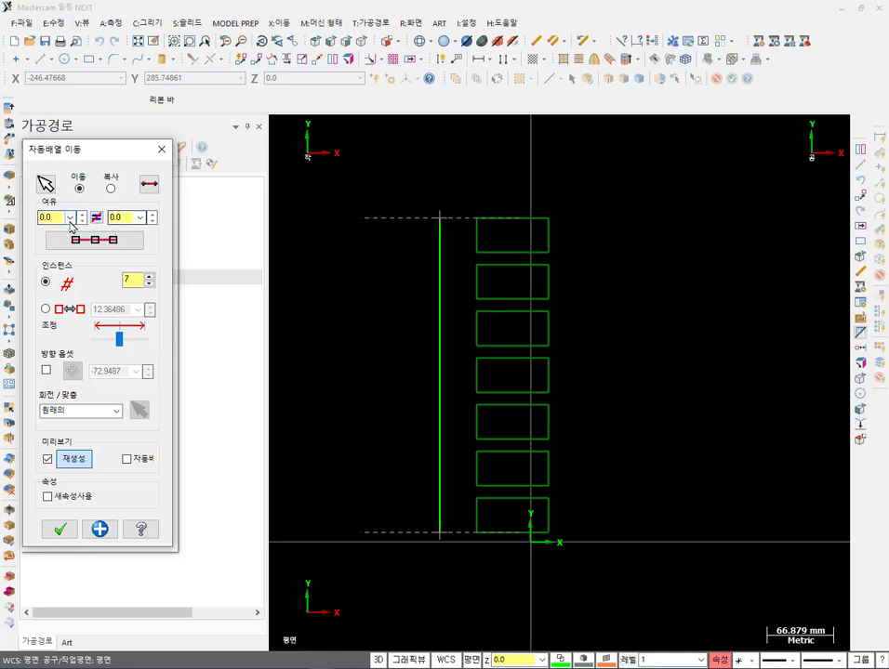
{"action": "left_click", "coordinate": [82, 214]}
{"action": "left_click", "coordinate": [82, 214]}
{"action": "left_click", "coordinate": [82, 214]}
{"action": "left_click", "coordinate": [82, 214]}
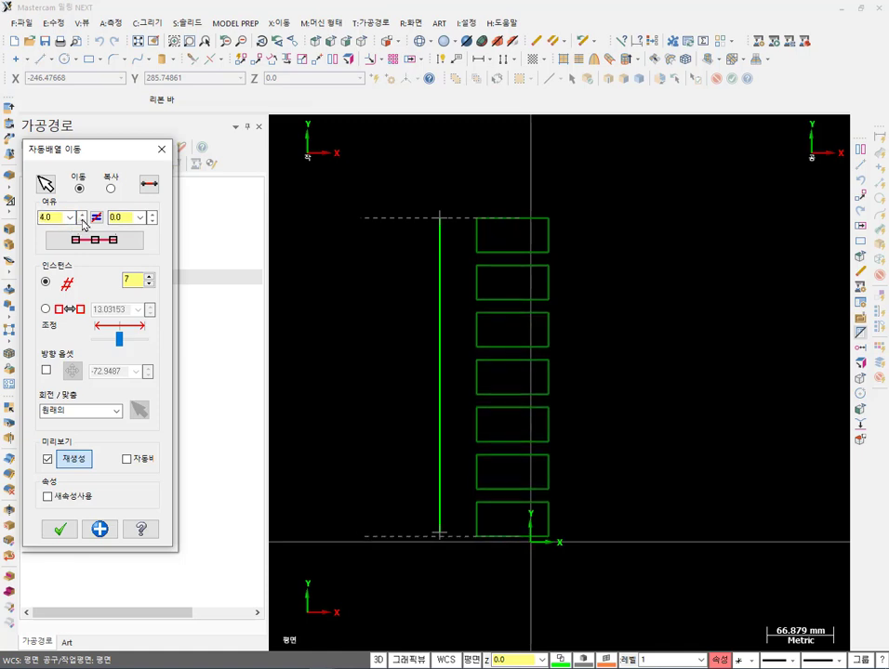
{"action": "left_click", "coordinate": [82, 221]}
{"action": "left_click", "coordinate": [82, 221]}
{"action": "left_click", "coordinate": [82, 222]}
{"action": "left_click", "coordinate": [82, 221]}
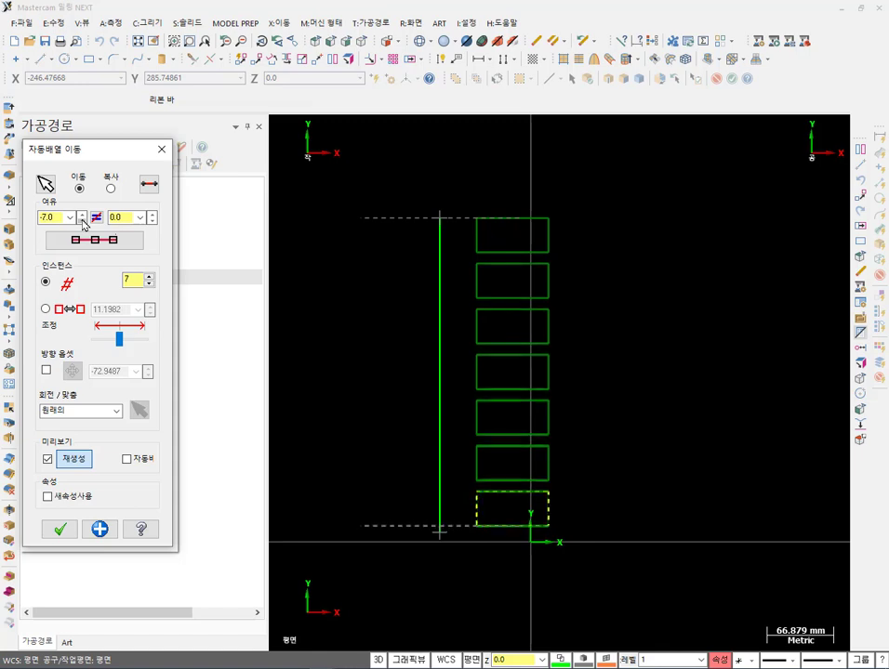
Try the second margin at 7 mm, set it to -9 mm, and accept the seven-instance array.
{"action": "left_click", "coordinate": [153, 217]}
{"action": "left_click", "coordinate": [153, 217]}
{"action": "left_click", "coordinate": [153, 217]}
{"action": "left_click", "coordinate": [152, 216]}
{"action": "left_click", "coordinate": [152, 217]}
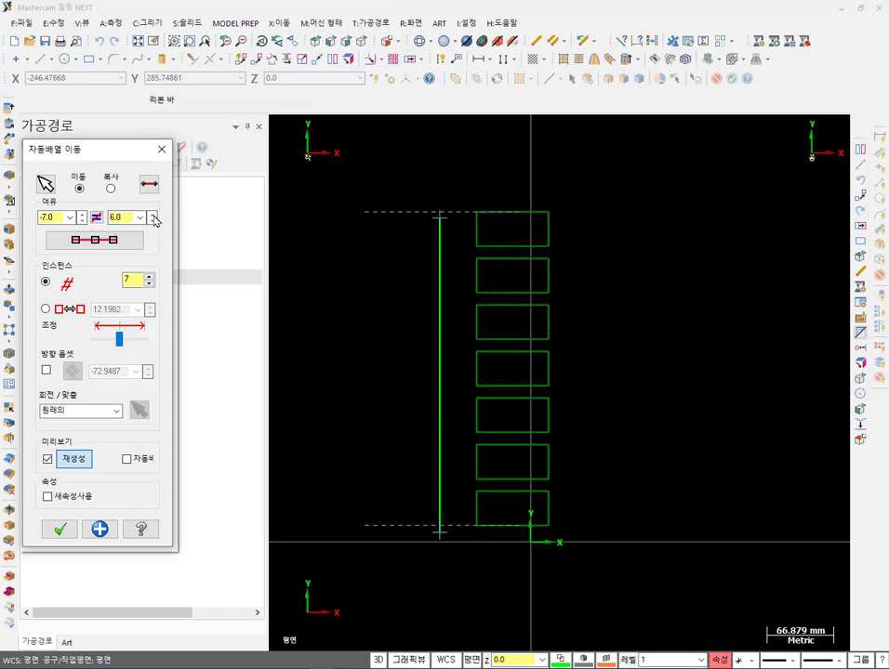
{"action": "left_click", "coordinate": [152, 217]}
{"action": "left_click", "coordinate": [153, 217]}
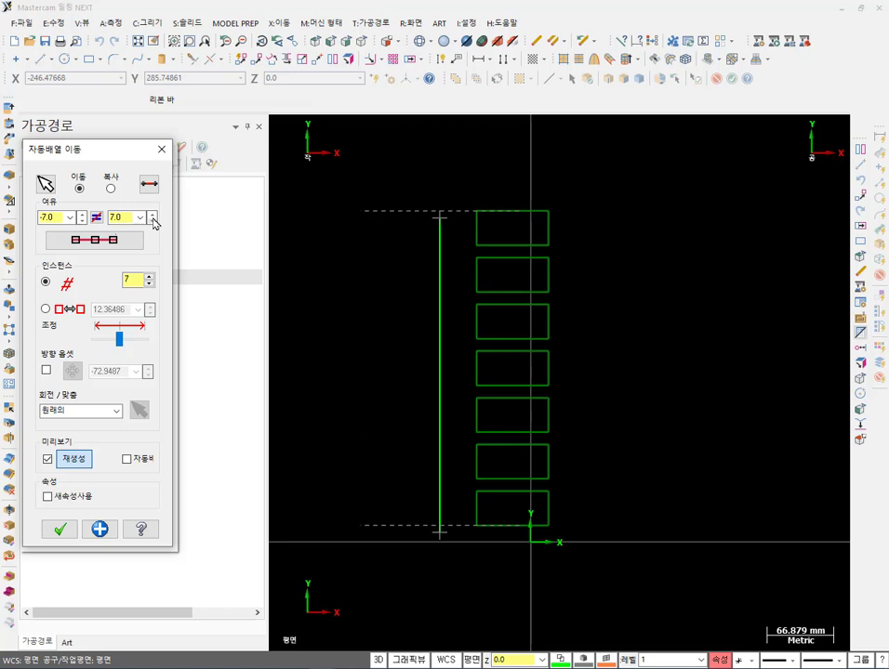
{"action": "left_click", "coordinate": [153, 221]}
{"action": "double_click", "coordinate": [152, 221]}
{"action": "left_click", "coordinate": [152, 221]}
{"action": "double_click", "coordinate": [153, 221]}
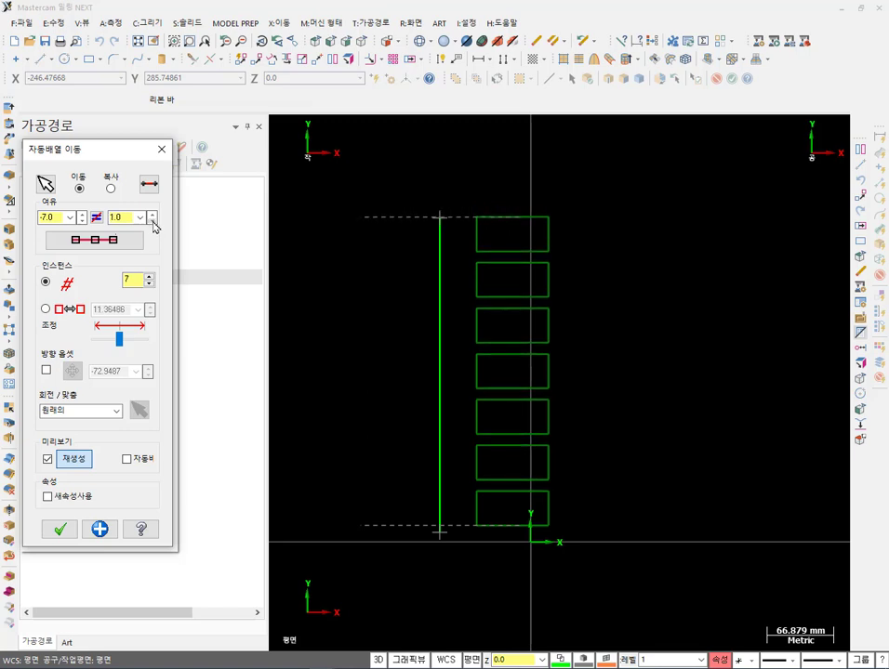
{"action": "left_click", "coordinate": [153, 223]}
{"action": "double_click", "coordinate": [153, 223]}
{"action": "left_click", "coordinate": [152, 221]}
{"action": "left_click", "coordinate": [153, 221]}
{"action": "left_click", "coordinate": [153, 222]}
{"action": "left_click", "coordinate": [152, 221]}
{"action": "left_click", "coordinate": [152, 221]}
{"action": "left_click", "coordinate": [153, 221]}
{"action": "left_click", "coordinate": [152, 221]}
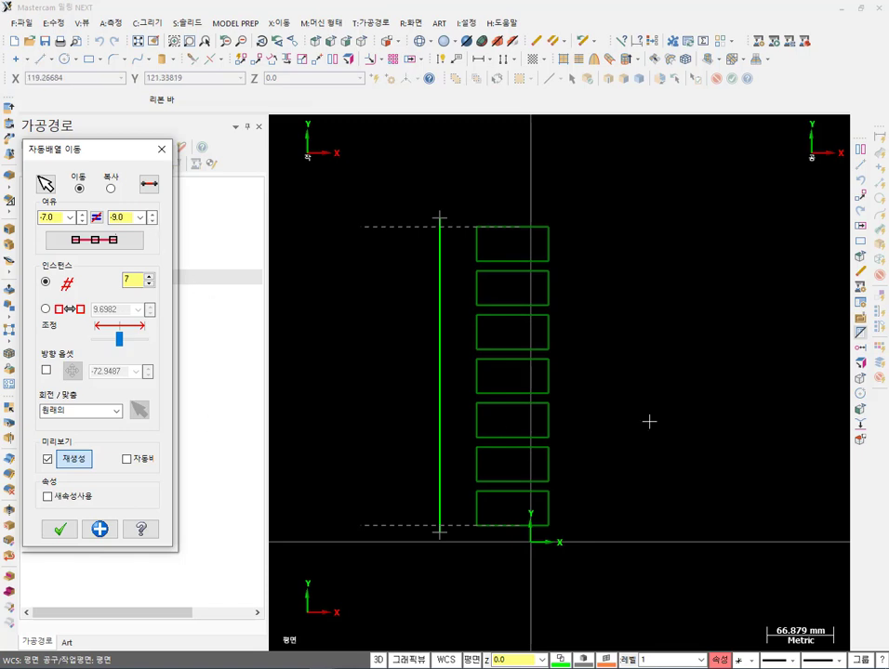
{"action": "left_click", "coordinate": [55, 531]}
{"action": "scroll", "coordinate": [697, 381], "scroll_direction": "up", "scroll_amount": 1}
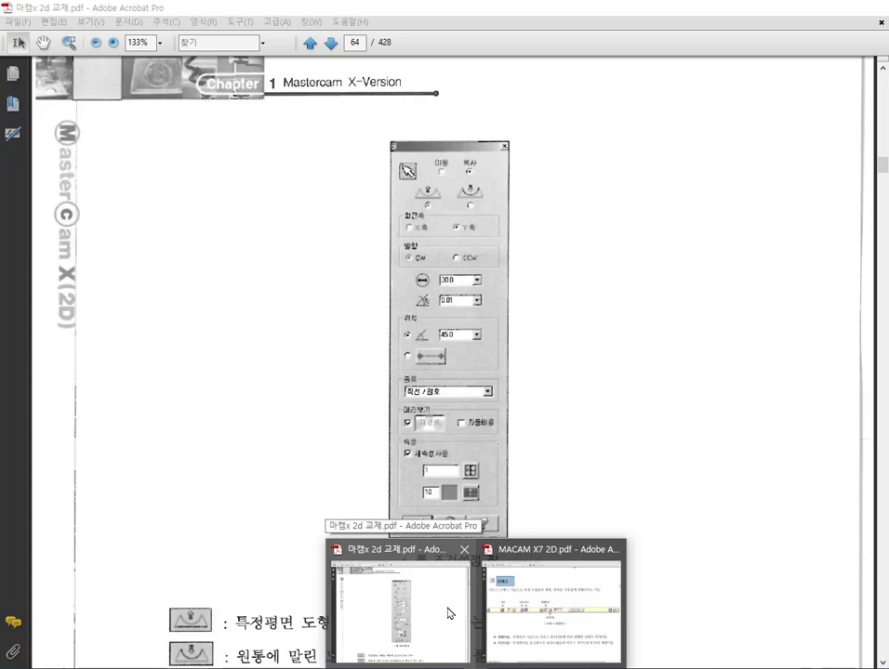
Switch to the Mastercam textbook PDF in Adobe Acrobat Pro and review the Drag function in section 1.4.11.
{"action": "left_click", "coordinate": [453, 611]}
{"action": "scroll", "coordinate": [406, 455], "scroll_direction": "down", "scroll_amount": 20}
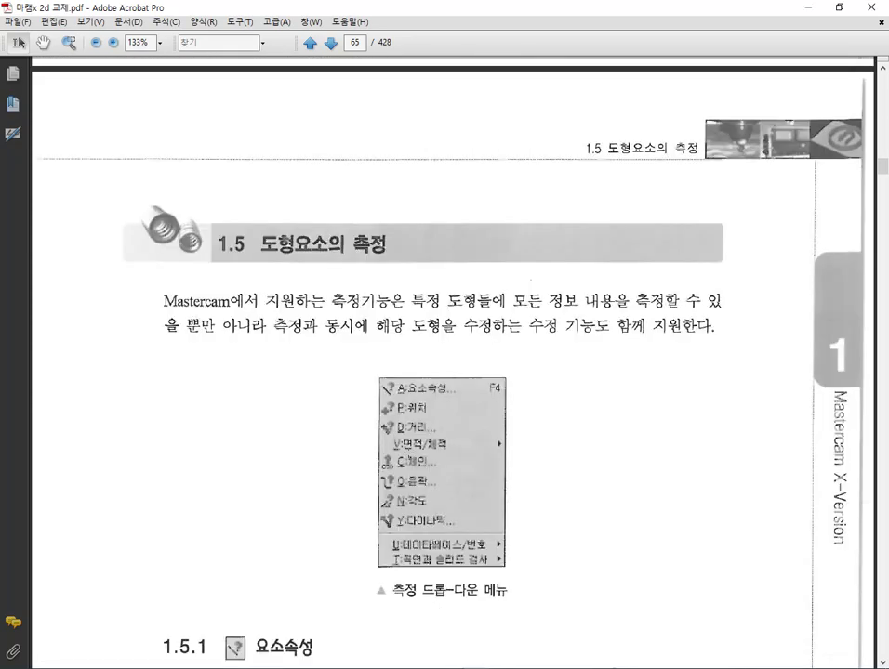
{"action": "scroll", "coordinate": [421, 461], "scroll_direction": "up", "scroll_amount": 8}
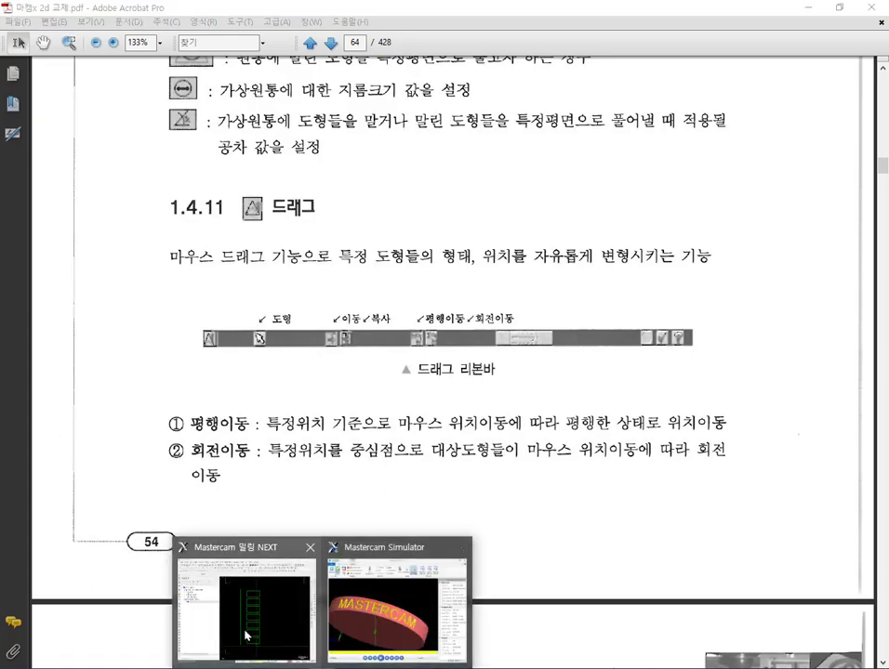
Switch back to Mastercam and review the list of available transform functions.
{"action": "left_click", "coordinate": [248, 639]}
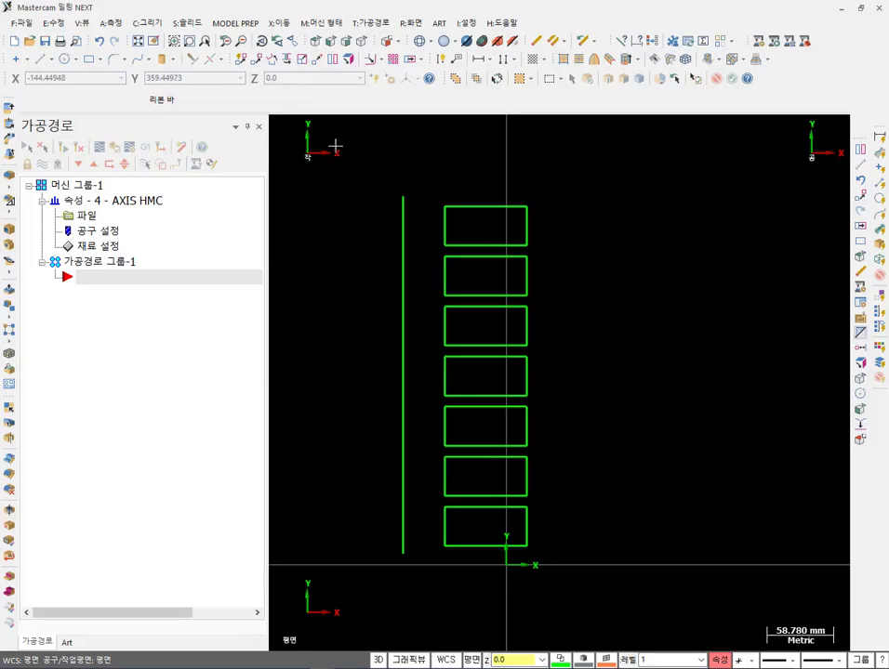
{"action": "left_click", "coordinate": [280, 22]}
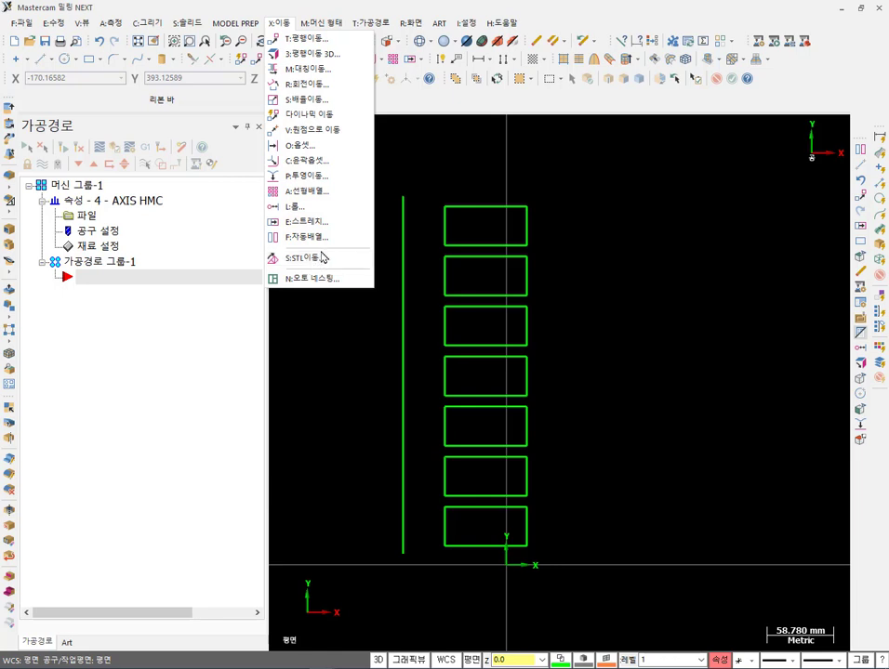
{"action": "left_click", "coordinate": [674, 240]}
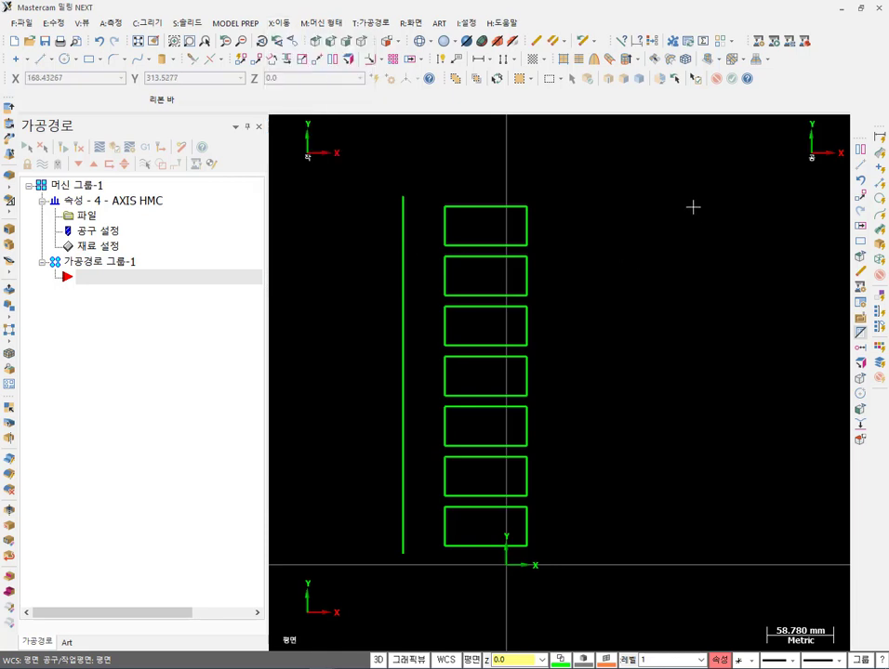
Undo the rectangle array and delete the vertical guide line, leaving only the original rectangle.
{"action": "left_click", "coordinate": [105, 43]}
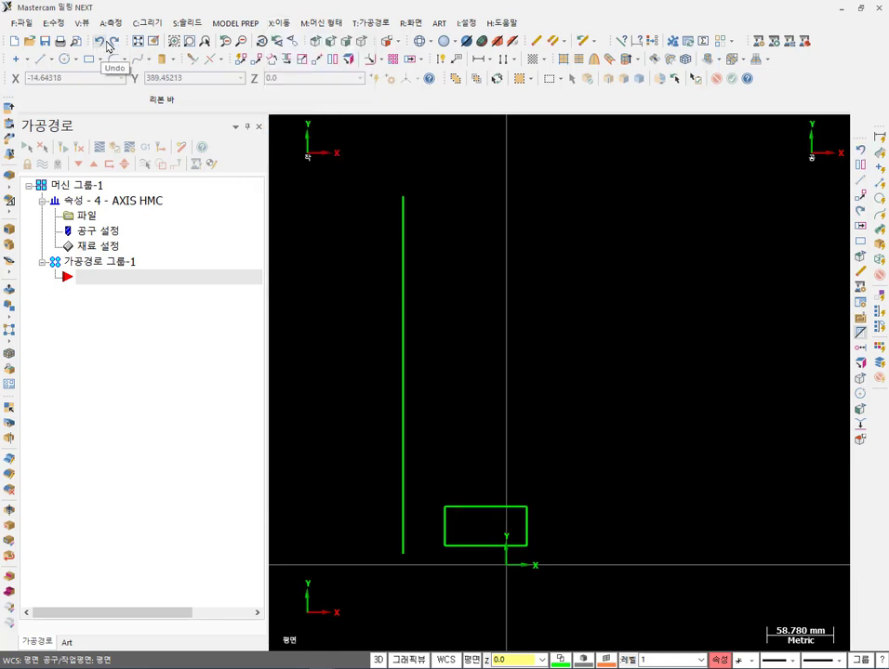
{"action": "left_click", "coordinate": [401, 256]}
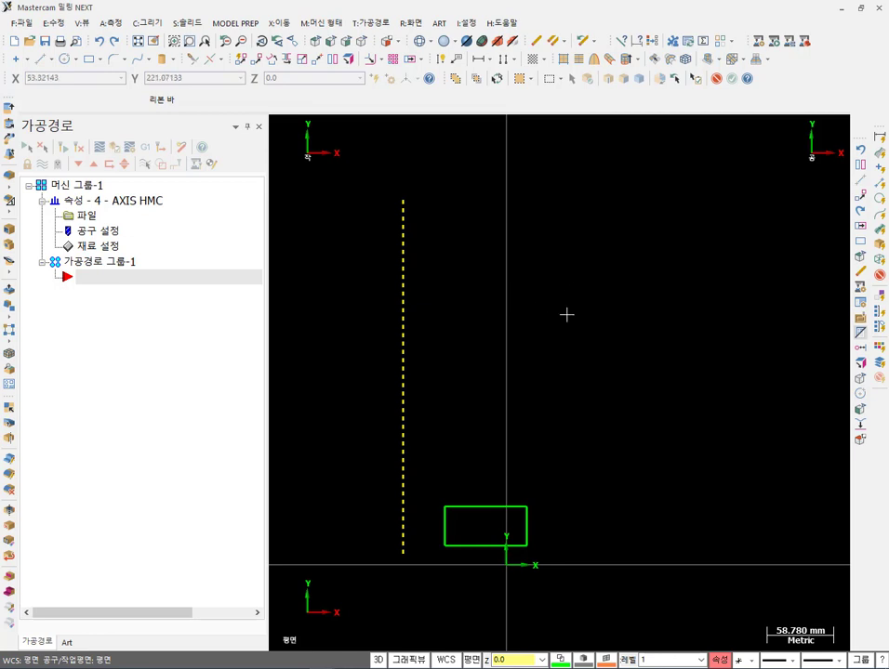
{"action": "scroll", "coordinate": [569, 316], "scroll_direction": "down", "scroll_amount": 1}
{"action": "key", "text": "Delete"}
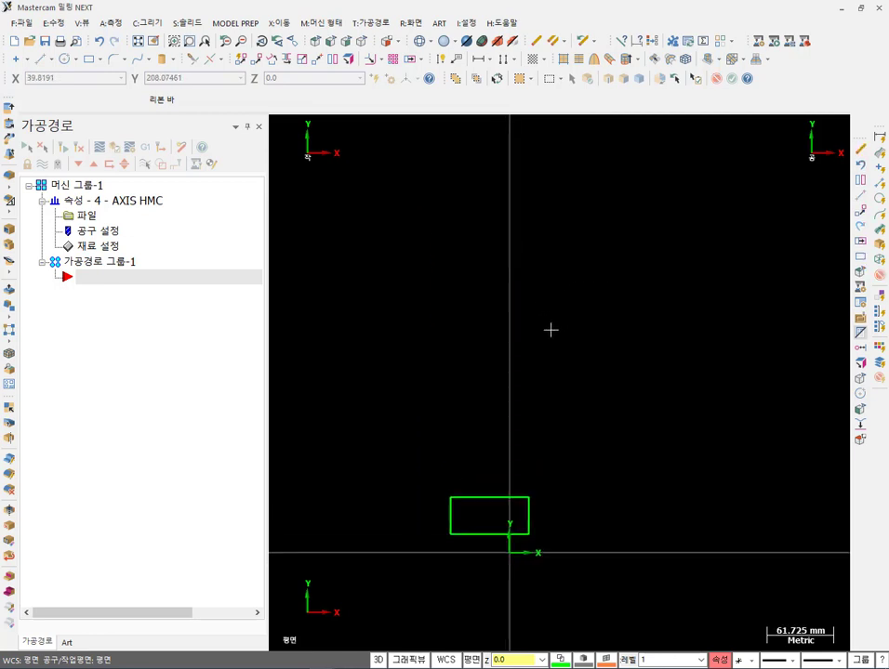
{"action": "scroll", "coordinate": [592, 355], "scroll_direction": "down", "scroll_amount": 5}
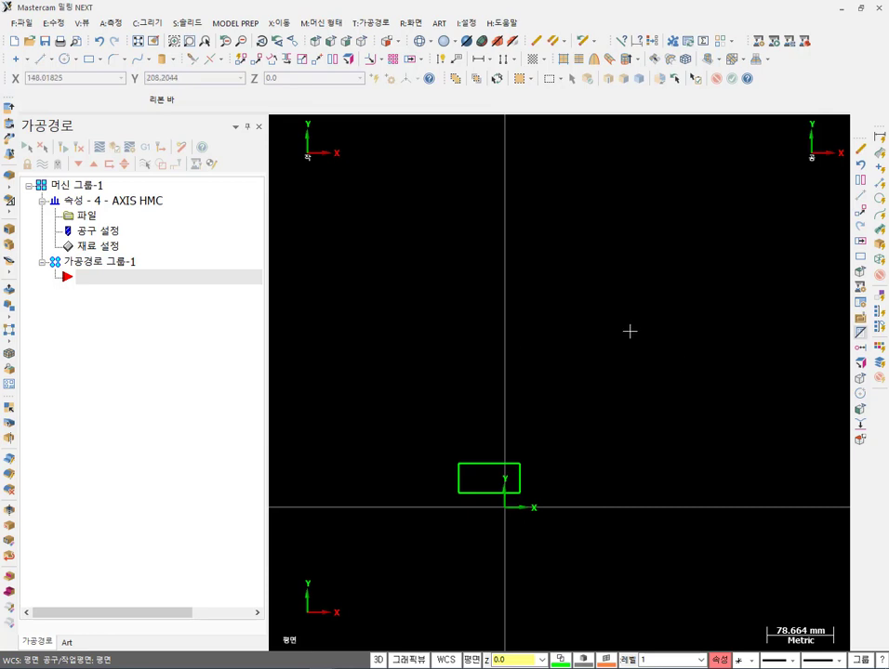
{"action": "scroll", "coordinate": [460, 568], "scroll_direction": "up", "scroll_amount": 10}
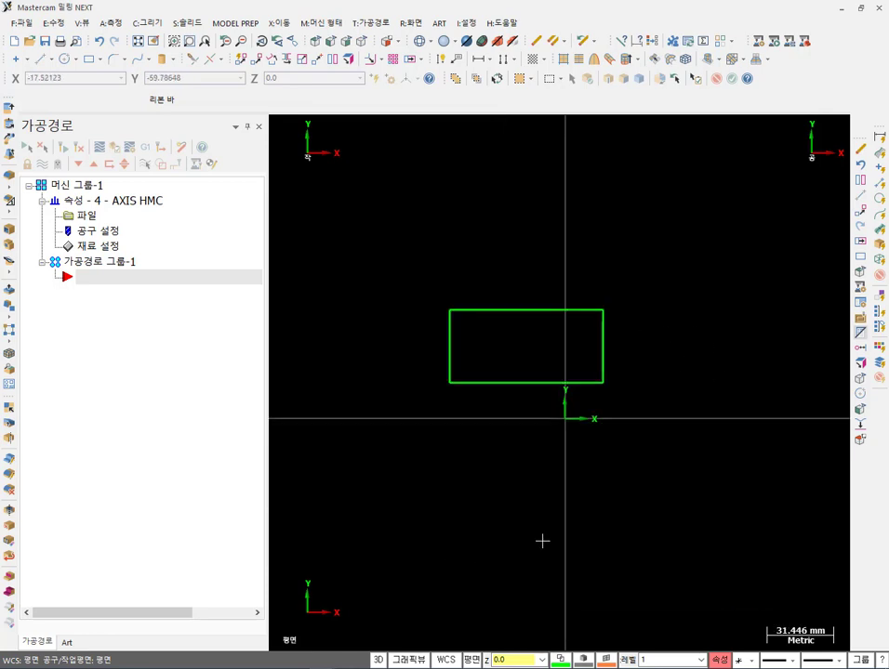
Replace the rectangle with two overlapping ones, a horizontal one about 128 × 14 mm and a vertical one about 27 × 139 mm.
{"action": "left_click_drag", "start_coordinate": [413, 278], "coordinate": [688, 452]}
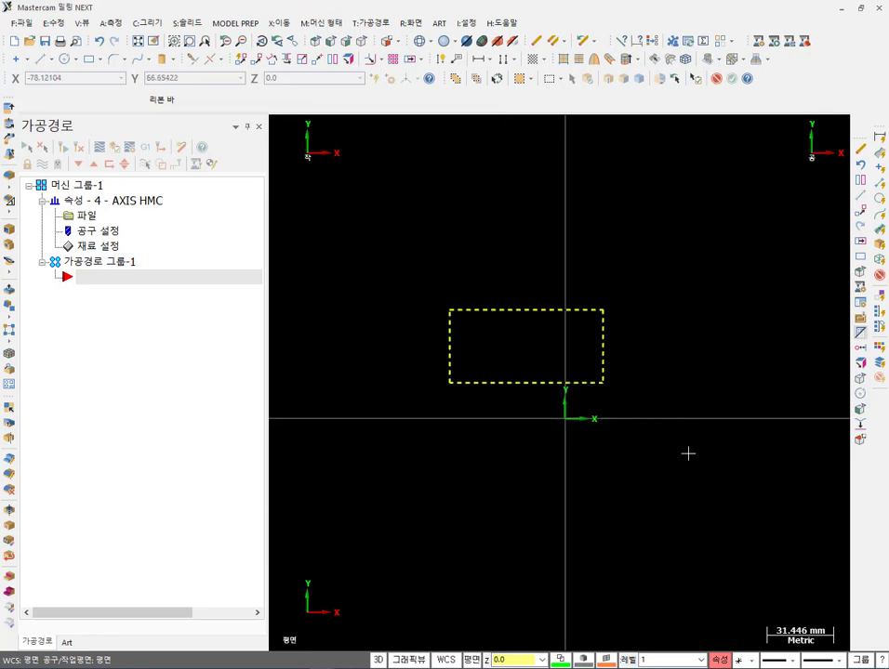
{"action": "key", "text": "Delete"}
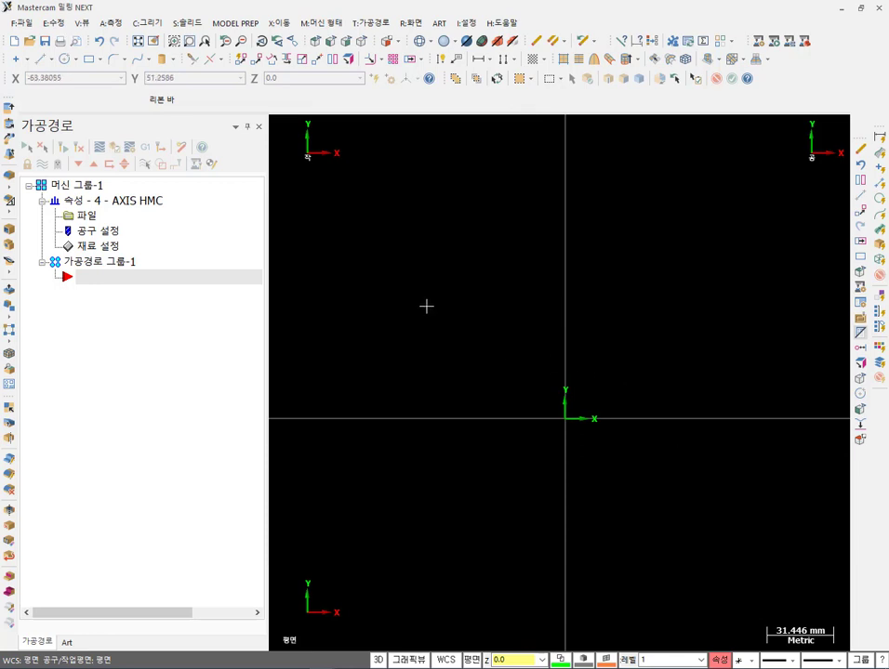
{"action": "left_click", "coordinate": [89, 59]}
{"action": "left_click", "coordinate": [395, 234]}
{"action": "left_click", "coordinate": [667, 264]}
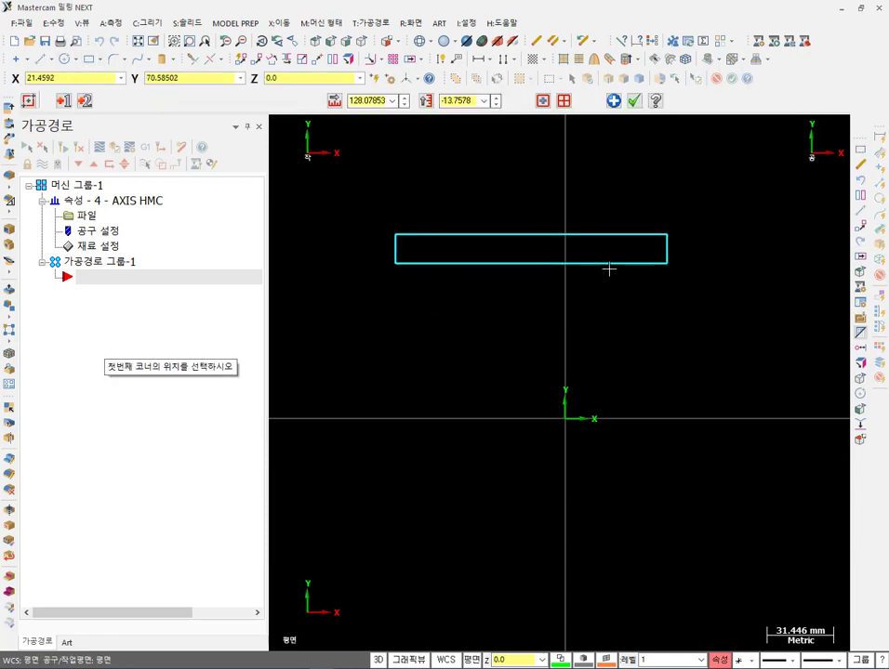
{"action": "left_click", "coordinate": [620, 490]}
{"action": "left_click", "coordinate": [678, 196]}
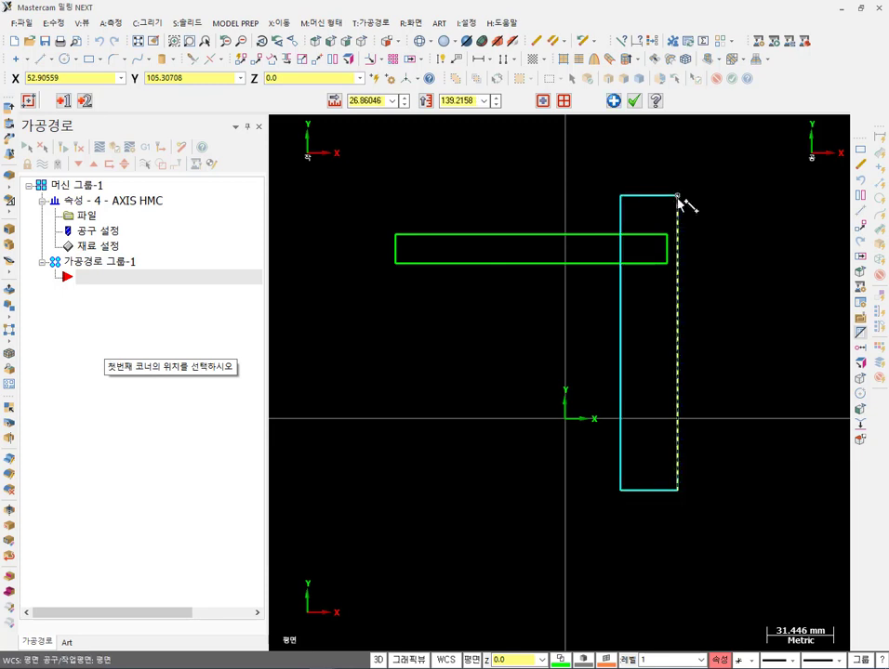
{"action": "left_click", "coordinate": [633, 100]}
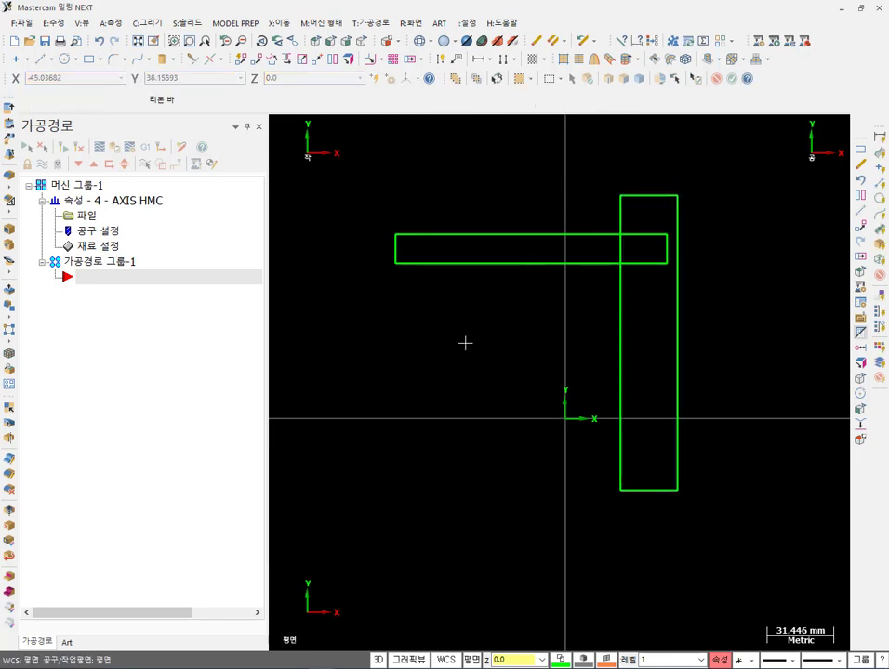
Draw a large rectangle about 528 × 393 mm above and to the right of the two overlapping rectangles.
{"action": "scroll", "coordinate": [383, 483], "scroll_direction": "down", "scroll_amount": 3}
{"action": "scroll", "coordinate": [378, 490], "scroll_direction": "down", "scroll_amount": 2}
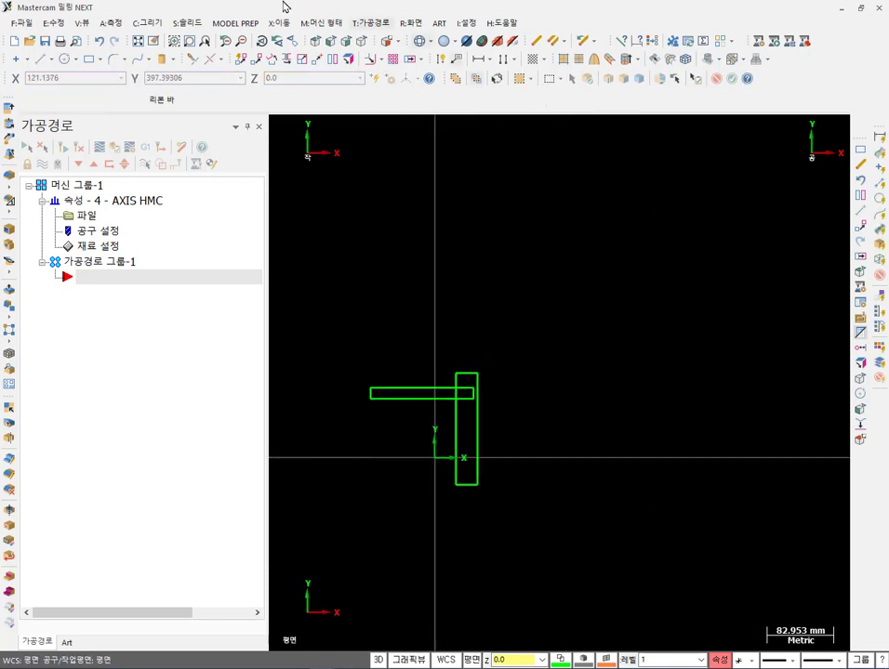
{"action": "left_click", "coordinate": [88, 58]}
{"action": "scroll", "coordinate": [371, 566], "scroll_direction": "down", "scroll_amount": 1}
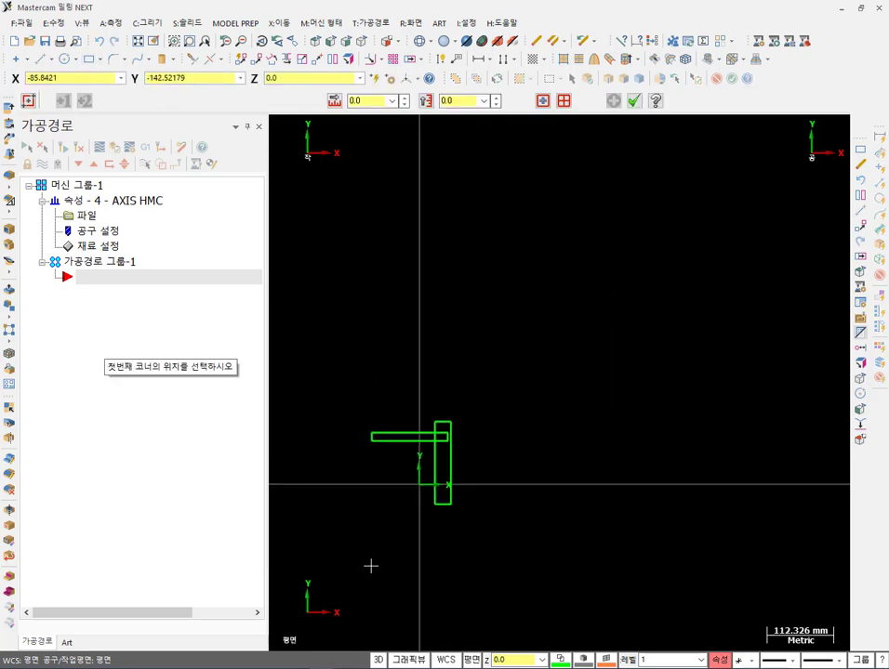
{"action": "left_click", "coordinate": [476, 407]}
{"action": "left_click", "coordinate": [790, 174]}
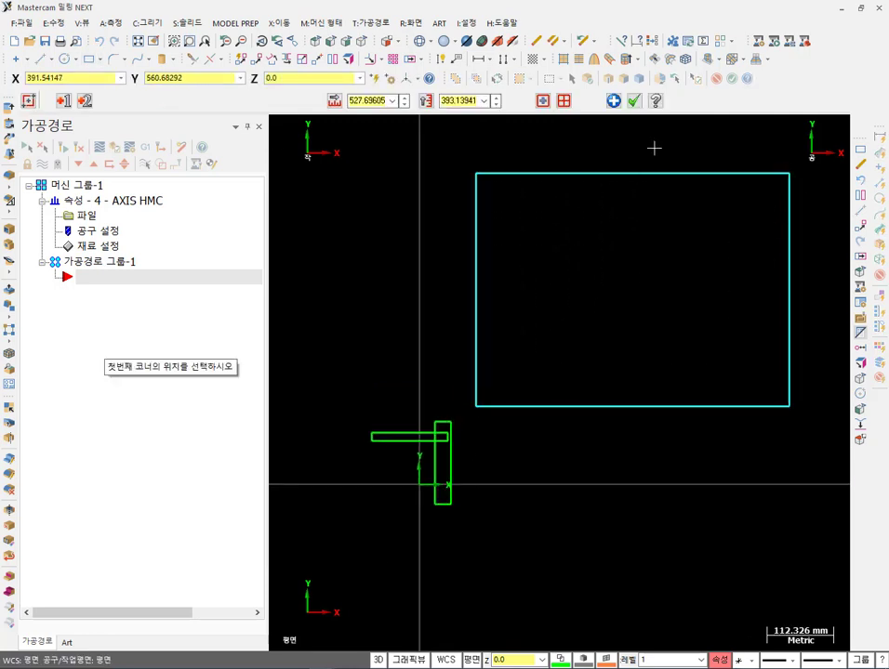
{"action": "left_click", "coordinate": [634, 102]}
{"action": "scroll", "coordinate": [794, 246], "scroll_direction": "up", "scroll_amount": 1}
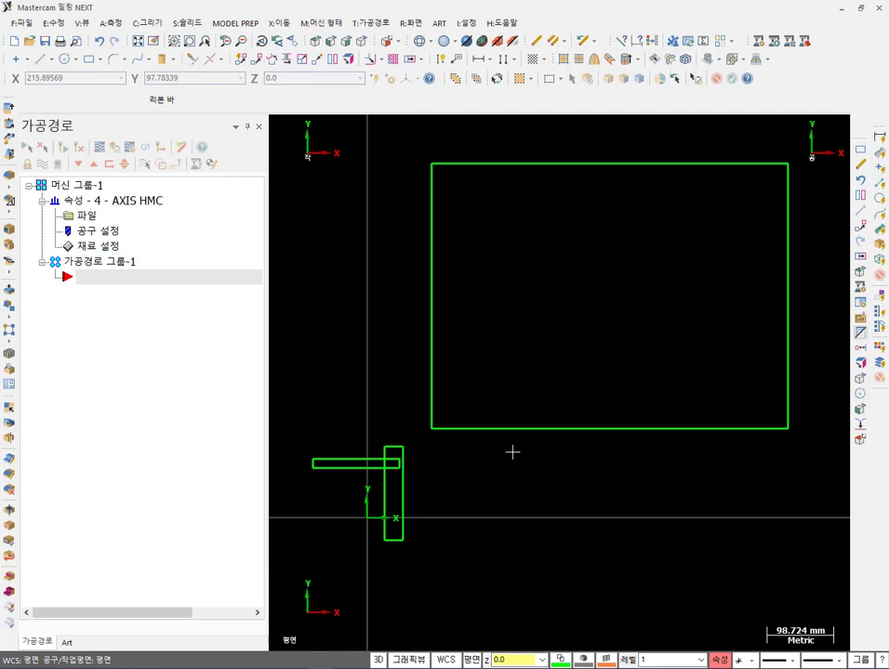
Start Auto Nesting and add the large rectangle to the sheet list as a chained sheet.
{"action": "left_click", "coordinate": [279, 23]}
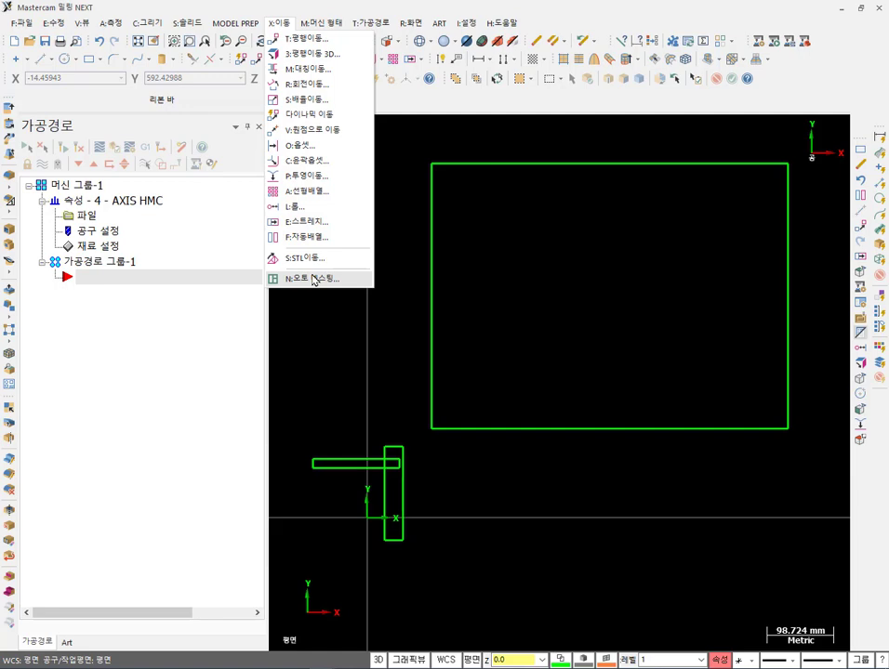
{"action": "left_click", "coordinate": [313, 280]}
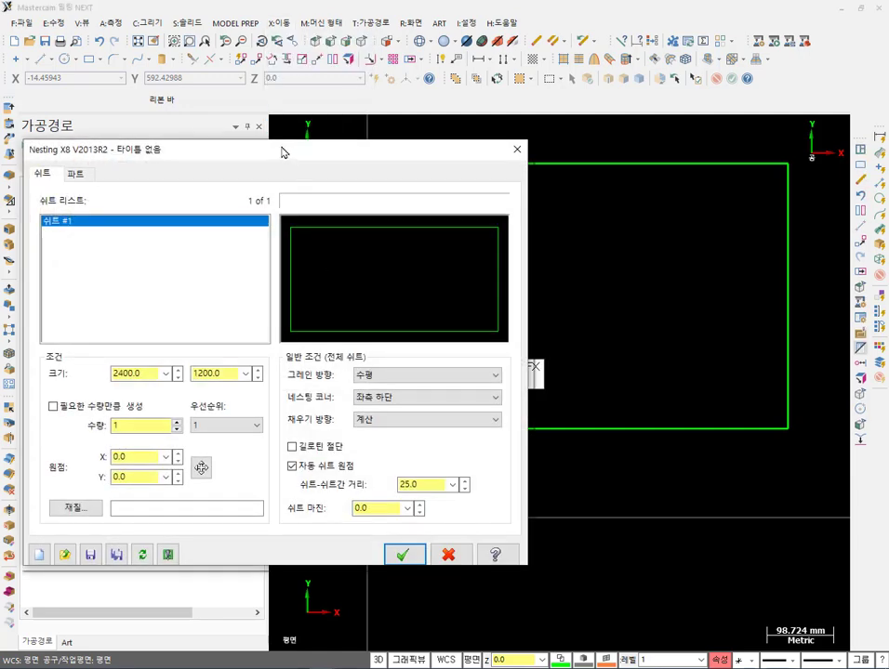
{"action": "left_click_drag", "start_coordinate": [284, 151], "coordinate": [274, 21]}
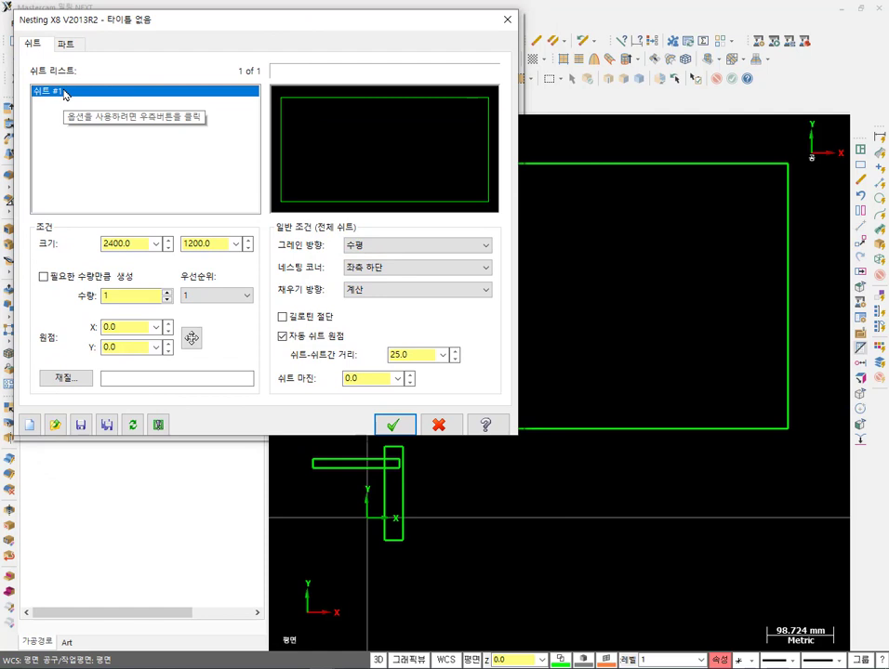
{"action": "right_click", "coordinate": [108, 129]}
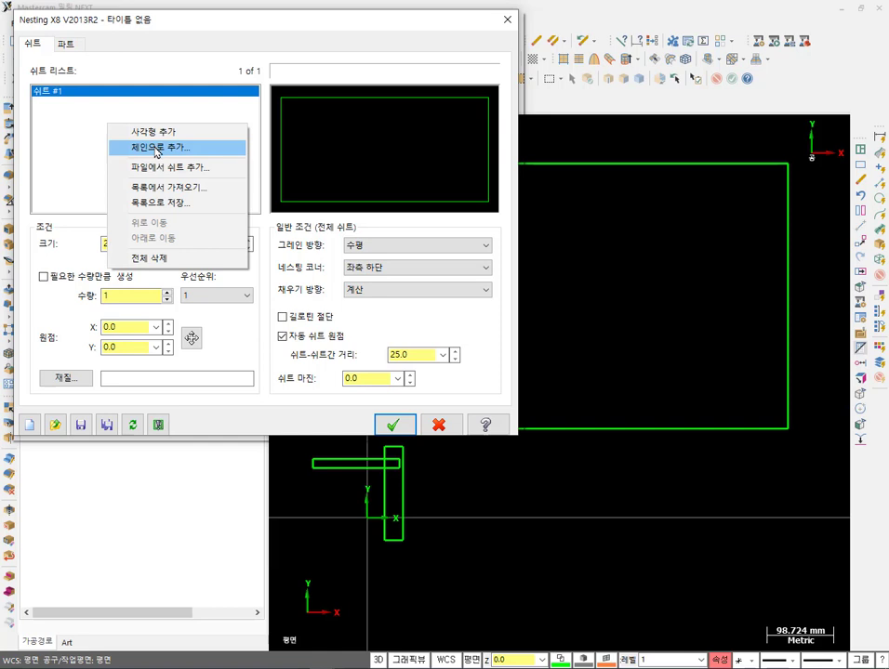
{"action": "left_click", "coordinate": [157, 148]}
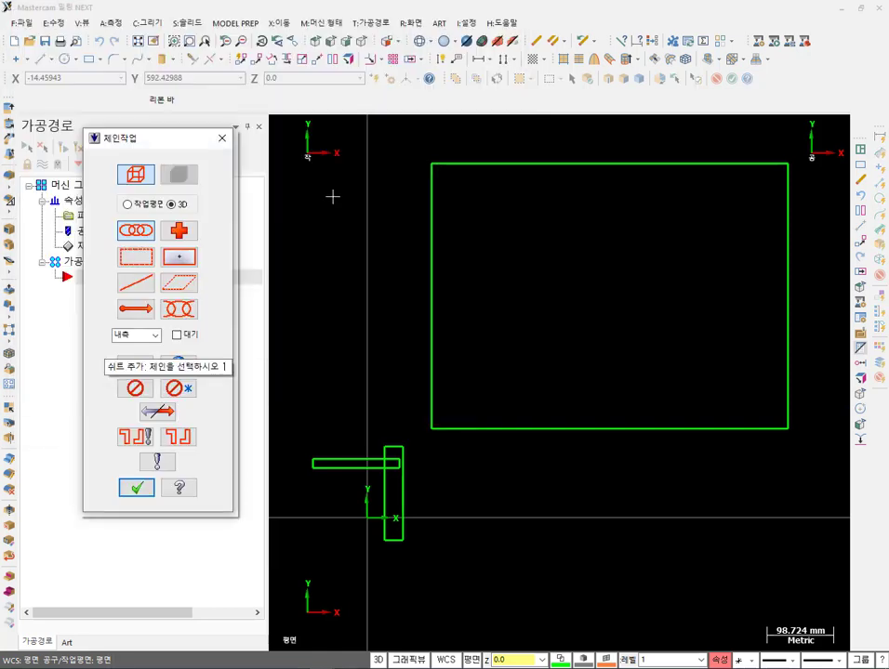
{"action": "left_click", "coordinate": [435, 390]}
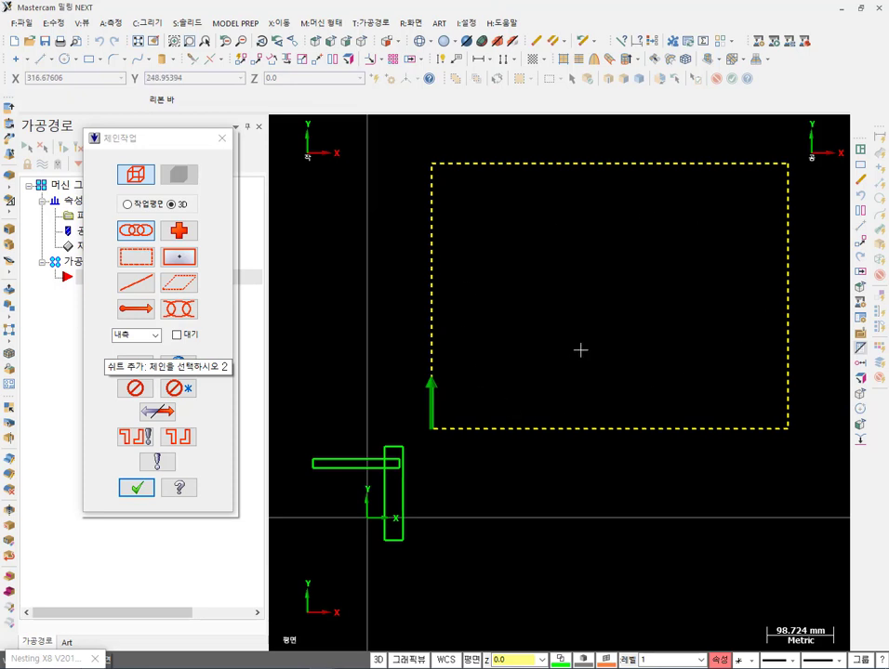
{"action": "left_click", "coordinate": [137, 487]}
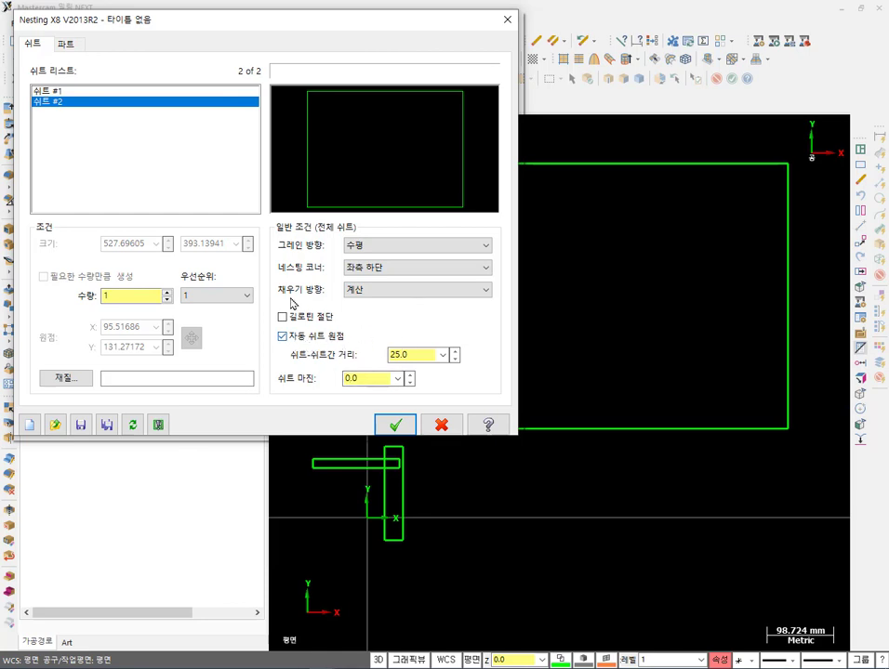
Add the two overlapping rectangles to the nesting part list as one chained part.
{"action": "left_click", "coordinate": [74, 48]}
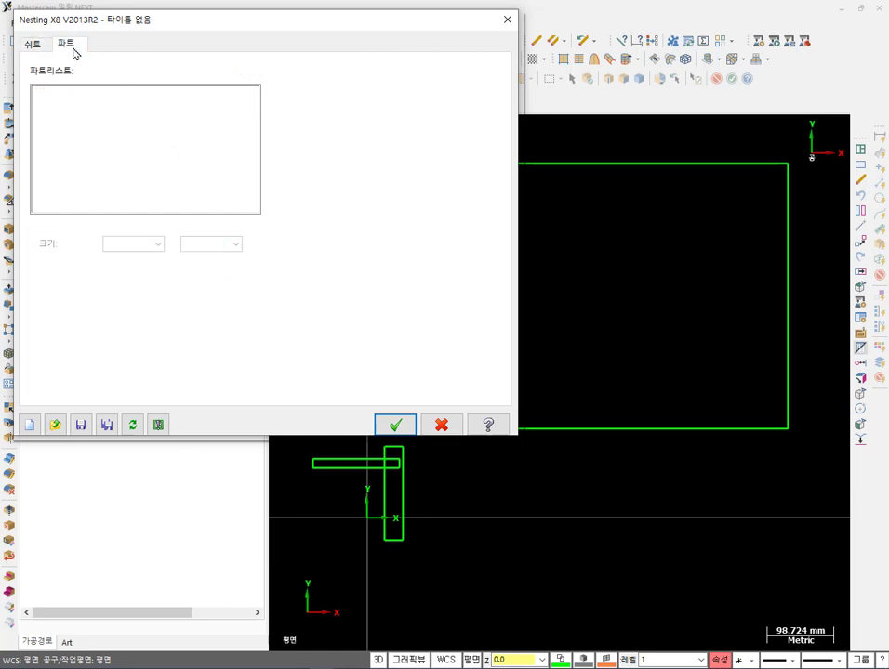
{"action": "right_click", "coordinate": [162, 134]}
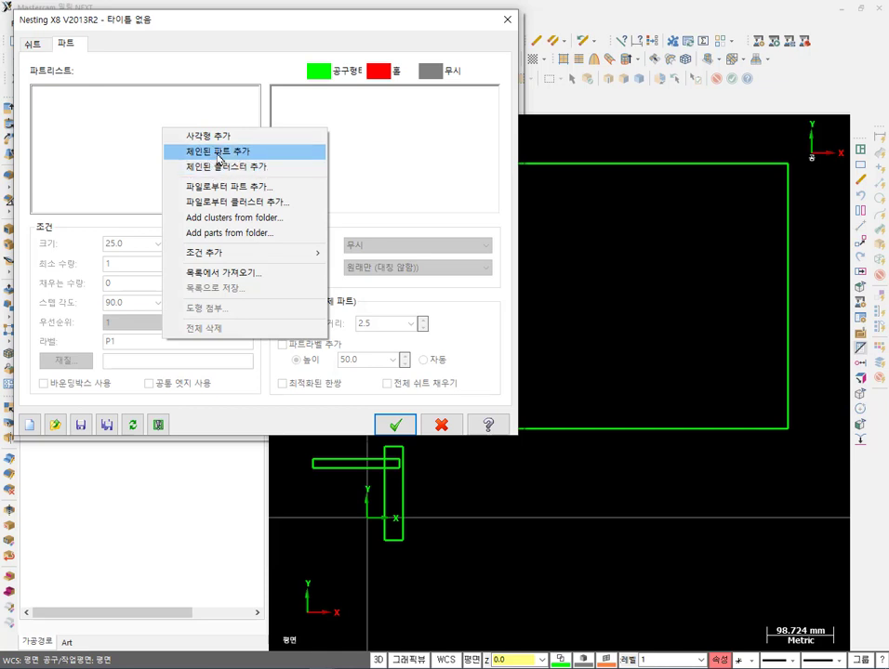
{"action": "left_click", "coordinate": [218, 152]}
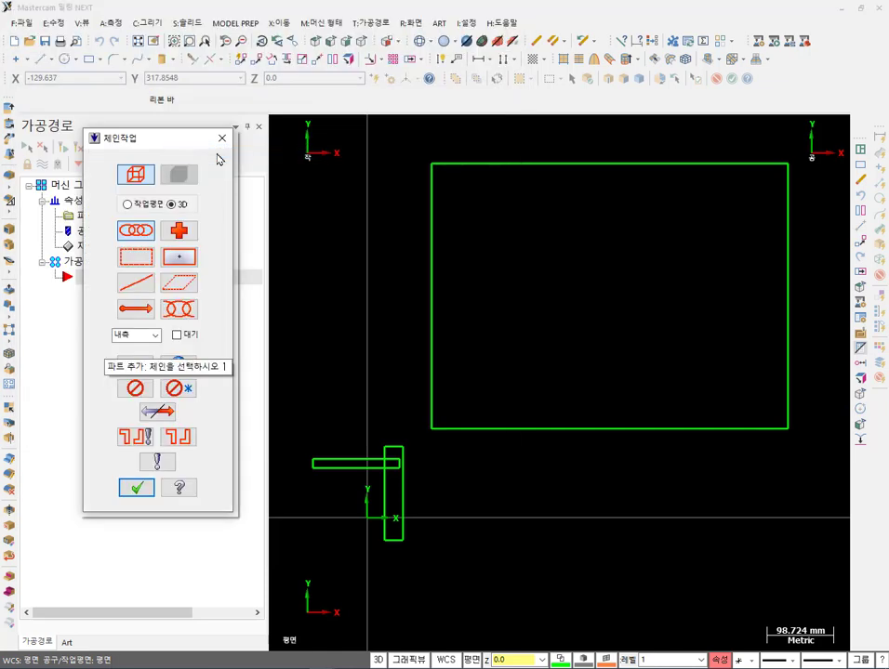
{"action": "left_click", "coordinate": [330, 464]}
{"action": "left_click", "coordinate": [390, 472]}
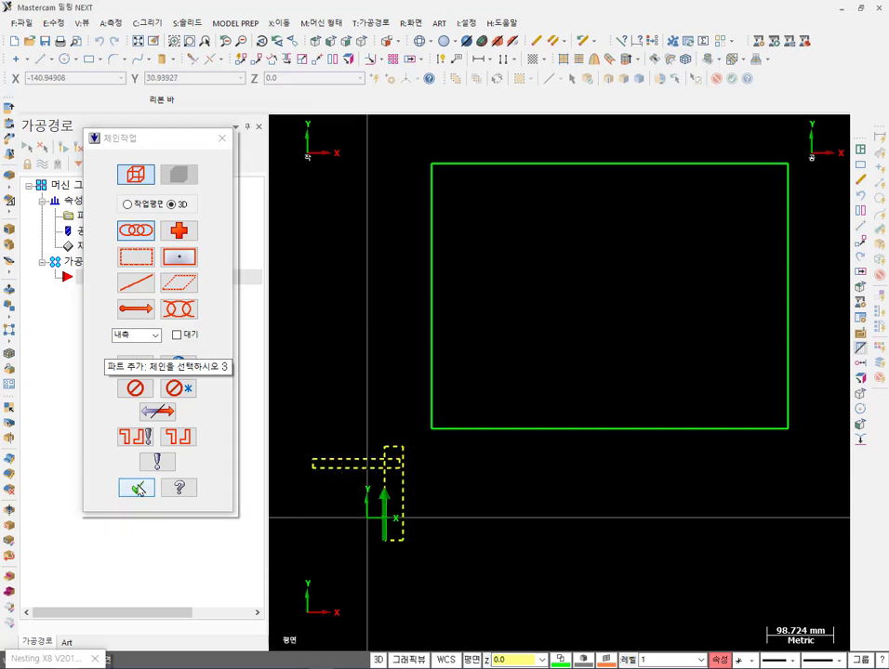
{"action": "left_click", "coordinate": [137, 488]}
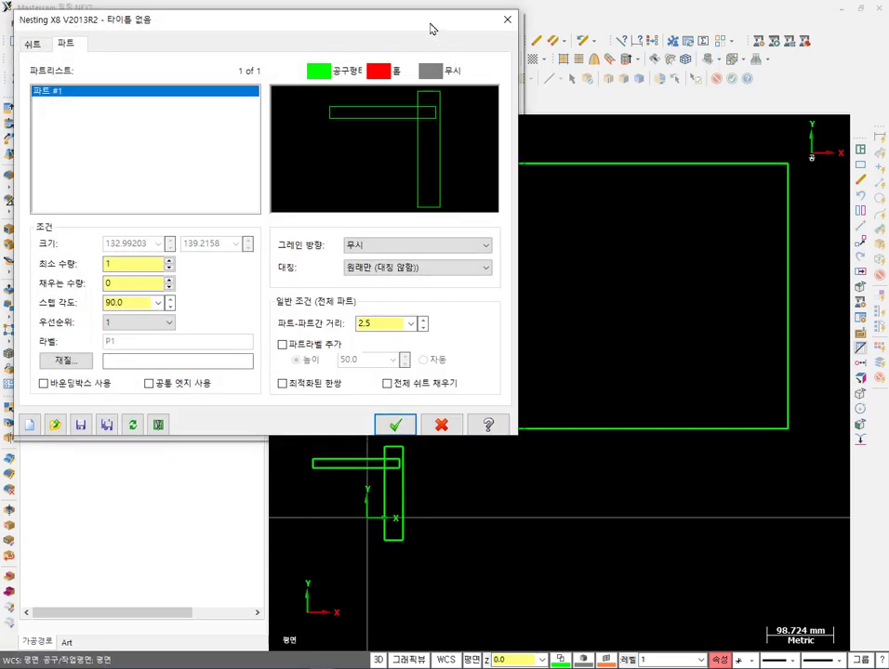
Enable filling of all sheets for the nesting parts and compute the nesting.
{"action": "left_click_drag", "start_coordinate": [430, 28], "coordinate": [453, 260]}
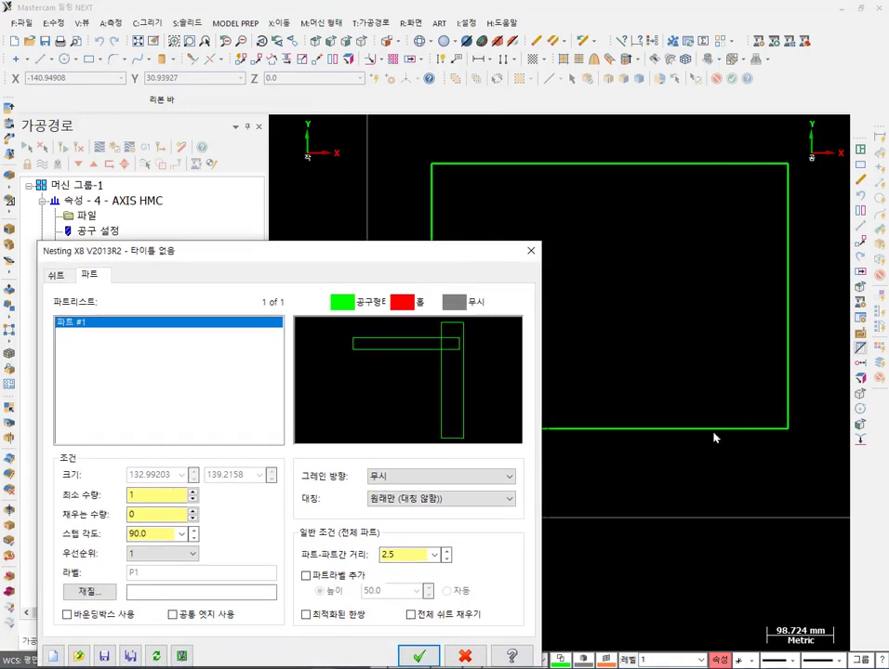
{"action": "left_click_drag", "start_coordinate": [271, 252], "coordinate": [240, 37]}
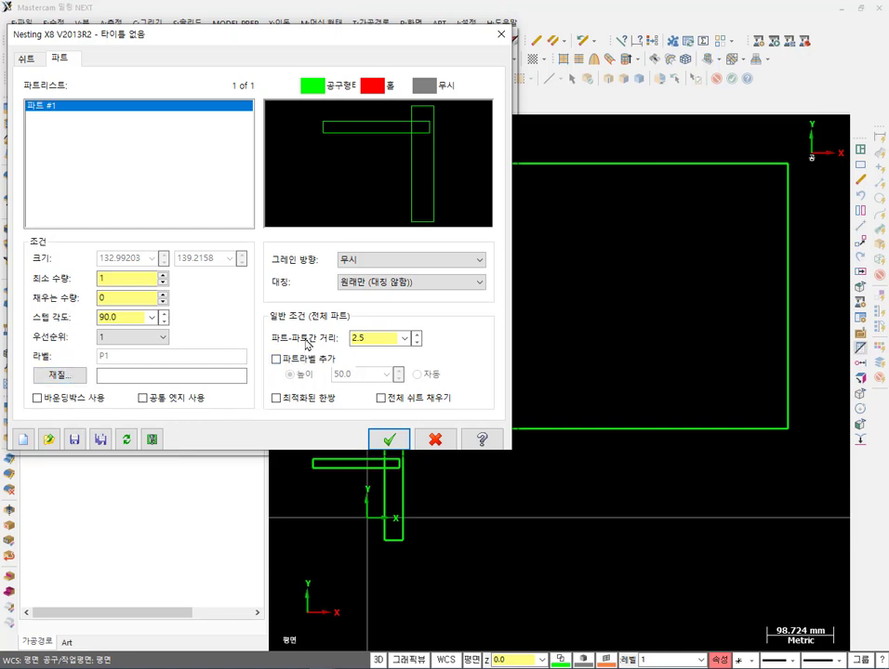
{"action": "double_click", "coordinate": [377, 336]}
{"action": "left_click", "coordinate": [381, 399]}
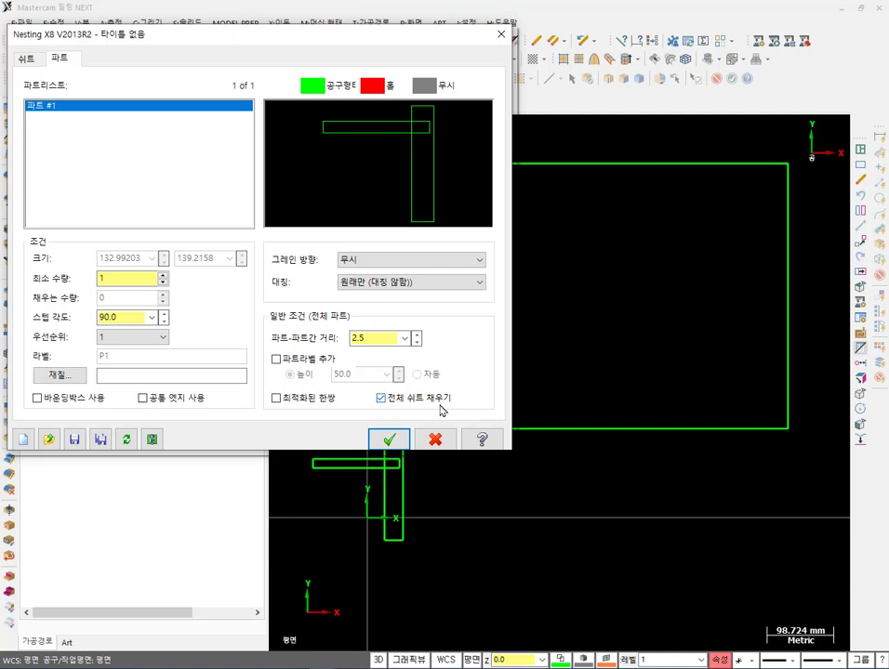
{"action": "left_click", "coordinate": [124, 317]}
{"action": "left_click", "coordinate": [394, 443]}
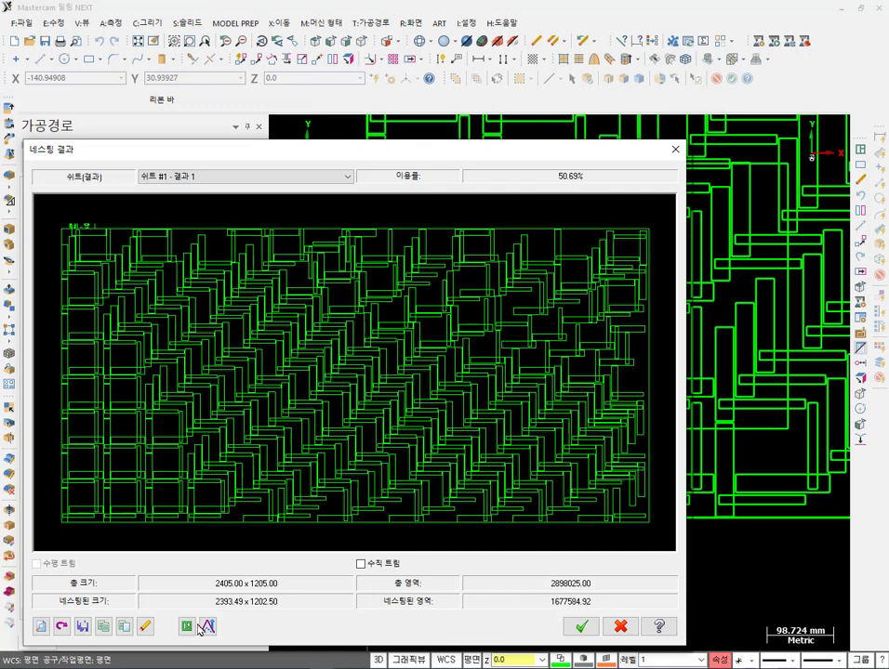
Return to the nesting settings, set the part-to-part distance to 10 mm and recompute the layout.
{"action": "left_click", "coordinate": [63, 629]}
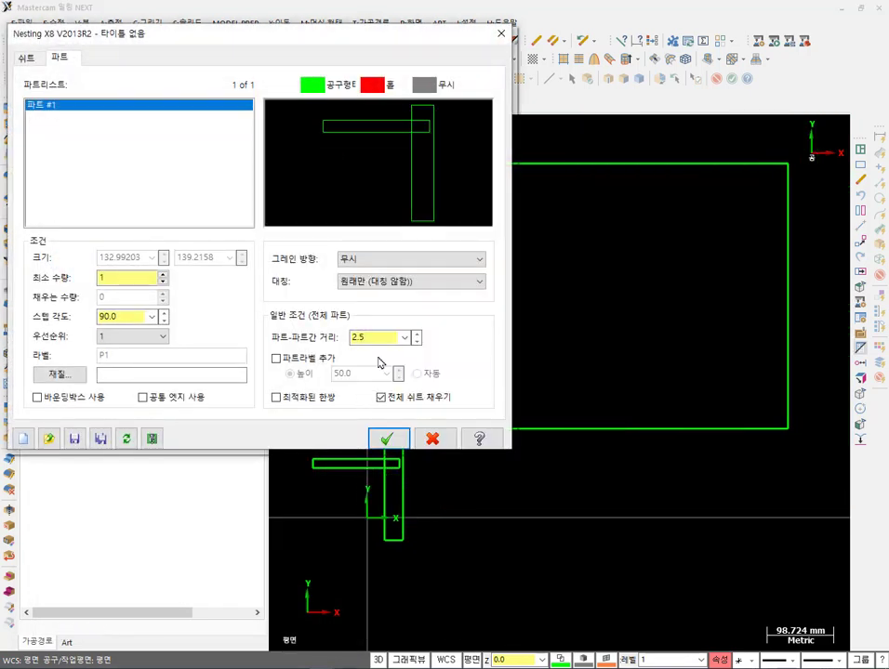
{"action": "double_click", "coordinate": [382, 339]}
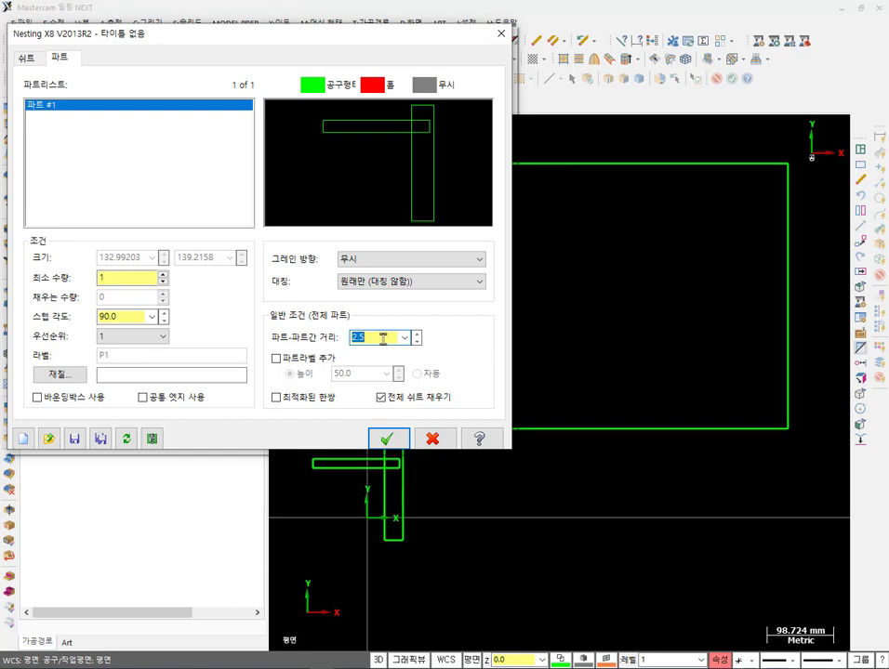
{"action": "type", "text": "10"}
{"action": "left_click", "coordinate": [391, 439]}
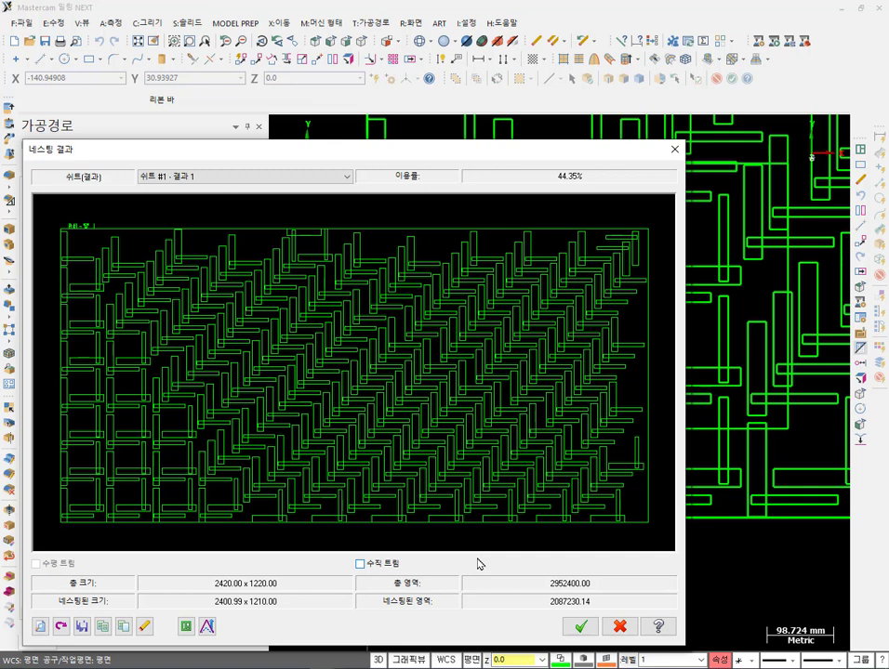
Set the part-to-part distance to 50 mm, recompute the nesting and accept the result into the drawing.
{"action": "left_click", "coordinate": [60, 625]}
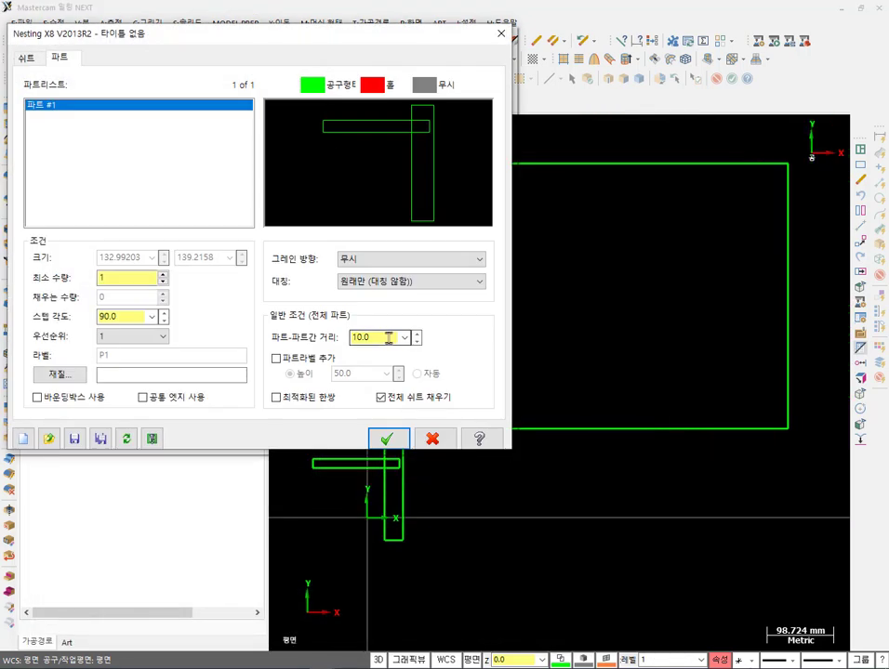
{"action": "double_click", "coordinate": [389, 338]}
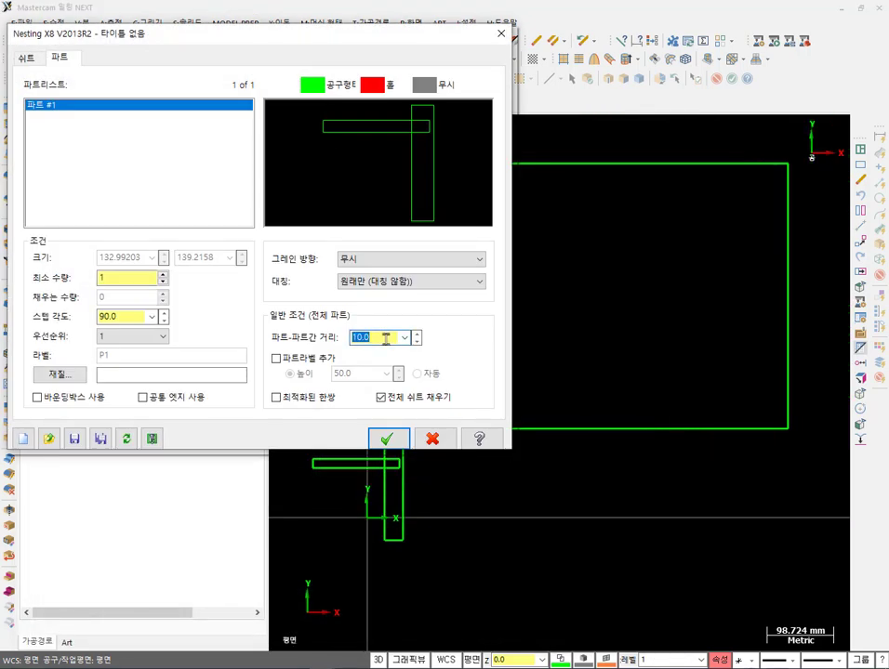
{"action": "type", "text": "50"}
{"action": "left_click", "coordinate": [388, 438]}
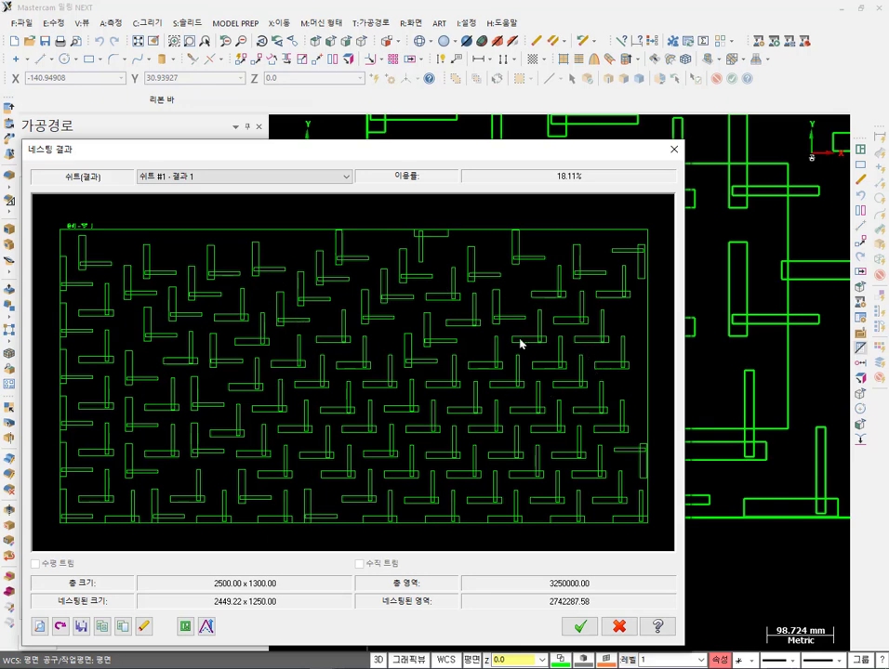
{"action": "left_click", "coordinate": [579, 627]}
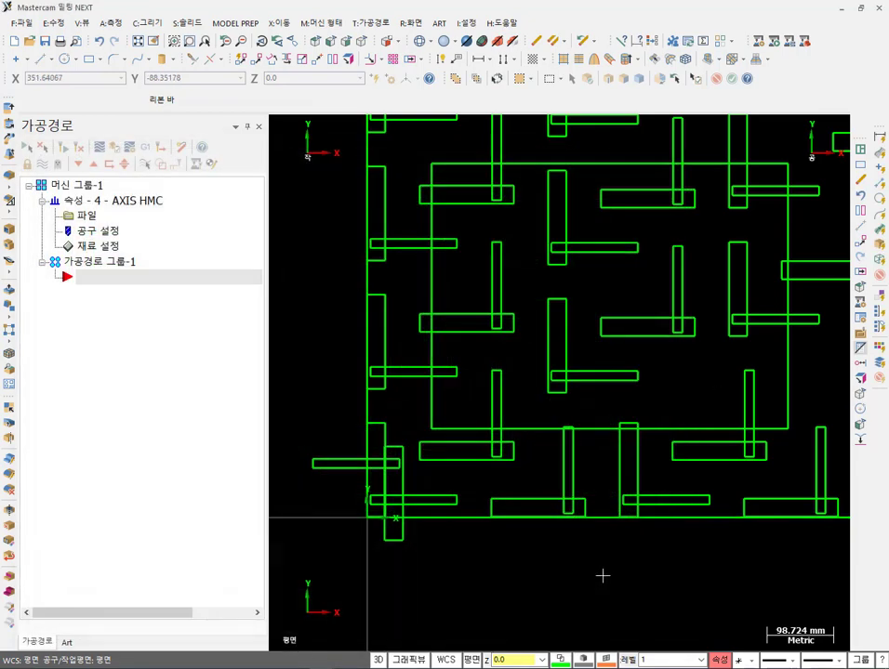
{"action": "scroll", "coordinate": [442, 504], "scroll_direction": "down", "scroll_amount": 4}
{"action": "scroll", "coordinate": [820, 329], "scroll_direction": "up", "scroll_amount": 4}
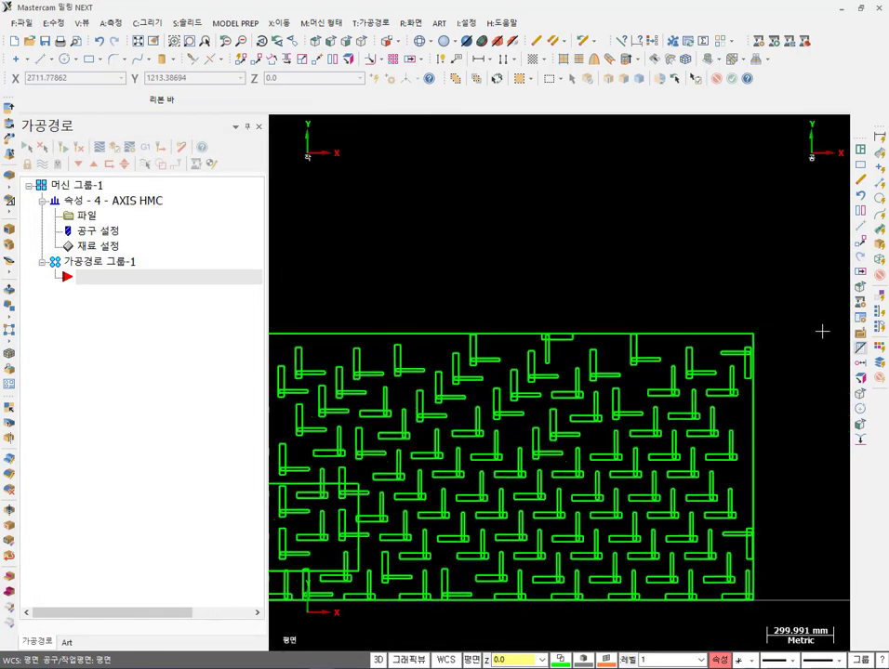
{"action": "scroll", "coordinate": [651, 321], "scroll_direction": "up", "scroll_amount": 4}
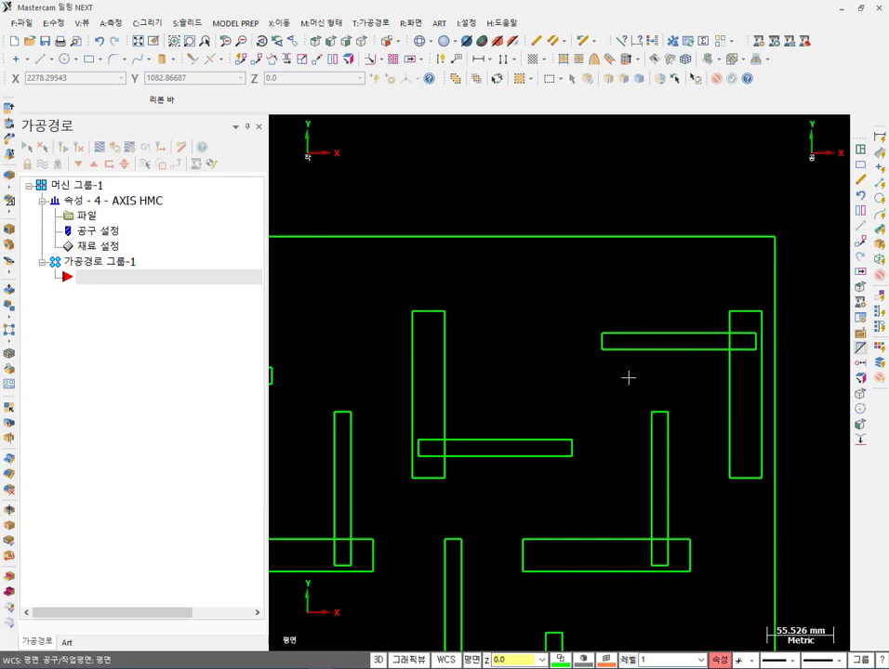
{"action": "scroll", "coordinate": [628, 378], "scroll_direction": "down", "scroll_amount": 3}
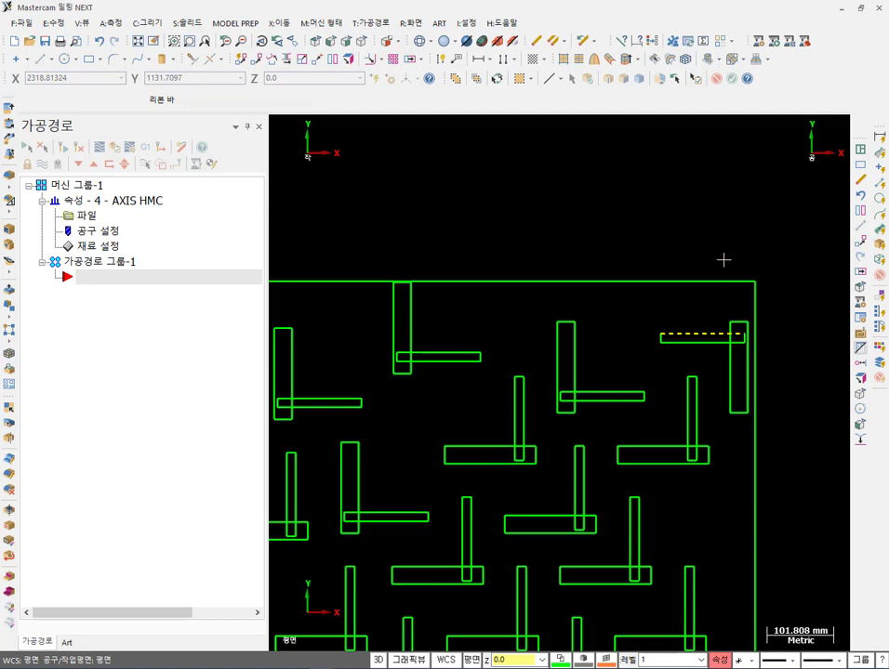
Examine how the overlapping-rectangle parts are spaced and arranged across the nested sheet.
{"action": "scroll", "coordinate": [723, 261], "scroll_direction": "down", "scroll_amount": 5}
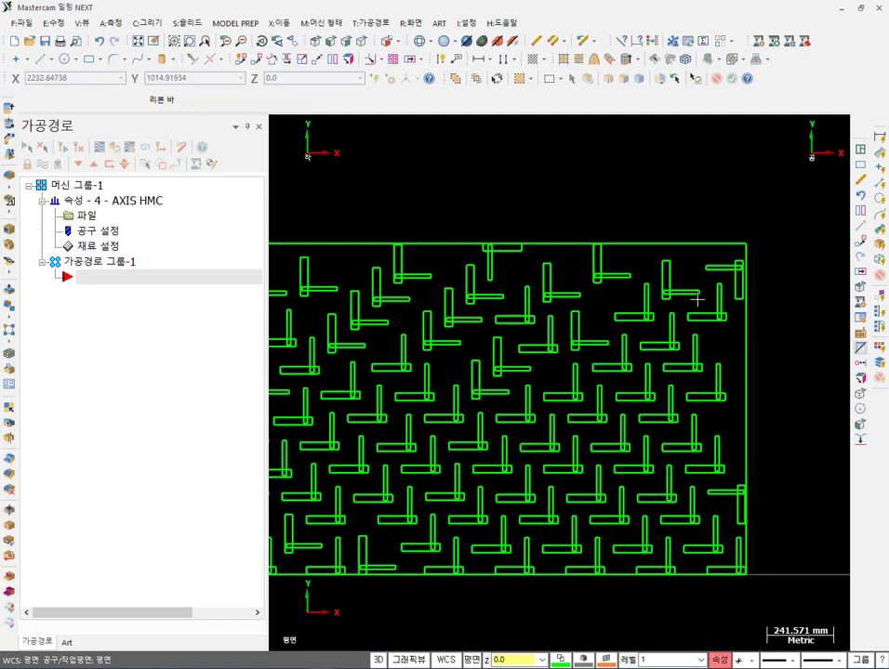
{"action": "scroll", "coordinate": [485, 582], "scroll_direction": "up", "scroll_amount": 2}
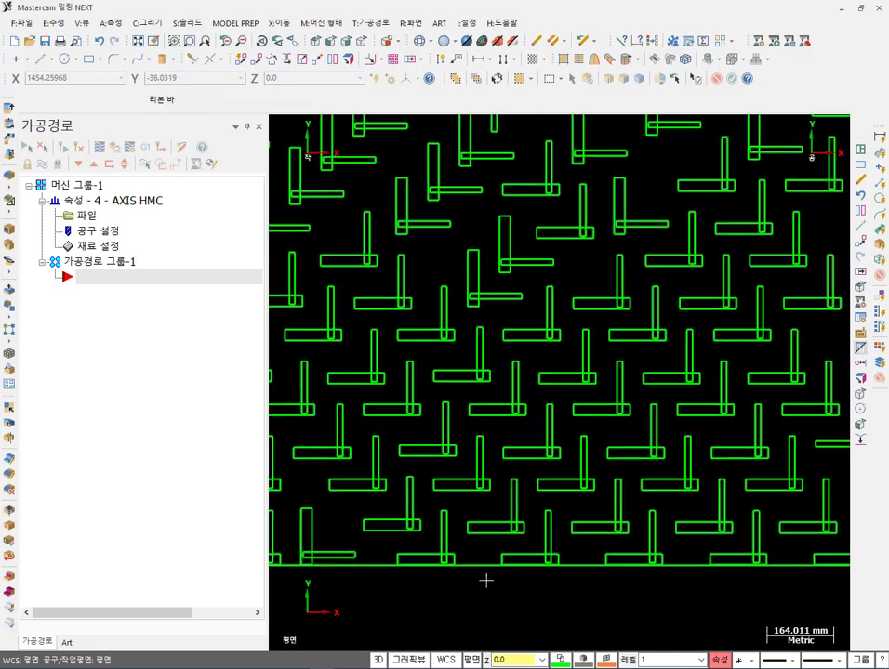
{"action": "scroll", "coordinate": [447, 457], "scroll_direction": "down", "scroll_amount": 4}
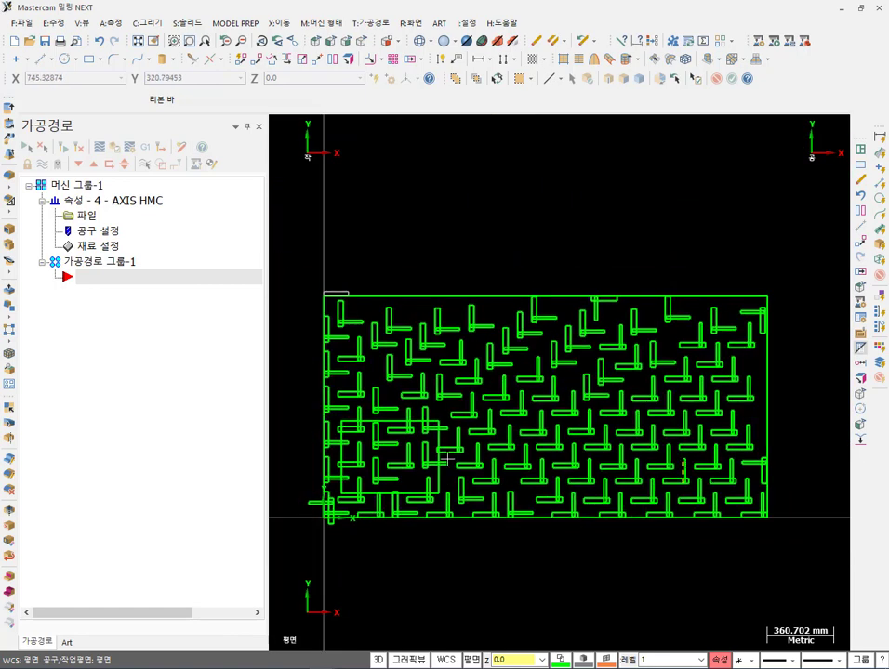
{"action": "scroll", "coordinate": [447, 457], "scroll_direction": "up", "scroll_amount": 4}
{"action": "scroll", "coordinate": [569, 363], "scroll_direction": "down", "scroll_amount": 1}
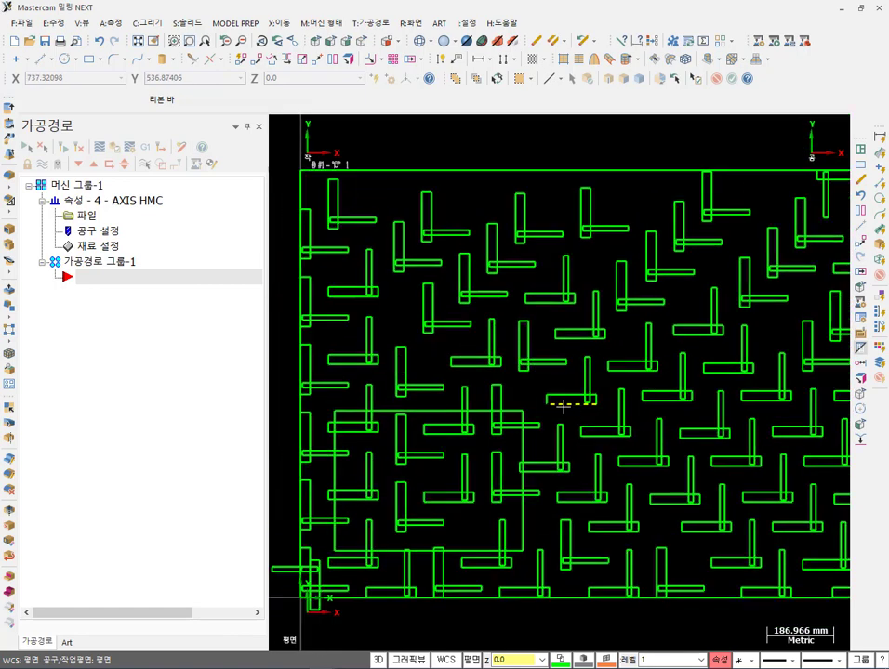
{"action": "scroll", "coordinate": [556, 402], "scroll_direction": "up", "scroll_amount": 2}
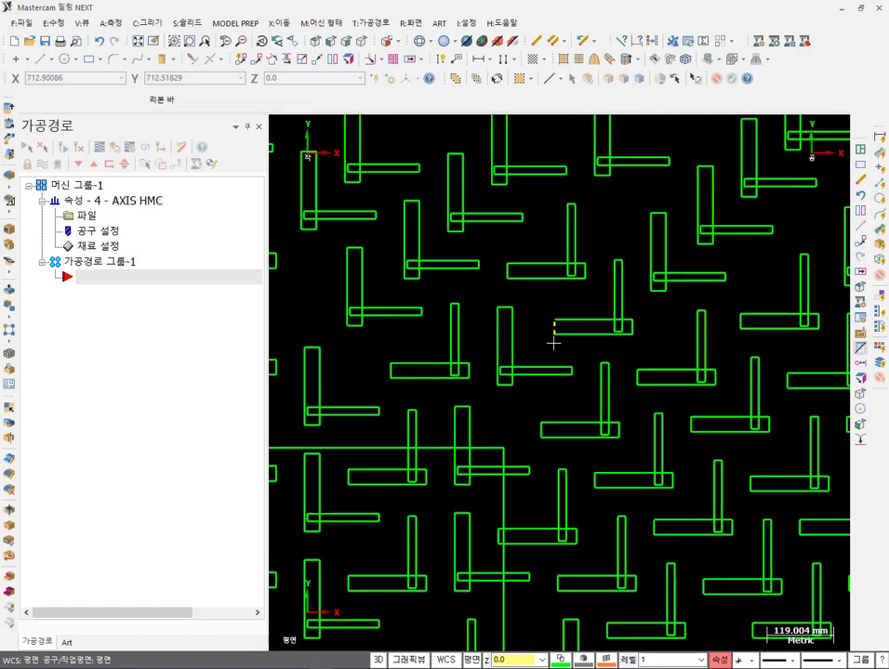
{"action": "scroll", "coordinate": [605, 351], "scroll_direction": "down", "scroll_amount": 4}
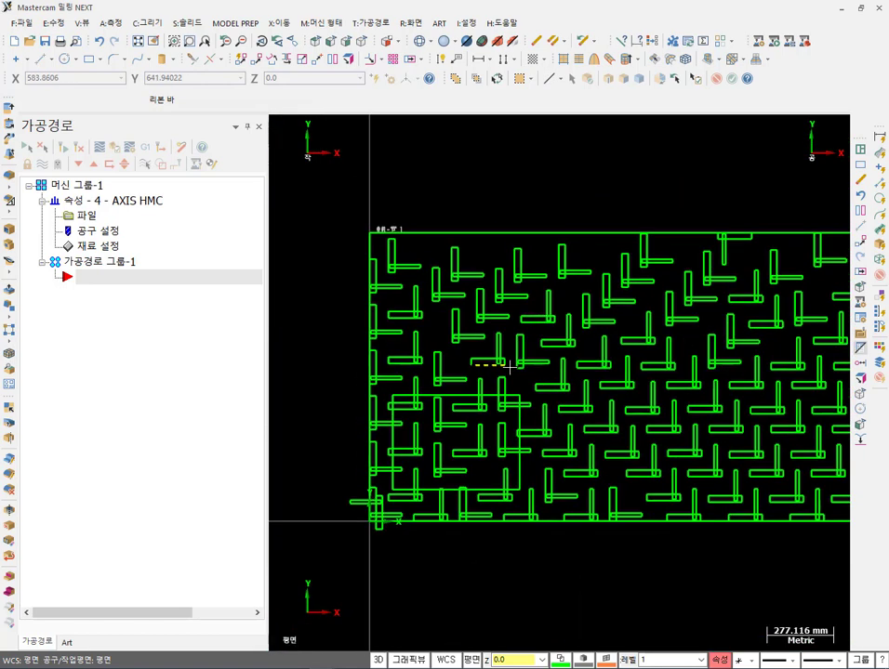
{"action": "scroll", "coordinate": [669, 317], "scroll_direction": "down", "scroll_amount": 1}
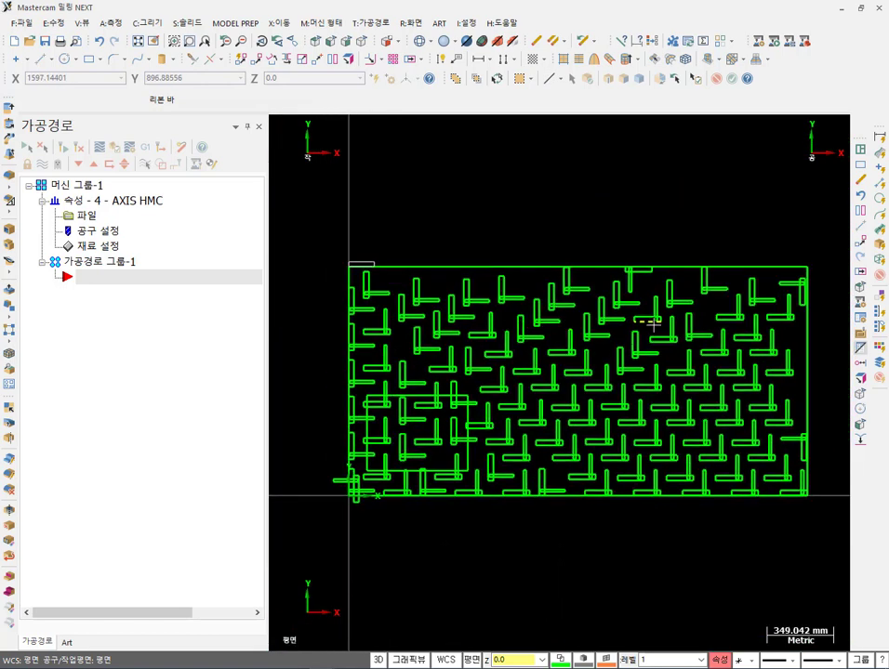
{"action": "scroll", "coordinate": [651, 319], "scroll_direction": "up", "scroll_amount": 1}
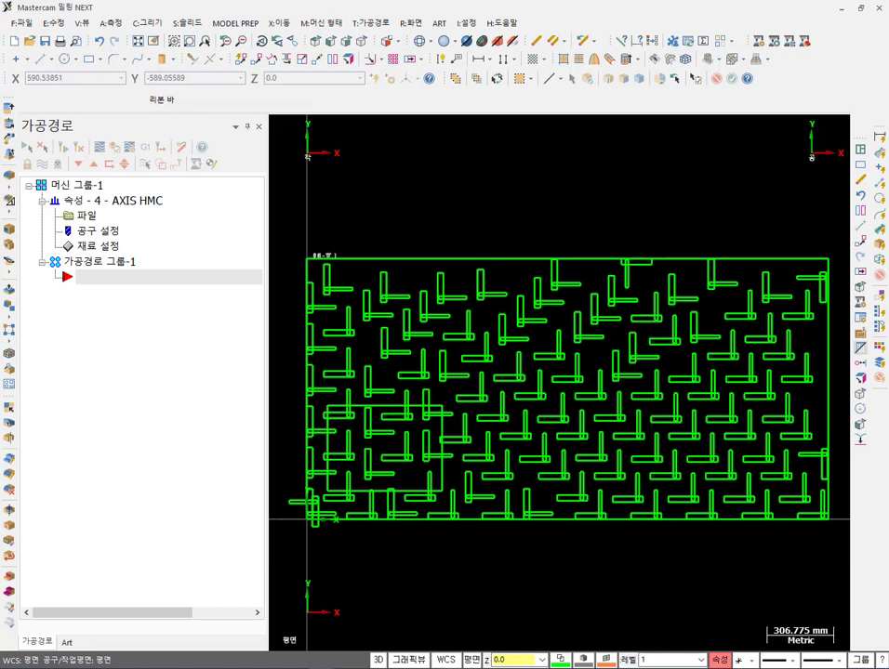
Switch to the PDF textbook and read section 1.5 on measuring entities, including 1.5.1 on entity properties.
{"action": "mouse_move", "coordinate": [472, 668]}
{"action": "left_click", "coordinate": [403, 635]}
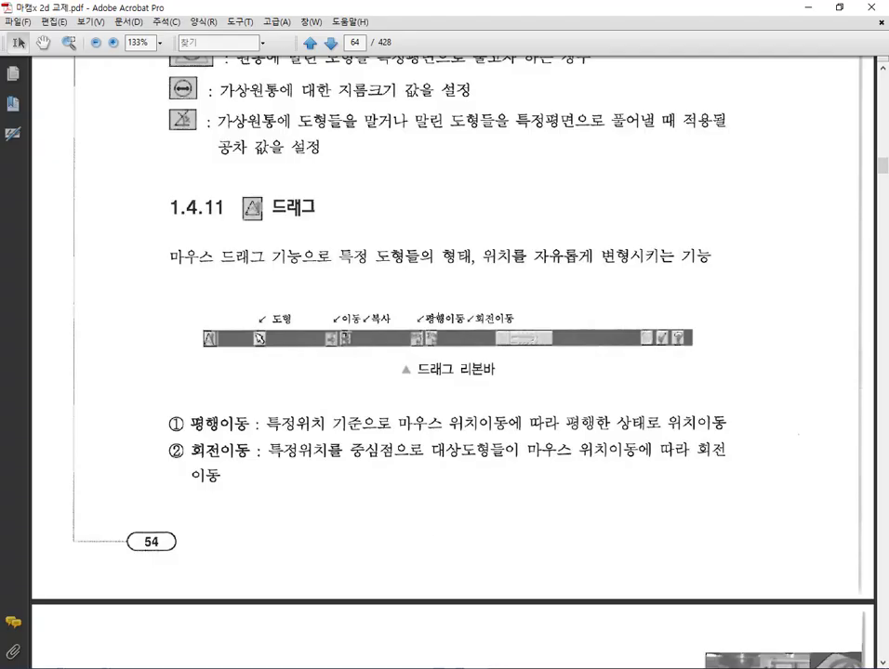
{"action": "scroll", "coordinate": [437, 319], "scroll_direction": "down", "scroll_amount": 10}
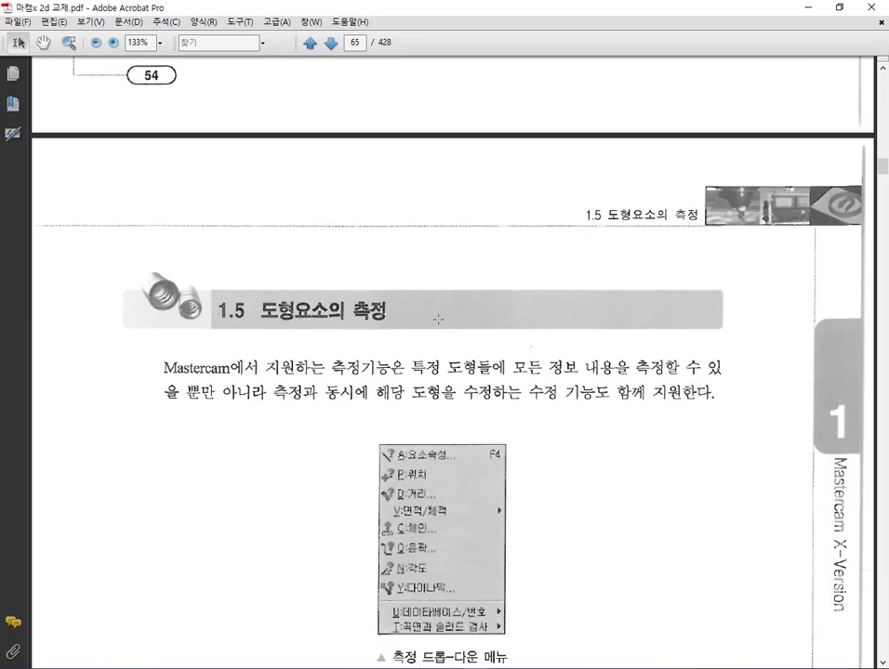
{"action": "scroll", "coordinate": [437, 319], "scroll_direction": "down", "scroll_amount": 3}
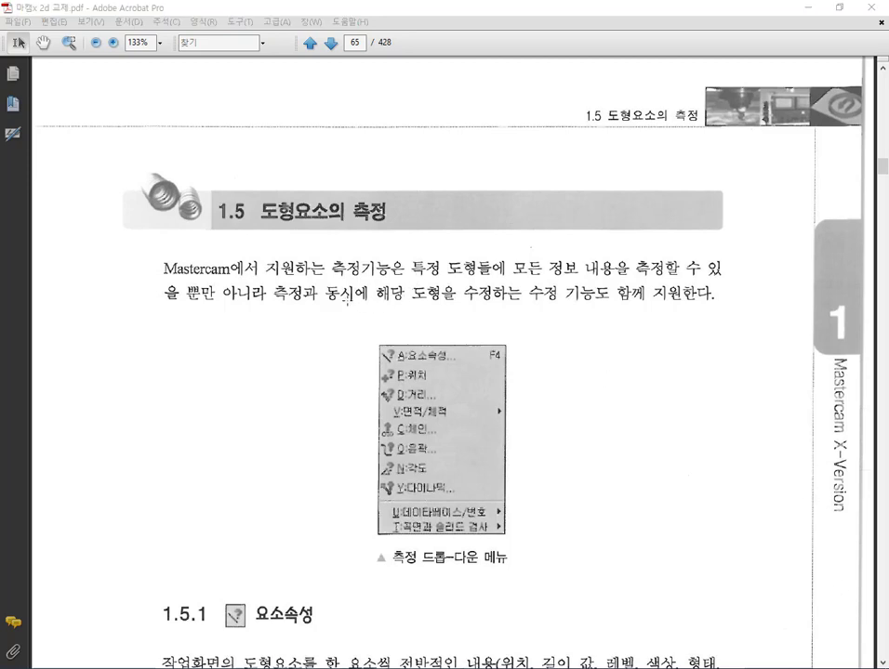
{"action": "left_click_drag", "start_coordinate": [332, 268], "coordinate": [714, 272]}
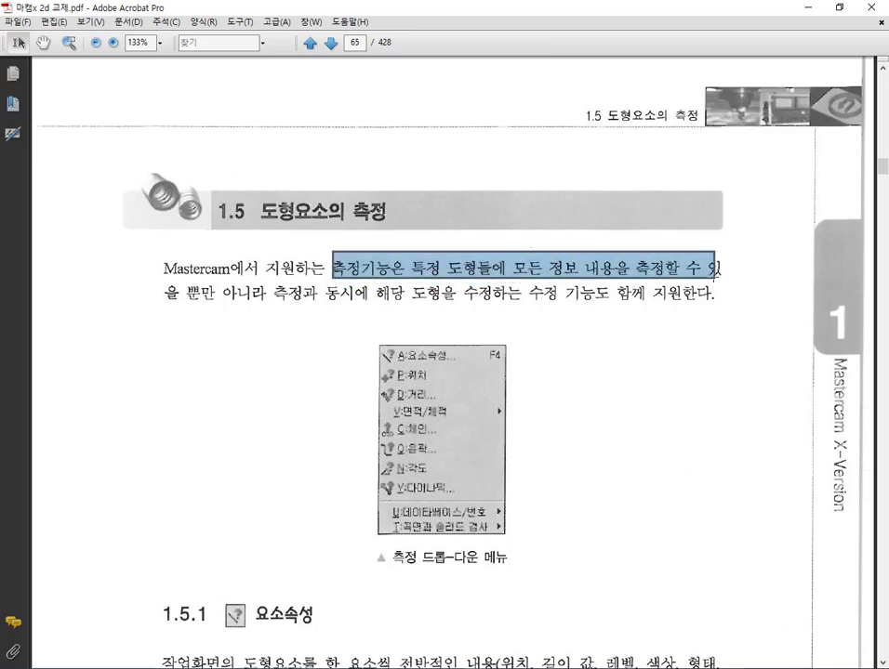
{"action": "left_click_drag", "start_coordinate": [282, 316], "coordinate": [604, 287]}
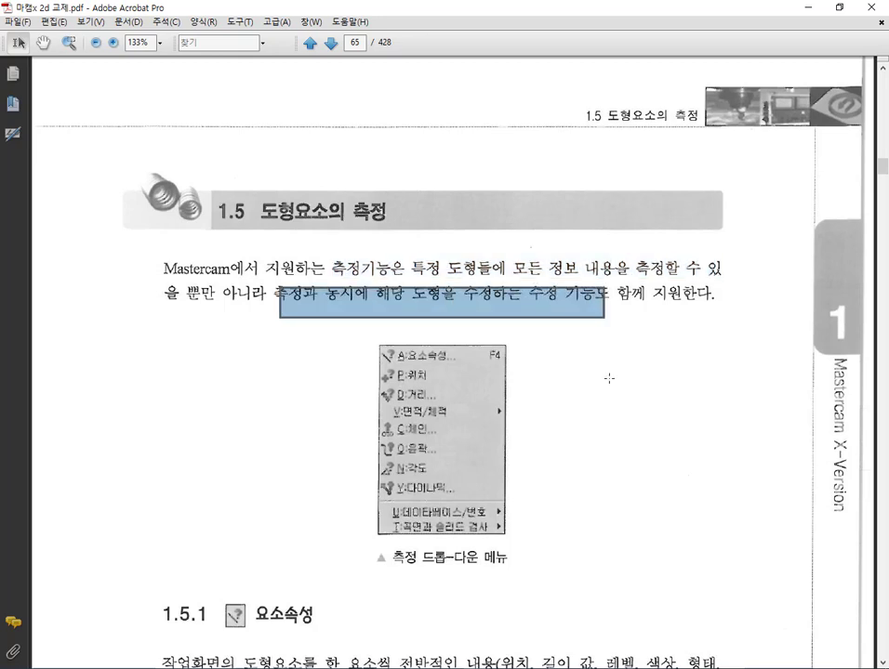
{"action": "scroll", "coordinate": [609, 378], "scroll_direction": "down", "scroll_amount": 8}
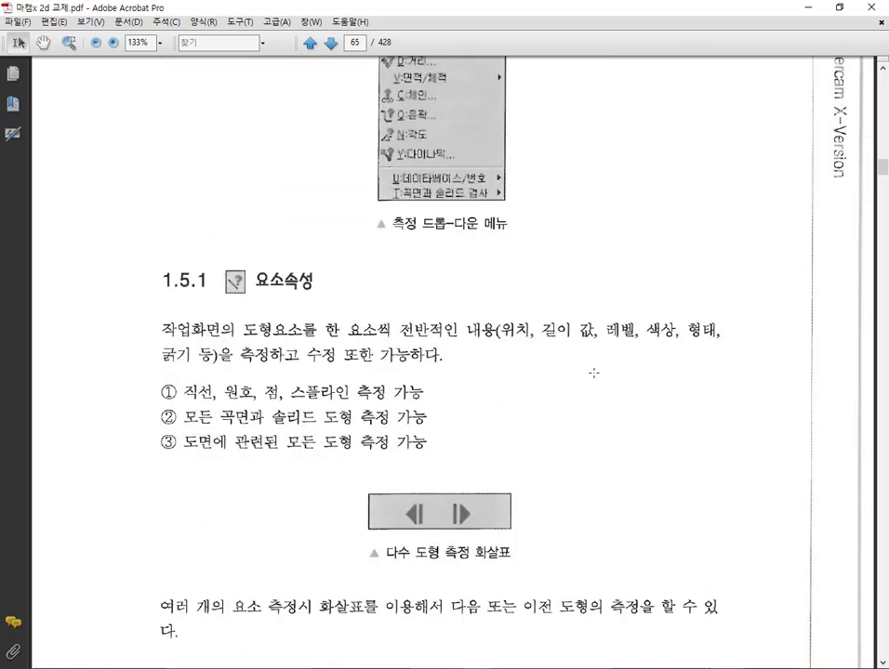
{"action": "left_click_drag", "start_coordinate": [206, 249], "coordinate": [399, 320]}
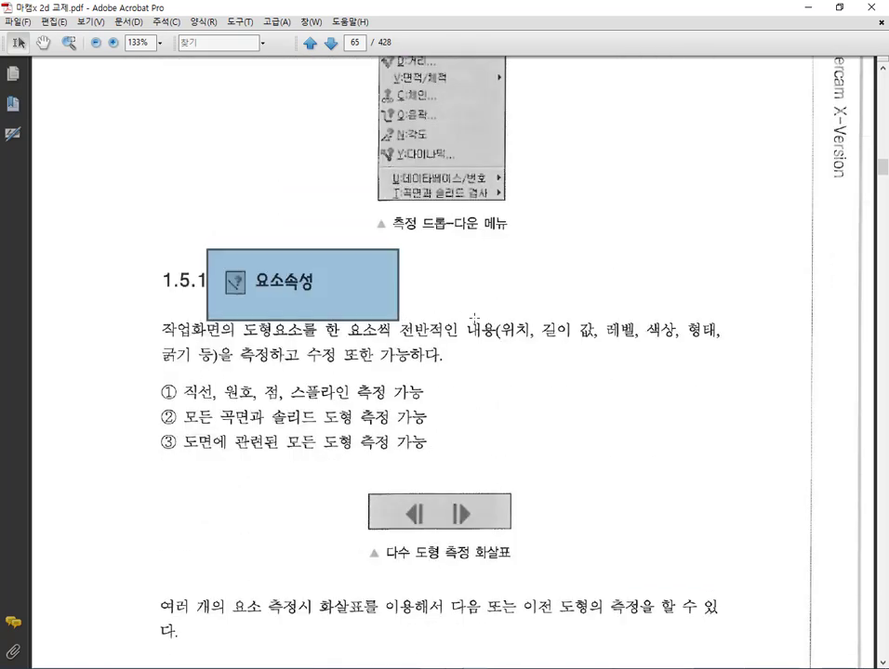
{"action": "scroll", "coordinate": [556, 321], "scroll_direction": "down", "scroll_amount": 2}
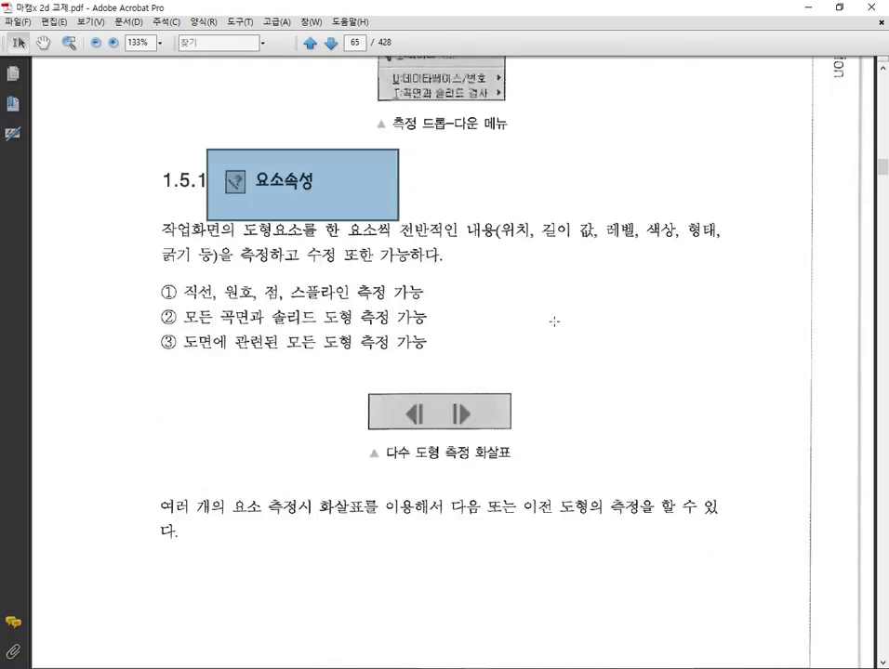
{"action": "scroll", "coordinate": [554, 321], "scroll_direction": "down", "scroll_amount": 18}
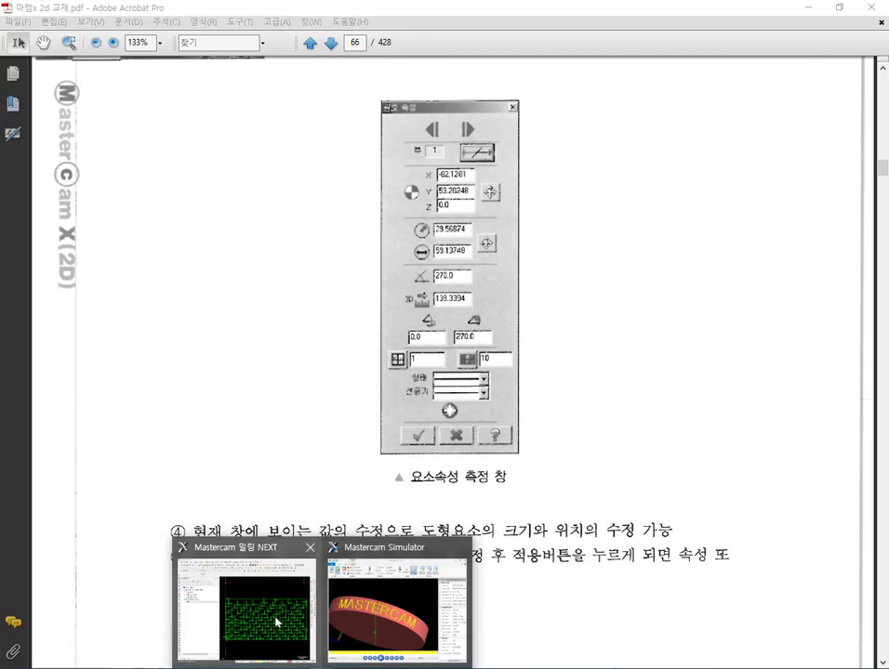
Switch back to Mastercam and undo the nesting result placed in the drawing.
{"action": "left_click", "coordinate": [278, 621]}
{"action": "scroll", "coordinate": [593, 219], "scroll_direction": "up", "scroll_amount": 2}
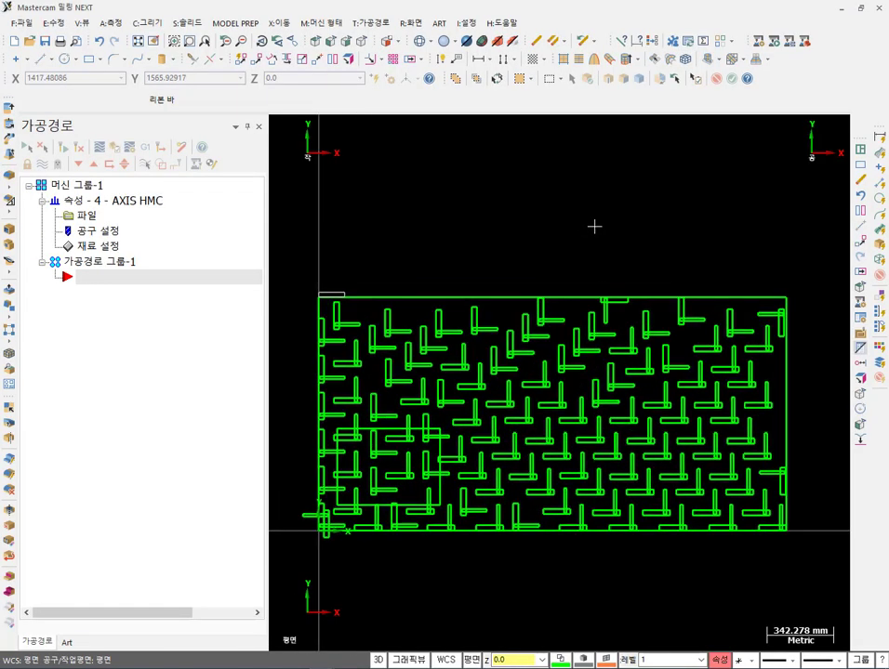
{"action": "left_click", "coordinate": [98, 41]}
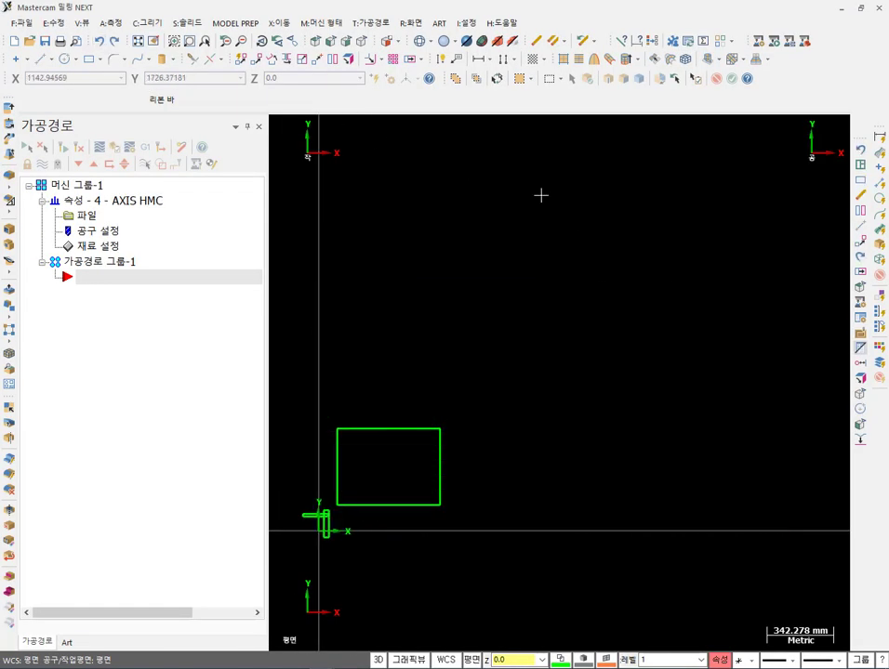
Analyze the entity properties of the lower edge of the thin horizontal rectangle, with the properties window moved beside the geometry.
{"action": "scroll", "coordinate": [600, 358], "scroll_direction": "down", "scroll_amount": 5}
{"action": "scroll", "coordinate": [406, 462], "scroll_direction": "up", "scroll_amount": 10}
{"action": "scroll", "coordinate": [409, 461], "scroll_direction": "up", "scroll_amount": 12}
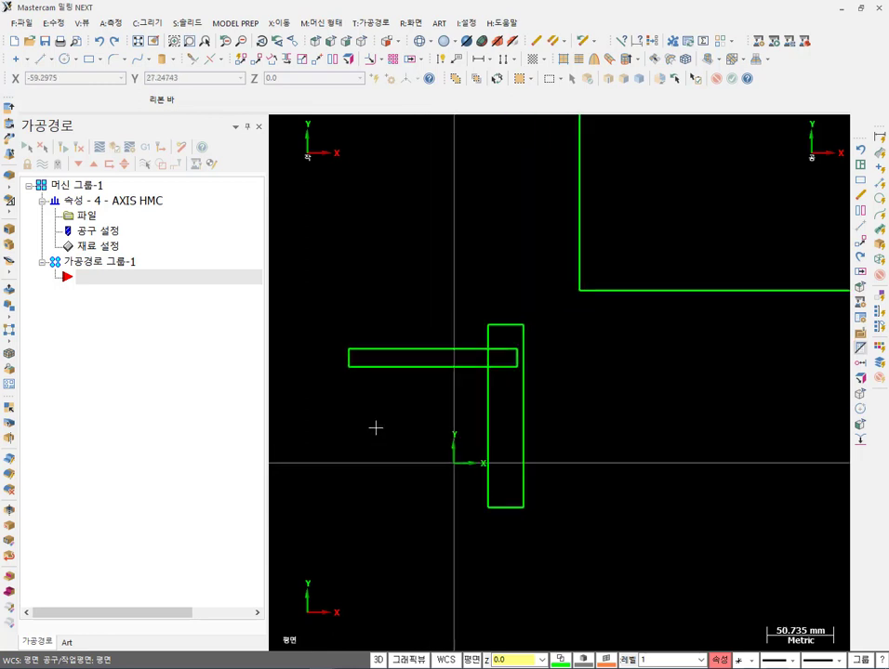
{"action": "scroll", "coordinate": [576, 387], "scroll_direction": "down", "scroll_amount": 3}
{"action": "scroll", "coordinate": [462, 392], "scroll_direction": "up", "scroll_amount": 3}
{"action": "left_click", "coordinate": [454, 366]}
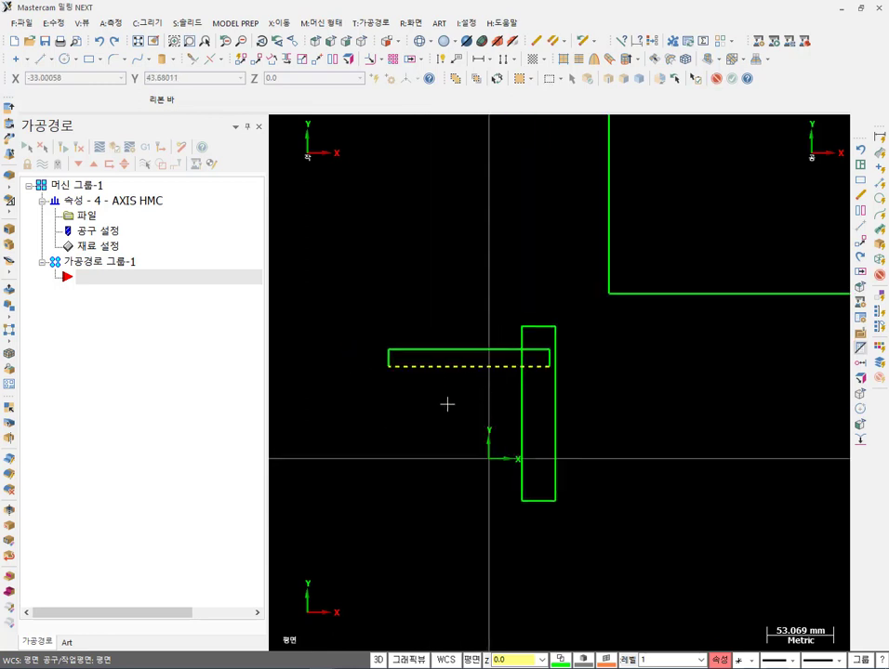
{"action": "left_click", "coordinate": [114, 23]}
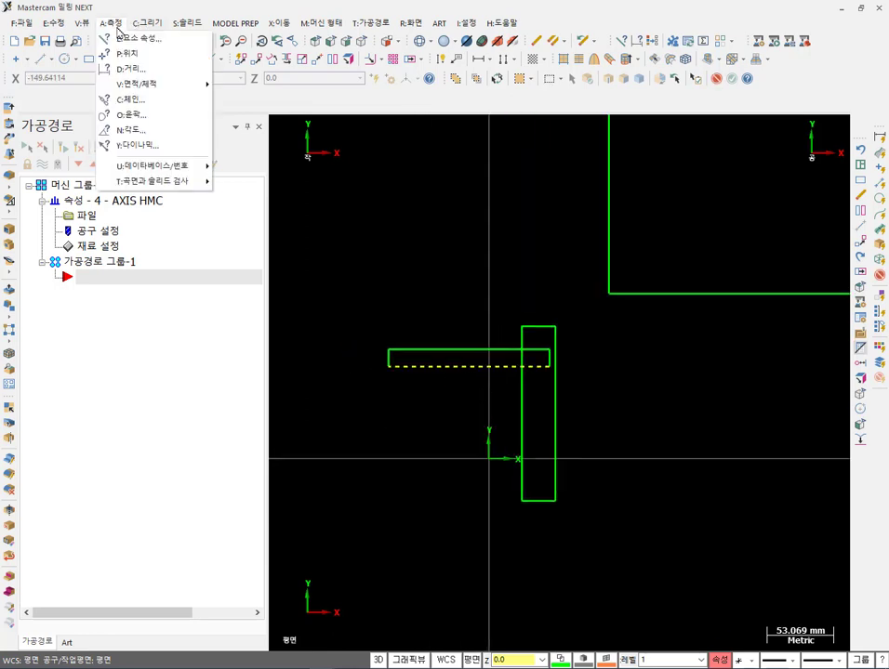
{"action": "left_click", "coordinate": [126, 37]}
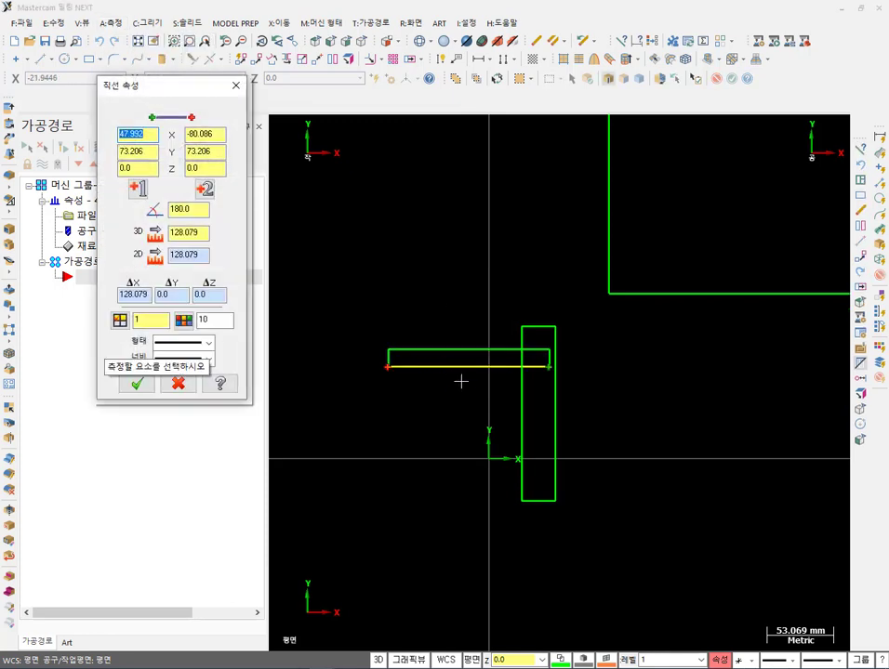
{"action": "left_click_drag", "start_coordinate": [243, 180], "coordinate": [322, 299]}
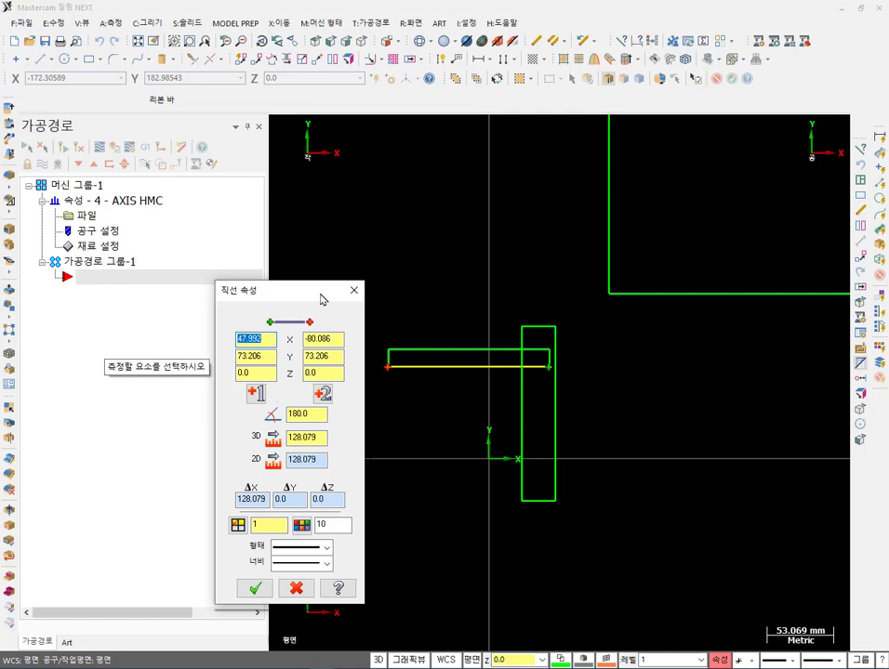
{"action": "scroll", "coordinate": [584, 358], "scroll_direction": "down", "scroll_amount": 1}
{"action": "scroll", "coordinate": [732, 415], "scroll_direction": "up", "scroll_amount": 3}
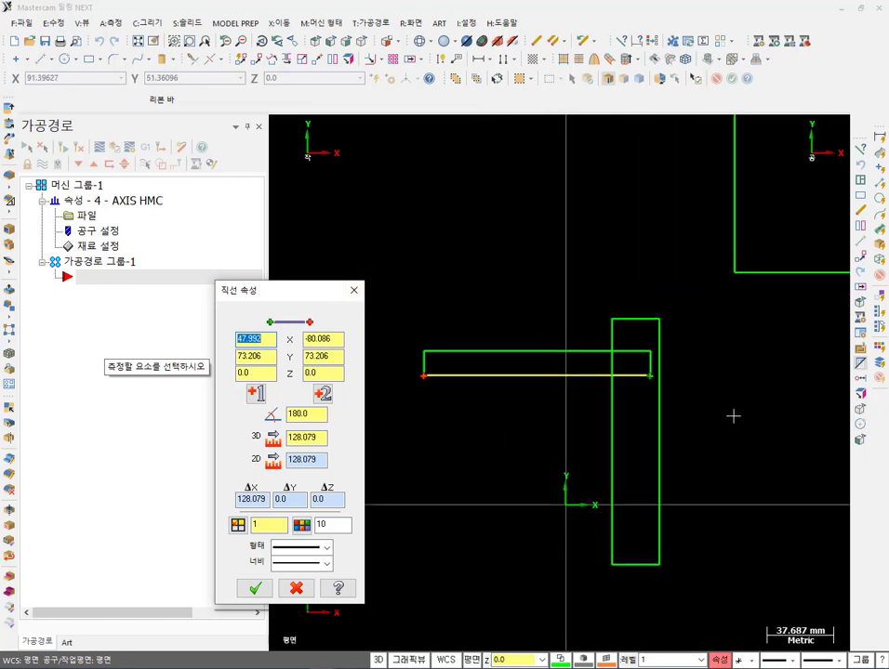
{"action": "scroll", "coordinate": [453, 383], "scroll_direction": "up", "scroll_amount": 2}
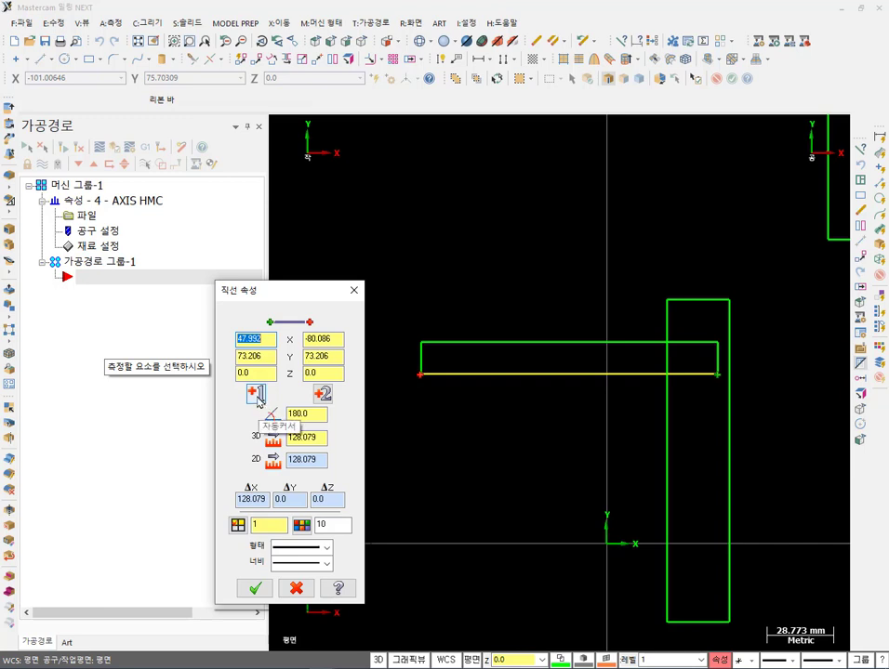
Relocate the analyzed line's first endpoint to the lower-left corner of the tall vertical rectangle.
{"action": "left_click", "coordinate": [257, 394]}
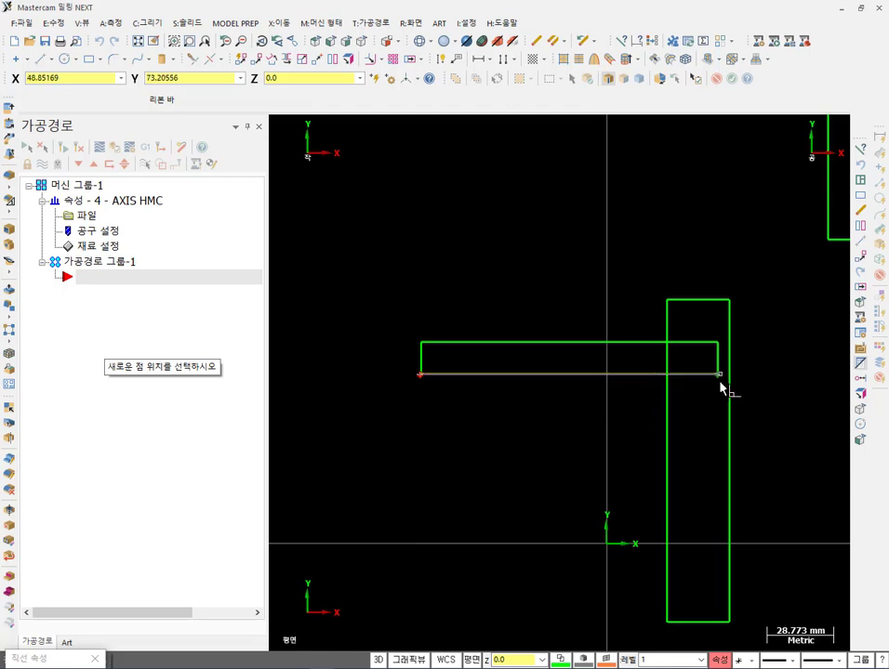
{"action": "left_click", "coordinate": [672, 621]}
{"action": "scroll", "coordinate": [720, 240], "scroll_direction": "down", "scroll_amount": 1}
{"action": "scroll", "coordinate": [601, 567], "scroll_direction": "up", "scroll_amount": 2}
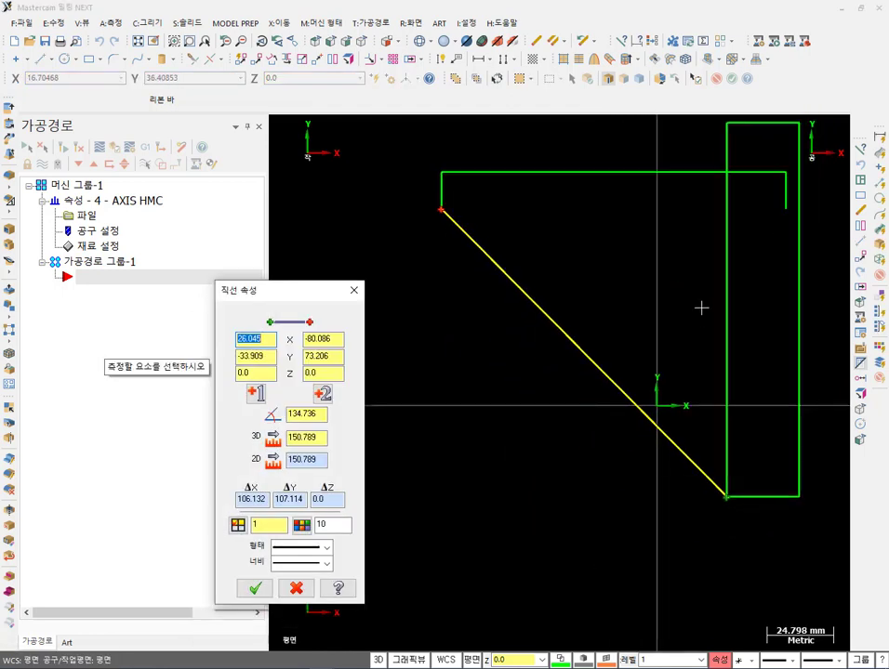
{"action": "scroll", "coordinate": [703, 307], "scroll_direction": "up", "scroll_amount": 1}
{"action": "scroll", "coordinate": [692, 595], "scroll_direction": "down", "scroll_amount": 1}
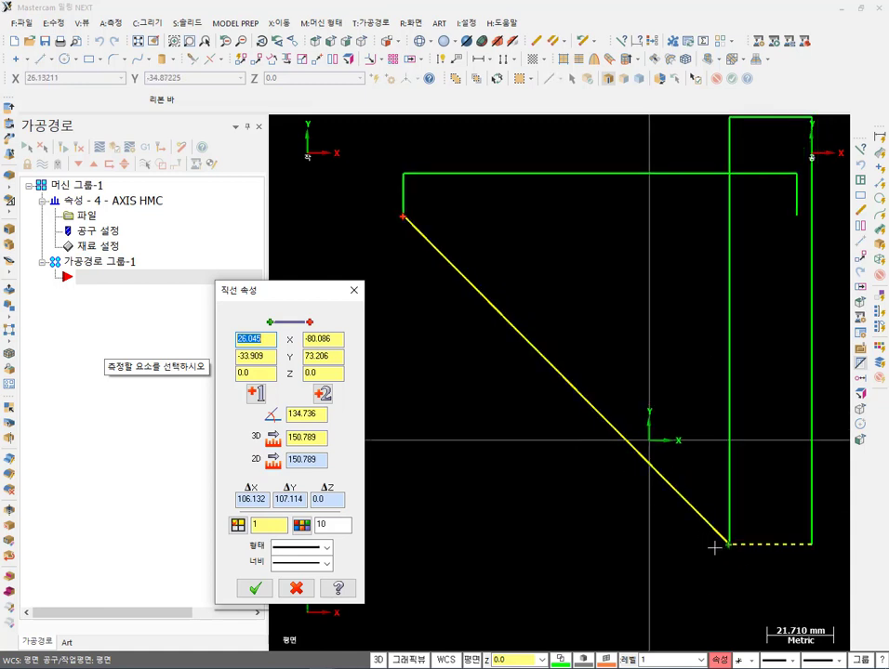
{"action": "scroll", "coordinate": [589, 547], "scroll_direction": "down", "scroll_amount": 1}
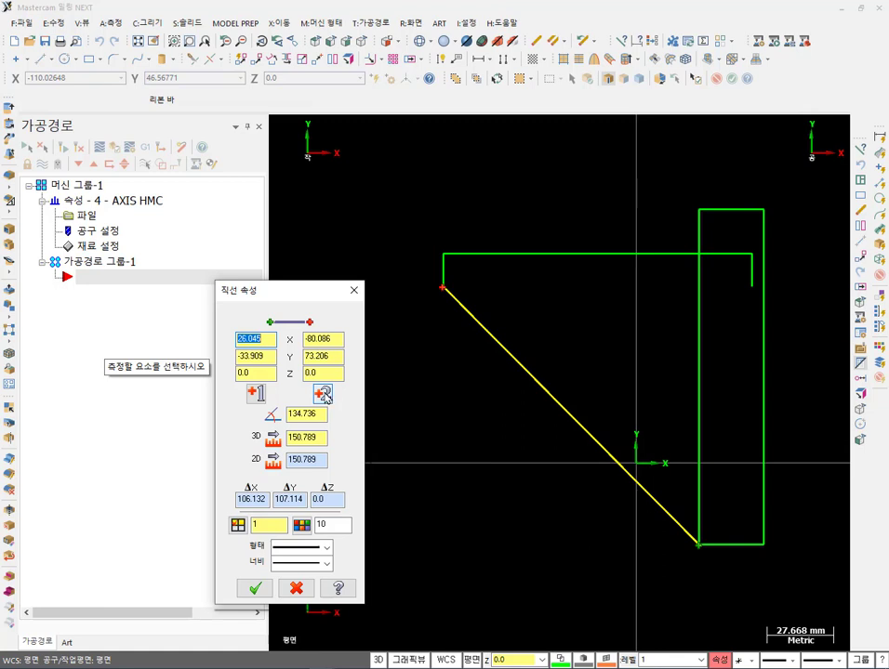
Relocate the analyzed line's second endpoint to the lower-left corner of the large rectangle.
{"action": "left_click", "coordinate": [323, 395]}
{"action": "scroll", "coordinate": [505, 495], "scroll_direction": "down", "scroll_amount": 3}
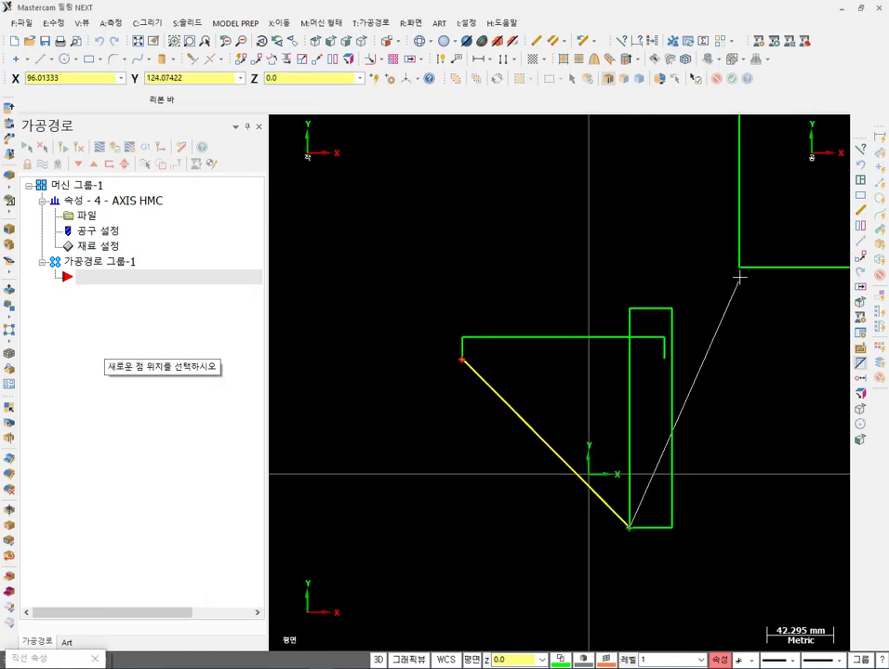
{"action": "left_click", "coordinate": [742, 270]}
{"action": "scroll", "coordinate": [797, 309], "scroll_direction": "up", "scroll_amount": 1}
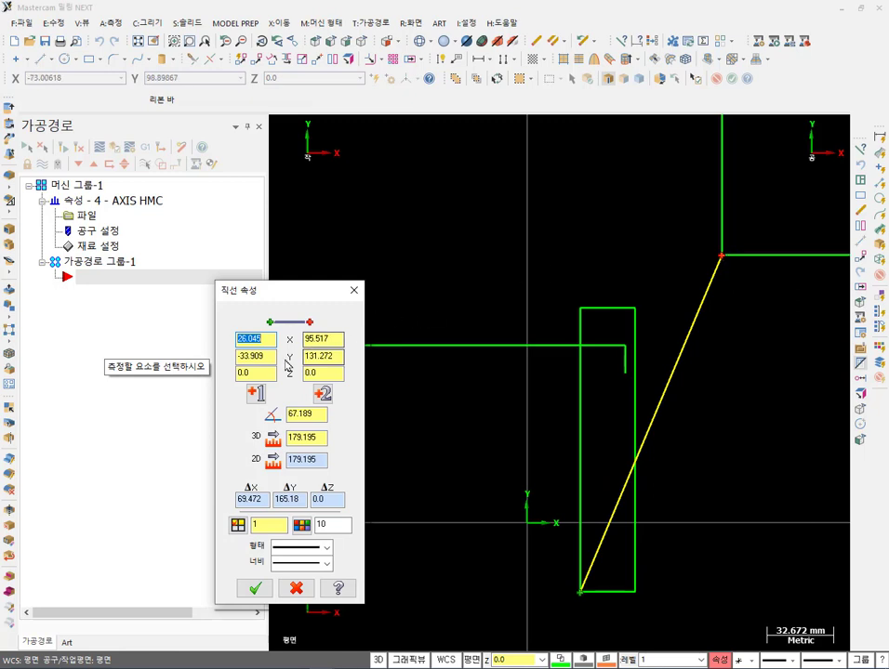
Set the line's first endpoint X value to the X coordinate of the tall rectangle's upper-right corner.
{"action": "left_click", "coordinate": [266, 356]}
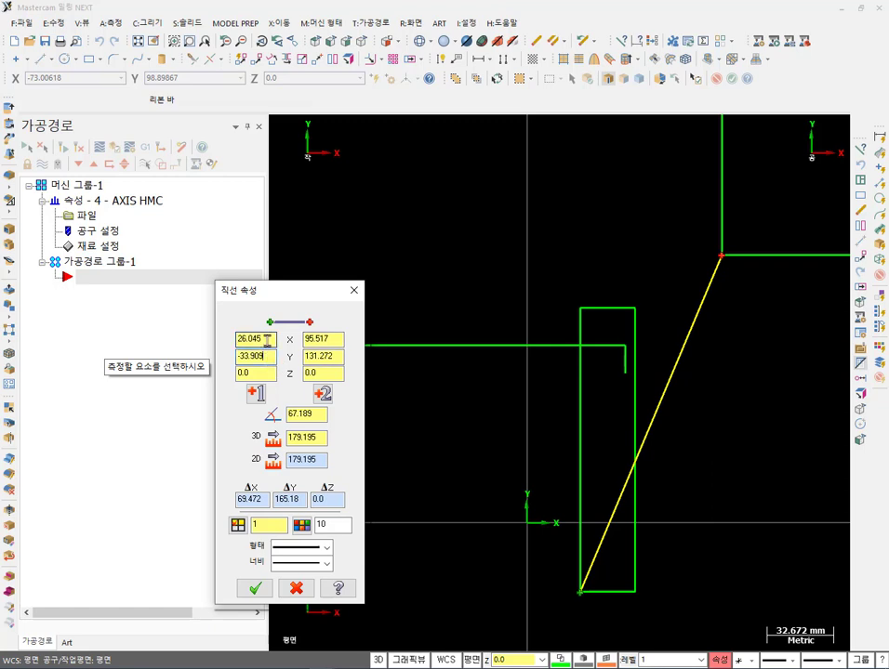
{"action": "double_click", "coordinate": [267, 340]}
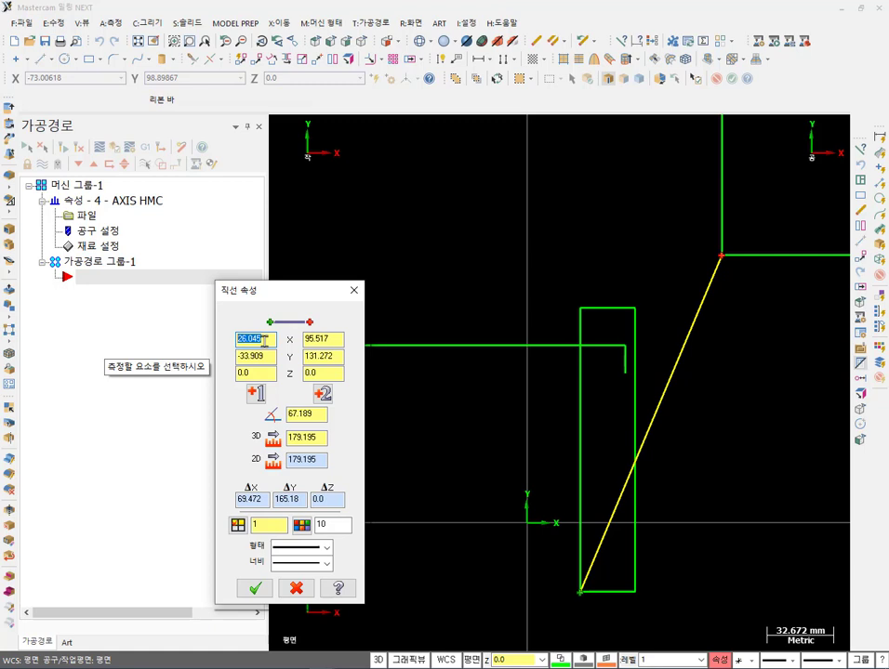
{"action": "right_click", "coordinate": [258, 341]}
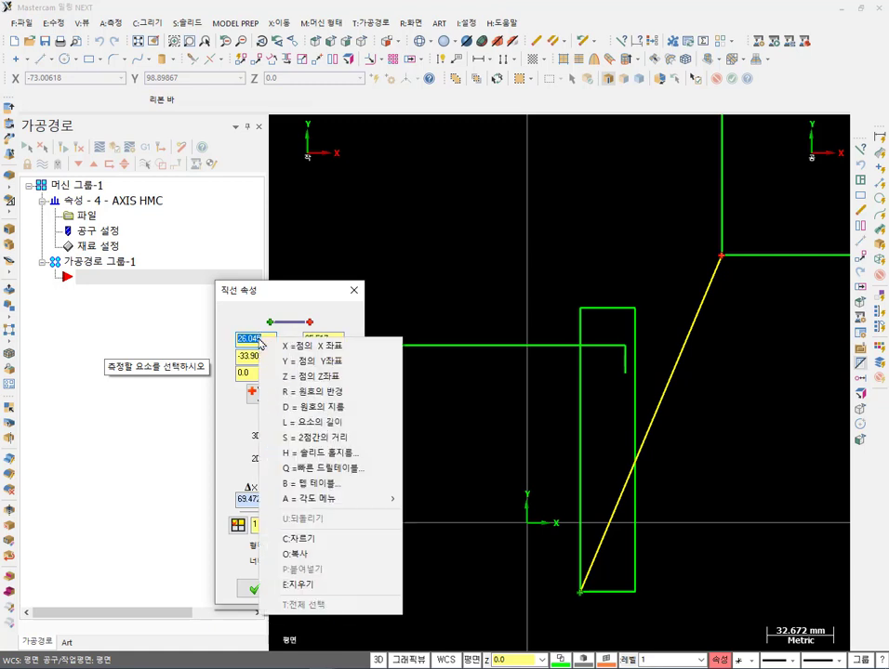
{"action": "left_click", "coordinate": [290, 345]}
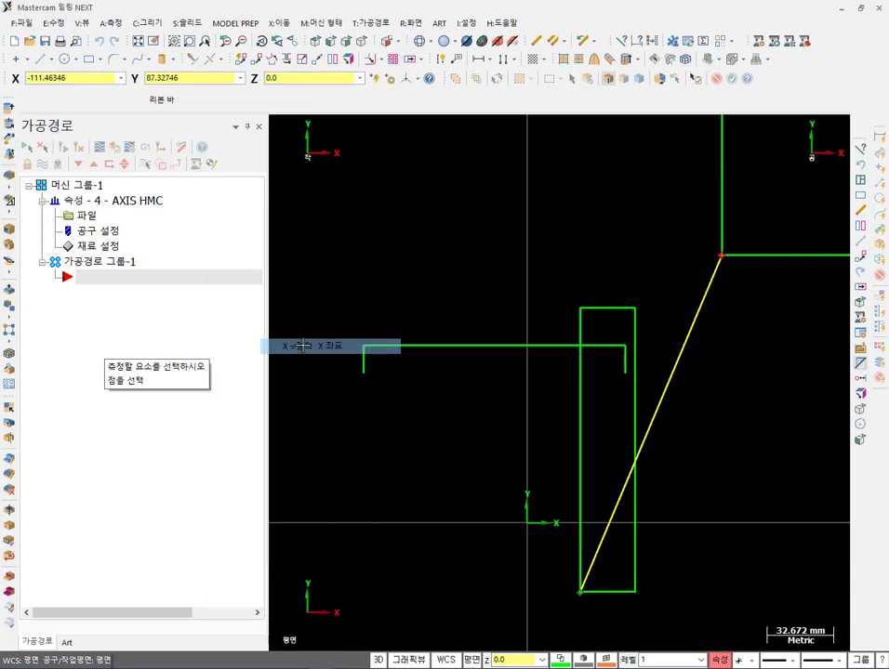
{"action": "left_click", "coordinate": [636, 309]}
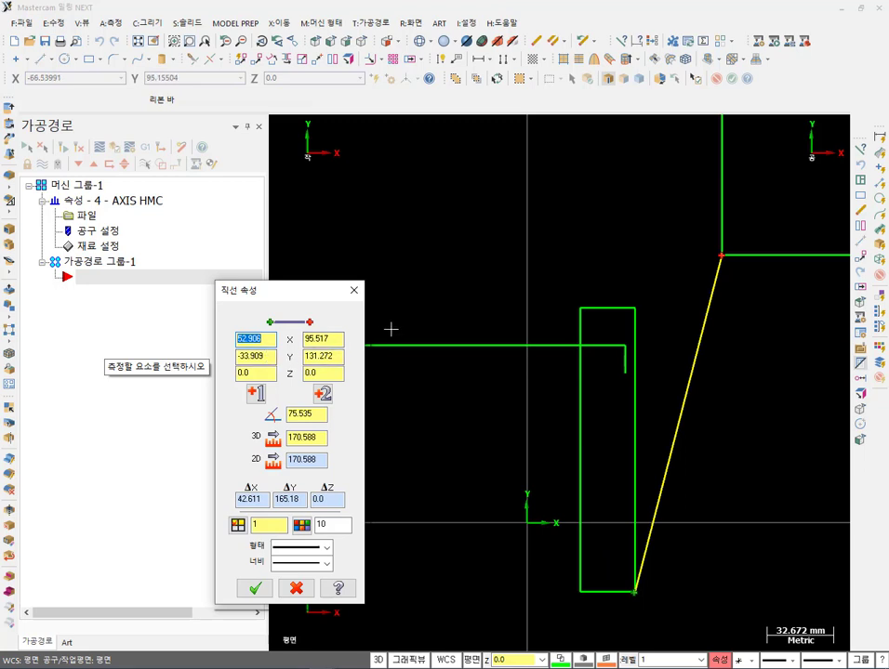
Set the line's first endpoint Y value to the Y coordinate of the midpoint of the tall rectangle's right edge.
{"action": "left_click", "coordinate": [269, 340]}
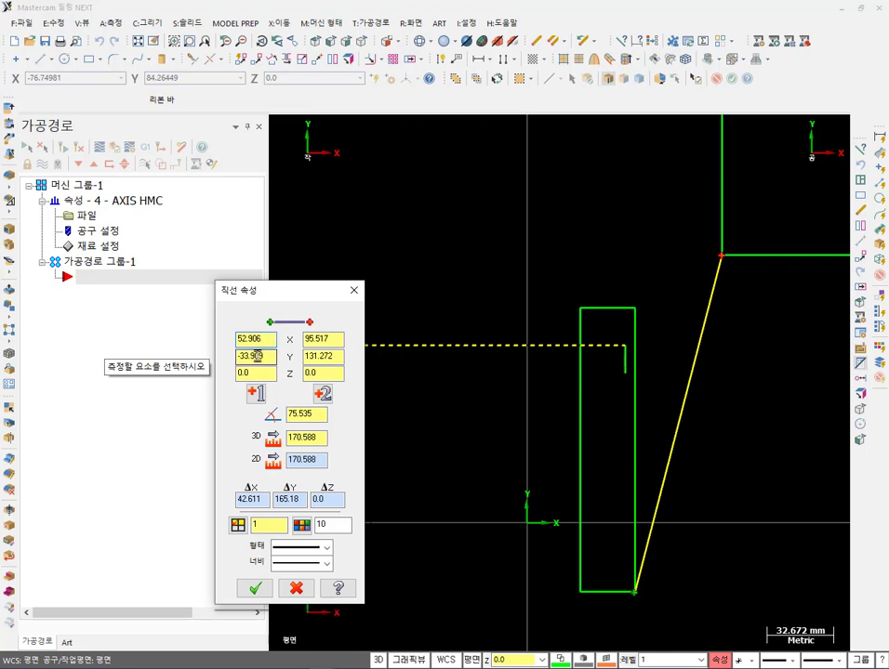
{"action": "double_click", "coordinate": [256, 356]}
{"action": "right_click", "coordinate": [254, 357]}
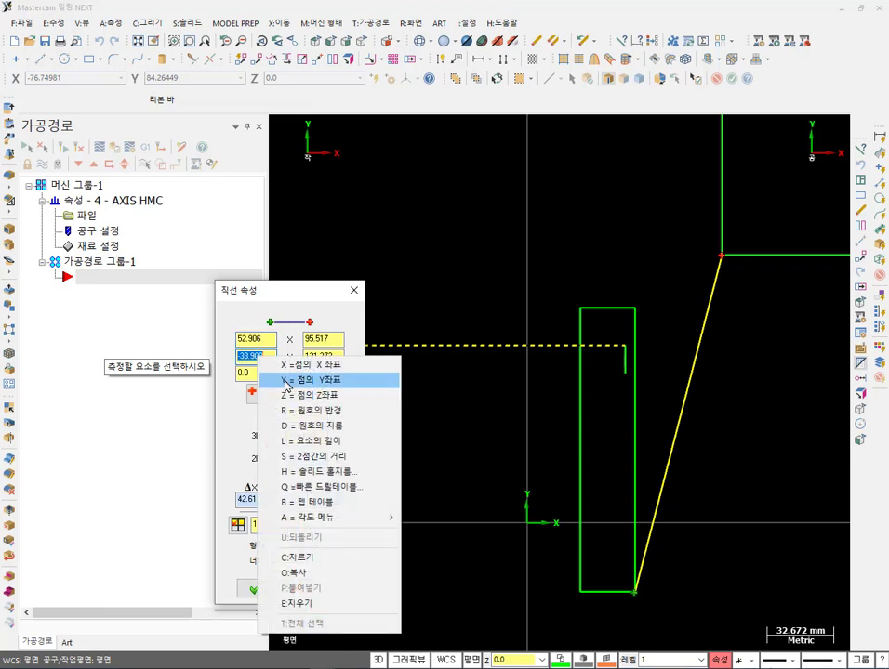
{"action": "left_click", "coordinate": [288, 379]}
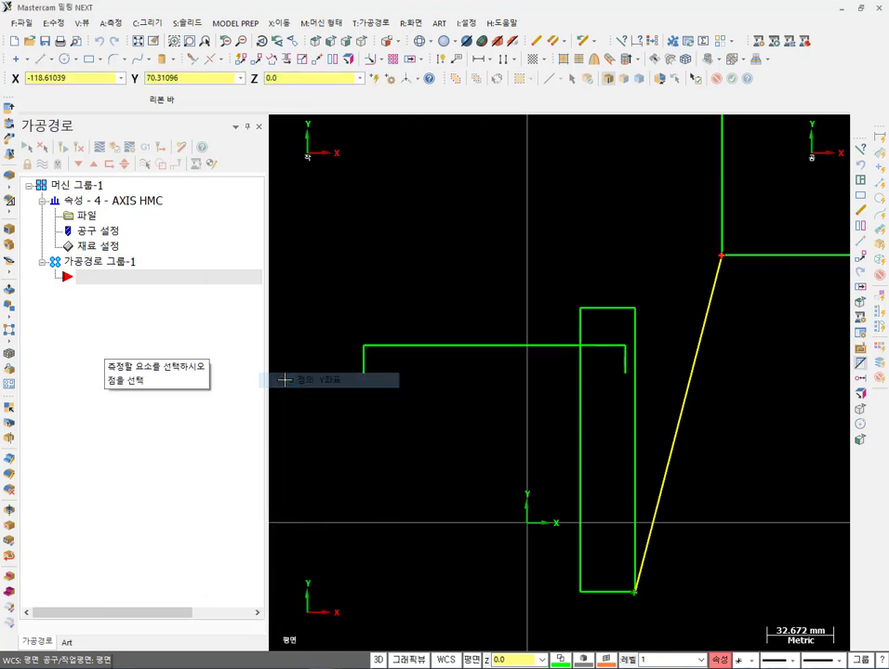
{"action": "left_click", "coordinate": [635, 454]}
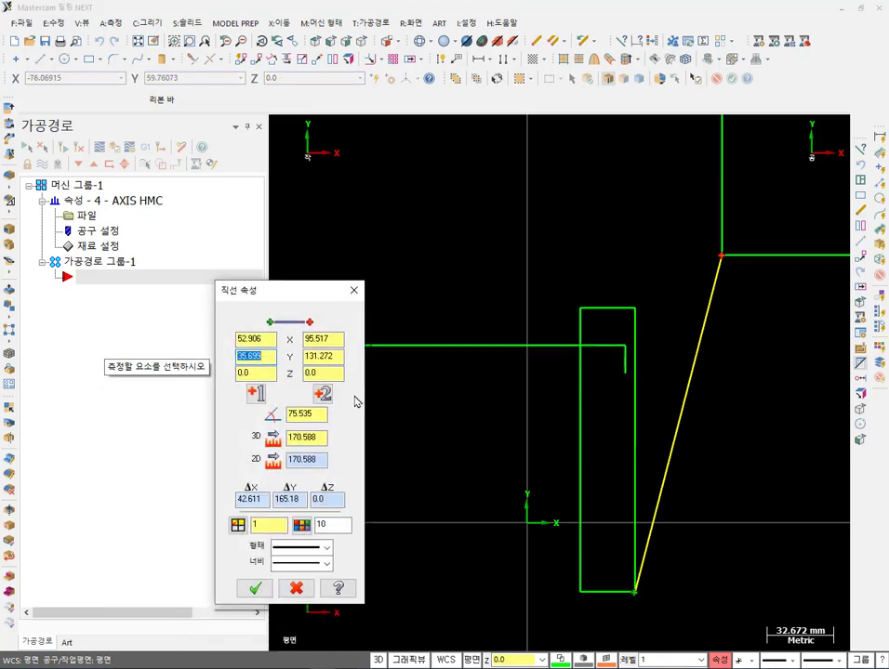
{"action": "scroll", "coordinate": [528, 409], "scroll_direction": "down", "scroll_amount": 2}
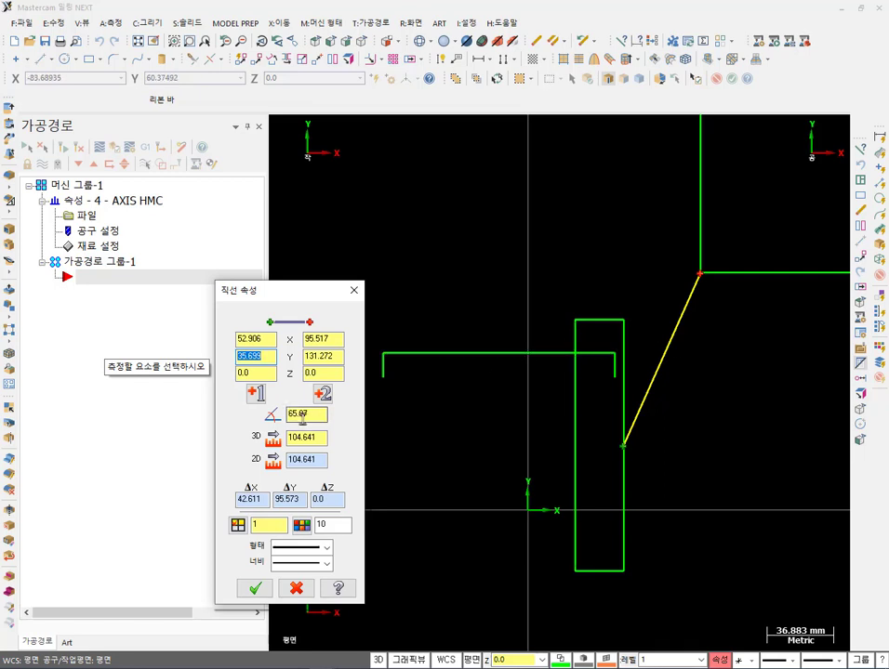
Set the analyzed line's 3D length to 50 mm and accept the edited line properties.
{"action": "left_click", "coordinate": [316, 414]}
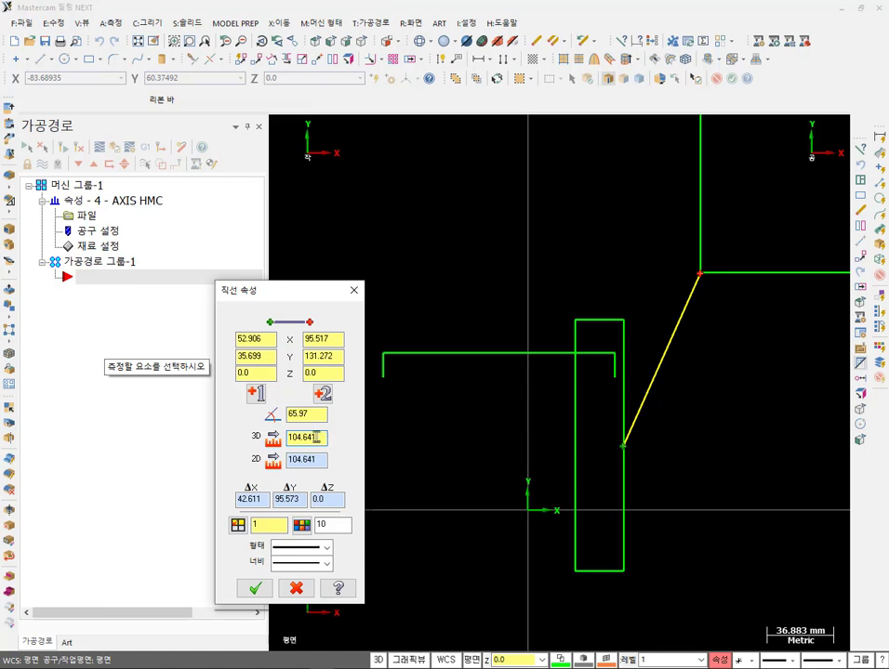
{"action": "left_click_drag", "start_coordinate": [319, 437], "coordinate": [251, 441]}
{"action": "type", "text": "50"}
{"action": "key", "text": "Return"}
{"action": "scroll", "coordinate": [700, 320], "scroll_direction": "up", "scroll_amount": 3}
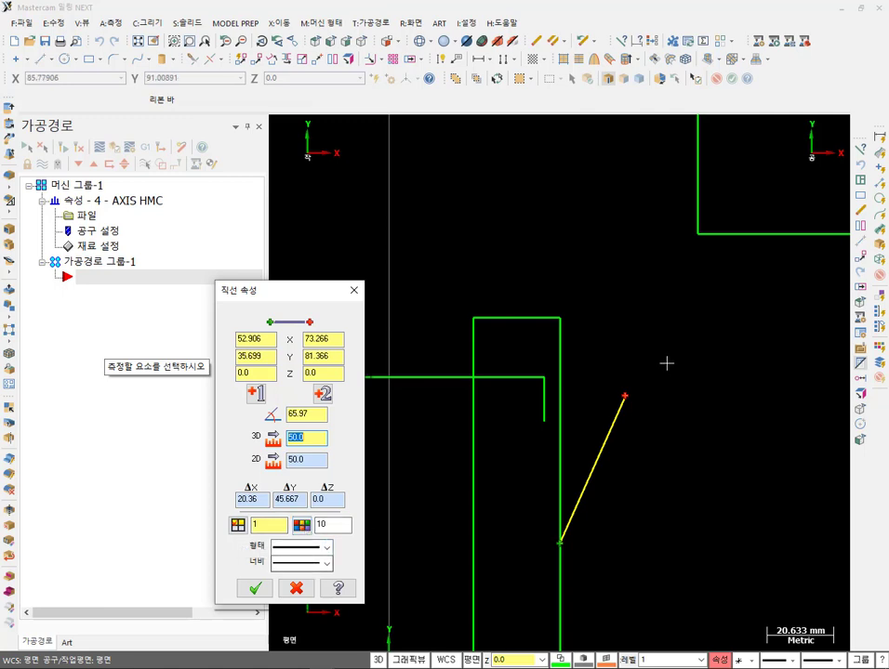
{"action": "scroll", "coordinate": [669, 357], "scroll_direction": "down", "scroll_amount": 3}
{"action": "scroll", "coordinate": [539, 400], "scroll_direction": "down", "scroll_amount": 6}
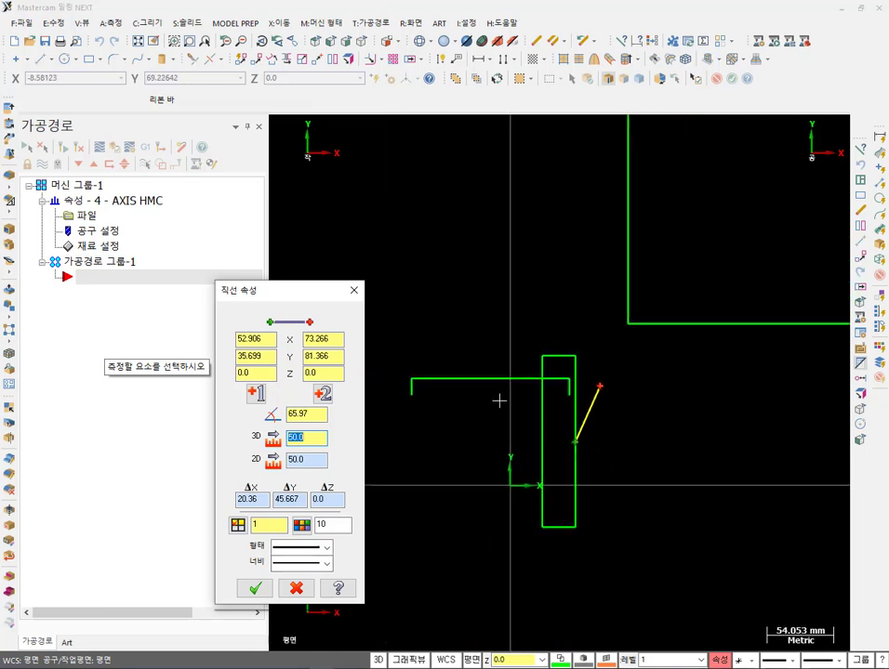
{"action": "left_click", "coordinate": [255, 588]}
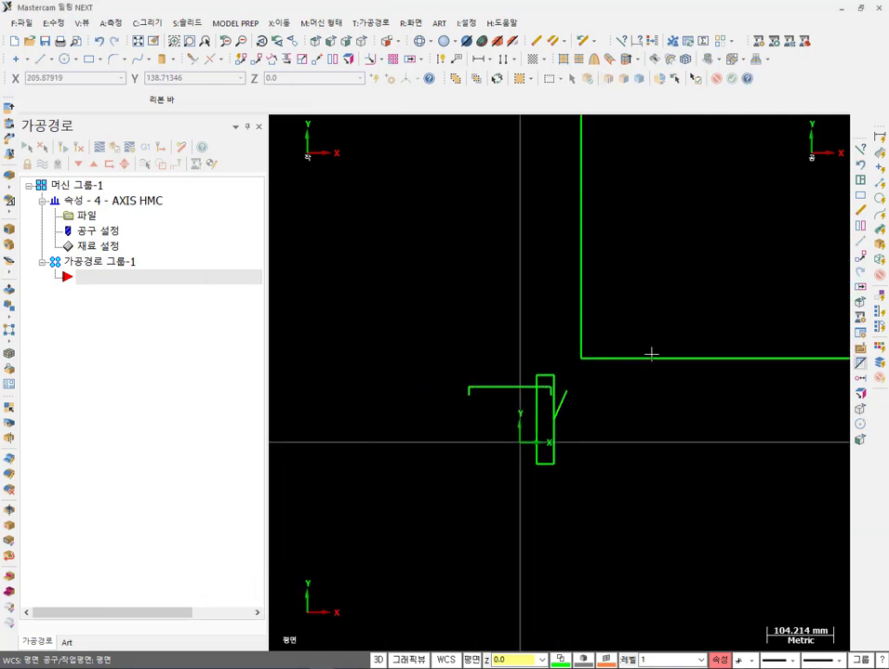
Analyze the position of the large rectangle's lower-left corner, with the results window moved clear of the geometry.
{"action": "scroll", "coordinate": [565, 412], "scroll_direction": "up", "scroll_amount": 3}
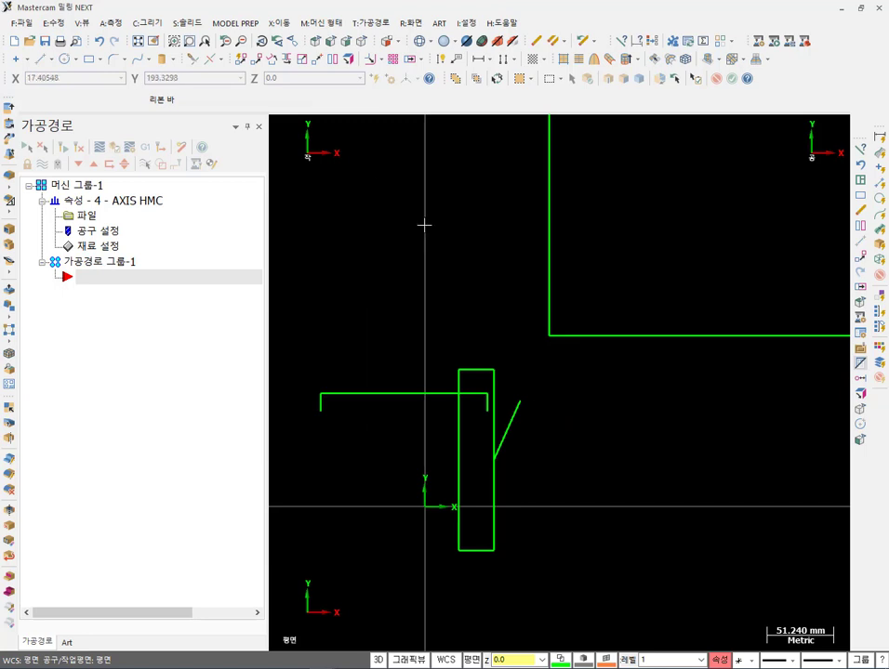
{"action": "left_click", "coordinate": [111, 22]}
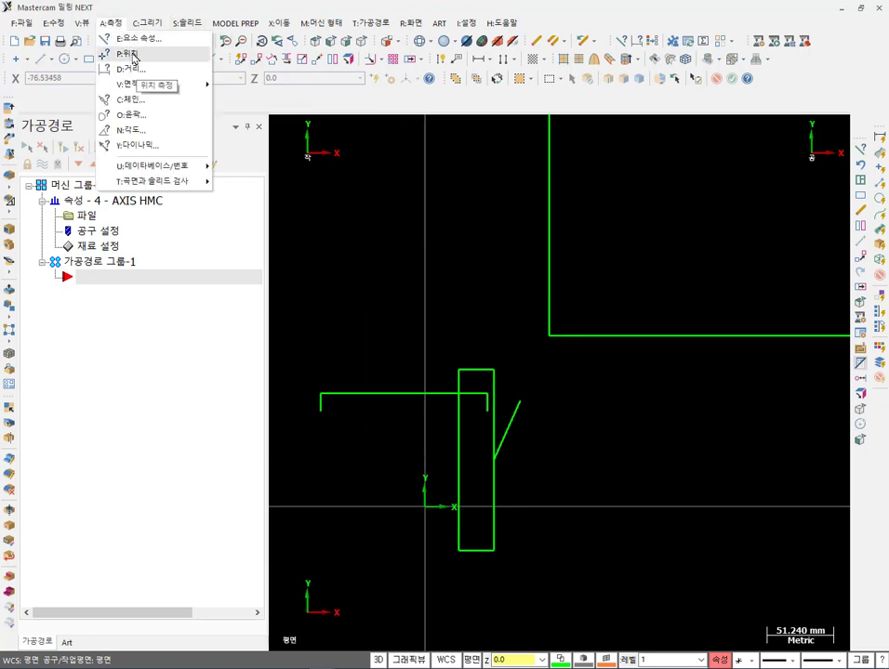
{"action": "left_click", "coordinate": [133, 56]}
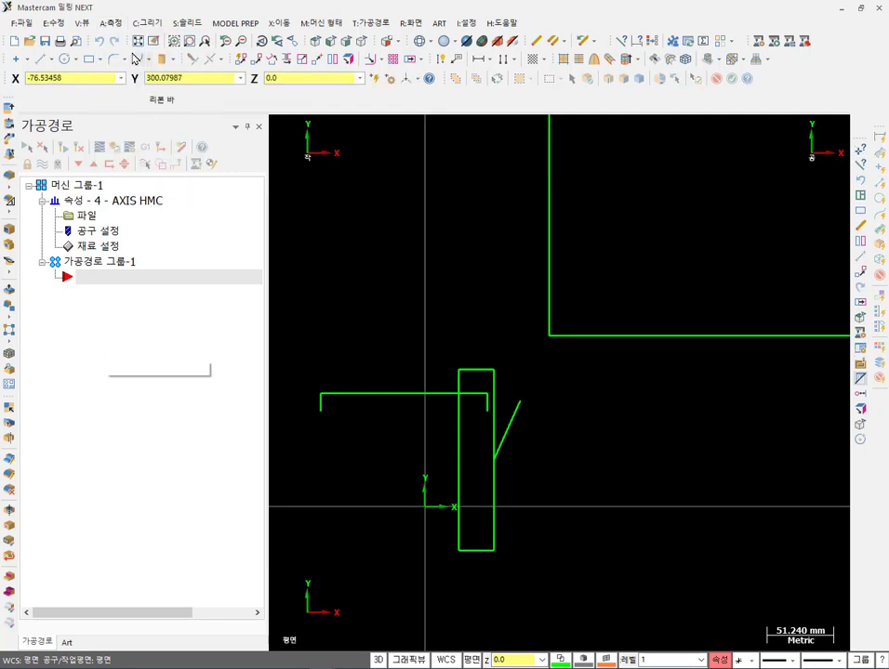
{"action": "left_click", "coordinate": [549, 339]}
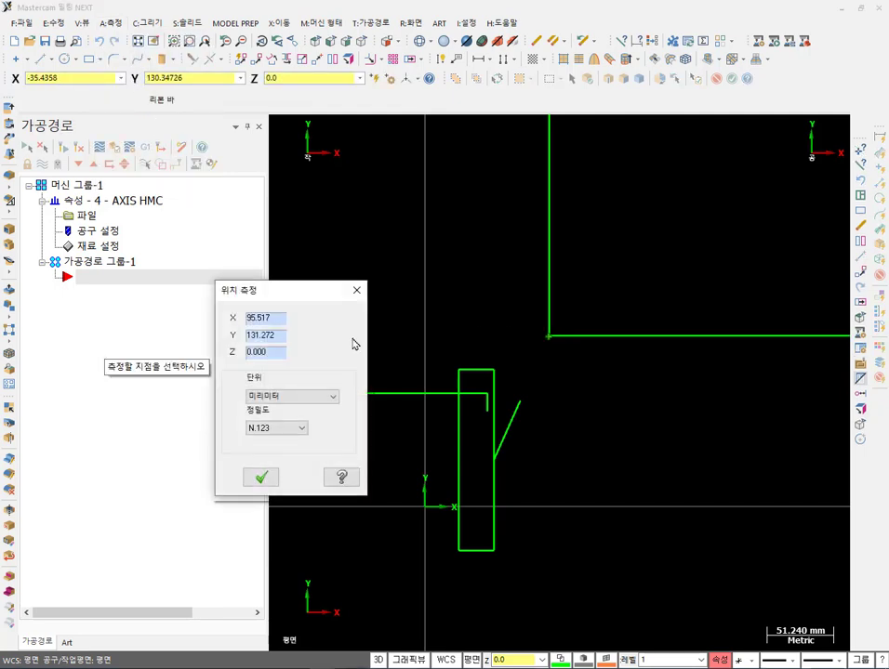
{"action": "left_click_drag", "start_coordinate": [307, 304], "coordinate": [173, 422]}
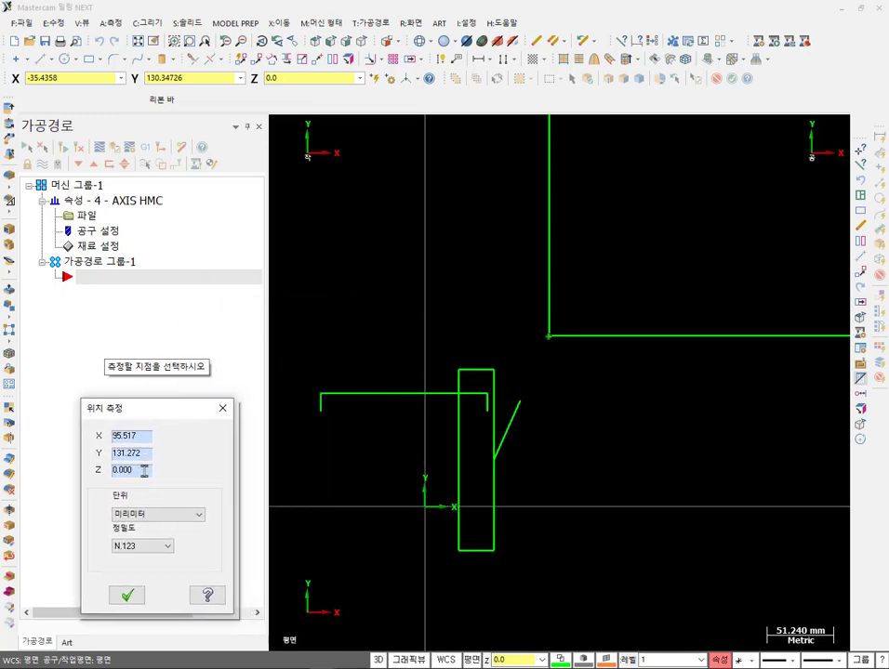
{"action": "left_click", "coordinate": [128, 597]}
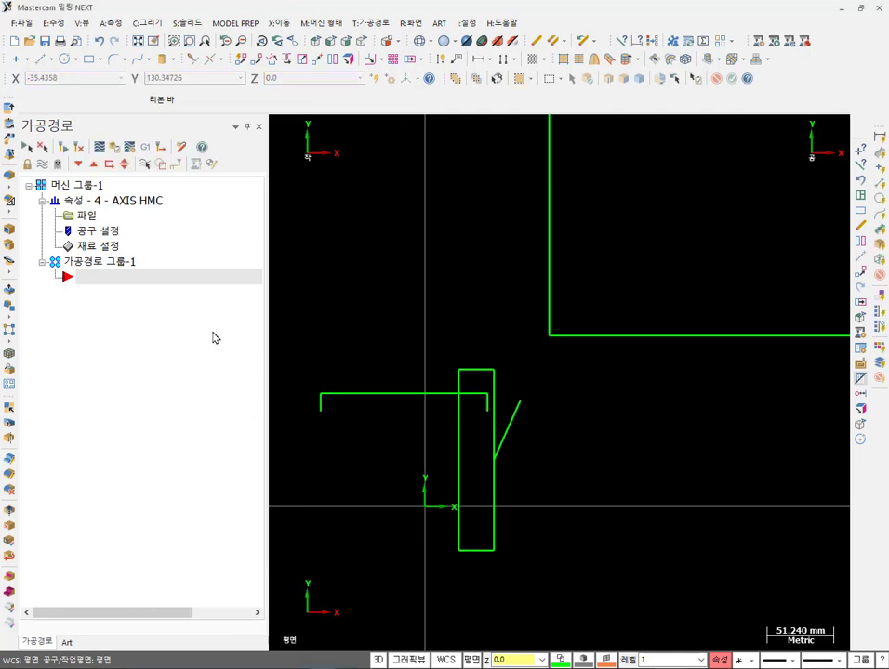
Measure the distance between the large rectangle's lower-left corner and the thin horizontal rectangle's upper-left corner, and check the result in a 3D view.
{"action": "left_click", "coordinate": [113, 23]}
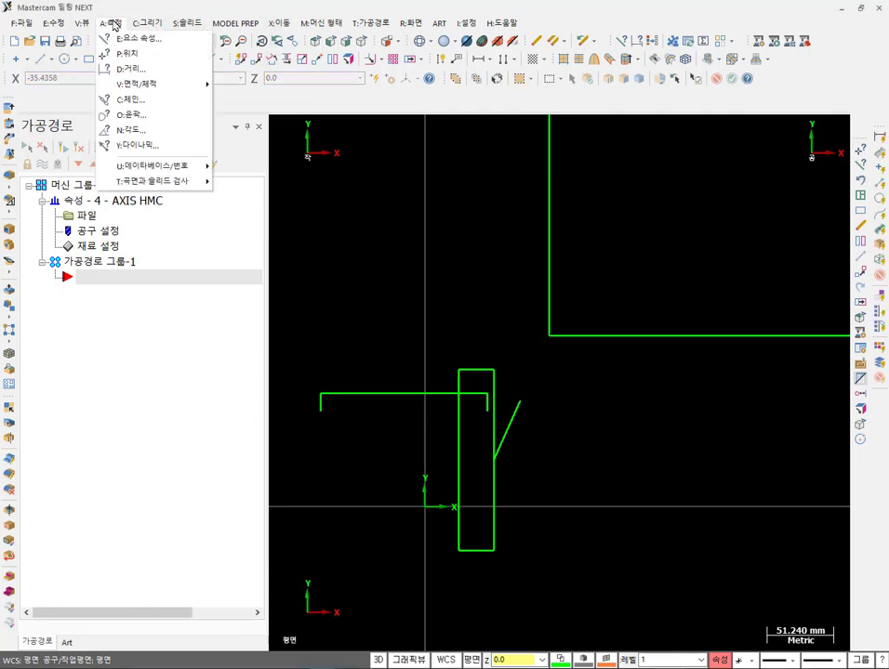
{"action": "left_click", "coordinate": [130, 68]}
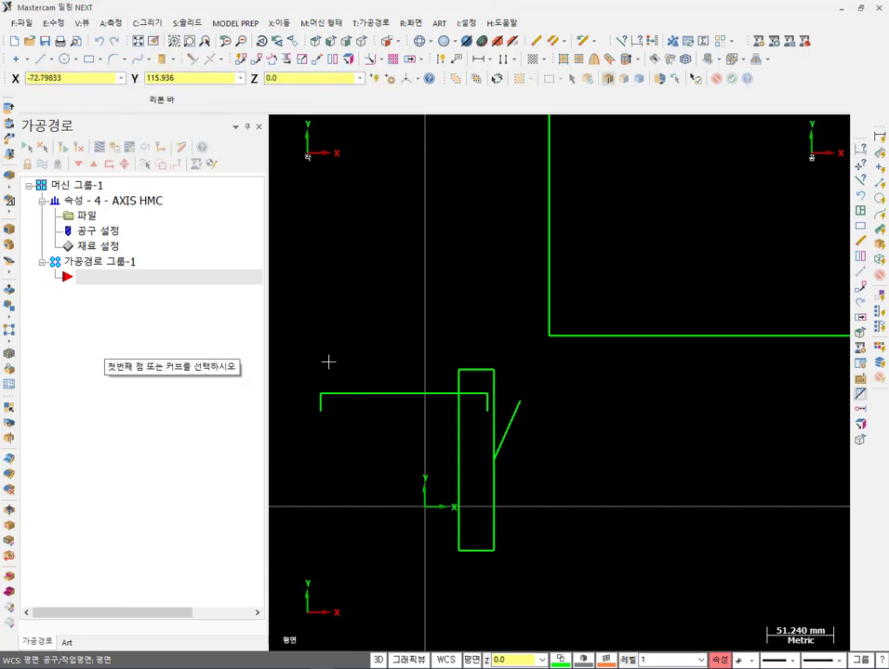
{"action": "left_click", "coordinate": [549, 340]}
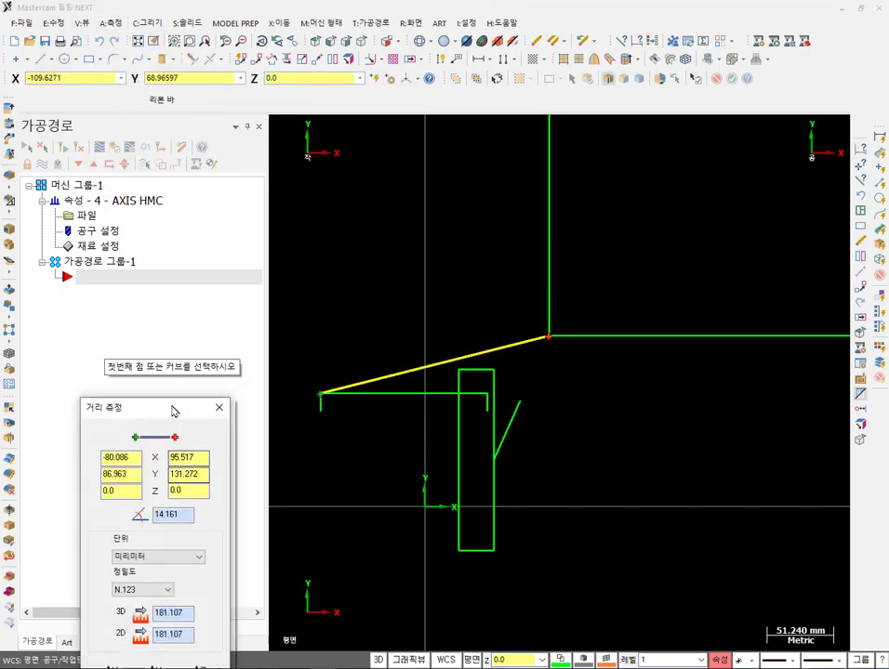
{"action": "left_click_drag", "start_coordinate": [178, 410], "coordinate": [309, 59]}
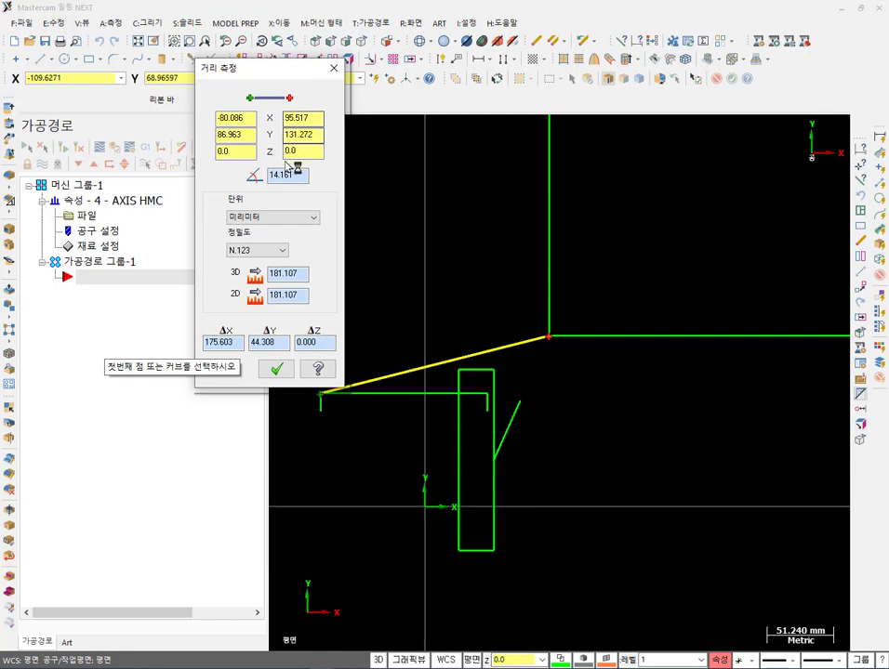
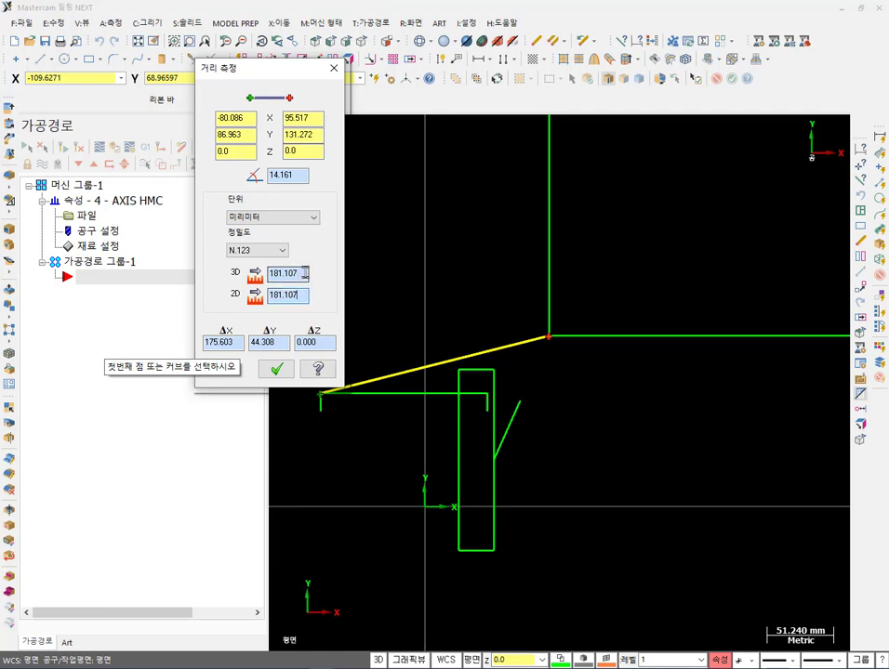
{"action": "left_click", "coordinate": [236, 151]}
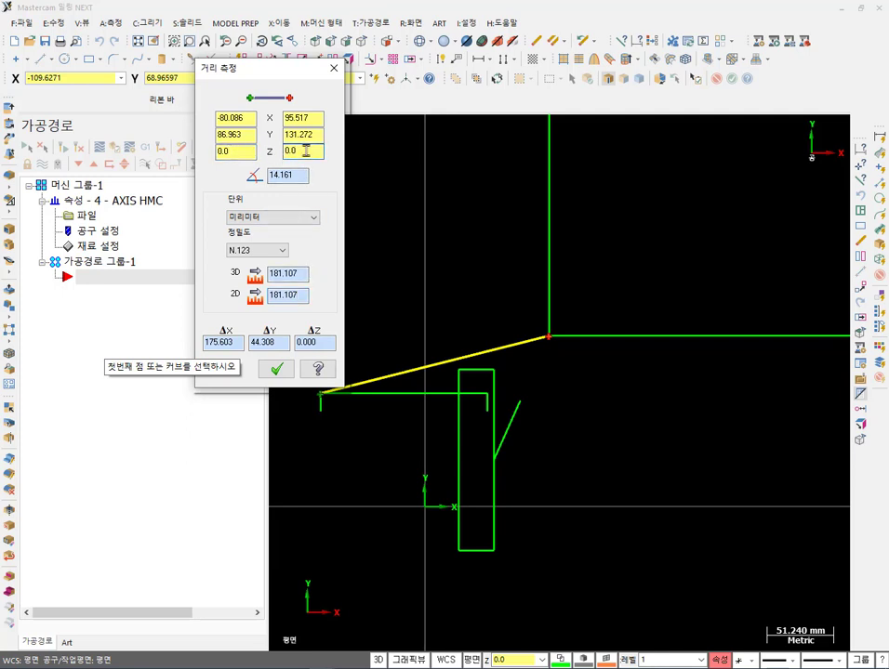
{"action": "left_click", "coordinate": [305, 151]}
{"action": "scroll", "coordinate": [692, 490], "scroll_direction": "down", "scroll_amount": 4}
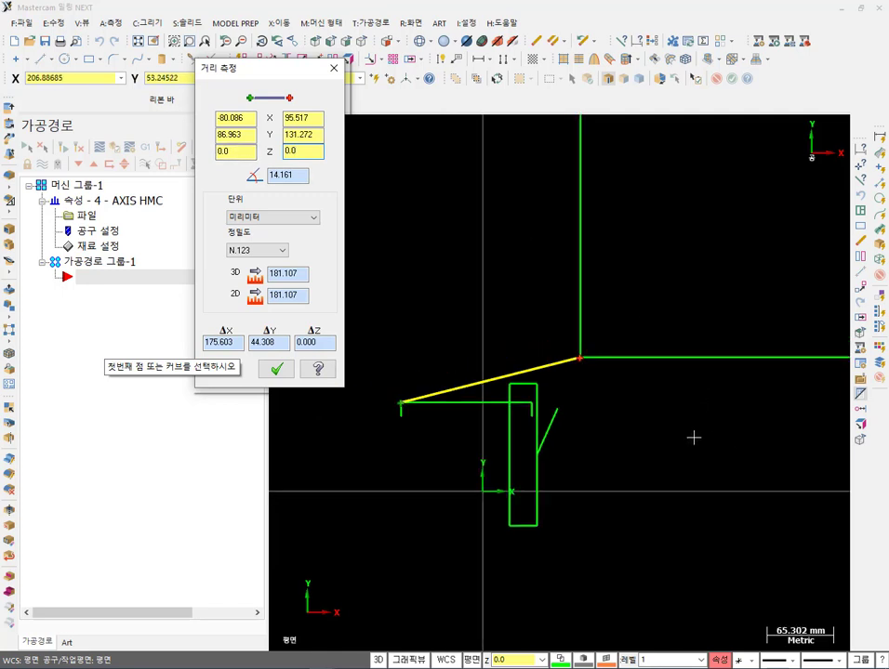
{"action": "middle_click_drag", "start_coordinate": [693, 483], "coordinate": [645, 323]}
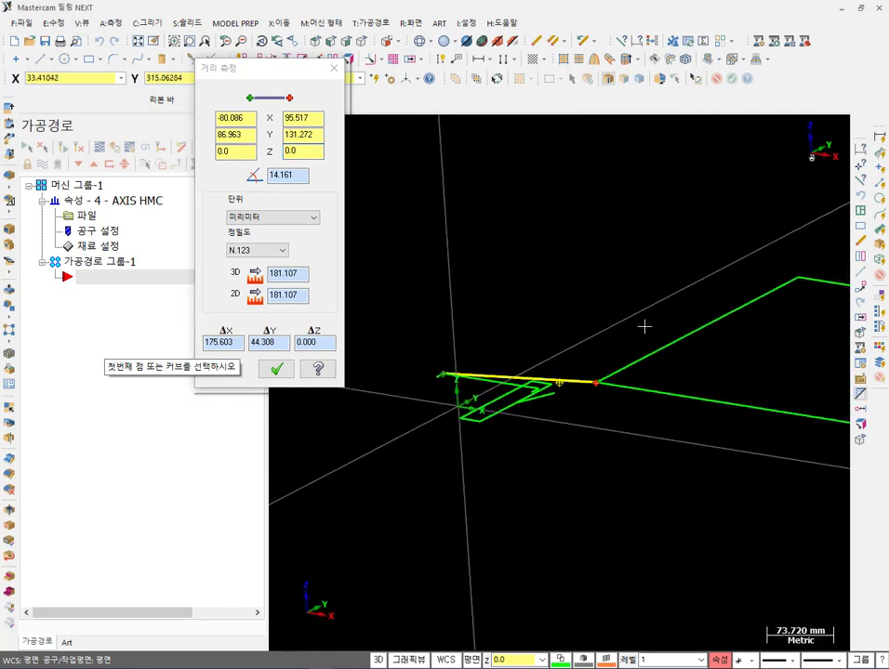
{"action": "left_click", "coordinate": [276, 370]}
Translate the tall rectangle by -50 mm in Z with the Connect (연결) option to form a box wireframe.
{"action": "scroll", "coordinate": [639, 388], "scroll_direction": "up", "scroll_amount": 4}
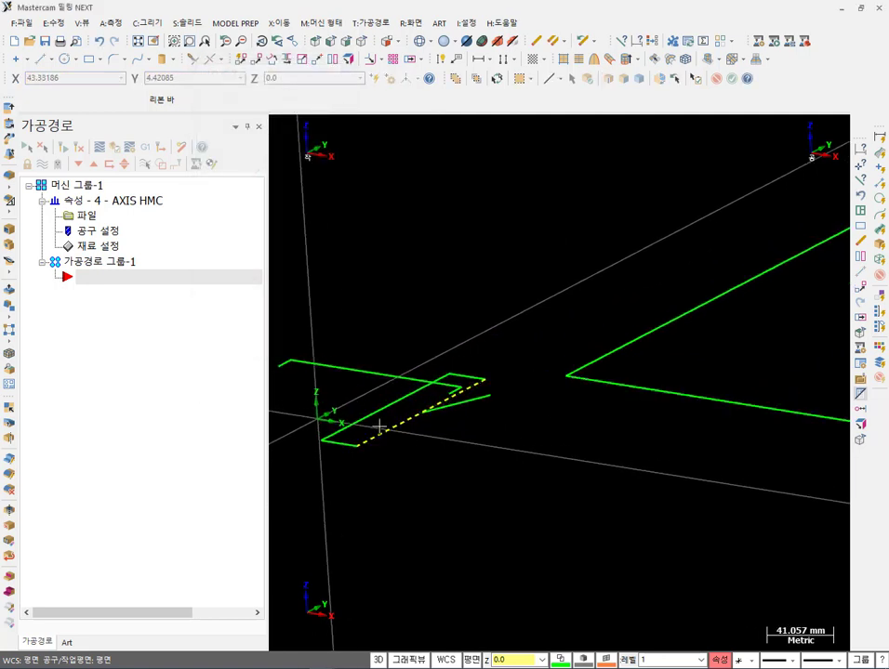
{"action": "left_click", "coordinate": [379, 426]}
{"action": "left_click", "coordinate": [283, 22]}
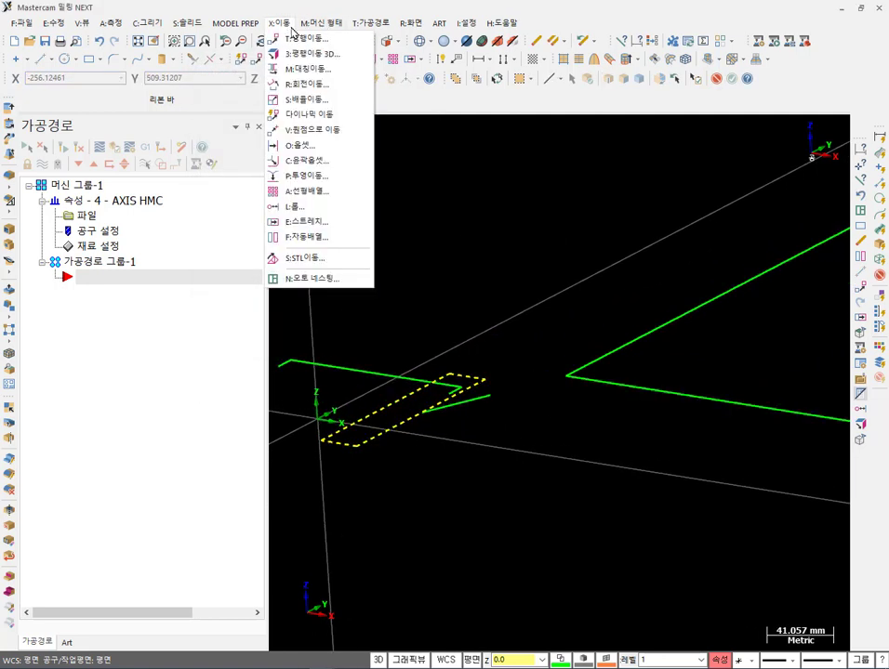
{"action": "left_click", "coordinate": [298, 38]}
{"action": "left_click", "coordinate": [105, 295]}
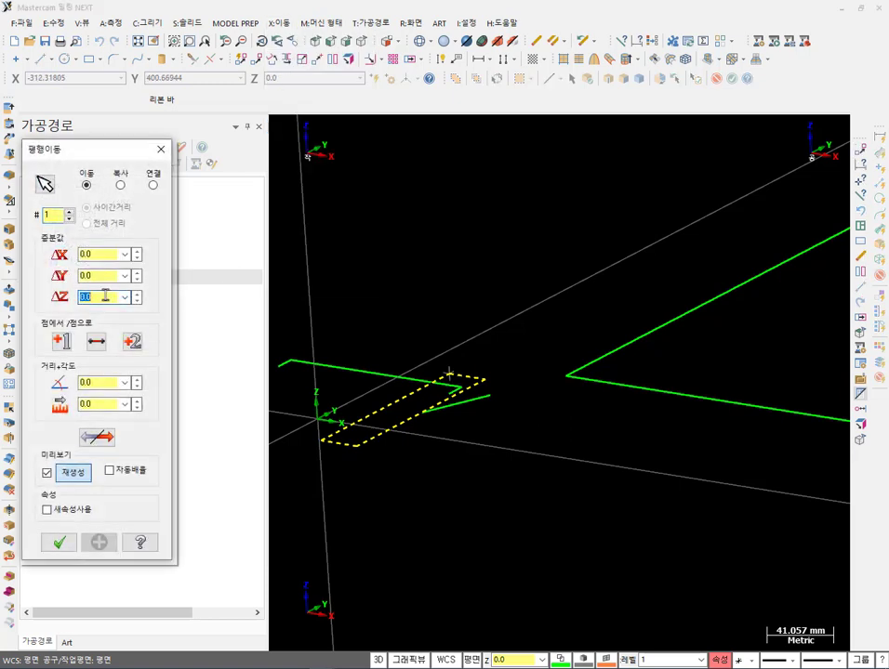
{"action": "key", "text": "BackSpace"}
{"action": "key", "text": "Return"}
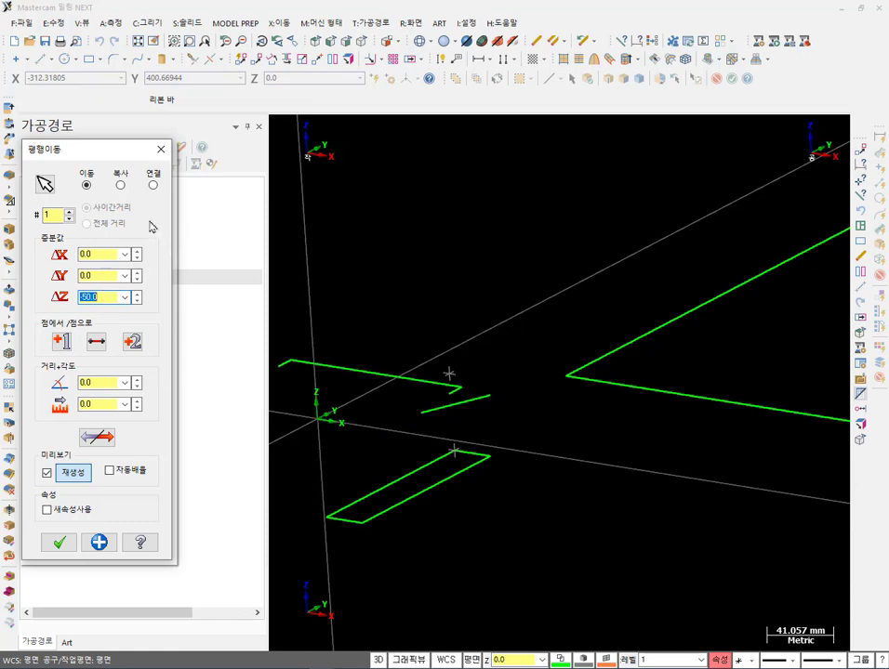
{"action": "left_click", "coordinate": [153, 186]}
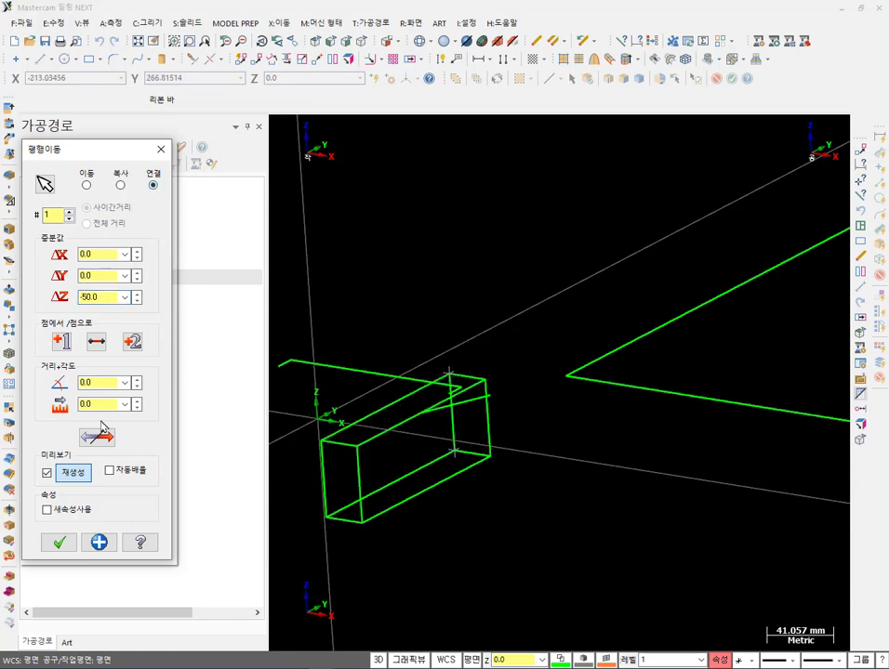
{"action": "left_click", "coordinate": [58, 542]}
{"action": "mouse_move", "coordinate": [383, 427]}
{"action": "middle_mouse_down"}
{"action": "mouse_move", "coordinate": [457, 432]}
{"action": "mouse_move", "coordinate": [485, 411]}
{"action": "mouse_move", "coordinate": [468, 430]}
{"action": "middle_mouse_up"}
{"action": "scroll", "coordinate": [331, 548], "scroll_direction": "up", "scroll_amount": 2}
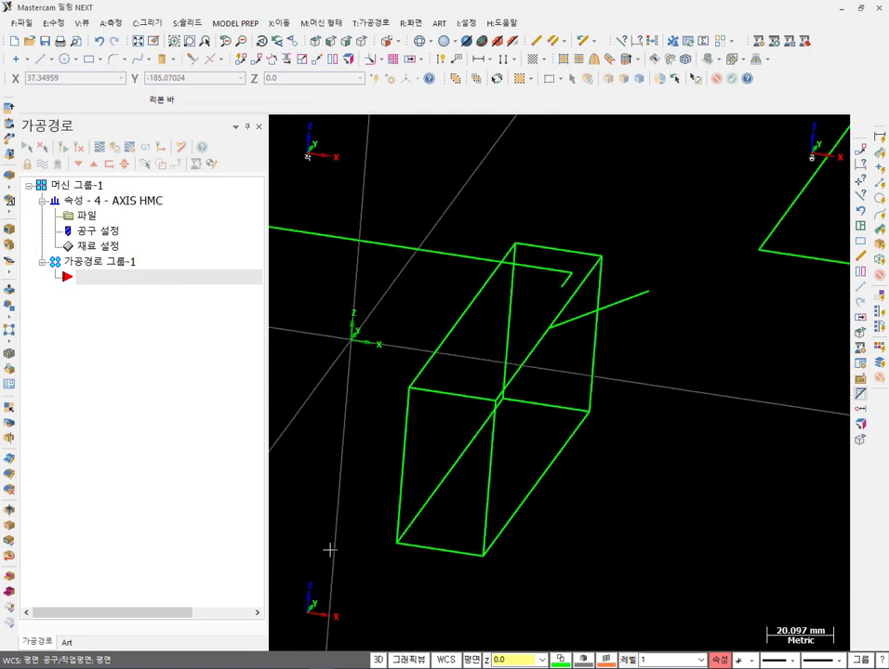
Measure the distance along the box wireframe's space diagonal, from a bottom corner to the opposite top corner, and check it in a rotated view.
{"action": "left_click", "coordinate": [114, 20]}
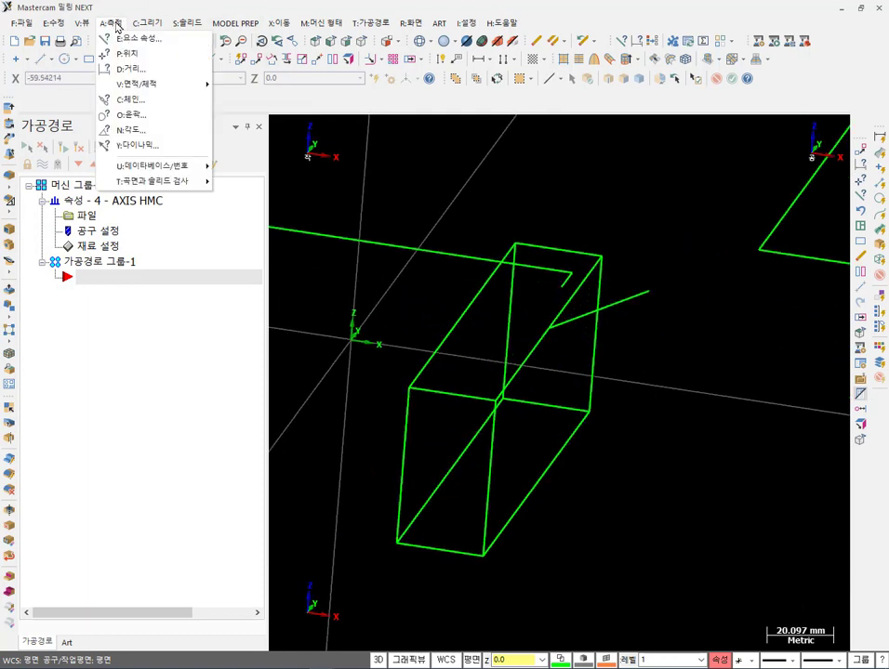
{"action": "left_click", "coordinate": [124, 72]}
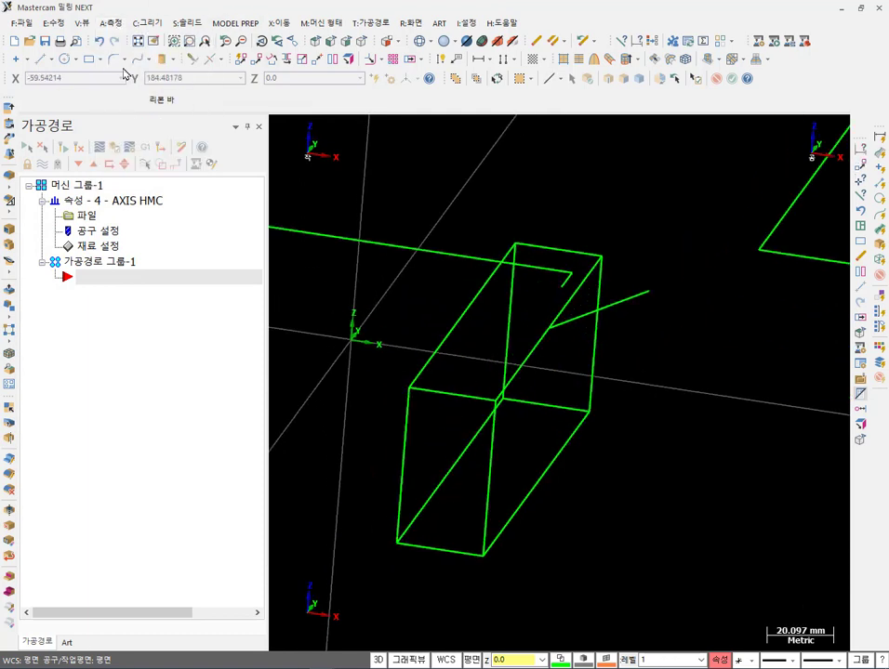
{"action": "left_click", "coordinate": [397, 540]}
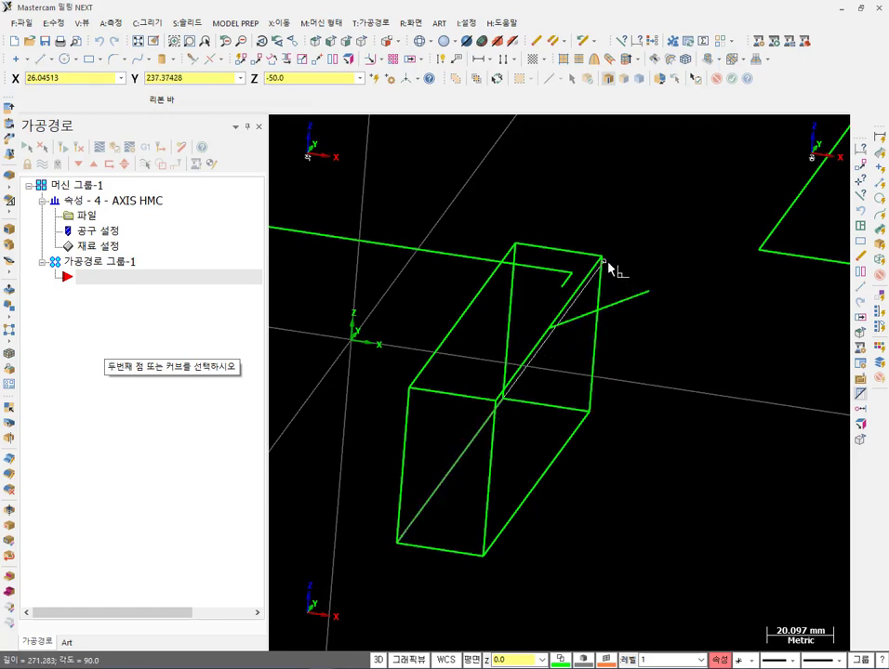
{"action": "middle_click_drag", "start_coordinate": [616, 397], "coordinate": [570, 378]}
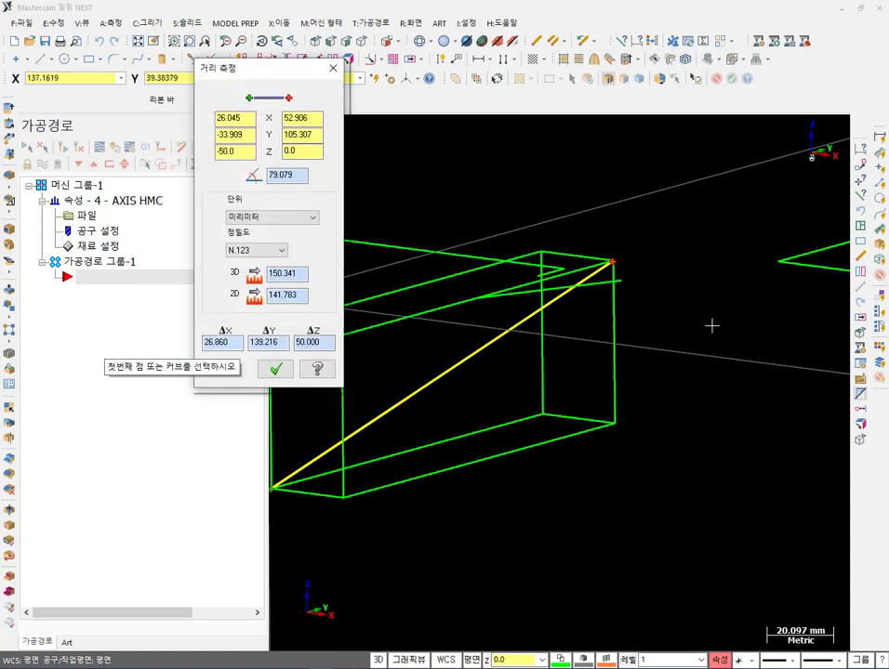
{"action": "left_click_drag", "start_coordinate": [290, 72], "coordinate": [191, 35]}
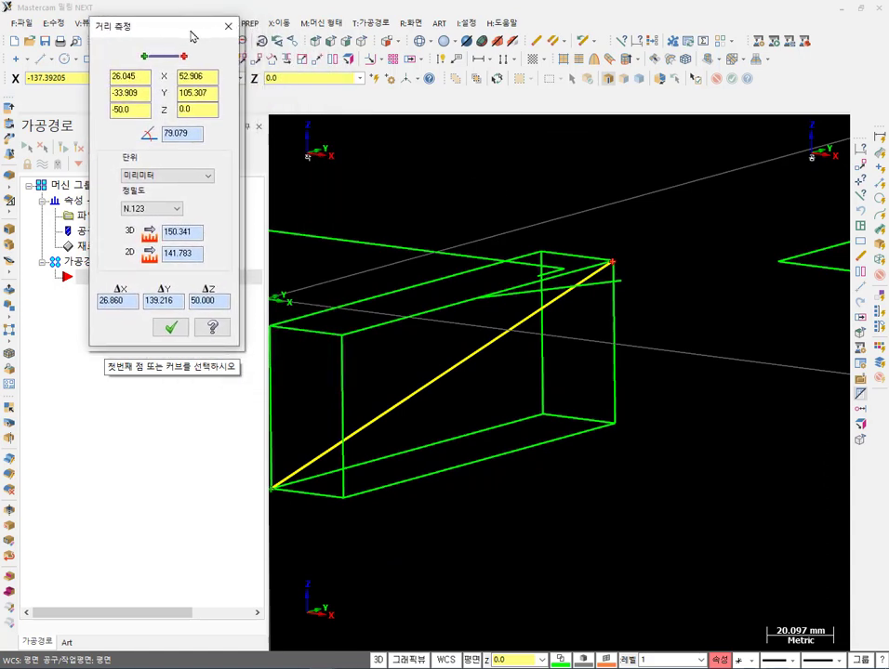
{"action": "scroll", "coordinate": [693, 238], "scroll_direction": "down", "scroll_amount": 2}
{"action": "mouse_move", "coordinate": [695, 236]}
{"action": "middle_mouse_down"}
{"action": "mouse_move", "coordinate": [711, 249]}
{"action": "mouse_move", "coordinate": [707, 361]}
{"action": "mouse_move", "coordinate": [688, 353]}
{"action": "mouse_move", "coordinate": [704, 355]}
{"action": "mouse_move", "coordinate": [700, 296]}
{"action": "mouse_move", "coordinate": [645, 252]}
{"action": "mouse_move", "coordinate": [655, 295]}
{"action": "mouse_move", "coordinate": [667, 266]}
{"action": "middle_mouse_up"}
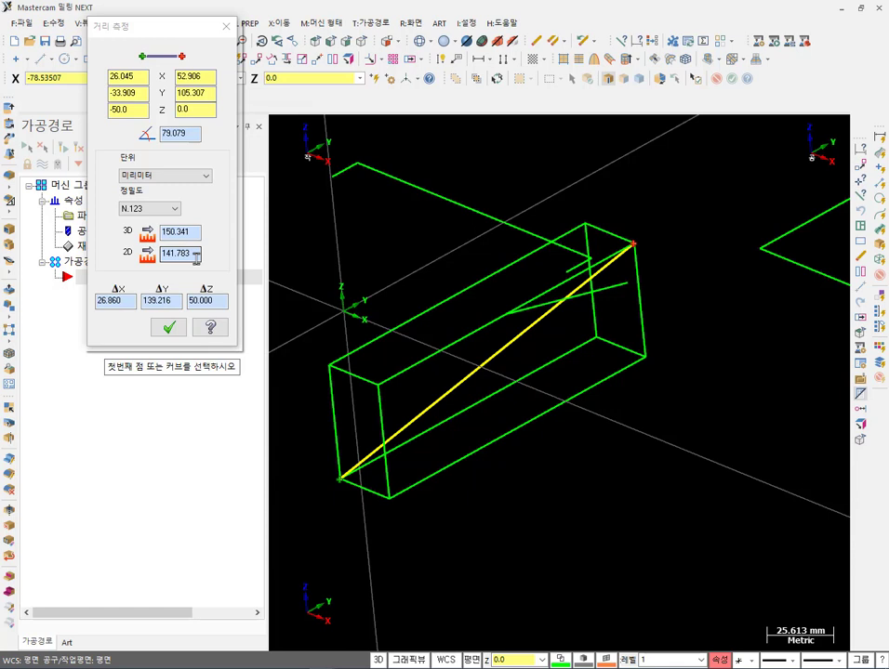
{"action": "left_click", "coordinate": [198, 232]}
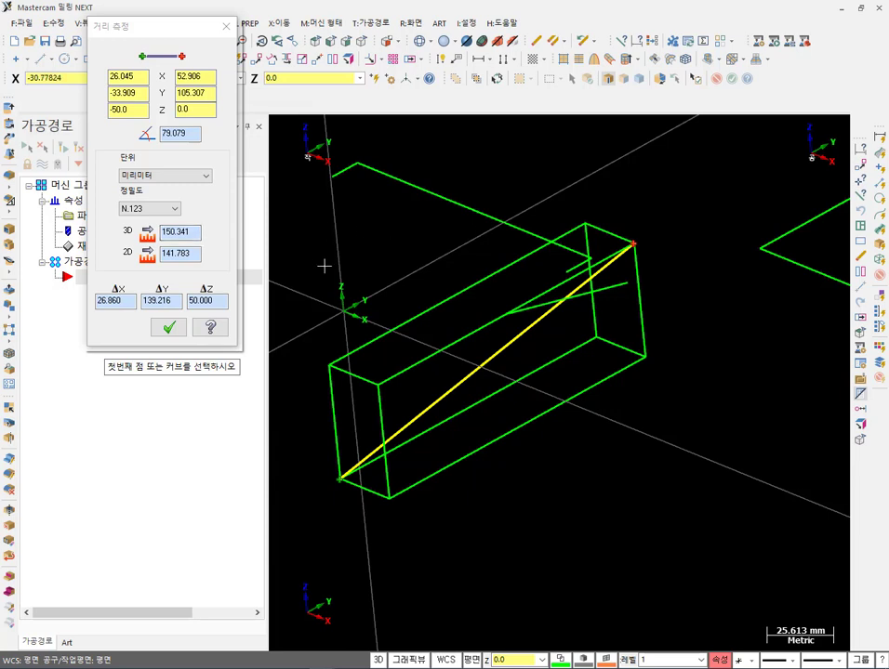
{"action": "left_click", "coordinate": [172, 328]}
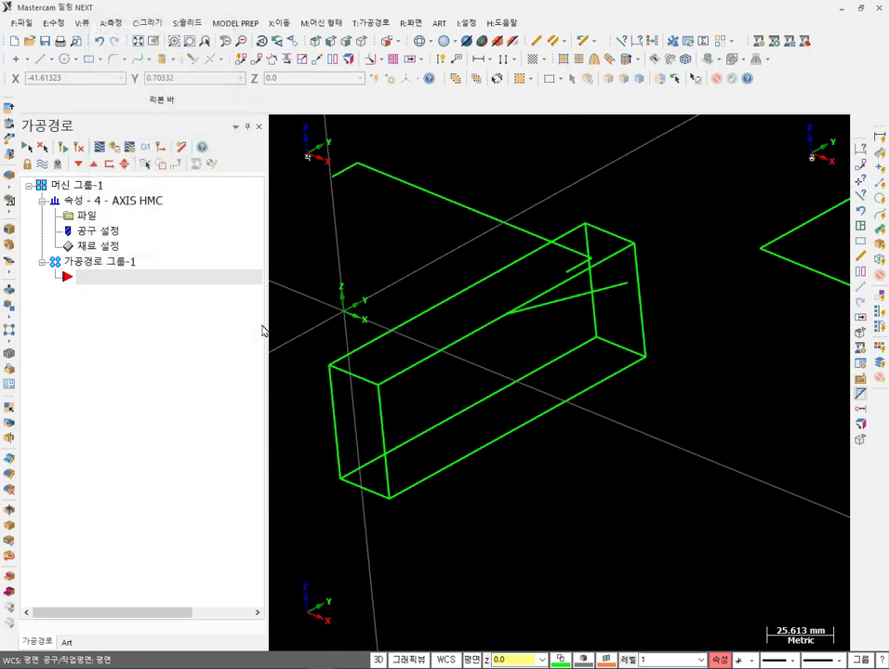
Analyze the 2D area of the large rectangle by chaining its outline, and create a point at its center of gravity.
{"action": "left_click", "coordinate": [115, 25]}
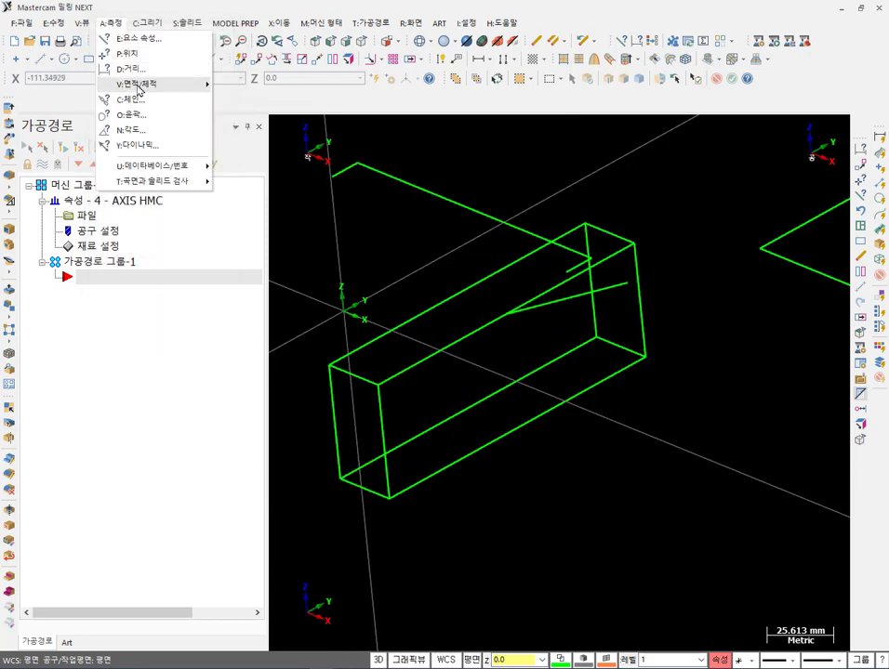
{"action": "mouse_move", "coordinate": [137, 88]}
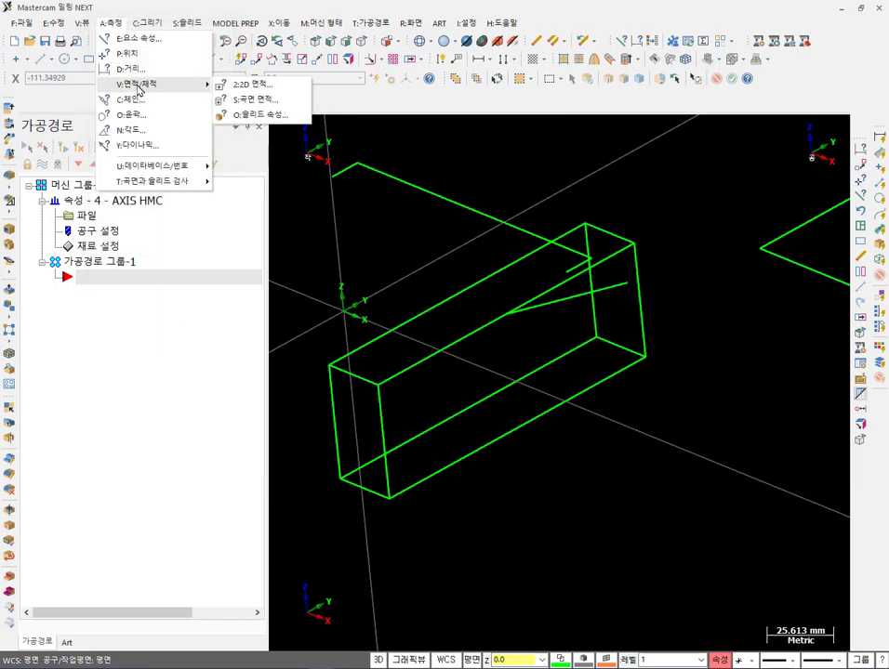
{"action": "left_click", "coordinate": [223, 88]}
{"action": "scroll", "coordinate": [367, 278], "scroll_direction": "down", "scroll_amount": 6}
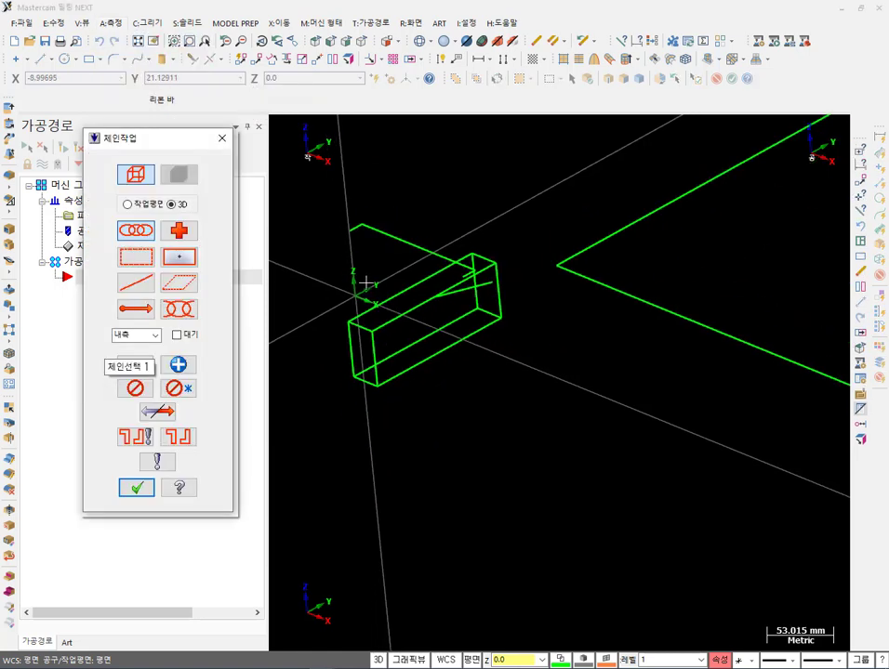
{"action": "left_click", "coordinate": [485, 254]}
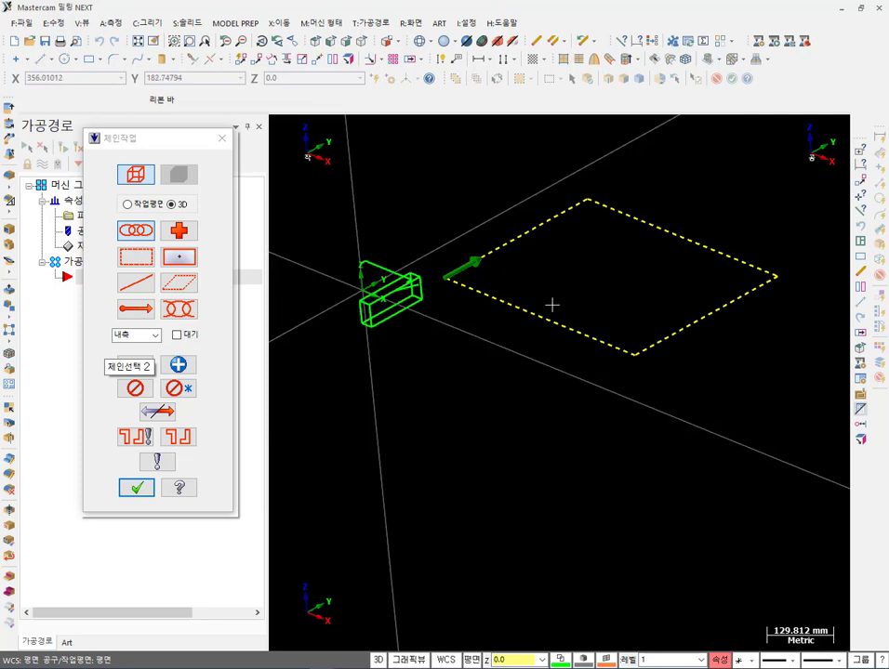
{"action": "left_click", "coordinate": [135, 490]}
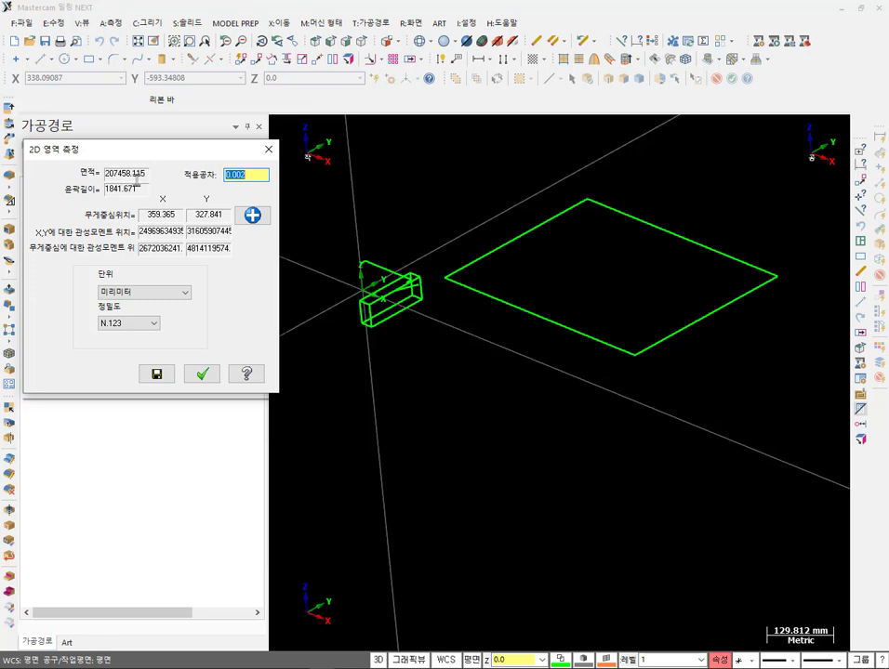
{"action": "left_click", "coordinate": [260, 218]}
{"action": "left_click", "coordinate": [200, 374]}
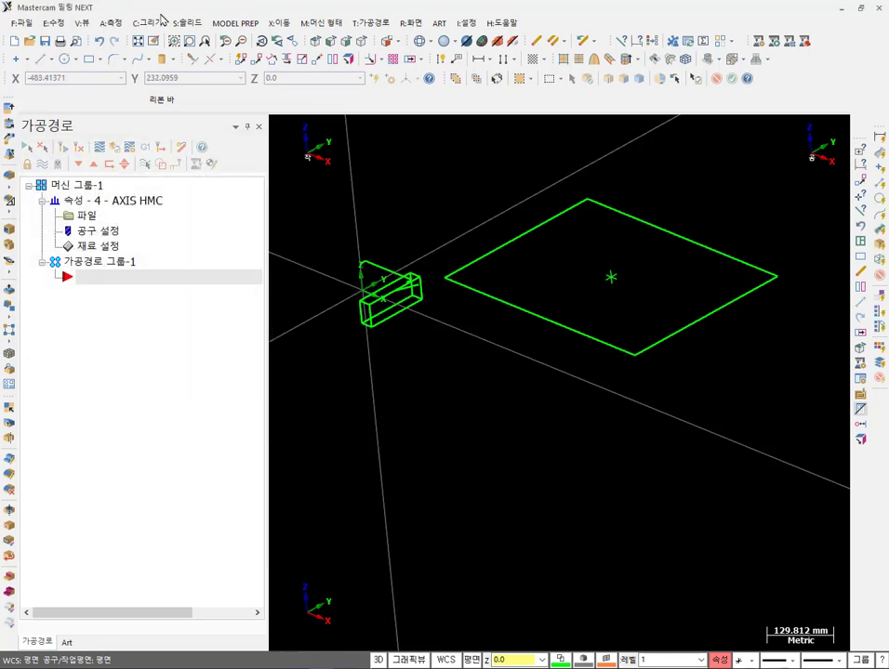
{"action": "left_click", "coordinate": [110, 22]}
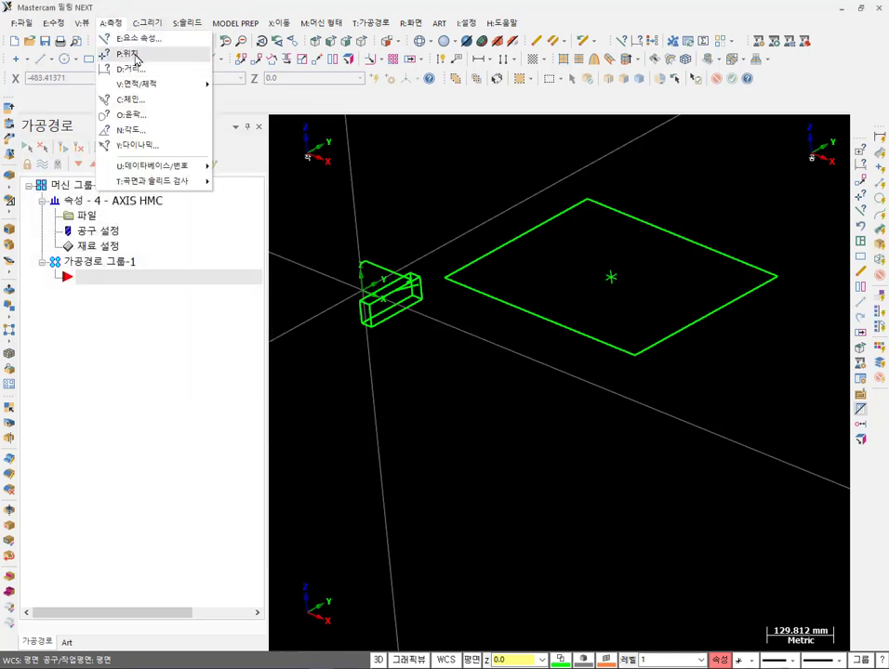
{"action": "mouse_move", "coordinate": [186, 90]}
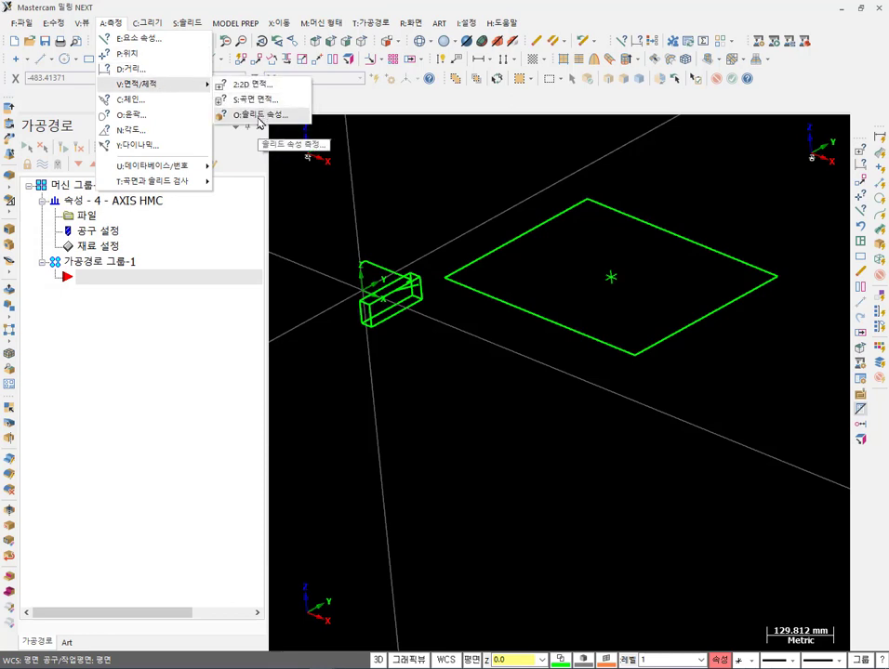
{"action": "left_click", "coordinate": [506, 353]}
Delete all the wireframe geometry, including the box, the large rectangle and its center point, in the isometric view.
{"action": "scroll", "coordinate": [517, 334], "scroll_direction": "down", "scroll_amount": 3}
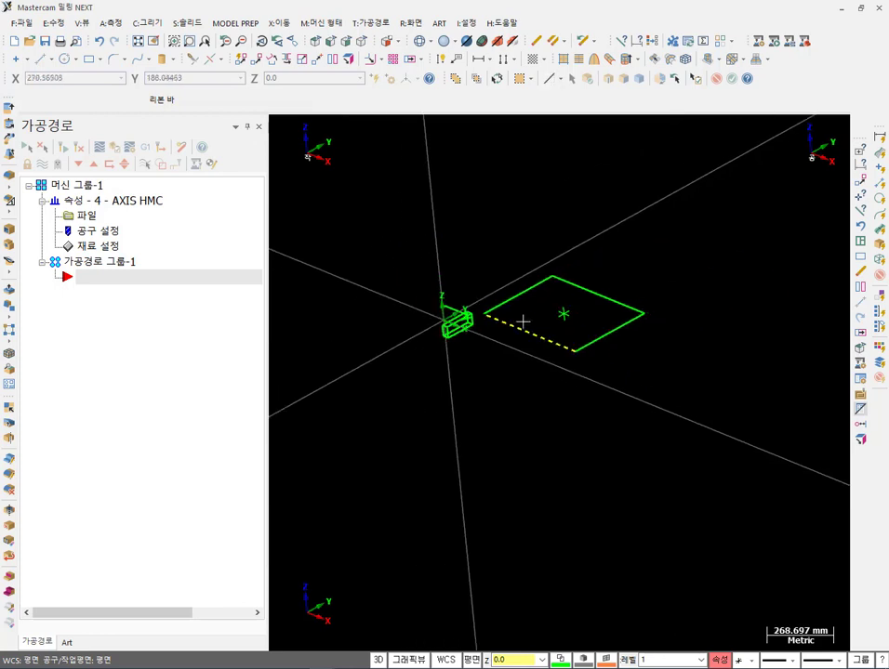
{"action": "scroll", "coordinate": [437, 305], "scroll_direction": "up", "scroll_amount": 8}
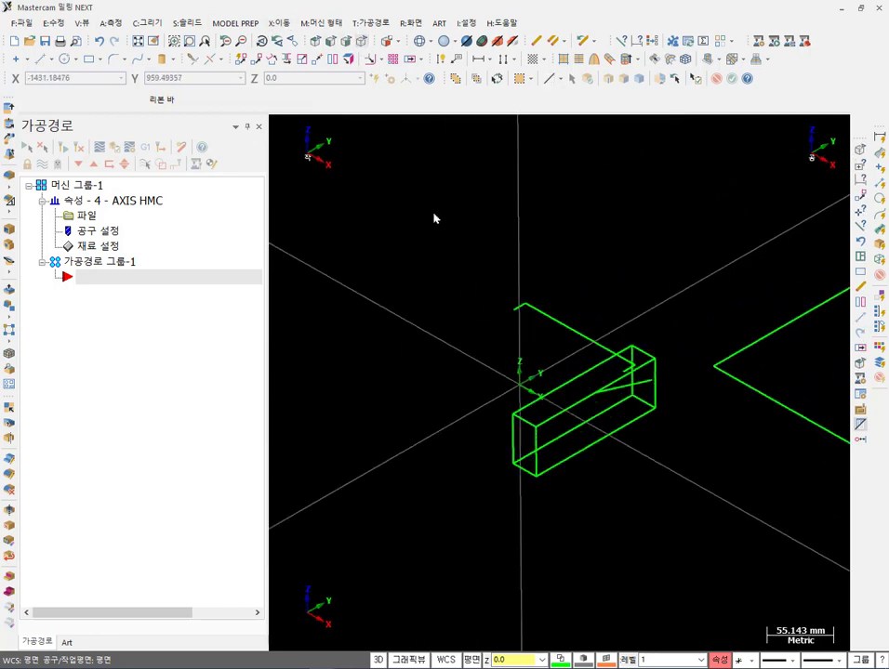
{"action": "scroll", "coordinate": [427, 306], "scroll_direction": "down", "scroll_amount": 4}
{"action": "scroll", "coordinate": [409, 288], "scroll_direction": "down", "scroll_amount": 2}
{"action": "left_click_drag", "start_coordinate": [423, 266], "coordinate": [809, 410]}
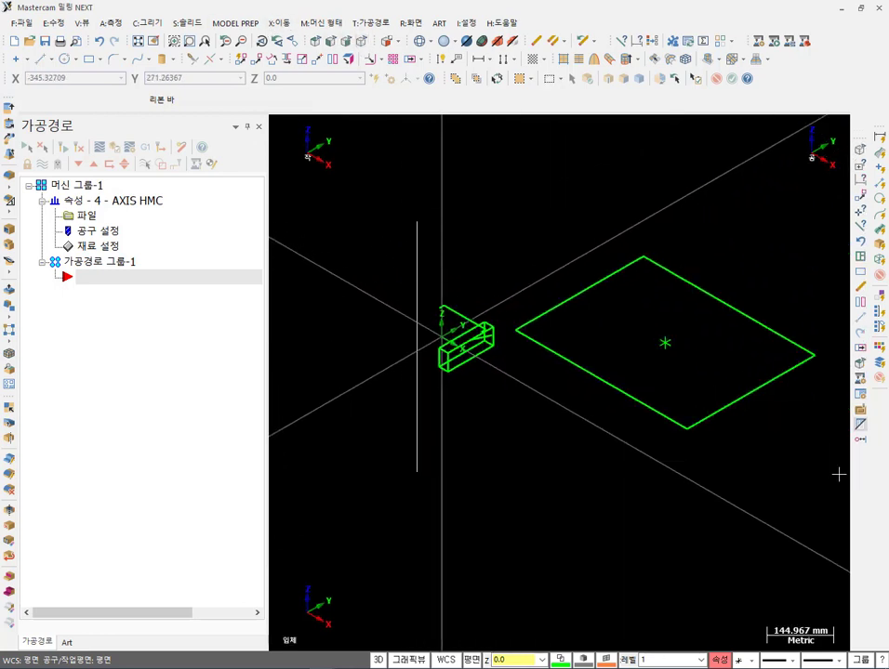
{"action": "key", "text": "Delete"}
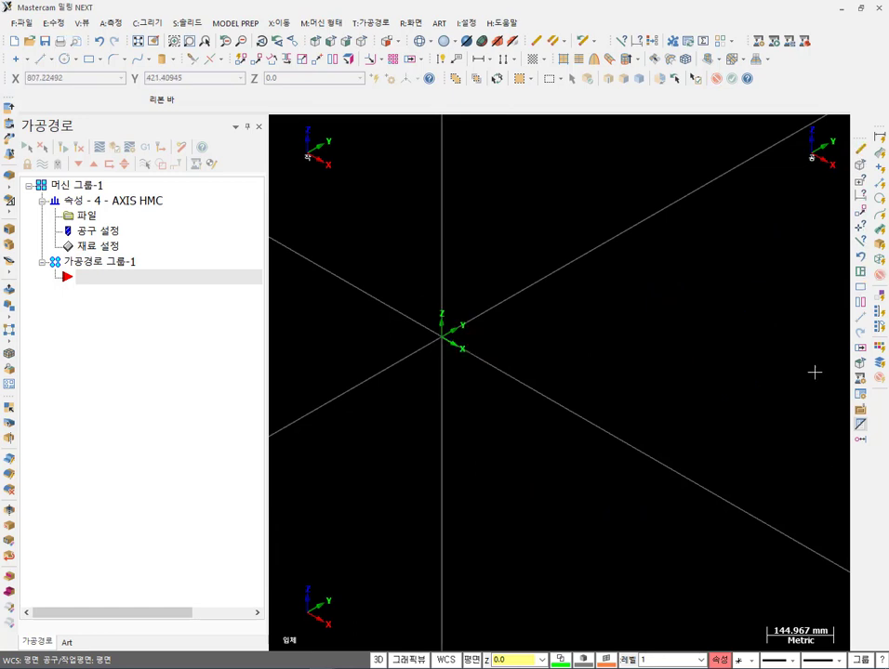
Create a solid primitive sphere (구) centered on the origin with a radius of 30 mm.
{"action": "left_click", "coordinate": [148, 23]}
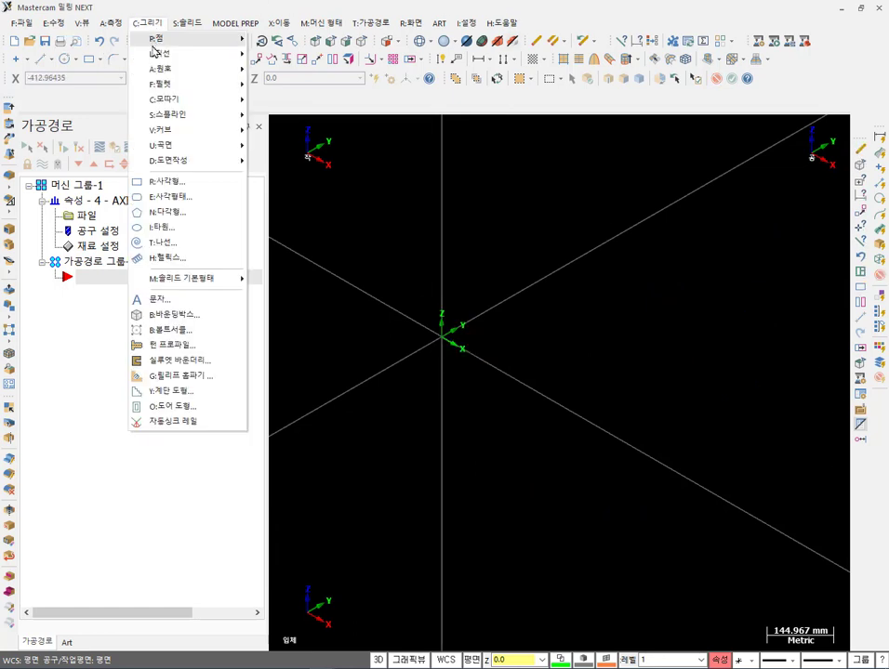
{"action": "mouse_move", "coordinate": [224, 280]}
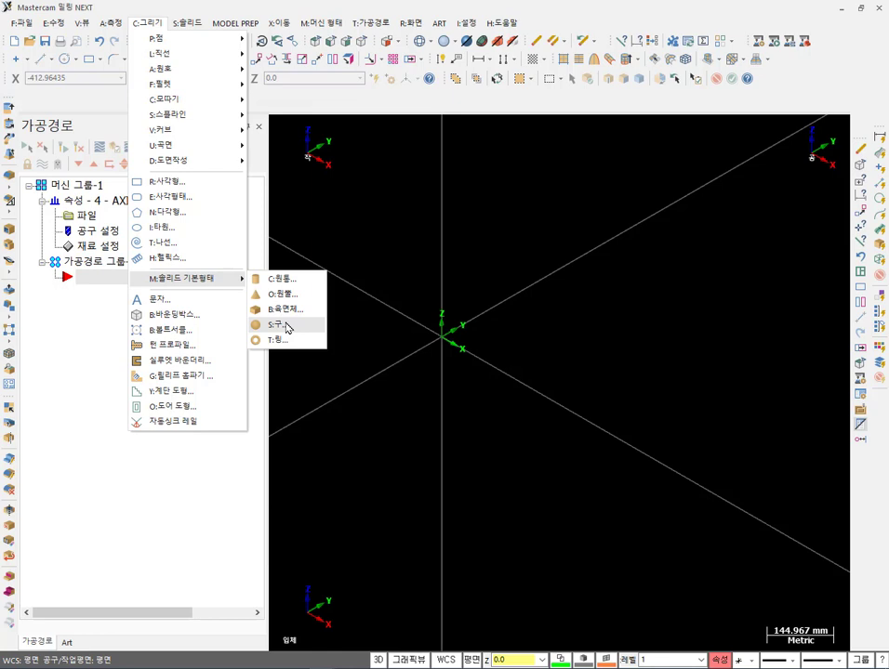
{"action": "left_click", "coordinate": [286, 325]}
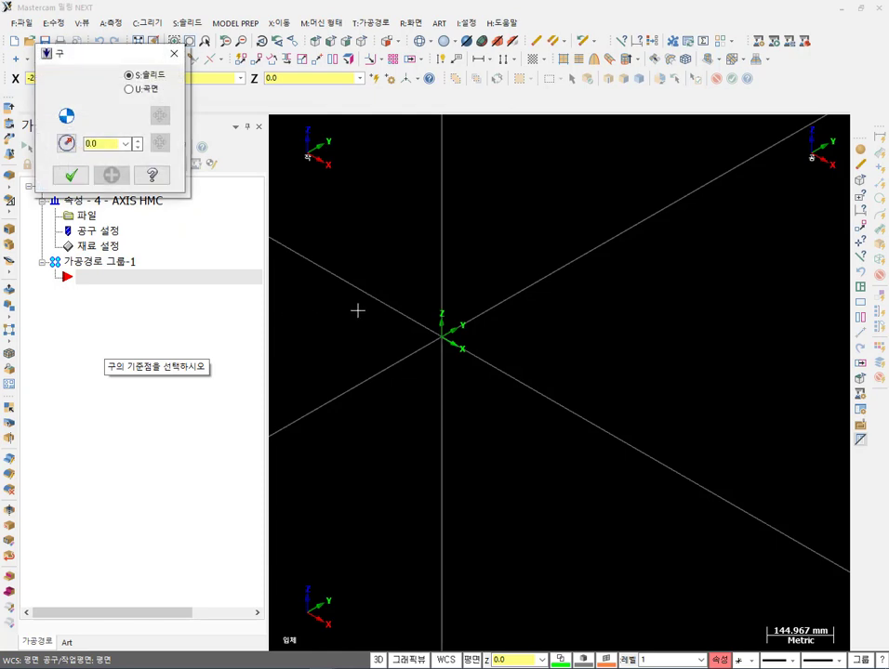
{"action": "left_click", "coordinate": [454, 343]}
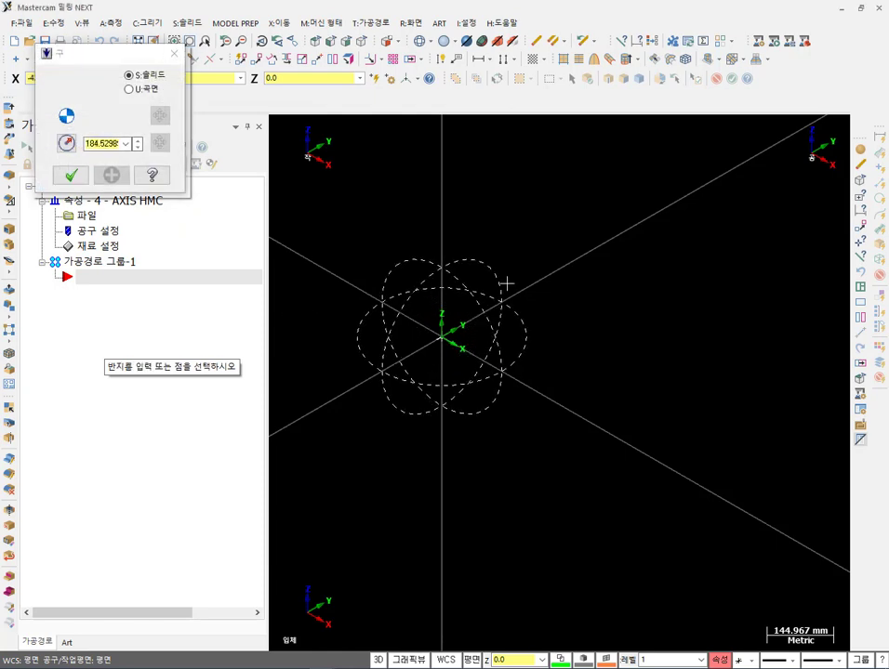
{"action": "left_click", "coordinate": [506, 284]}
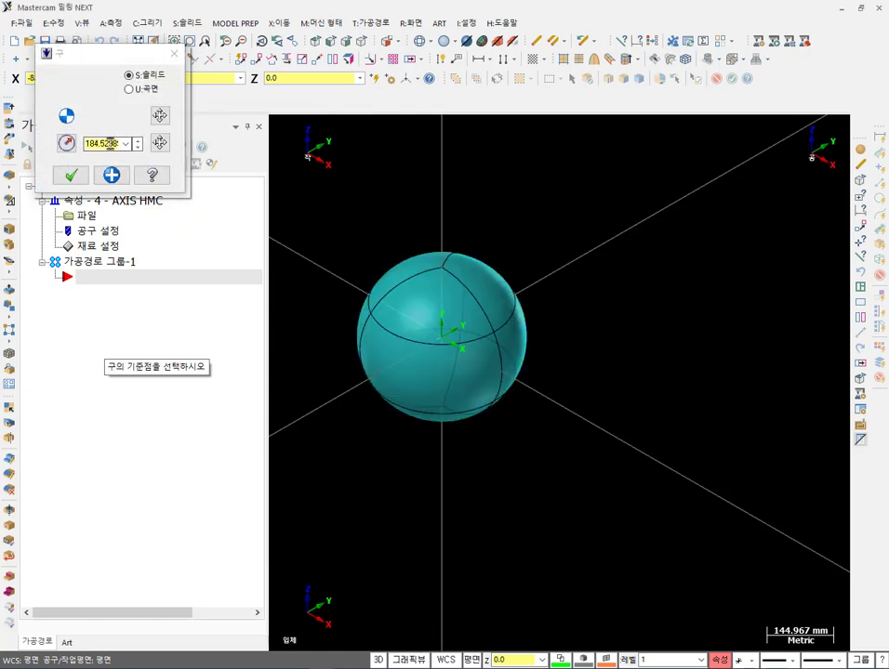
{"action": "double_click", "coordinate": [110, 144]}
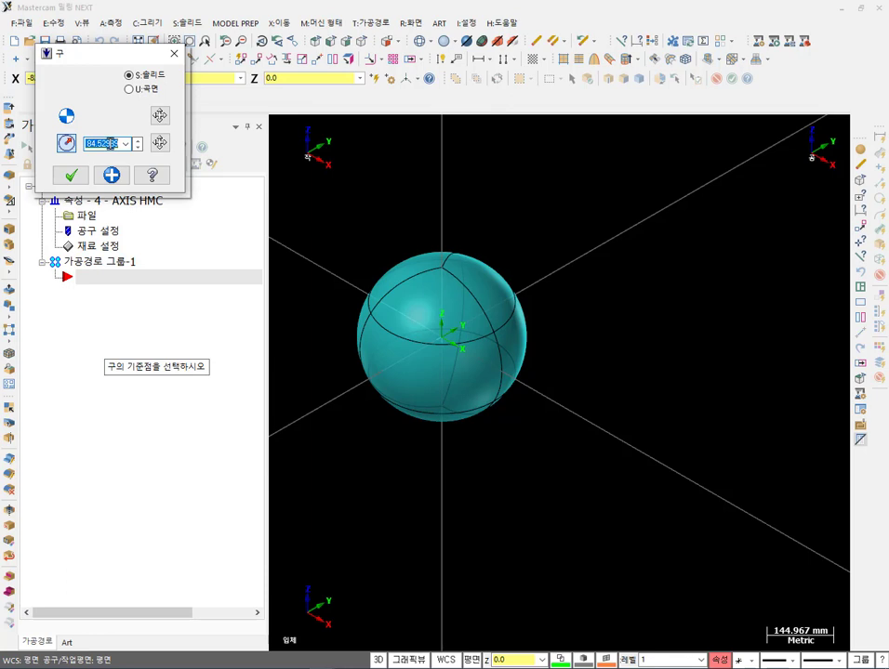
{"action": "type", "text": "30"}
{"action": "key", "text": "Return"}
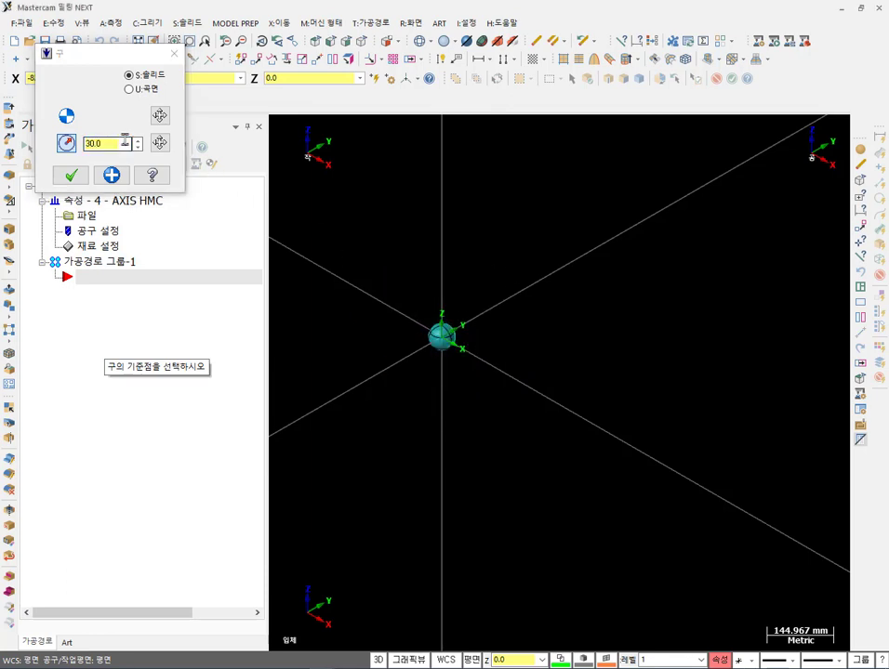
Switch the sphere from solid to surface (곡면) output, with the view fitted to it, and accept it.
{"action": "scroll", "coordinate": [125, 139], "scroll_direction": "up", "scroll_amount": 2}
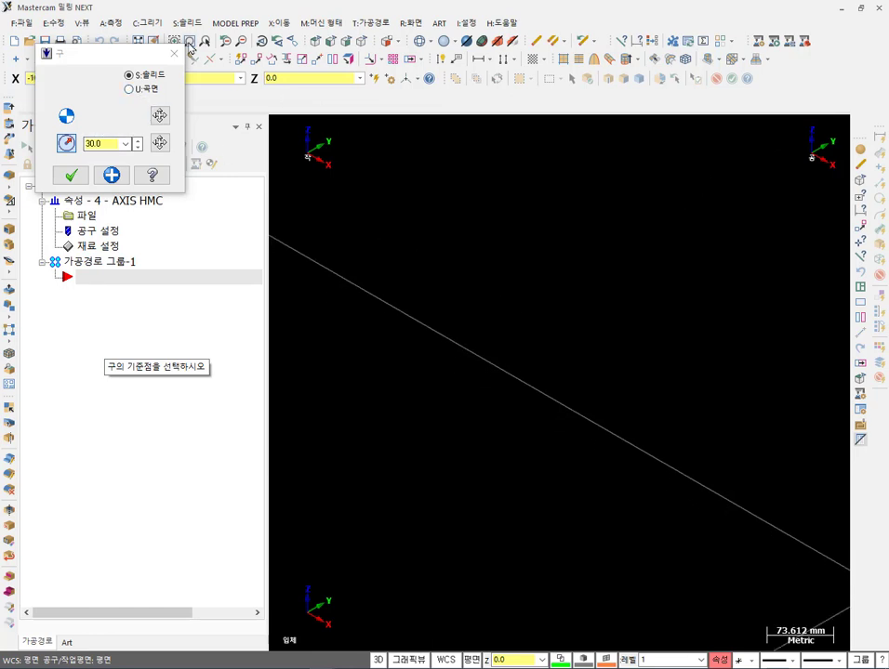
{"action": "left_click", "coordinate": [138, 41]}
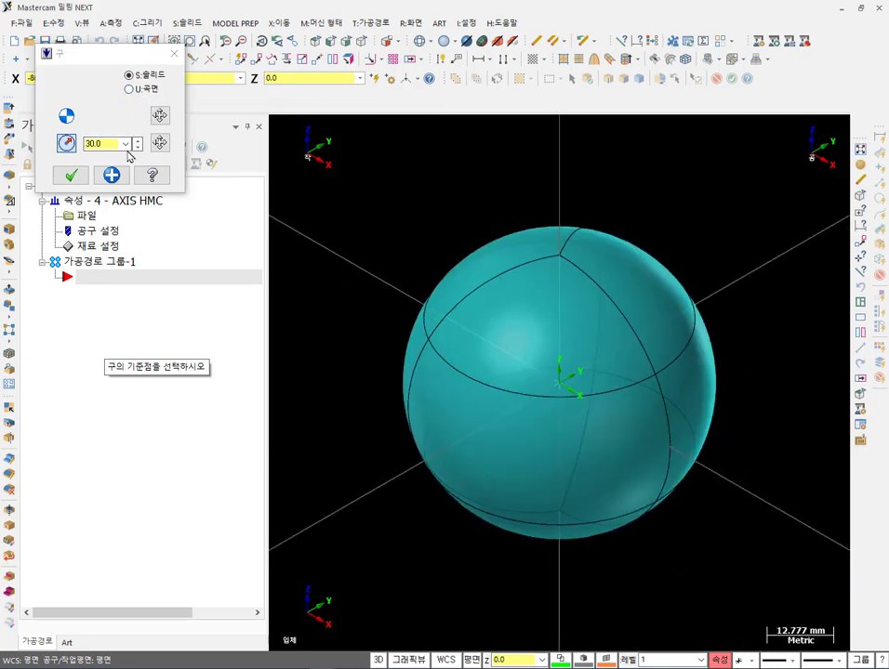
{"action": "left_click", "coordinate": [129, 89]}
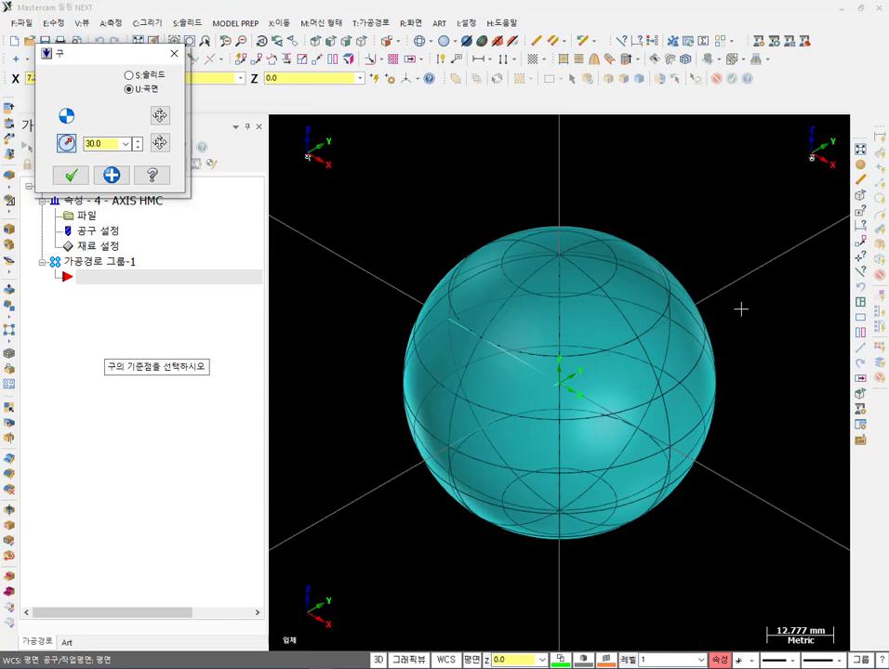
{"action": "left_click", "coordinate": [70, 175]}
Analyze the surface area (곡면 면적) of the sphere surface.
{"action": "scroll", "coordinate": [401, 193], "scroll_direction": "down", "scroll_amount": 2}
{"action": "middle_click_drag", "start_coordinate": [402, 192], "coordinate": [600, 150]}
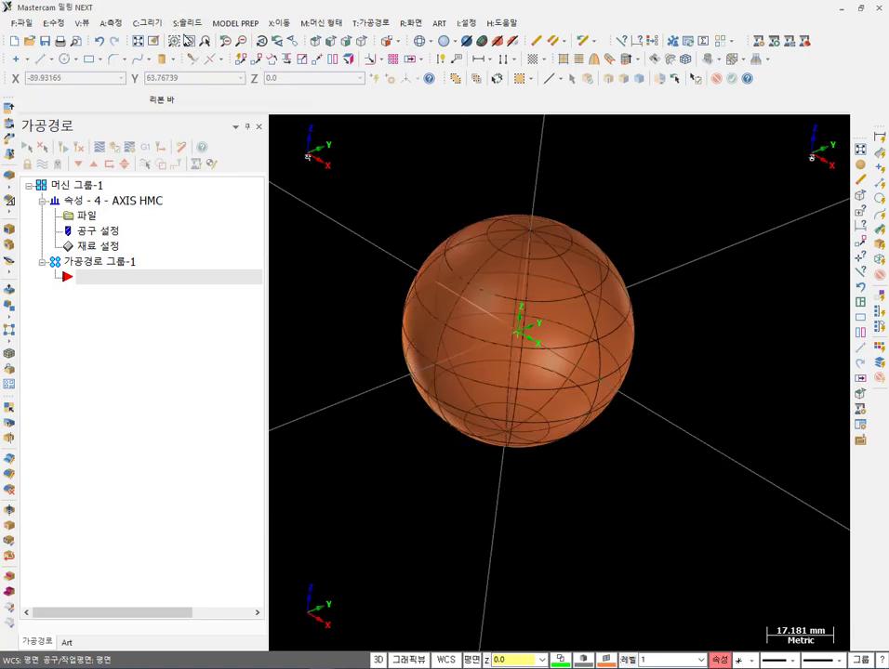
{"action": "left_click", "coordinate": [111, 23]}
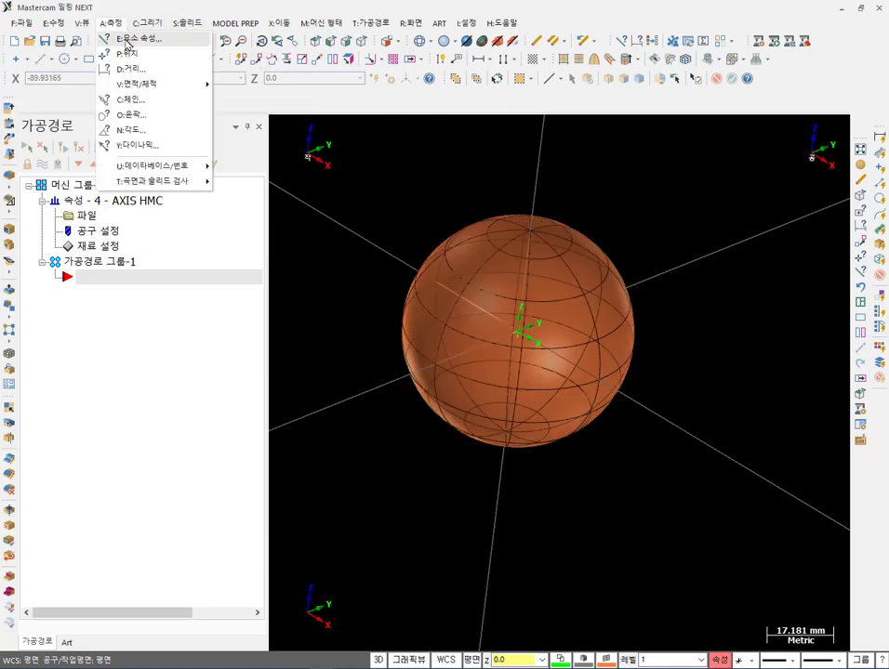
{"action": "mouse_move", "coordinate": [171, 89]}
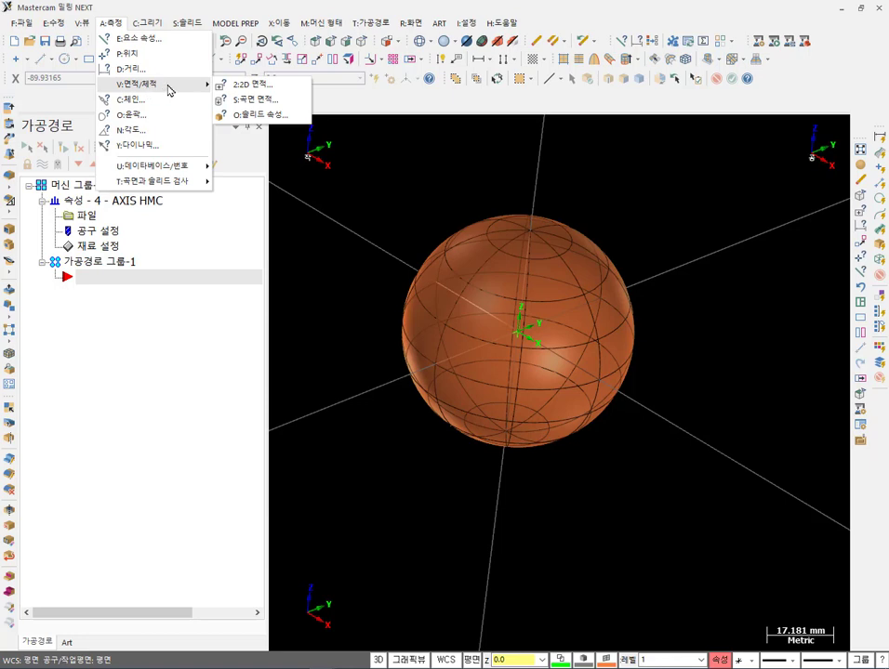
{"action": "left_click", "coordinate": [243, 98]}
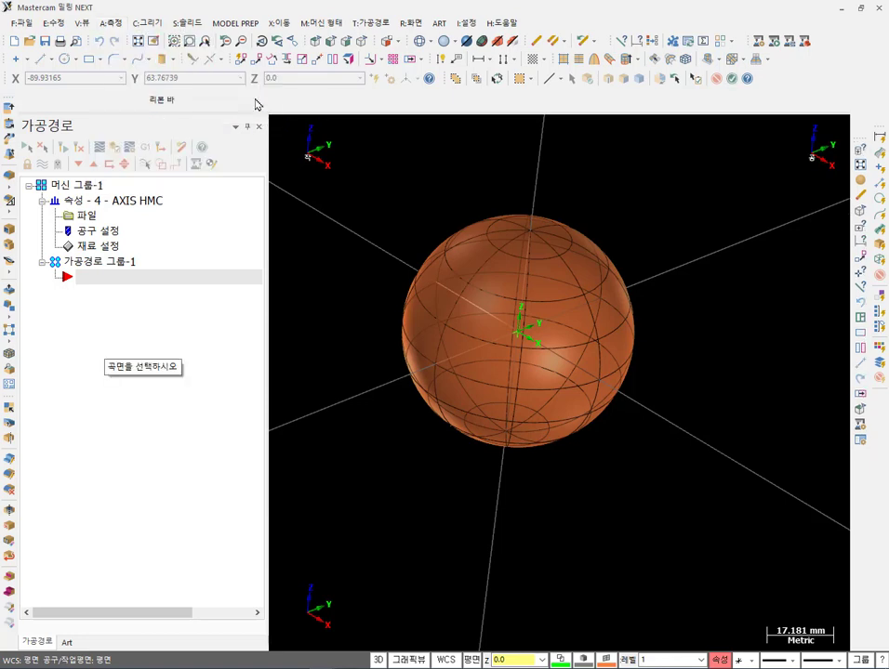
{"action": "left_click", "coordinate": [500, 300]}
{"action": "left_click", "coordinate": [732, 79]}
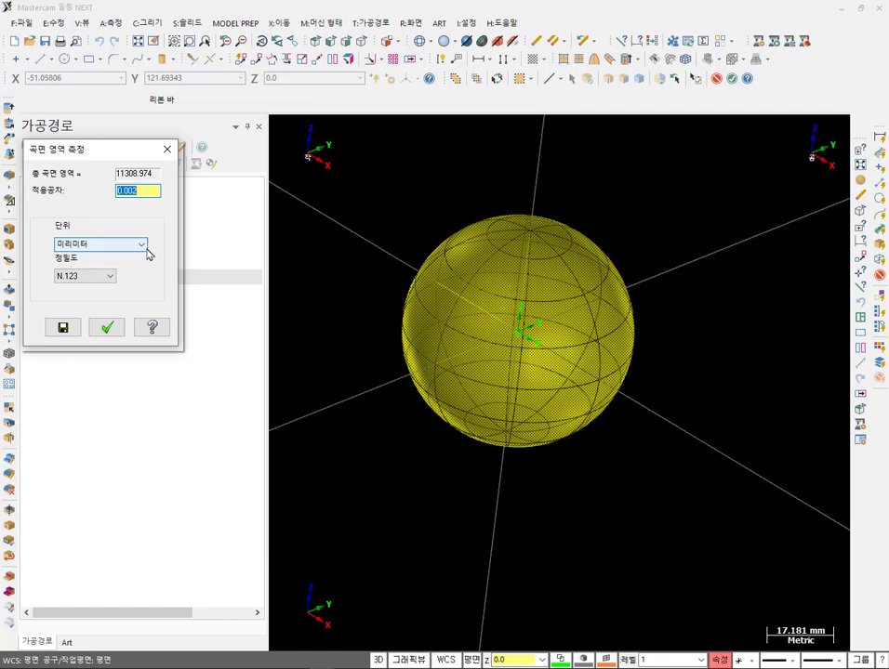
Accept and close the surface area analysis of the sphere.
{"action": "left_click", "coordinate": [110, 329]}
{"action": "scroll", "coordinate": [661, 317], "scroll_direction": "up", "scroll_amount": 2}
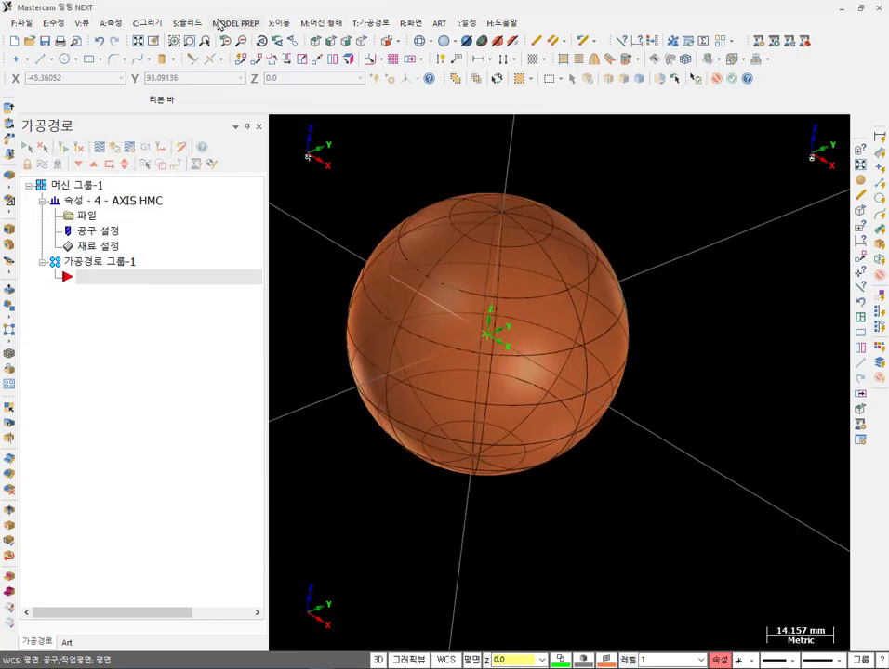
{"action": "left_click", "coordinate": [120, 25]}
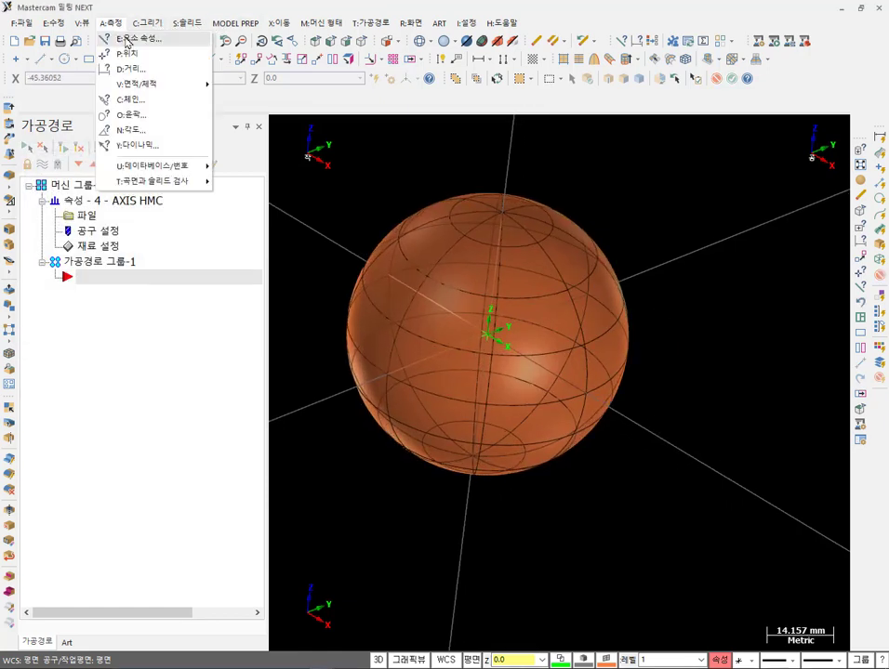
{"action": "mouse_move", "coordinate": [146, 89]}
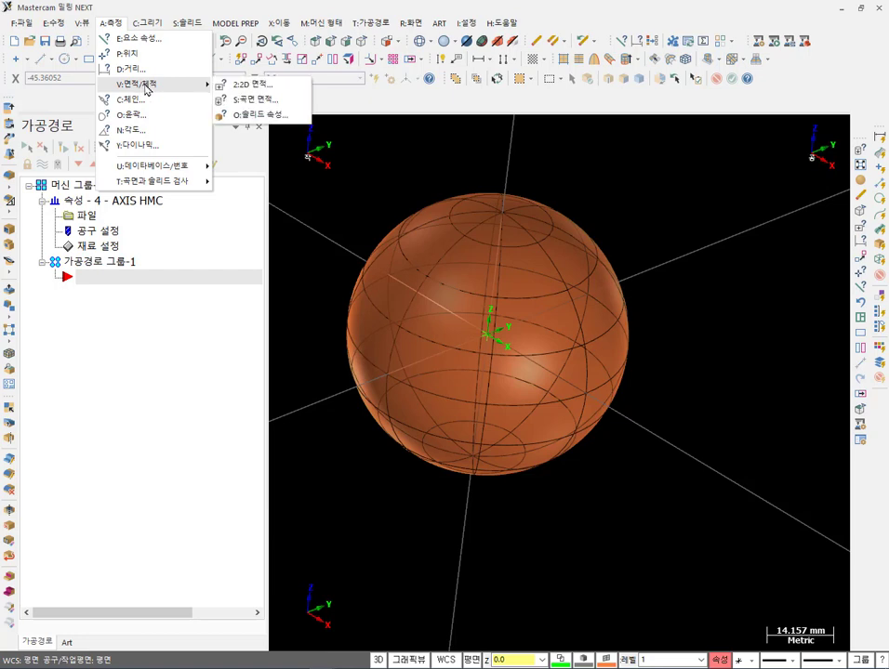
{"action": "left_click", "coordinate": [261, 115]}
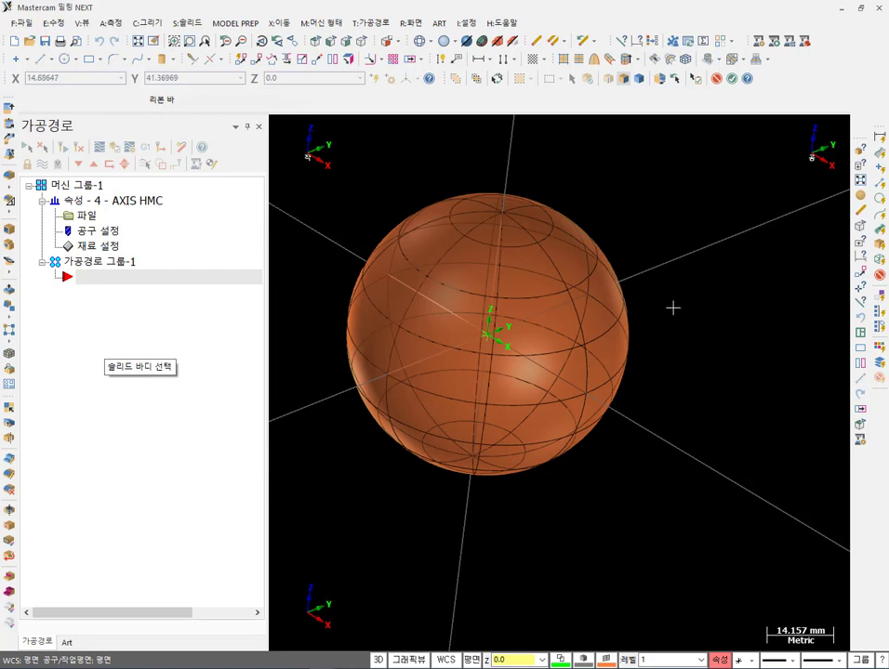
{"action": "scroll", "coordinate": [474, 233], "scroll_direction": "down", "scroll_amount": 3}
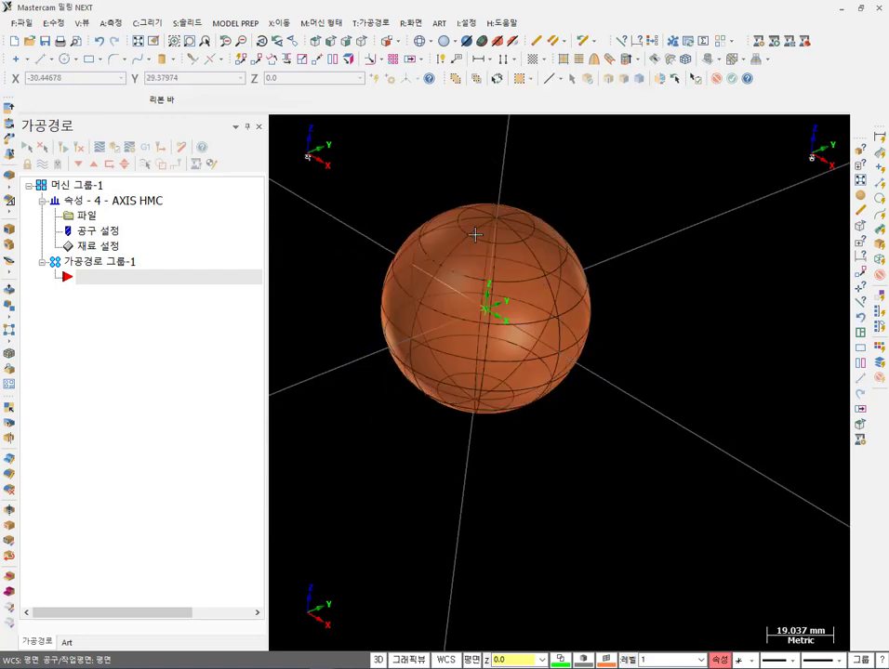
Place a second primitive sphere (구) beside the first along the positive X side, with a radius of about 33 mm.
{"action": "left_click", "coordinate": [147, 22]}
{"action": "mouse_move", "coordinate": [180, 283]}
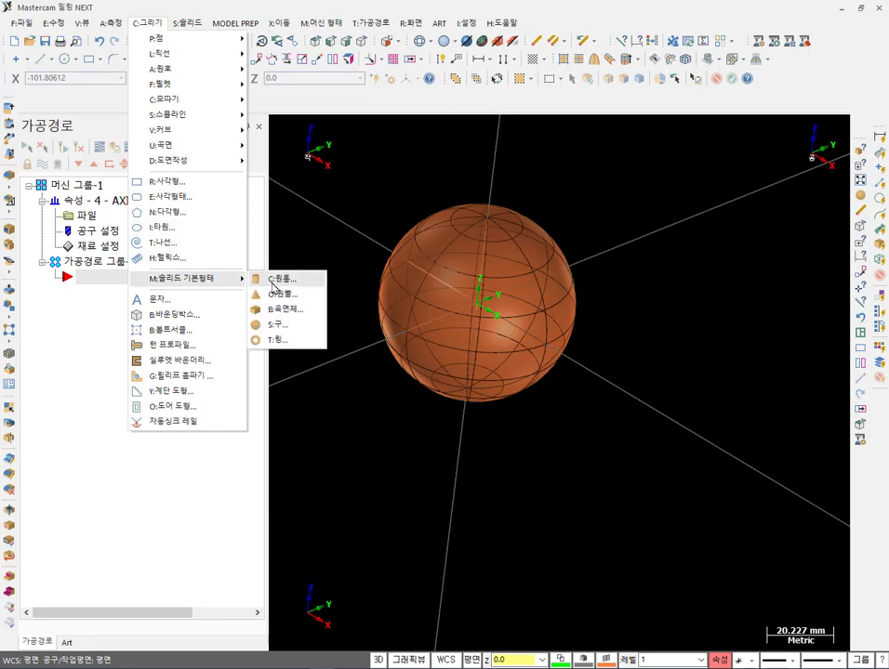
{"action": "left_click", "coordinate": [286, 325]}
{"action": "left_click", "coordinate": [684, 400]}
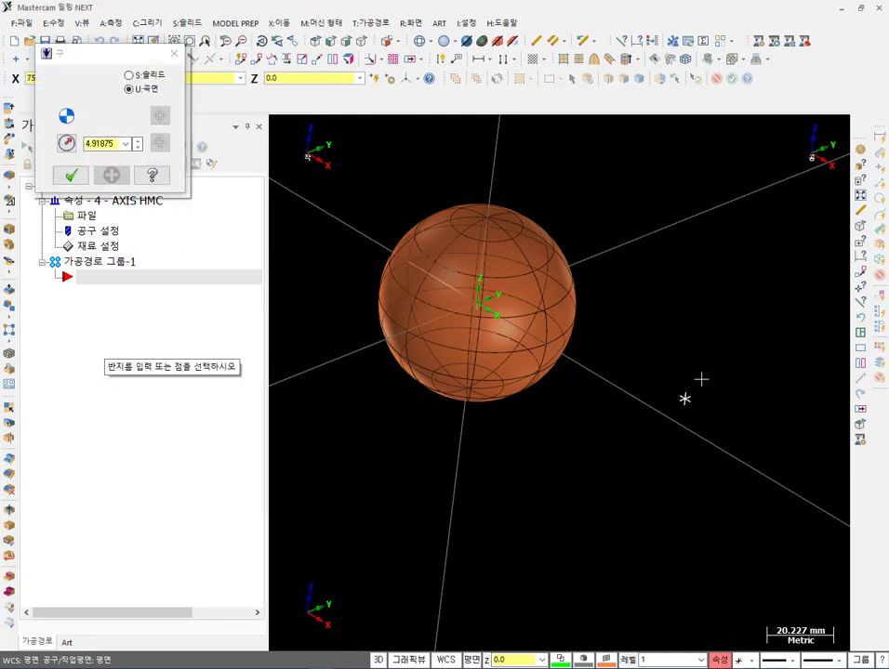
{"action": "left_click", "coordinate": [744, 313]}
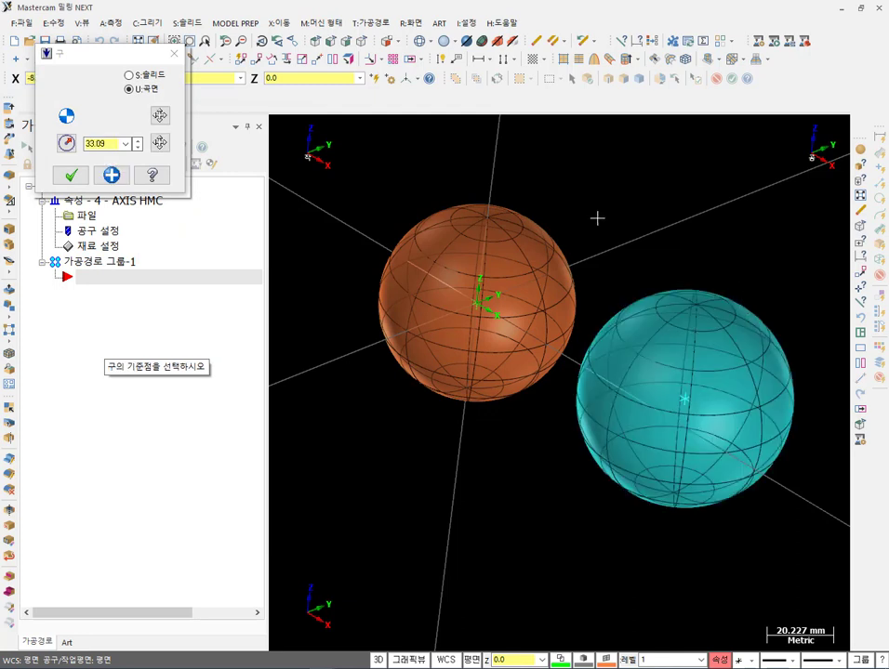
Switch the second sphere to solid (솔리드) output, set its radius to 30 mm and accept it.
{"action": "left_click", "coordinate": [129, 75]}
{"action": "double_click", "coordinate": [90, 143]}
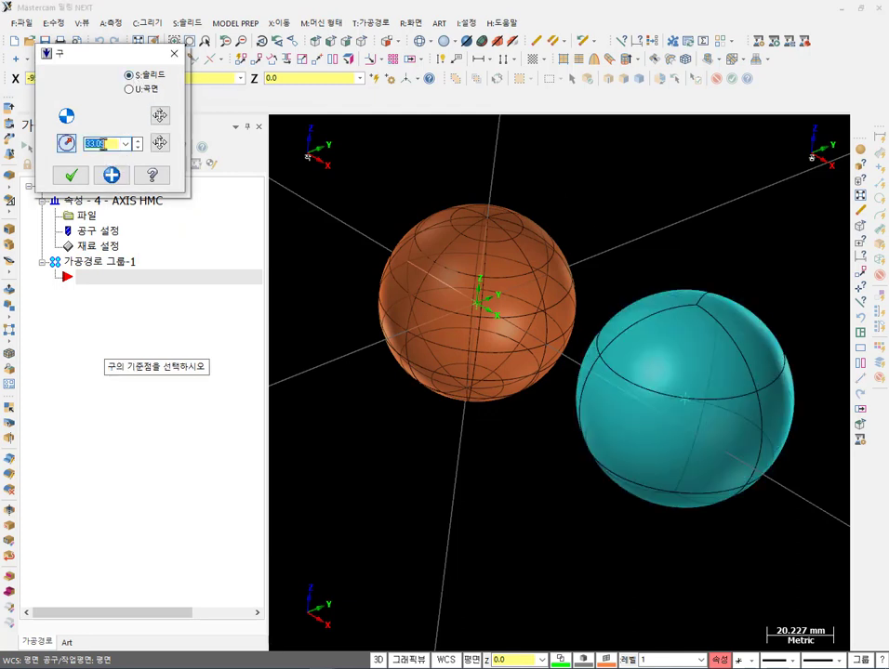
{"action": "type", "text": "30"}
{"action": "key", "text": "Return"}
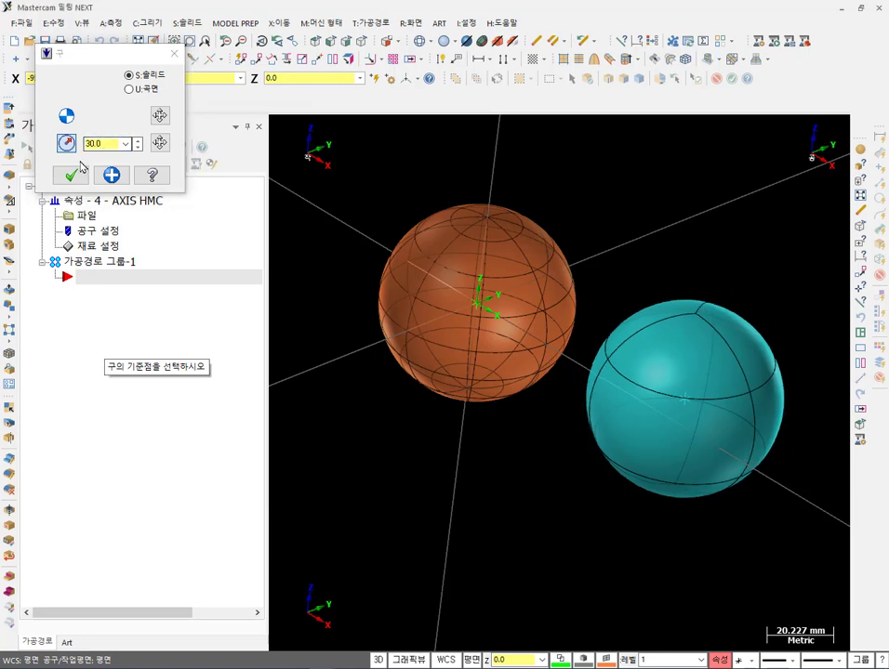
{"action": "left_click", "coordinate": [70, 175]}
{"action": "scroll", "coordinate": [367, 252], "scroll_direction": "down", "scroll_amount": 2}
{"action": "scroll", "coordinate": [502, 271], "scroll_direction": "up", "scroll_amount": 3}
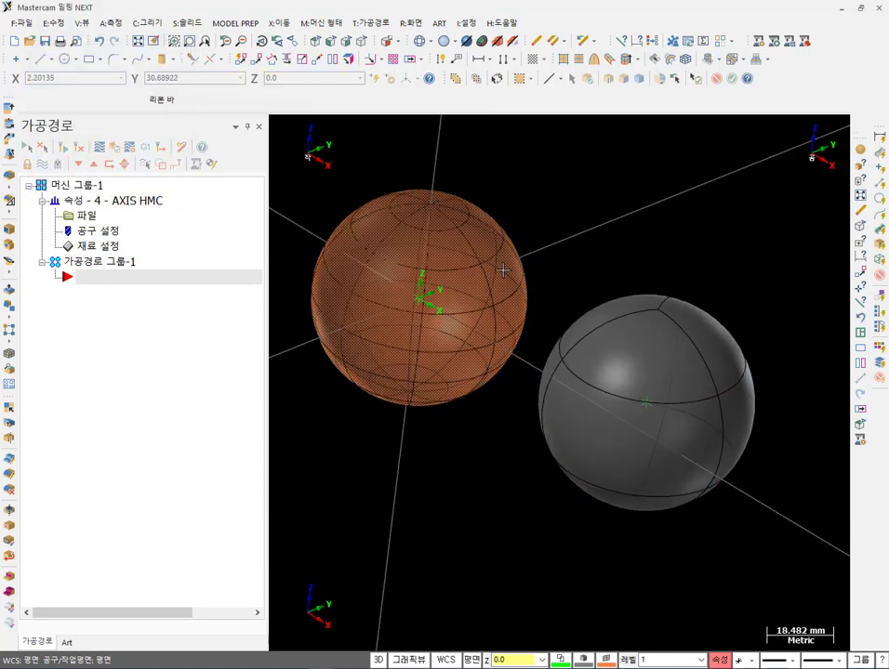
Compare the surface sphere with the solid sphere in wireframe display, and return to shaded display.
{"action": "mouse_move", "coordinate": [516, 258]}
{"action": "middle_mouse_down"}
{"action": "mouse_move", "coordinate": [587, 231]}
{"action": "mouse_move", "coordinate": [595, 239]}
{"action": "mouse_move", "coordinate": [587, 273]}
{"action": "mouse_move", "coordinate": [574, 258]}
{"action": "middle_mouse_up"}
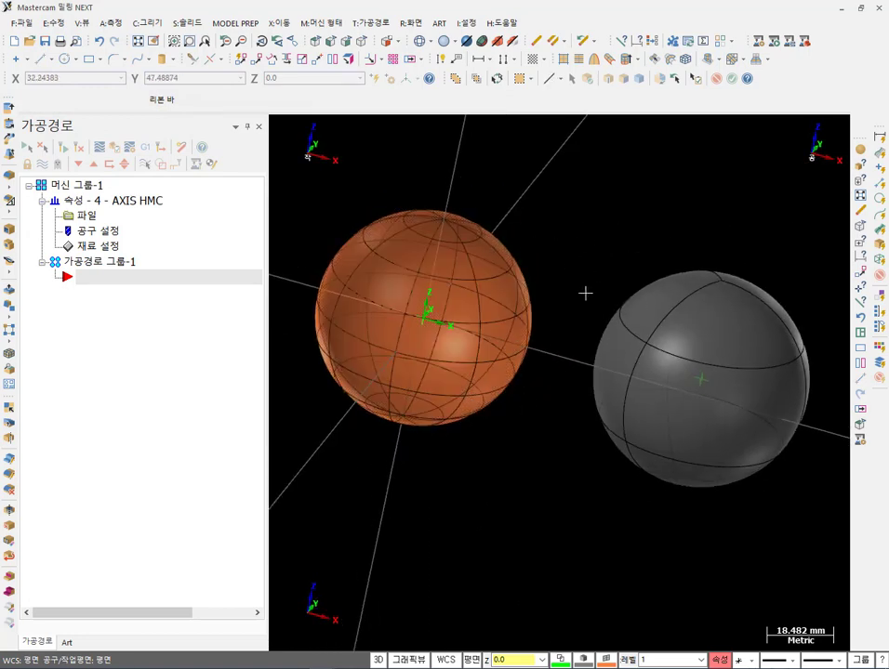
{"action": "scroll", "coordinate": [509, 459], "scroll_direction": "down", "scroll_amount": 2}
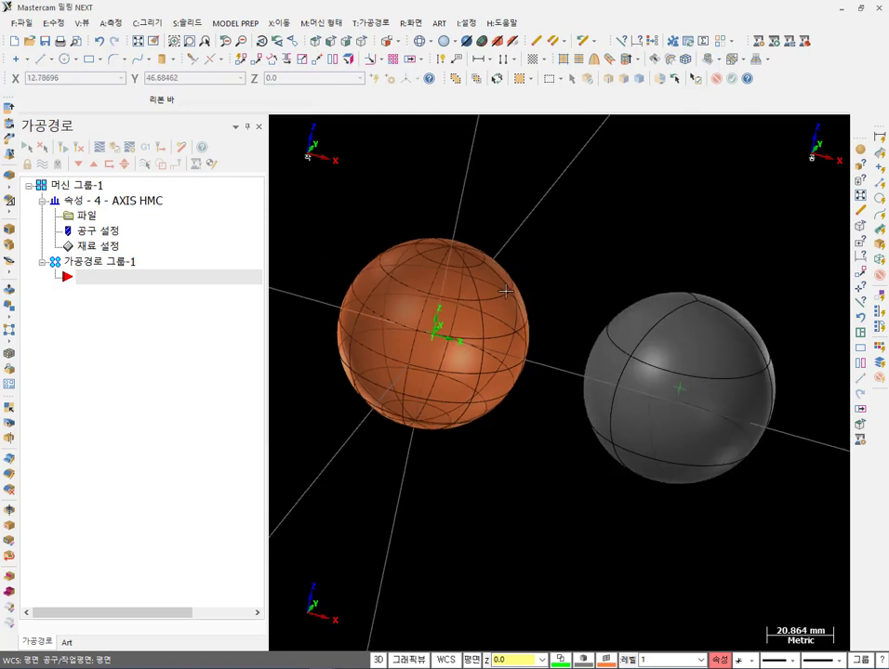
{"action": "left_click", "coordinate": [421, 43]}
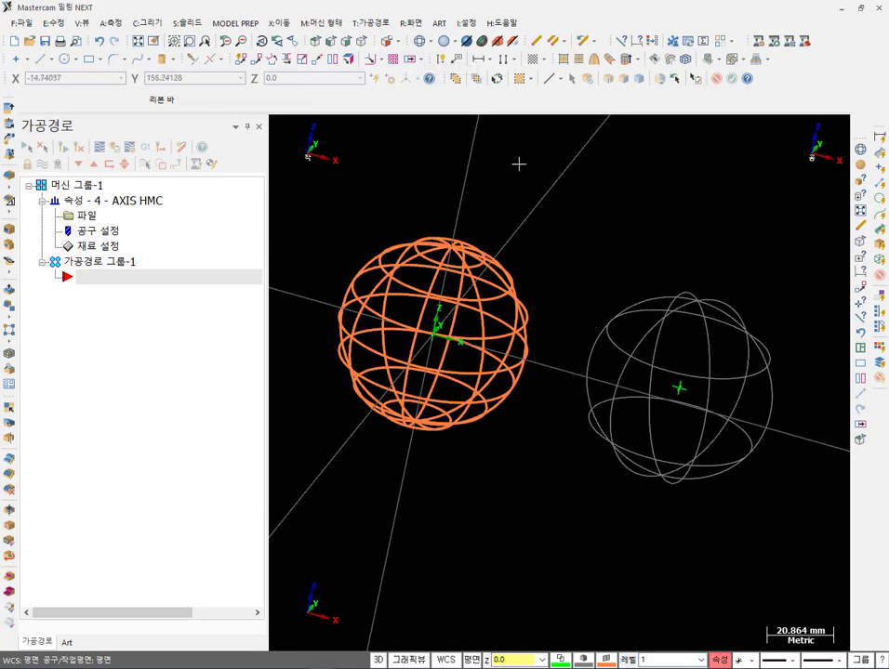
{"action": "middle_click_drag", "start_coordinate": [569, 202], "coordinate": [613, 266]}
{"action": "scroll", "coordinate": [730, 434], "scroll_direction": "up", "scroll_amount": 3}
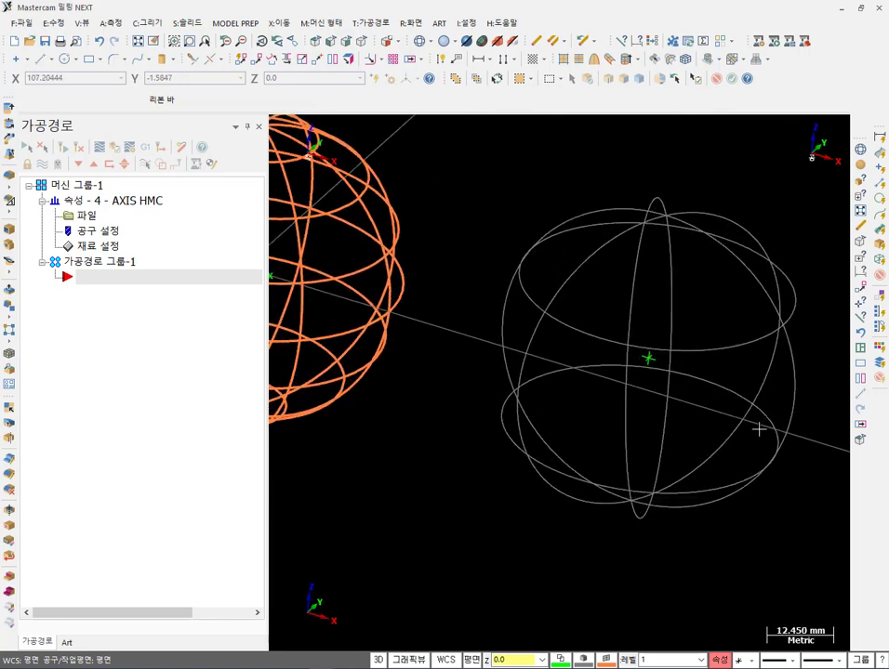
{"action": "scroll", "coordinate": [659, 297], "scroll_direction": "down", "scroll_amount": 2}
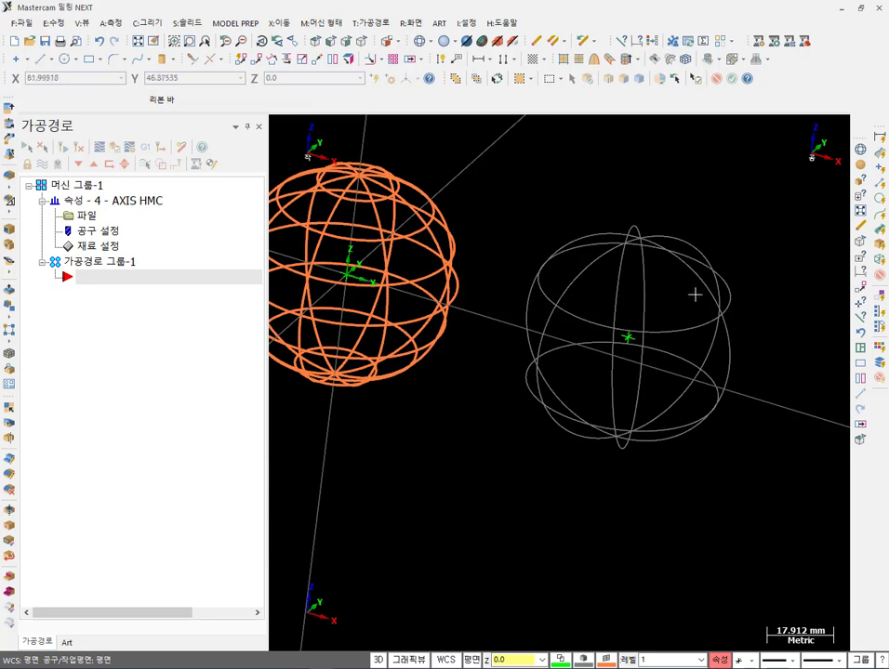
{"action": "scroll", "coordinate": [697, 290], "scroll_direction": "down", "scroll_amount": 1}
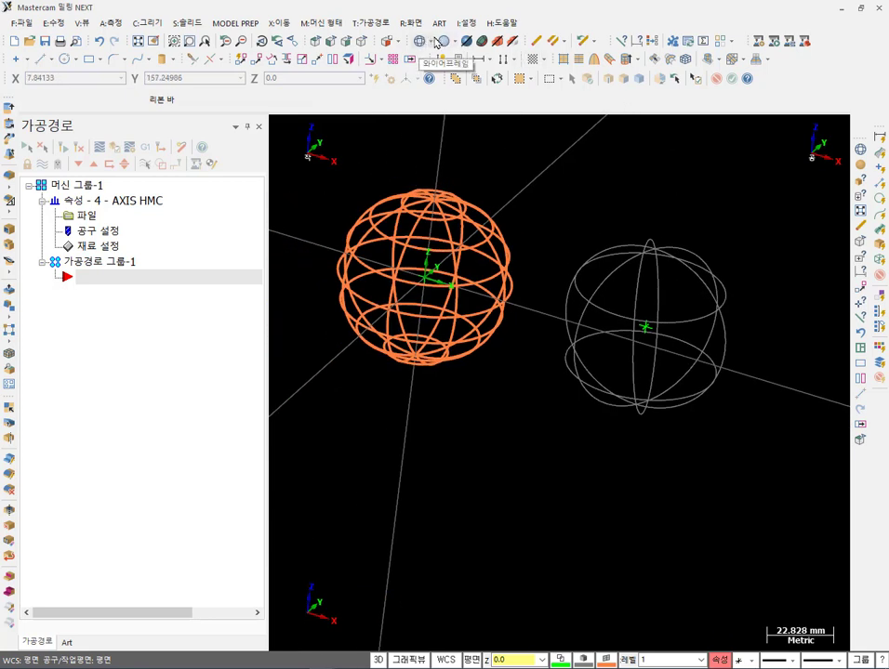
{"action": "left_click", "coordinate": [465, 41]}
{"action": "scroll", "coordinate": [691, 254], "scroll_direction": "up", "scroll_amount": 1}
{"action": "scroll", "coordinate": [691, 254], "scroll_direction": "down", "scroll_amount": 1}
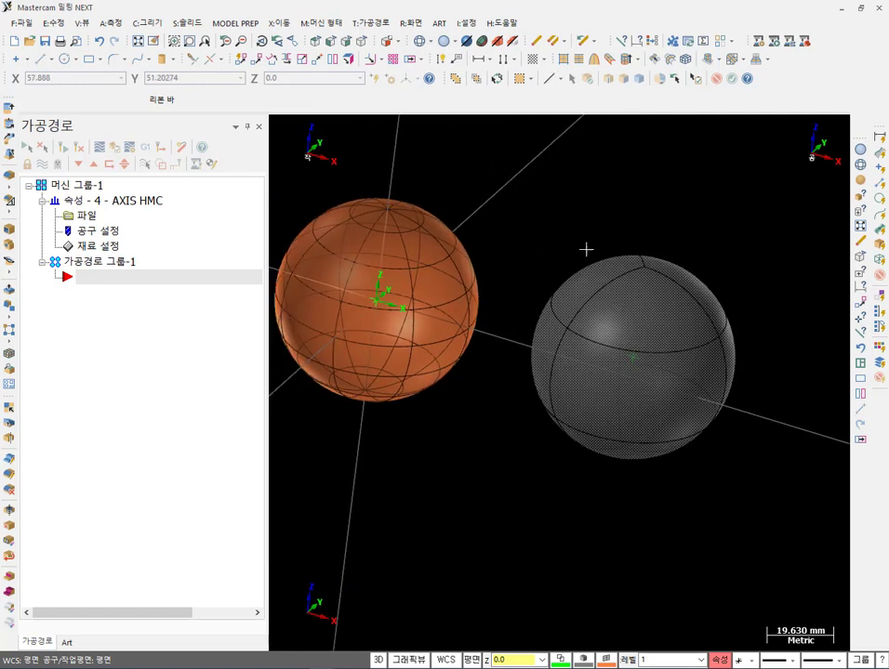
Analyze the solid properties (솔리드 속성) of the second sphere.
{"action": "left_click", "coordinate": [110, 25]}
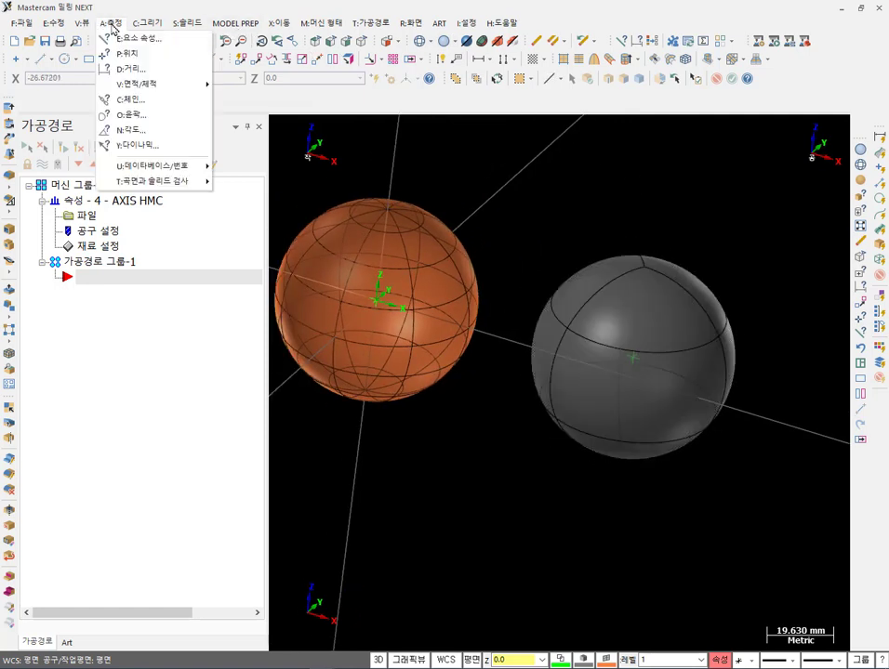
{"action": "mouse_move", "coordinate": [149, 88]}
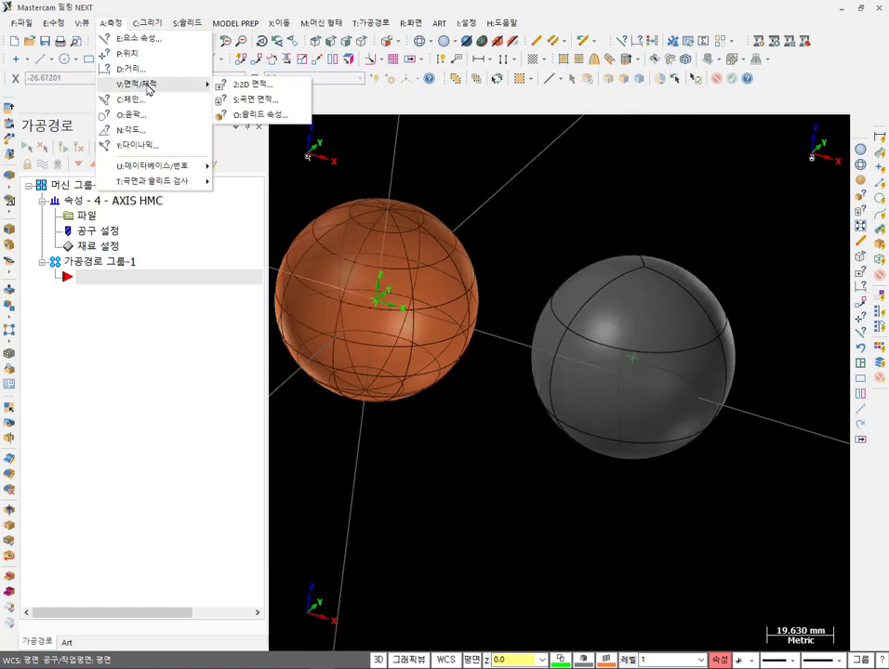
{"action": "left_click", "coordinate": [257, 114]}
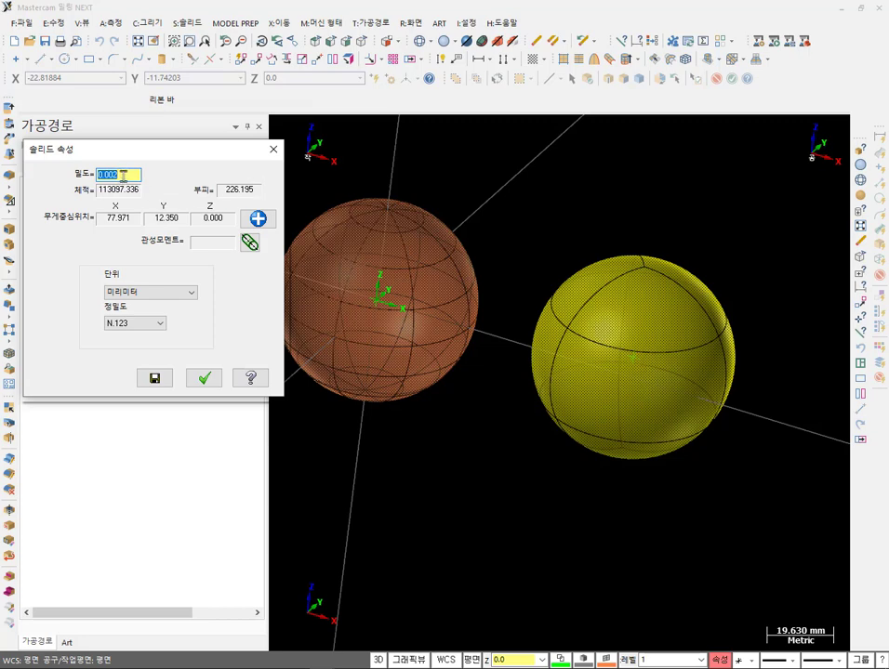
Try a density (밀도) of 1 and one of 0.7 in the solid properties, and close the analysis.
{"action": "type", "text": "1"}
{"action": "key", "text": "Return"}
{"action": "type", "text": "0.7"}
{"action": "key", "text": "Return"}
{"action": "left_click", "coordinate": [128, 175]}
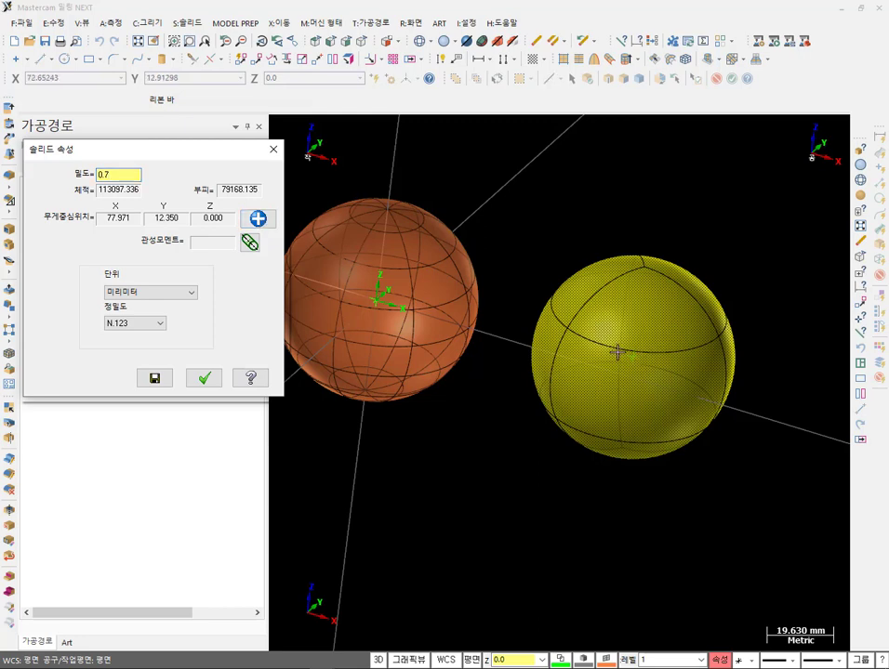
{"action": "left_click", "coordinate": [204, 377]}
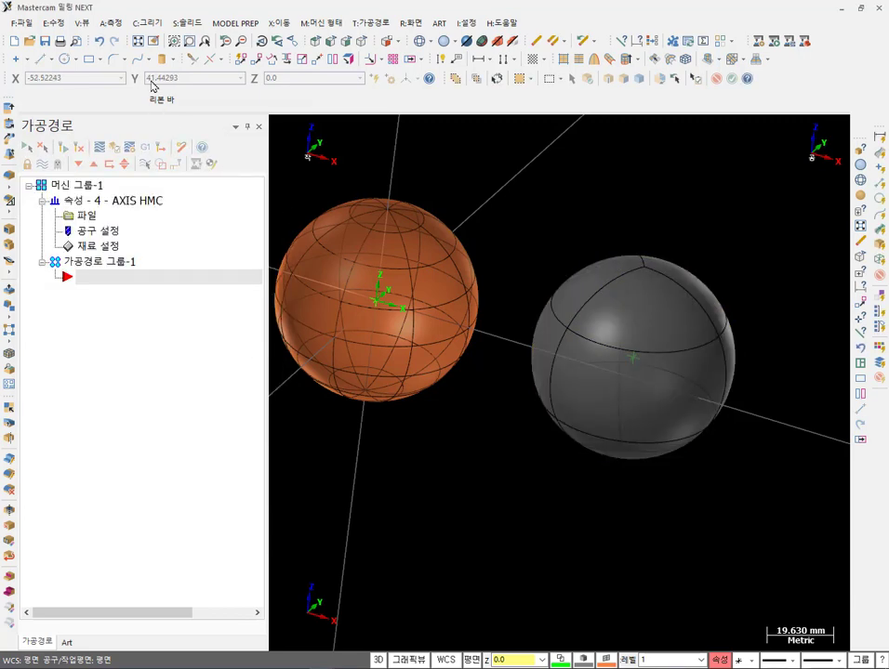
{"action": "left_click", "coordinate": [110, 22]}
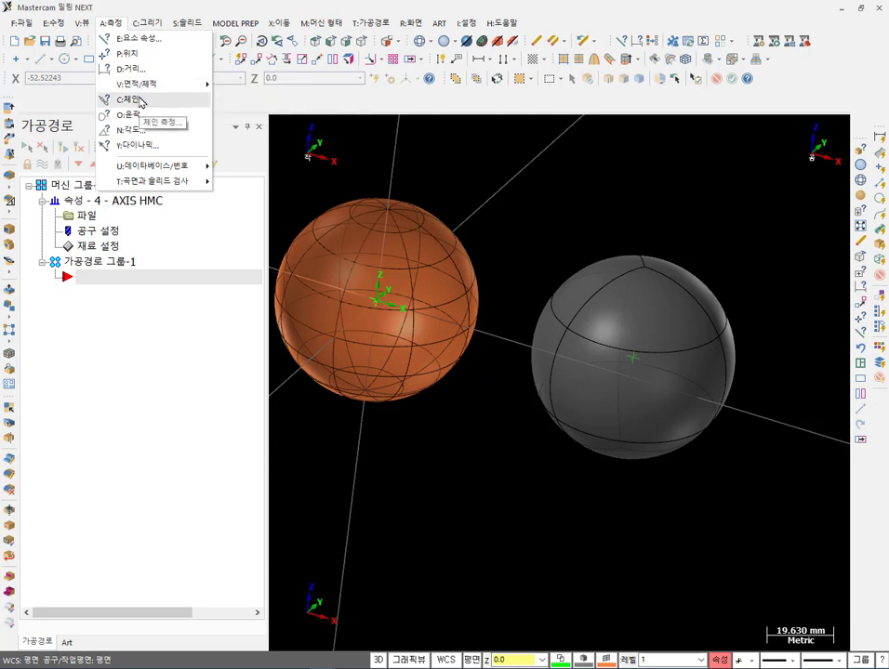
{"action": "left_click", "coordinate": [556, 224]}
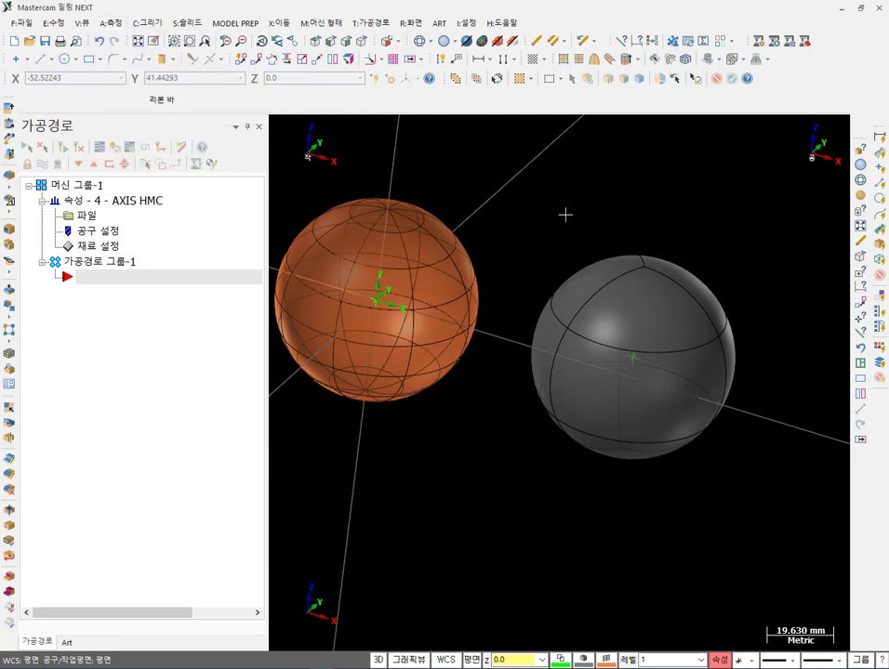
Draw a rectangle about 112 mm wide and 146 mm high above the two spheres in the top view.
{"action": "scroll", "coordinate": [488, 427], "scroll_direction": "down", "scroll_amount": 3}
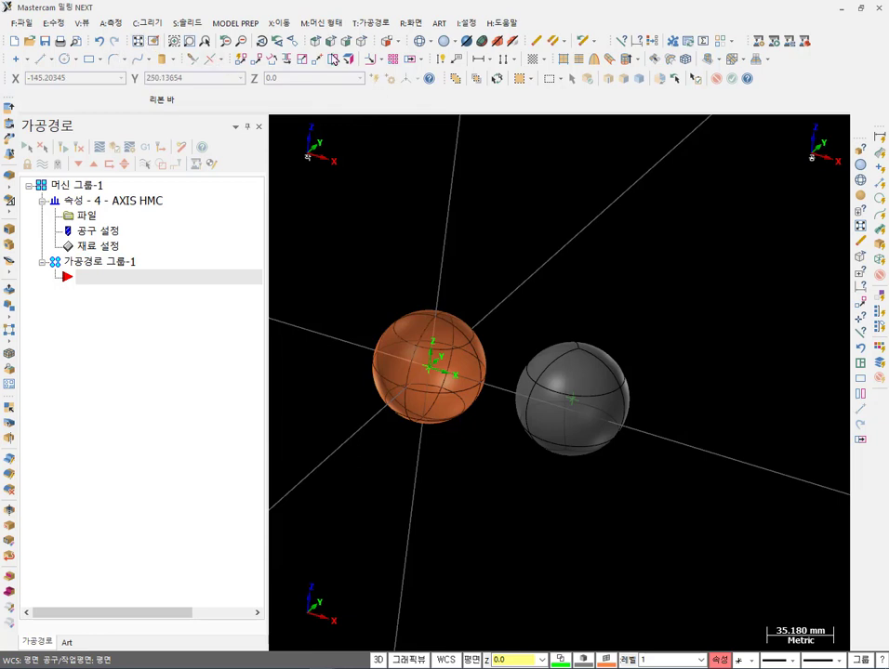
{"action": "key", "text": "alt+1"}
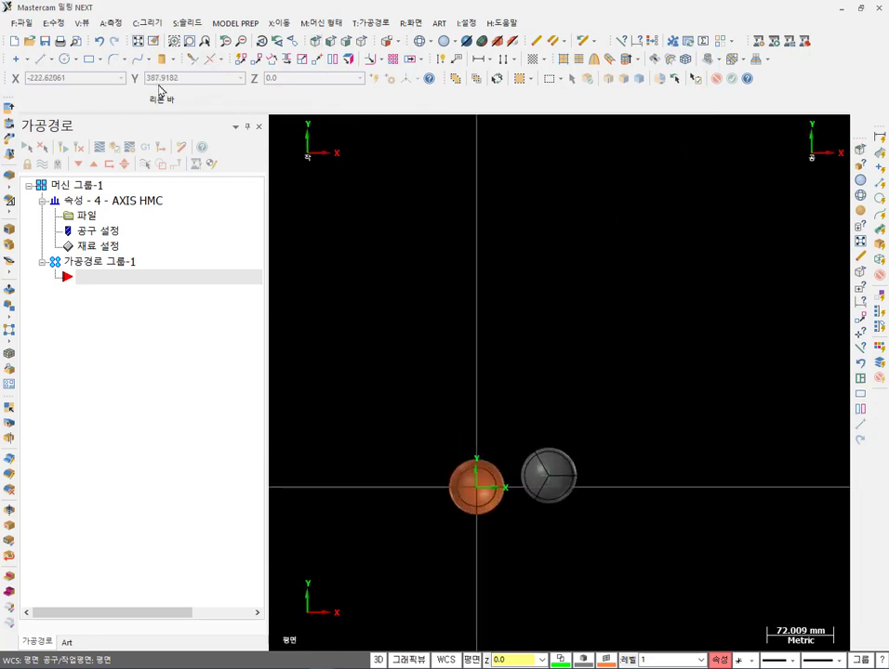
{"action": "left_click", "coordinate": [89, 59]}
{"action": "left_click", "coordinate": [448, 417]}
{"action": "left_click", "coordinate": [551, 283]}
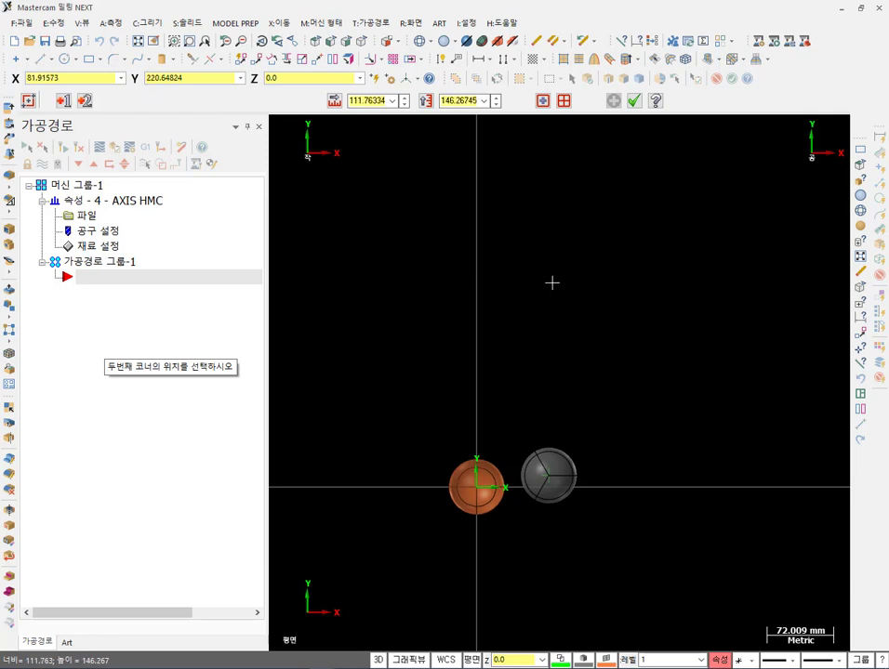
{"action": "left_click", "coordinate": [634, 100]}
{"action": "scroll", "coordinate": [479, 379], "scroll_direction": "up", "scroll_amount": 2}
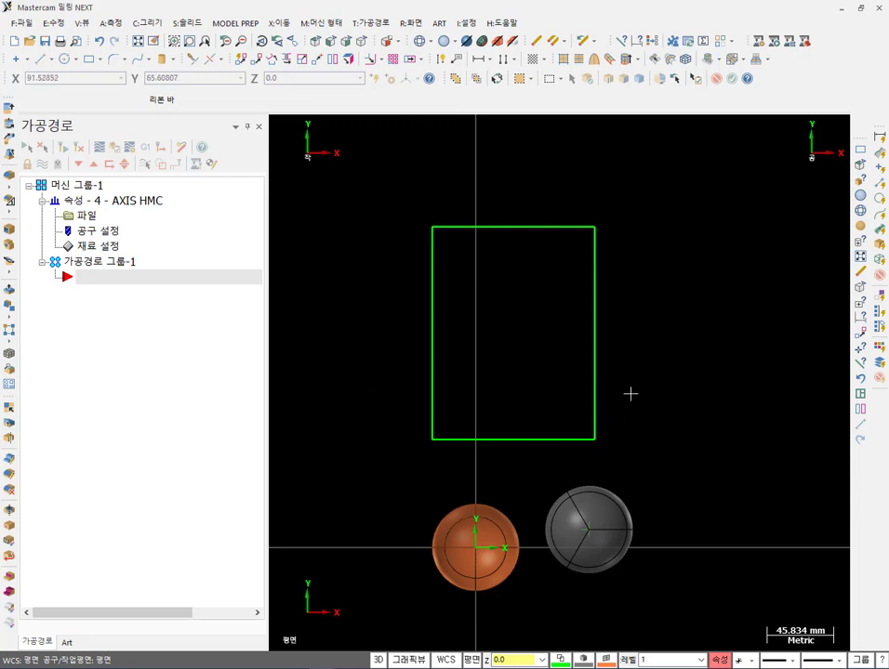
Run a chain analysis (체인측정) on the rectangle with the default options, and close the report after reviewing it.
{"action": "left_click", "coordinate": [111, 22]}
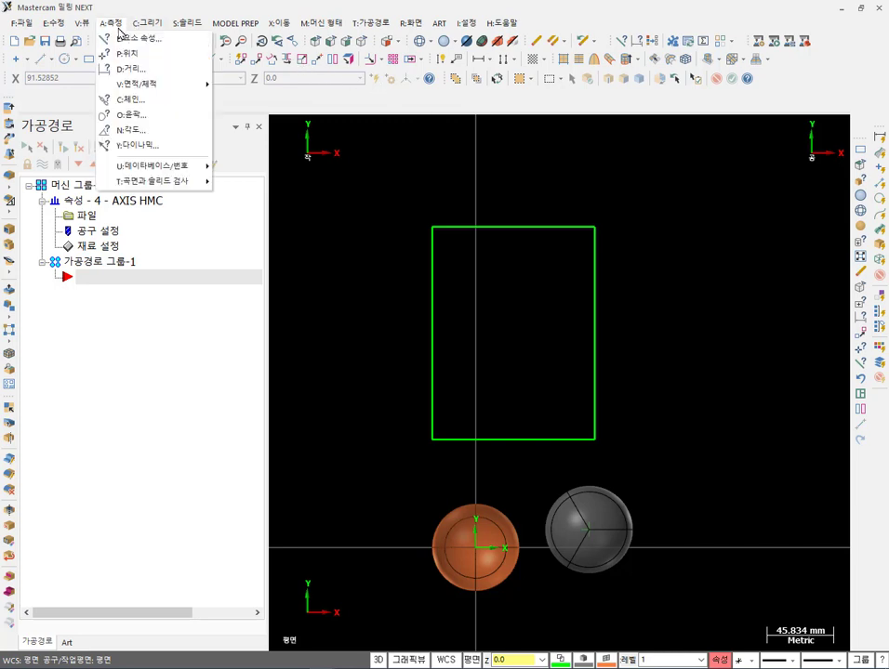
{"action": "left_click", "coordinate": [135, 98]}
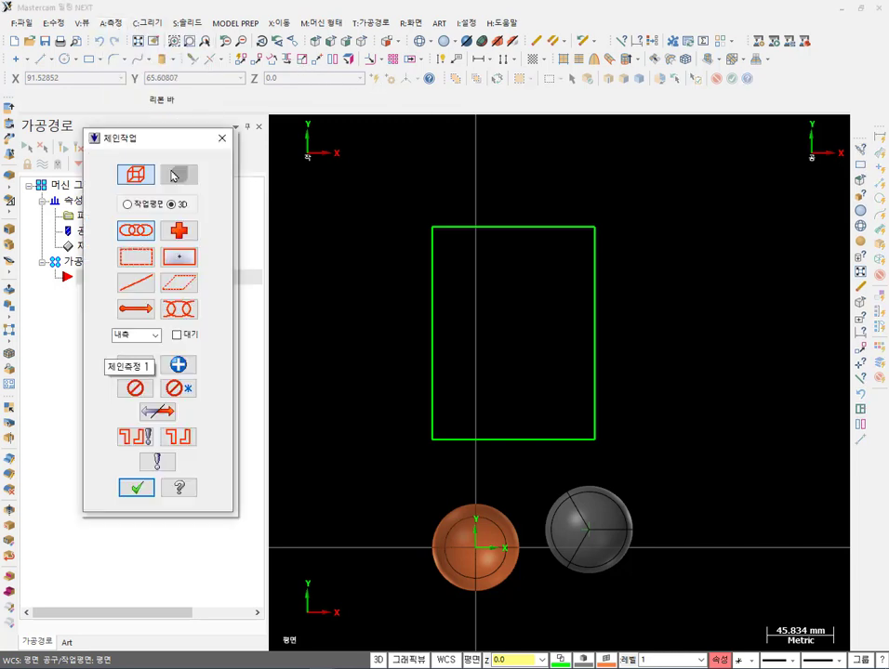
{"action": "left_click", "coordinate": [432, 394]}
{"action": "left_click", "coordinate": [139, 487]}
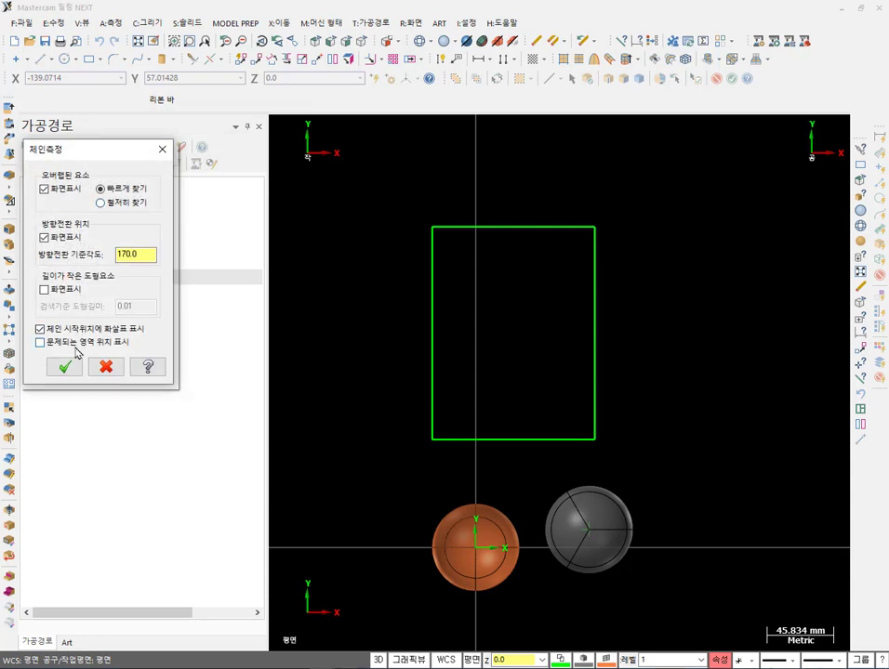
{"action": "left_click", "coordinate": [67, 370]}
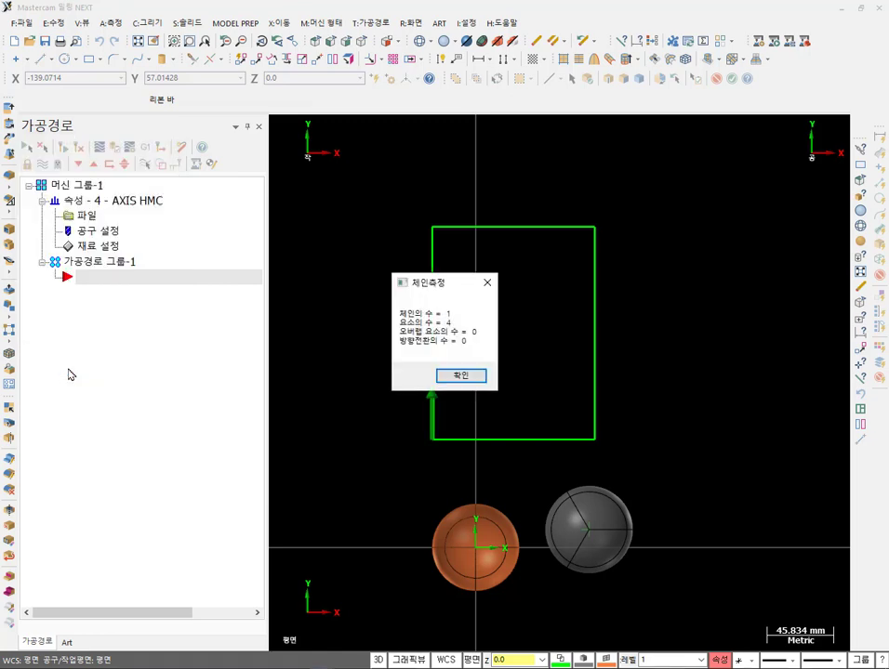
{"action": "left_click_drag", "start_coordinate": [432, 283], "coordinate": [145, 386]}
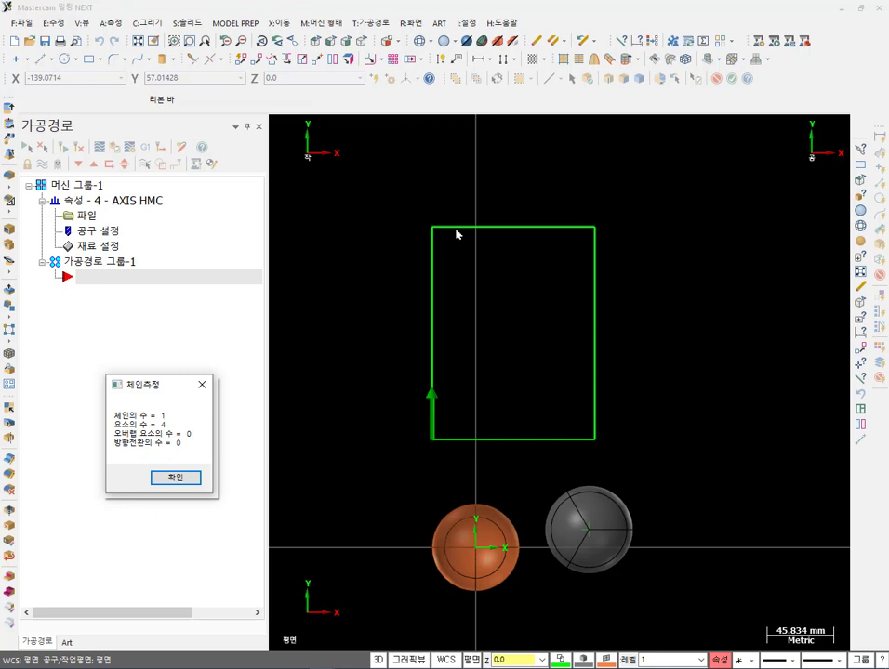
{"action": "left_click", "coordinate": [183, 481]}
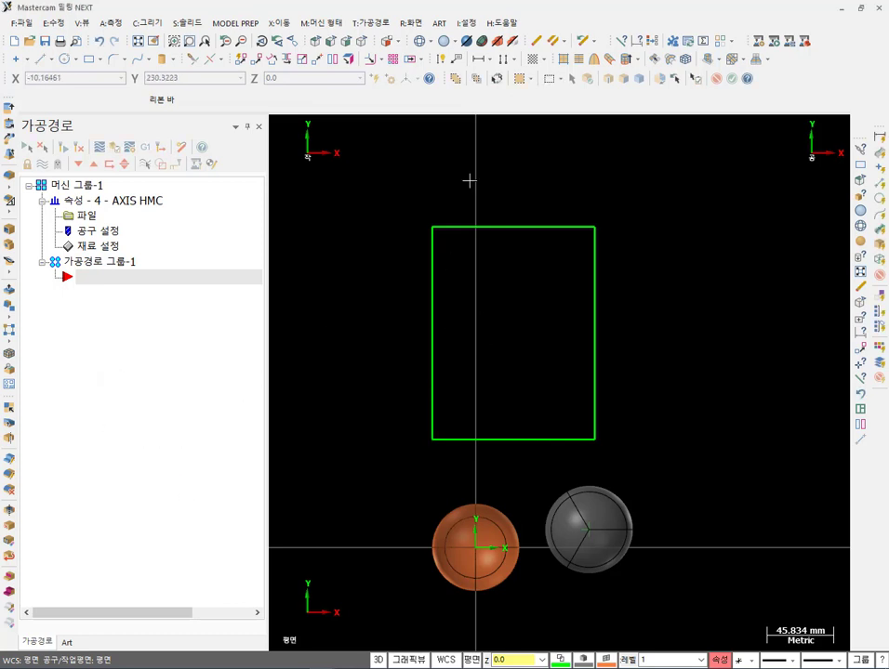
Run a 2D contour analysis (윤곽 측정) on the rectangle with an offset distance of 0.
{"action": "left_click", "coordinate": [111, 23]}
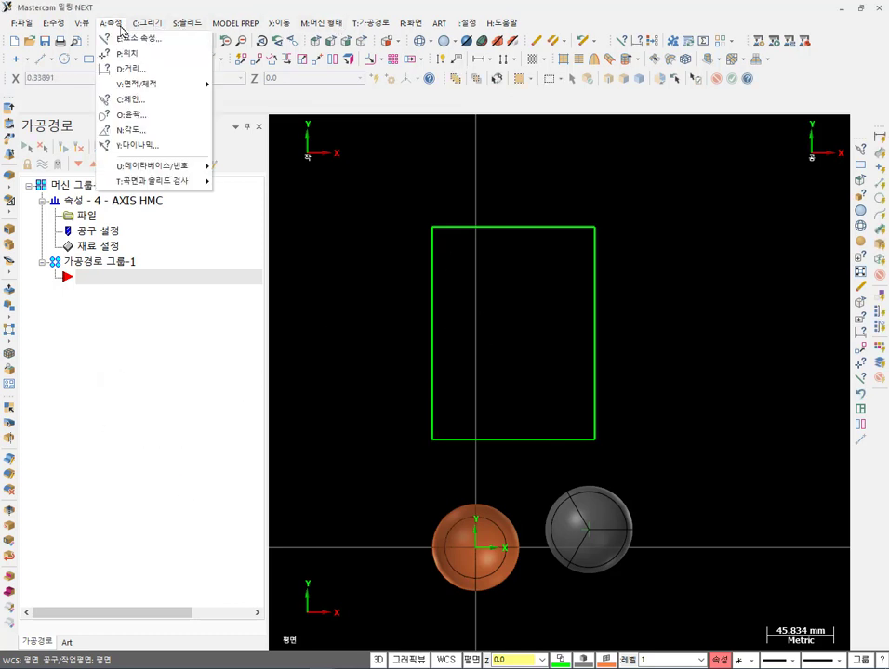
{"action": "left_click", "coordinate": [137, 116]}
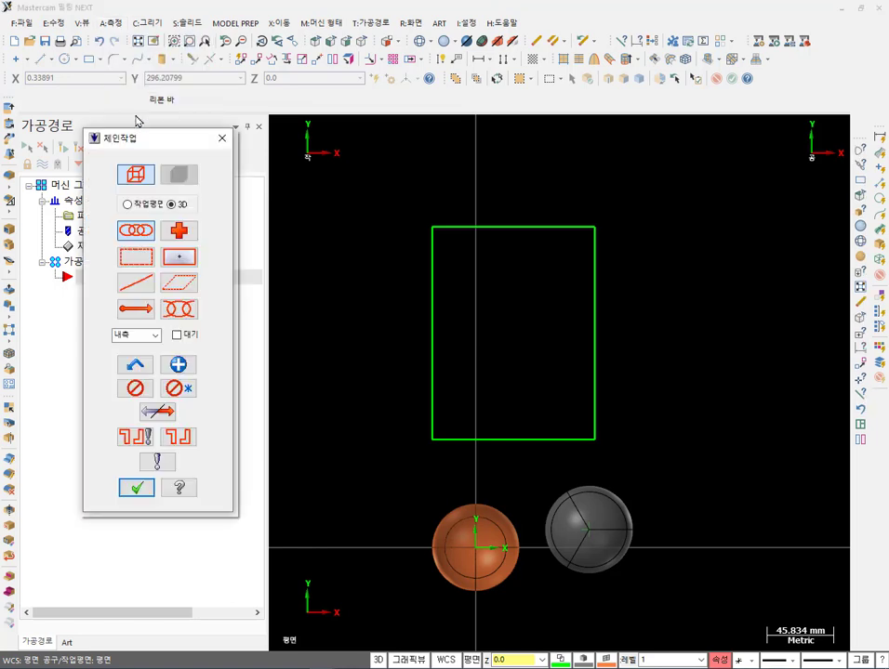
{"action": "left_click", "coordinate": [430, 400]}
{"action": "left_click", "coordinate": [136, 487]}
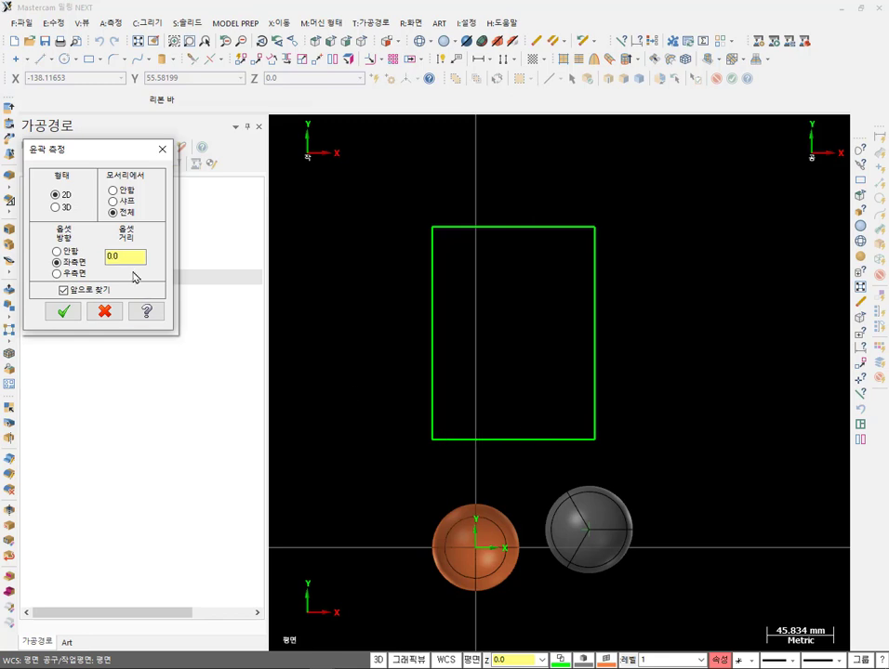
{"action": "left_click", "coordinate": [123, 258]}
{"action": "left_click_drag", "start_coordinate": [125, 258], "coordinate": [93, 261]}
{"action": "left_click", "coordinate": [65, 311]}
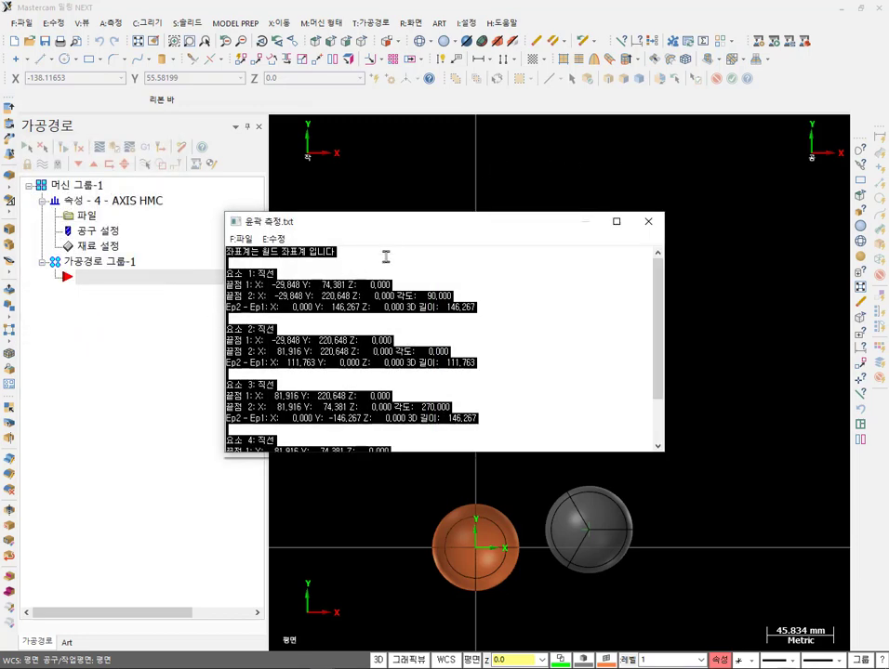
Enlarge the contour report to examine all segments and the total length (전체 길이), and close it.
{"action": "left_click_drag", "start_coordinate": [400, 230], "coordinate": [194, 51]}
{"action": "left_click", "coordinate": [316, 133]}
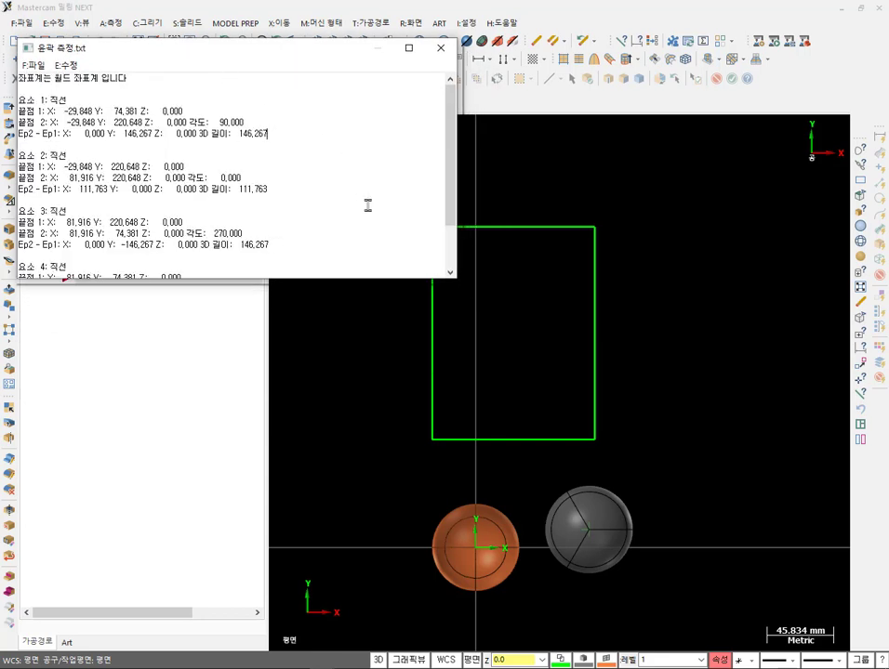
{"action": "left_click_drag", "start_coordinate": [409, 277], "coordinate": [409, 575]}
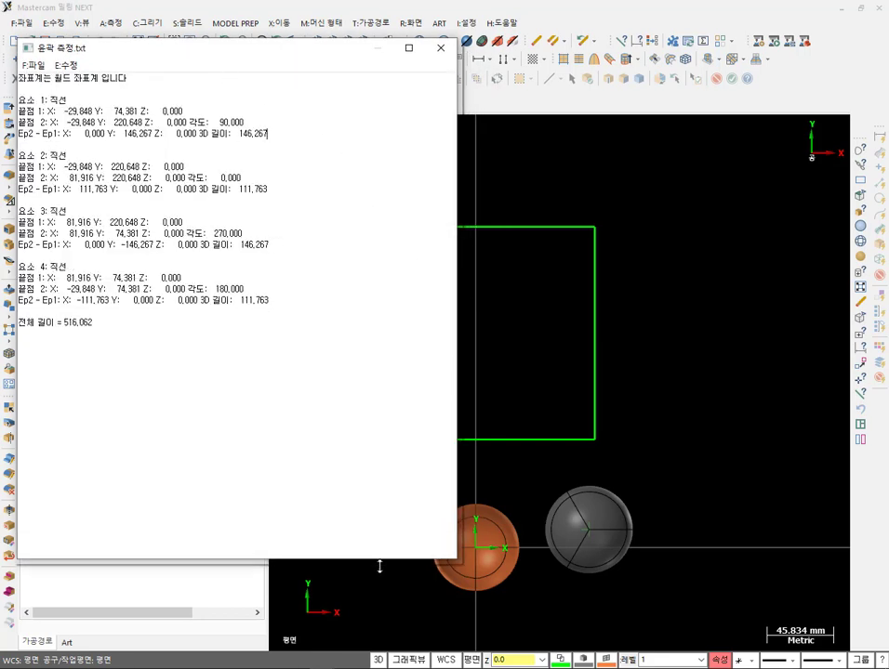
{"action": "left_click_drag", "start_coordinate": [64, 323], "coordinate": [93, 323]}
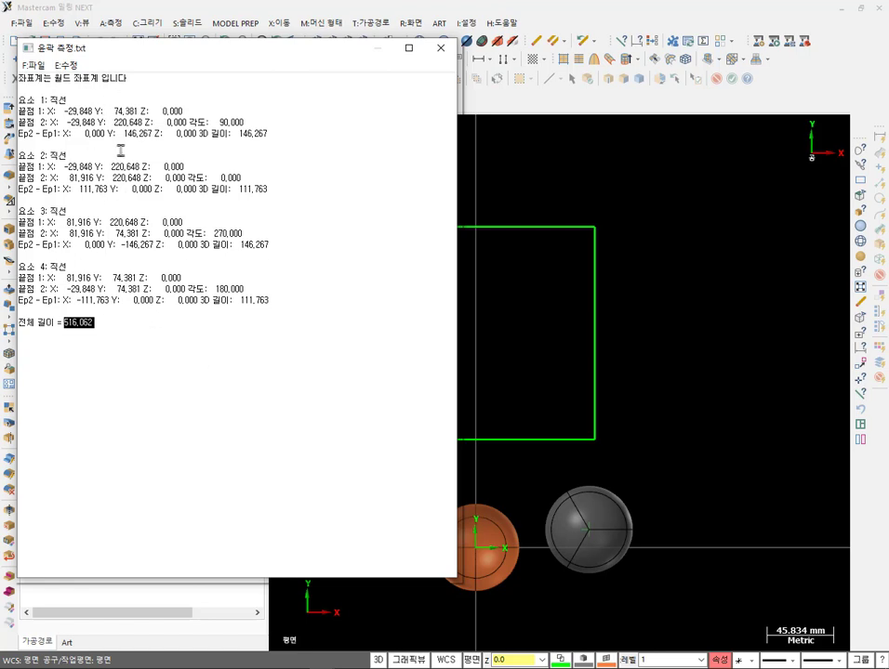
{"action": "left_click", "coordinate": [122, 322]}
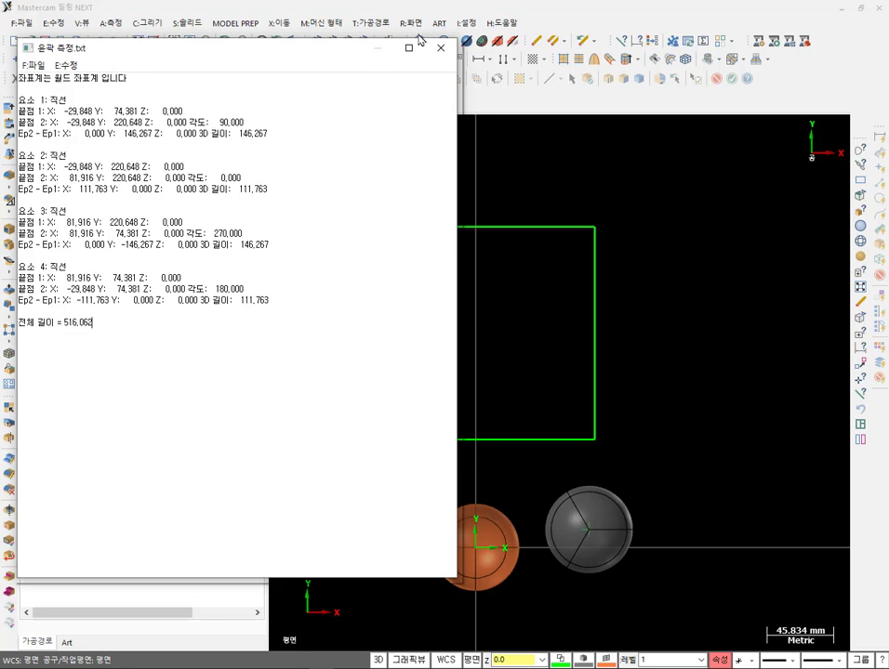
{"action": "left_click", "coordinate": [441, 51]}
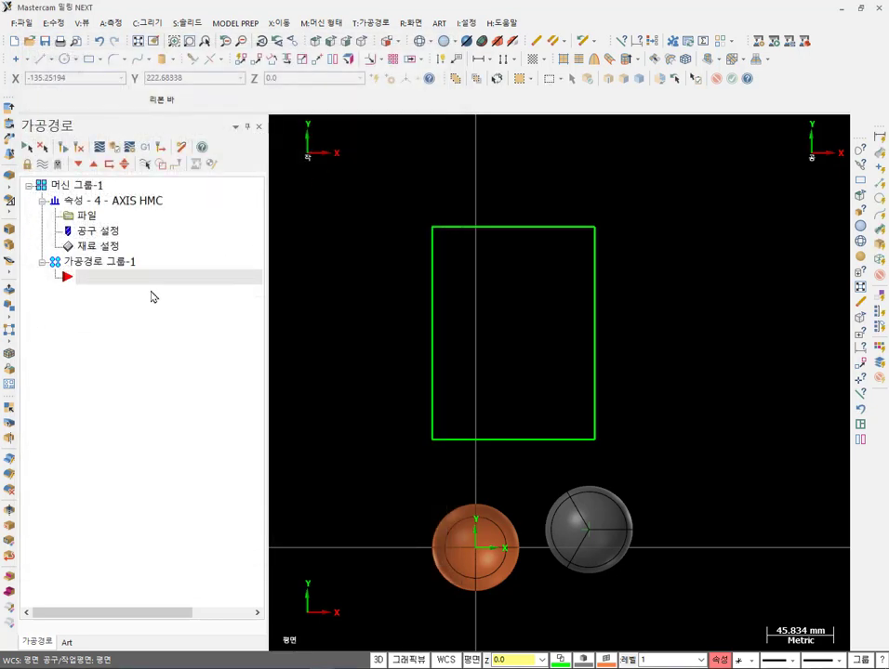
Run the 2D contour analysis on the rectangle again with an offset distance of 5 on the left side (좌측면).
{"action": "left_click", "coordinate": [110, 22]}
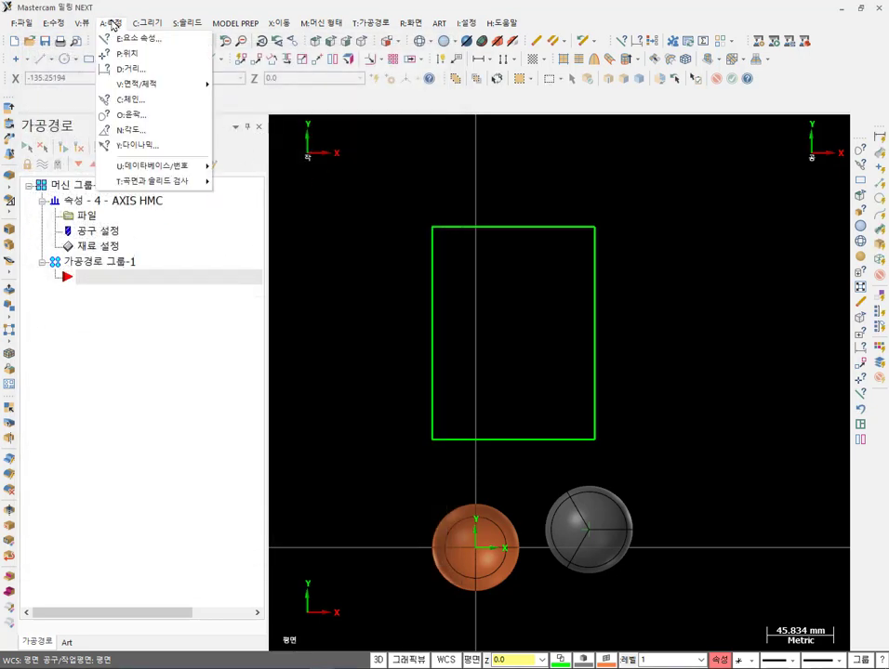
{"action": "left_click", "coordinate": [137, 115]}
{"action": "left_click", "coordinate": [431, 414]}
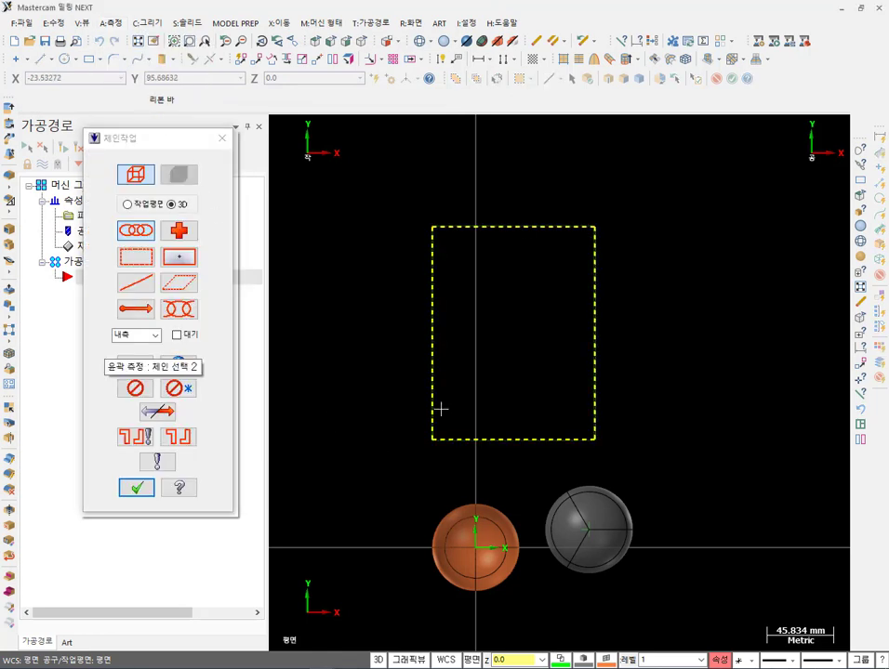
{"action": "left_click", "coordinate": [137, 488]}
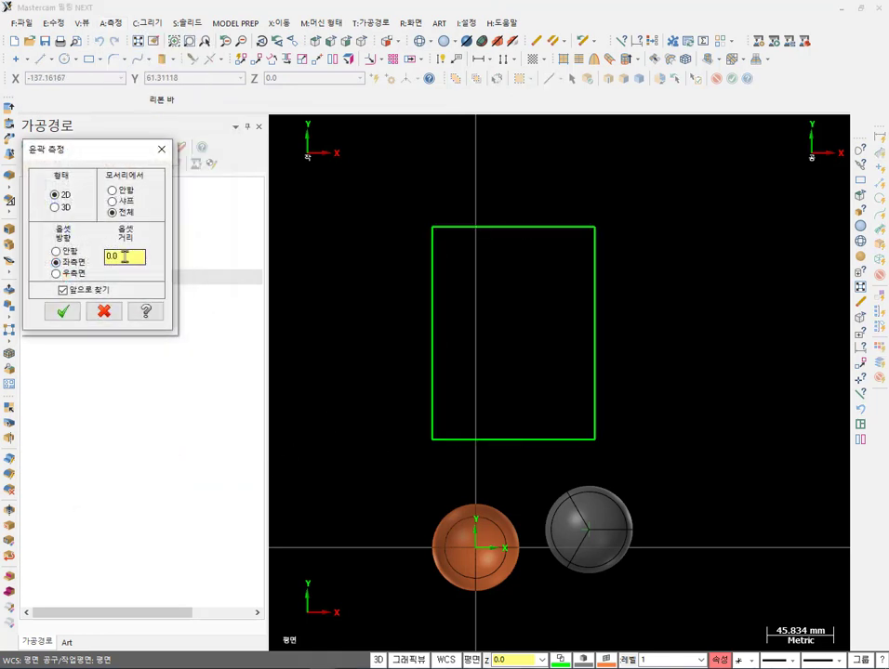
{"action": "type", "text": "5"}
{"action": "left_click", "coordinate": [62, 311]}
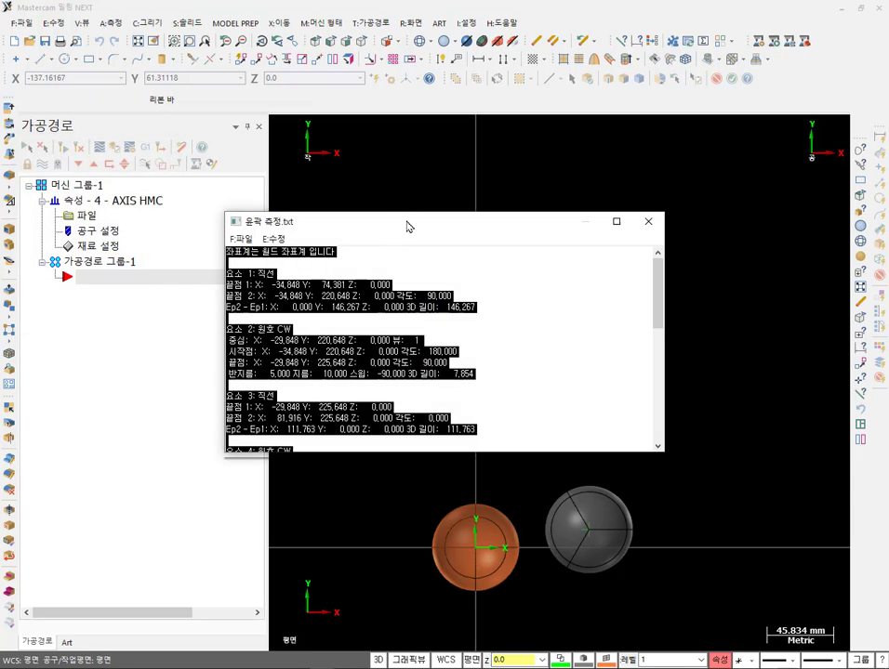
Review the offset contour's report down to its total length, and close the report.
{"action": "left_click_drag", "start_coordinate": [407, 227], "coordinate": [218, 142]}
{"action": "left_click", "coordinate": [365, 229]}
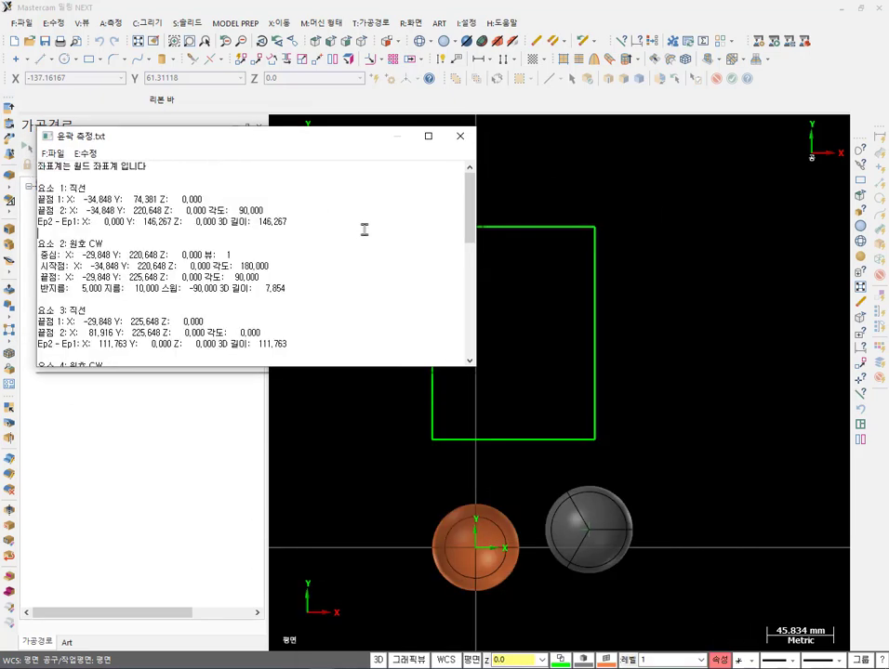
{"action": "scroll", "coordinate": [372, 247], "scroll_direction": "down", "scroll_amount": 10}
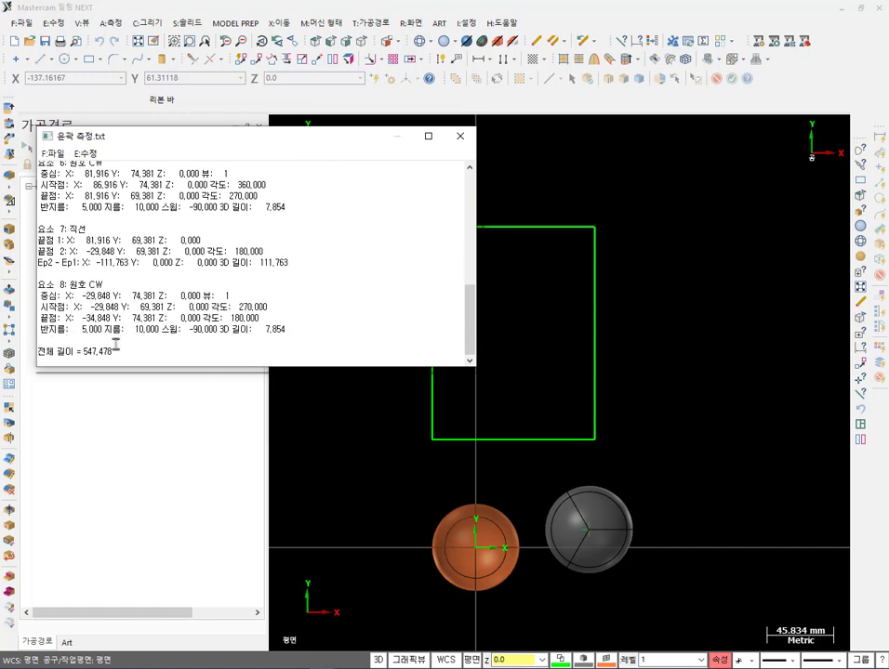
{"action": "left_click_drag", "start_coordinate": [116, 346], "coordinate": [83, 349]}
{"action": "left_click", "coordinate": [379, 310]}
{"action": "left_click", "coordinate": [459, 136]}
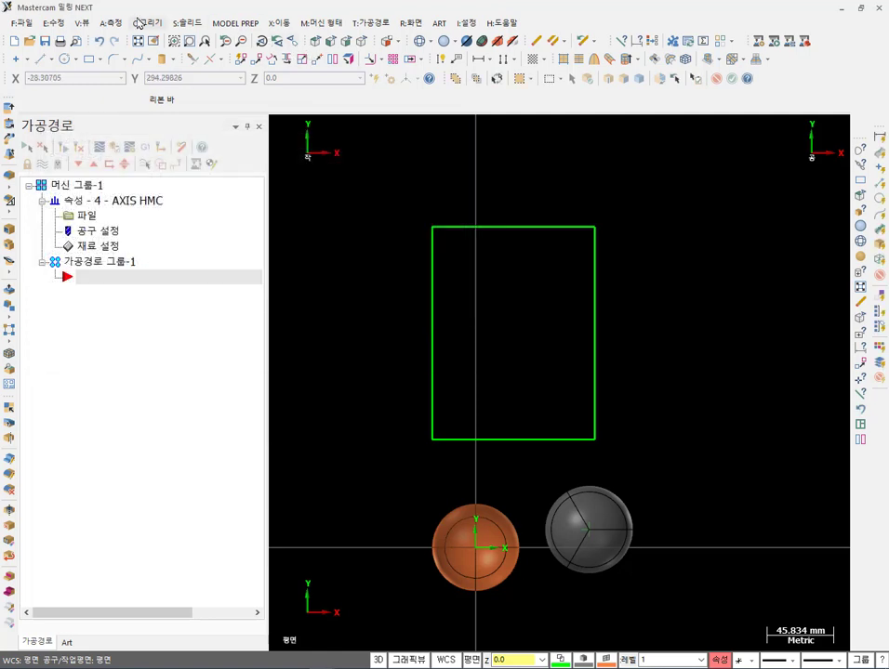
Measure the angle between the rectangle's top and left edges with the two-line method (2직선).
{"action": "left_click", "coordinate": [112, 23]}
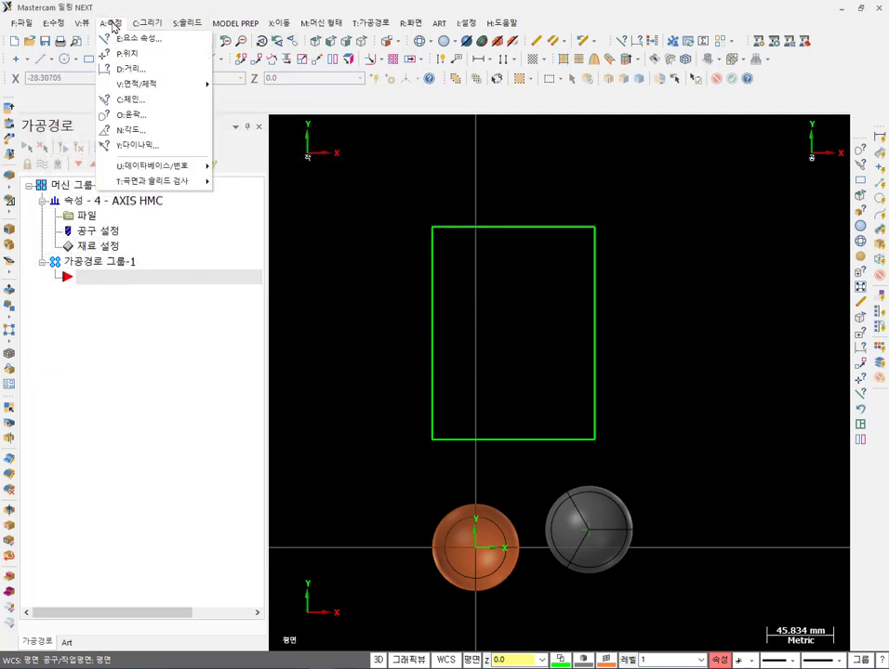
{"action": "left_click", "coordinate": [130, 129]}
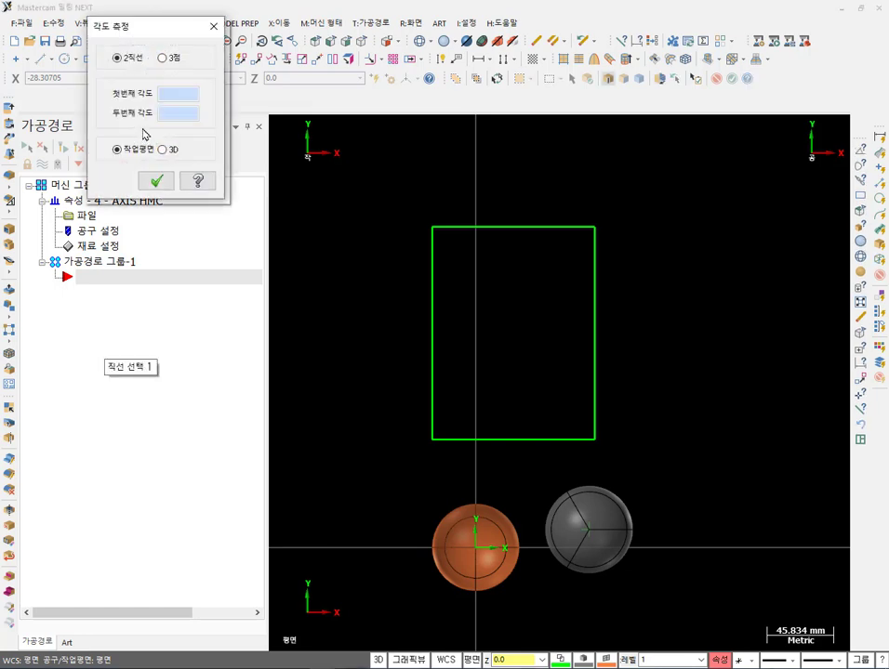
{"action": "left_click", "coordinate": [454, 225]}
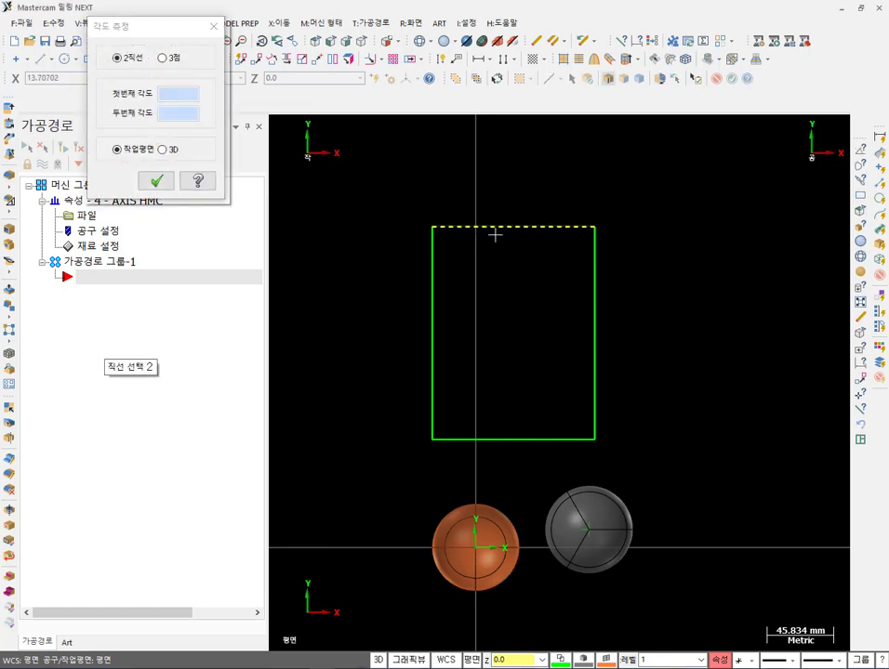
{"action": "left_click", "coordinate": [432, 276]}
{"action": "left_click", "coordinate": [139, 112]}
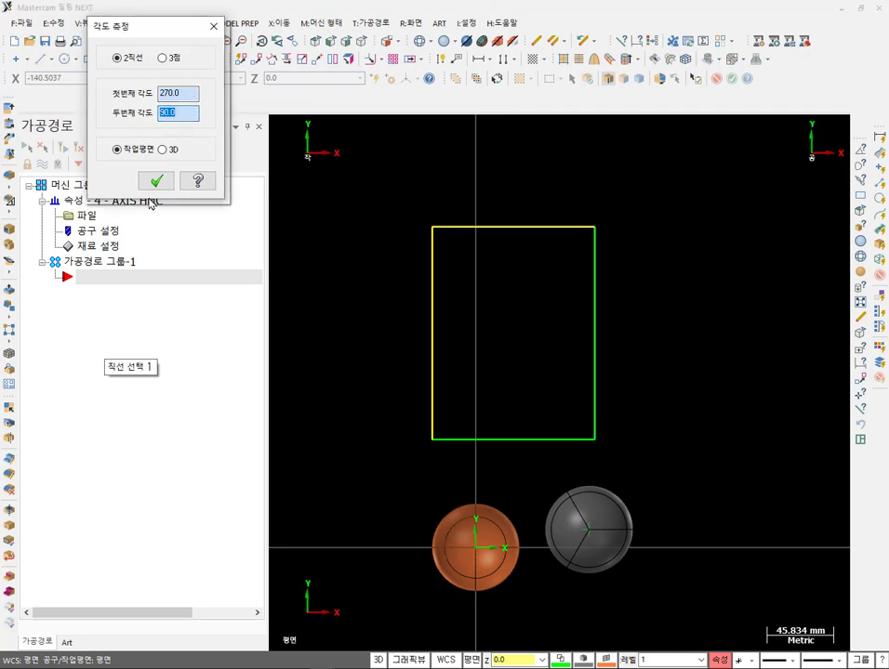
Measure the angle at the rectangle's upper-left corner with the three-point method (3점), using the upper-right and lower-left corners.
{"action": "left_click", "coordinate": [163, 58]}
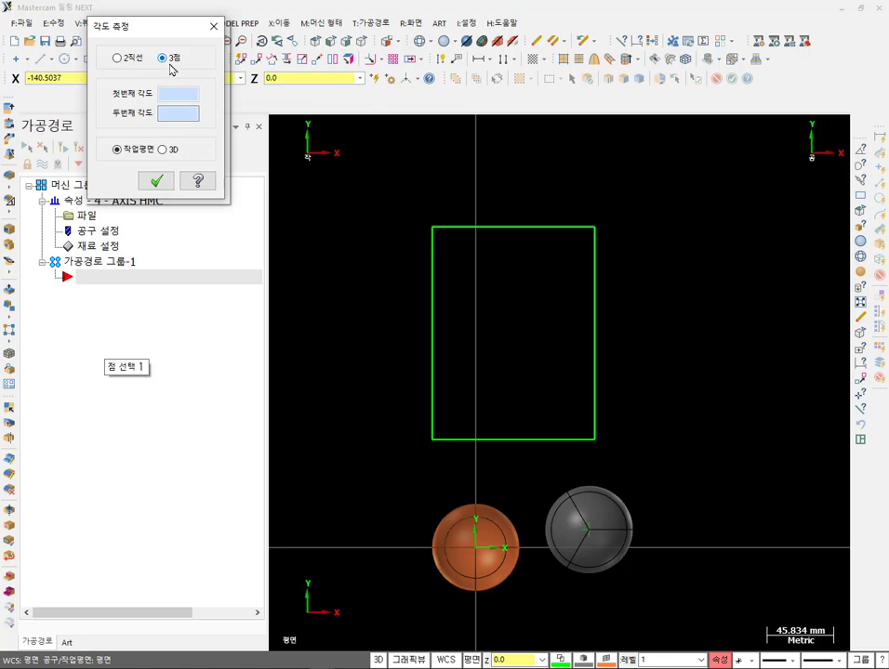
{"action": "left_click", "coordinate": [595, 229]}
{"action": "left_click", "coordinate": [434, 229]}
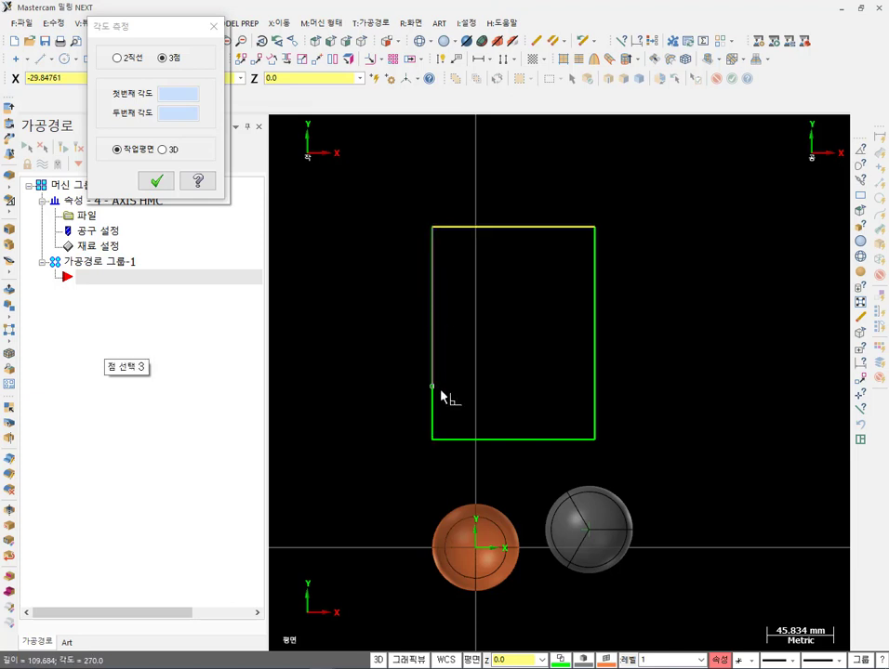
{"action": "left_click", "coordinate": [433, 439]}
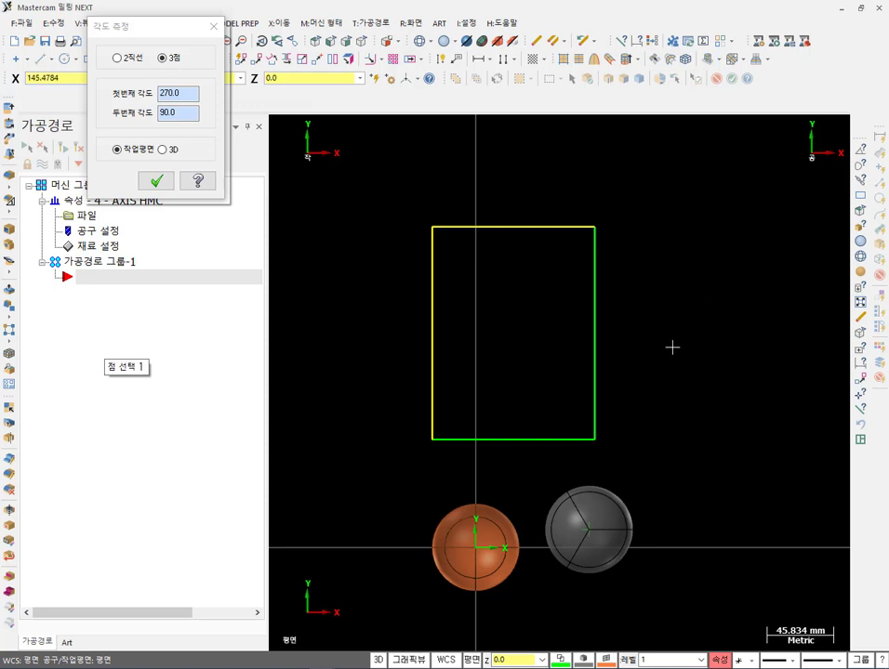
Measure the three-point angle from the rectangle's lower-right to upper-left corner, with its vertex at a free point inside.
{"action": "left_click", "coordinate": [594, 439]}
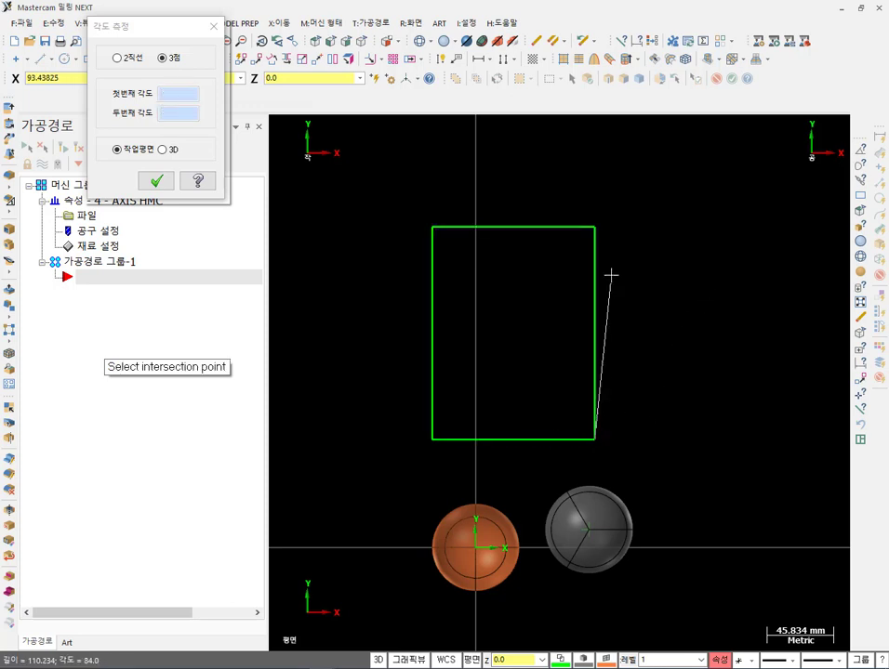
{"action": "left_click", "coordinate": [527, 295]}
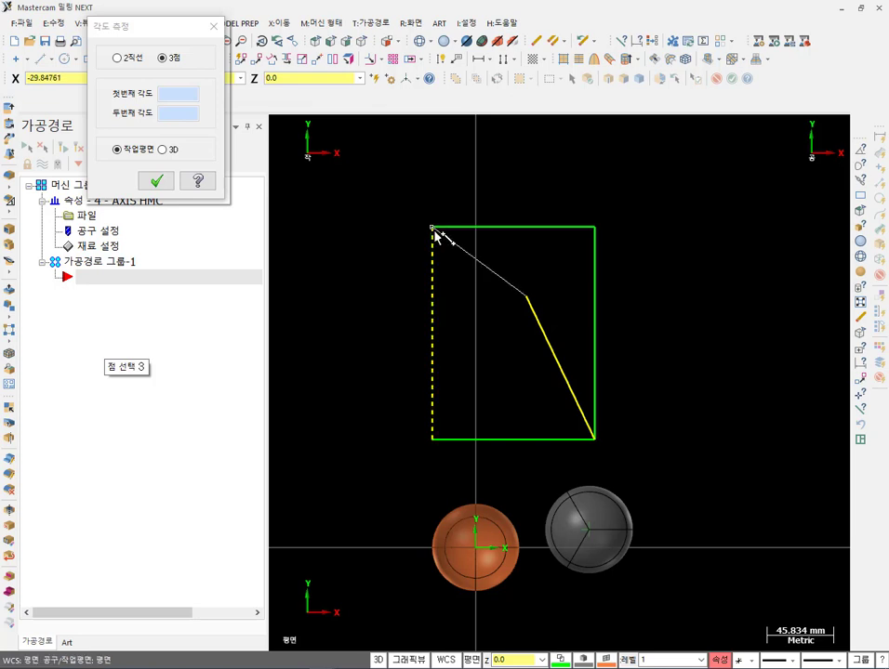
{"action": "left_click", "coordinate": [432, 227]}
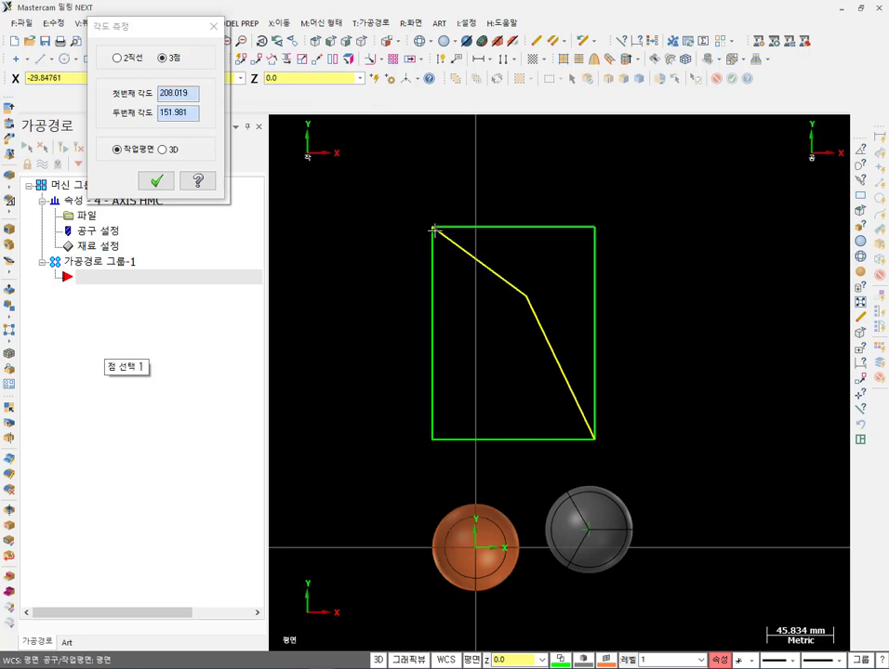
{"action": "left_click", "coordinate": [159, 112]}
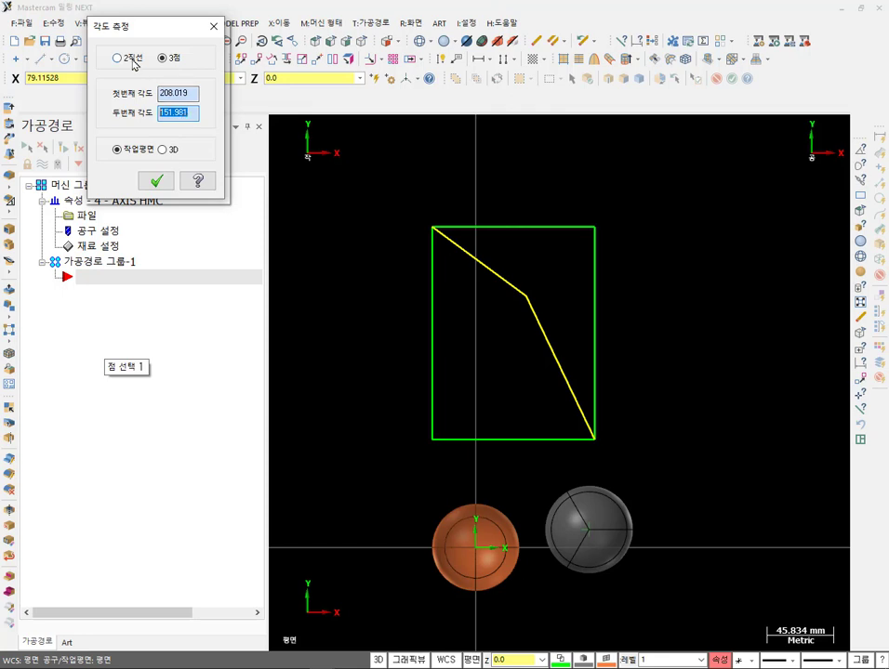
Measure the angle between the rectangle's top and right edges with the two-line method, and close the angle analysis.
{"action": "left_click", "coordinate": [131, 62]}
{"action": "left_click", "coordinate": [502, 226]}
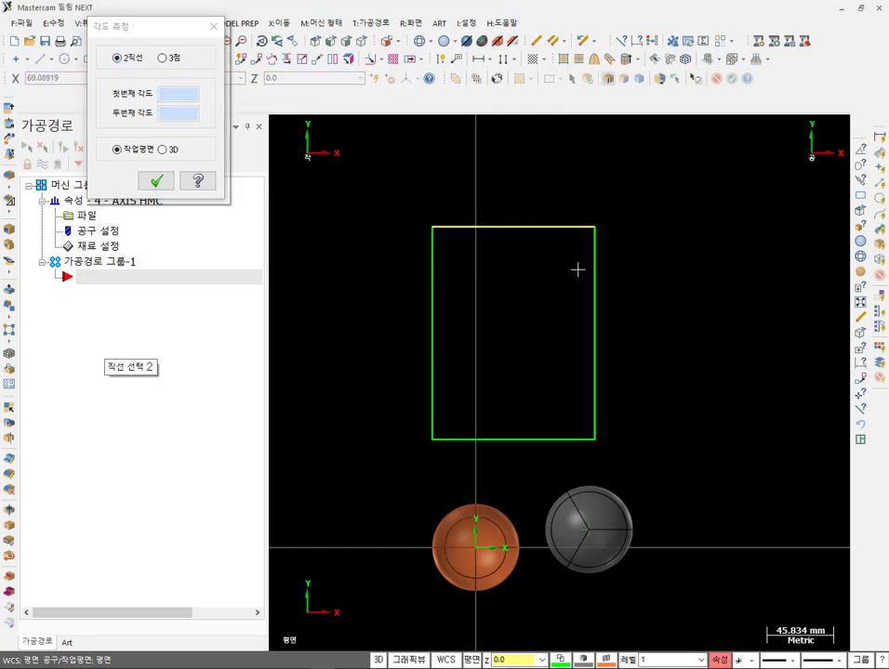
{"action": "left_click", "coordinate": [595, 271]}
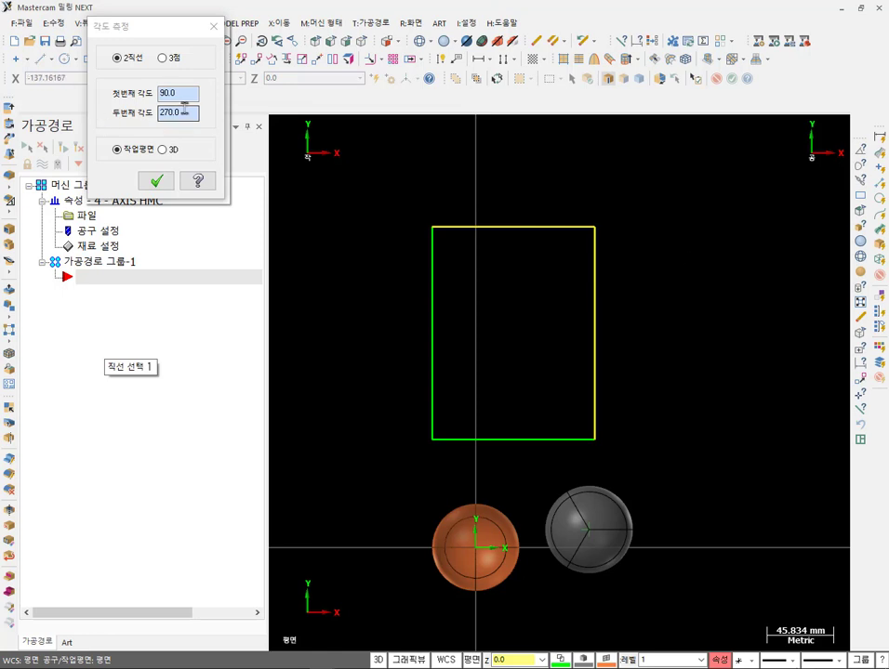
{"action": "left_click", "coordinate": [189, 113]}
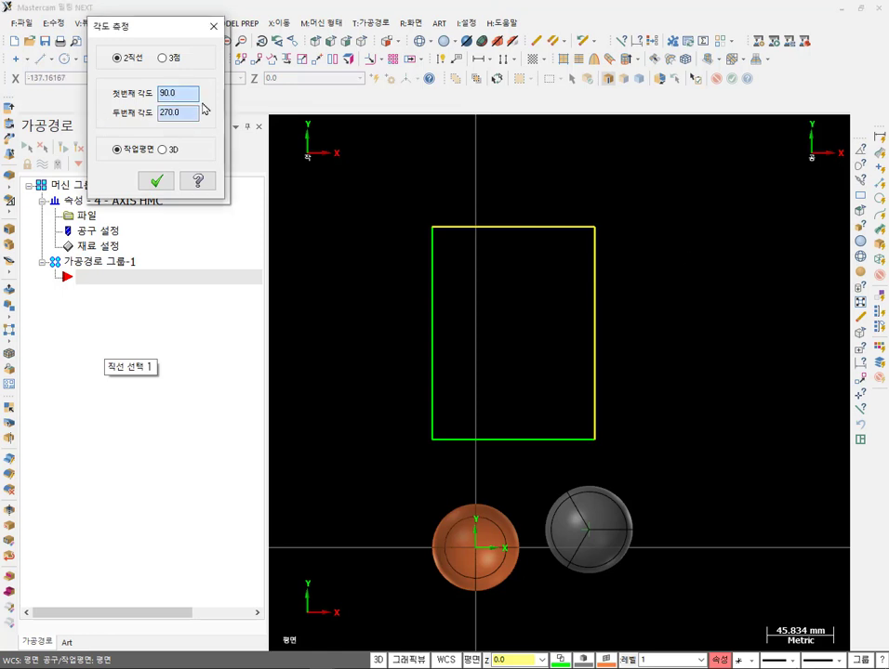
{"action": "left_click", "coordinate": [160, 185]}
Draw a slanted line above the rectangle and a second line about 247 mm long descending from its right end.
{"action": "scroll", "coordinate": [518, 357], "scroll_direction": "down", "scroll_amount": 3}
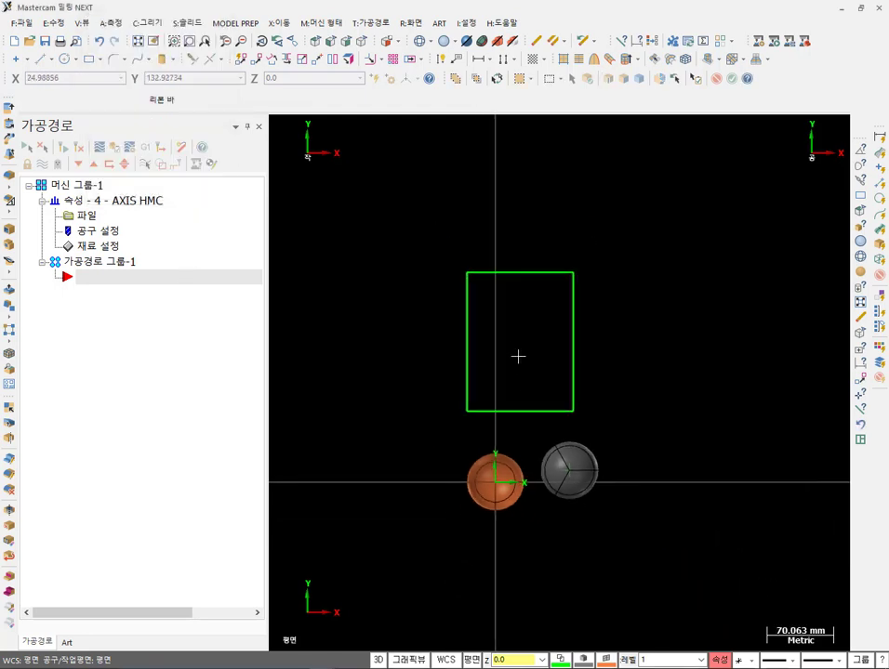
{"action": "left_click", "coordinate": [40, 59]}
{"action": "left_click", "coordinate": [409, 216]}
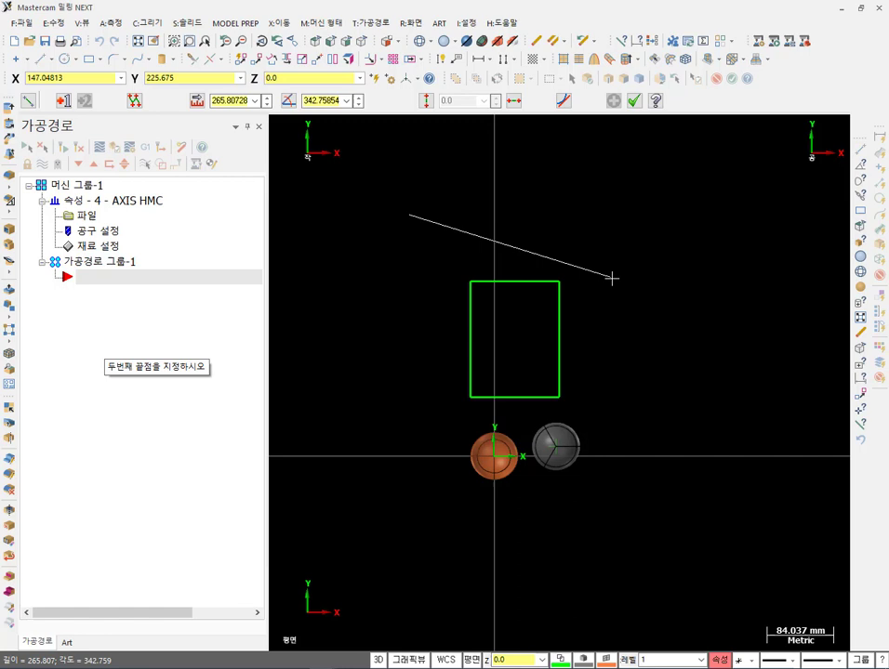
{"action": "left_click", "coordinate": [661, 286]}
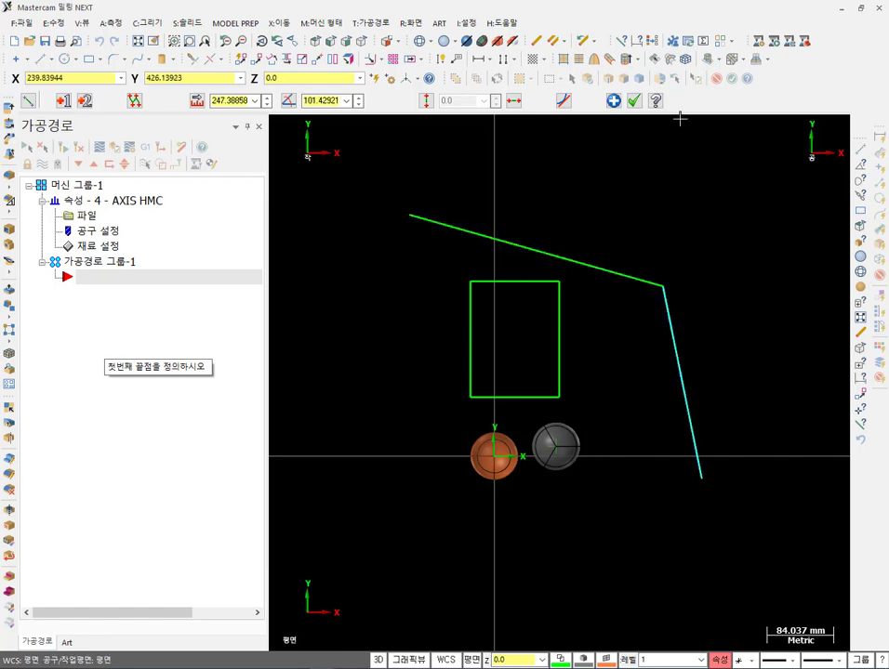
{"action": "left_click", "coordinate": [633, 100]}
Measure the angle between the slanted line above the rectangle and the line descending from its right end, using the two-line method (2직선).
{"action": "left_click", "coordinate": [115, 23]}
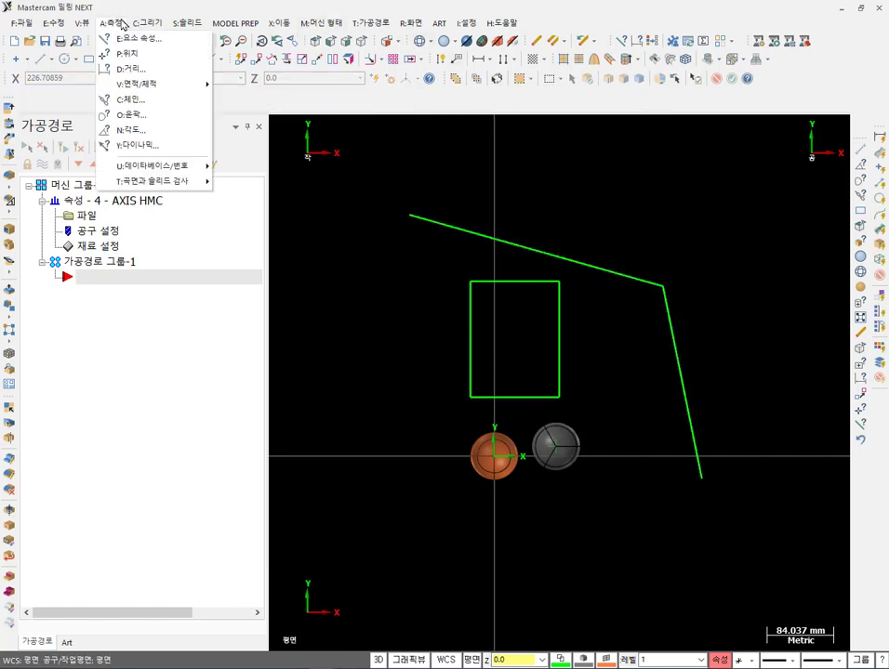
{"action": "left_click", "coordinate": [132, 129]}
{"action": "left_click", "coordinate": [577, 262]}
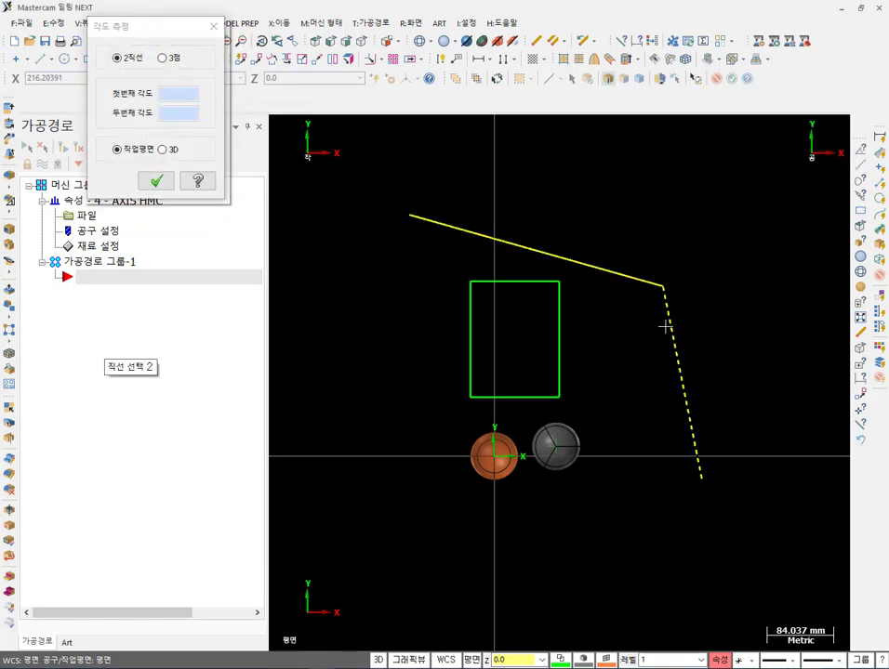
{"action": "left_click", "coordinate": [666, 322]}
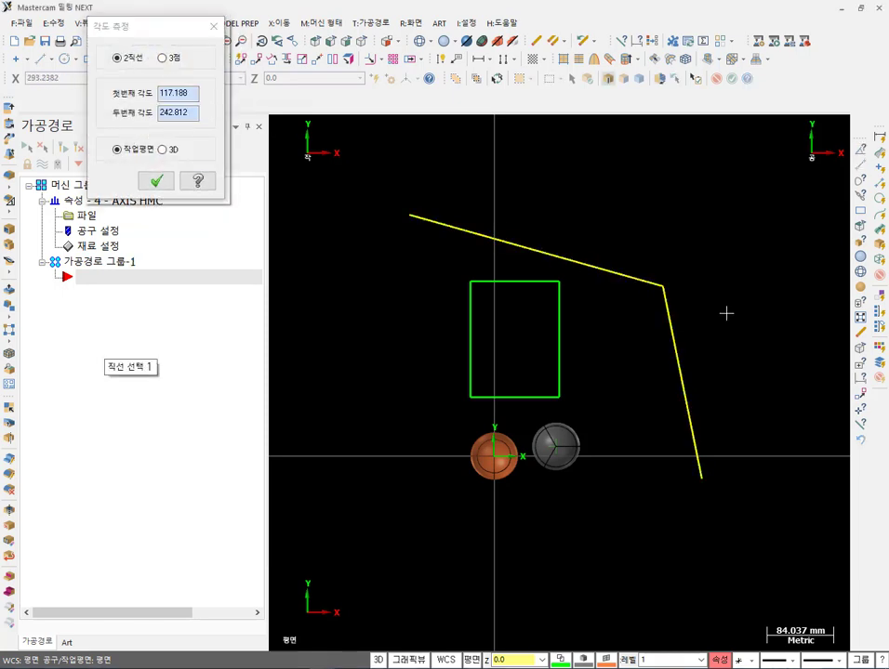
{"action": "left_click", "coordinate": [194, 93]}
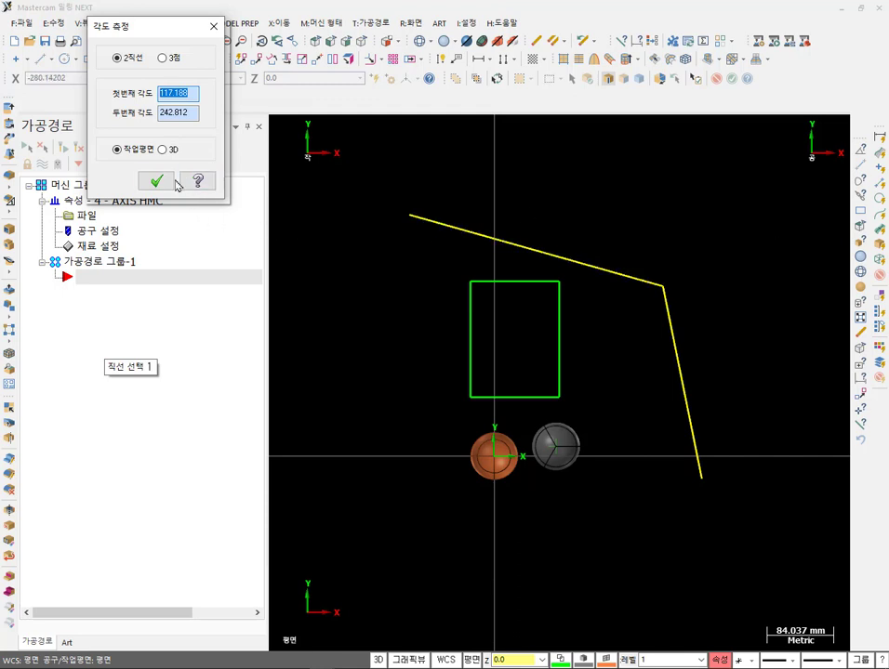
{"action": "left_click", "coordinate": [163, 182]}
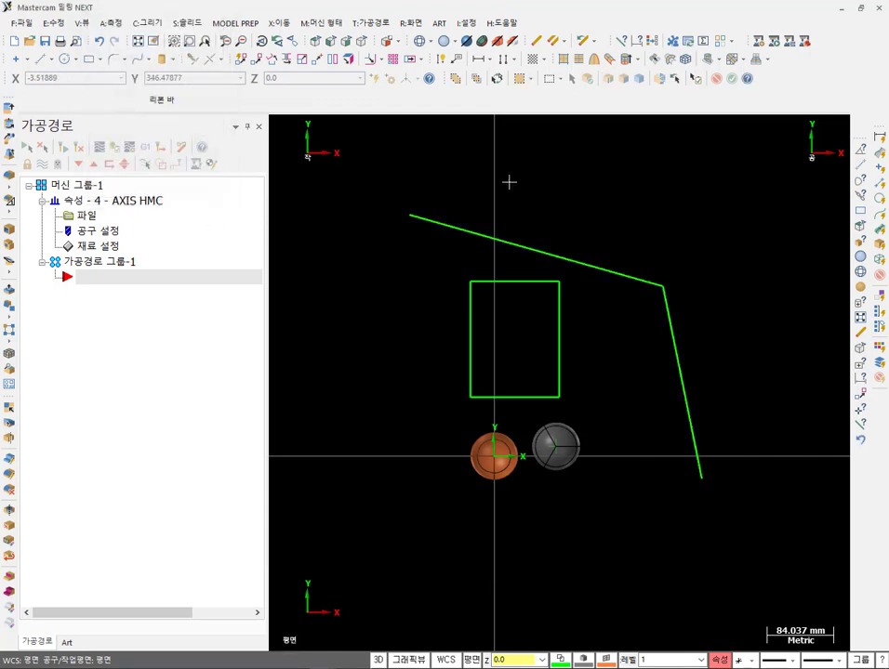
Switch to the isometric view and delete everything in the drawing: both spheres, the rectangle and the two lines.
{"action": "left_click", "coordinate": [110, 22]}
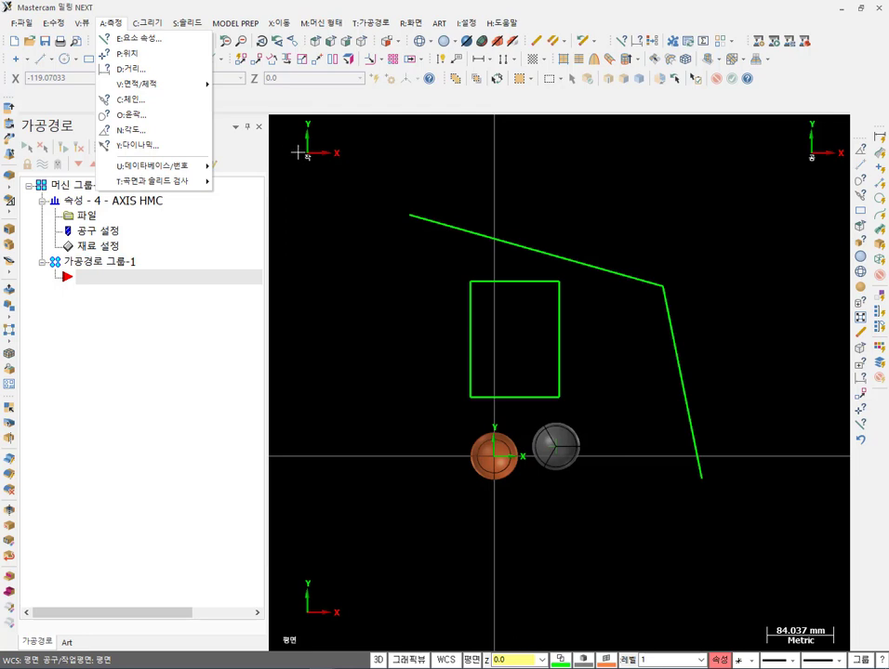
{"action": "left_click", "coordinate": [488, 189]}
{"action": "left_click", "coordinate": [363, 41]}
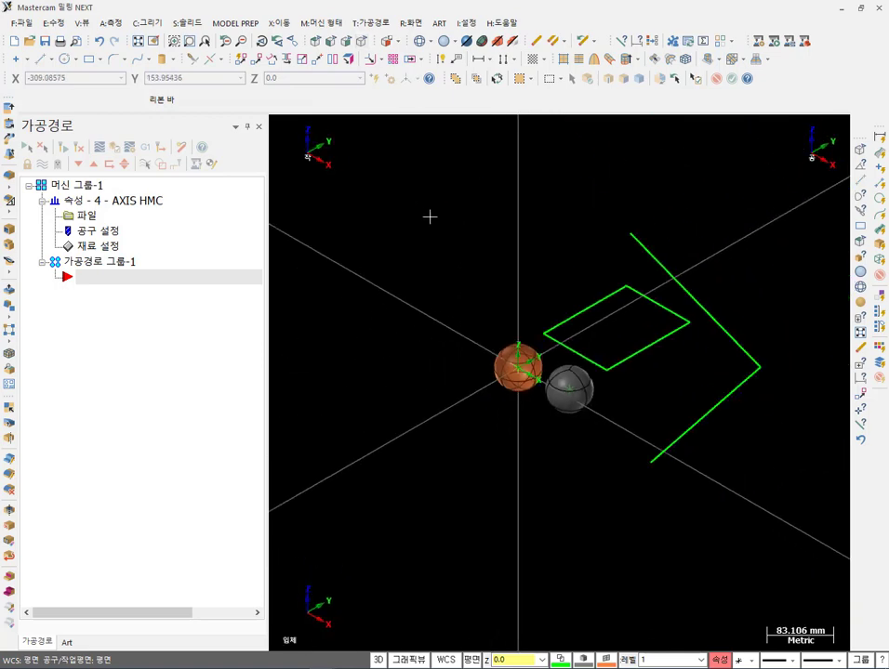
{"action": "left_click_drag", "start_coordinate": [422, 200], "coordinate": [783, 528]}
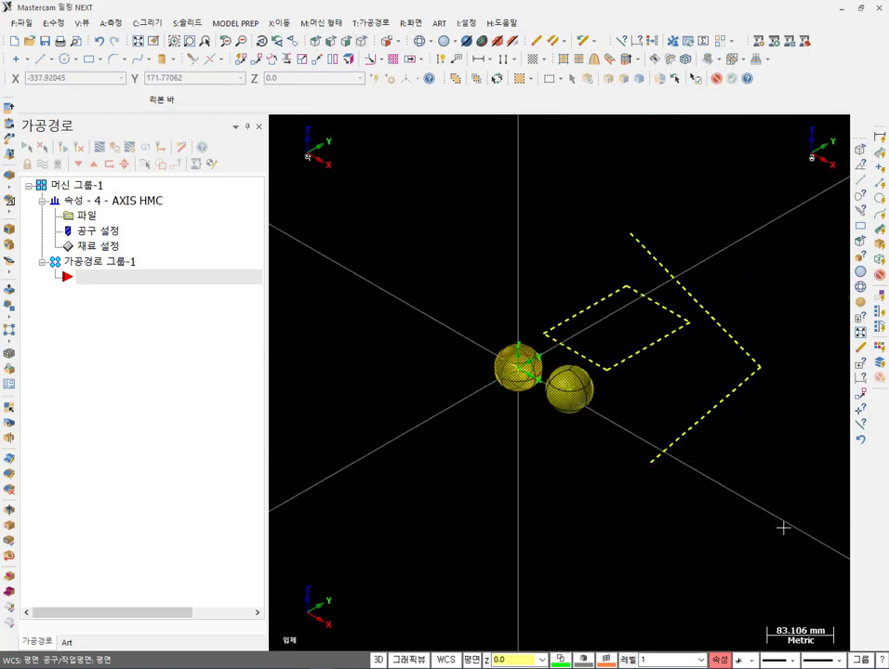
{"action": "key", "text": "Delete"}
{"action": "scroll", "coordinate": [695, 344], "scroll_direction": "up", "scroll_amount": 1}
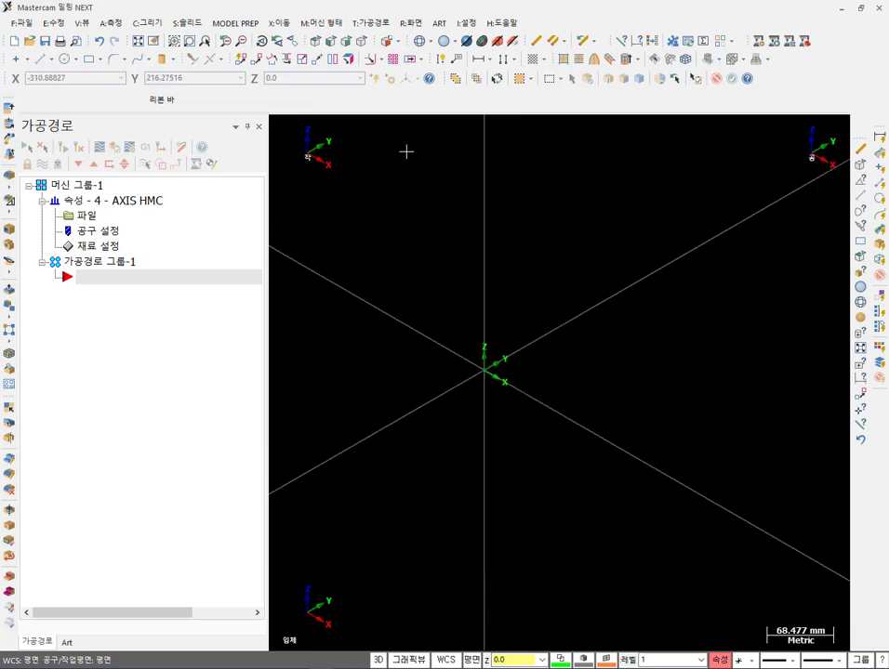
Start creating a basic solid primitive (솔리드 기본형태) in the empty drawing.
{"action": "left_click", "coordinate": [147, 22]}
{"action": "mouse_move", "coordinate": [186, 278]}
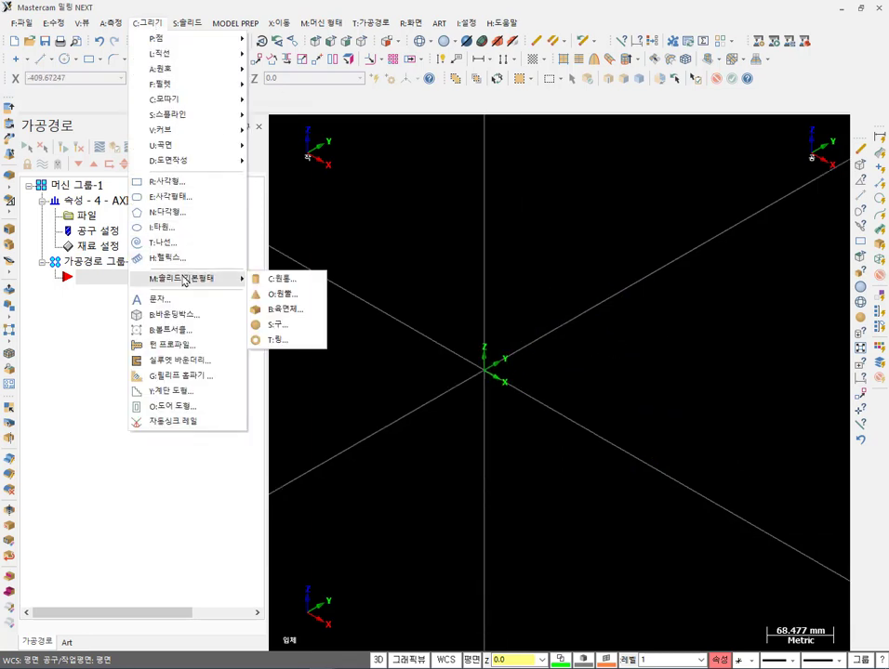
Create a 100 × 100 × 100 mm solid block with its base centred on the origin.
{"action": "left_click", "coordinate": [290, 312]}
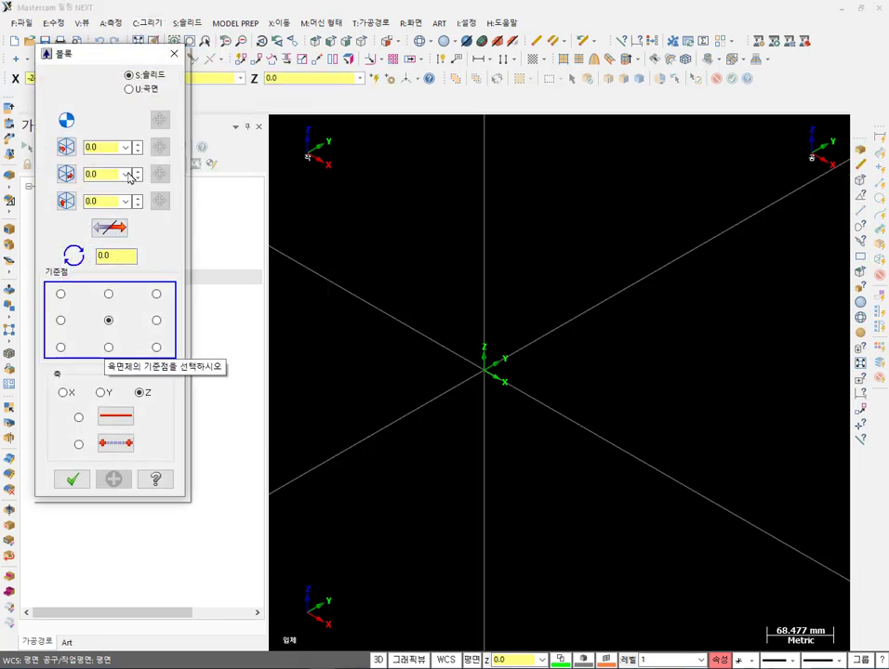
{"action": "double_click", "coordinate": [107, 148]}
{"action": "double_click", "coordinate": [115, 173]}
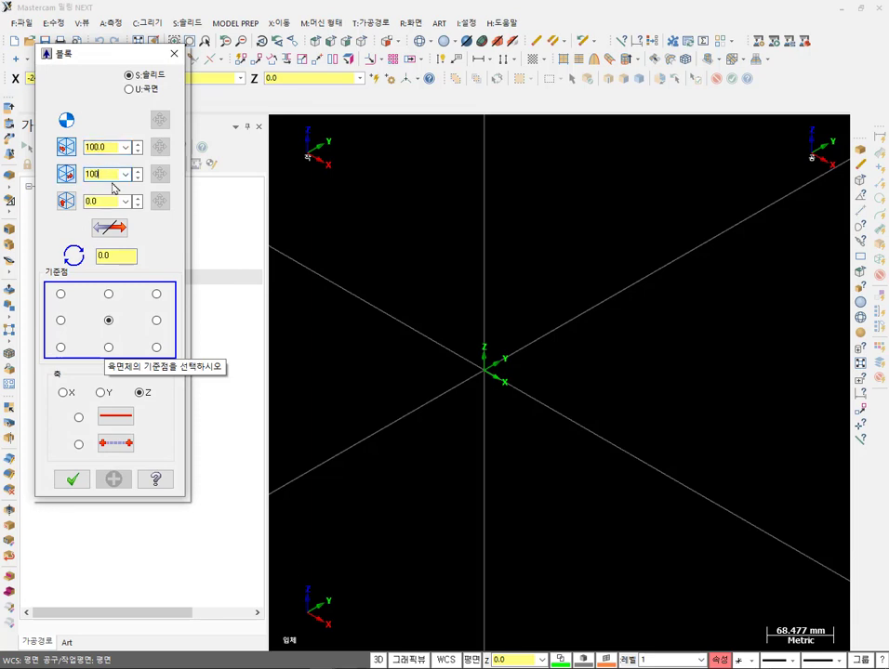
{"action": "double_click", "coordinate": [108, 201]}
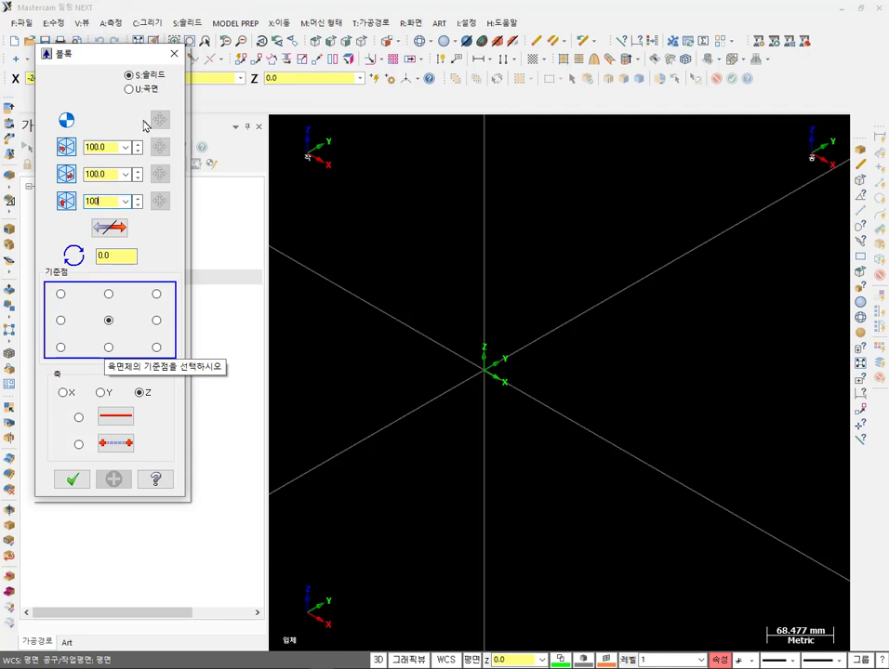
{"action": "left_click", "coordinate": [491, 376]}
{"action": "left_click", "coordinate": [70, 477]}
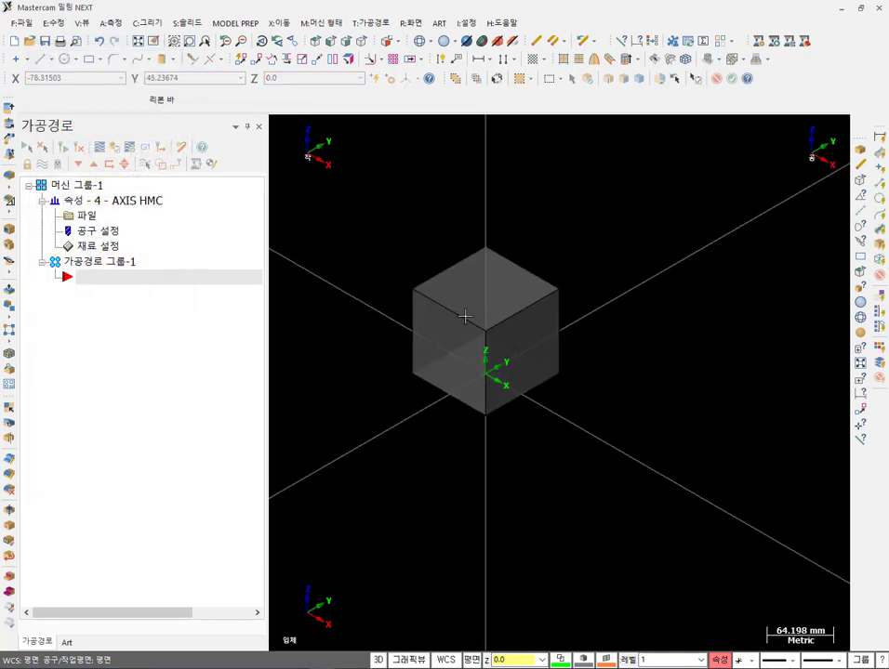
Change the block's display from translucent to opaque shading.
{"action": "scroll", "coordinate": [470, 311], "scroll_direction": "up", "scroll_amount": 5}
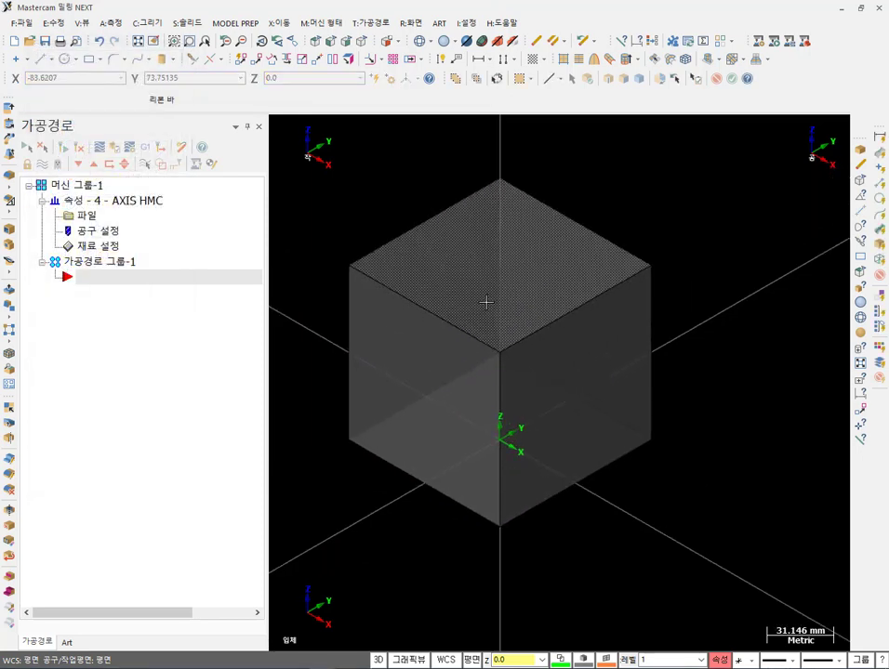
{"action": "left_click", "coordinate": [444, 41]}
{"action": "mouse_move", "coordinate": [601, 369]}
{"action": "middle_mouse_down"}
{"action": "mouse_move", "coordinate": [614, 343]}
{"action": "mouse_move", "coordinate": [655, 324]}
{"action": "mouse_move", "coordinate": [611, 342]}
{"action": "middle_mouse_up"}
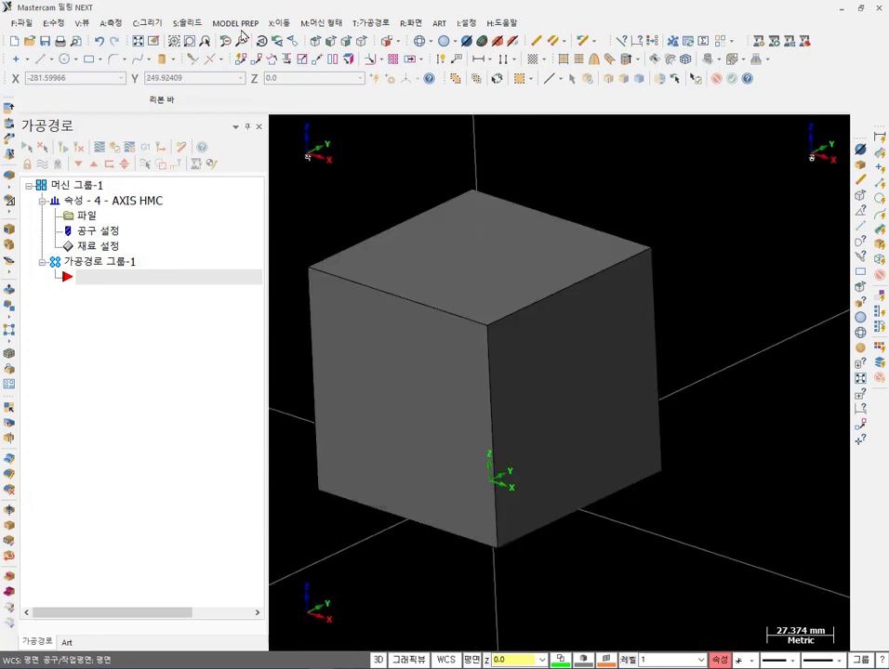
Set up a constant radius fillet with radius 10 on the edge between the block's top and front-left faces.
{"action": "left_click", "coordinate": [187, 27]}
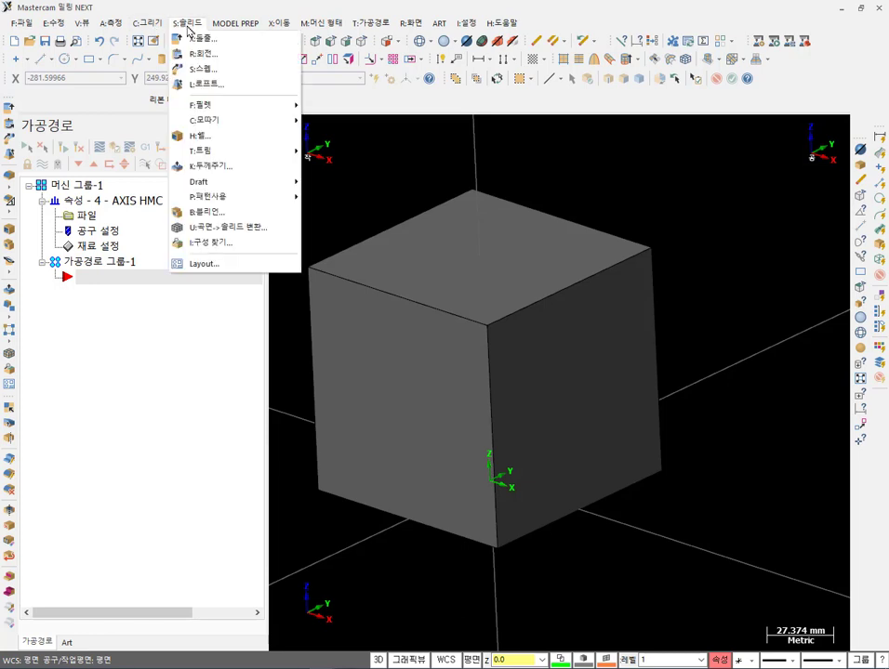
{"action": "mouse_move", "coordinate": [256, 114]}
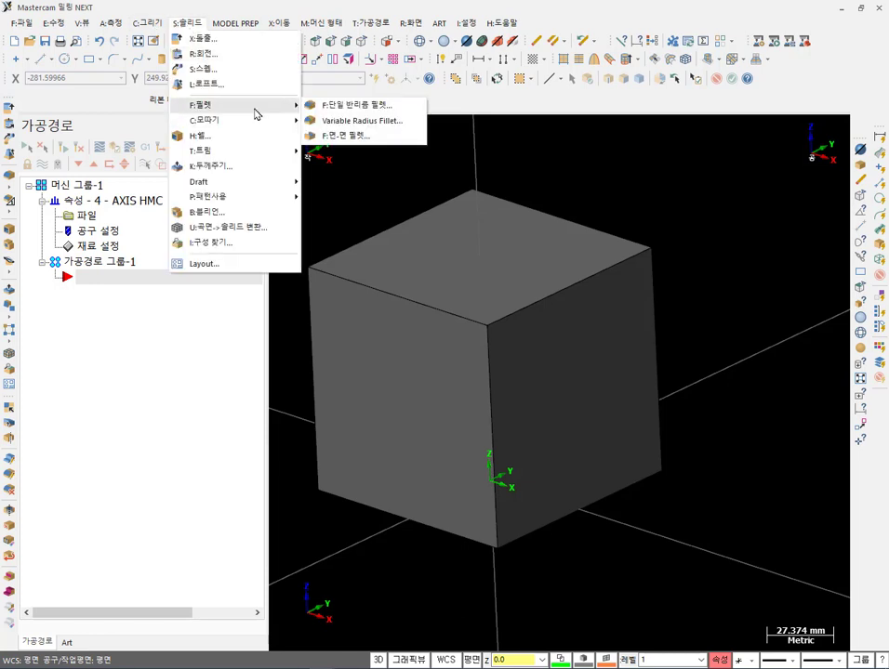
{"action": "left_click", "coordinate": [338, 109]}
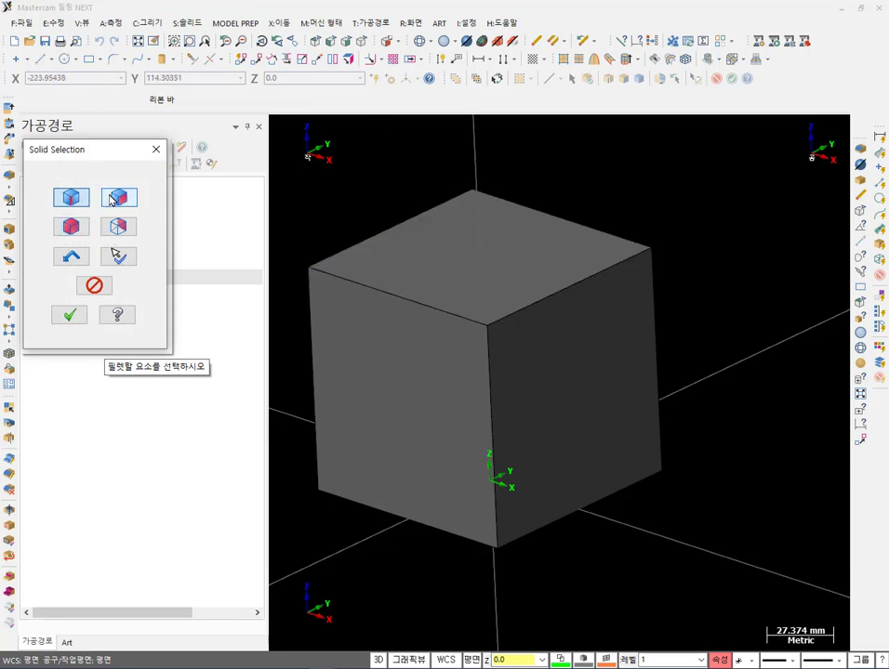
{"action": "left_click", "coordinate": [423, 310]}
{"action": "left_click", "coordinate": [80, 319]}
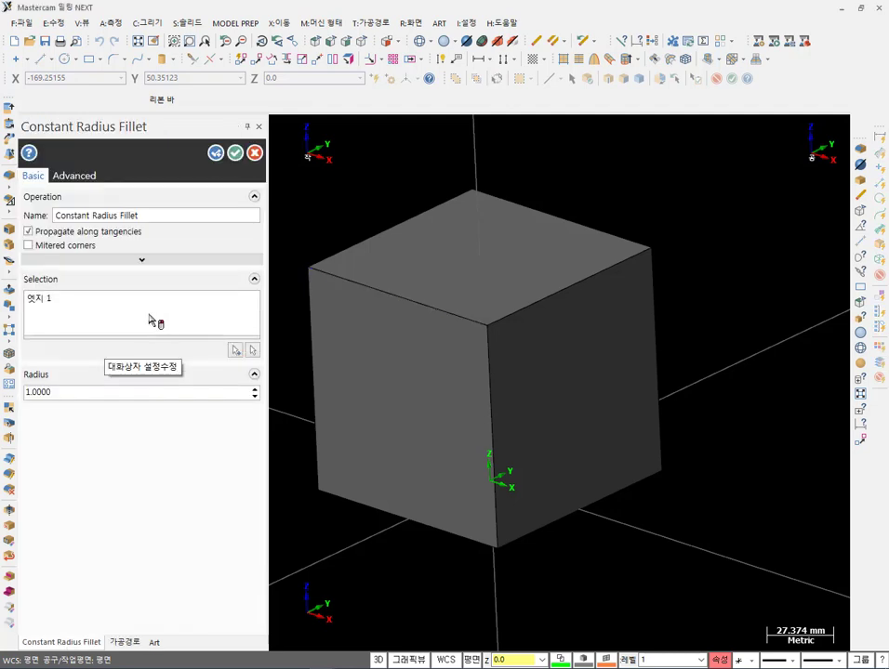
{"action": "left_click", "coordinate": [87, 395]}
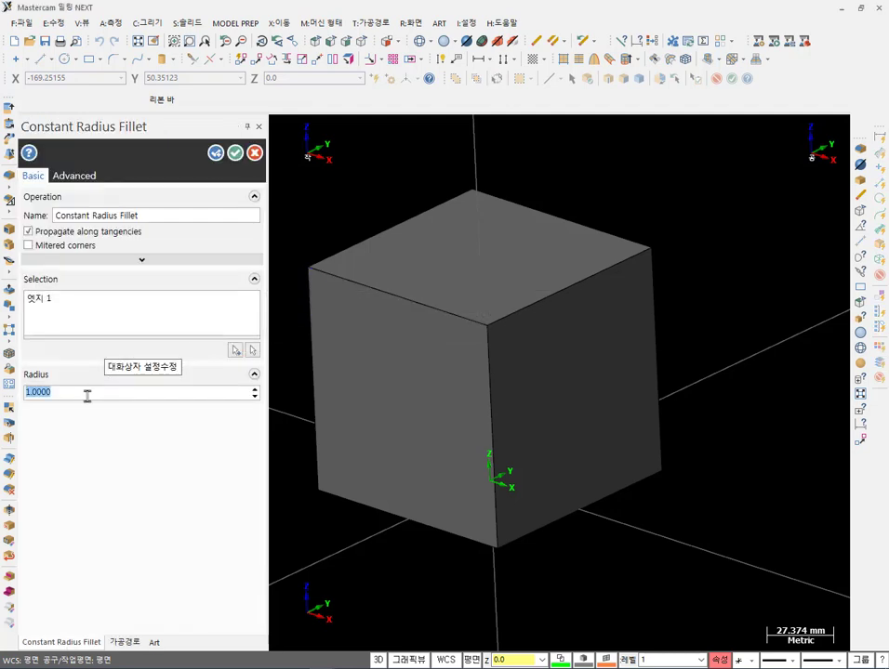
{"action": "type", "text": "1"}
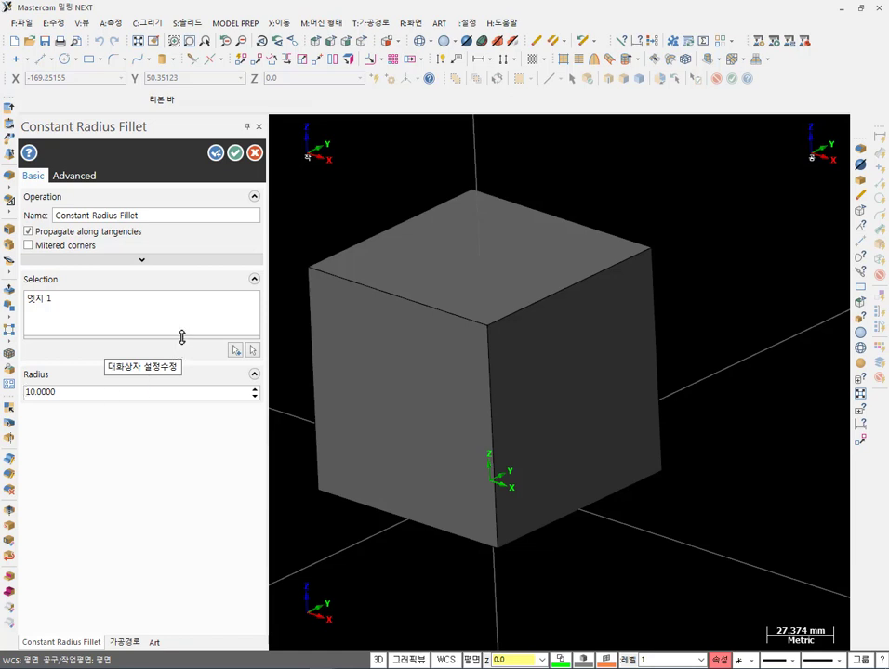
Check the fillet's preview option and highlighted edge, and try to apply the fillet to the block.
{"action": "scroll", "coordinate": [542, 273], "scroll_direction": "down", "scroll_amount": 1}
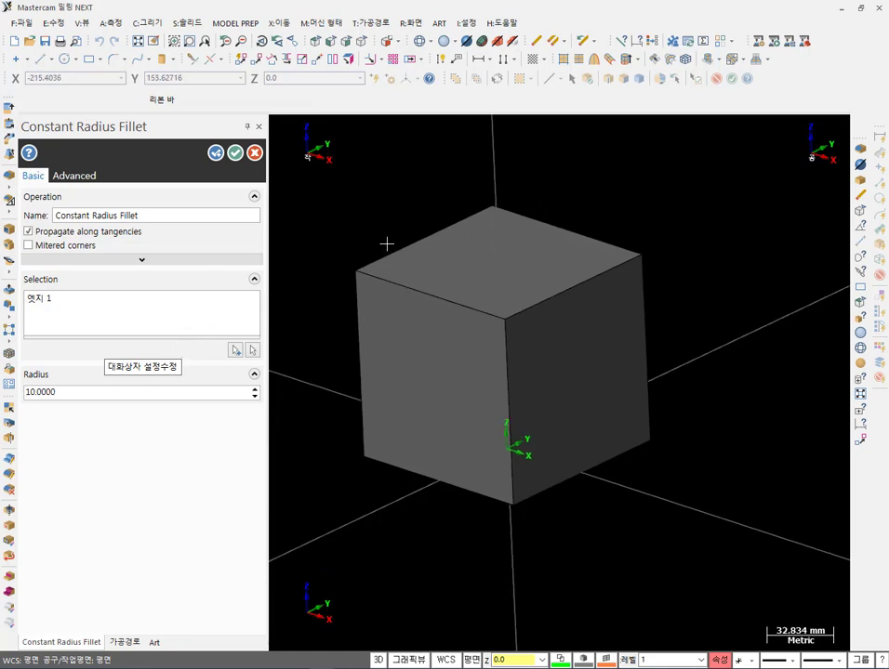
{"action": "left_click", "coordinate": [67, 175]}
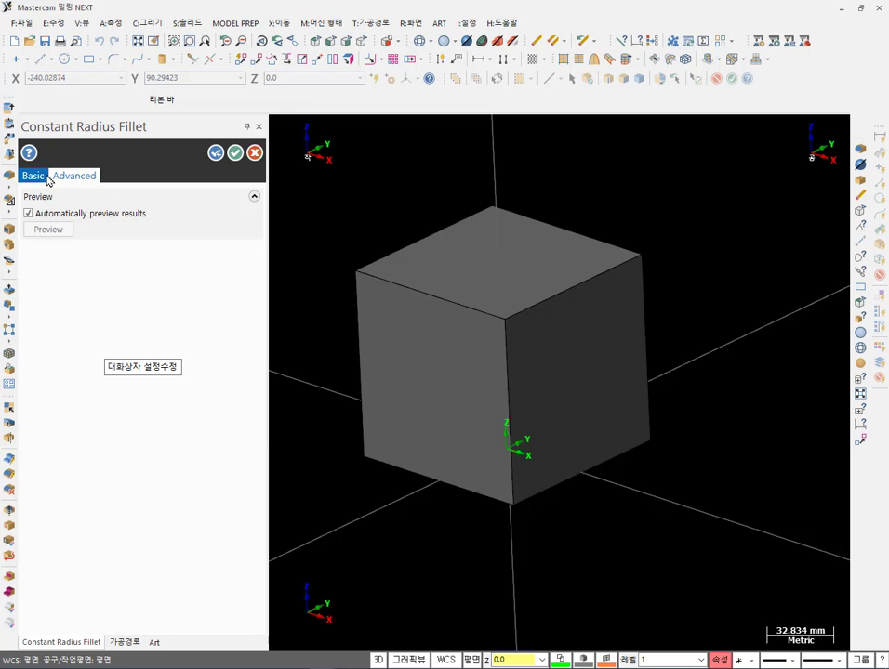
{"action": "left_click", "coordinate": [37, 177]}
{"action": "scroll", "coordinate": [406, 254], "scroll_direction": "up", "scroll_amount": 2}
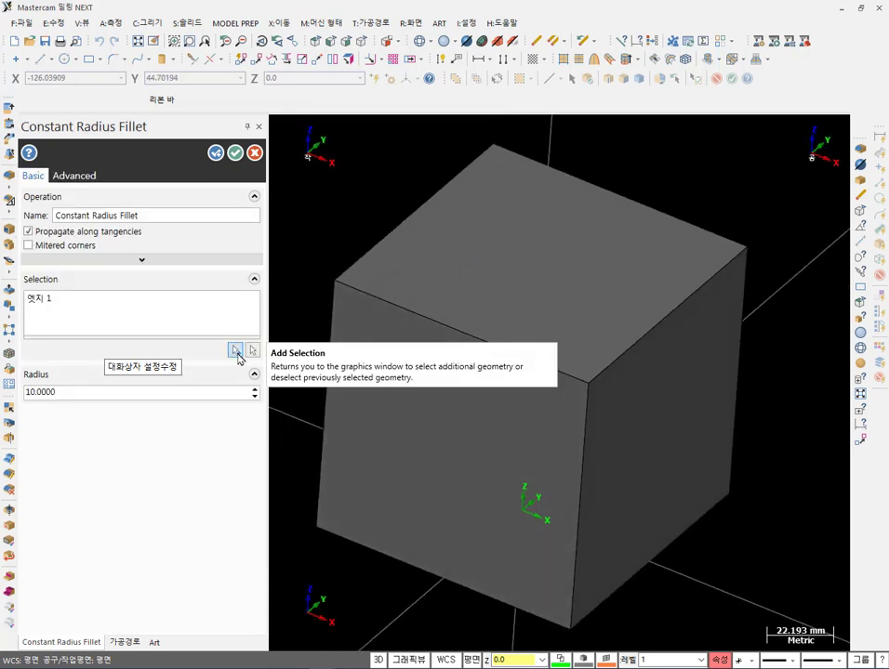
{"action": "left_click", "coordinate": [54, 305]}
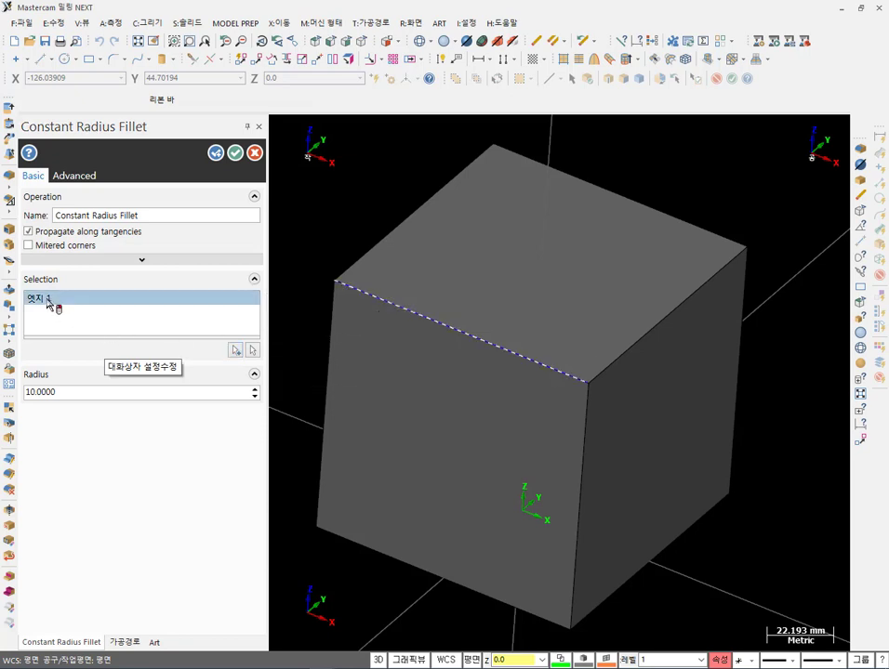
{"action": "left_click", "coordinate": [235, 153]}
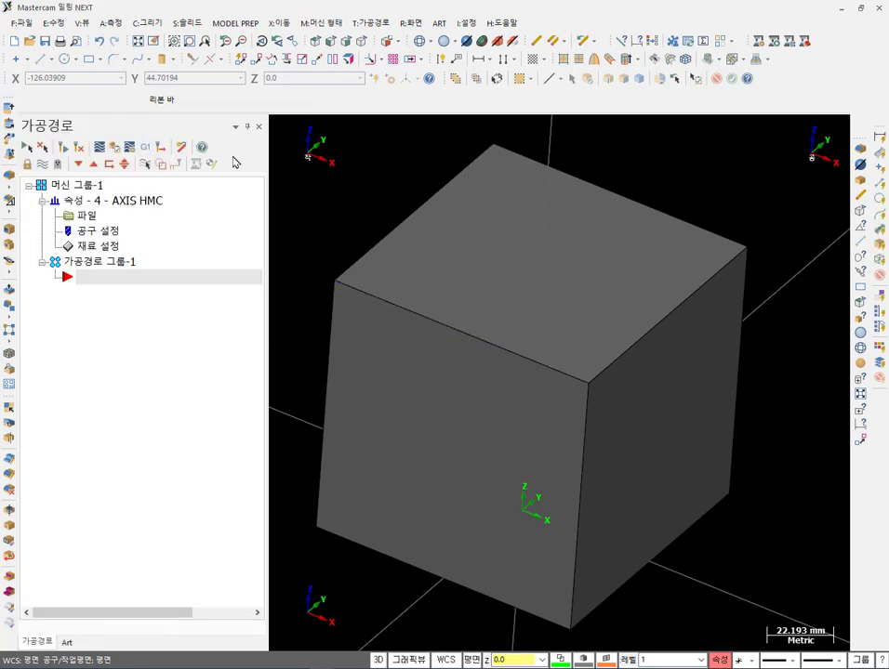
Try the constant radius fillet of 10 again on the same top edge of the block.
{"action": "middle_click_drag", "start_coordinate": [520, 437], "coordinate": [581, 371]}
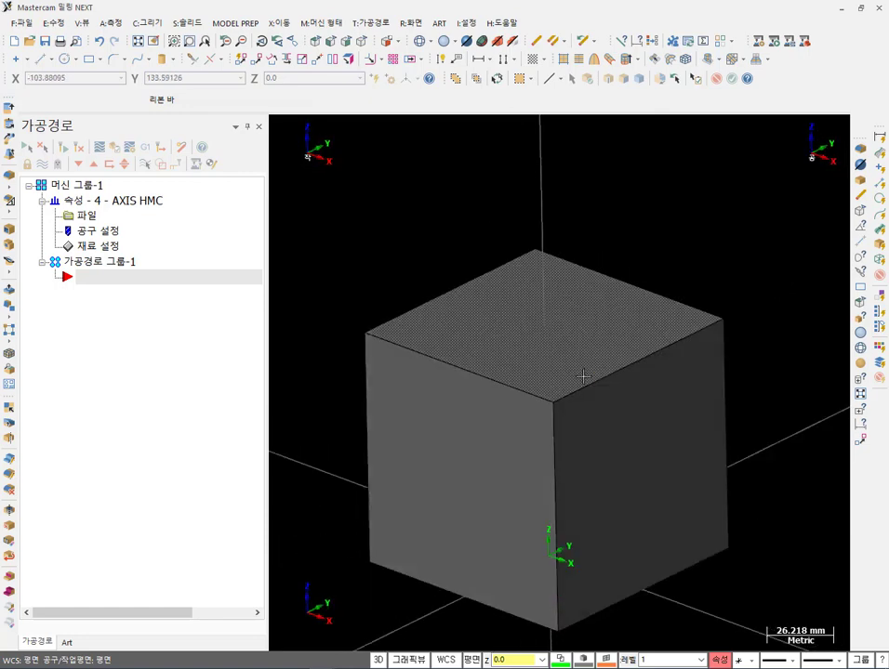
{"action": "scroll", "coordinate": [546, 404], "scroll_direction": "up", "scroll_amount": 2}
{"action": "left_click", "coordinate": [518, 295]}
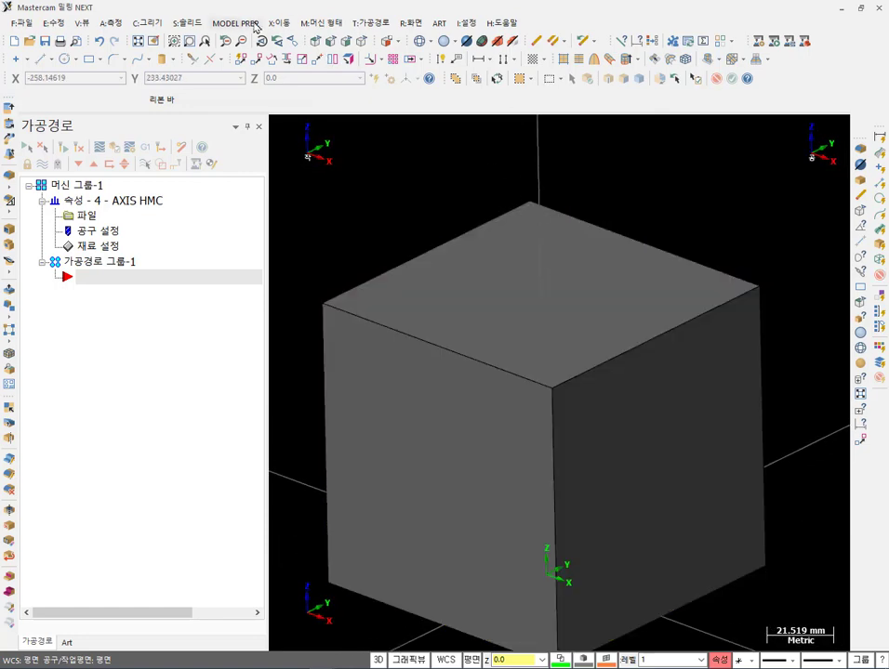
{"action": "left_click", "coordinate": [186, 22]}
{"action": "mouse_move", "coordinate": [219, 108]}
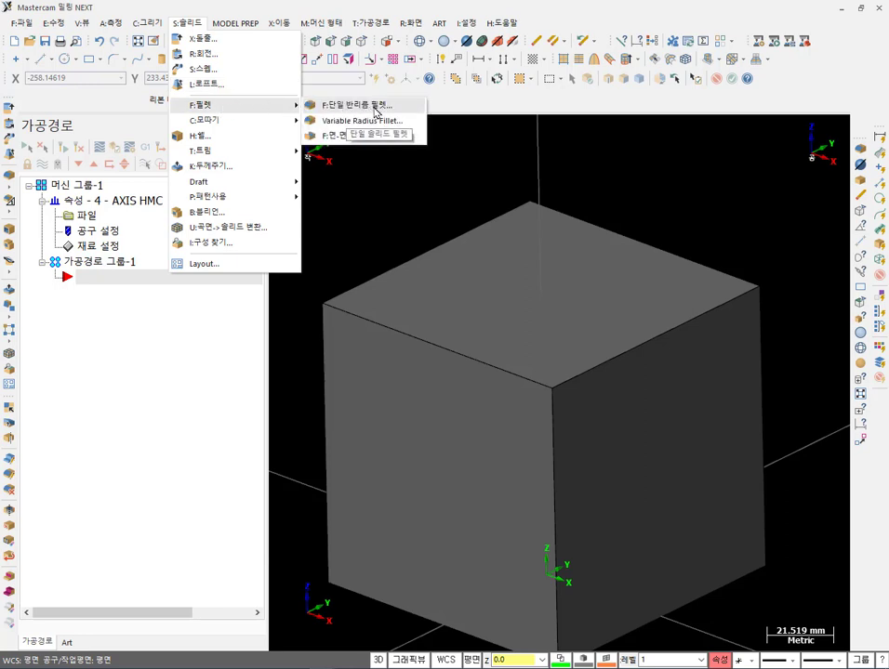
{"action": "left_click", "coordinate": [358, 105]}
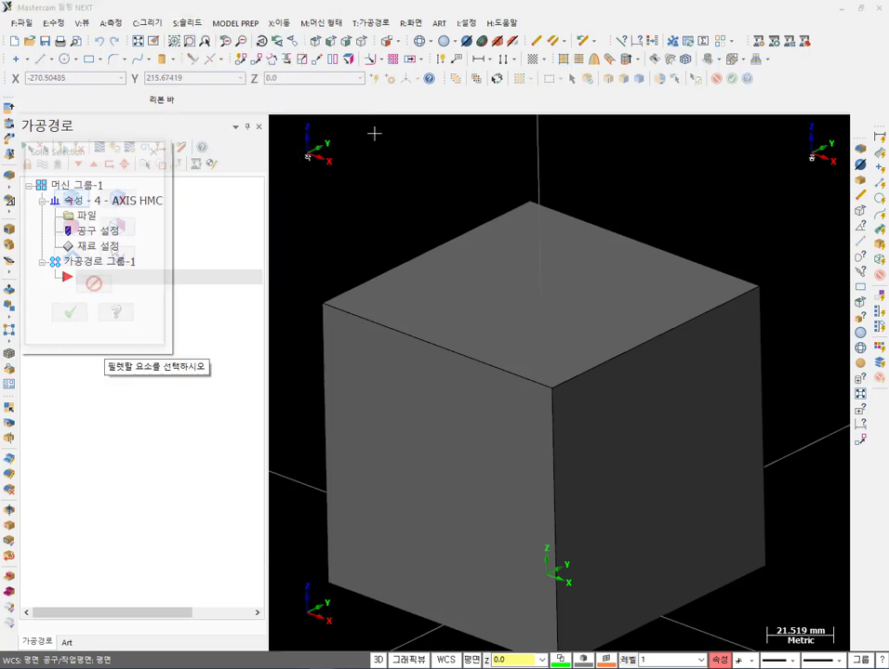
{"action": "left_click", "coordinate": [430, 343]}
{"action": "left_click", "coordinate": [70, 315]}
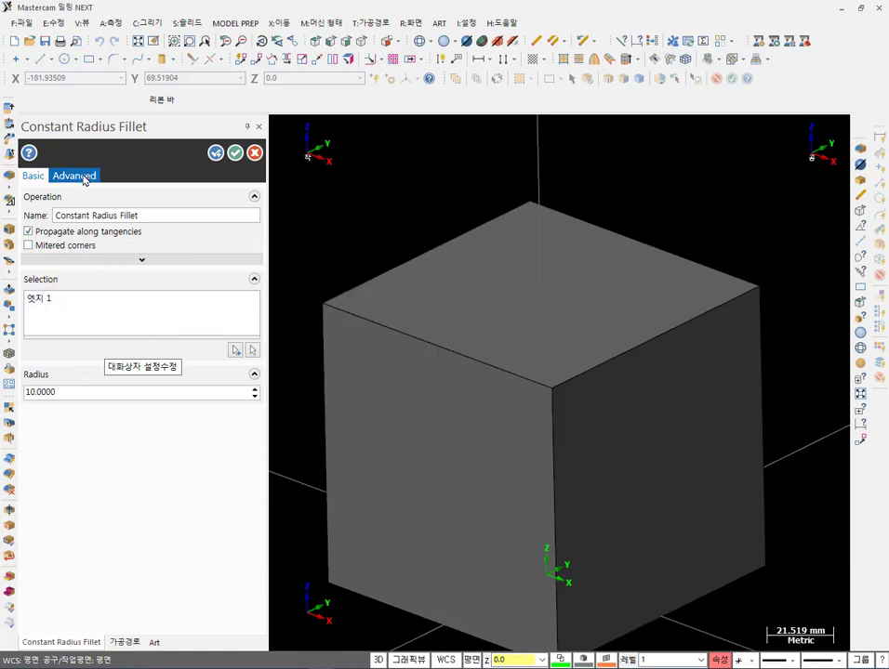
{"action": "left_click", "coordinate": [75, 176]}
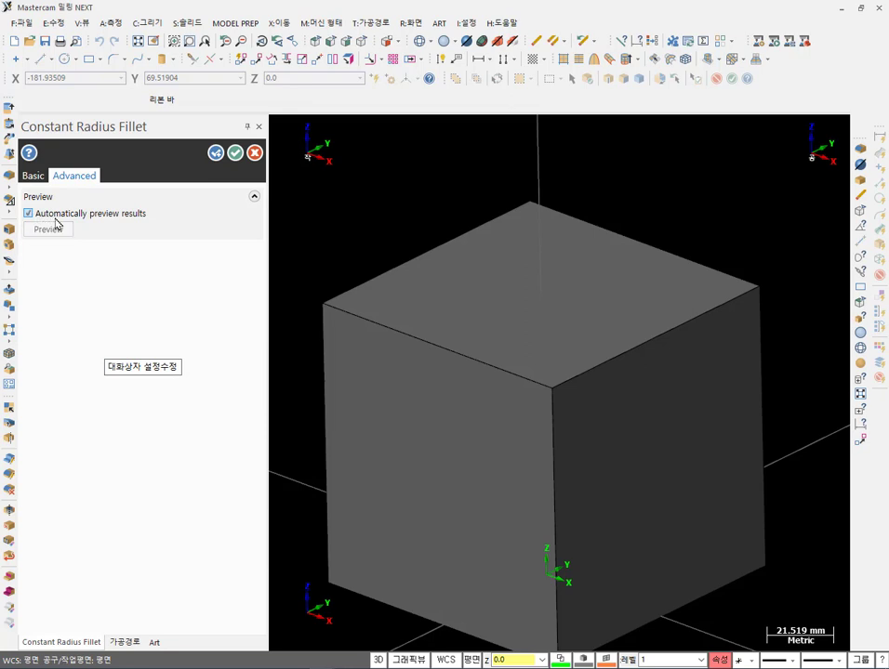
{"action": "left_click", "coordinate": [43, 176]}
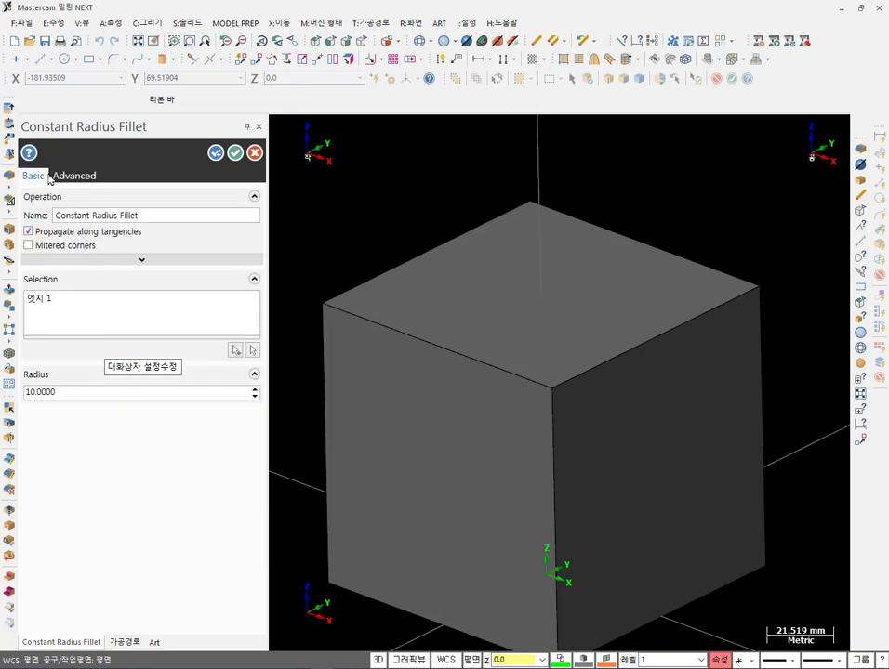
{"action": "left_click", "coordinate": [217, 156]}
Inspect the block's solid properties with the entity analysis.
{"action": "scroll", "coordinate": [589, 394], "scroll_direction": "down", "scroll_amount": 2}
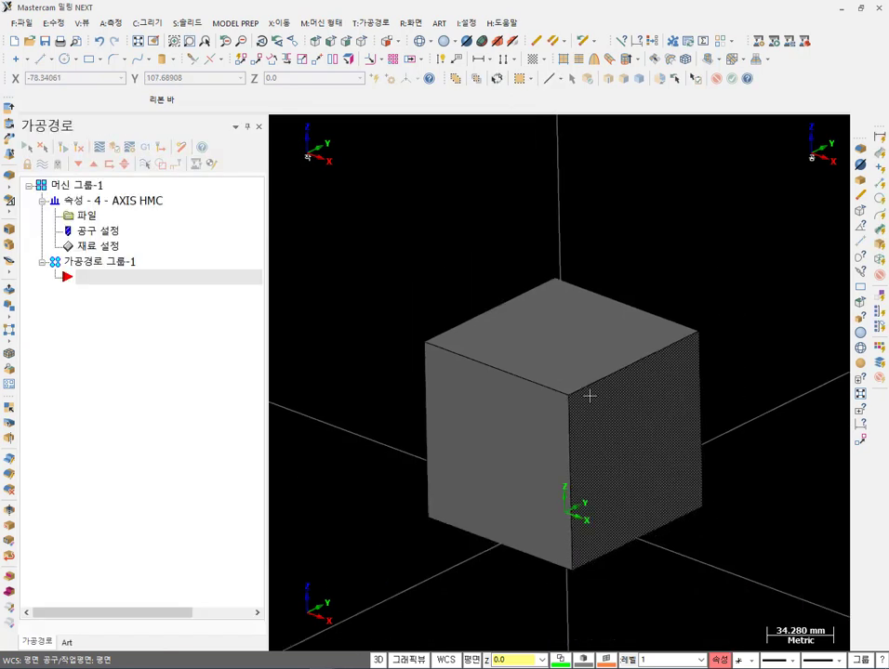
{"action": "scroll", "coordinate": [623, 400], "scroll_direction": "down", "scroll_amount": 2}
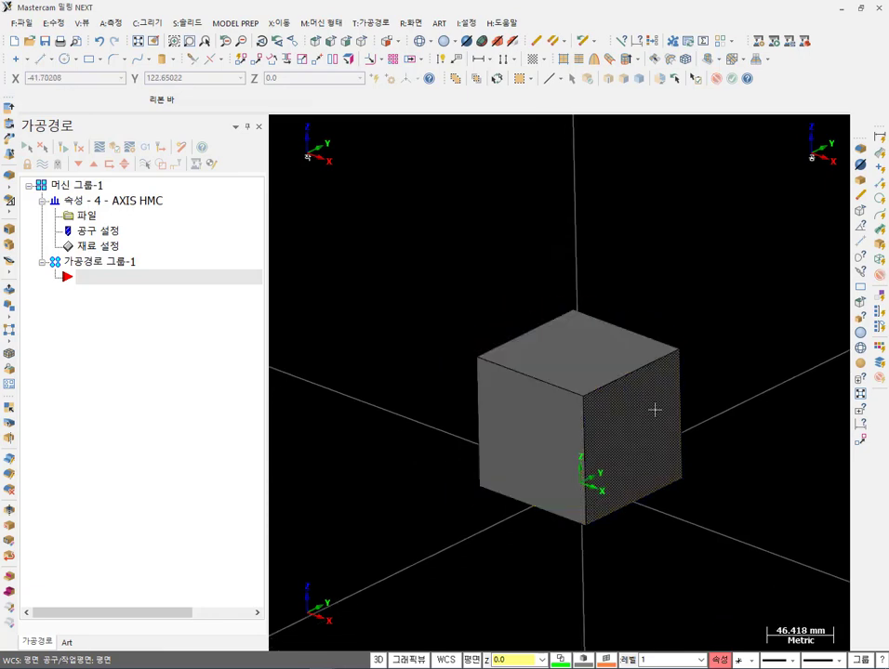
{"action": "scroll", "coordinate": [605, 378], "scroll_direction": "up", "scroll_amount": 3}
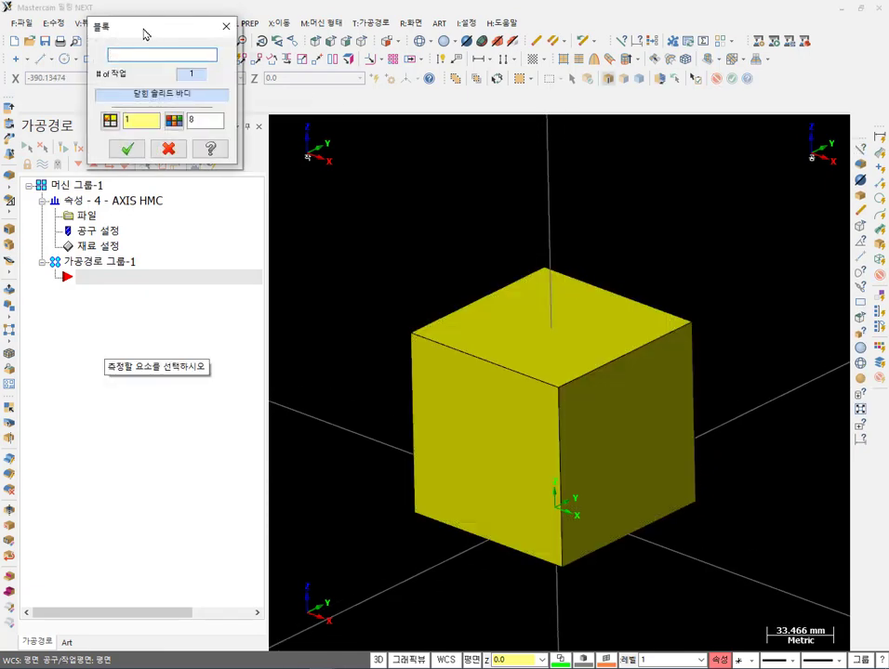
{"action": "left_click", "coordinate": [226, 26]}
Run RAM-Saver with duplicate entities deleted and save the file as T.mcx-8 on the Desktop.
{"action": "middle_click_drag", "start_coordinate": [471, 279], "coordinate": [581, 307]}
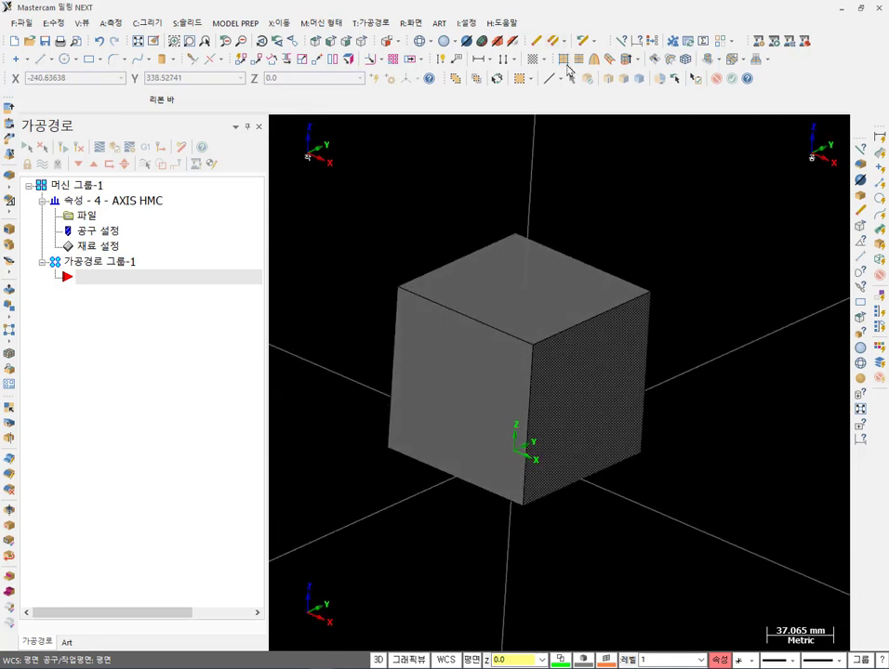
{"action": "left_click", "coordinate": [466, 22]}
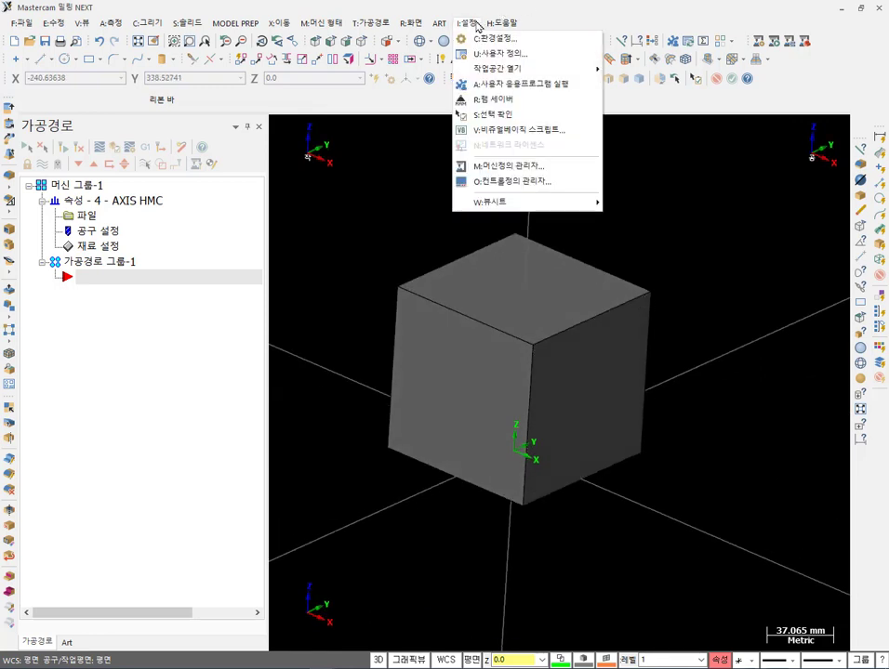
{"action": "left_click", "coordinate": [483, 99]}
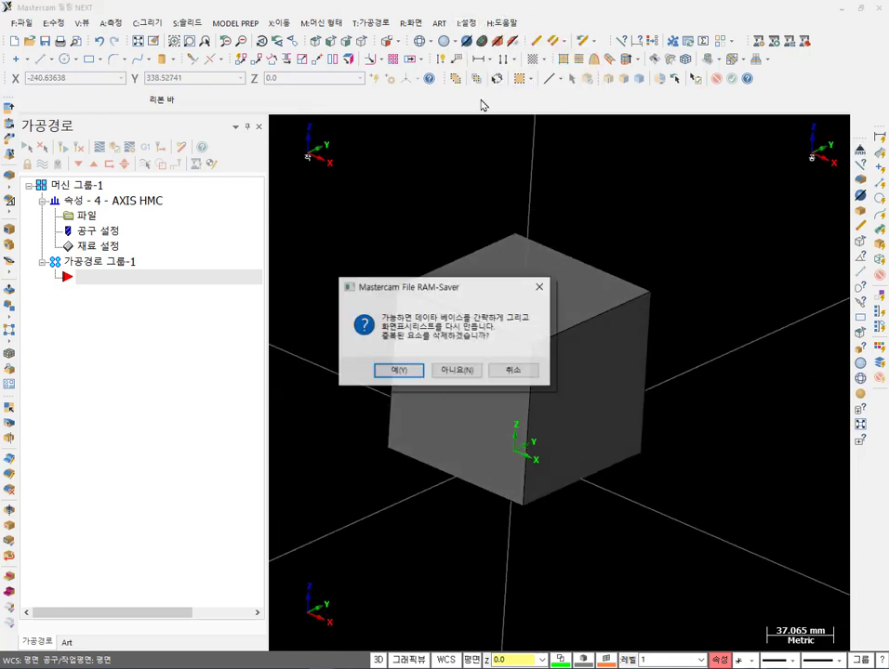
{"action": "left_click", "coordinate": [397, 371]}
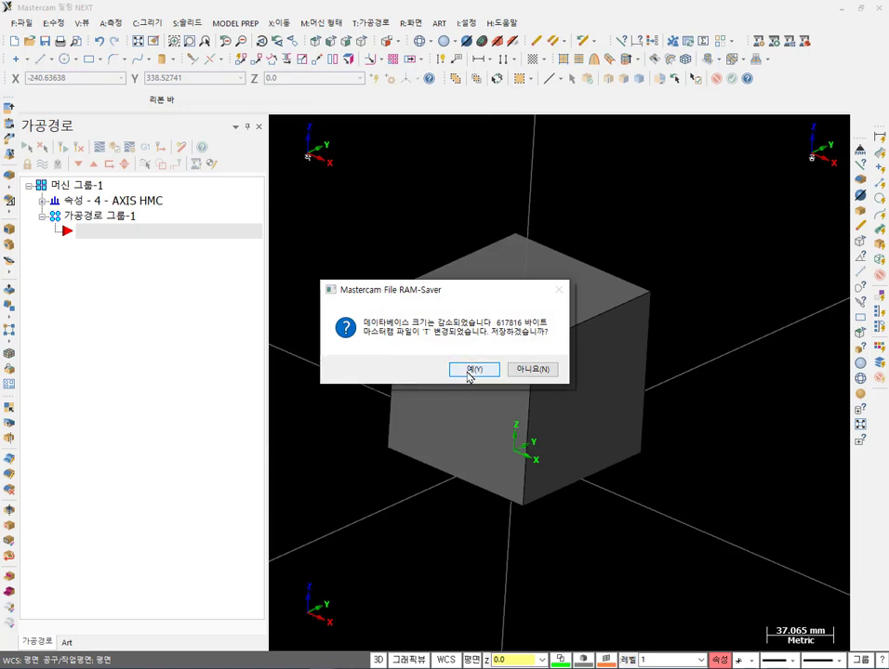
{"action": "left_click", "coordinate": [471, 370]}
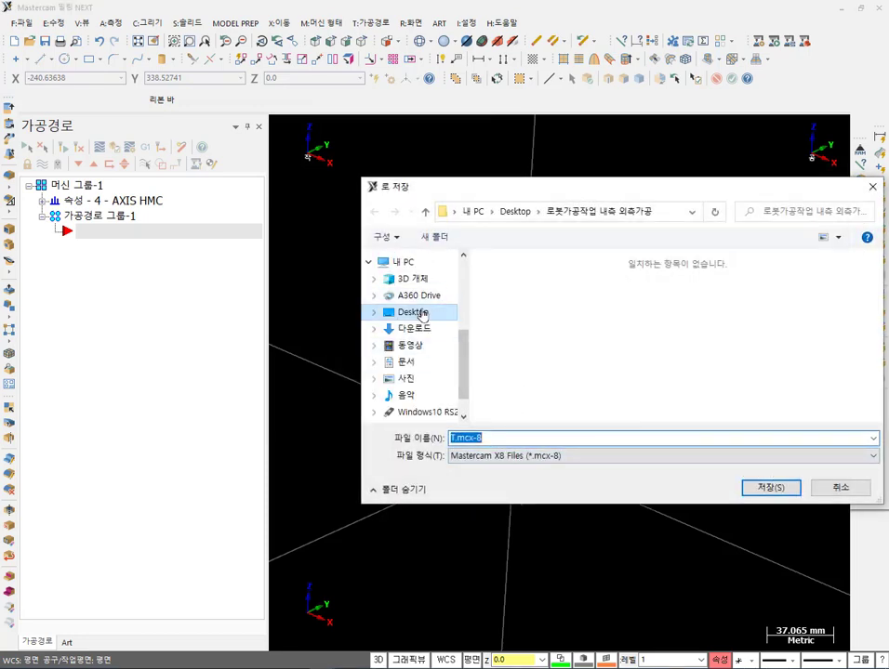
{"action": "left_click", "coordinate": [422, 315]}
{"action": "left_click", "coordinate": [762, 486]}
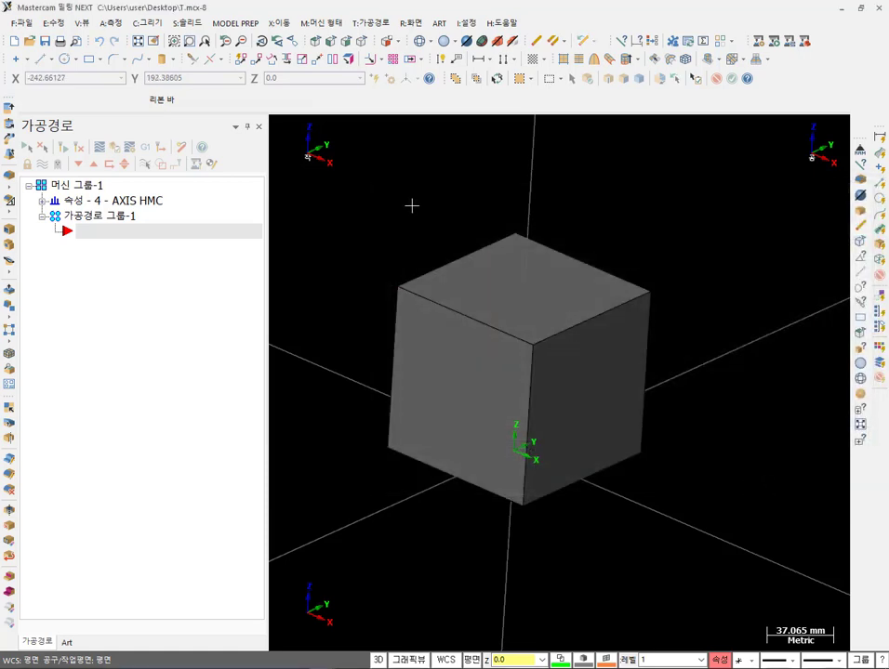
Apply a constant radius fillet of 10 to the front top edge of the block.
{"action": "scroll", "coordinate": [514, 294], "scroll_direction": "up", "scroll_amount": 3}
{"action": "scroll", "coordinate": [514, 294], "scroll_direction": "down", "scroll_amount": 1}
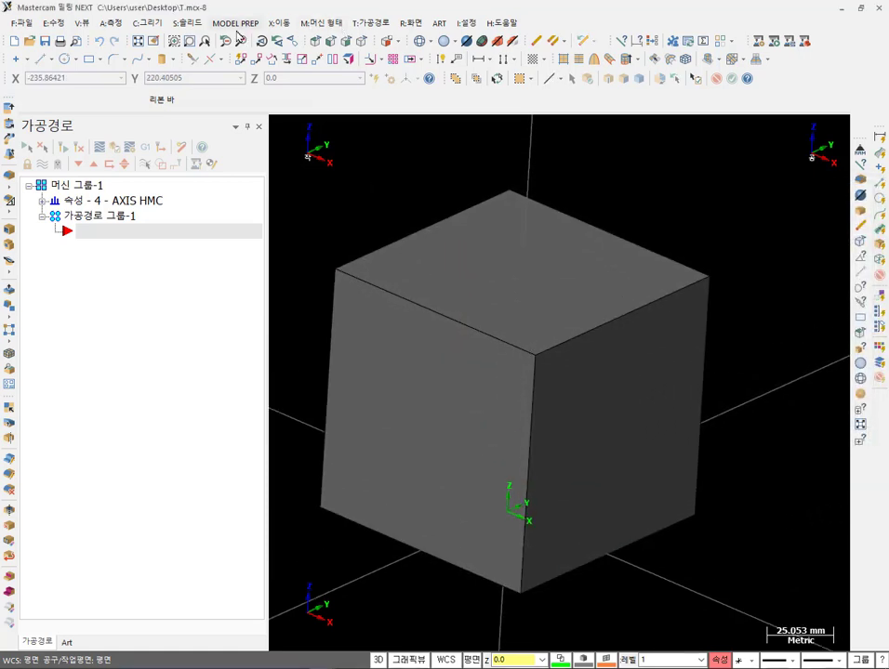
{"action": "left_click", "coordinate": [191, 23]}
{"action": "mouse_move", "coordinate": [228, 105]}
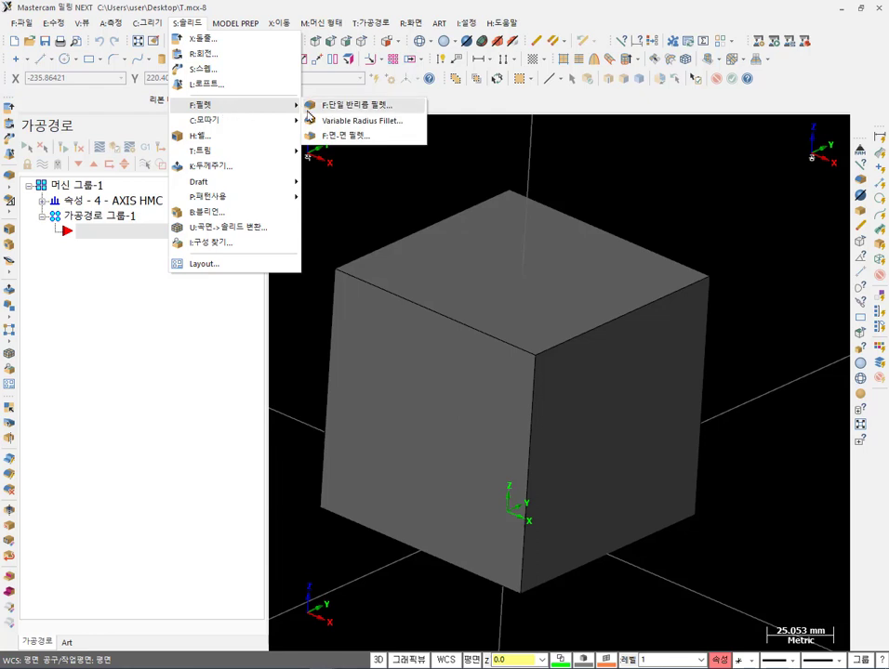
{"action": "left_click", "coordinate": [361, 108]}
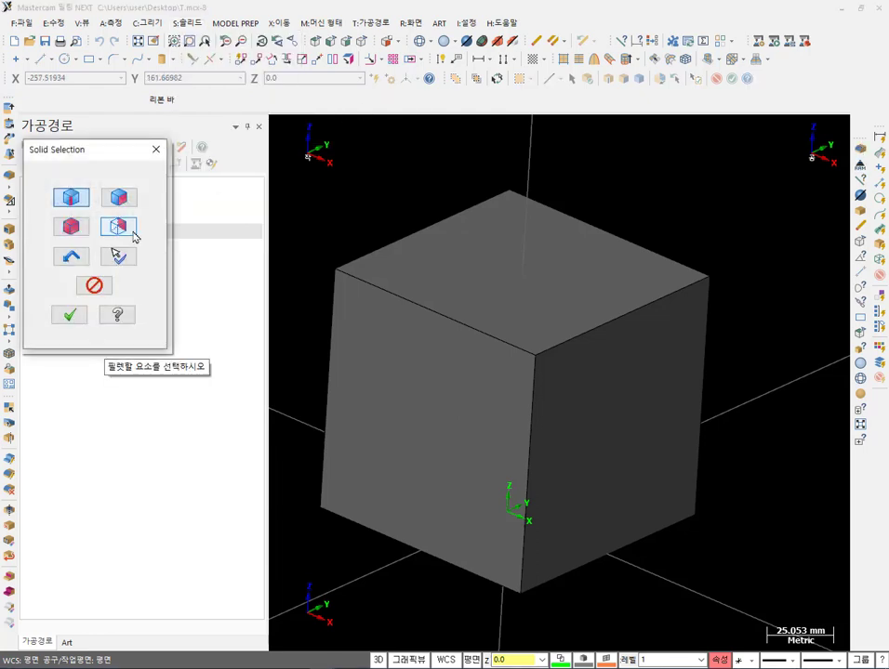
{"action": "left_click", "coordinate": [418, 316]}
{"action": "left_click", "coordinate": [69, 315]}
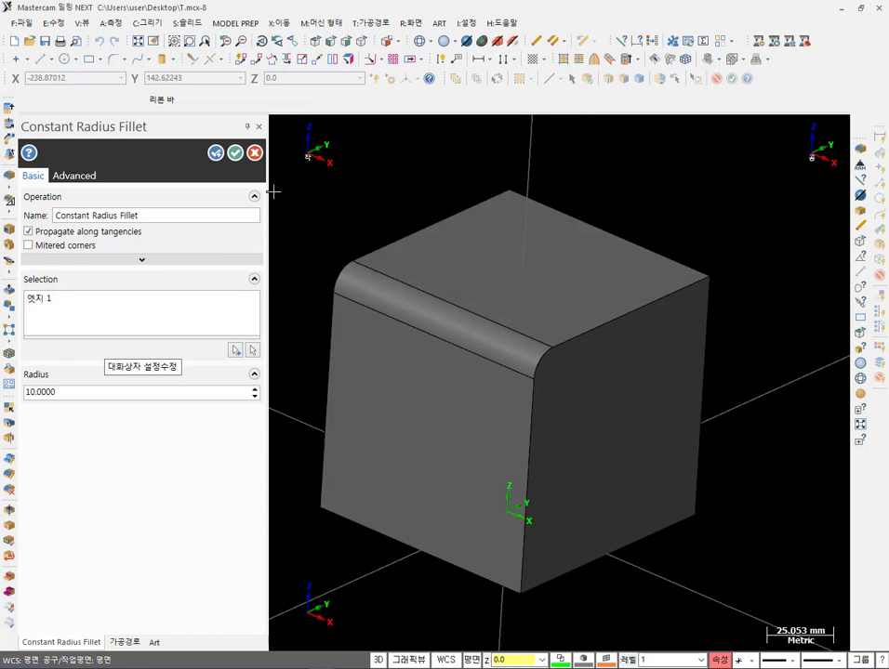
{"action": "left_click", "coordinate": [235, 154]}
Probe the fillet surface and the flat front face of the block with dynamic analysis to check their radius.
{"action": "scroll", "coordinate": [441, 302], "scroll_direction": "up", "scroll_amount": 2}
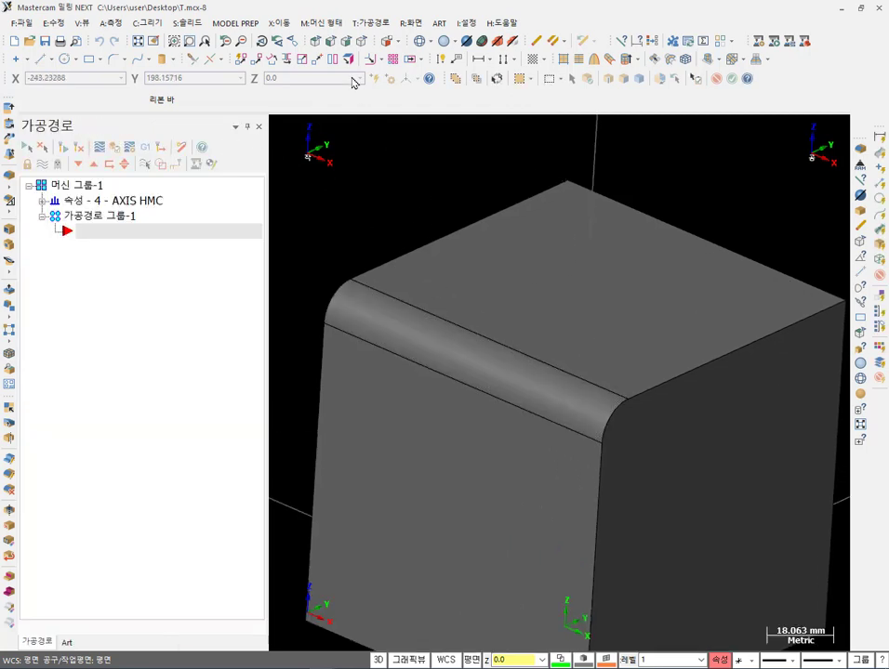
{"action": "left_click", "coordinate": [109, 22]}
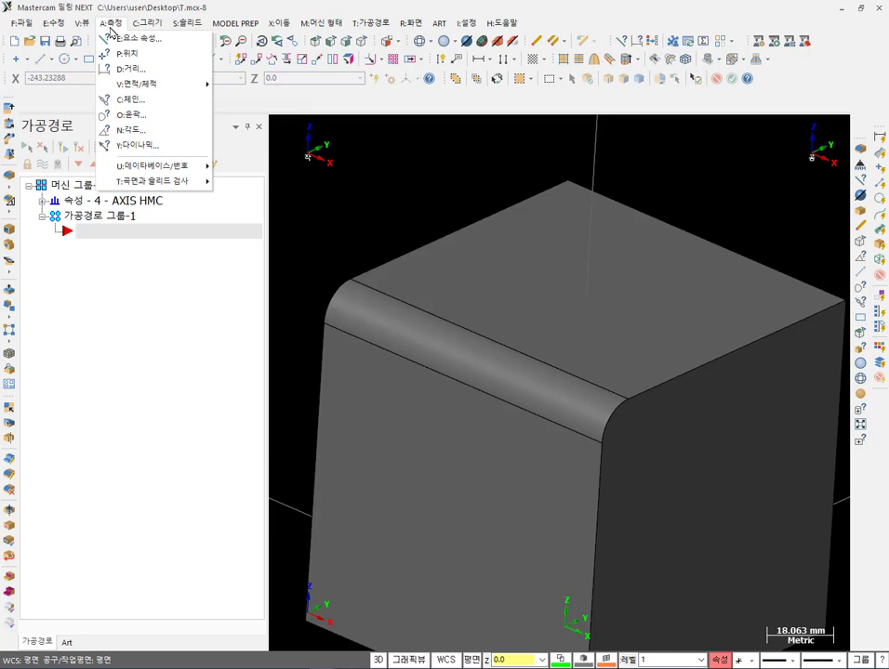
{"action": "left_click", "coordinate": [135, 147]}
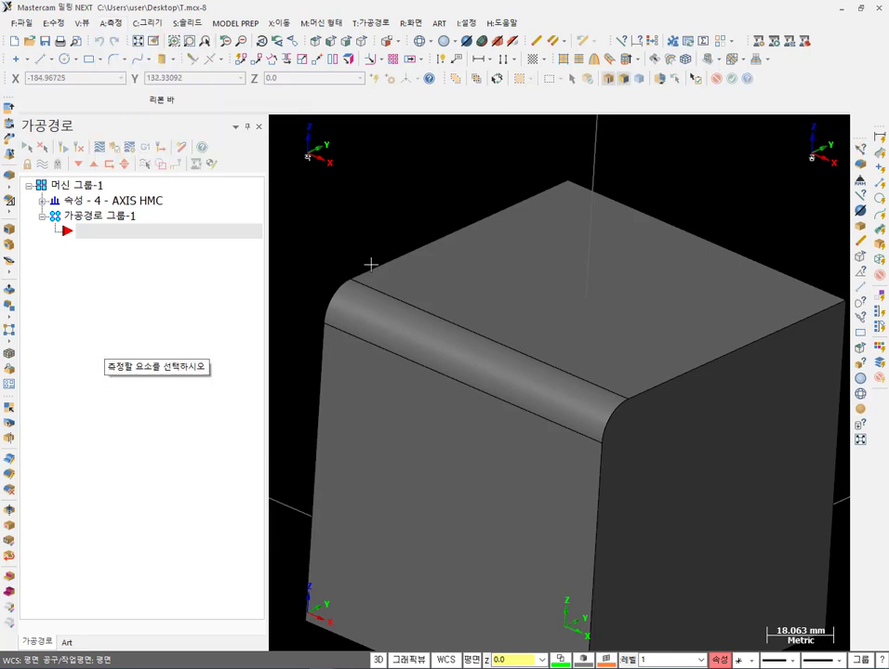
{"action": "left_click", "coordinate": [386, 323]}
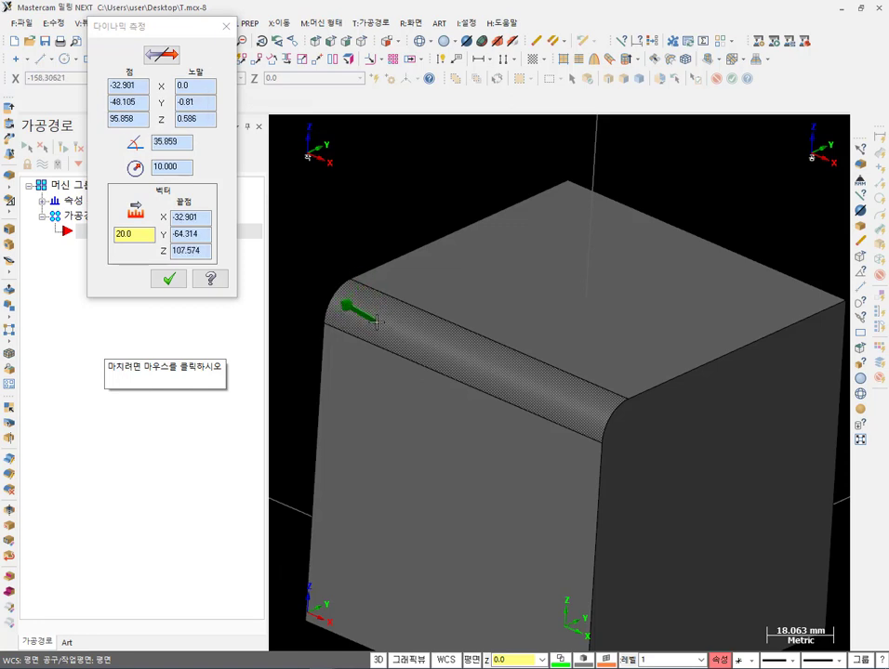
{"action": "left_click", "coordinate": [376, 323]}
{"action": "left_click", "coordinate": [372, 392]}
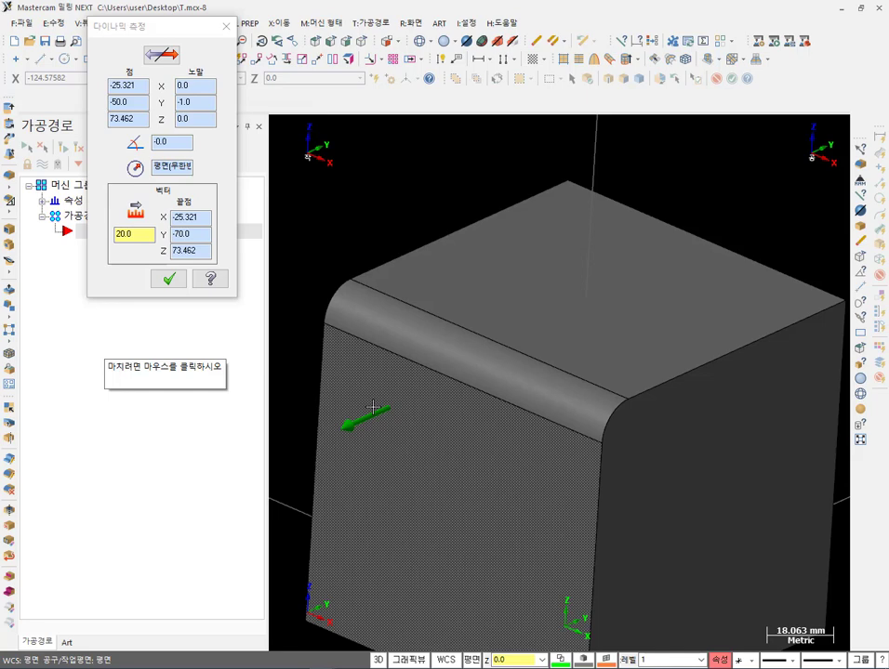
{"action": "left_click", "coordinate": [372, 330]}
{"action": "left_click", "coordinate": [368, 324]}
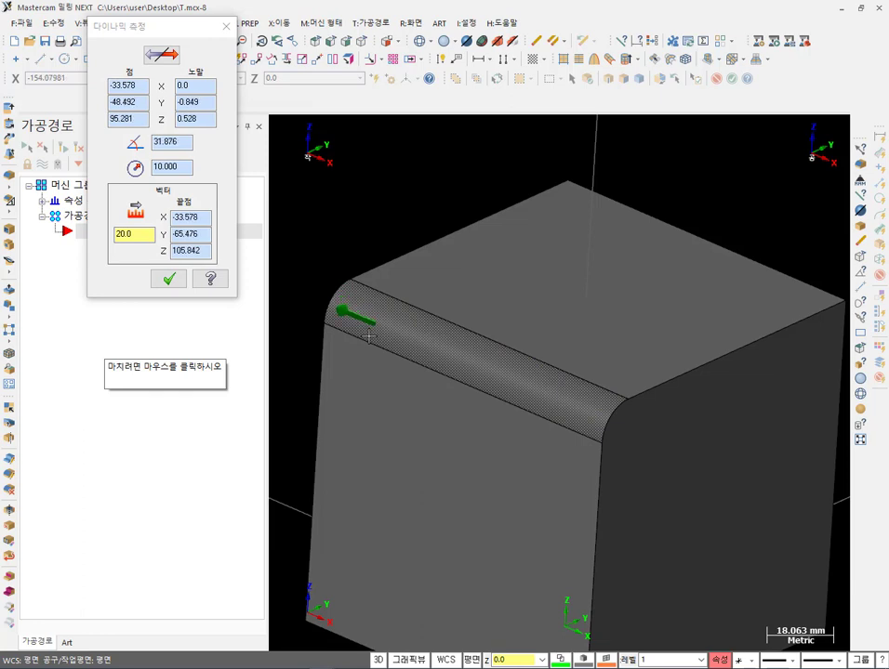
{"action": "scroll", "coordinate": [368, 336], "scroll_direction": "up", "scroll_amount": 8}
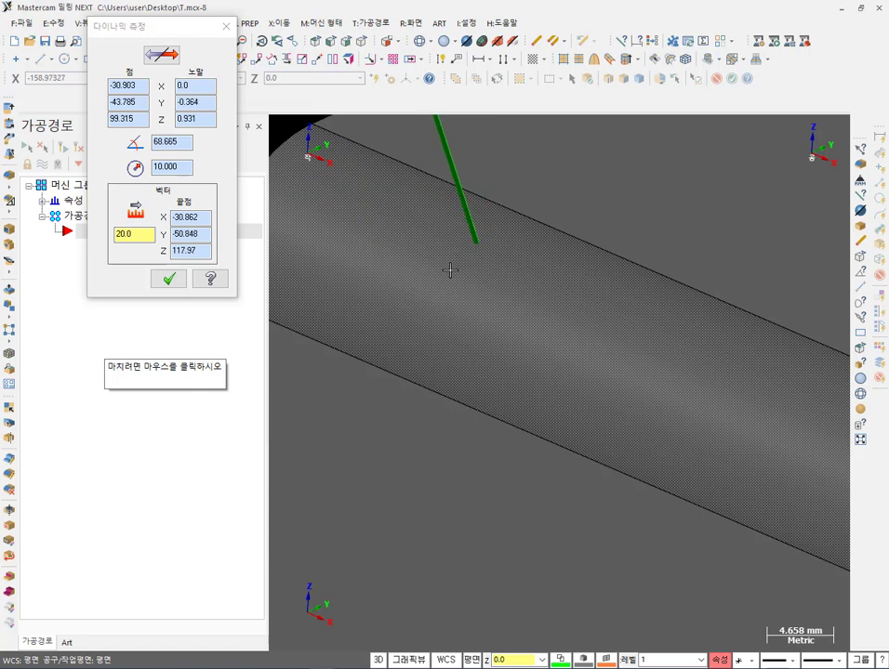
{"action": "left_click", "coordinate": [420, 316]}
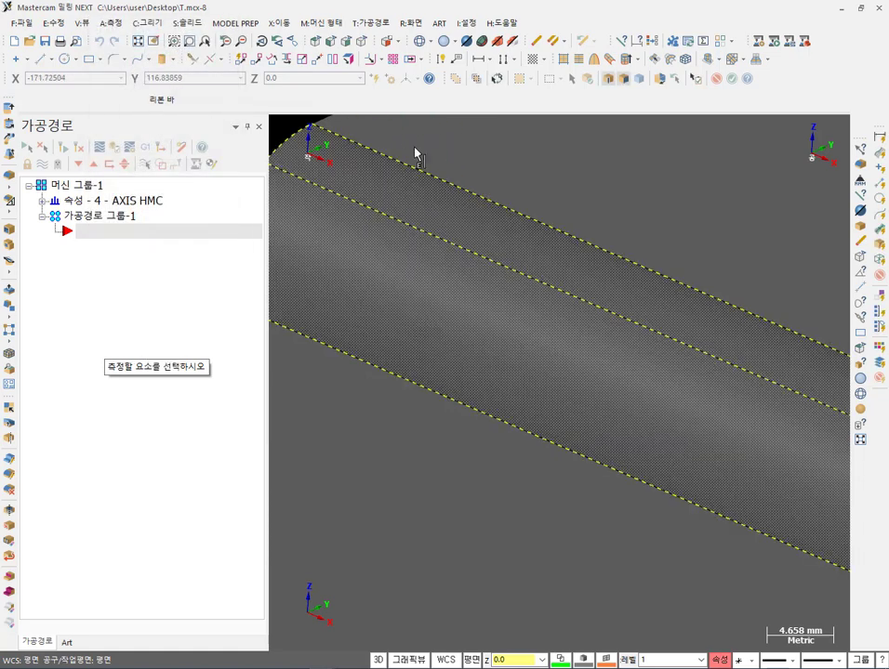
Run the number analysis for entity number 1.
{"action": "left_click", "coordinate": [117, 25]}
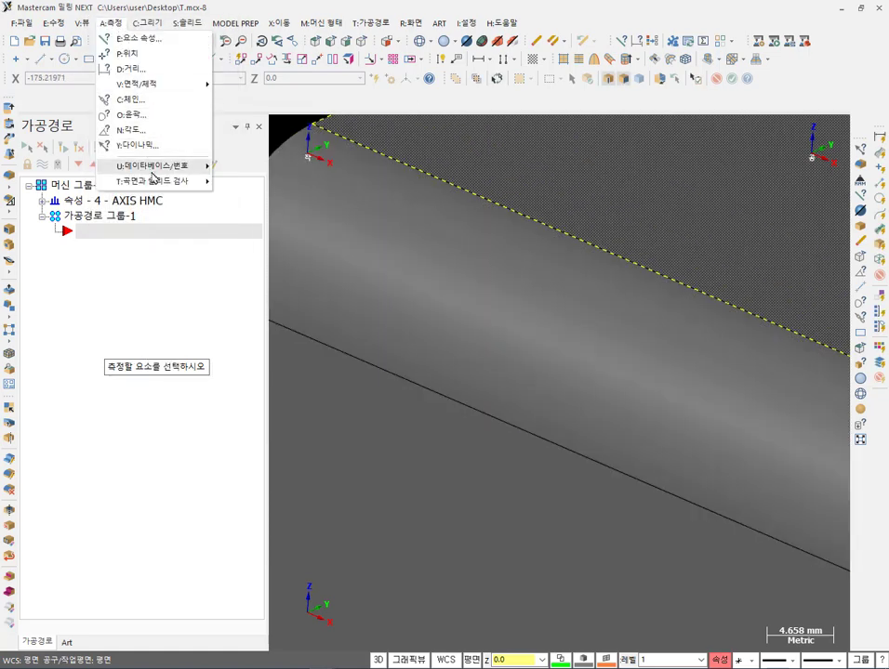
{"action": "mouse_move", "coordinate": [167, 175]}
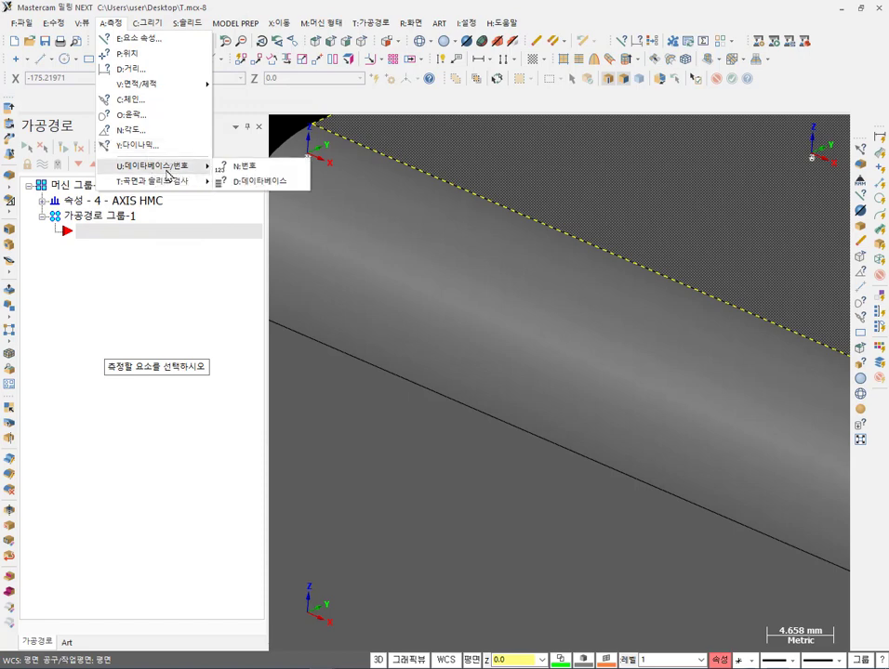
{"action": "left_click", "coordinate": [246, 167]}
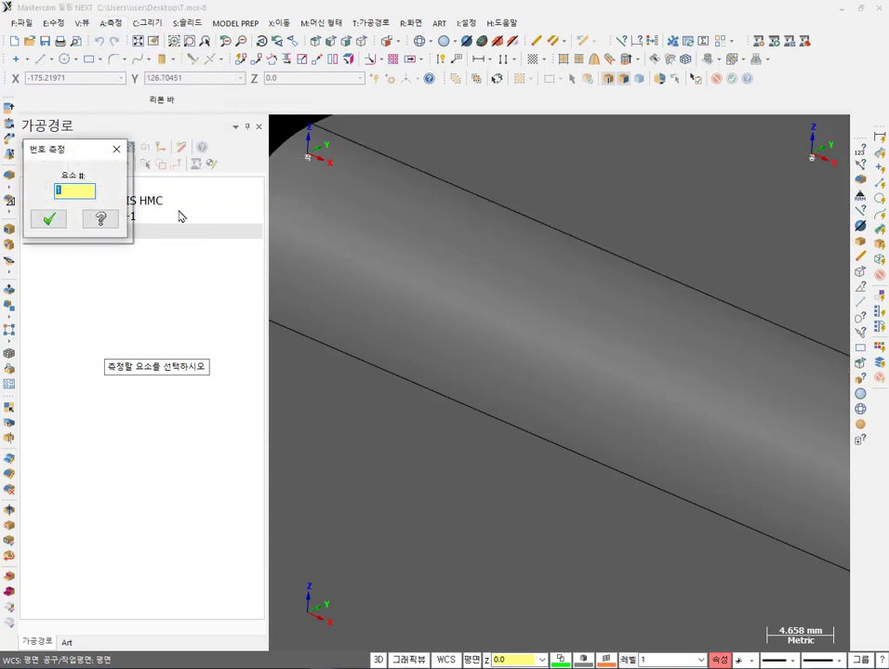
{"action": "left_click", "coordinate": [49, 219]}
Probe the block's flat top face with dynamic analysis and close the analysis.
{"action": "left_click", "coordinate": [485, 370]}
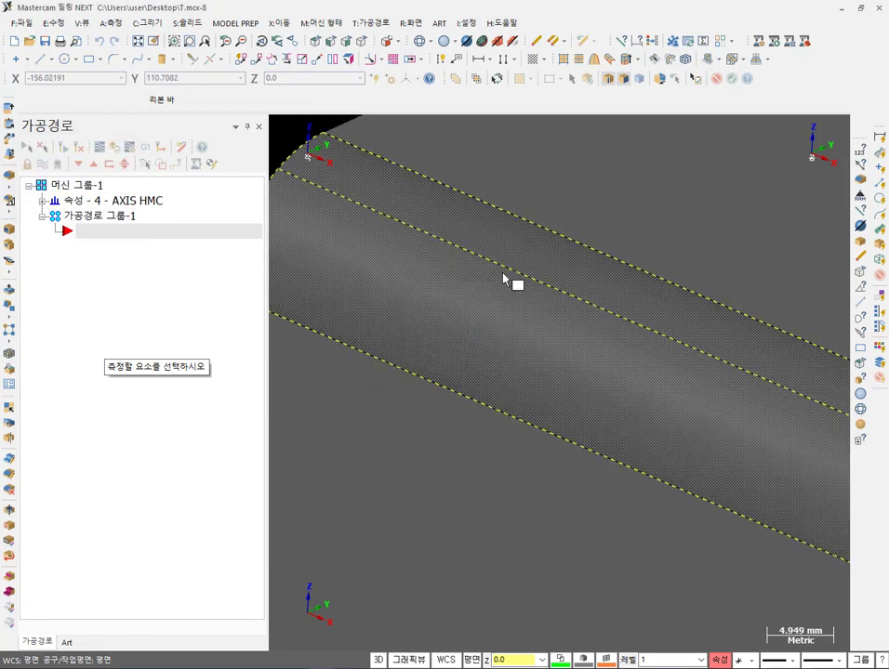
{"action": "scroll", "coordinate": [383, 278], "scroll_direction": "down", "scroll_amount": 8}
{"action": "left_click", "coordinate": [507, 239]}
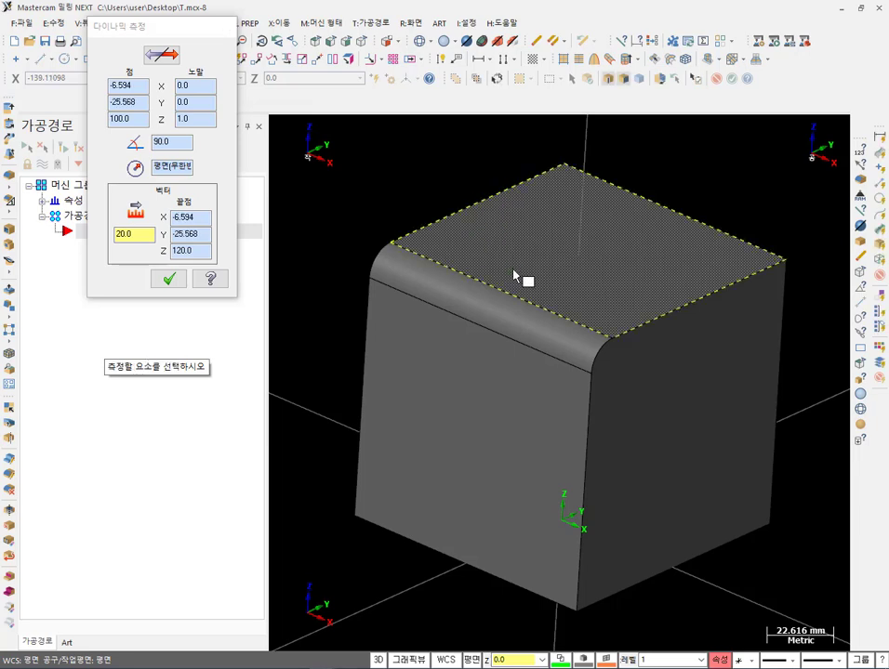
{"action": "key", "text": "Escape"}
Inspect the database properties of the filleted solid and close them without changes.
{"action": "left_click", "coordinate": [112, 22]}
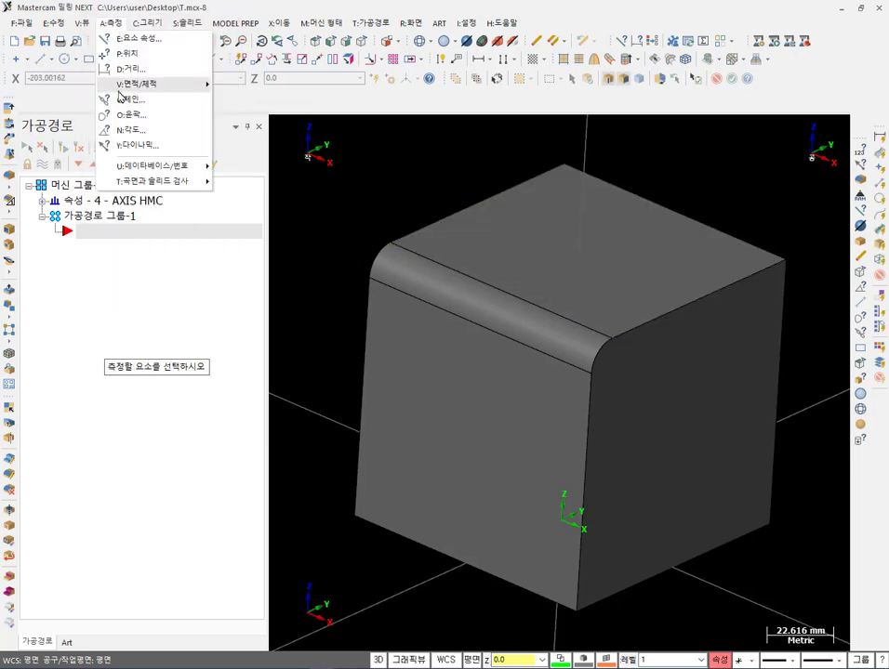
{"action": "mouse_move", "coordinate": [142, 169]}
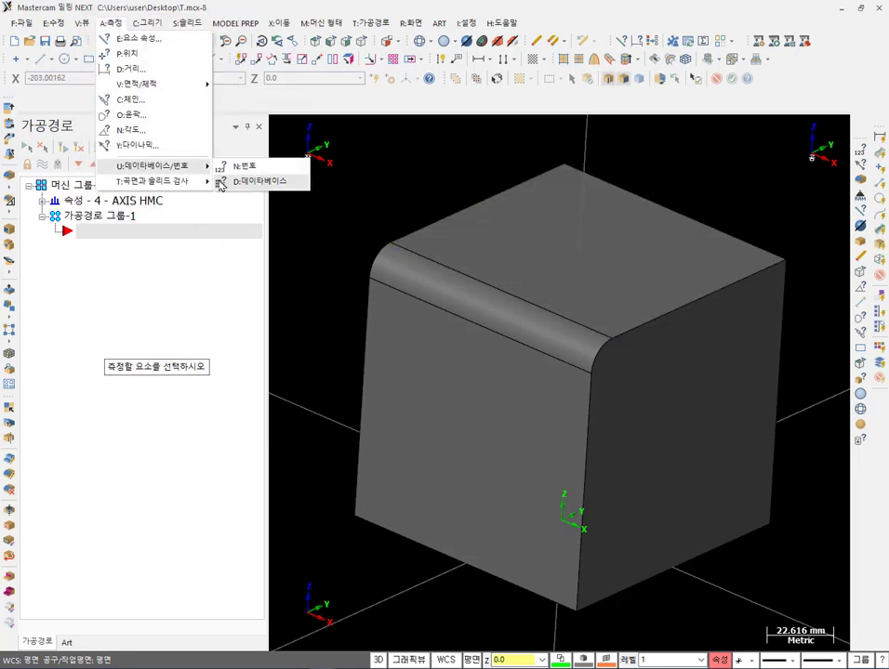
{"action": "left_click", "coordinate": [261, 181]}
{"action": "left_click", "coordinate": [444, 323]}
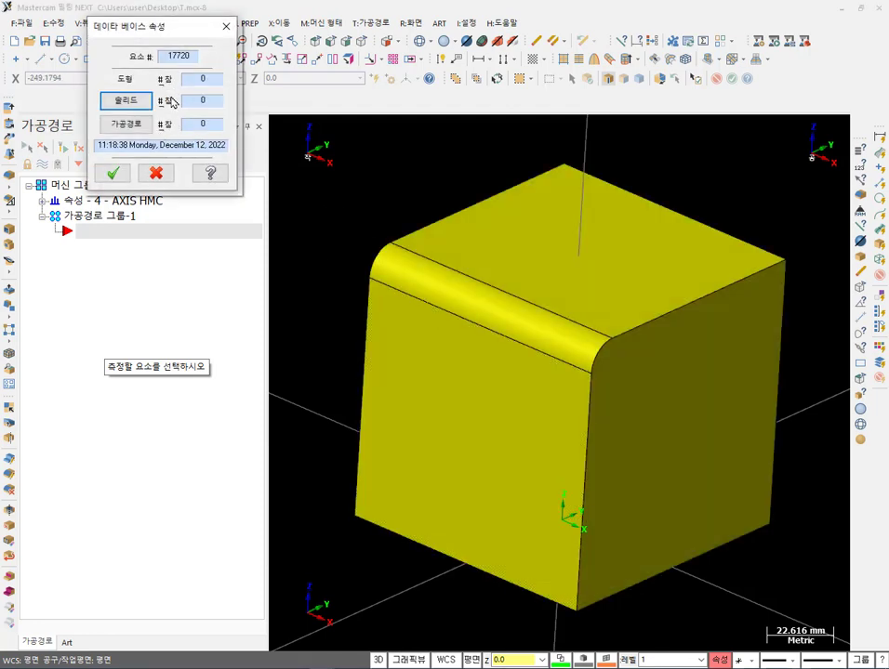
{"action": "left_click", "coordinate": [157, 173]}
Run the solid check on the filleted block to test it for errors.
{"action": "left_click", "coordinate": [110, 22]}
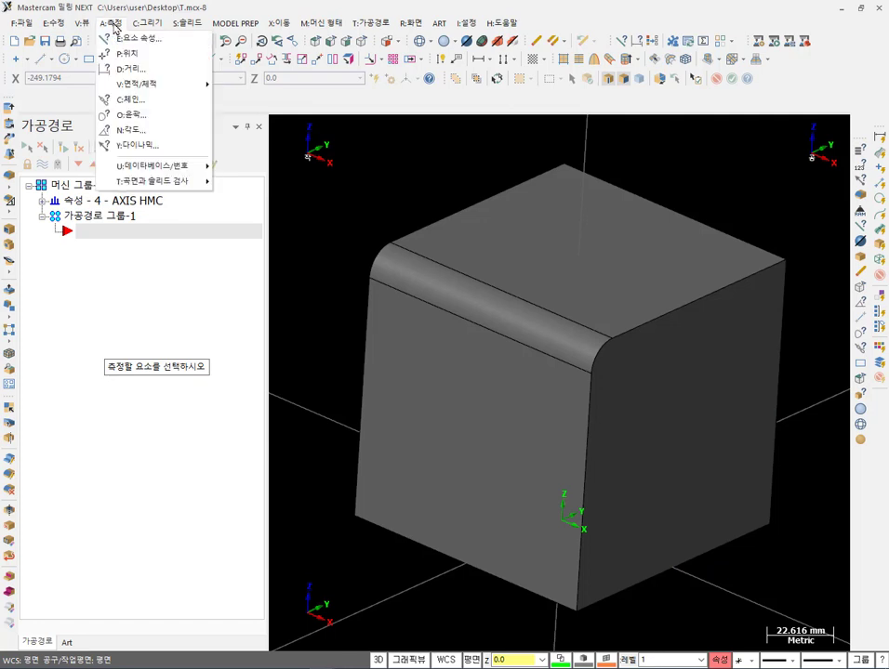
{"action": "mouse_move", "coordinate": [136, 184]}
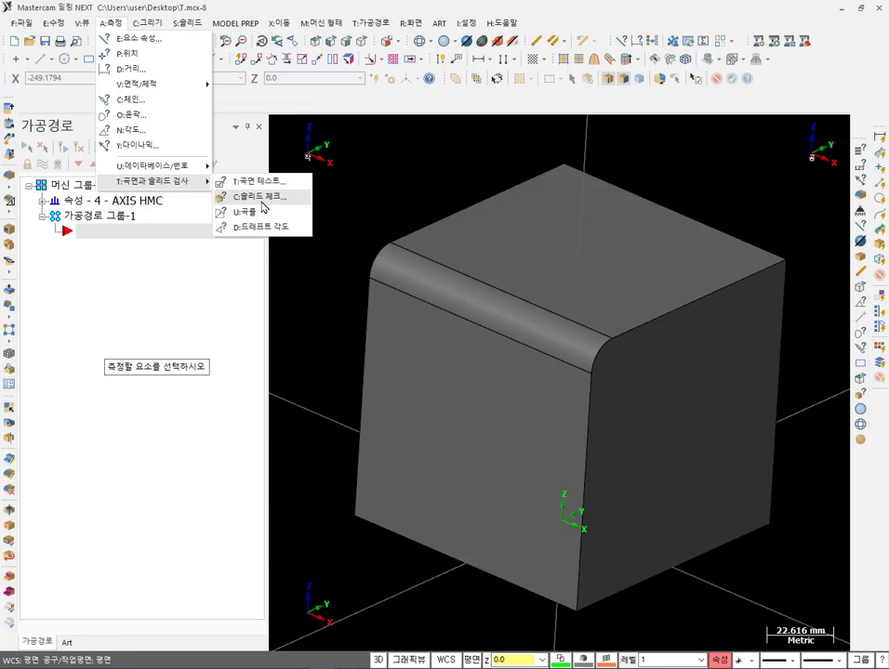
{"action": "left_click", "coordinate": [261, 199]}
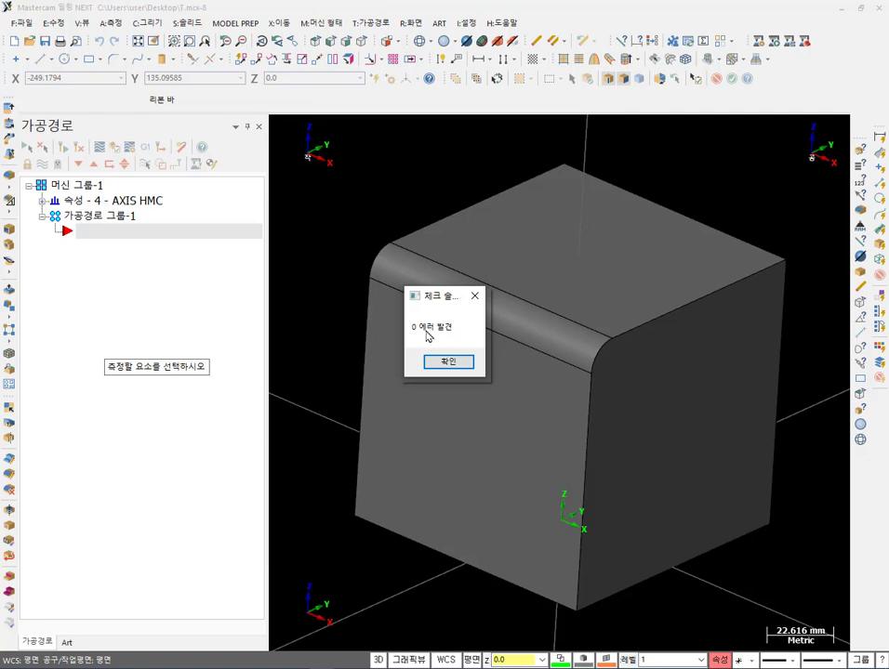
{"action": "left_click", "coordinate": [447, 364]}
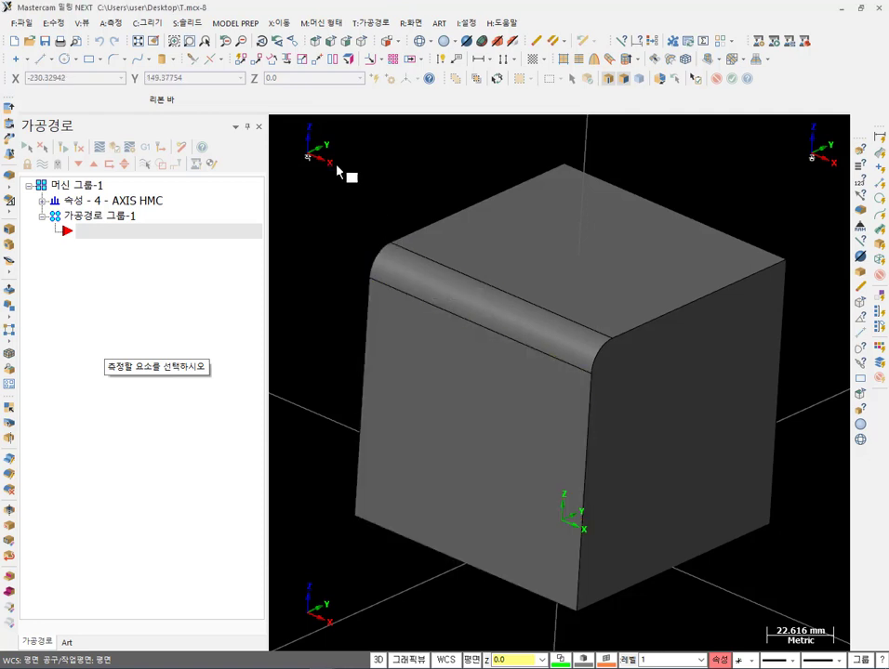
{"action": "left_click", "coordinate": [187, 23]}
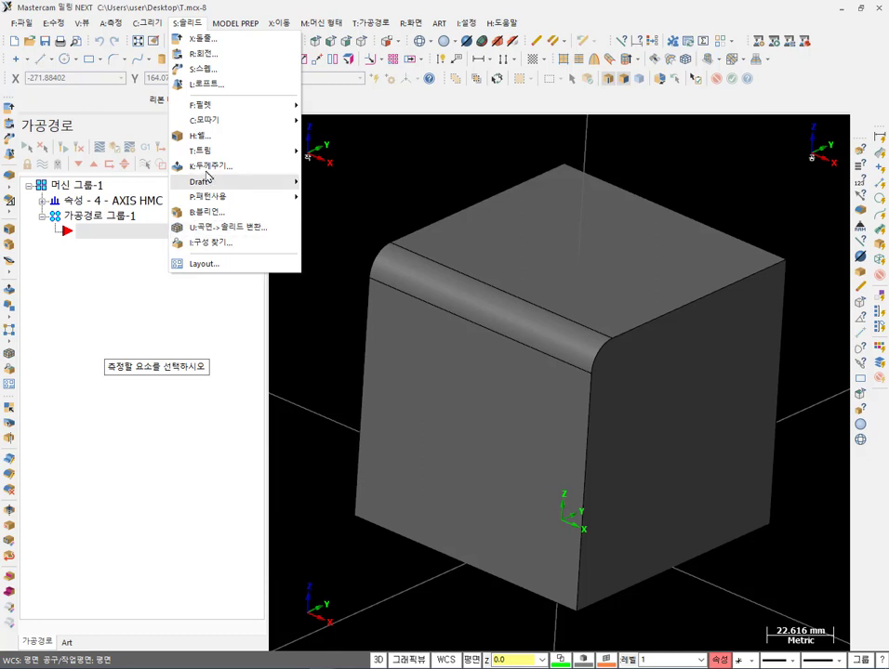
{"action": "mouse_move", "coordinate": [151, 25]}
{"action": "mouse_move", "coordinate": [111, 23]}
{"action": "mouse_move", "coordinate": [147, 183]}
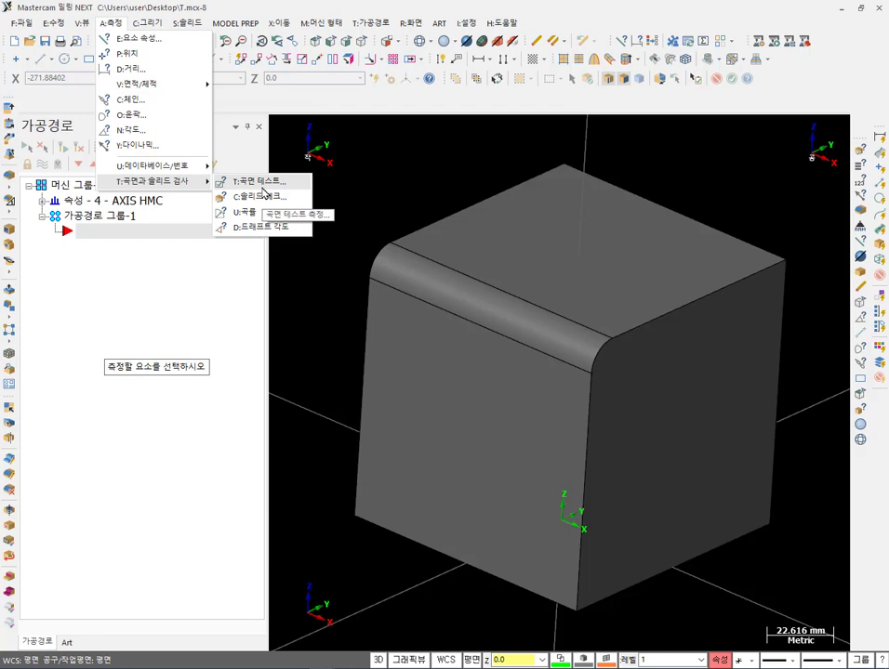
{"action": "left_click", "coordinate": [375, 157]}
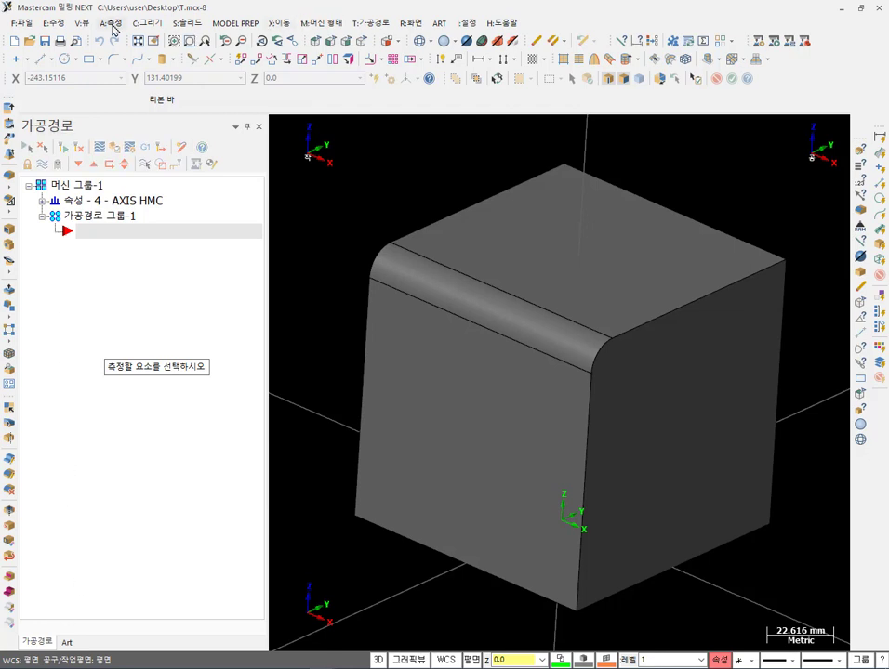
Show the Solids Manager and expand the solid's history to review its block and Constant Radius Fillet operations.
{"action": "left_click", "coordinate": [83, 23]}
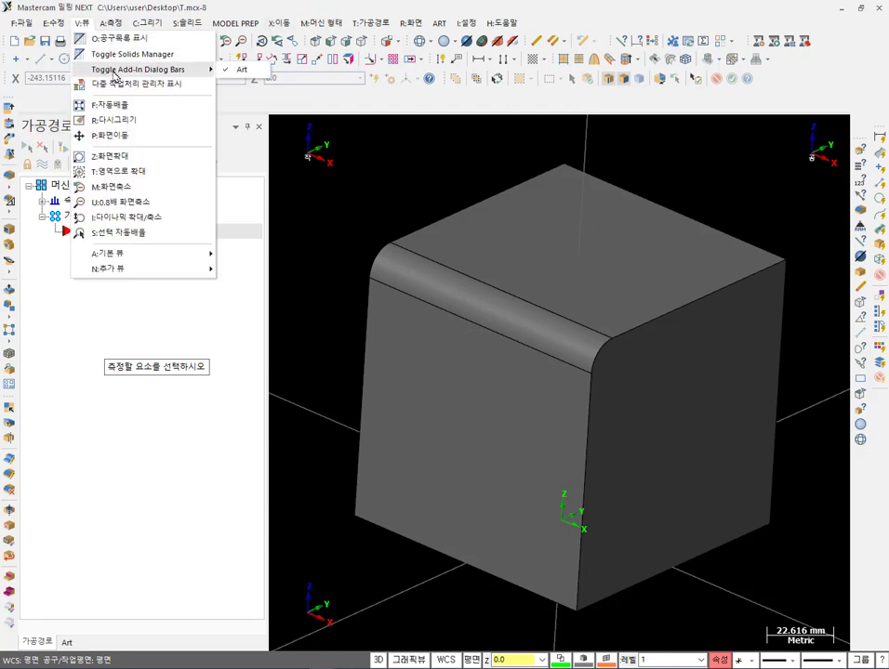
{"action": "left_click", "coordinate": [119, 55]}
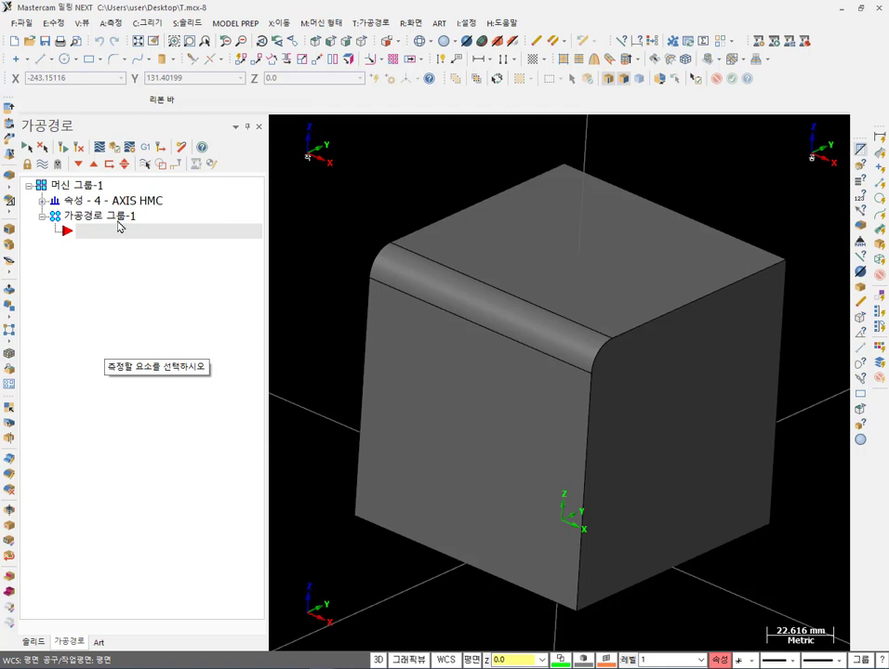
{"action": "left_click", "coordinate": [34, 642]}
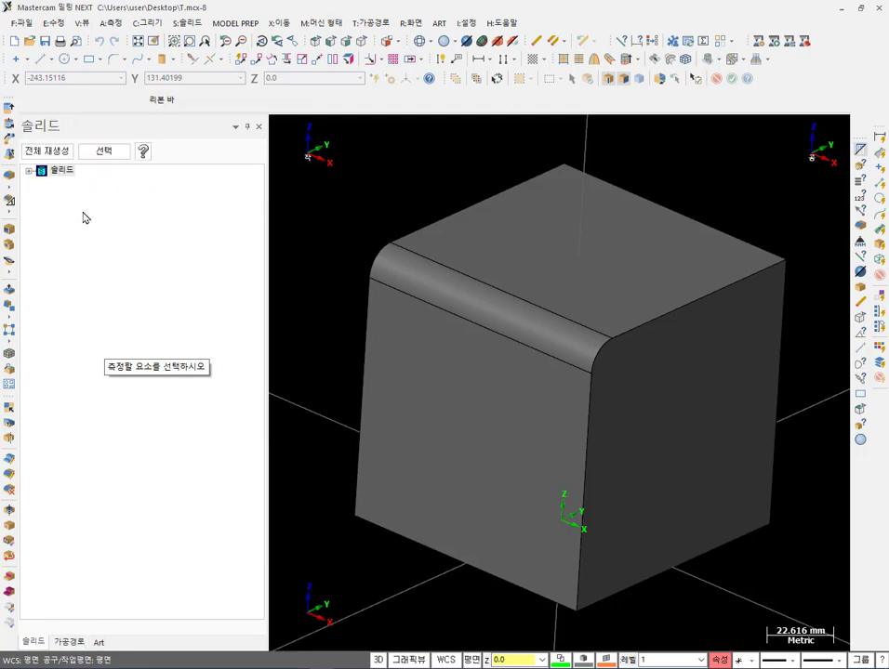
{"action": "left_click", "coordinate": [29, 171]}
{"action": "left_click", "coordinate": [71, 182]}
{"action": "left_click", "coordinate": [75, 193]}
{"action": "left_click", "coordinate": [80, 205]}
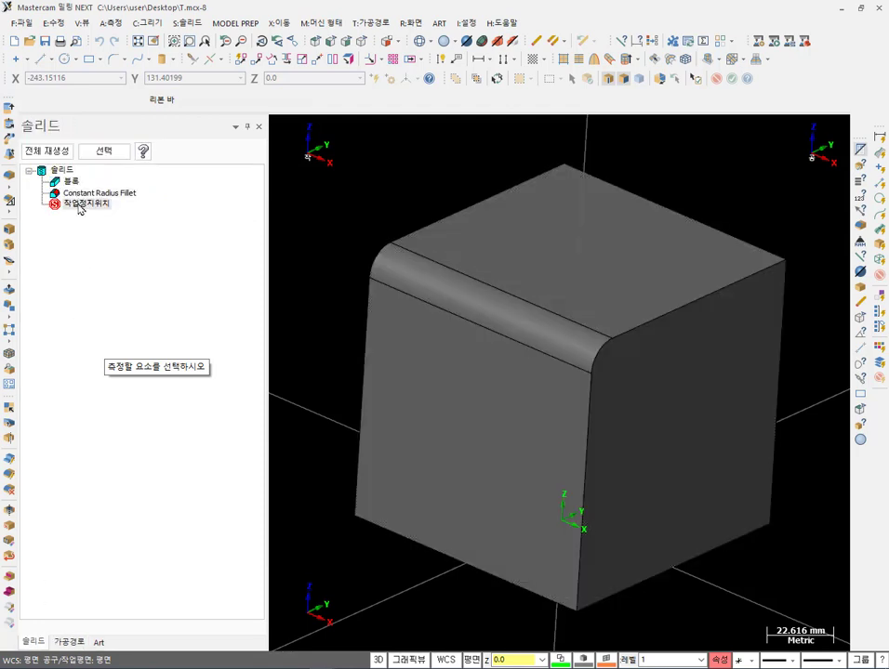
{"action": "left_click", "coordinate": [63, 170]}
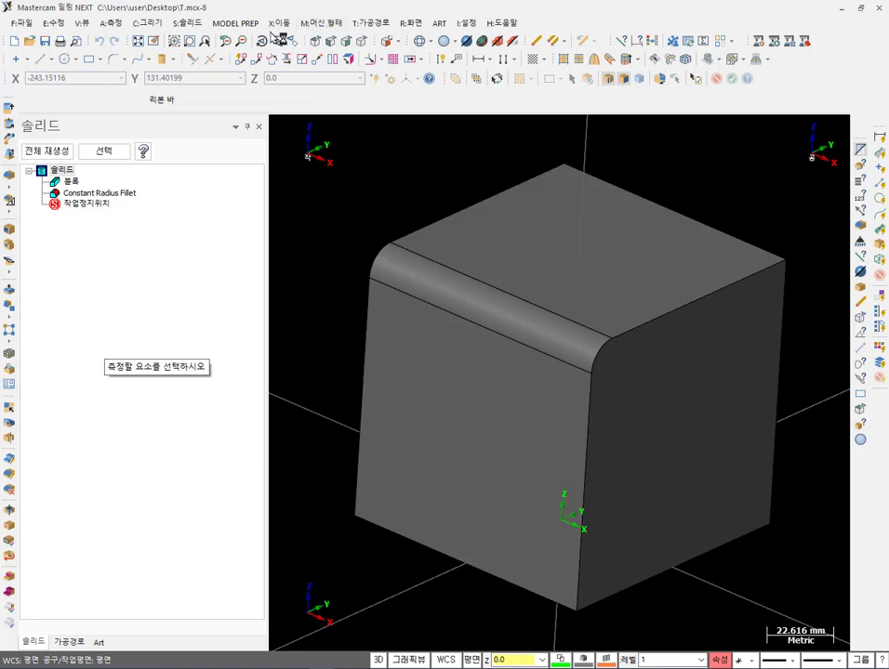
Remove the entire operation history from the filleted solid.
{"action": "left_click", "coordinate": [237, 24]}
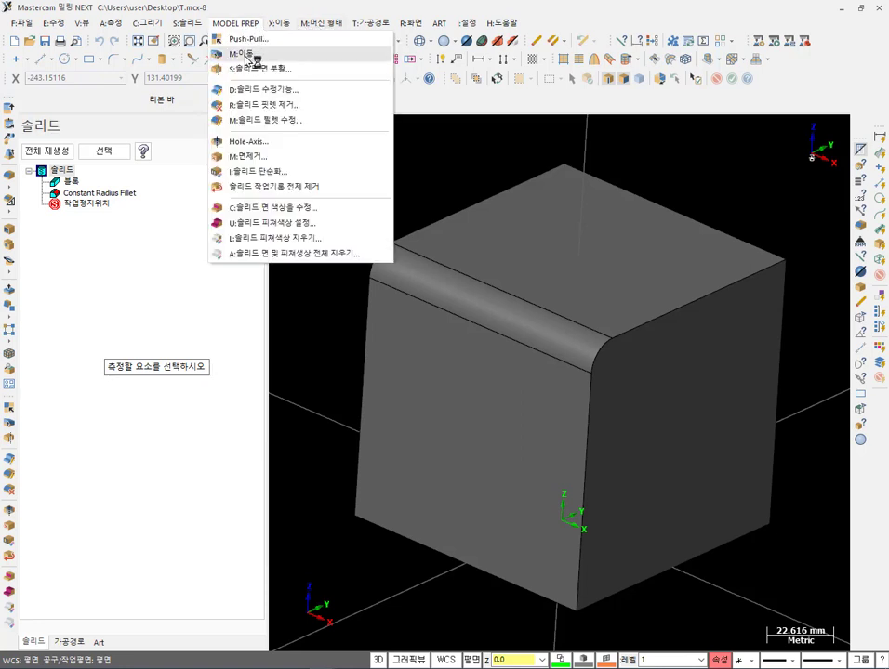
{"action": "left_click", "coordinate": [277, 187]}
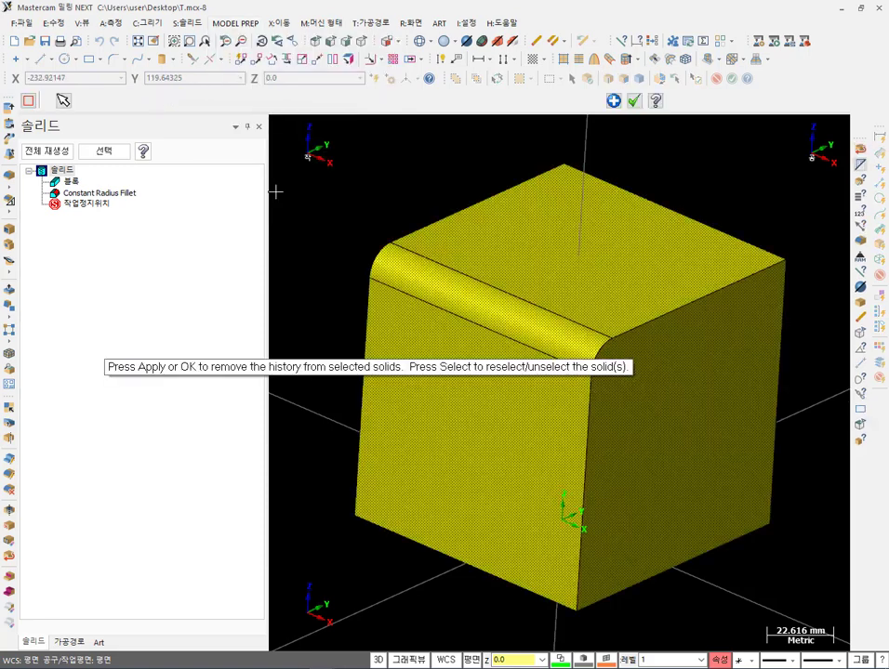
{"action": "left_click", "coordinate": [635, 100]}
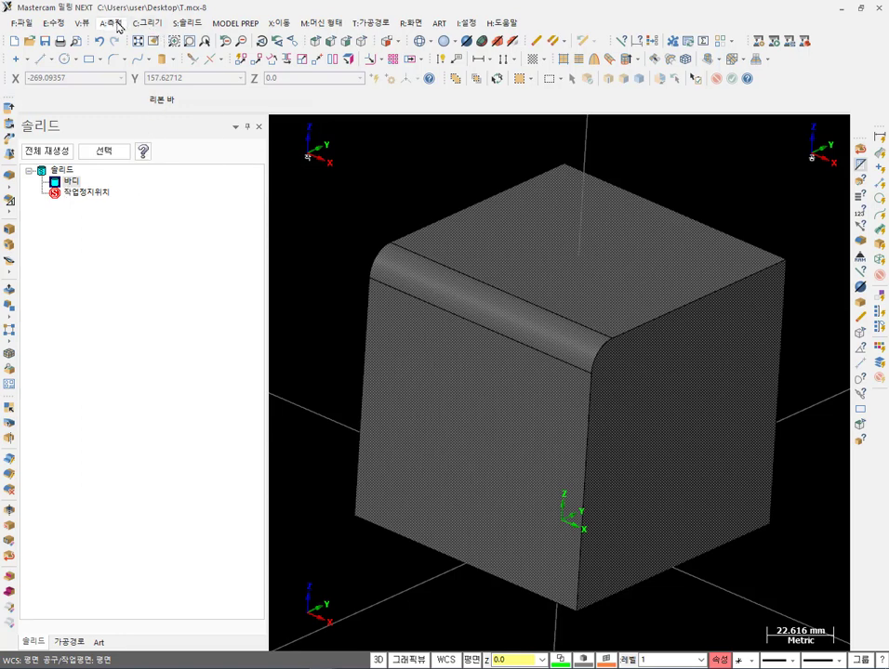
Run the curvature analysis on the filleted block, check it with and without the internal-radius-only display, and close the analysis.
{"action": "left_click", "coordinate": [110, 22]}
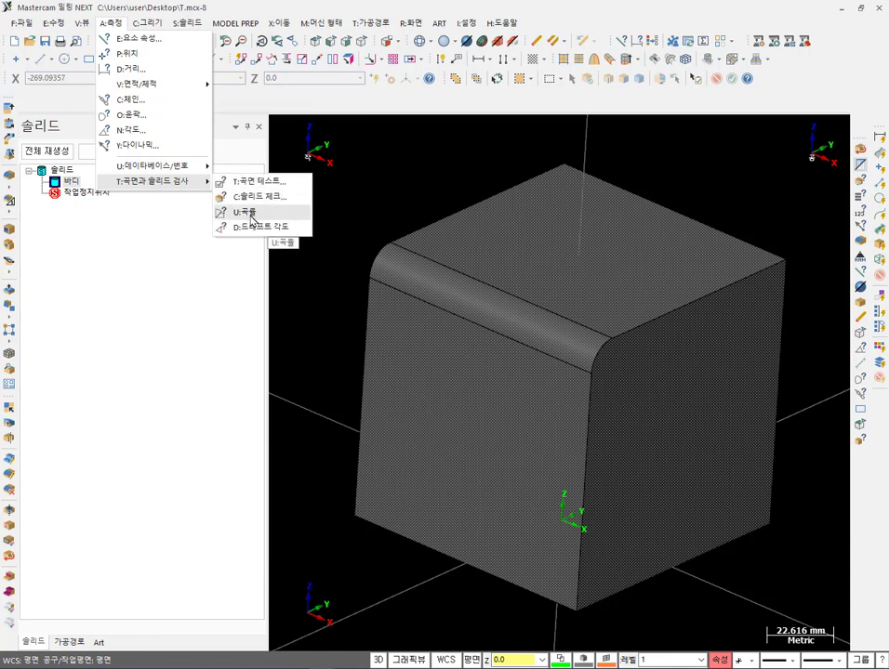
{"action": "left_click", "coordinate": [247, 212]}
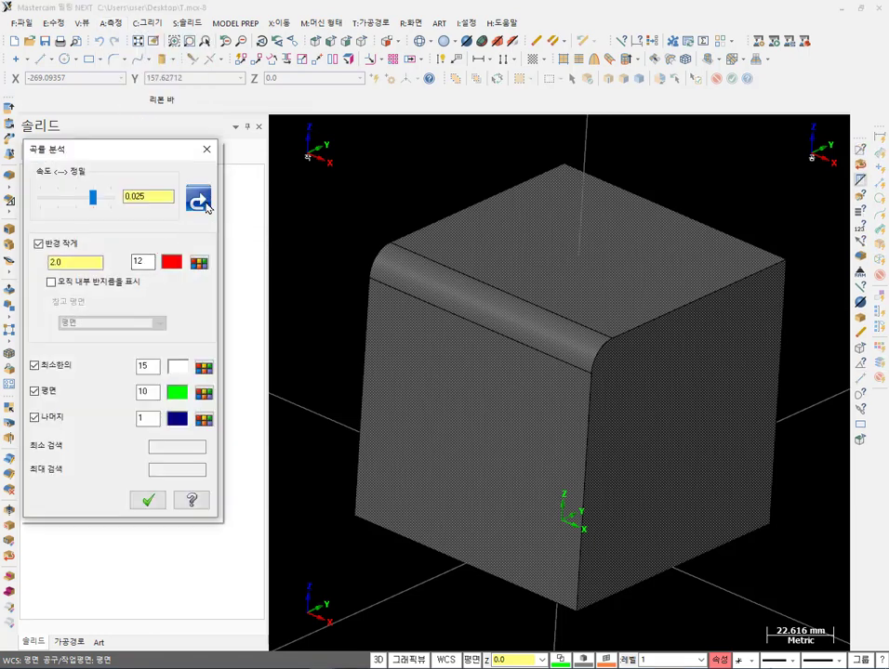
{"action": "left_click", "coordinate": [204, 202]}
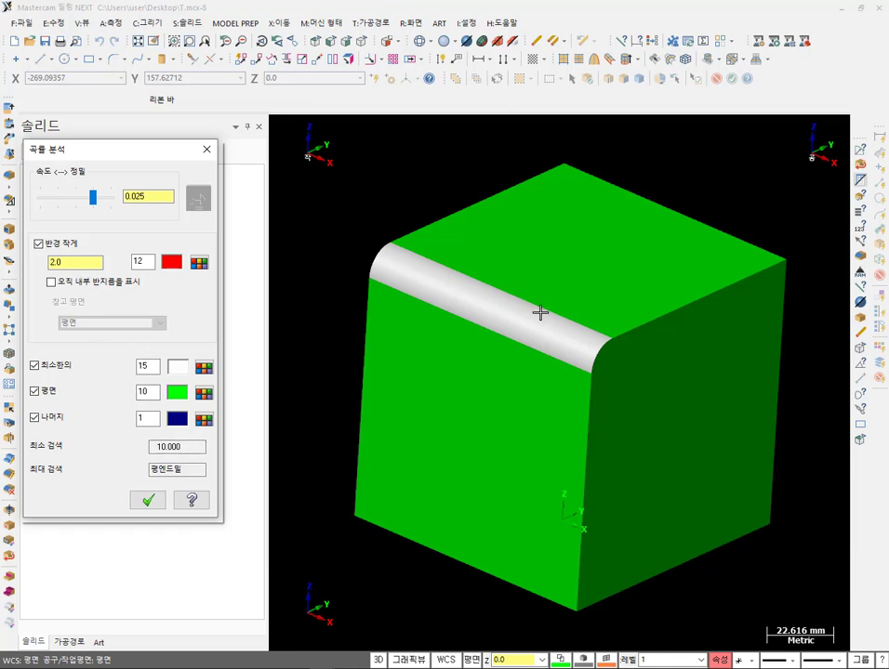
{"action": "left_click", "coordinate": [51, 283]}
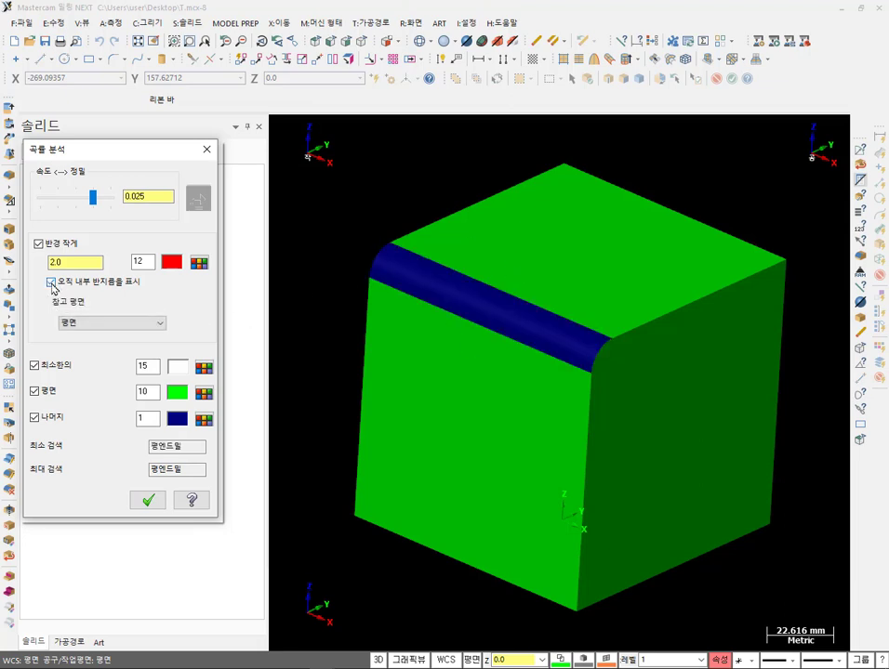
{"action": "left_click", "coordinate": [51, 284]}
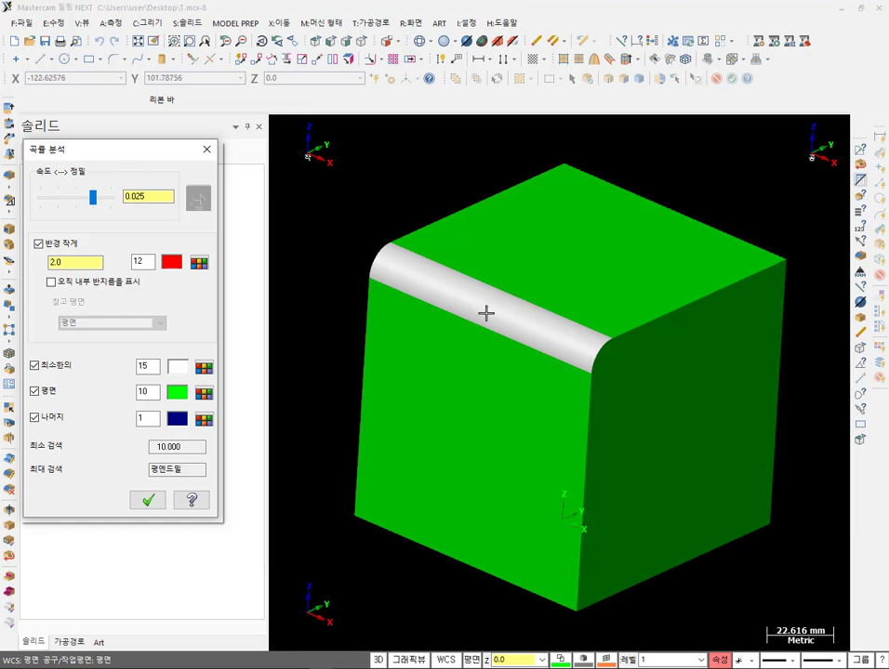
{"action": "left_click", "coordinate": [156, 447]}
{"action": "left_click", "coordinate": [169, 470]}
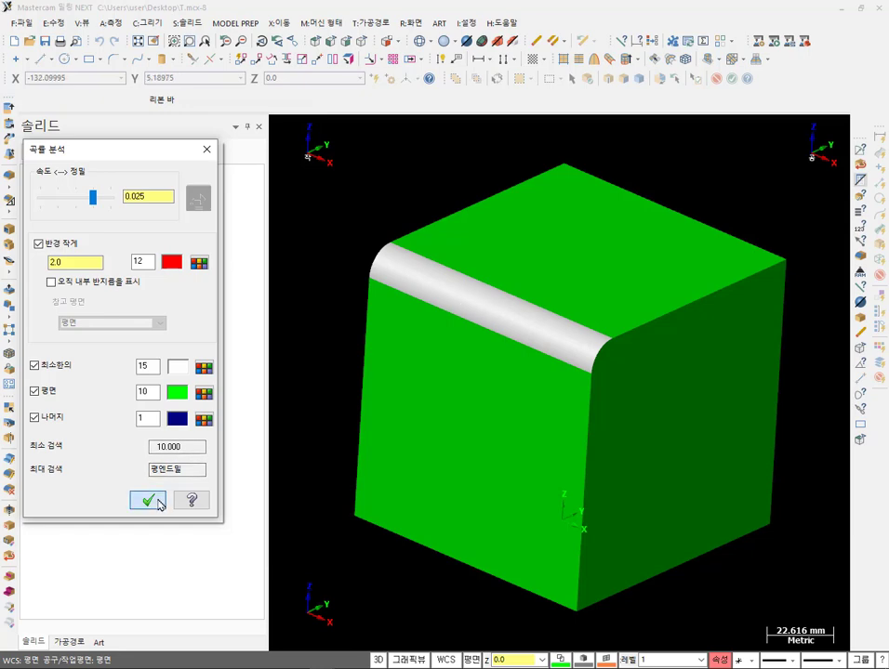
{"action": "left_click", "coordinate": [153, 501]}
{"action": "left_click", "coordinate": [110, 22]}
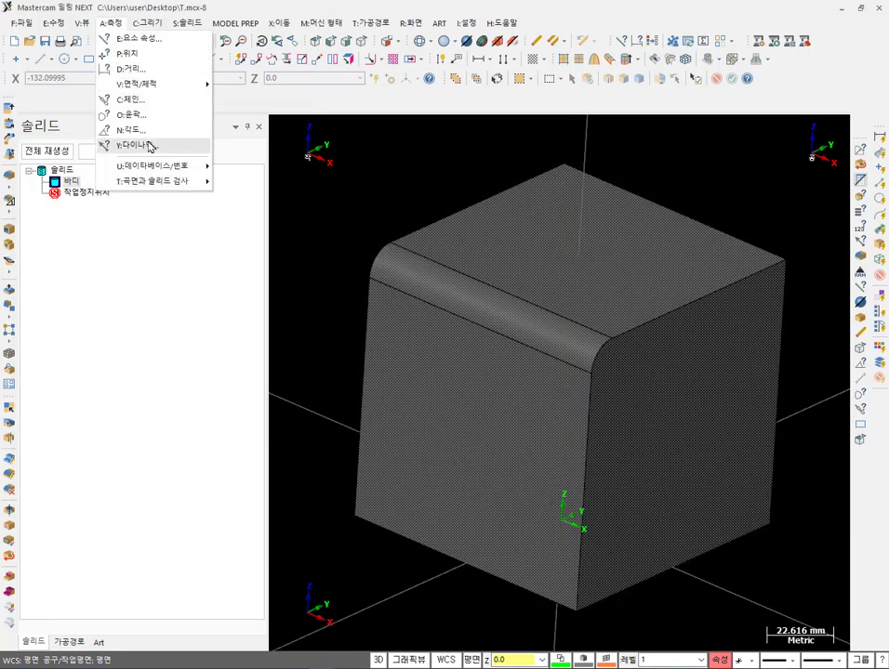
{"action": "mouse_move", "coordinate": [149, 180]}
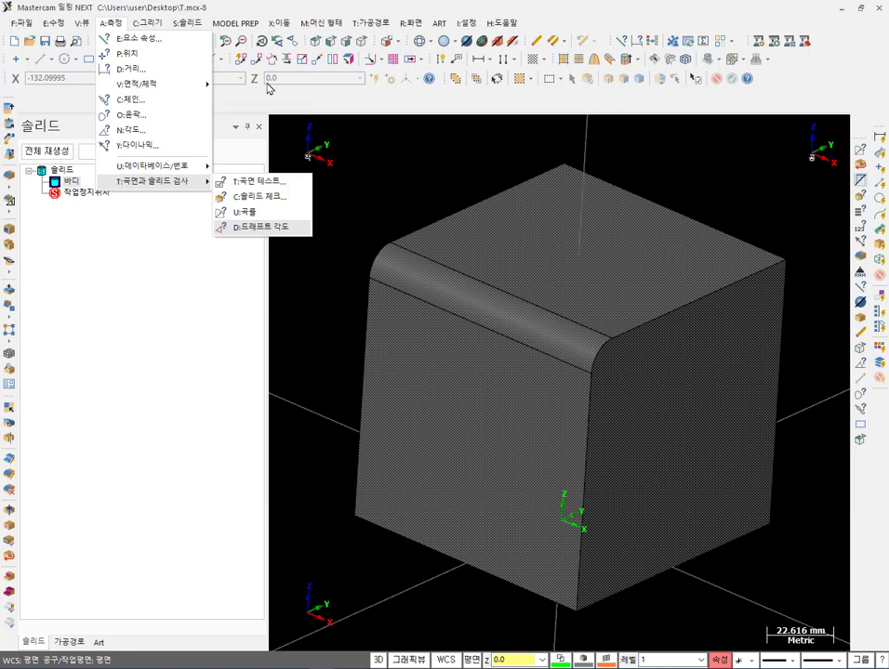
{"action": "left_click", "coordinate": [386, 158]}
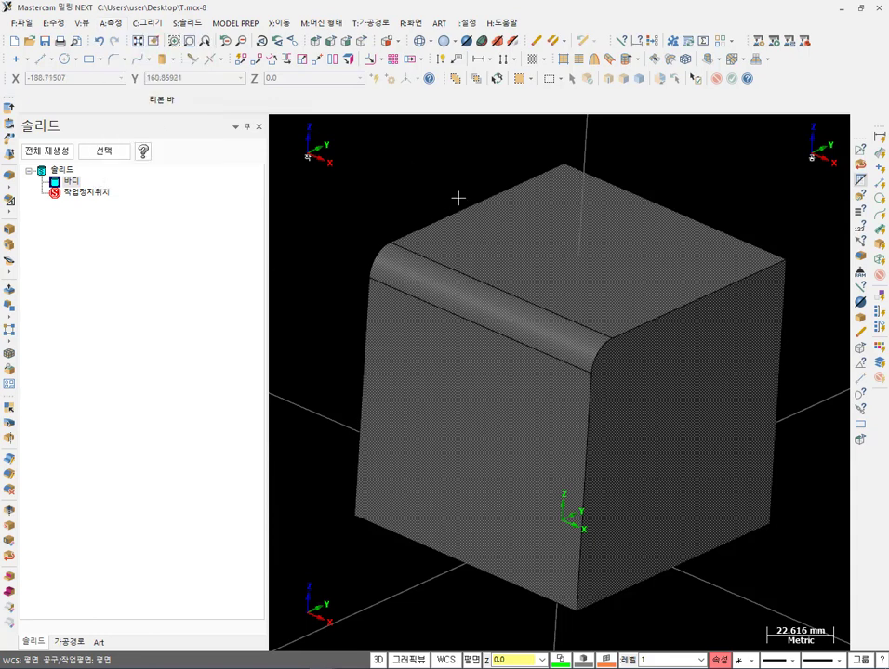
{"action": "scroll", "coordinate": [540, 270], "scroll_direction": "down", "scroll_amount": 2}
{"action": "middle_click_drag", "start_coordinate": [617, 343], "coordinate": [603, 329]}
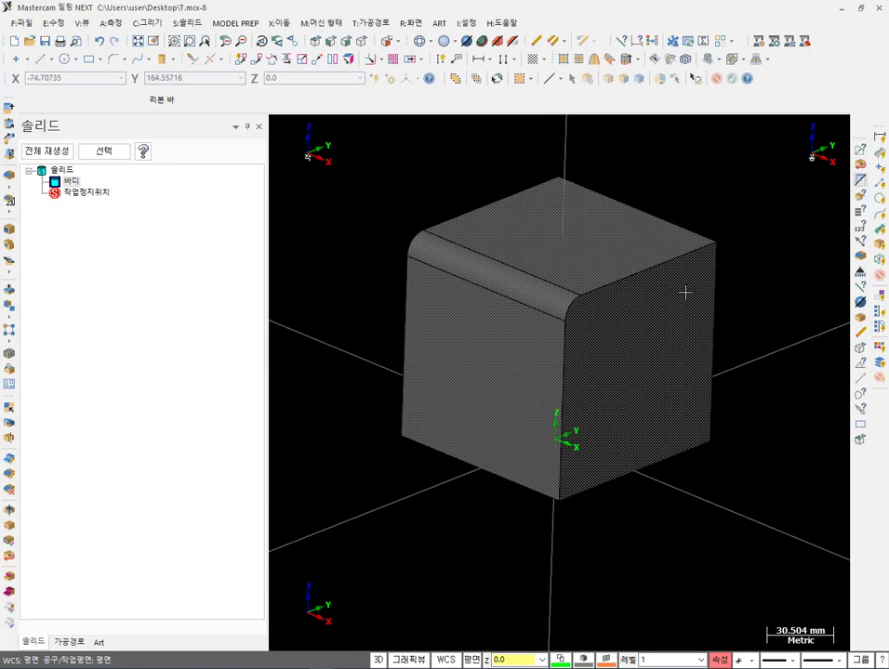
{"action": "scroll", "coordinate": [731, 206], "scroll_direction": "up", "scroll_amount": 1}
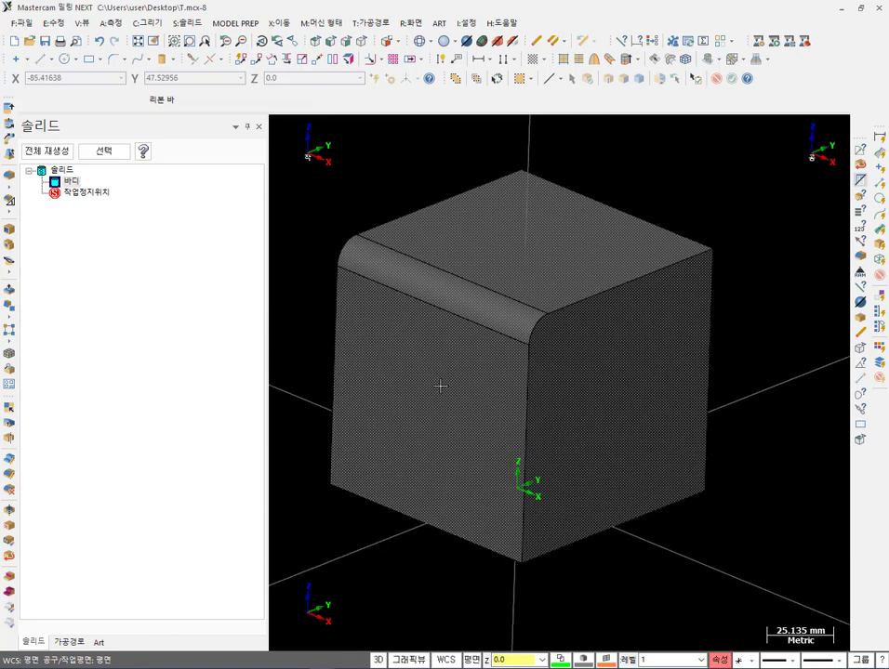
{"action": "scroll", "coordinate": [665, 202], "scroll_direction": "down", "scroll_amount": 1}
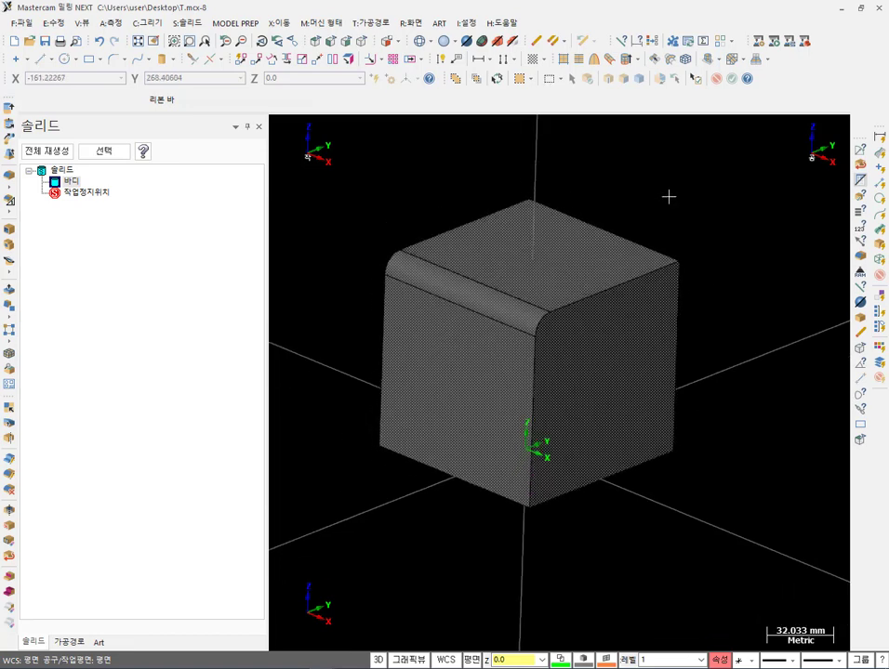
{"action": "scroll", "coordinate": [486, 228], "scroll_direction": "up", "scroll_amount": 1}
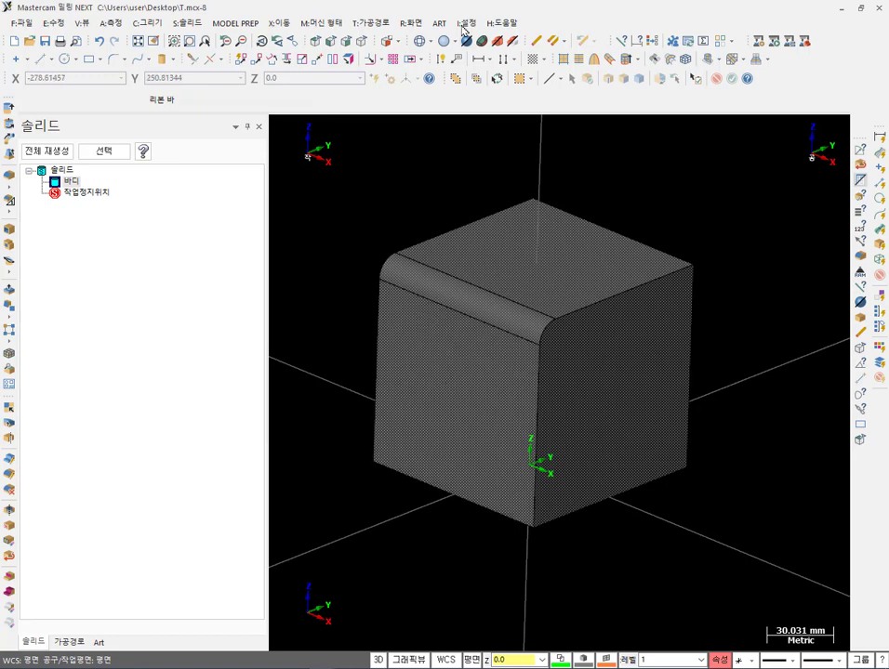
Start a Draft to Face on the block's front face below the fillet, using the top face as the reference.
{"action": "left_click", "coordinate": [189, 24]}
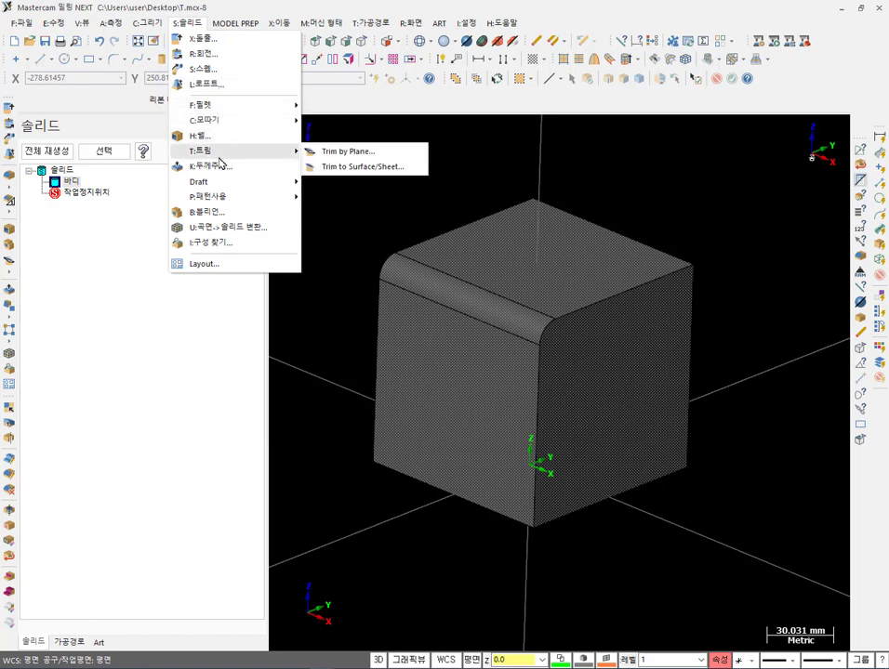
{"action": "mouse_move", "coordinate": [207, 189]}
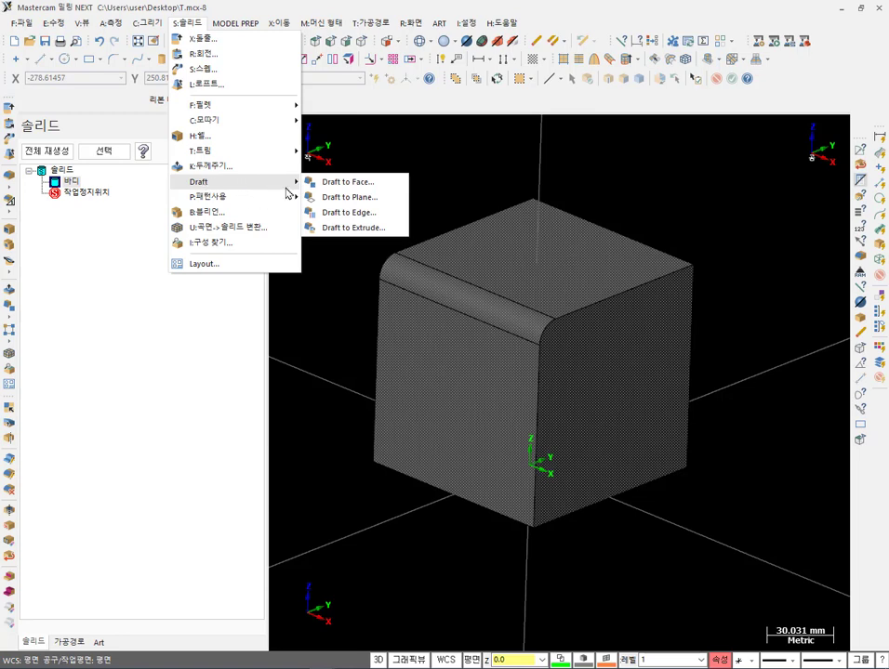
{"action": "left_click", "coordinate": [359, 183]}
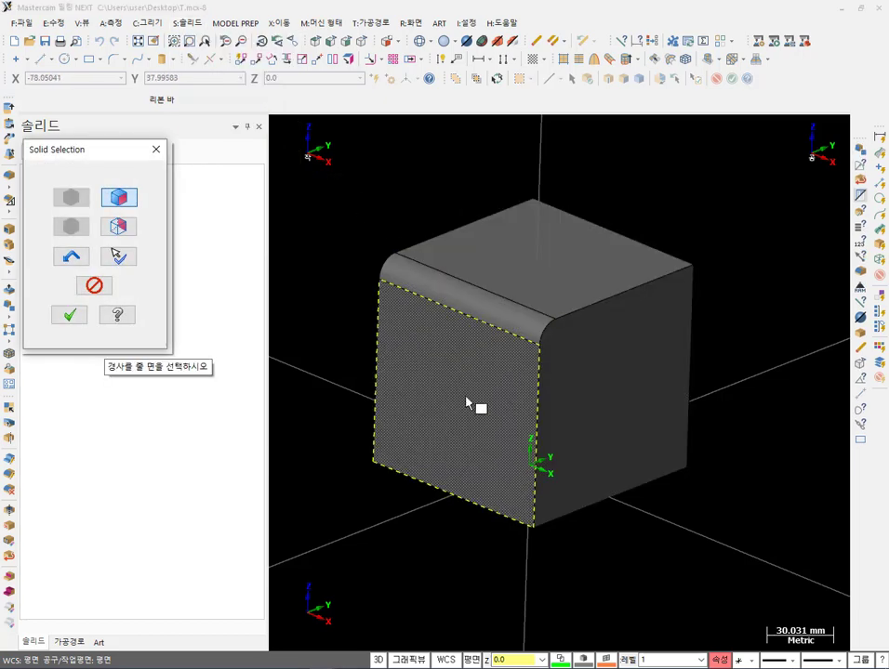
{"action": "left_click", "coordinate": [470, 402]}
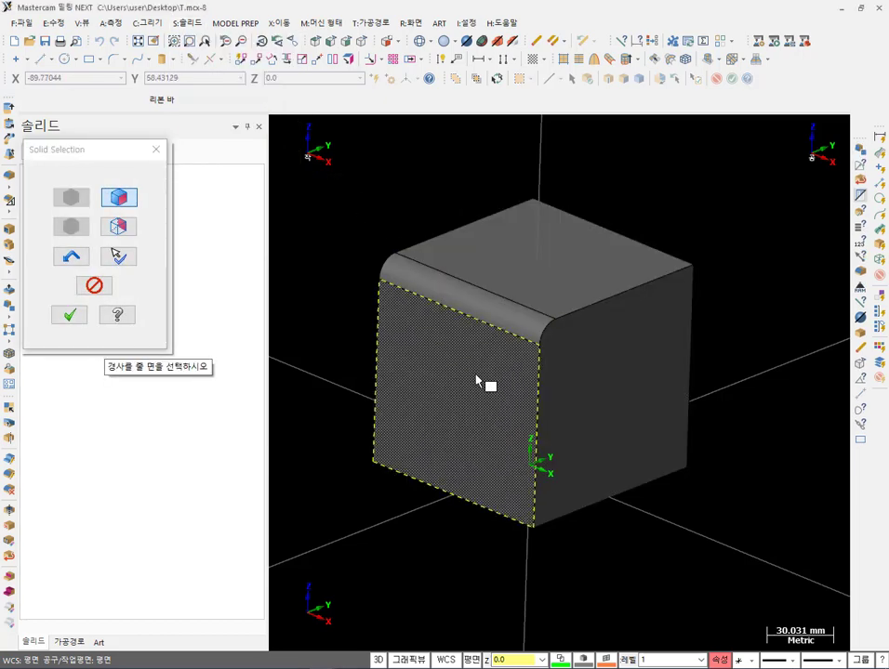
{"action": "left_click", "coordinate": [80, 313]}
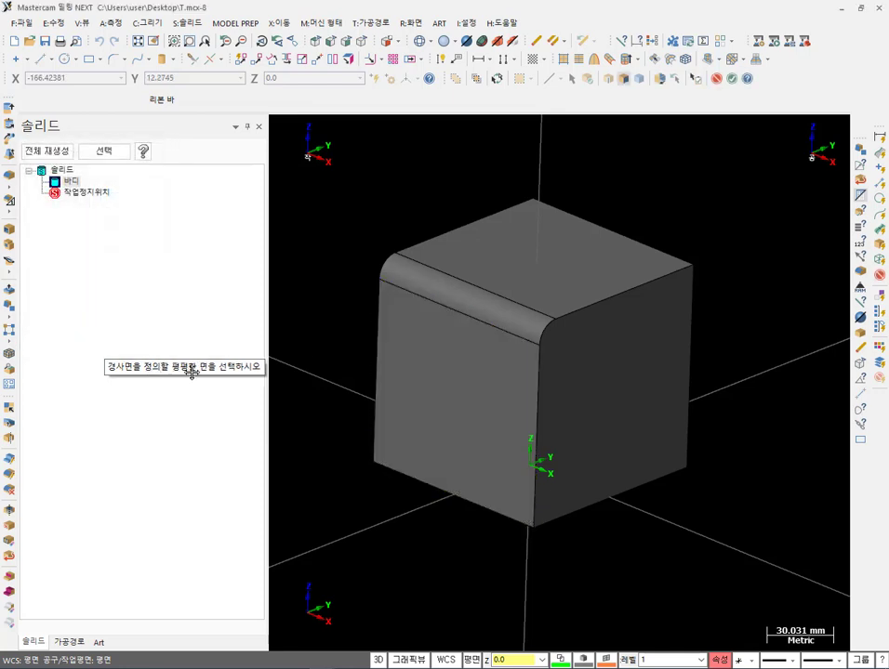
{"action": "left_click", "coordinate": [605, 266]}
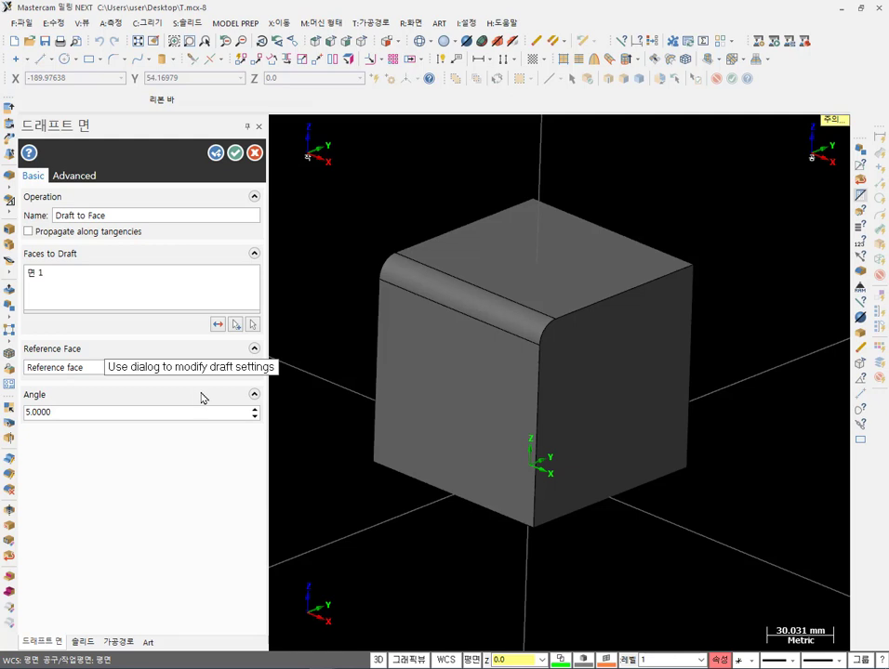
Set the draft angle to 10 degrees with the front face tapering inward toward the base, and apply the draft.
{"action": "left_click", "coordinate": [218, 325]}
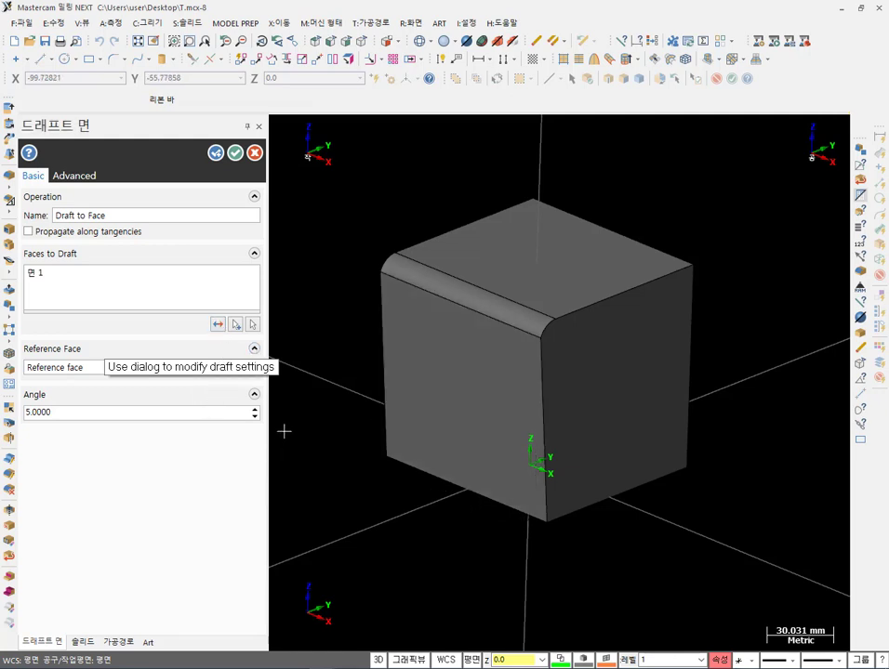
{"action": "left_click", "coordinate": [219, 324]}
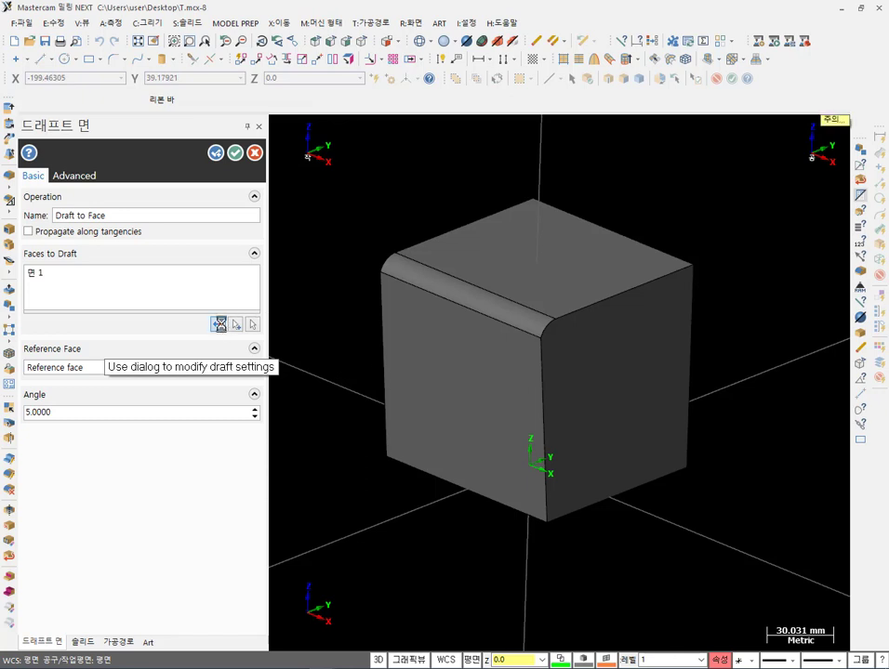
{"action": "left_click", "coordinate": [255, 409]}
{"action": "left_click", "coordinate": [255, 409]}
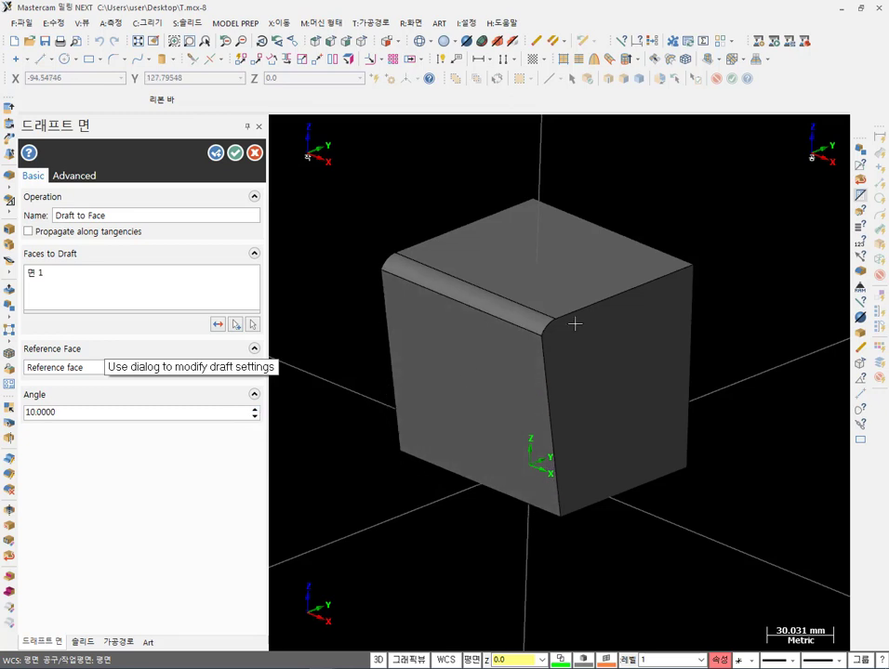
{"action": "mouse_move", "coordinate": [588, 307]}
{"action": "middle_mouse_down"}
{"action": "mouse_move", "coordinate": [523, 293]}
{"action": "mouse_move", "coordinate": [574, 283]}
{"action": "mouse_move", "coordinate": [614, 296]}
{"action": "middle_mouse_up"}
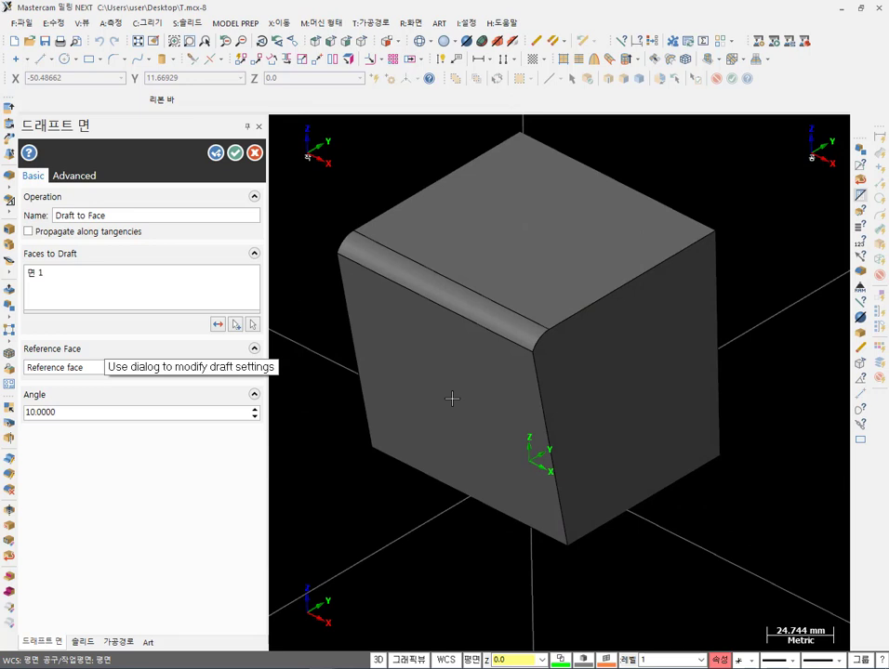
{"action": "left_click", "coordinate": [233, 151]}
Examine the drafted front face of the block from the top view and from isometric directions.
{"action": "right_click", "coordinate": [579, 199]}
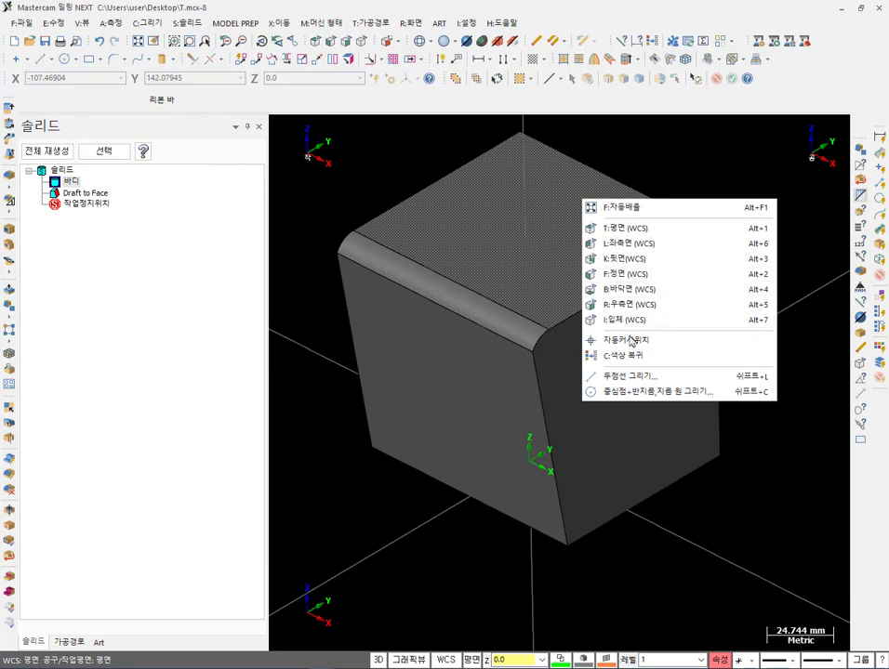
{"action": "left_click", "coordinate": [622, 228]}
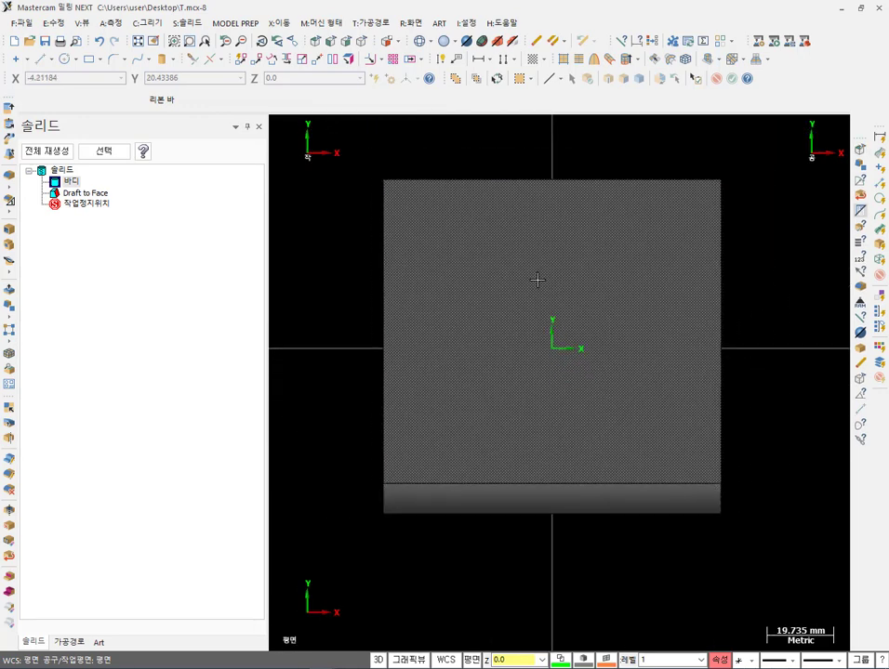
{"action": "mouse_move", "coordinate": [649, 430]}
{"action": "middle_mouse_down"}
{"action": "mouse_move", "coordinate": [629, 373]}
{"action": "mouse_move", "coordinate": [592, 379]}
{"action": "mouse_move", "coordinate": [677, 203]}
{"action": "mouse_move", "coordinate": [521, 184]}
{"action": "mouse_move", "coordinate": [489, 149]}
{"action": "mouse_move", "coordinate": [677, 233]}
{"action": "middle_mouse_up"}
{"action": "scroll", "coordinate": [538, 203], "scroll_direction": "down", "scroll_amount": 2}
{"action": "scroll", "coordinate": [350, 187], "scroll_direction": "up", "scroll_amount": 2}
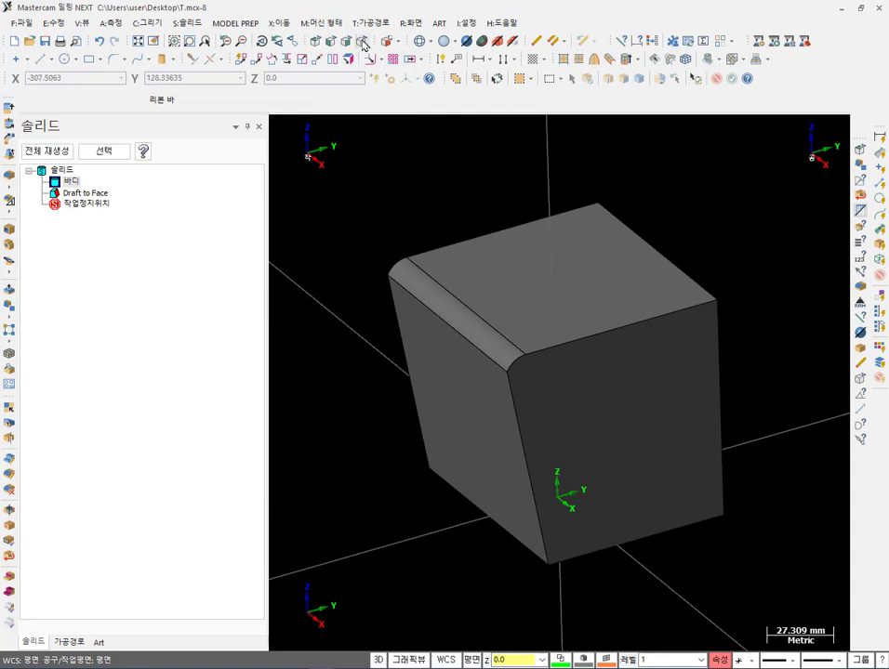
{"action": "middle_click_drag", "start_coordinate": [643, 163], "coordinate": [505, 217]}
{"action": "scroll", "coordinate": [505, 217], "scroll_direction": "up", "scroll_amount": 1}
{"action": "scroll", "coordinate": [504, 217], "scroll_direction": "down", "scroll_amount": 2}
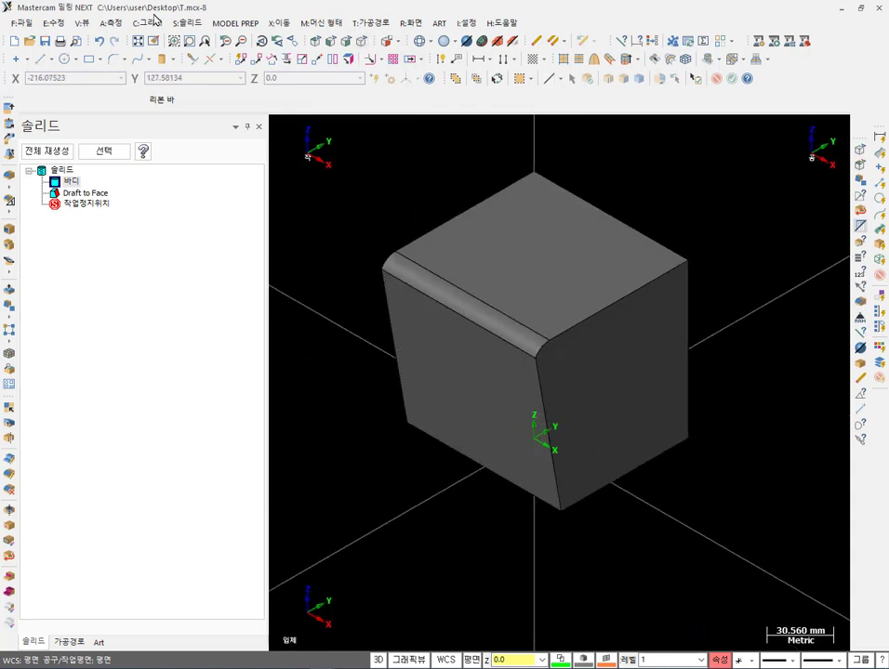
Run the draft angle analysis on the drafted block against the top plane, inspect the coloured faces, and close the analysis.
{"action": "left_click", "coordinate": [109, 22]}
{"action": "mouse_move", "coordinate": [149, 181]}
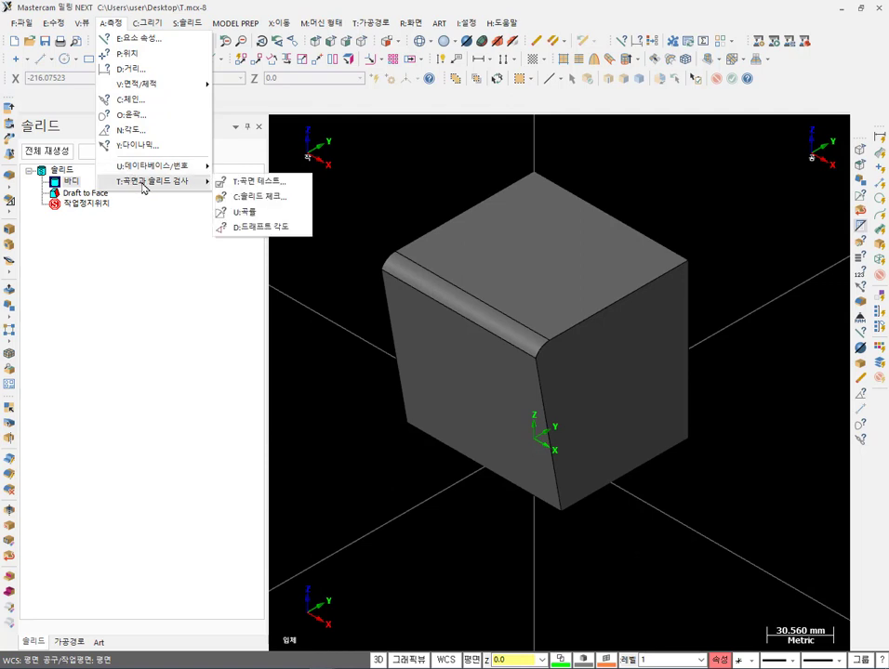
{"action": "left_click", "coordinate": [284, 230]}
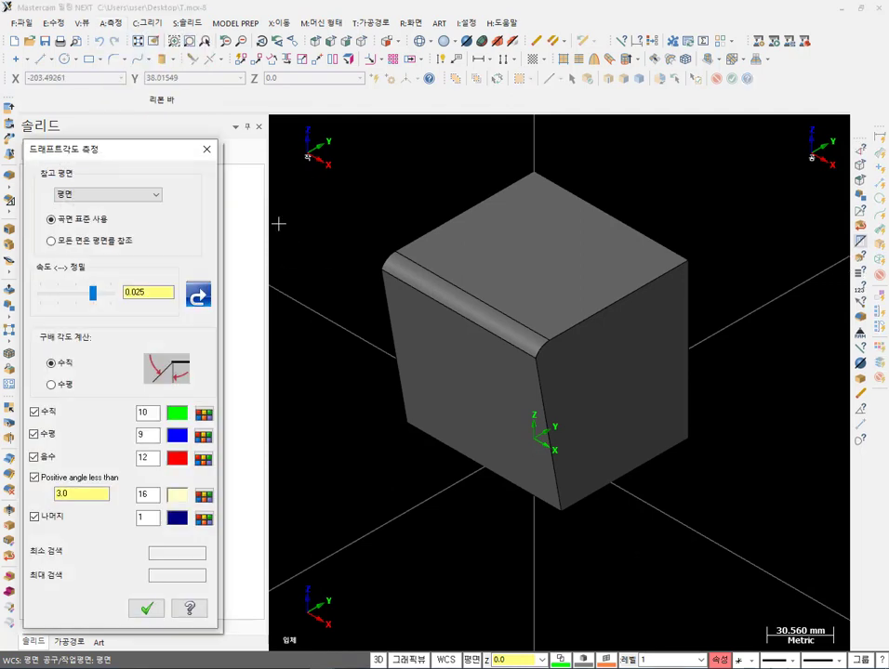
{"action": "left_click", "coordinate": [202, 295]}
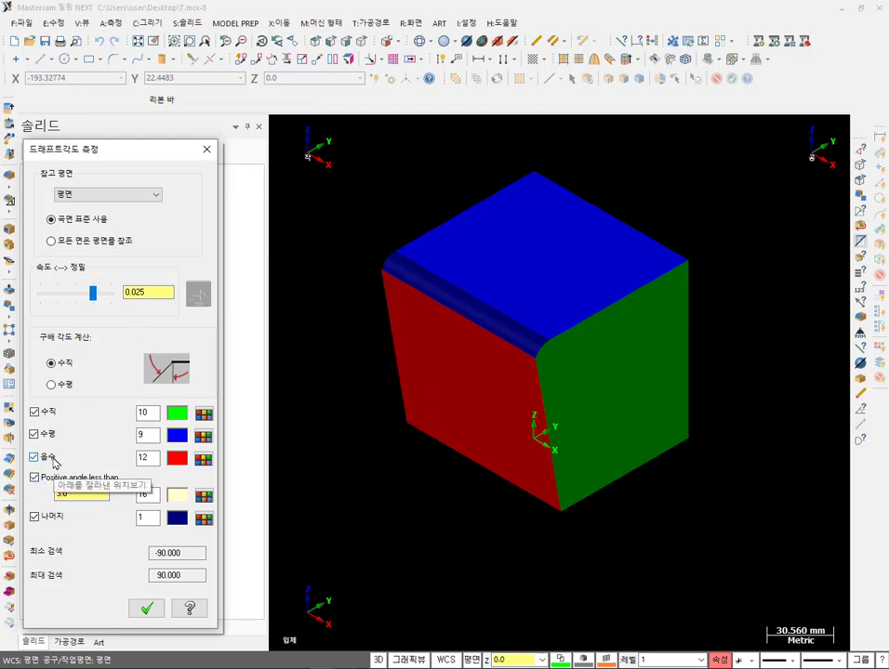
{"action": "middle_click_drag", "start_coordinate": [525, 425], "coordinate": [617, 398]}
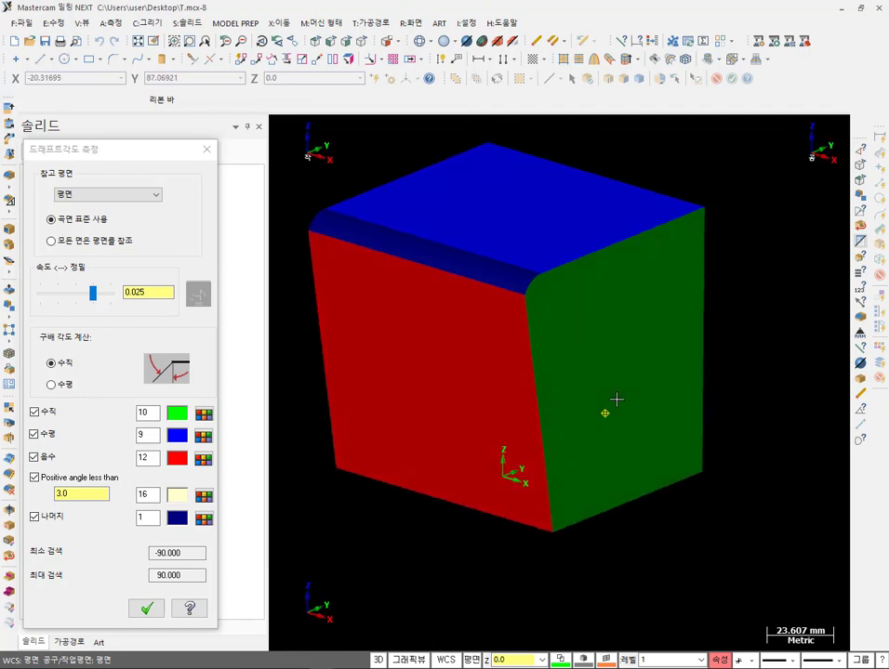
{"action": "middle_click_drag", "start_coordinate": [728, 428], "coordinate": [647, 418]}
{"action": "scroll", "coordinate": [383, 255], "scroll_direction": "up", "scroll_amount": 2}
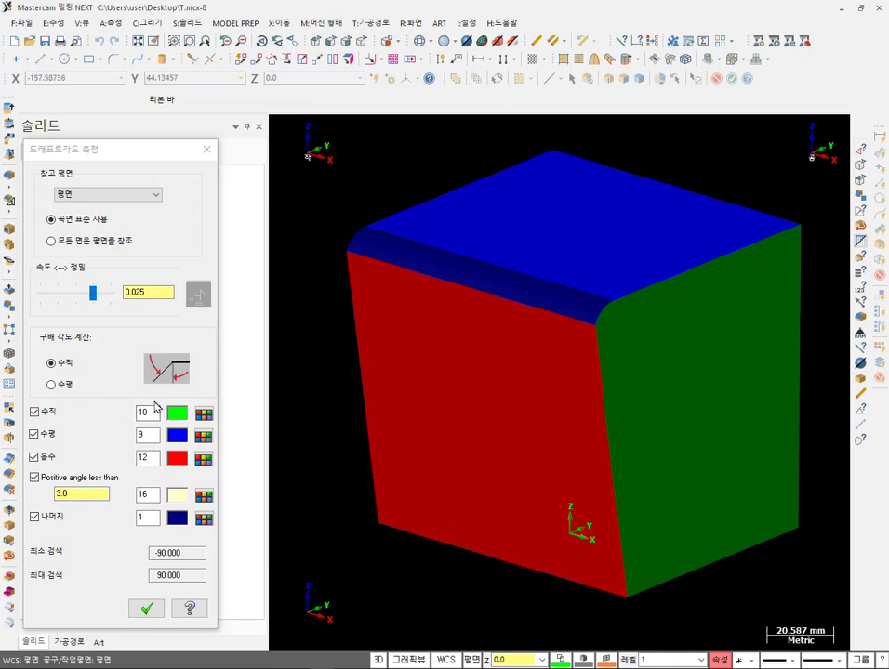
{"action": "left_click", "coordinate": [147, 608]}
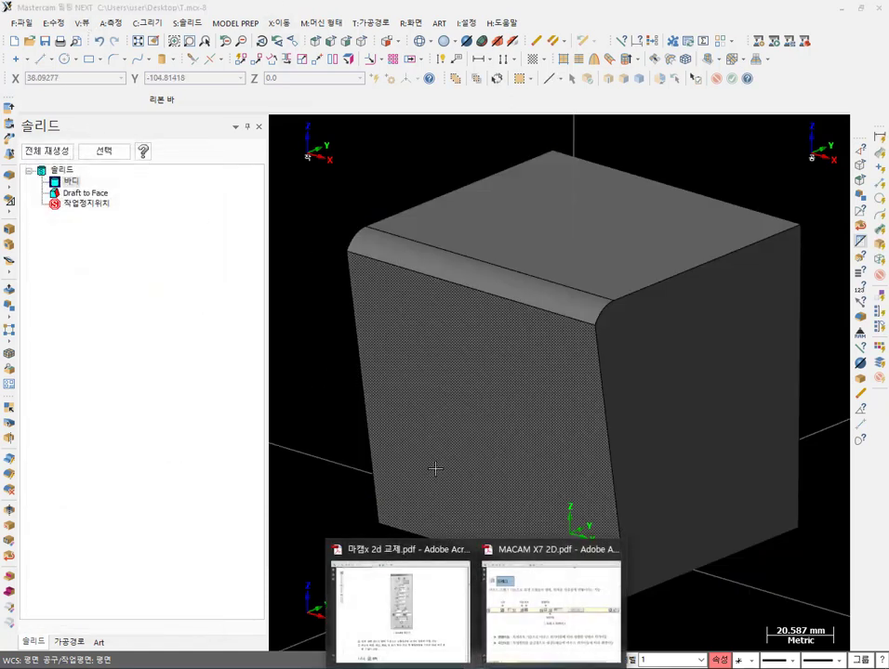
Switch to the 마캠x 2d 교제.pdf textbook and skim the rest of section 1.5 on measuring, from 위치 through 곡면과 솔리드 검사.
{"action": "left_click", "coordinate": [445, 611]}
{"action": "scroll", "coordinate": [451, 288], "scroll_direction": "down", "scroll_amount": 5}
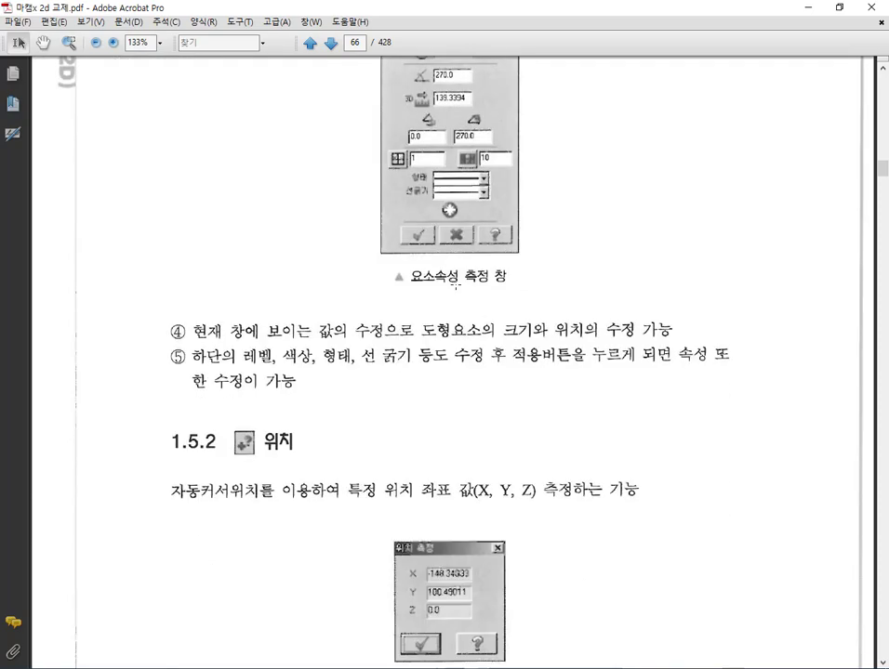
{"action": "scroll", "coordinate": [456, 286], "scroll_direction": "down", "scroll_amount": 20}
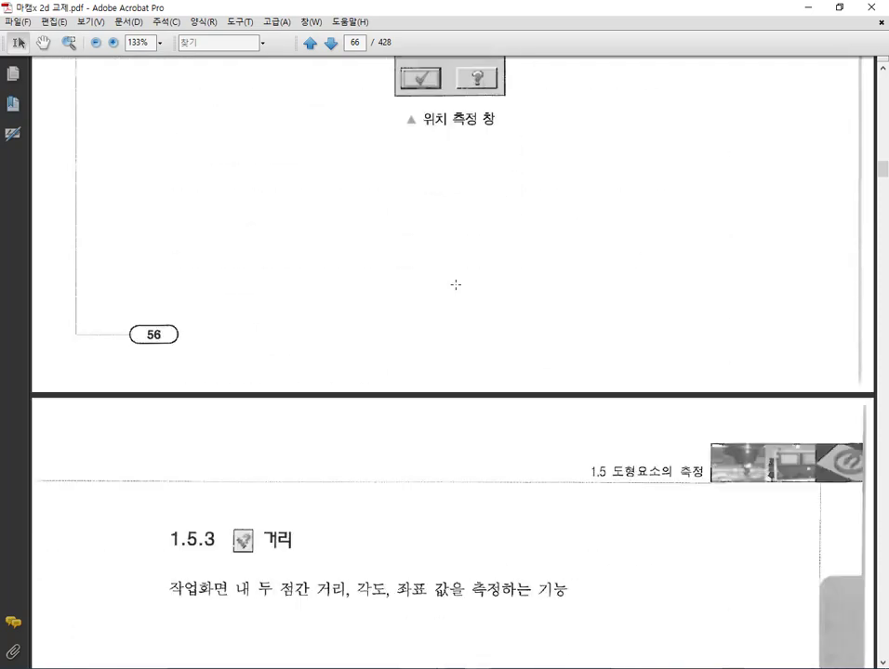
{"action": "scroll", "coordinate": [452, 276], "scroll_direction": "down", "scroll_amount": 20}
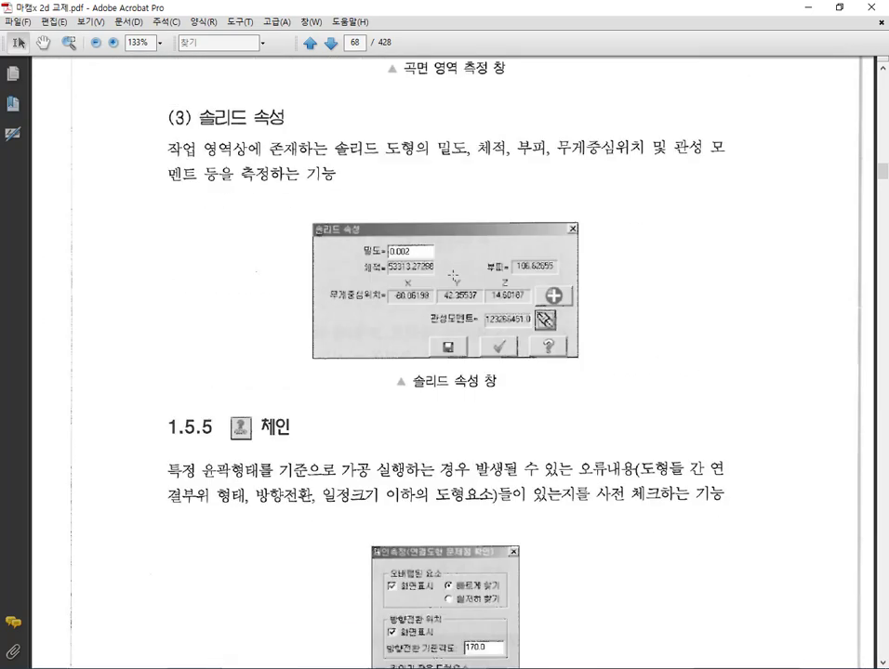
{"action": "scroll", "coordinate": [452, 275], "scroll_direction": "down", "scroll_amount": 20}
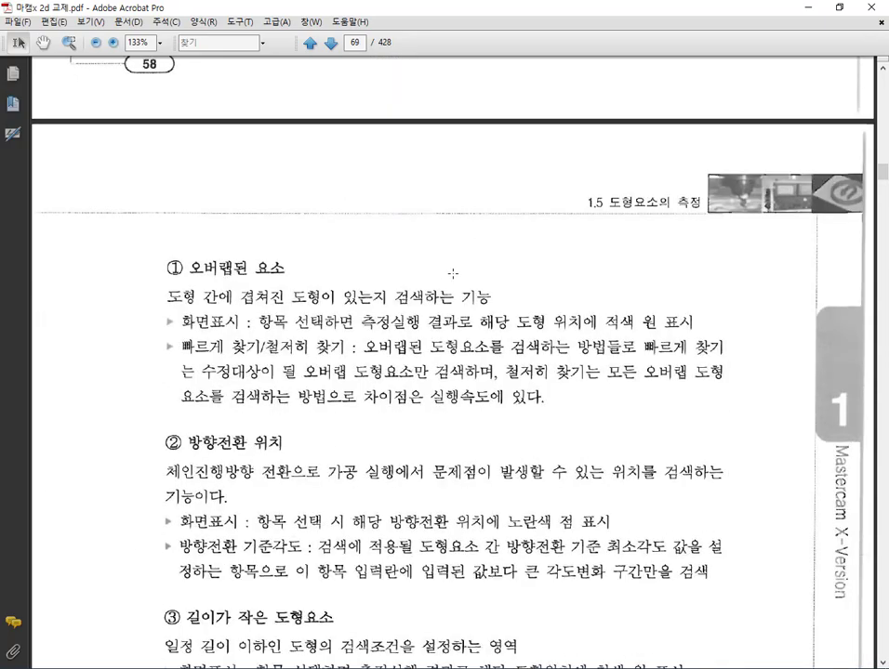
{"action": "scroll", "coordinate": [450, 273], "scroll_direction": "down", "scroll_amount": 6}
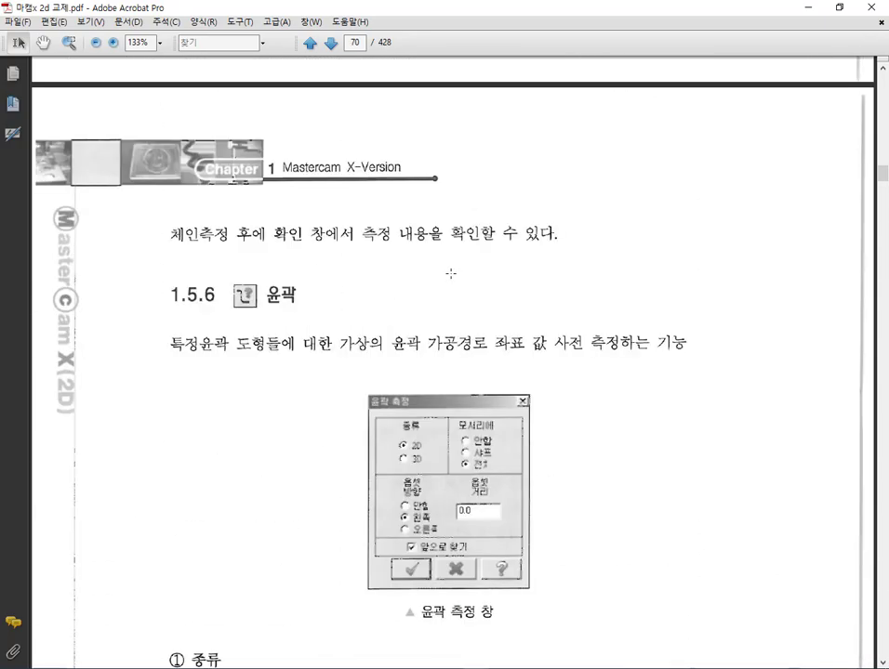
{"action": "scroll", "coordinate": [451, 273], "scroll_direction": "down", "scroll_amount": 20}
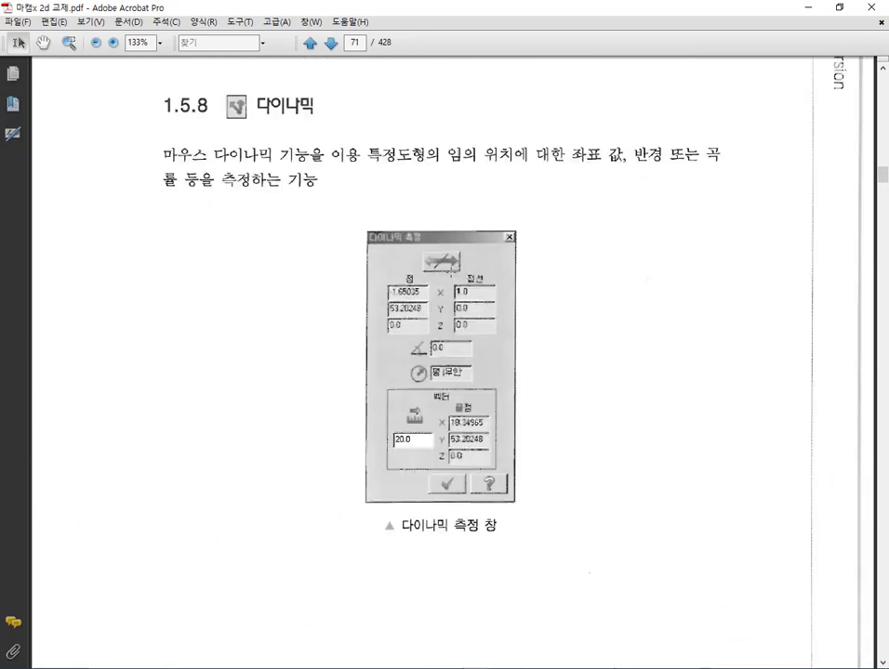
{"action": "scroll", "coordinate": [453, 272], "scroll_direction": "down", "scroll_amount": 20}
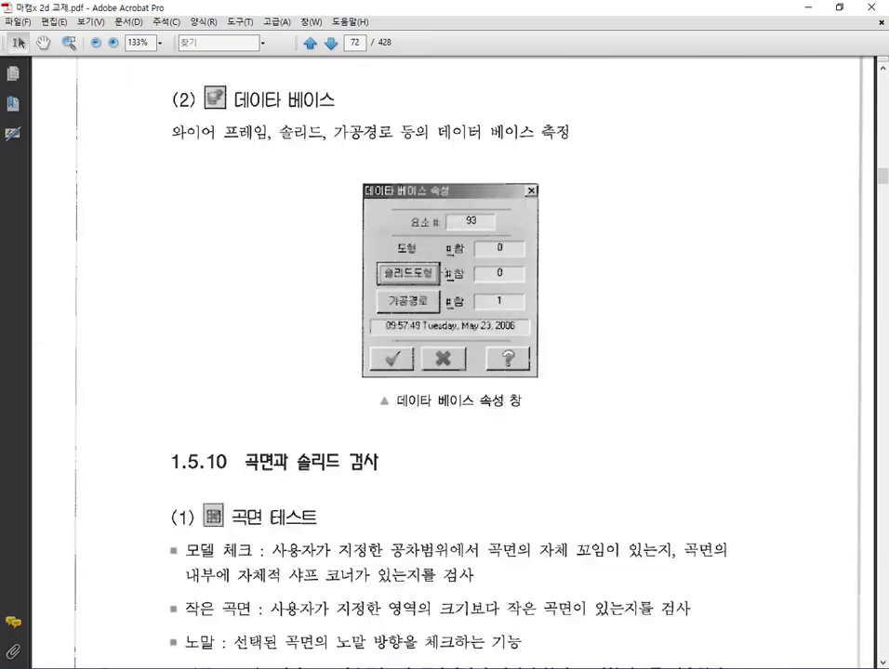
{"action": "scroll", "coordinate": [458, 262], "scroll_direction": "down", "scroll_amount": 20}
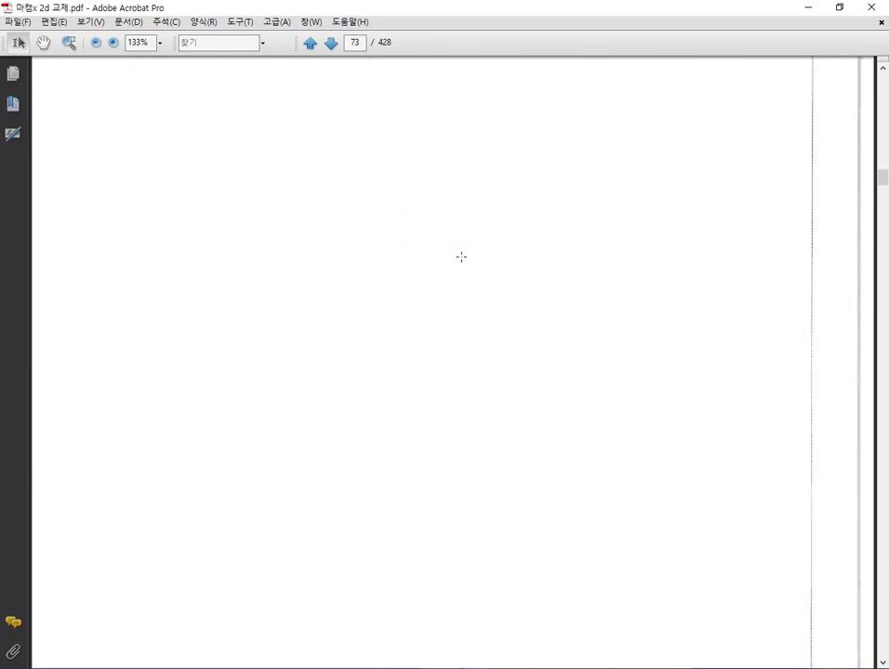
Read the start of section 1.6 설정, covering the 환경설정 overview and its 공차설정 and 파일 pages.
{"action": "scroll", "coordinate": [460, 257], "scroll_direction": "down", "scroll_amount": 20}
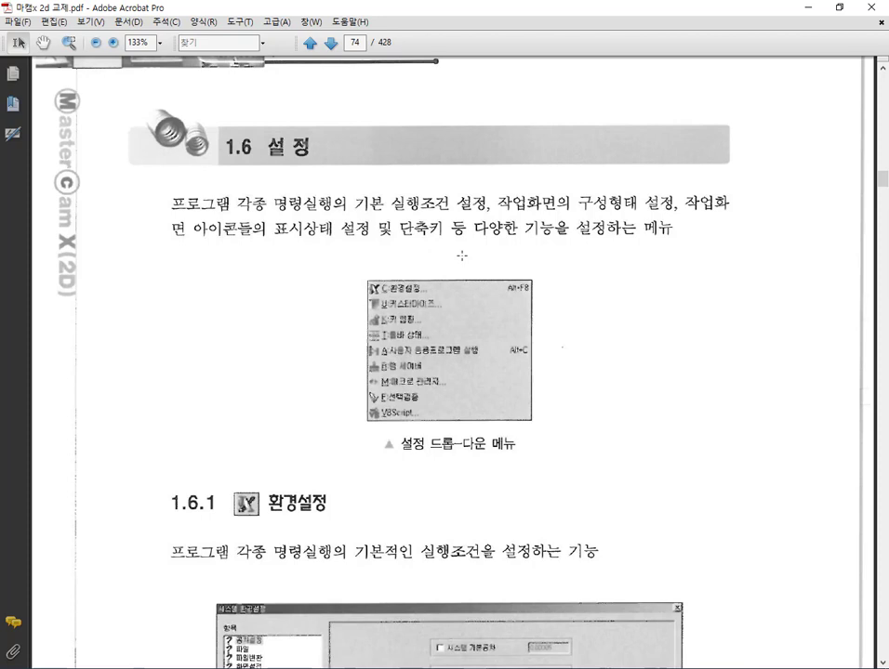
{"action": "scroll", "coordinate": [537, 226], "scroll_direction": "down", "scroll_amount": 7}
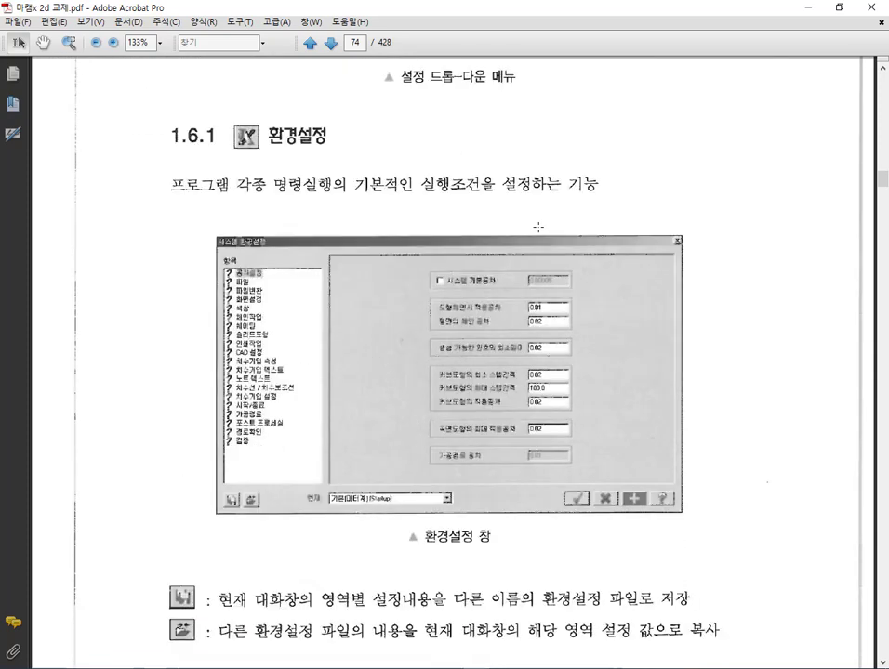
{"action": "scroll", "coordinate": [538, 226], "scroll_direction": "down", "scroll_amount": 1}
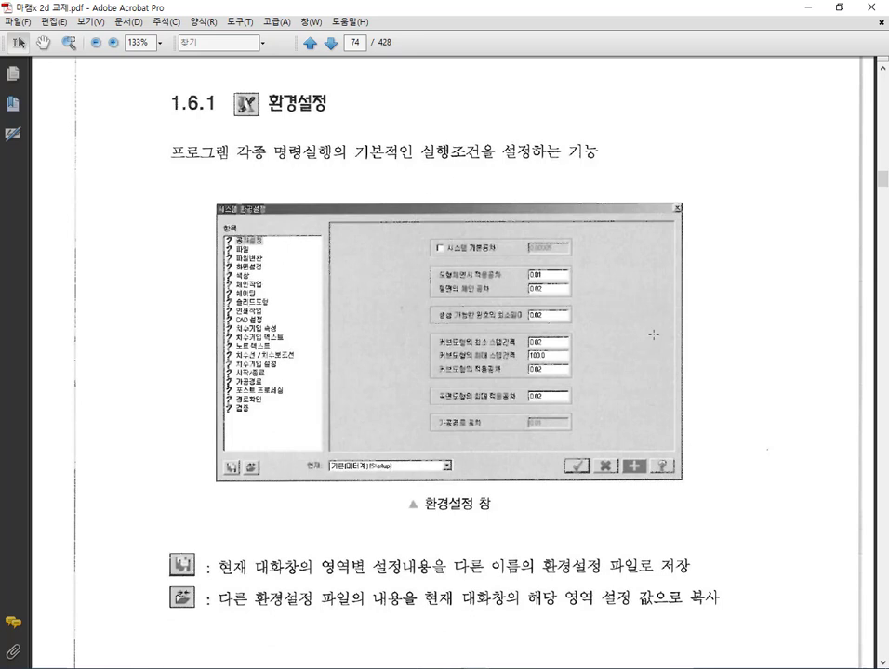
{"action": "scroll", "coordinate": [653, 334], "scroll_direction": "down", "scroll_amount": 20}
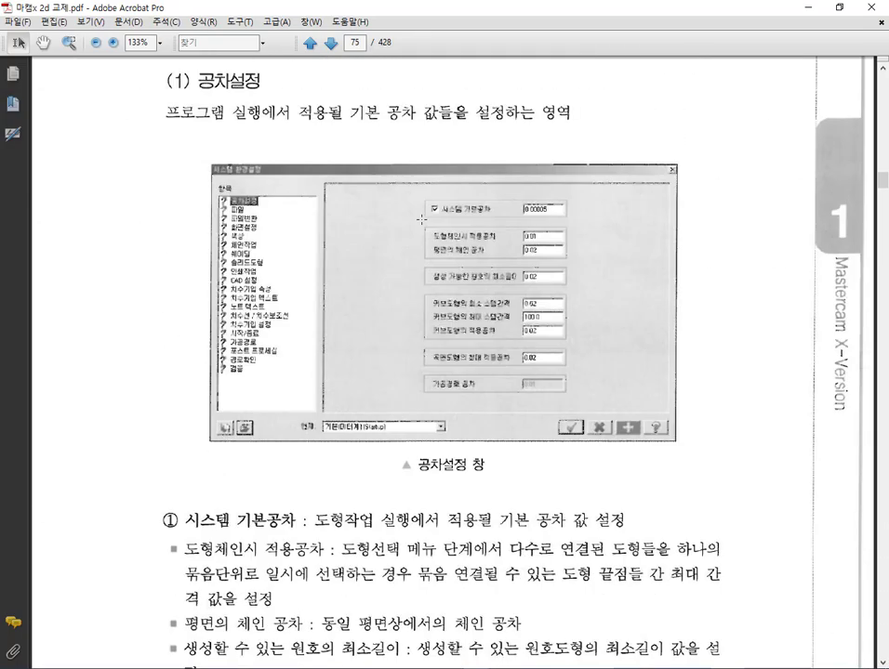
{"action": "scroll", "coordinate": [395, 307], "scroll_direction": "down", "scroll_amount": 15}
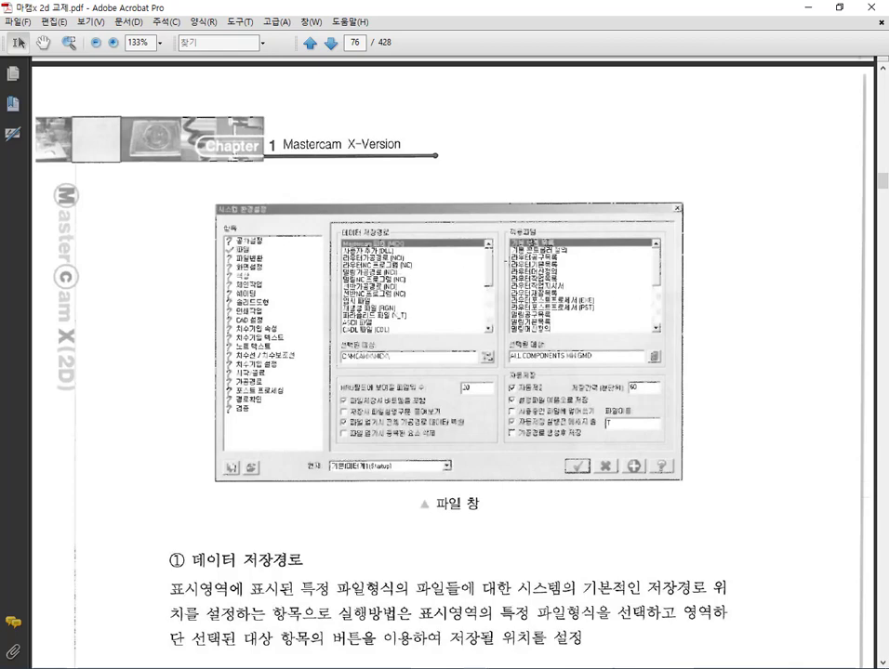
Mark the (3) 파일변환 heading and description on page 77, and read its solid import, solid export and ASCII items.
{"action": "scroll", "coordinate": [459, 271], "scroll_direction": "down", "scroll_amount": 5}
{"action": "scroll", "coordinate": [502, 264], "scroll_direction": "down", "scroll_amount": 9}
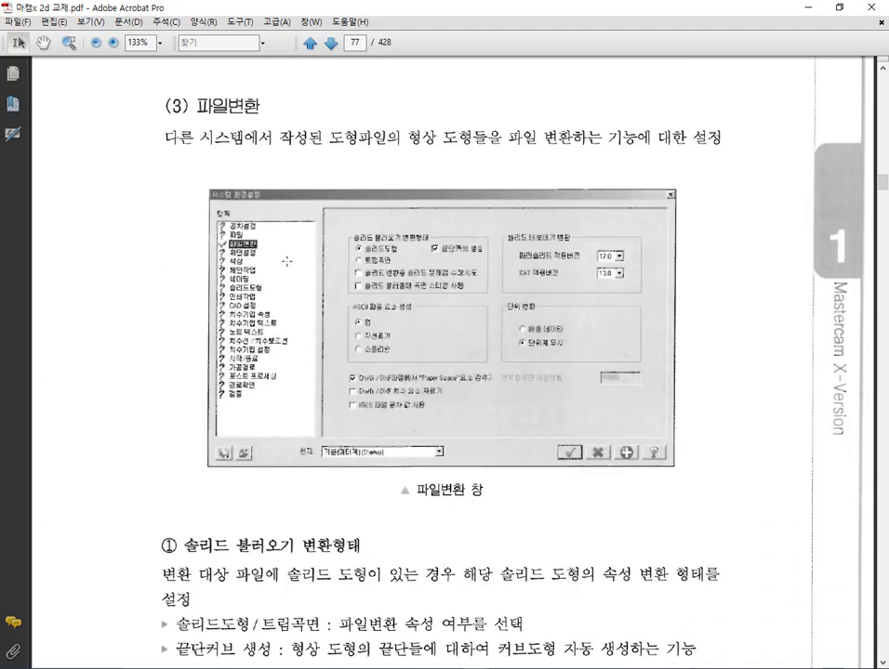
{"action": "left_click_drag", "start_coordinate": [171, 87], "coordinate": [762, 164]}
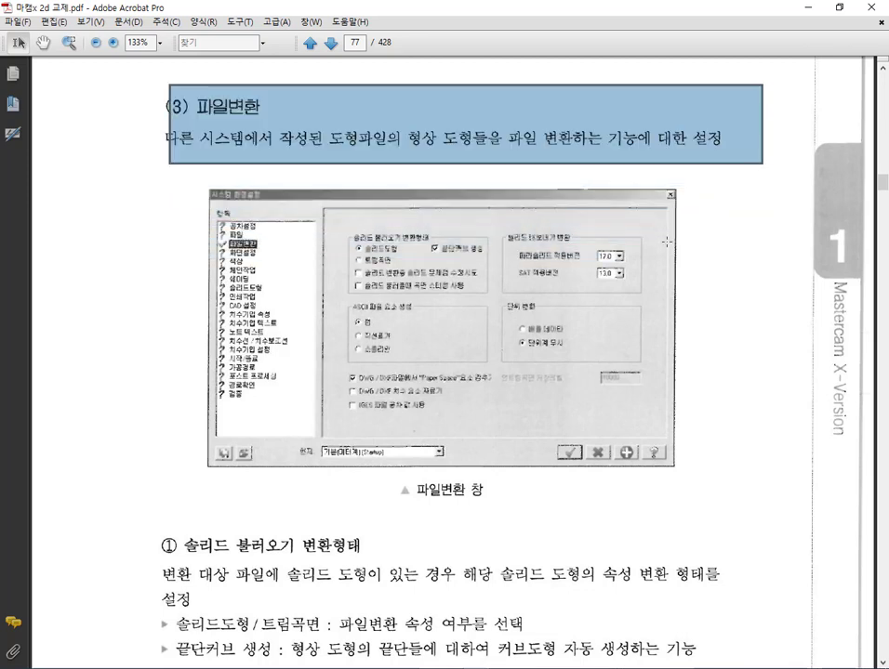
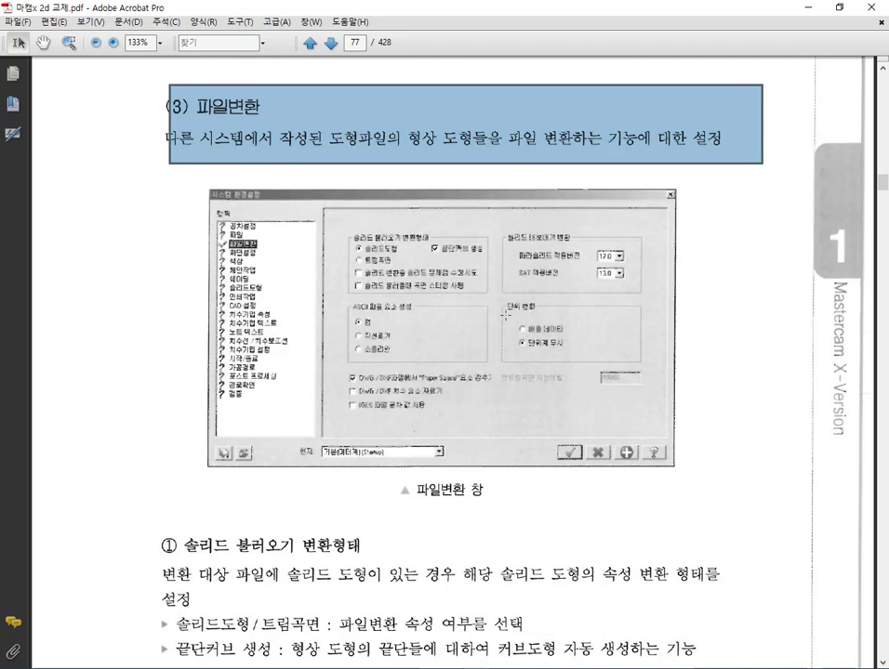
{"action": "scroll", "coordinate": [506, 316], "scroll_direction": "down", "scroll_amount": 3}
{"action": "scroll", "coordinate": [506, 317], "scroll_direction": "down", "scroll_amount": 3}
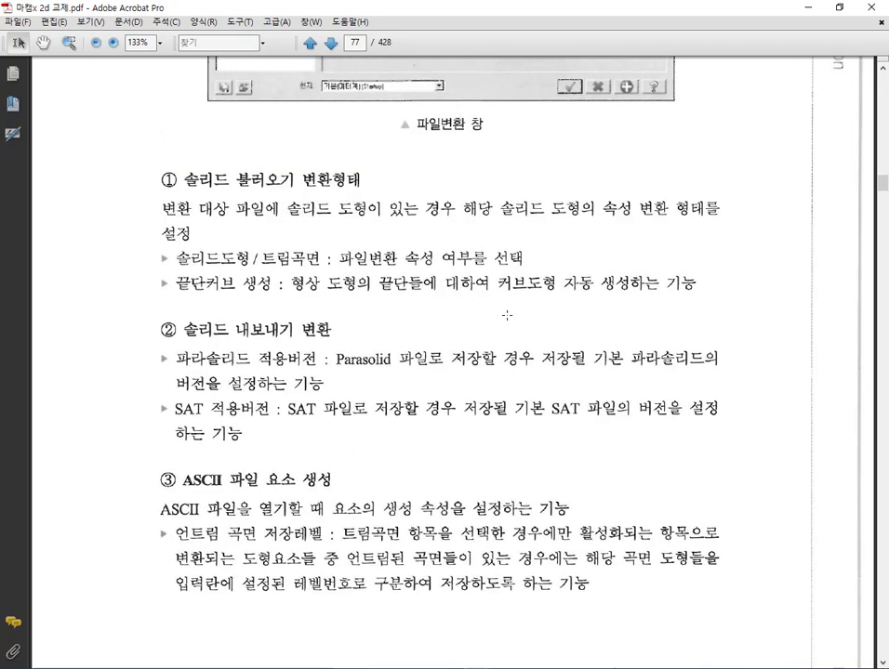
{"action": "scroll", "coordinate": [507, 316], "scroll_direction": "down", "scroll_amount": 4}
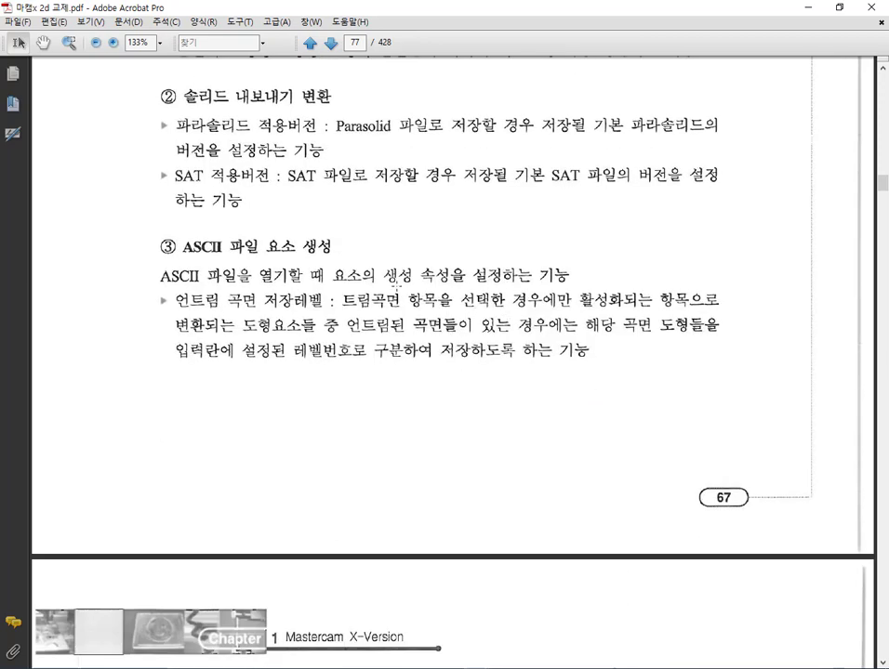
Go to (4) 화면설정 on page 78 and mark the display checkboxes and the middle mouse button option in the dialog figure.
{"action": "scroll", "coordinate": [292, 244], "scroll_direction": "down", "scroll_amount": 3}
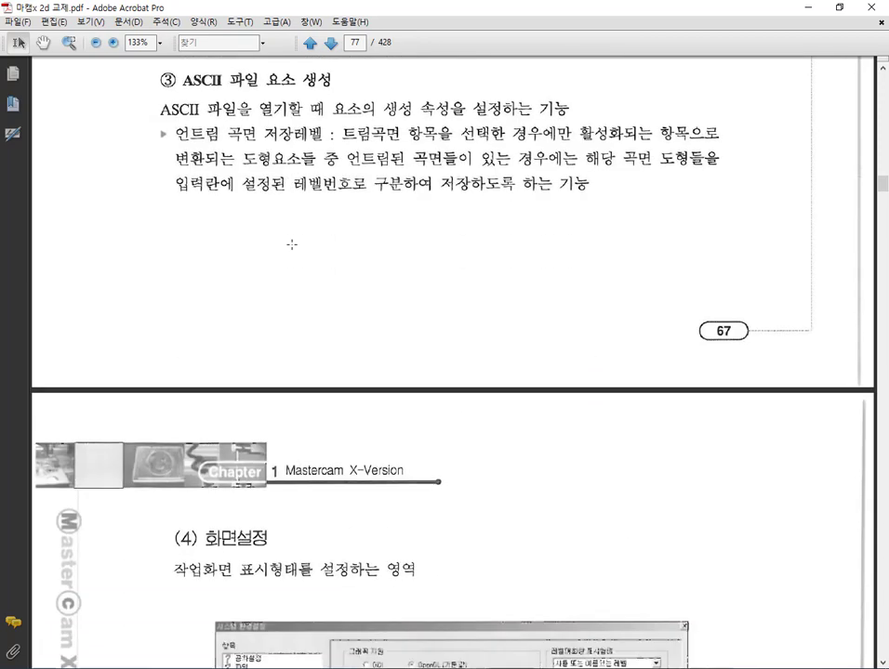
{"action": "scroll", "coordinate": [290, 246], "scroll_direction": "down", "scroll_amount": 4}
{"action": "scroll", "coordinate": [292, 244], "scroll_direction": "down", "scroll_amount": 2}
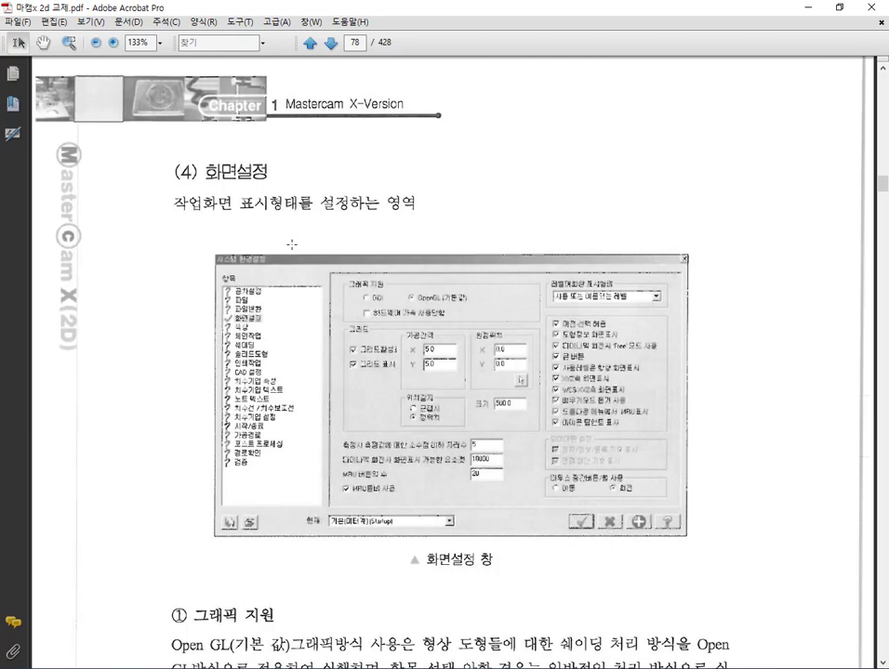
{"action": "scroll", "coordinate": [299, 241], "scroll_direction": "down", "scroll_amount": 1}
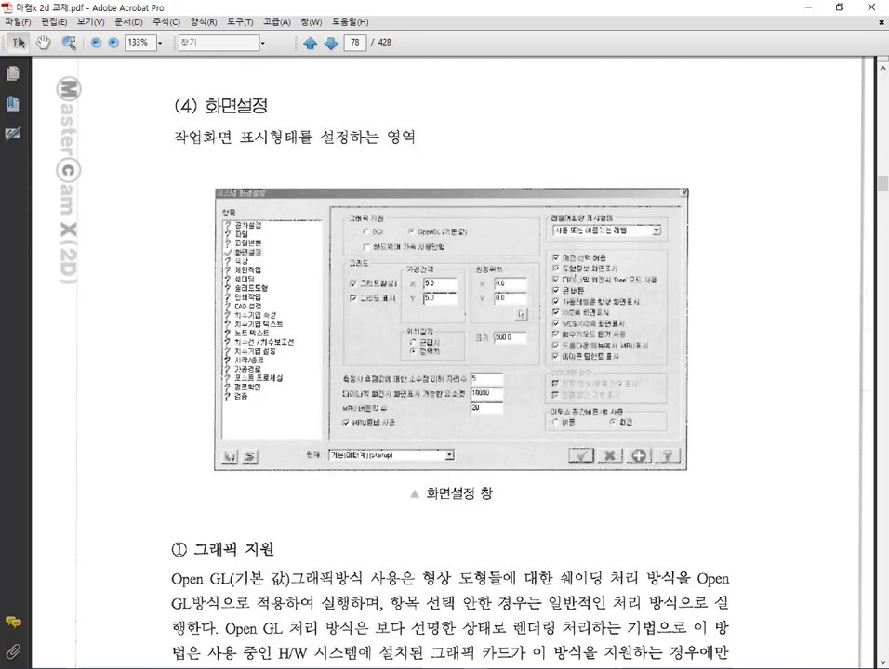
{"action": "left_click_drag", "start_coordinate": [537, 239], "coordinate": [686, 362]}
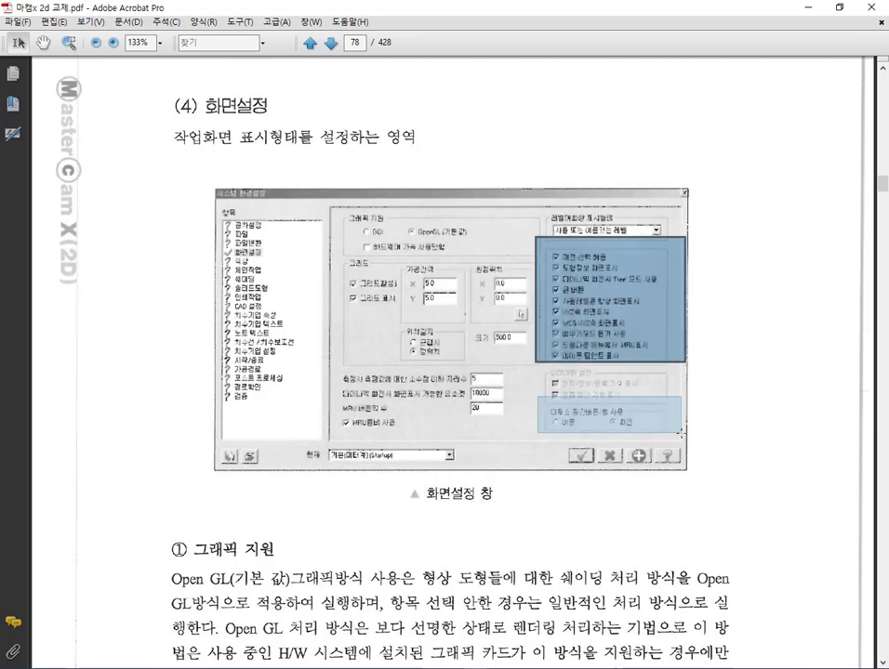
{"action": "left_click_drag", "start_coordinate": [535, 395], "coordinate": [700, 433]}
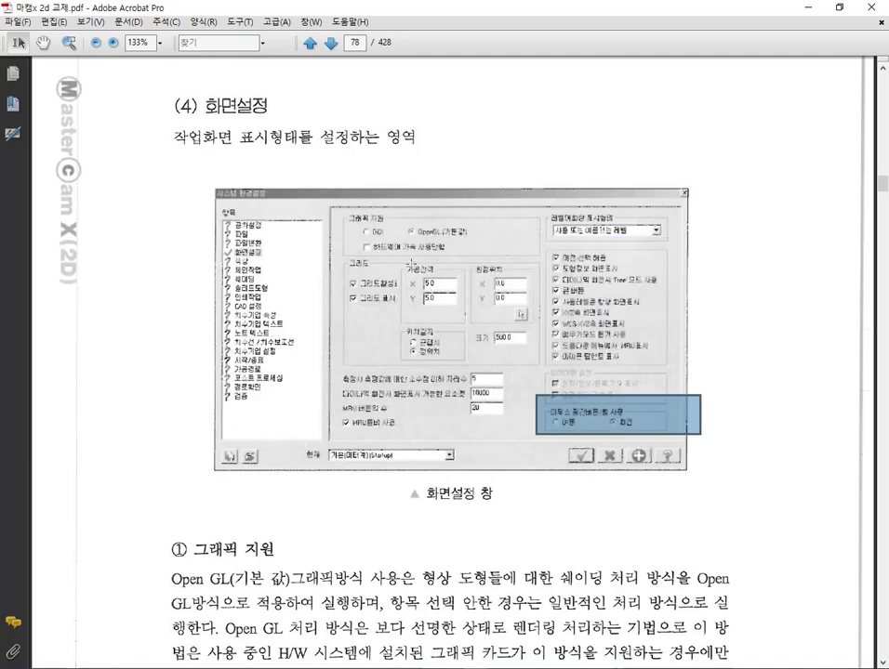
Read the ① 그래픽 지원 paragraph about OpenGL, marking its text line by line down to the final words.
{"action": "scroll", "coordinate": [400, 279], "scroll_direction": "down", "scroll_amount": 5}
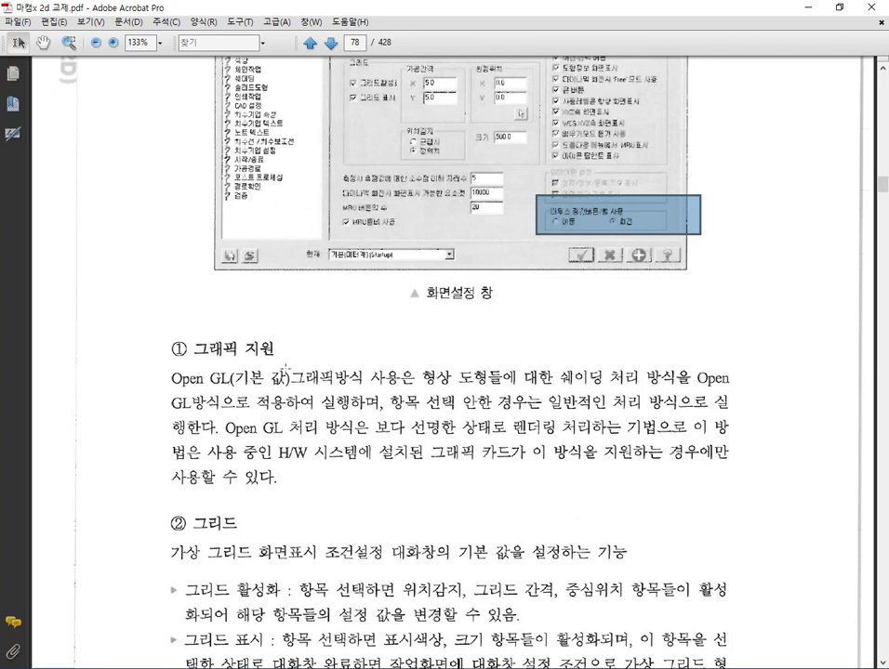
{"action": "left_click_drag", "start_coordinate": [169, 372], "coordinate": [742, 378]}
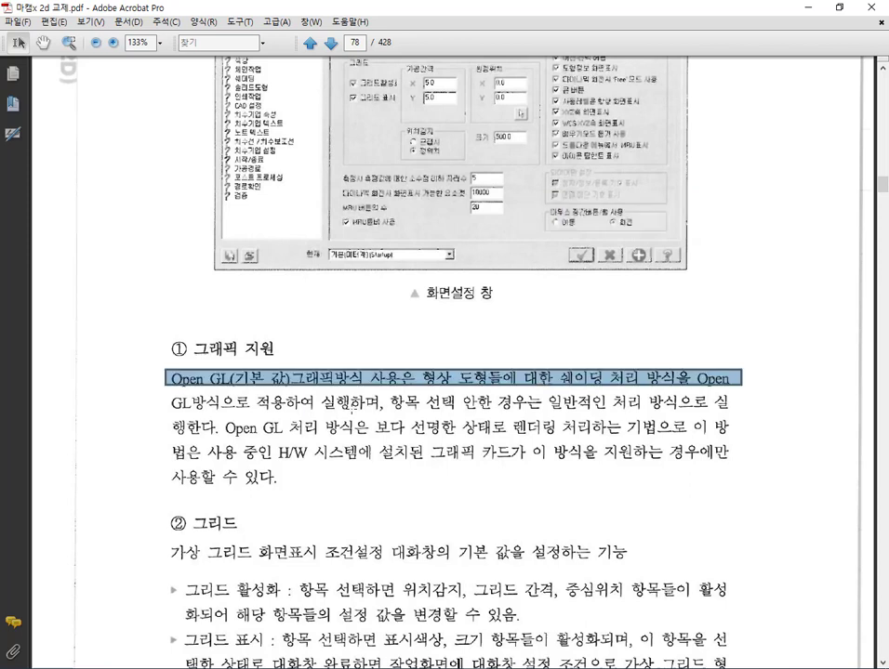
{"action": "left_click_drag", "start_coordinate": [173, 402], "coordinate": [744, 396]}
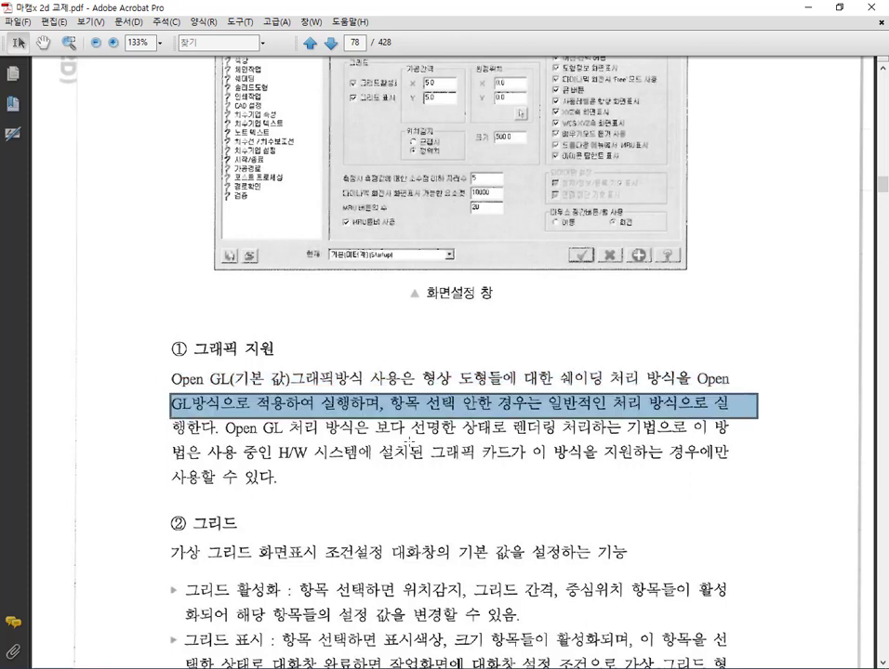
{"action": "left_click_drag", "start_coordinate": [225, 430], "coordinate": [740, 430]}
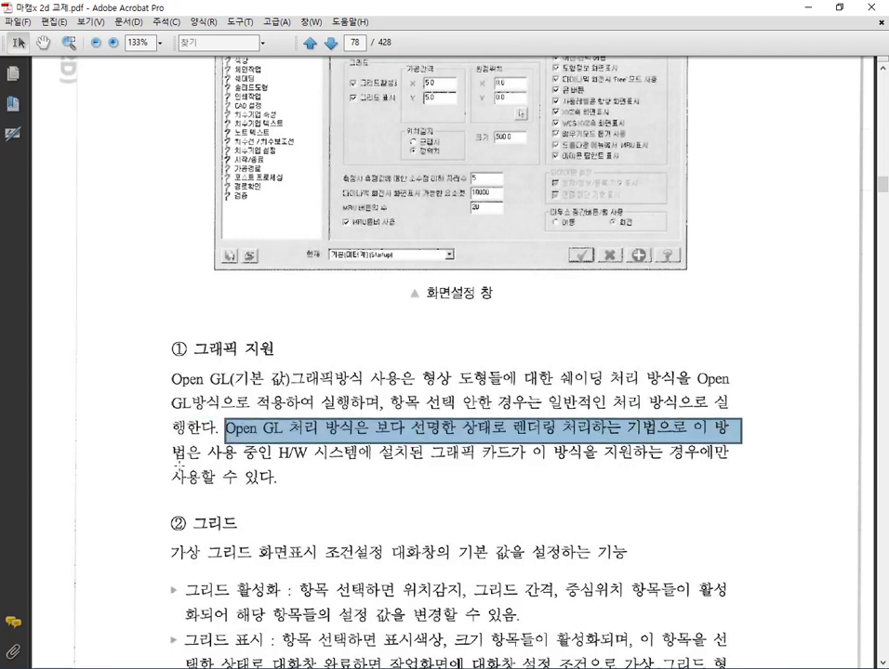
{"action": "mouse_move", "coordinate": [176, 465]}
{"action": "left_mouse_down"}
{"action": "mouse_move", "coordinate": [761, 463]}
{"action": "mouse_move", "coordinate": [766, 443]}
{"action": "left_mouse_up"}
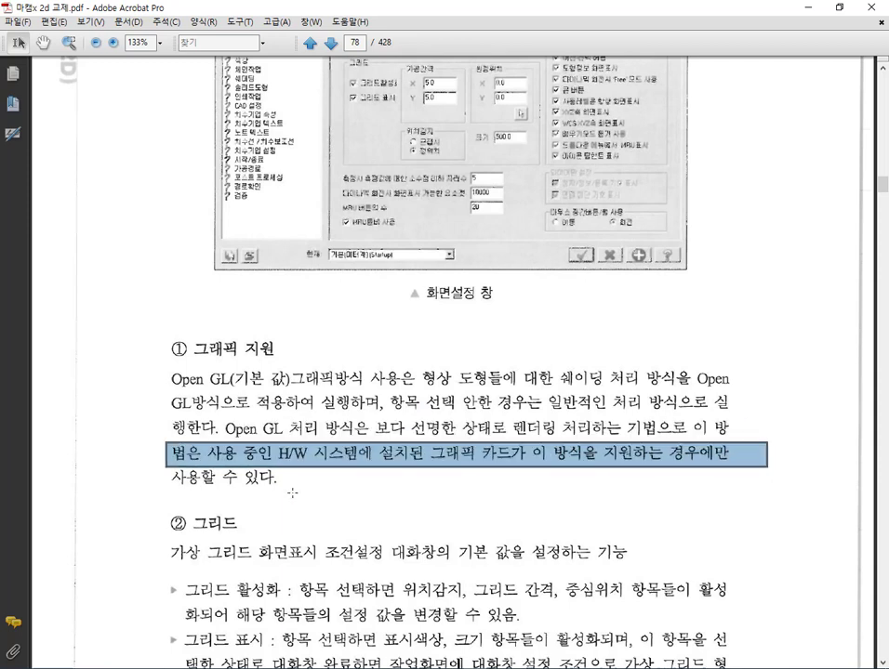
{"action": "left_click_drag", "start_coordinate": [292, 492], "coordinate": [90, 467]}
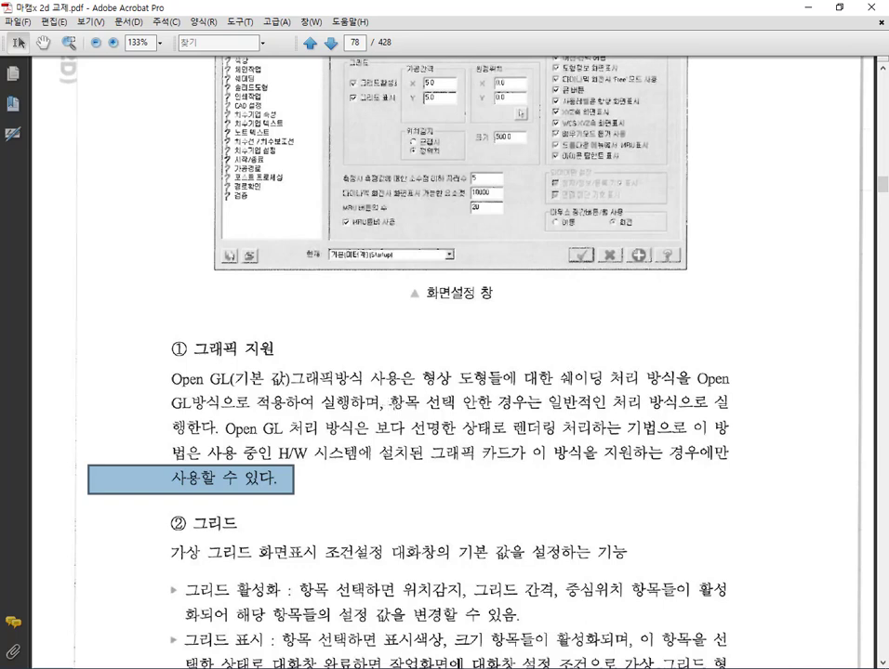
Review the 화면설정 dialog figure on page 78 again and read on to the ② 그리드 section.
{"action": "scroll", "coordinate": [391, 444], "scroll_direction": "up", "scroll_amount": 3}
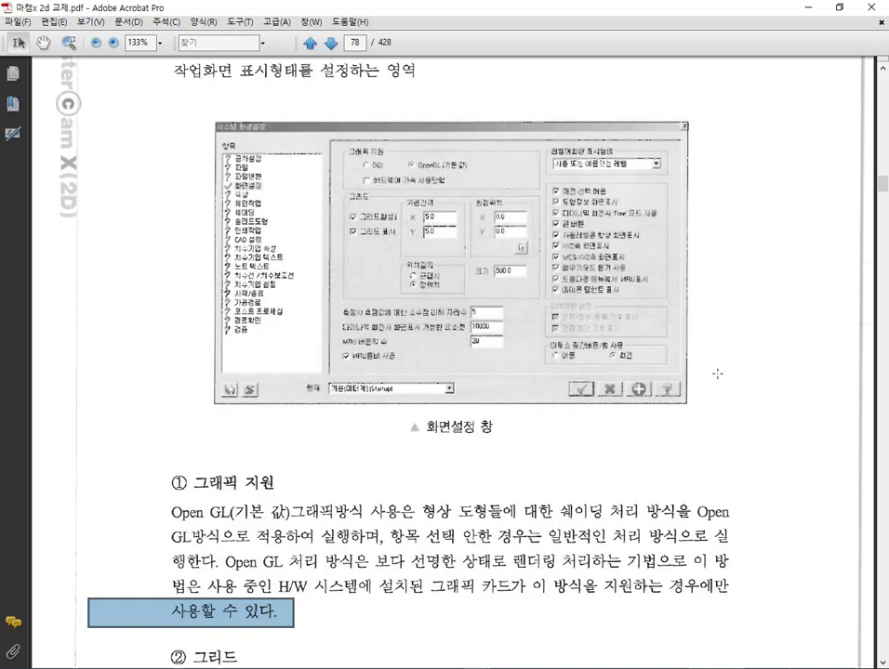
{"action": "scroll", "coordinate": [716, 377], "scroll_direction": "down", "scroll_amount": 2}
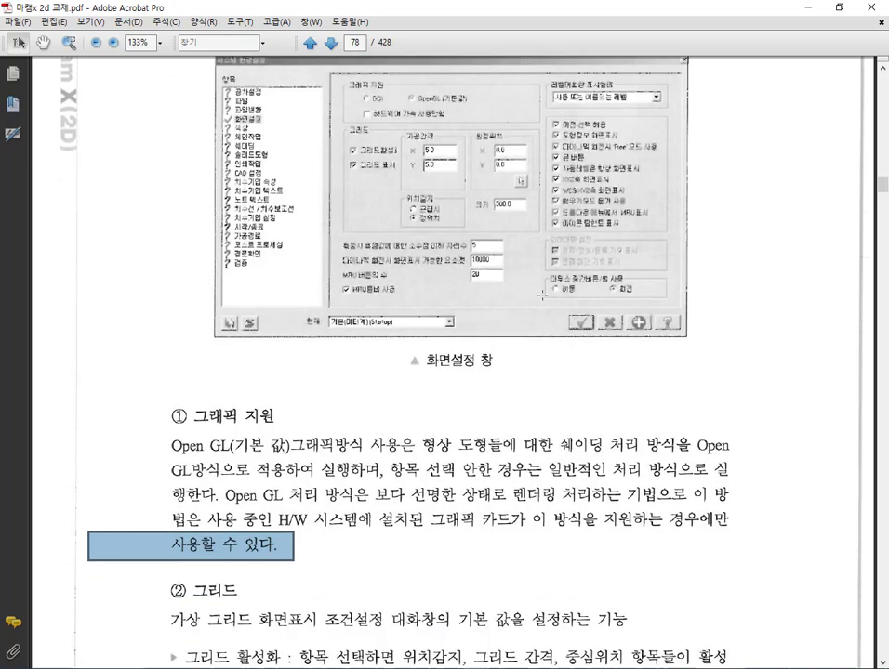
{"action": "scroll", "coordinate": [502, 352], "scroll_direction": "down", "scroll_amount": 4}
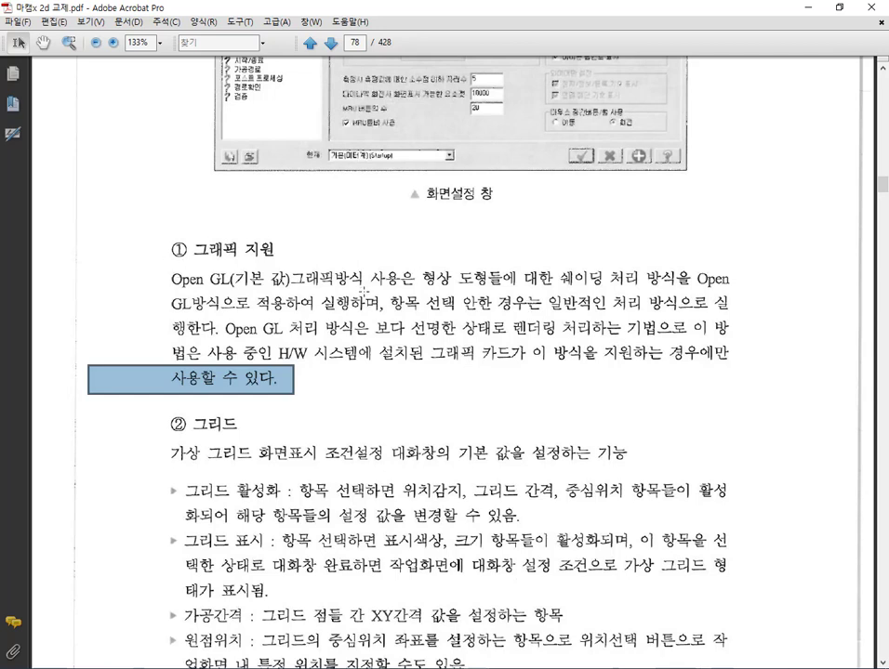
{"action": "scroll", "coordinate": [198, 377], "scroll_direction": "down", "scroll_amount": 1}
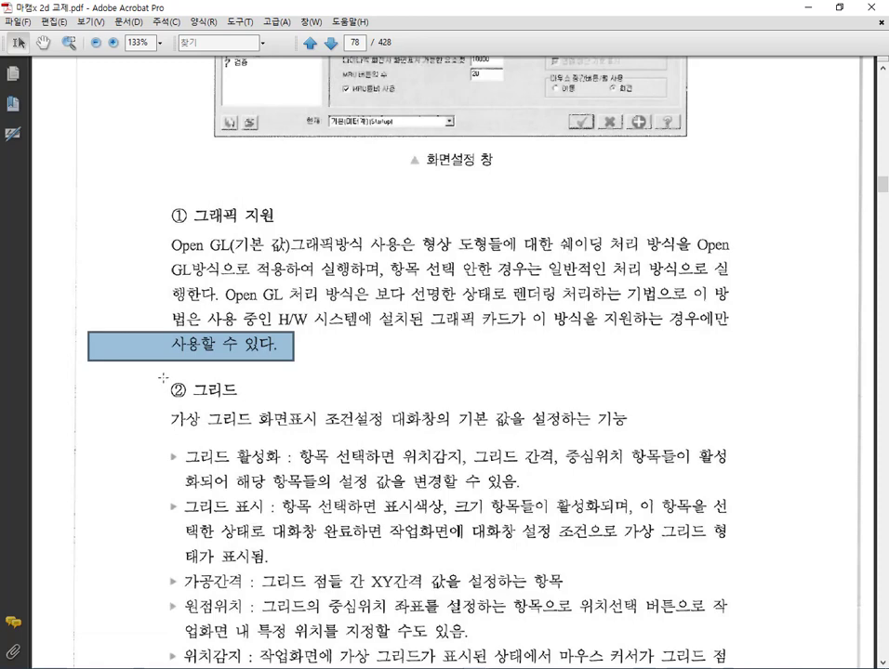
{"action": "scroll", "coordinate": [164, 373], "scroll_direction": "down", "scroll_amount": 4}
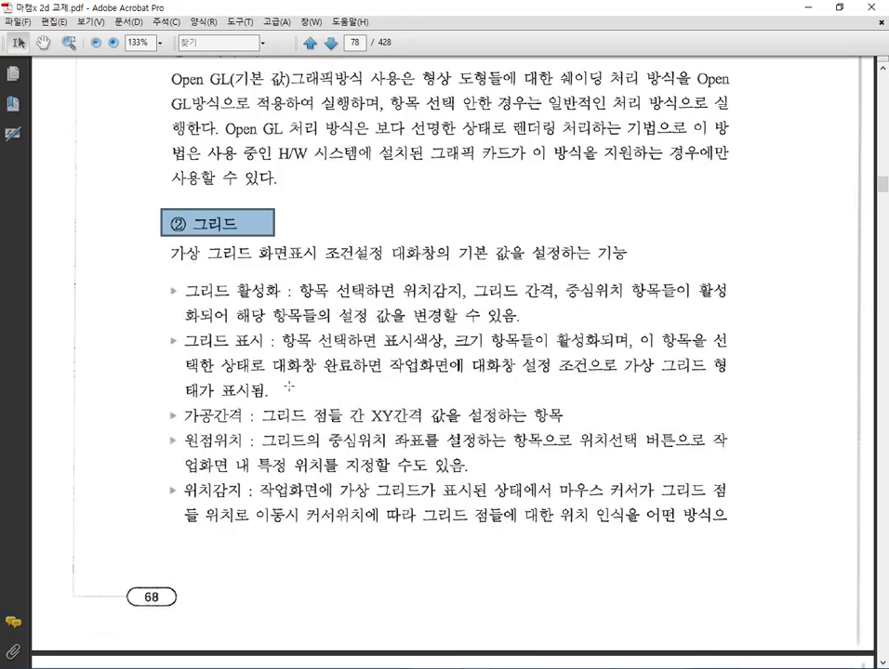
Switch to the Mastercam milling window and turn on 그리드 표시 in the grid settings.
{"action": "left_click", "coordinate": [323, 665]}
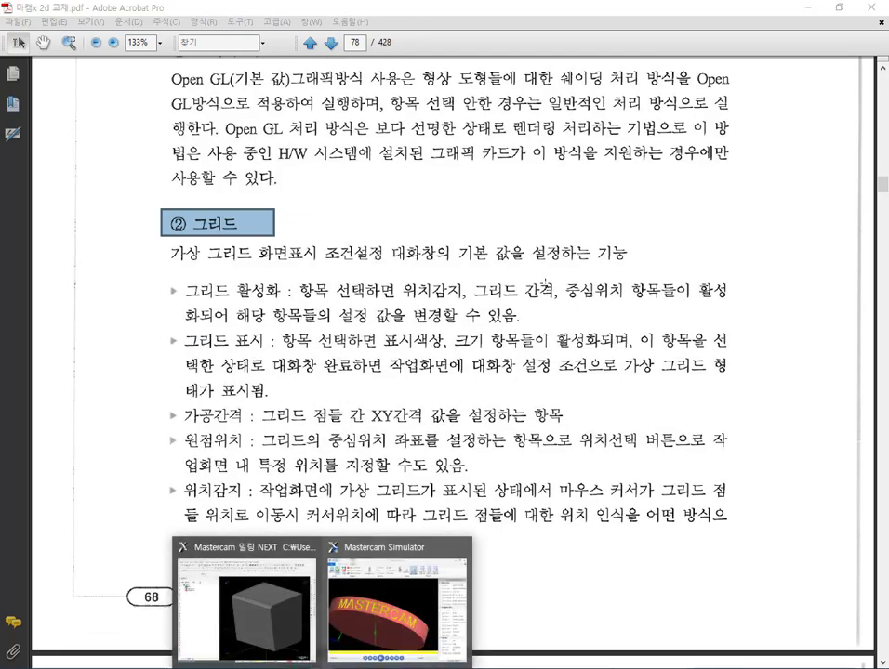
{"action": "left_click", "coordinate": [176, 629]}
{"action": "scroll", "coordinate": [532, 383], "scroll_direction": "down", "scroll_amount": 3}
{"action": "scroll", "coordinate": [605, 207], "scroll_direction": "up", "scroll_amount": 1}
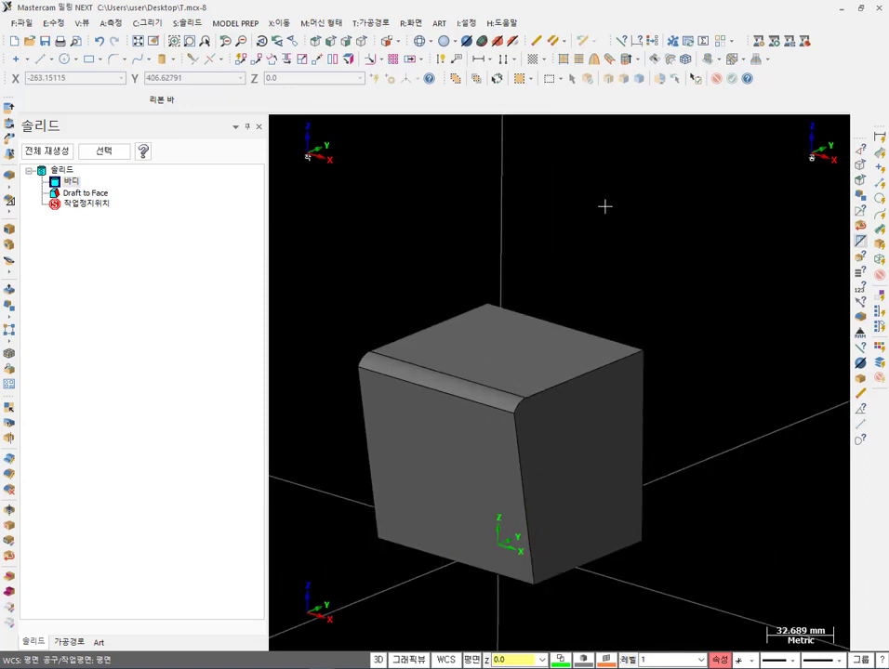
{"action": "scroll", "coordinate": [633, 373], "scroll_direction": "down", "scroll_amount": 1}
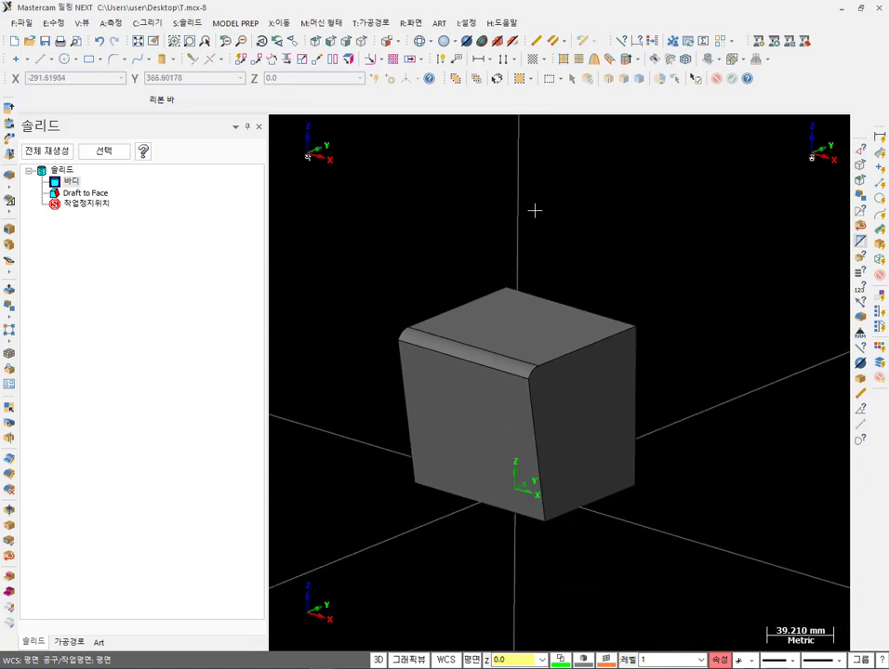
{"action": "left_click", "coordinate": [410, 23]}
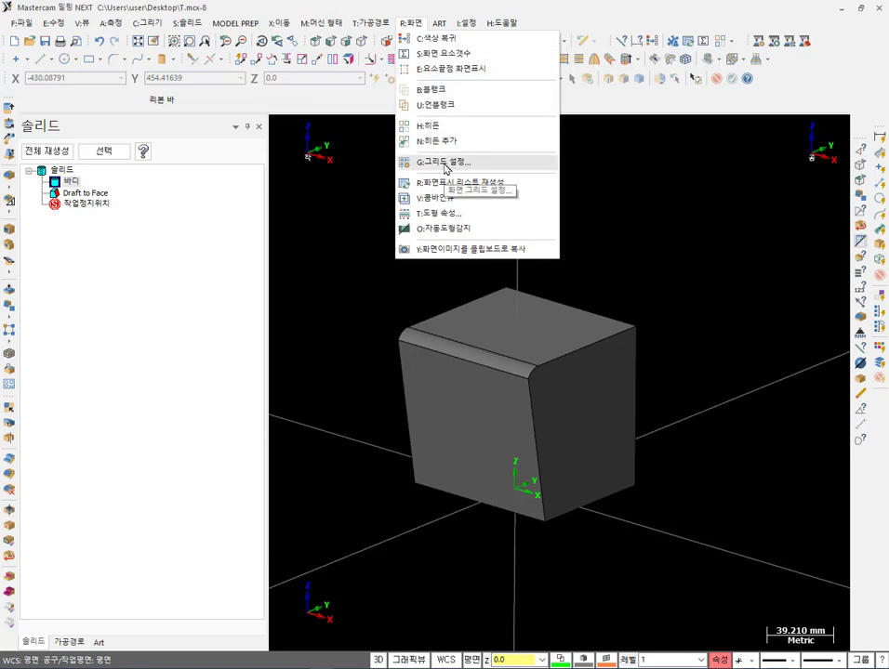
{"action": "left_click", "coordinate": [445, 164]}
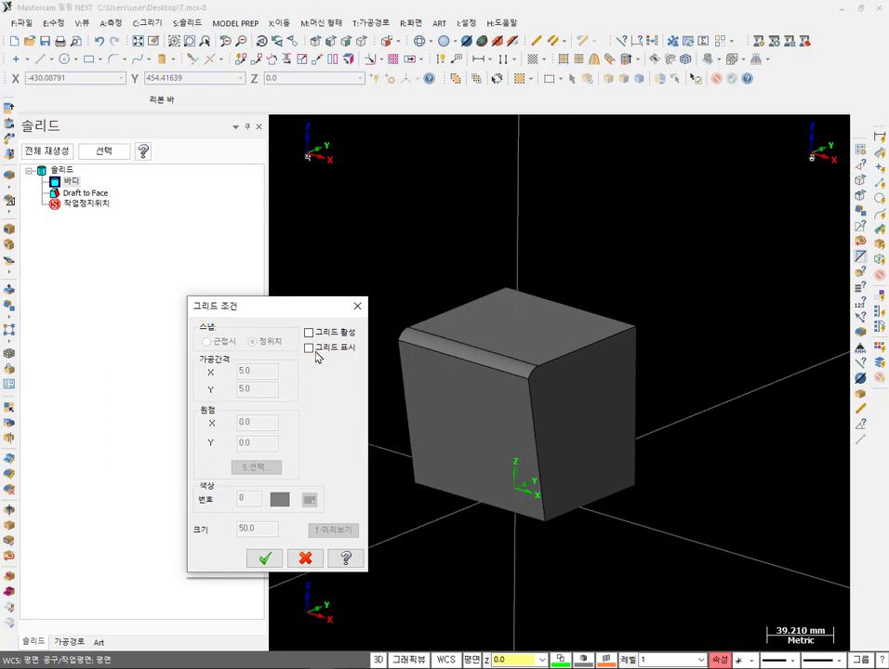
{"action": "left_click", "coordinate": [312, 350]}
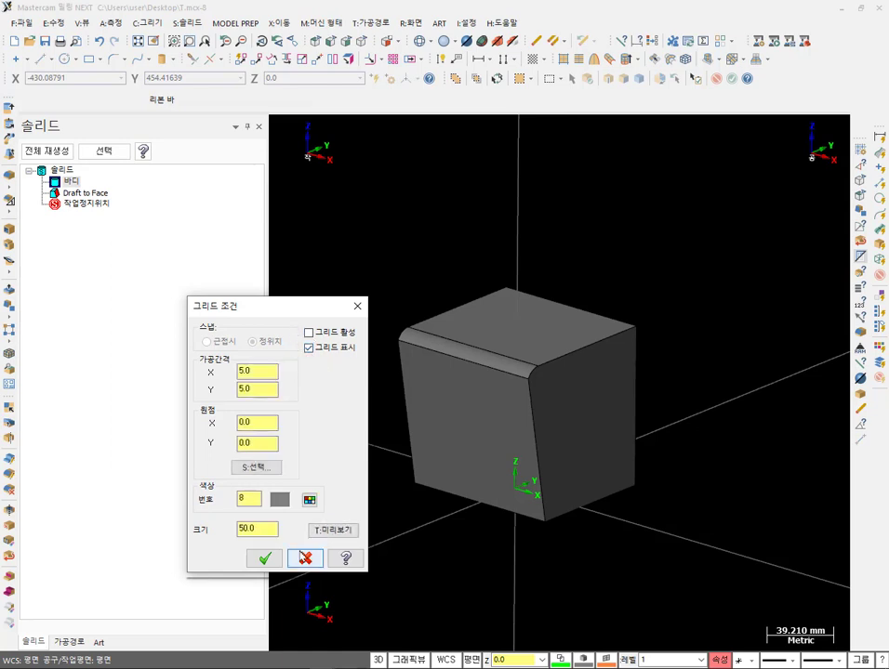
{"action": "left_click", "coordinate": [264, 558]}
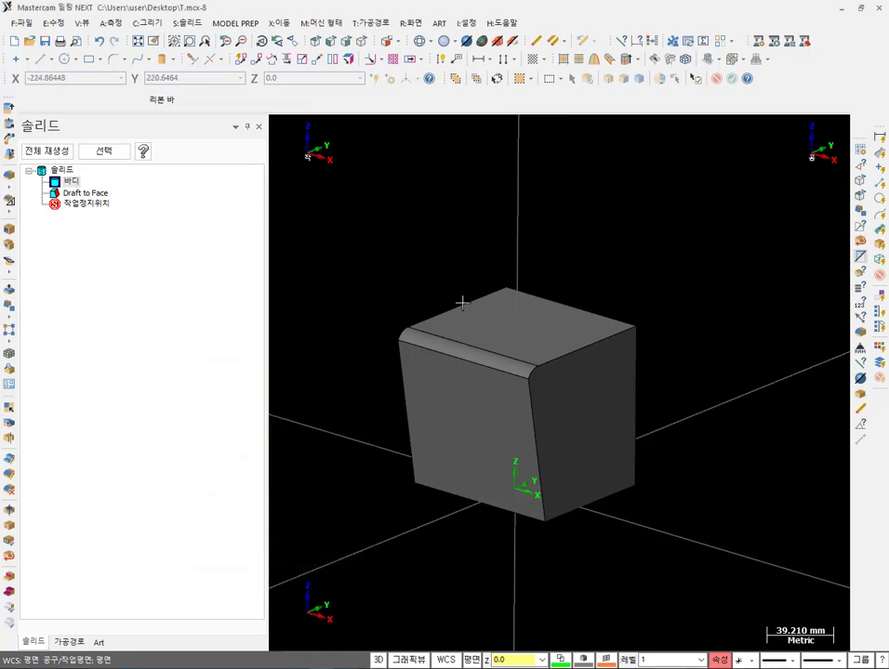
Delete the entire solid block from the drawing area to expose the grid around the origin.
{"action": "scroll", "coordinate": [568, 357], "scroll_direction": "down", "scroll_amount": 8}
{"action": "scroll", "coordinate": [571, 426], "scroll_direction": "up", "scroll_amount": 9}
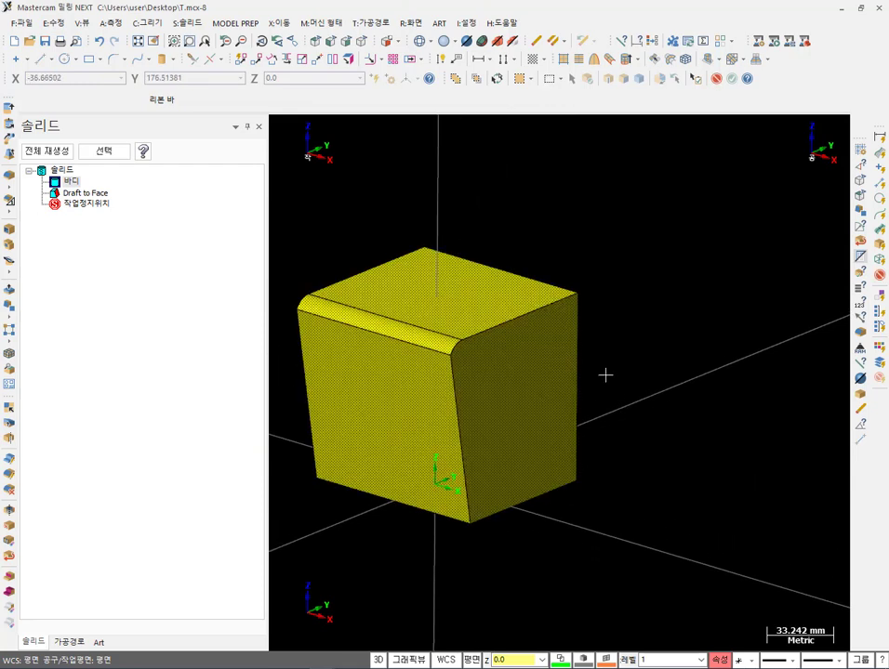
{"action": "key", "text": "Delete"}
{"action": "scroll", "coordinate": [439, 540], "scroll_direction": "up", "scroll_amount": 5}
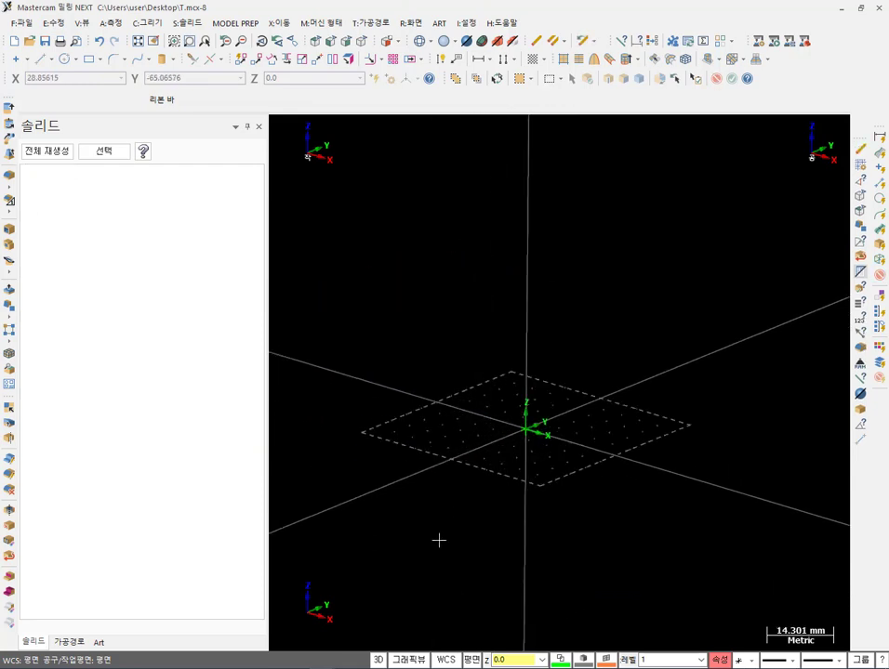
{"action": "mouse_move", "coordinate": [572, 477]}
{"action": "middle_mouse_down"}
{"action": "mouse_move", "coordinate": [620, 454]}
{"action": "mouse_move", "coordinate": [613, 470]}
{"action": "mouse_move", "coordinate": [572, 469]}
{"action": "middle_mouse_up"}
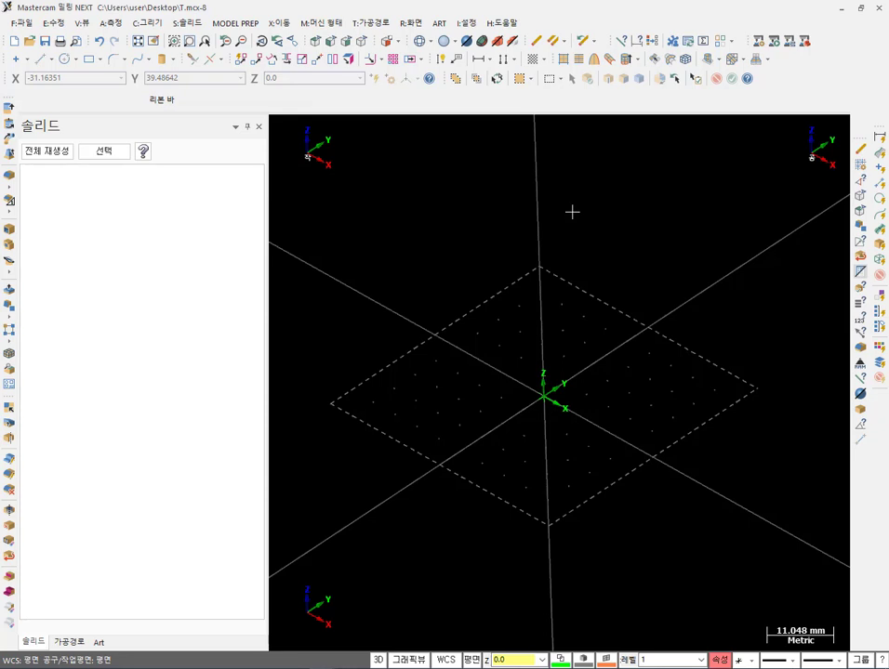
Reopen the grid settings and change the grid colour to white, number 15.
{"action": "key", "text": "alt+g"}
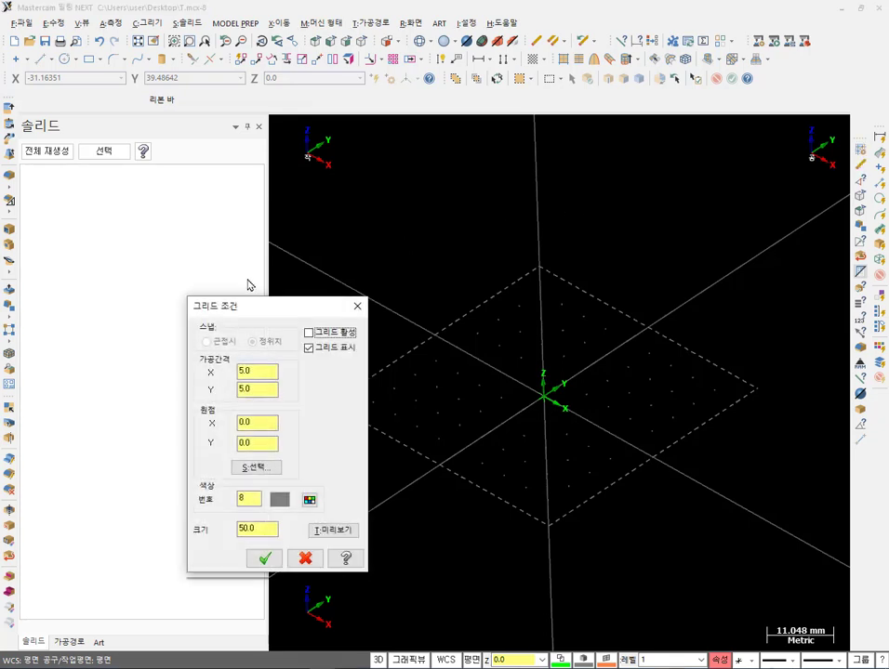
{"action": "left_click_drag", "start_coordinate": [279, 312], "coordinate": [178, 187]}
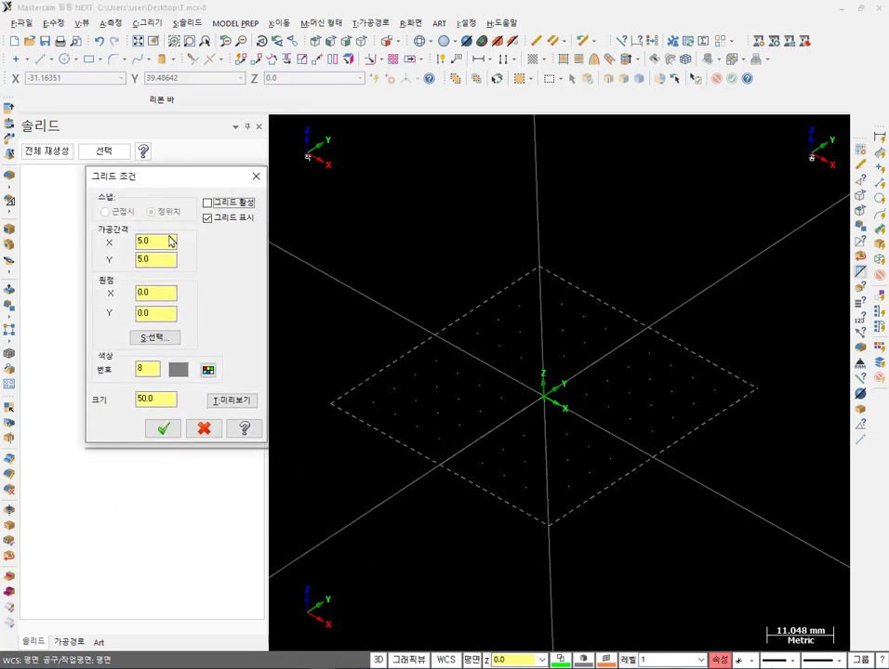
{"action": "left_click", "coordinate": [166, 241]}
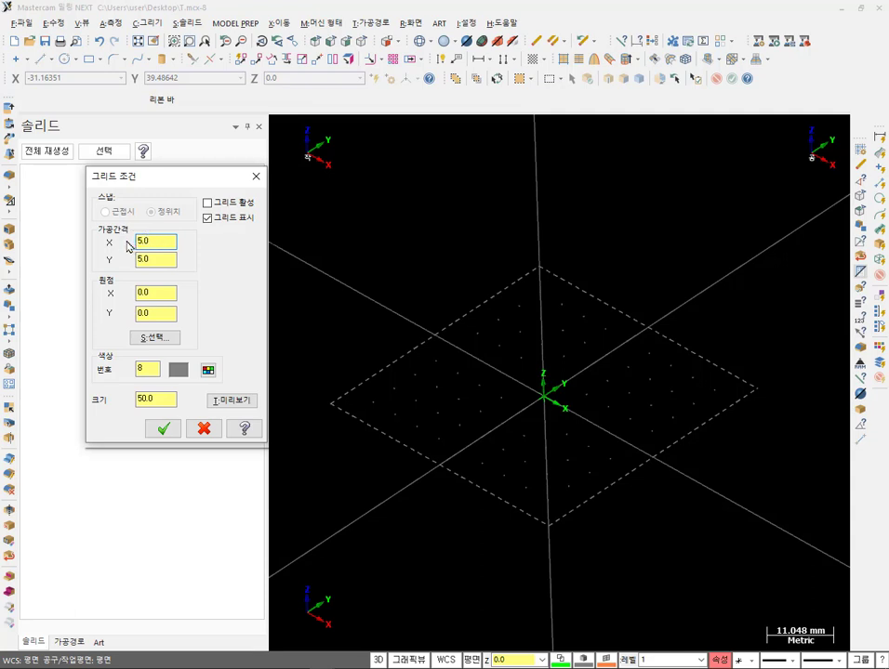
{"action": "left_click", "coordinate": [167, 292]}
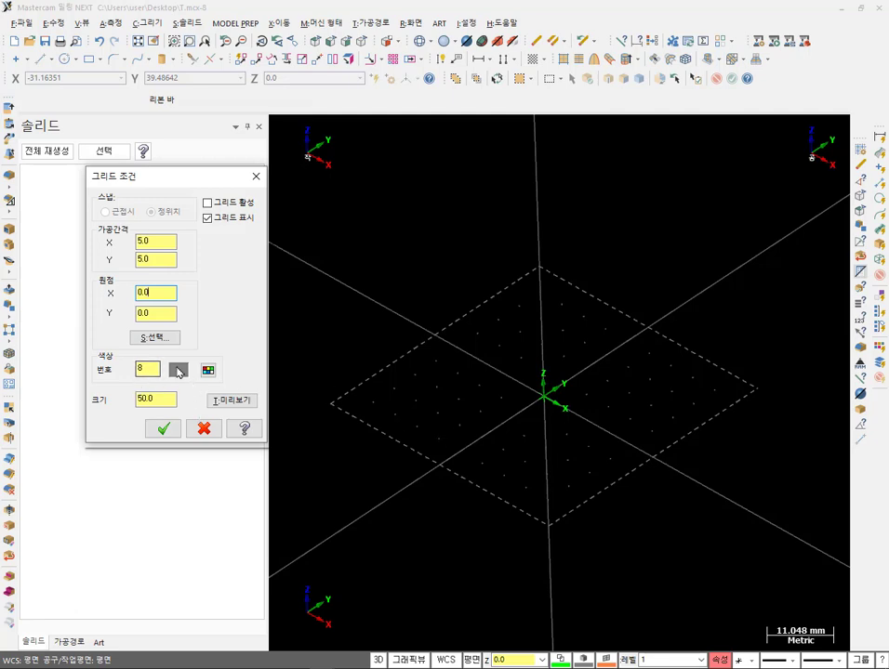
{"action": "left_click", "coordinate": [208, 370]}
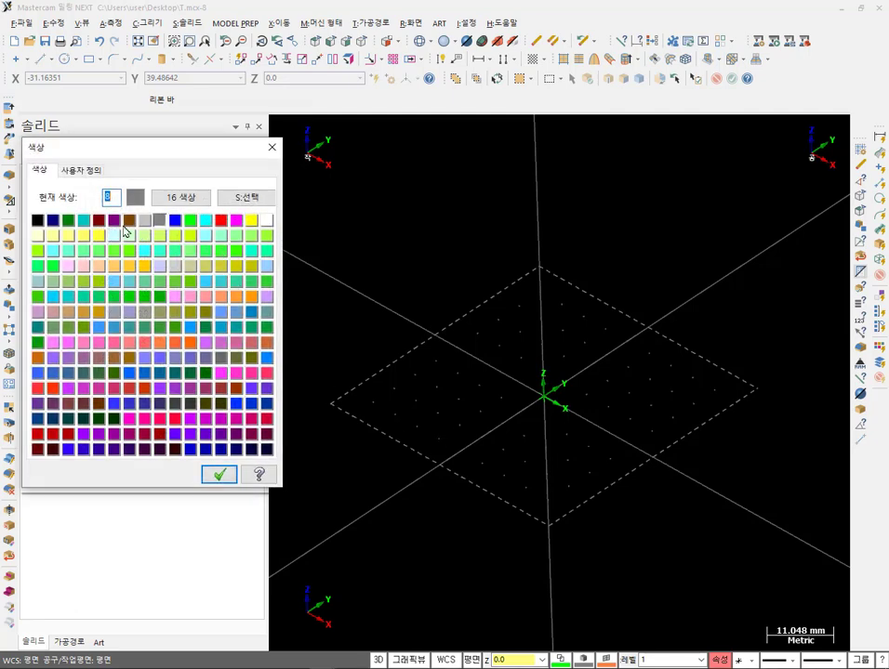
{"action": "left_click", "coordinate": [266, 221]}
{"action": "left_click", "coordinate": [232, 472]}
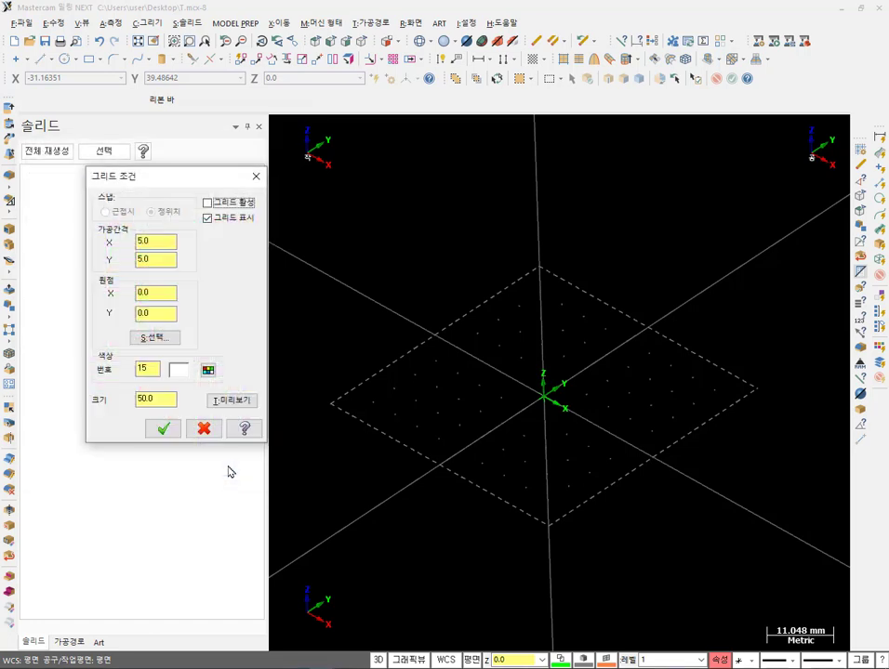
Set the grid size to 100, preview it in the drawing area and return to the grid settings.
{"action": "double_click", "coordinate": [156, 399]}
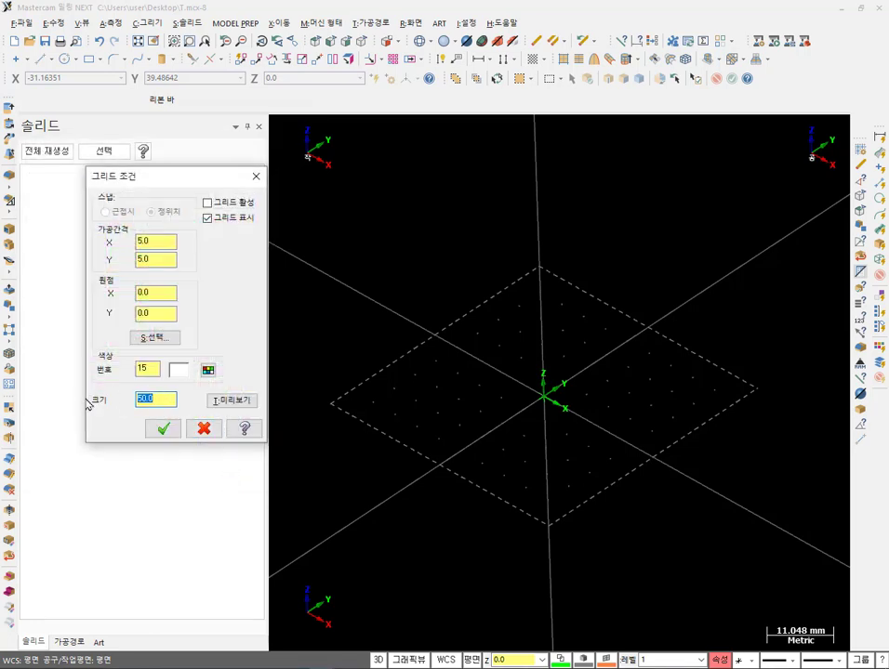
{"action": "type", "text": "100"}
{"action": "left_click", "coordinate": [235, 400]}
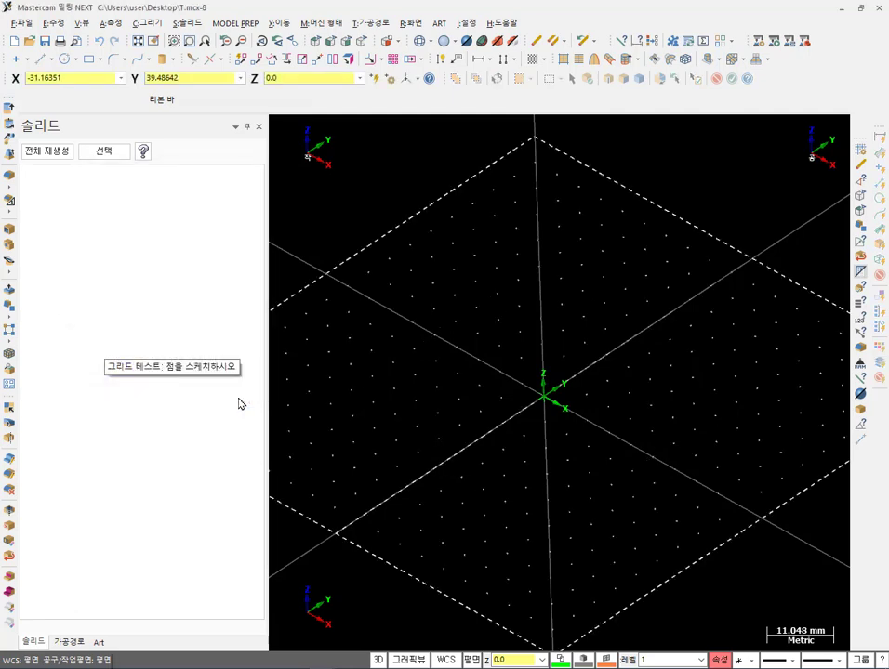
{"action": "scroll", "coordinate": [688, 406], "scroll_direction": "down", "scroll_amount": 3}
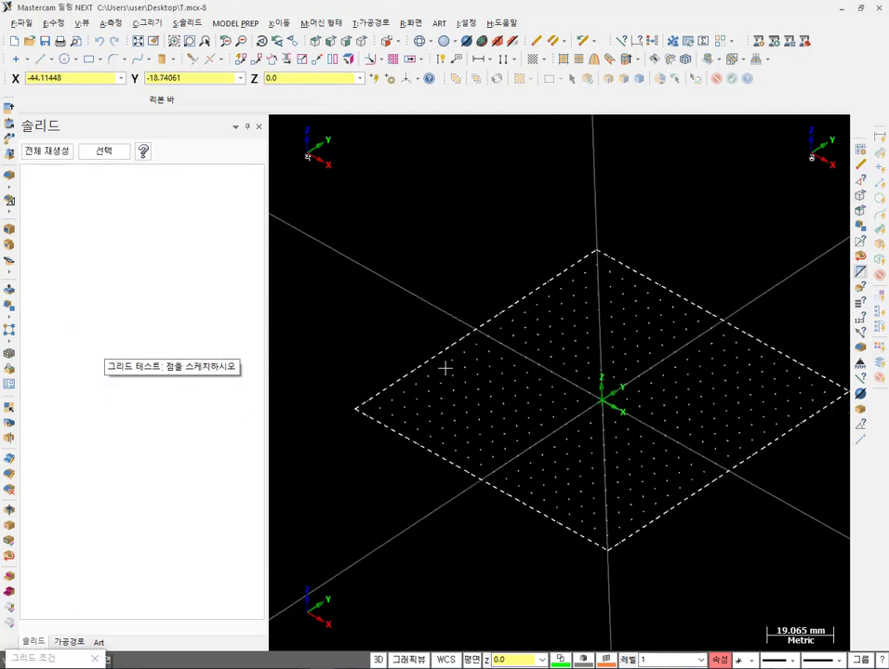
{"action": "left_click", "coordinate": [445, 369]}
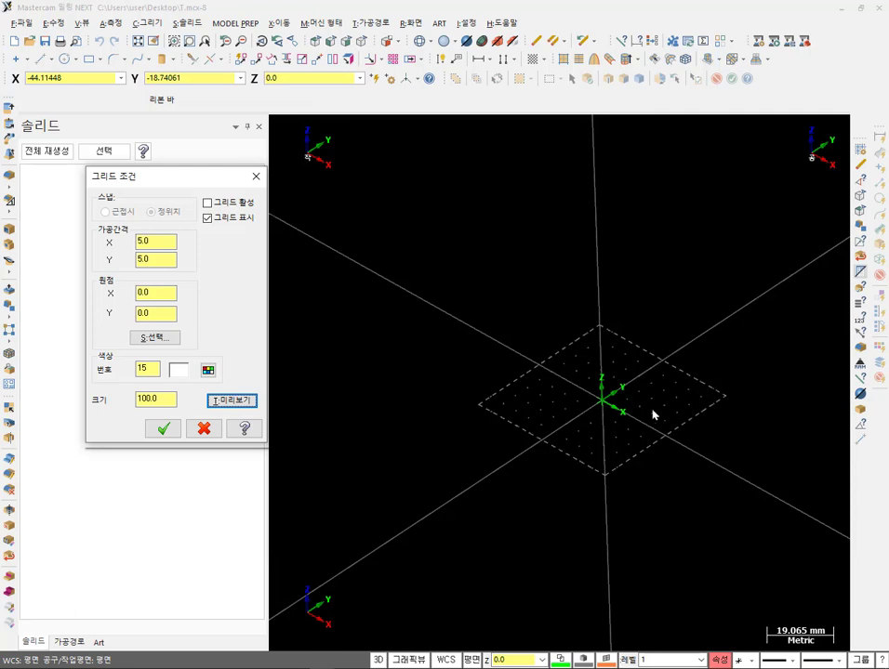
Set the grid size to 50 and the X and Y spacing to 10, and apply the grid settings.
{"action": "left_click_drag", "start_coordinate": [167, 399], "coordinate": [96, 410]}
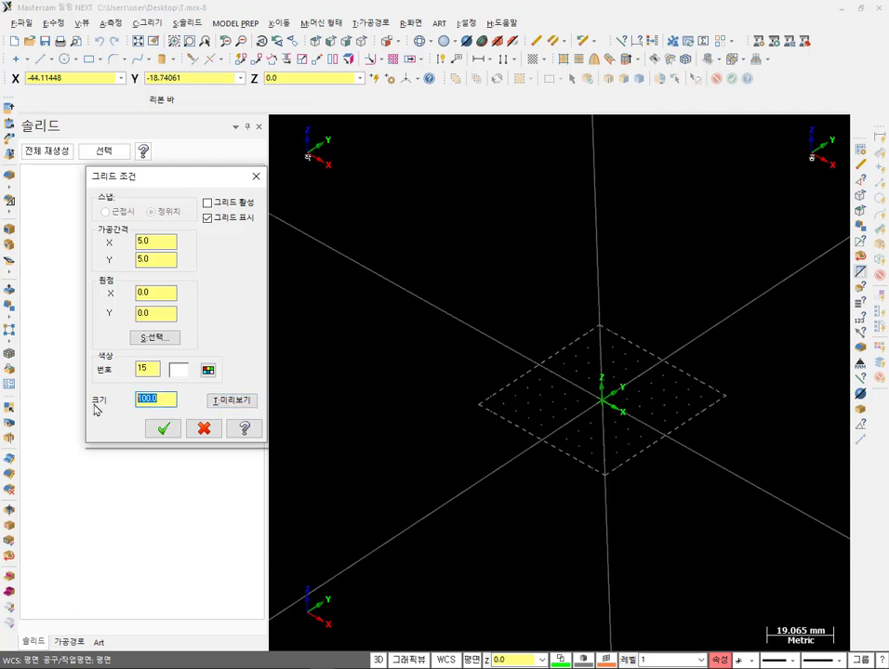
{"action": "type", "text": "50"}
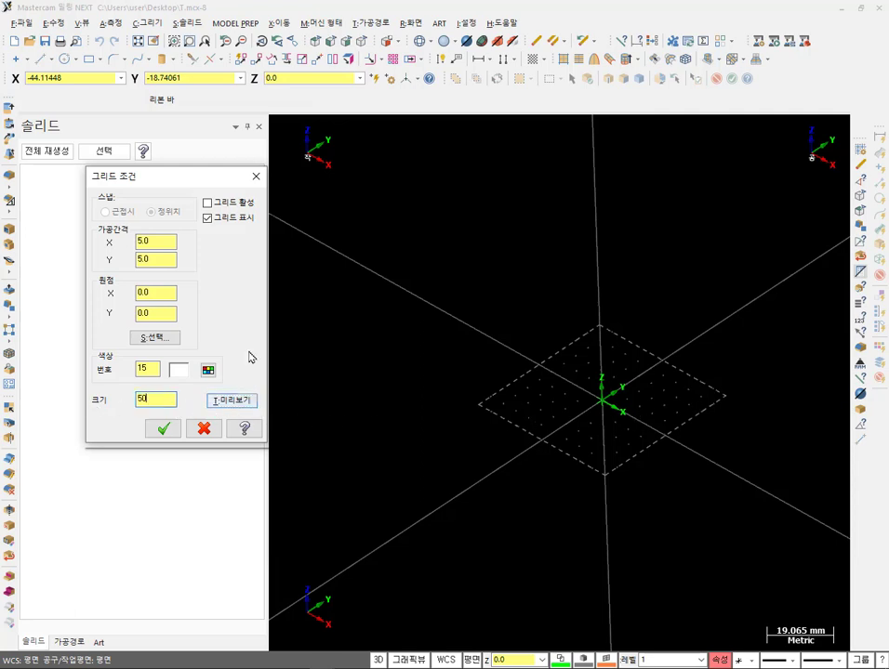
{"action": "left_click_drag", "start_coordinate": [157, 241], "coordinate": [133, 243]}
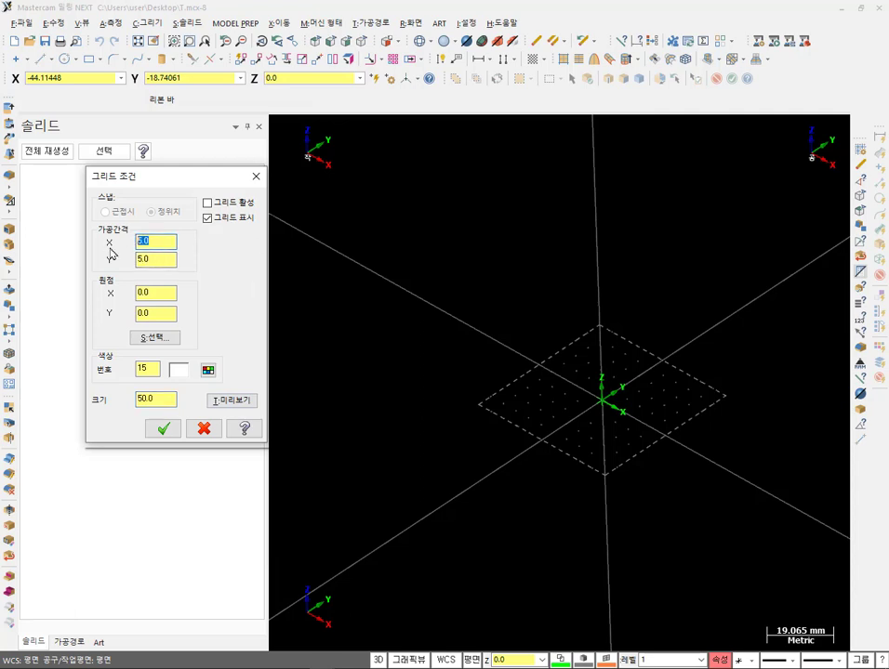
{"action": "type", "text": "10"}
{"action": "key", "text": "Tab"}
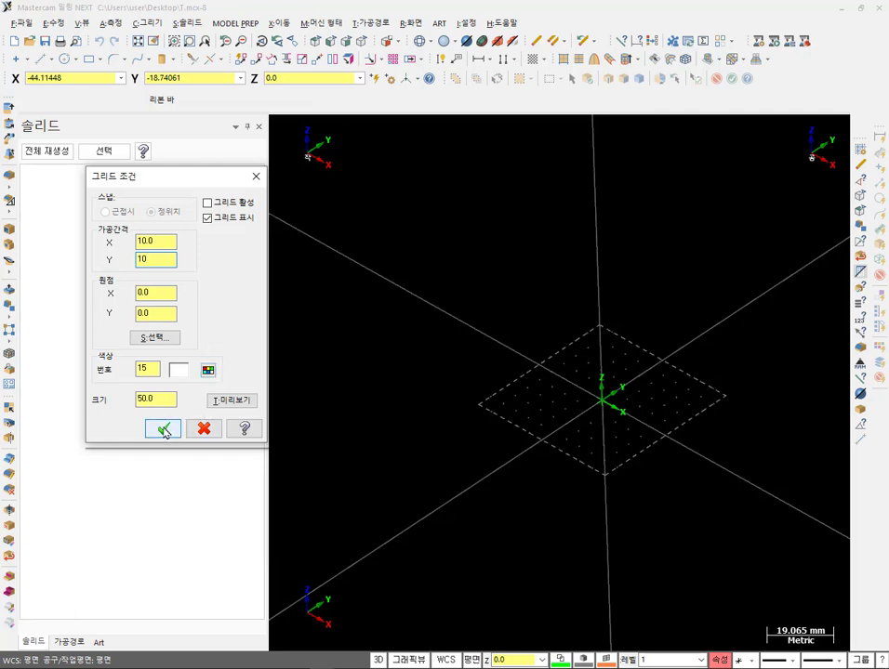
{"action": "left_click", "coordinate": [164, 429]}
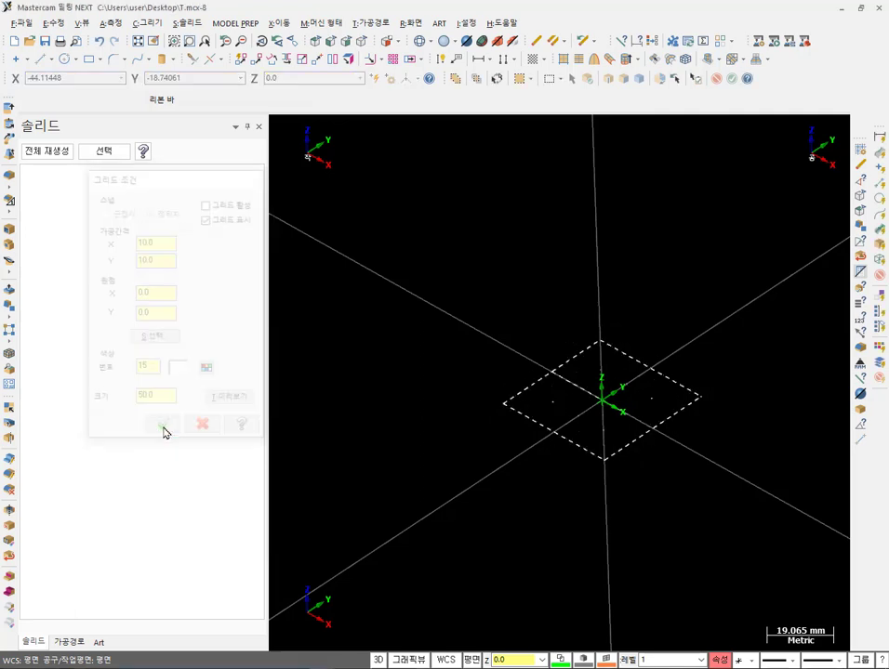
Set the working plane to 정면 (WCS) and examine the grid's orientation on that plane.
{"action": "scroll", "coordinate": [698, 432], "scroll_direction": "up", "scroll_amount": 2}
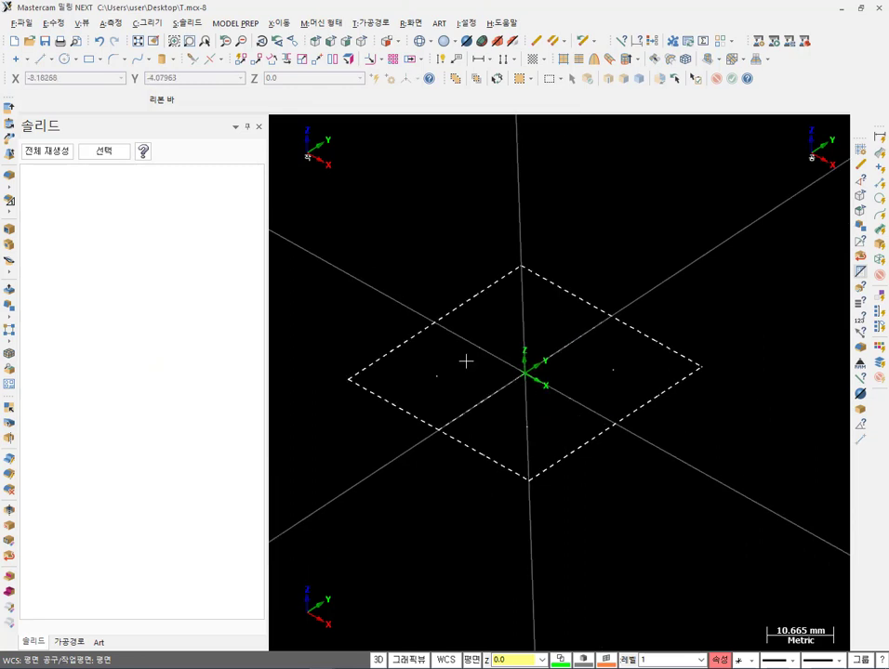
{"action": "scroll", "coordinate": [508, 342], "scroll_direction": "down", "scroll_amount": 3}
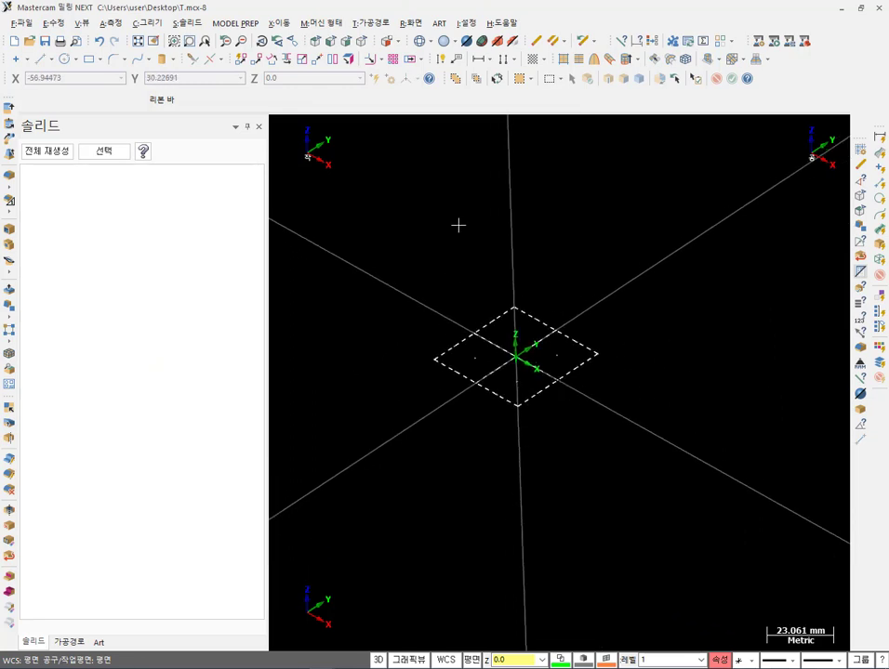
{"action": "left_click", "coordinate": [398, 43]}
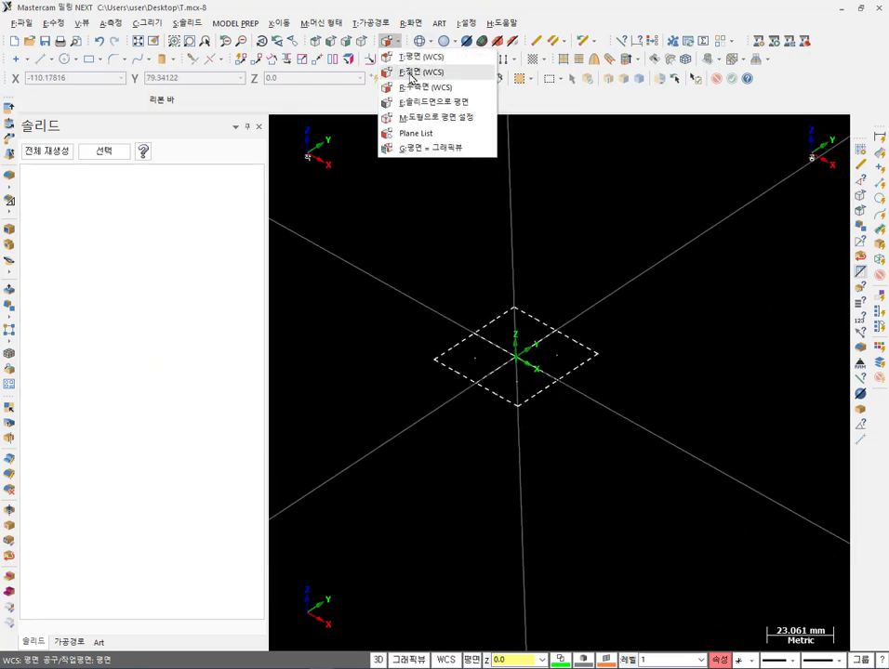
{"action": "left_click", "coordinate": [423, 72]}
{"action": "middle_click_drag", "start_coordinate": [562, 322], "coordinate": [615, 354]}
{"action": "scroll", "coordinate": [533, 387], "scroll_direction": "down", "scroll_amount": 1}
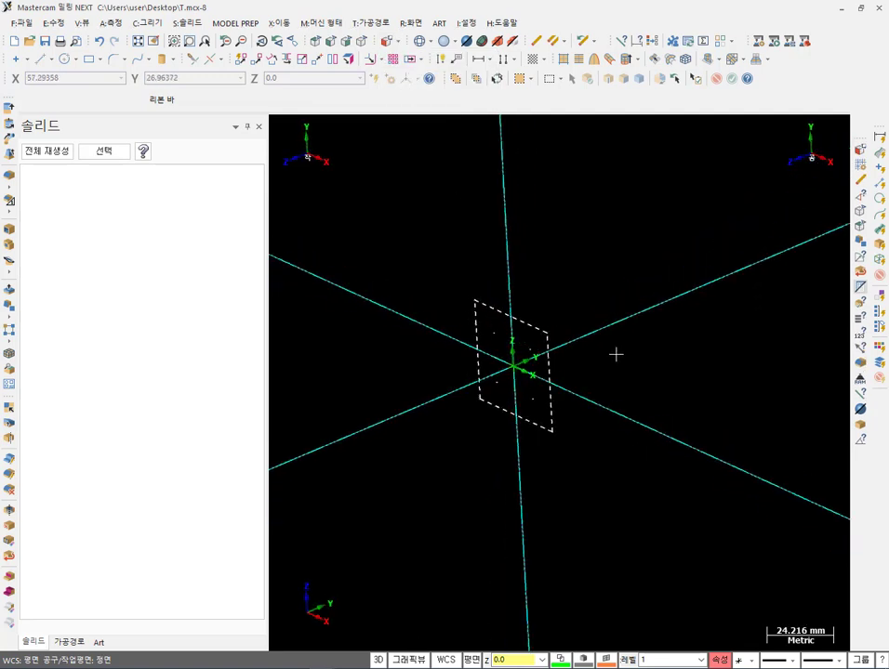
{"action": "scroll", "coordinate": [615, 367], "scroll_direction": "up", "scroll_amount": 1}
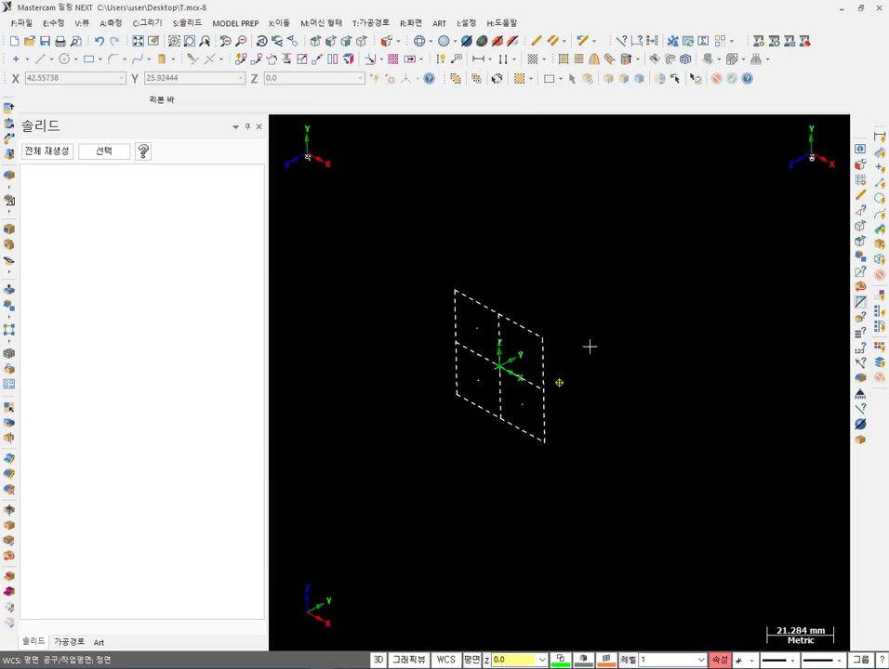
Set the working plane to 우측면 (WCS) to examine the grid's orientation on that plane.
{"action": "scroll", "coordinate": [569, 355], "scroll_direction": "up", "scroll_amount": 1}
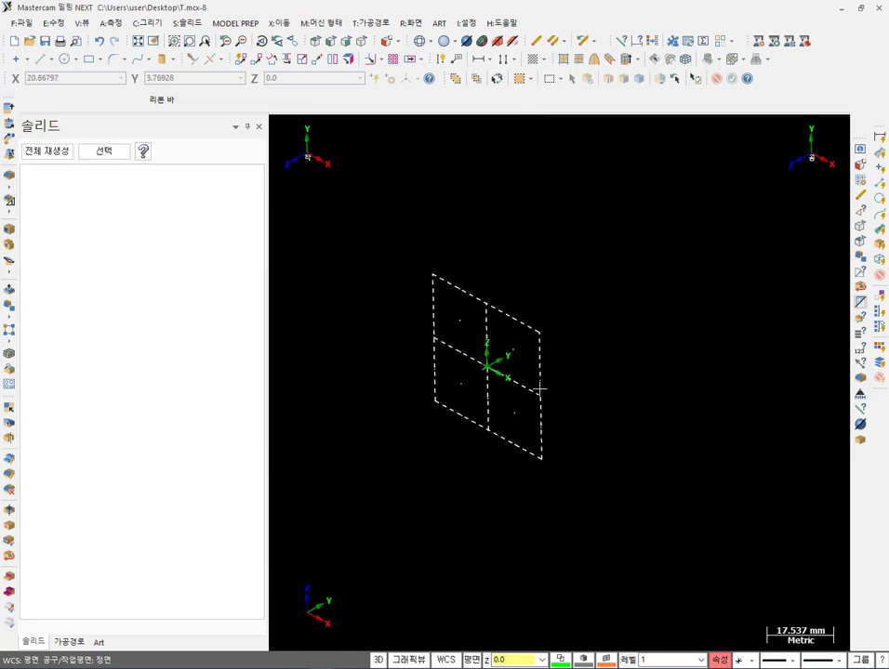
{"action": "left_click", "coordinate": [398, 42]}
{"action": "left_click", "coordinate": [424, 87]}
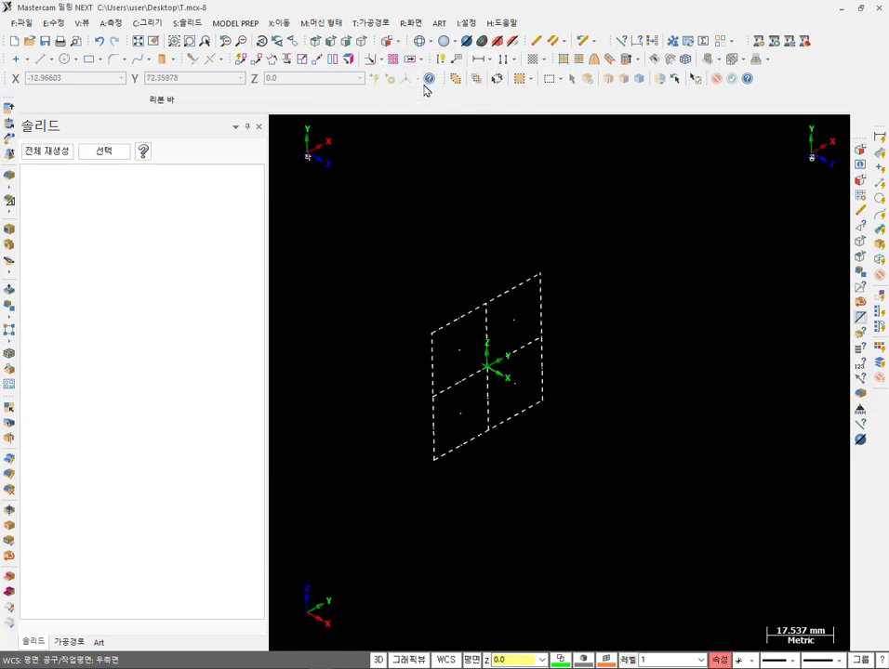
Set the working plane to 평면 (WCS) and switch the graphics view to 평면 (WCS).
{"action": "left_click", "coordinate": [399, 43]}
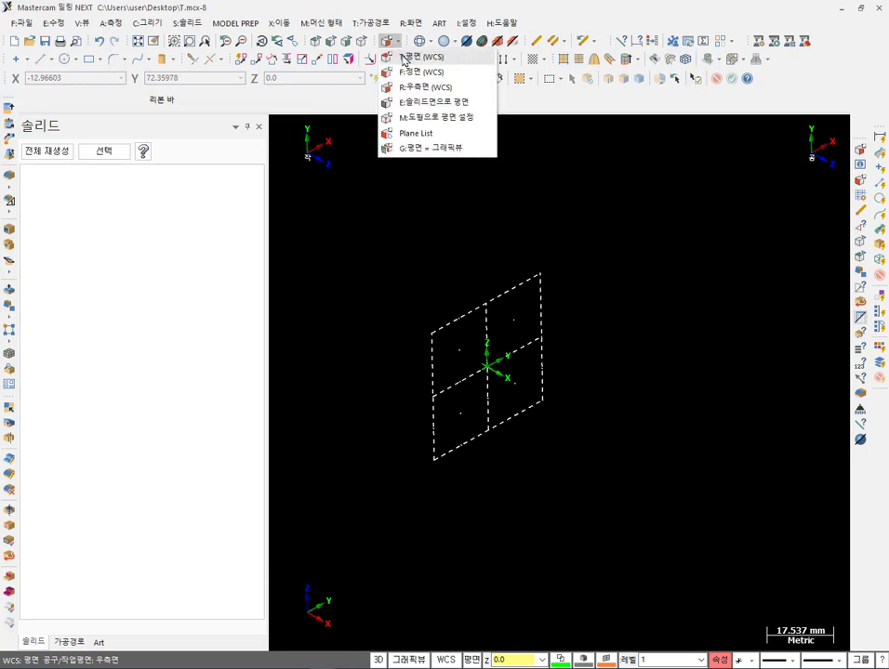
{"action": "left_click", "coordinate": [404, 56]}
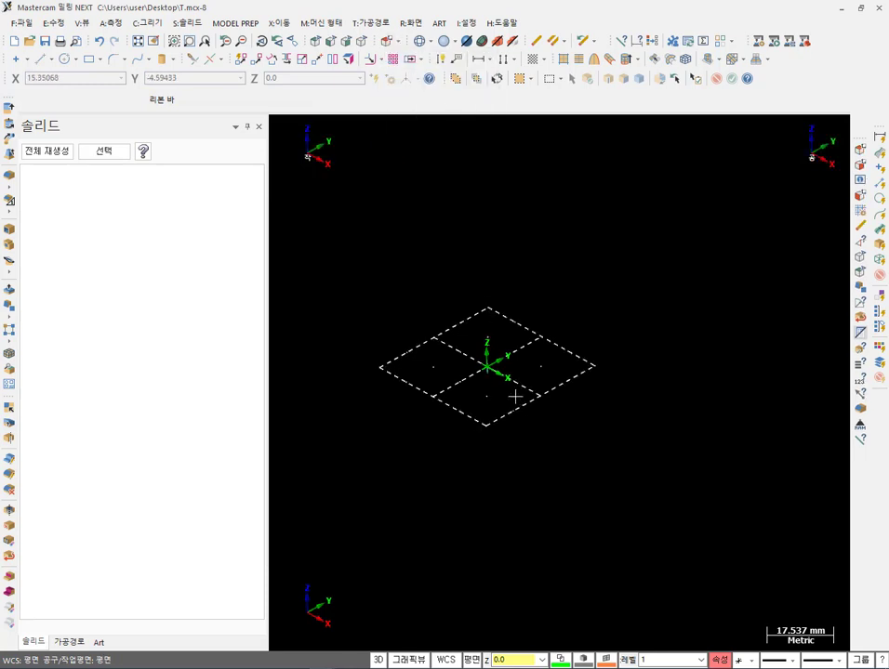
{"action": "scroll", "coordinate": [547, 329], "scroll_direction": "down", "scroll_amount": 1}
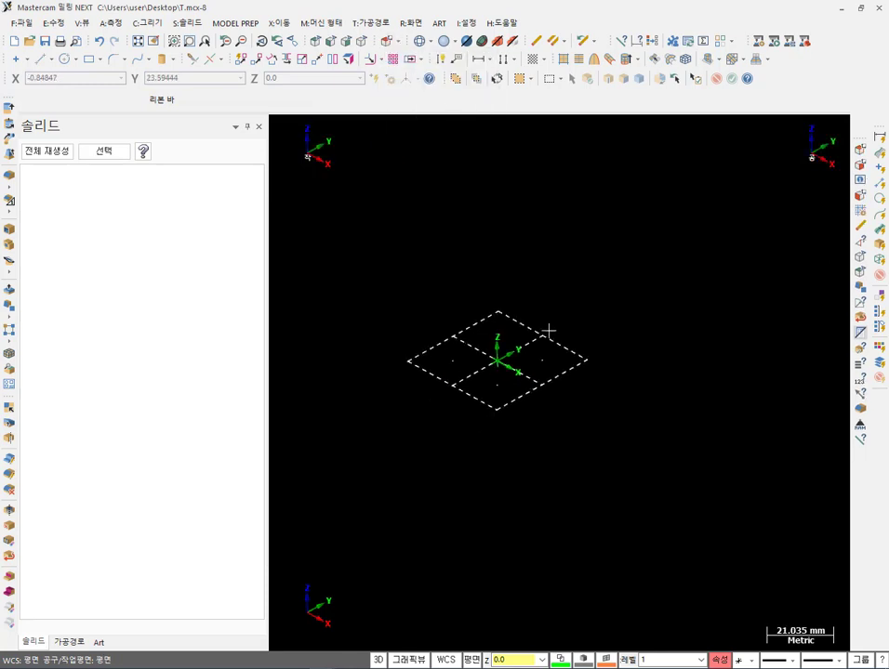
{"action": "scroll", "coordinate": [492, 288], "scroll_direction": "up", "scroll_amount": 2}
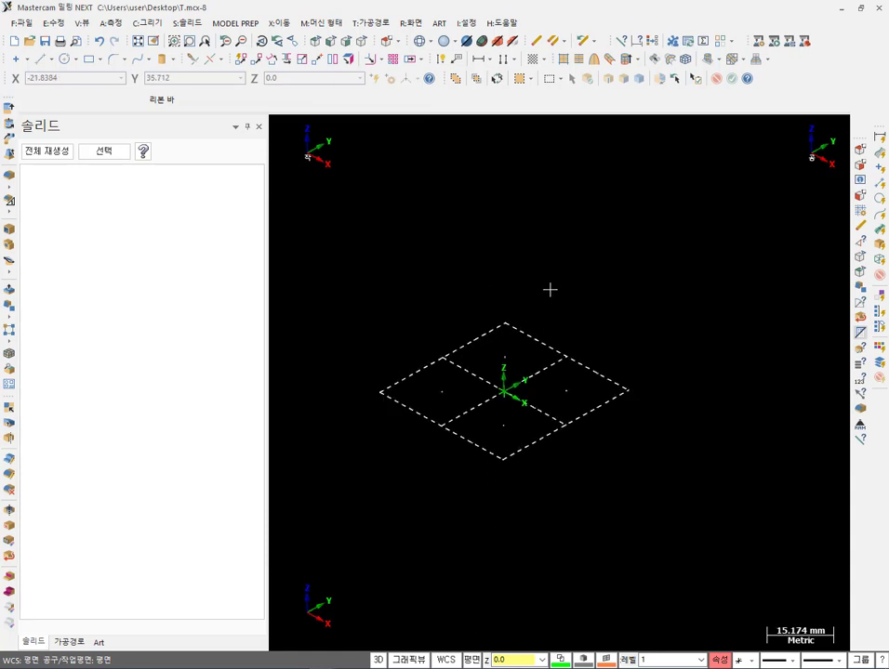
{"action": "right_click", "coordinate": [571, 236]}
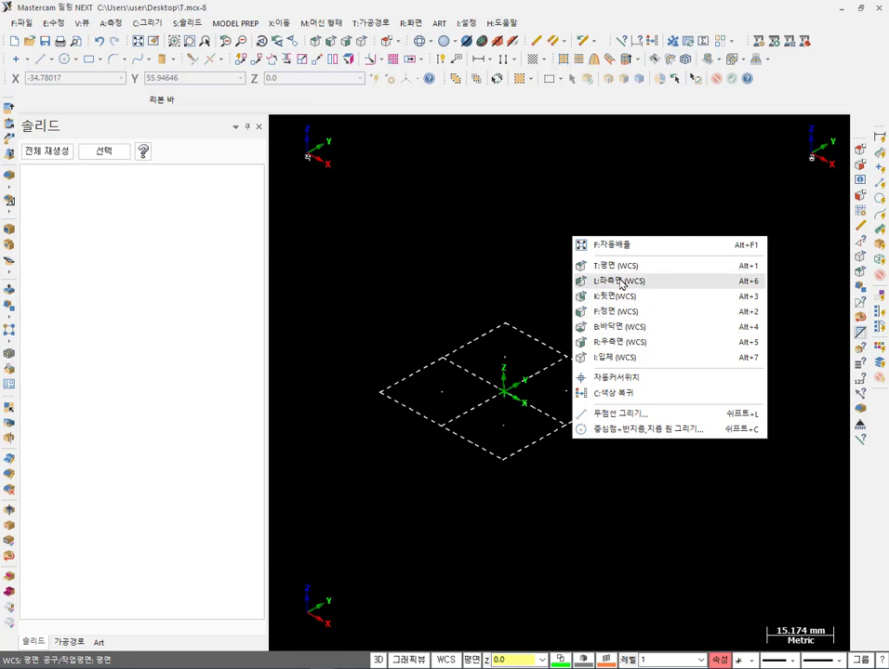
{"action": "left_click", "coordinate": [621, 269]}
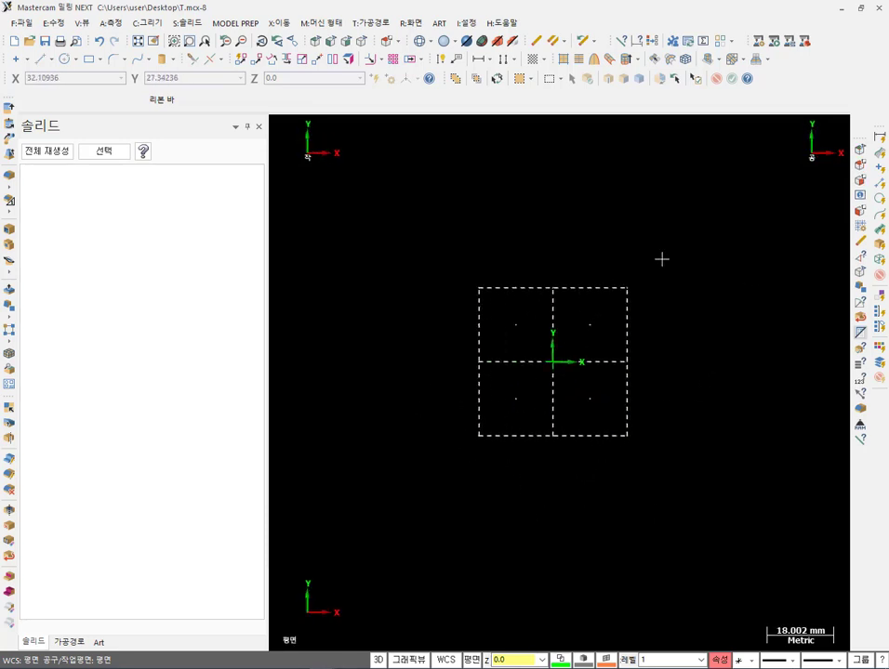
{"action": "scroll", "coordinate": [658, 260], "scroll_direction": "up", "scroll_amount": 2}
{"action": "scroll", "coordinate": [558, 464], "scroll_direction": "up", "scroll_amount": 1}
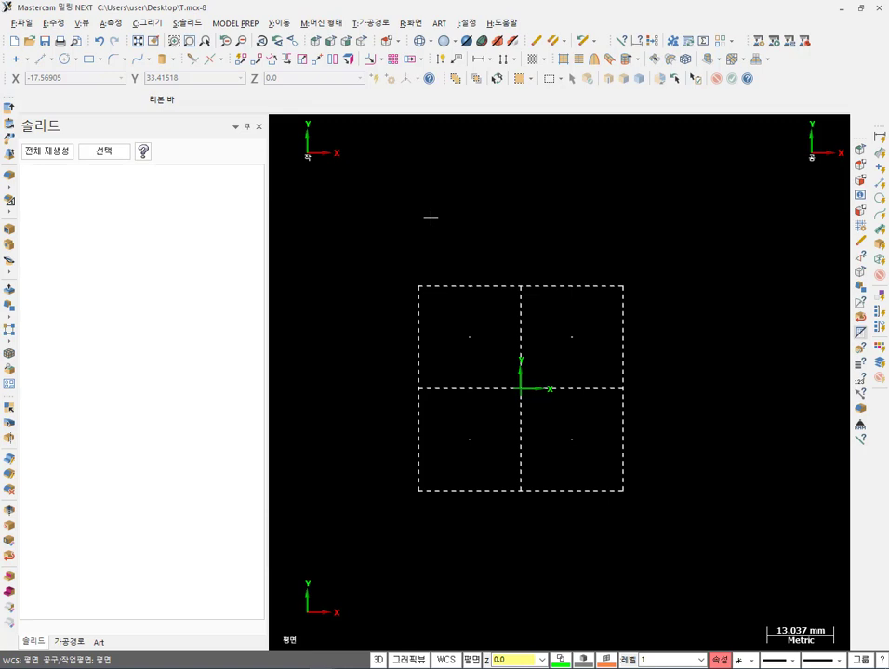
Set the grid size to 500, enable 그리드 활성 with 정위치 snapping, and apply the grid settings.
{"action": "key", "text": "alt+g"}
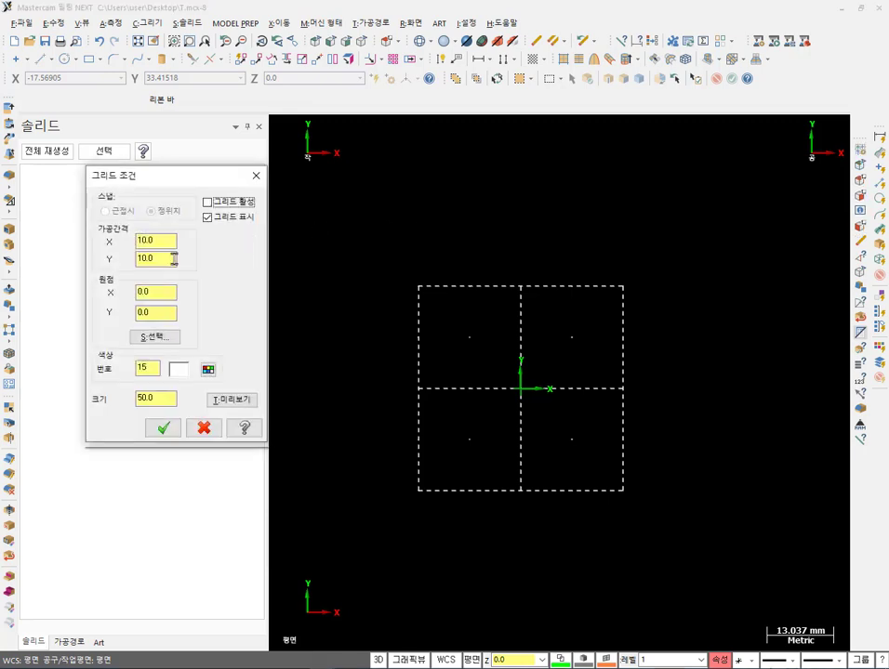
{"action": "double_click", "coordinate": [162, 397]}
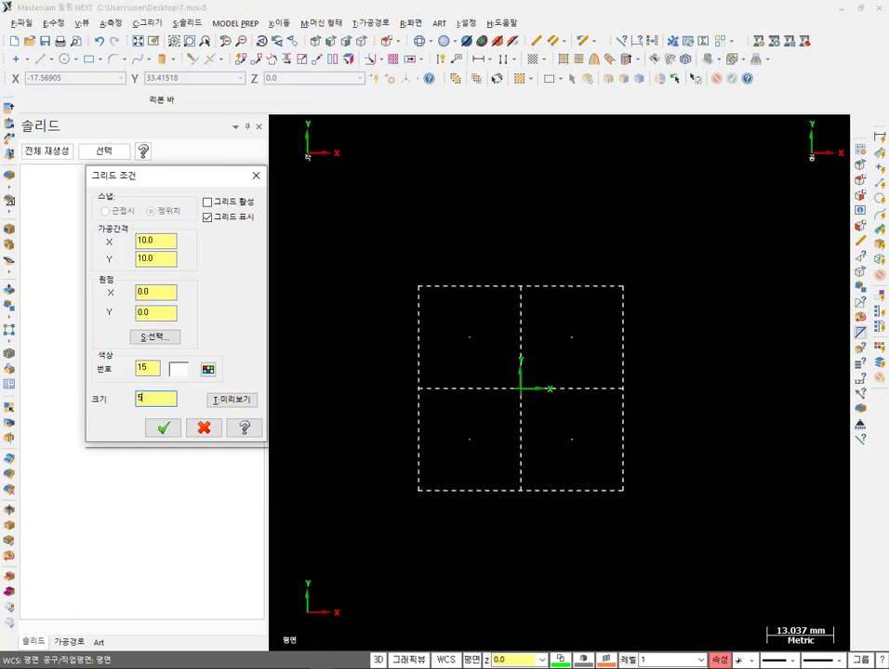
{"action": "left_click", "coordinate": [218, 202]}
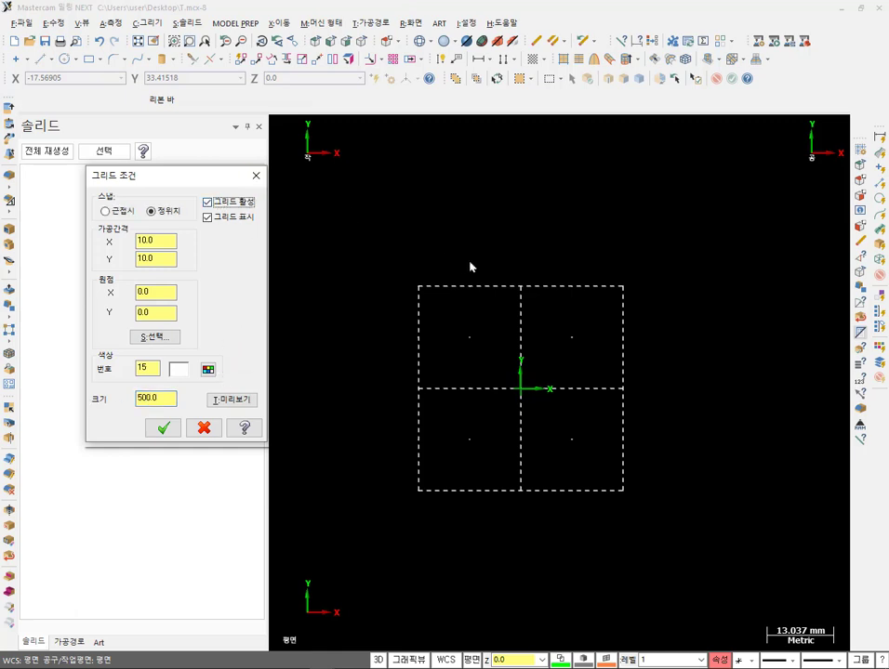
{"action": "left_click", "coordinate": [164, 429]}
{"action": "scroll", "coordinate": [497, 357], "scroll_direction": "down", "scroll_amount": 5}
{"action": "scroll", "coordinate": [680, 388], "scroll_direction": "down", "scroll_amount": 2}
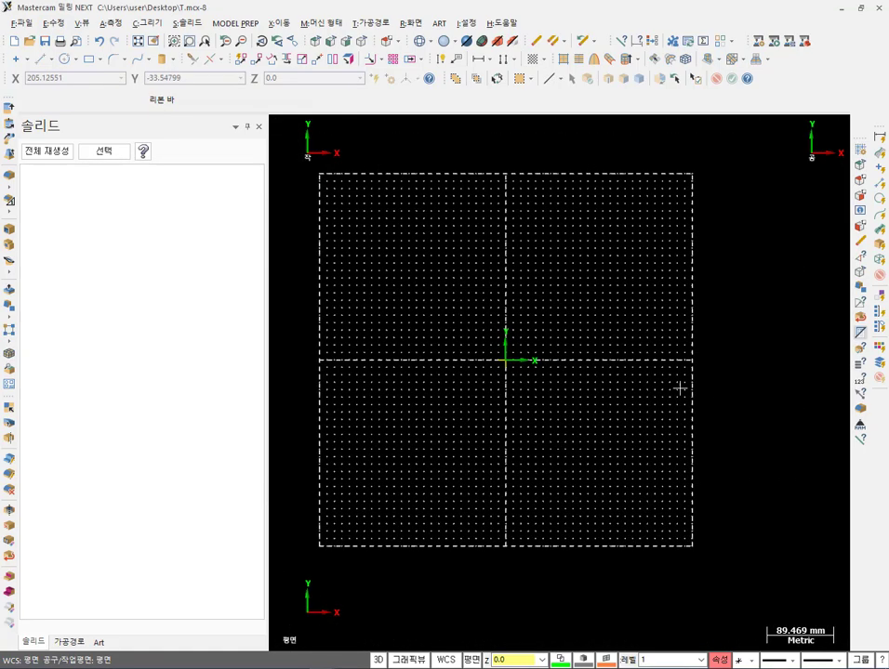
Draw a descending staircase of connected 10 mm lines on the grid points, from X10 Y70 to X60 Y20.
{"action": "scroll", "coordinate": [524, 327], "scroll_direction": "up", "scroll_amount": 7}
{"action": "scroll", "coordinate": [493, 279], "scroll_direction": "up", "scroll_amount": 1}
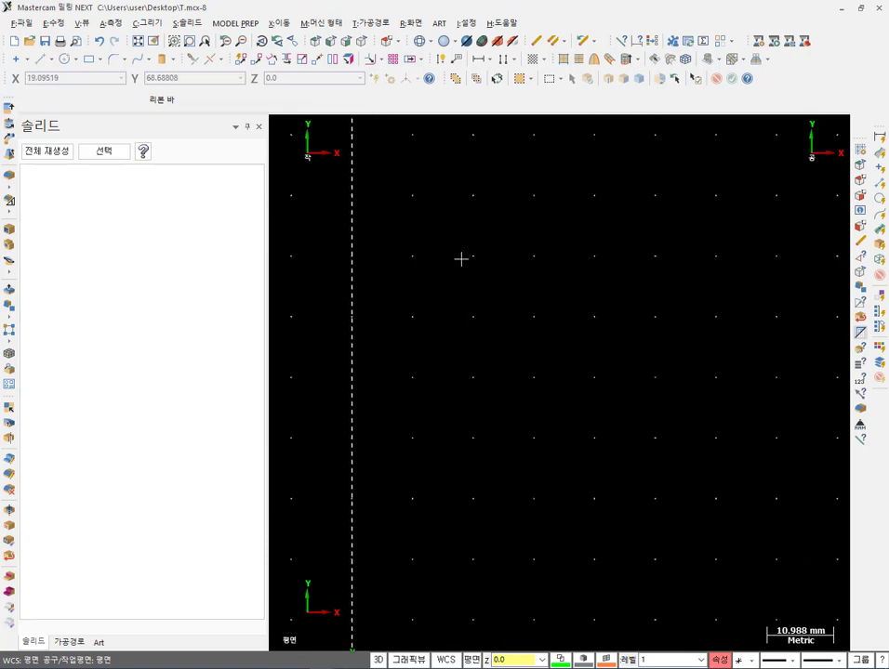
{"action": "scroll", "coordinate": [460, 257], "scroll_direction": "down", "scroll_amount": 1}
{"action": "left_click", "coordinate": [40, 60]}
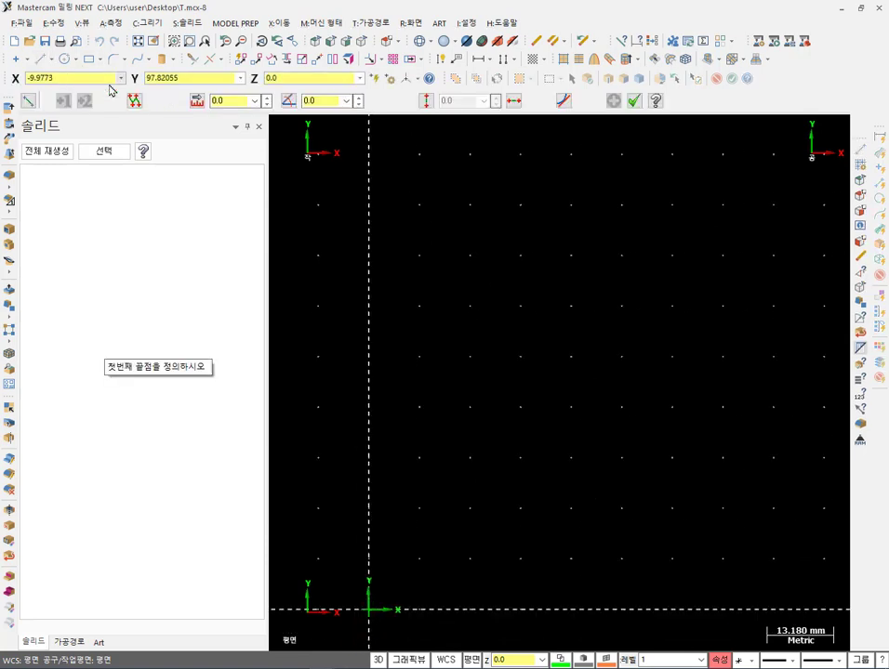
{"action": "left_click", "coordinate": [423, 258]}
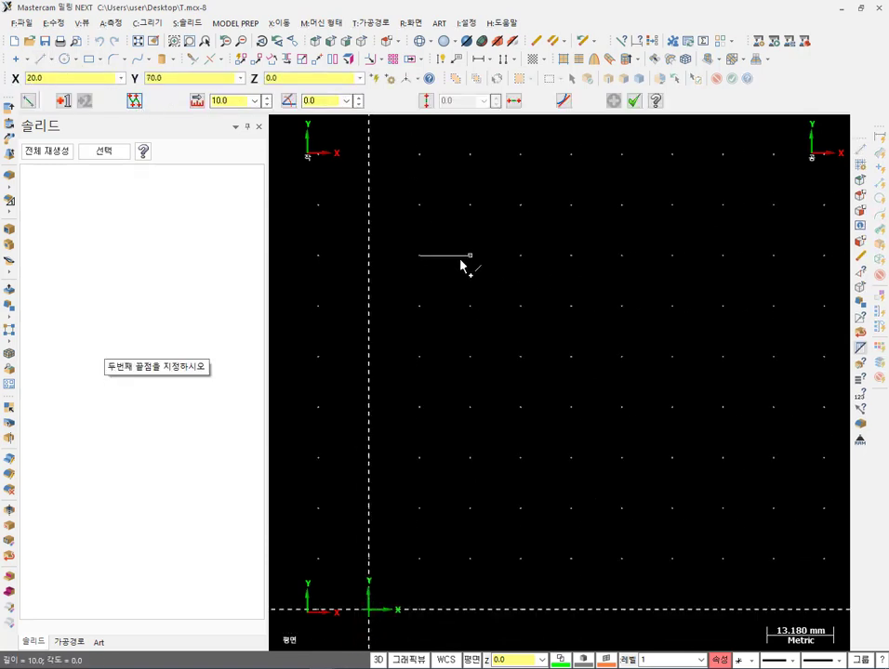
{"action": "left_click", "coordinate": [469, 258]}
{"action": "left_click", "coordinate": [471, 305]}
{"action": "left_click", "coordinate": [520, 305]}
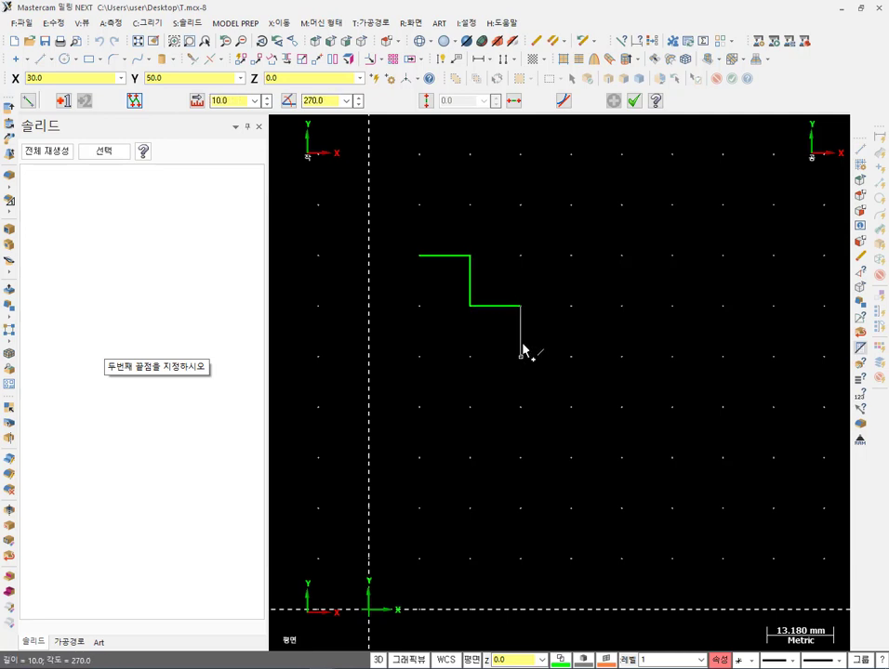
{"action": "left_click", "coordinate": [520, 356]}
{"action": "left_click", "coordinate": [571, 356]}
{"action": "left_click", "coordinate": [571, 407]}
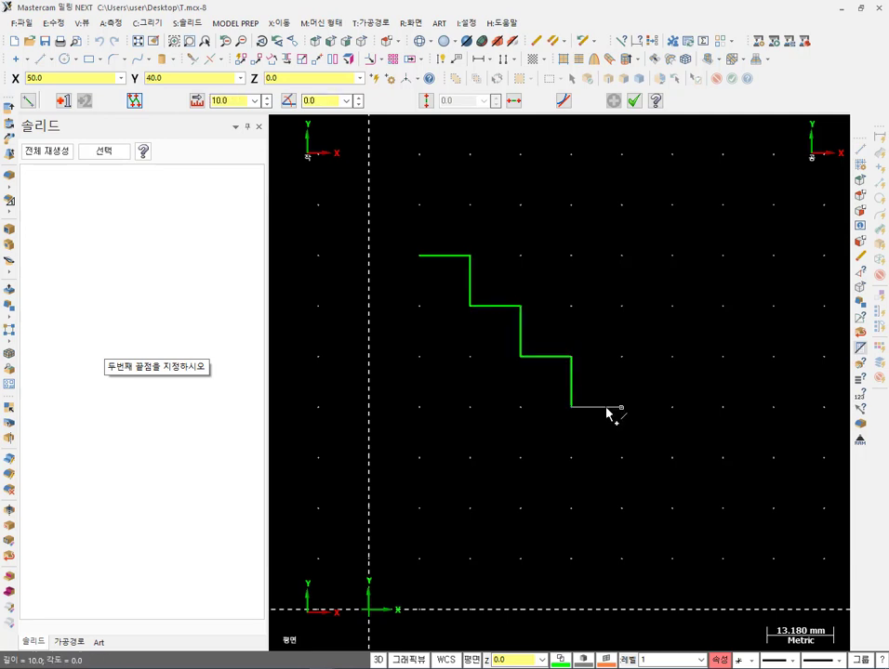
{"action": "left_click", "coordinate": [621, 406]}
{"action": "left_click", "coordinate": [621, 456]}
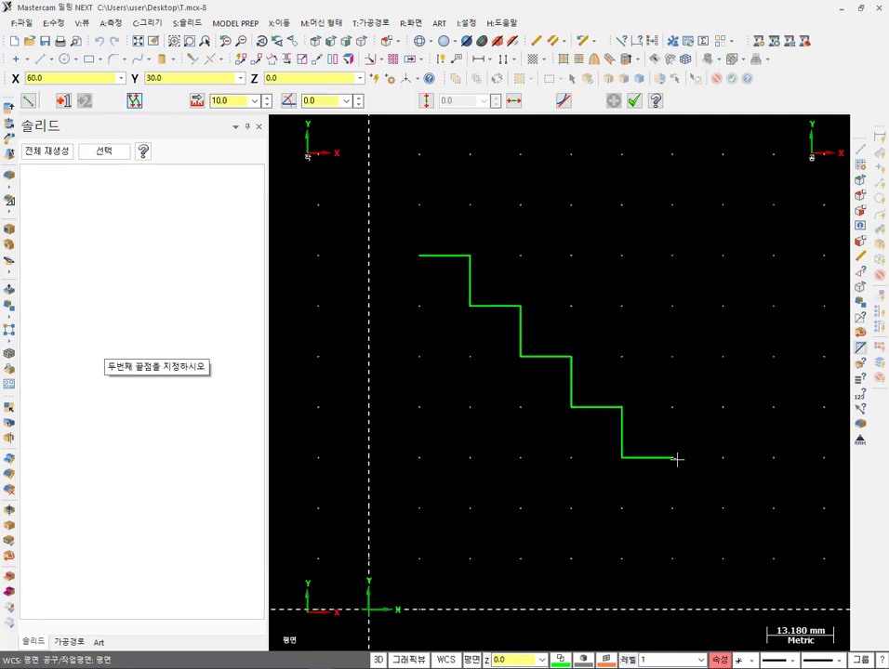
{"action": "left_click", "coordinate": [671, 456]}
{"action": "left_click", "coordinate": [671, 508]}
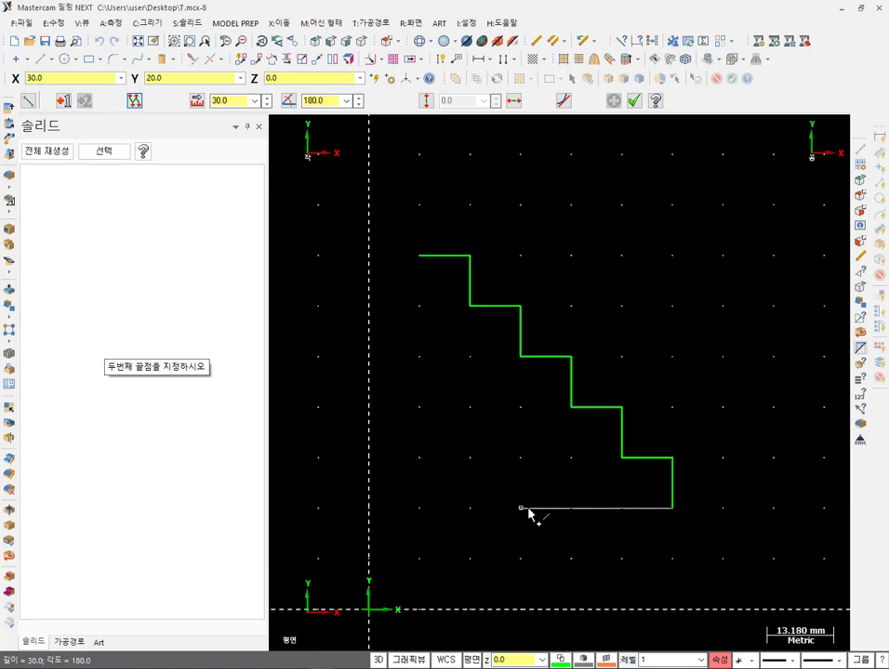
Close the staircase profile with lines through X20 Y20, X20 Y40 and X10 Y40 back to its start point, and end the line chain.
{"action": "left_click", "coordinate": [470, 507]}
{"action": "left_click", "coordinate": [470, 406]}
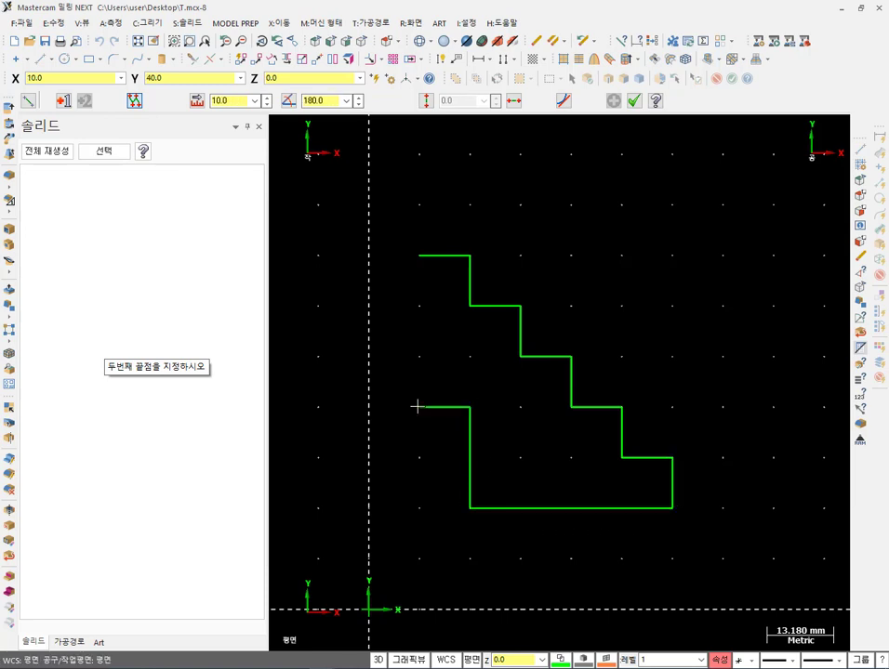
{"action": "left_click", "coordinate": [419, 406]}
{"action": "left_click", "coordinate": [419, 254]}
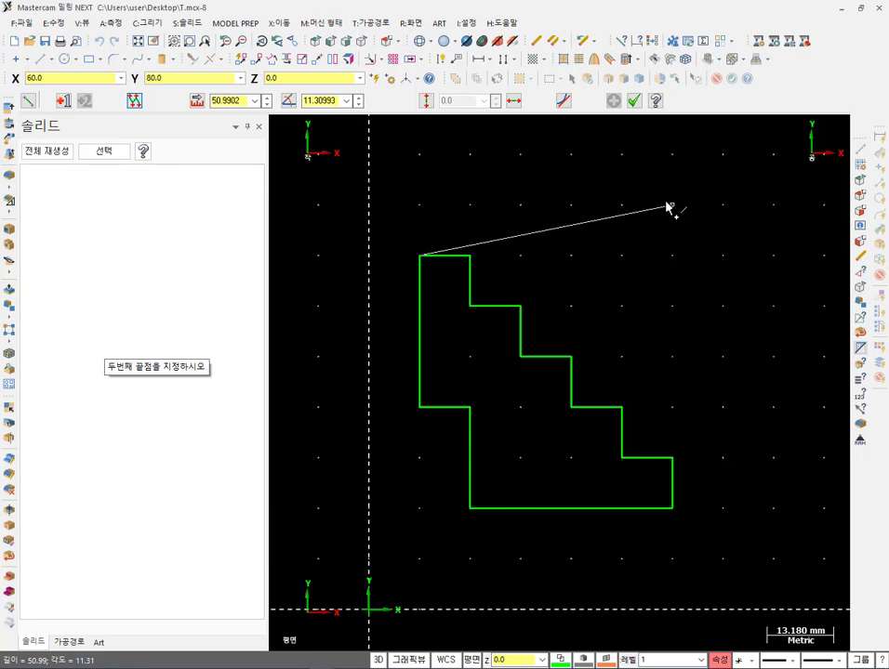
{"action": "key", "text": "Escape"}
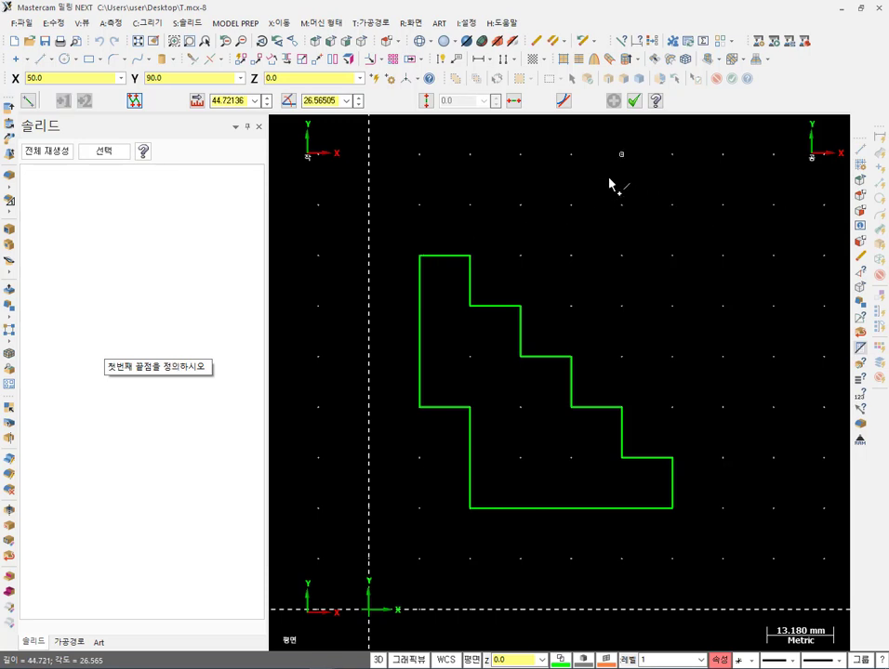
Disable 그리드 활성, set the grid size to 50, apply the grid settings and finish the line command.
{"action": "scroll", "coordinate": [647, 259], "scroll_direction": "down", "scroll_amount": 1}
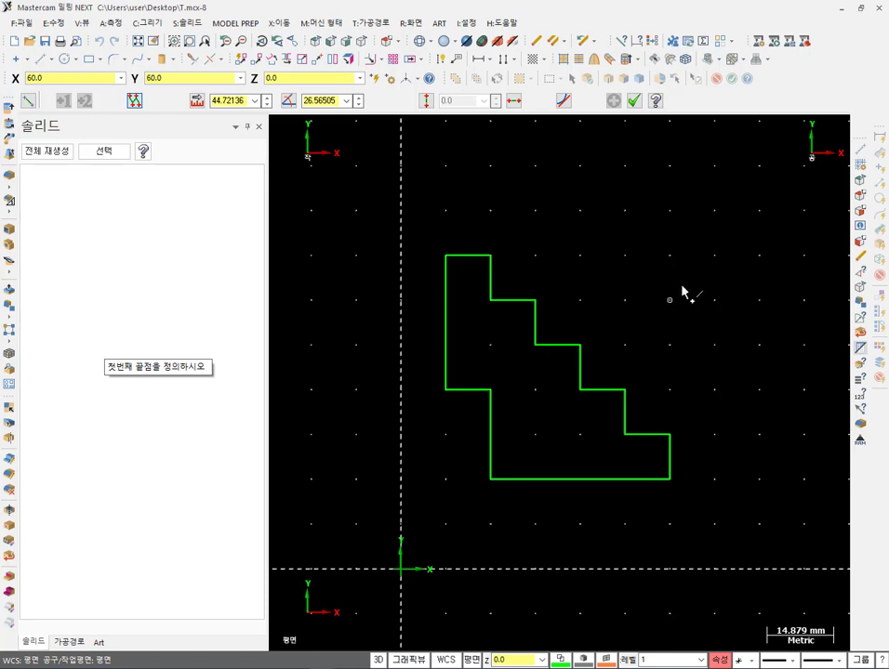
{"action": "scroll", "coordinate": [727, 240], "scroll_direction": "up", "scroll_amount": 1}
{"action": "scroll", "coordinate": [727, 239], "scroll_direction": "up", "scroll_amount": 2}
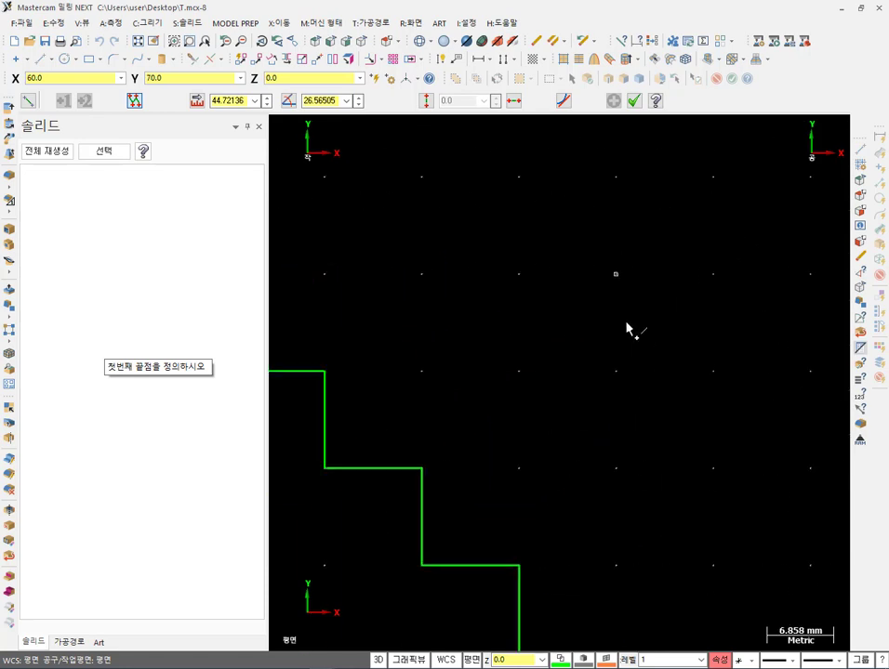
{"action": "scroll", "coordinate": [630, 270], "scroll_direction": "down", "scroll_amount": 3}
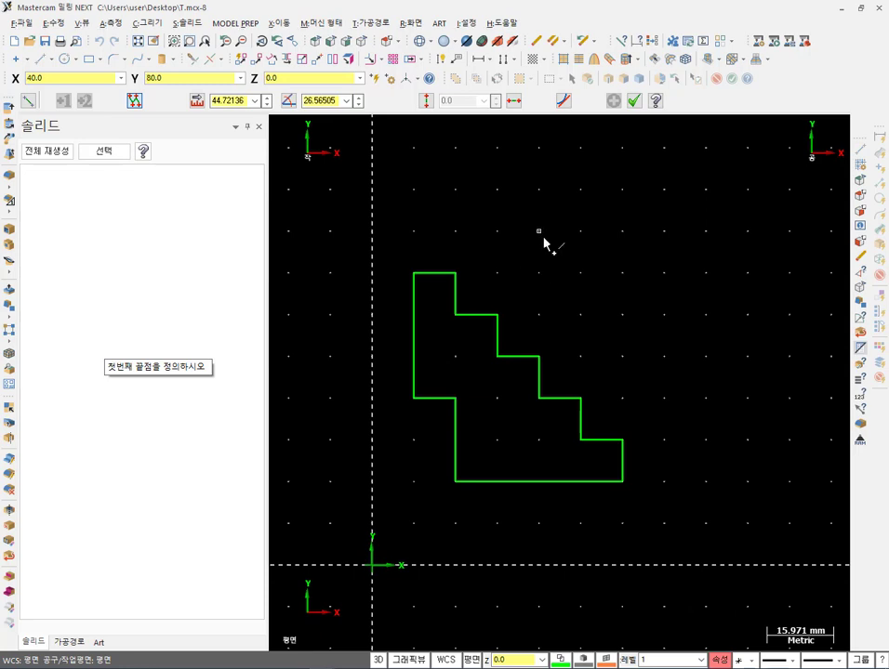
{"action": "key", "text": "alt+g"}
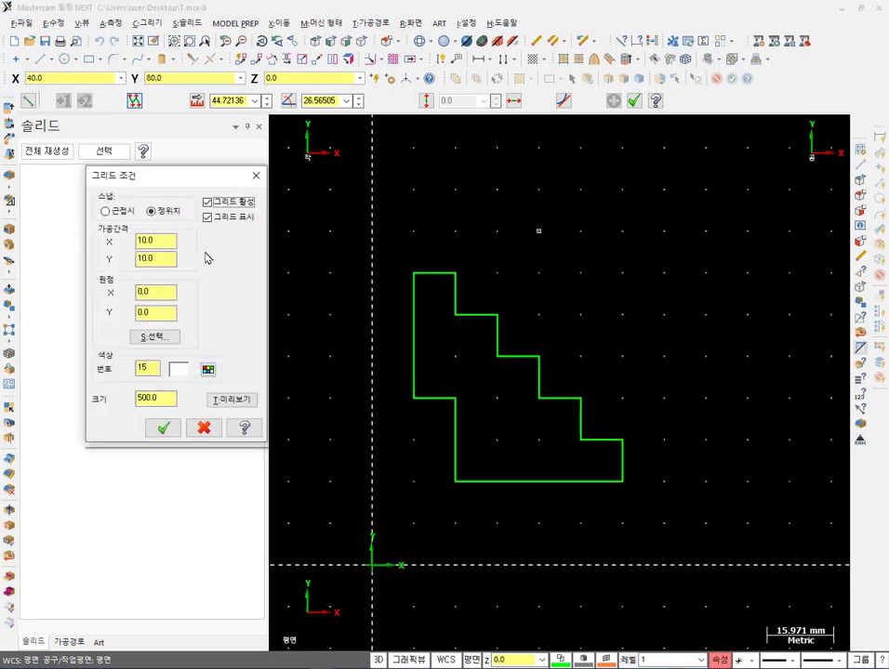
{"action": "left_click", "coordinate": [222, 204]}
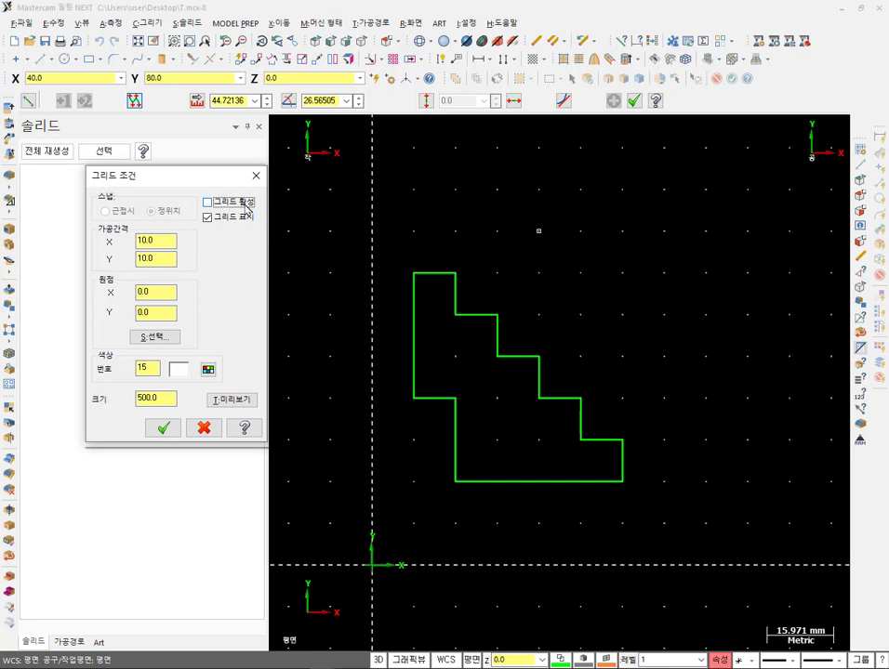
{"action": "double_click", "coordinate": [155, 398]}
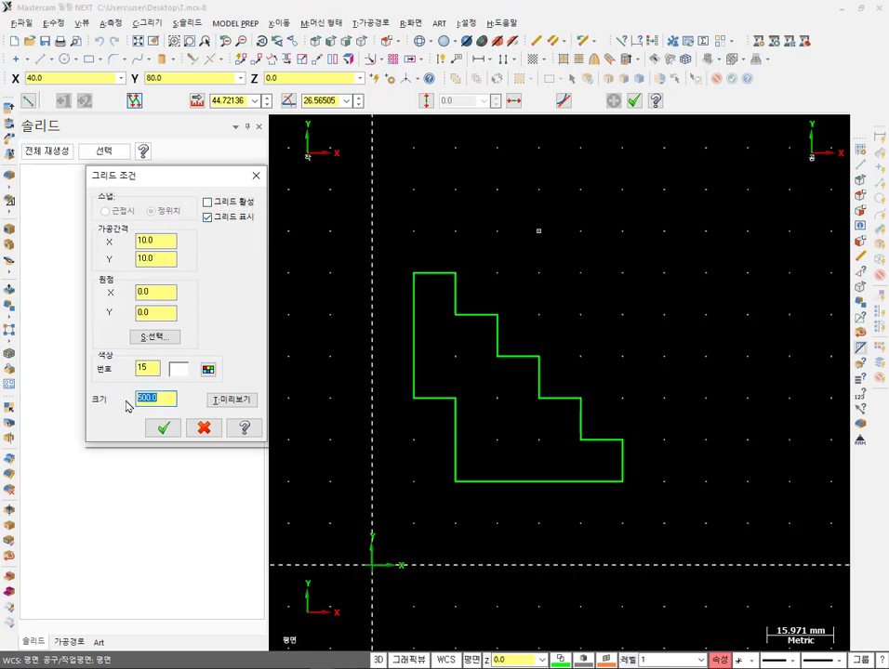
{"action": "type", "text": "50"}
{"action": "left_click", "coordinate": [164, 428]}
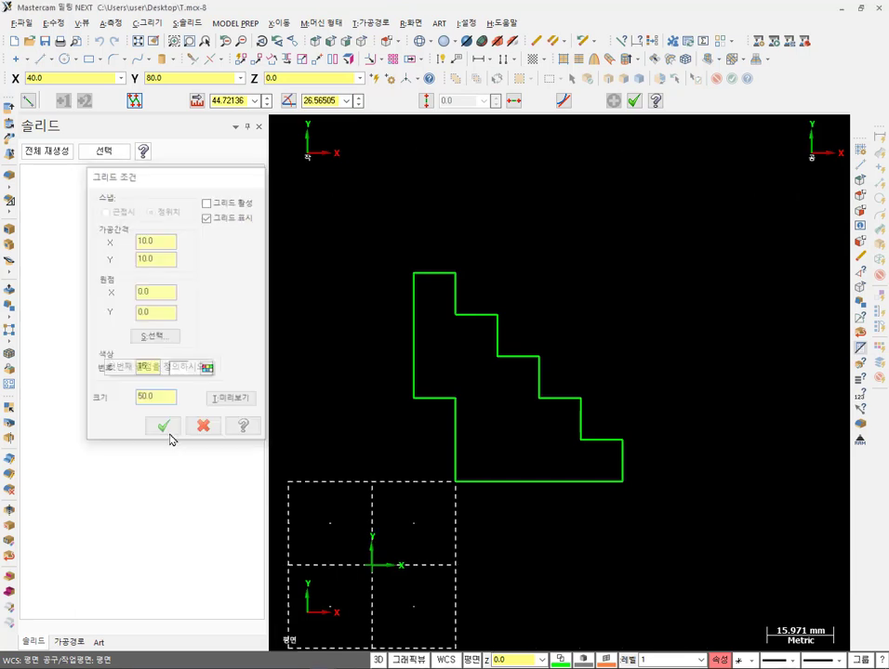
{"action": "scroll", "coordinate": [625, 248], "scroll_direction": "down", "scroll_amount": 3}
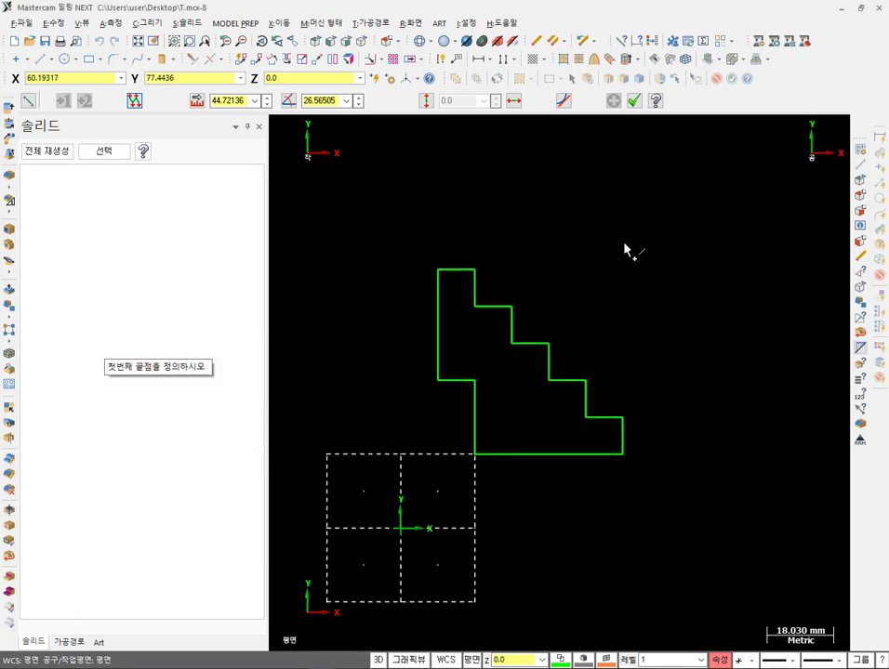
{"action": "left_click", "coordinate": [631, 100]}
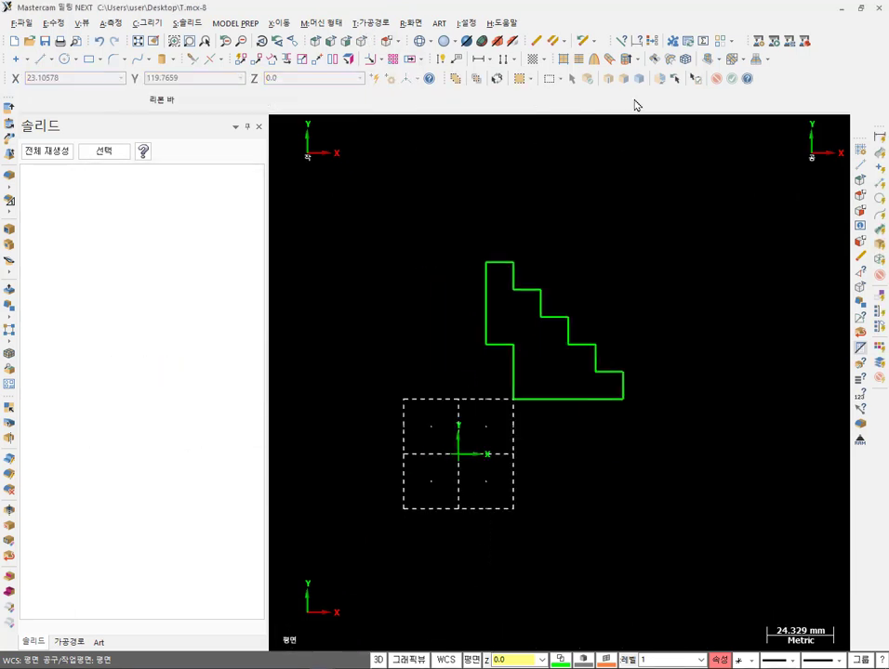
Switch the graphics view to 입체 and set the working plane to 정면 (WCS).
{"action": "left_click", "coordinate": [359, 42]}
{"action": "scroll", "coordinate": [591, 236], "scroll_direction": "up", "scroll_amount": 5}
{"action": "scroll", "coordinate": [586, 279], "scroll_direction": "down", "scroll_amount": 4}
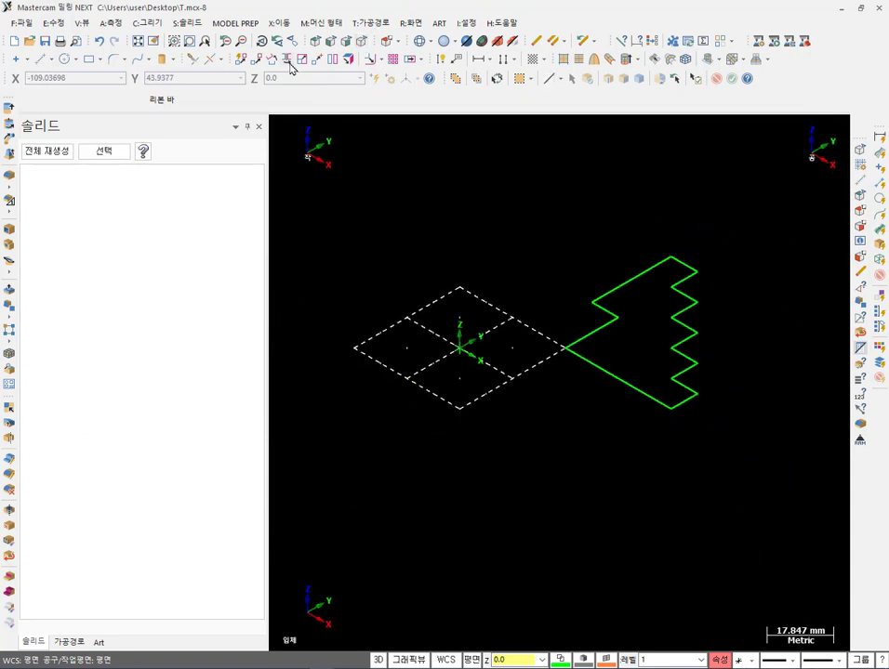
{"action": "left_click", "coordinate": [398, 41]}
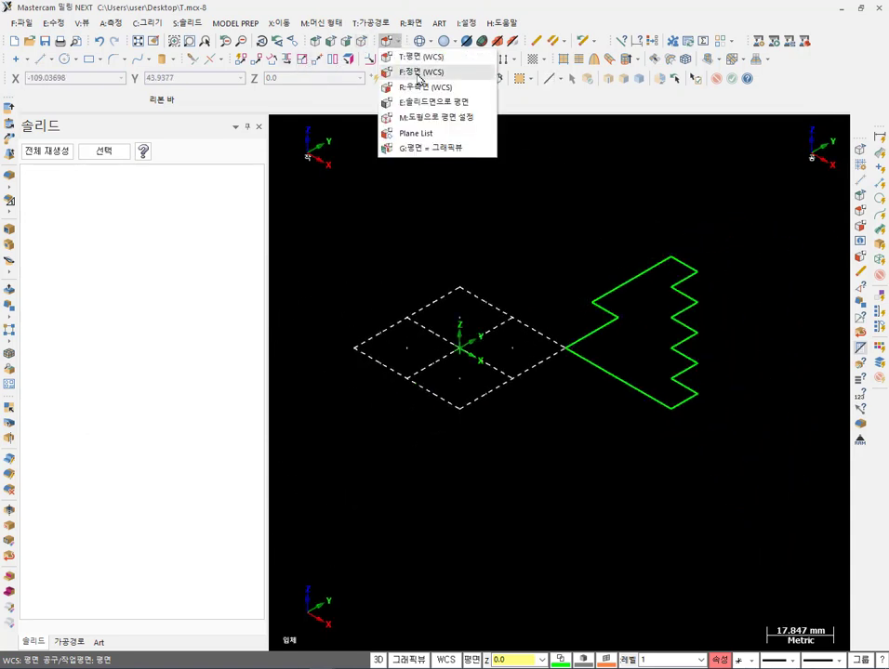
{"action": "left_click", "coordinate": [420, 71]}
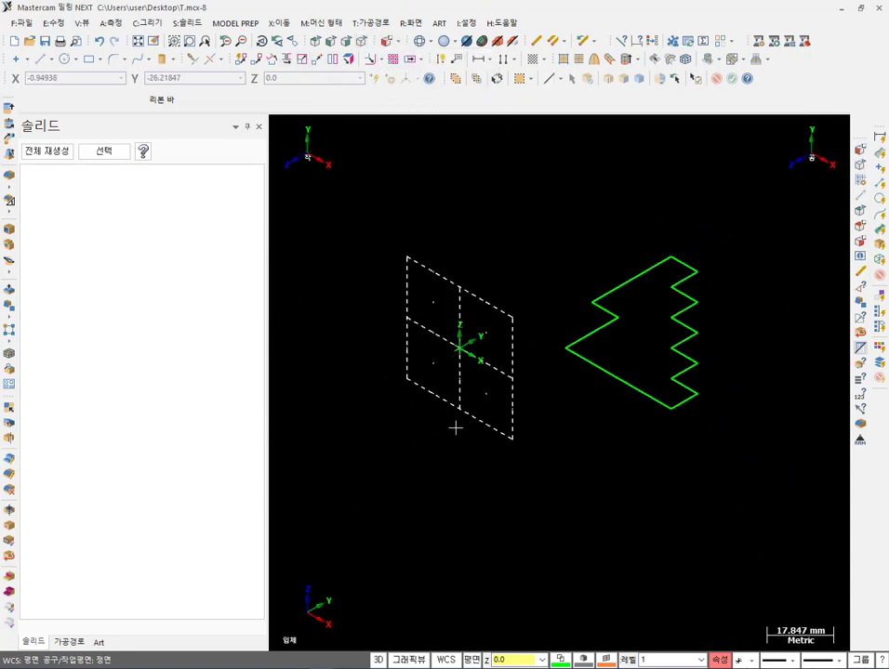
Draw a rectangle about 70.2 by 47.6 mm around the grid on the 정면 working plane.
{"action": "left_click", "coordinate": [90, 59]}
{"action": "left_click", "coordinate": [362, 284]}
{"action": "left_click", "coordinate": [548, 536]}
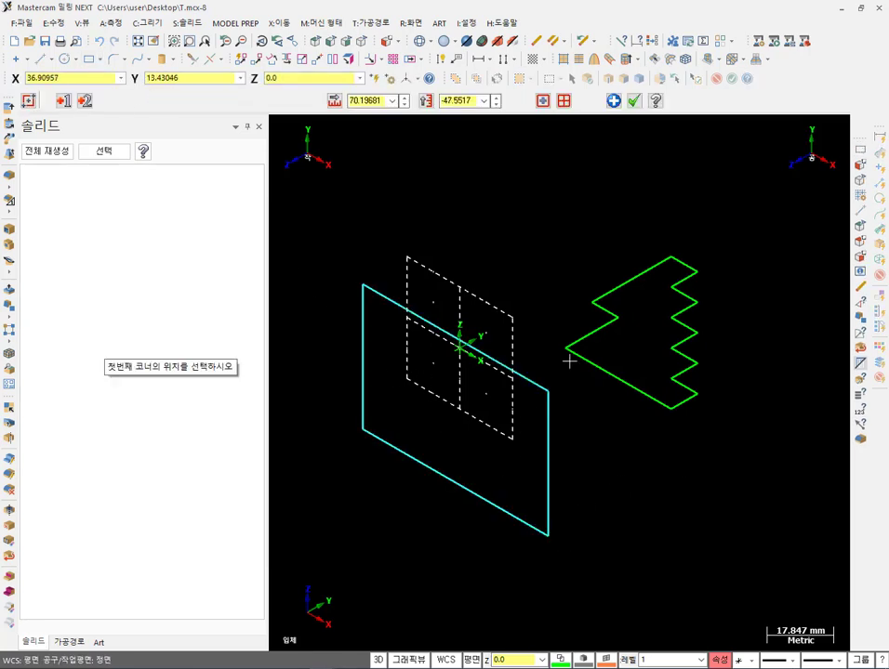
Set the working plane to 우측면 (WCS) and draw a rectangle about 78.1 by 62.3 mm beside the origin.
{"action": "left_click", "coordinate": [395, 42]}
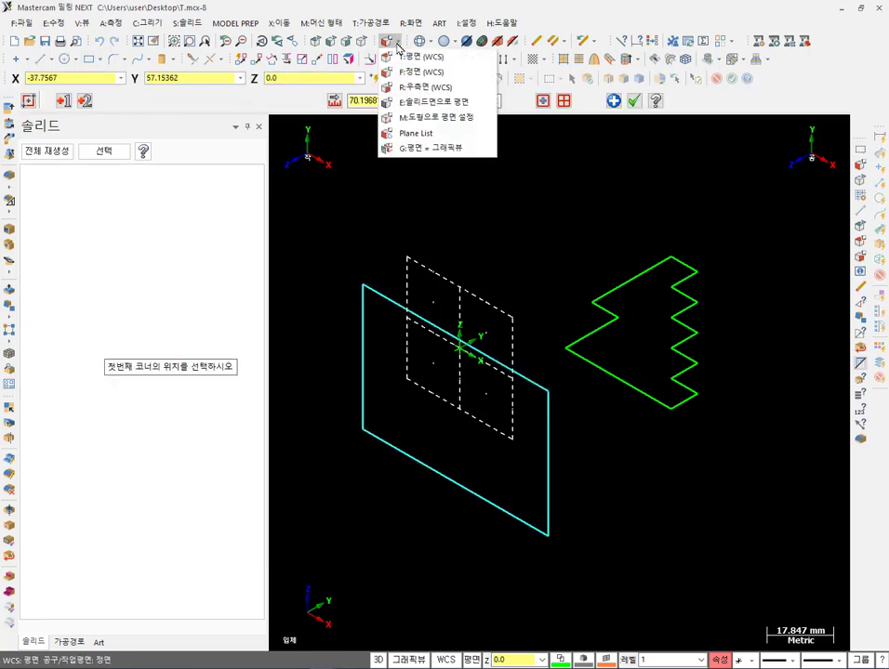
{"action": "left_click", "coordinate": [416, 87]}
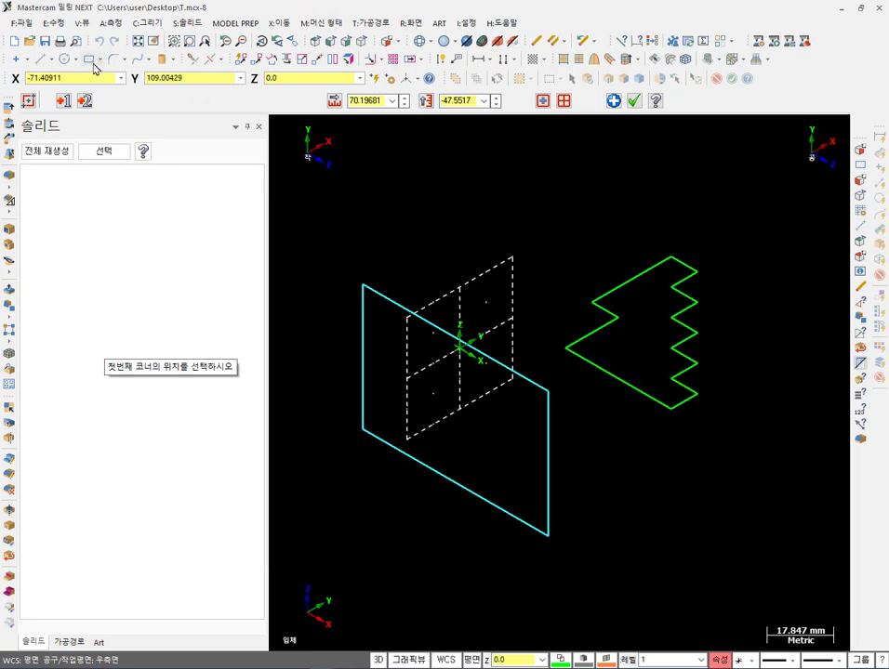
{"action": "left_click", "coordinate": [371, 192]}
{"action": "left_click", "coordinate": [577, 263]}
{"action": "scroll", "coordinate": [497, 394], "scroll_direction": "down", "scroll_amount": 1}
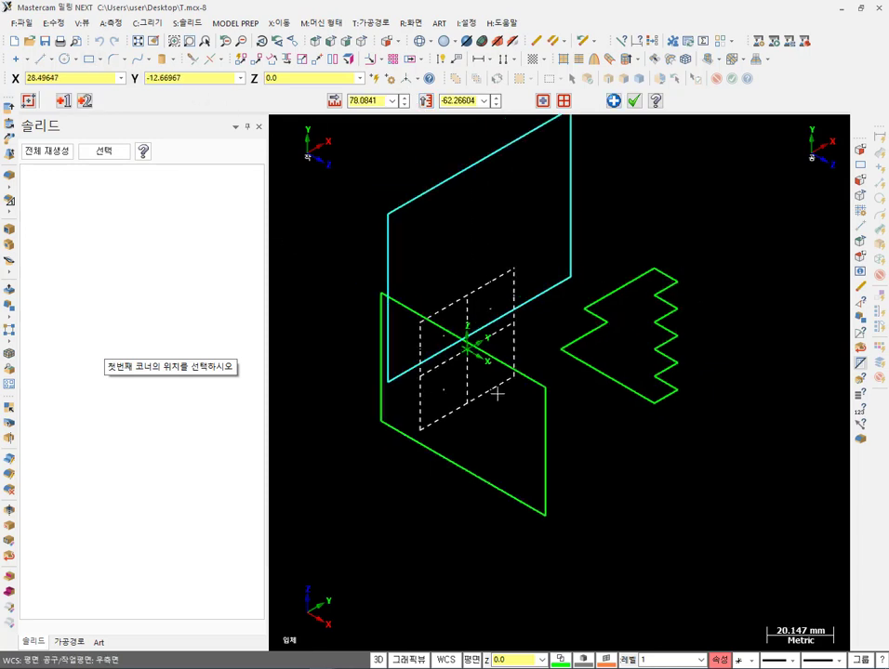
{"action": "scroll", "coordinate": [498, 394], "scroll_direction": "down", "scroll_amount": 2}
{"action": "middle_click_drag", "start_coordinate": [623, 306], "coordinate": [663, 307]}
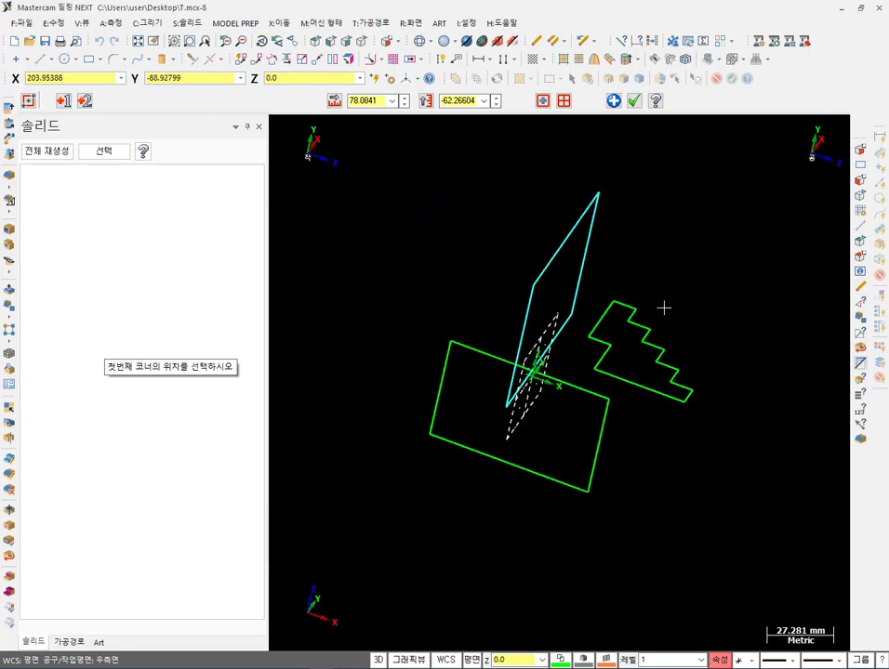
{"action": "scroll", "coordinate": [558, 357], "scroll_direction": "up", "scroll_amount": 4}
{"action": "scroll", "coordinate": [581, 294], "scroll_direction": "down", "scroll_amount": 1}
{"action": "middle_click_drag", "start_coordinate": [558, 357], "coordinate": [569, 285]}
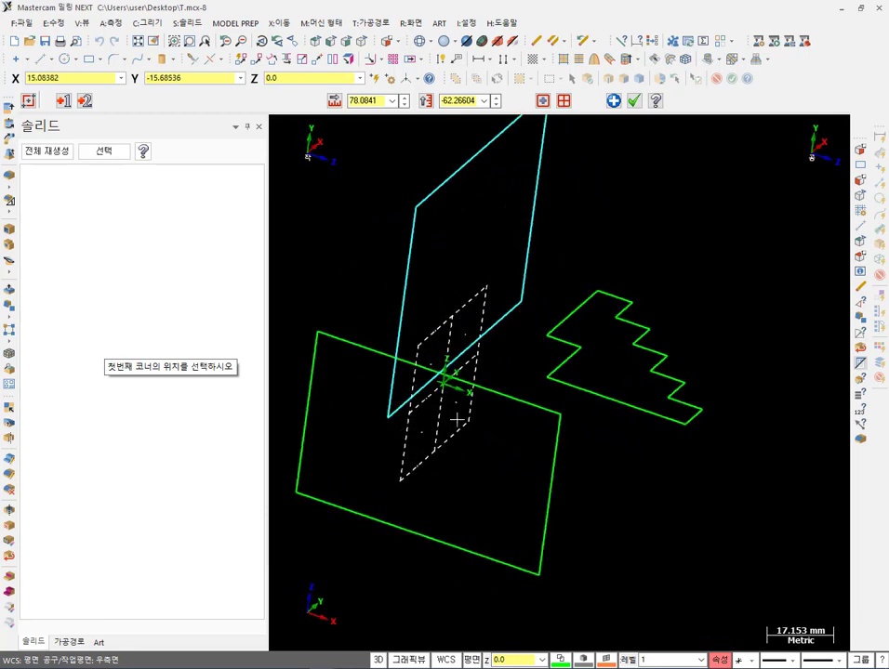
Set the working plane's Z depth to 50 to shift the grid and finish the rectangle command.
{"action": "left_click", "coordinate": [511, 662]}
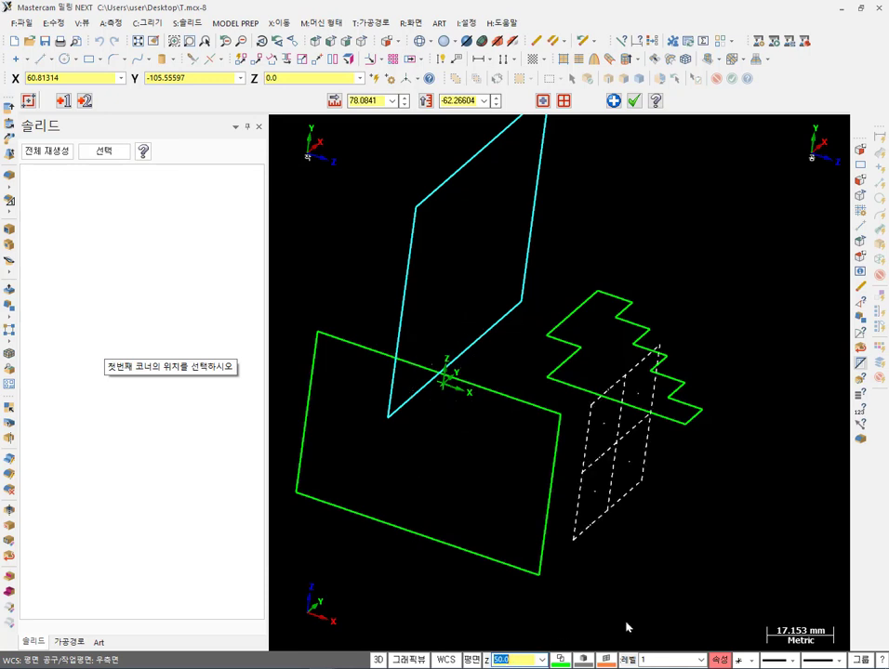
{"action": "left_click", "coordinate": [633, 100]}
{"action": "middle_click_drag", "start_coordinate": [682, 231], "coordinate": [665, 209]}
{"action": "scroll", "coordinate": [506, 471], "scroll_direction": "up", "scroll_amount": 2}
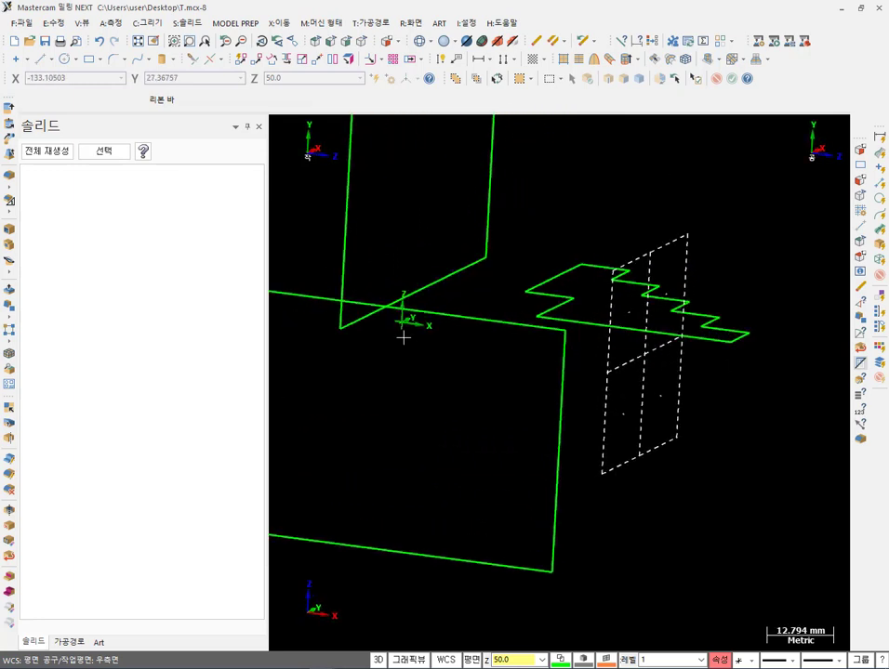
{"action": "scroll", "coordinate": [595, 405], "scroll_direction": "down", "scroll_amount": 3}
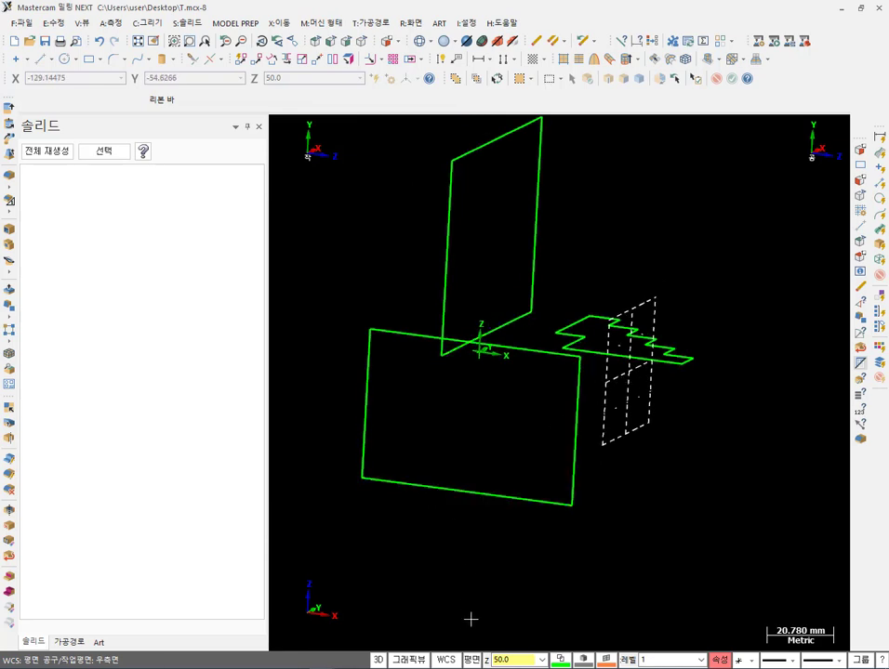
Switch to 마캠x 2d 교제.pdf in Adobe Acrobat, examine the display option descriptions on page 69 and mark the MRU 버튼의 수 section.
{"action": "mouse_move", "coordinate": [476, 665]}
{"action": "left_click", "coordinate": [417, 619]}
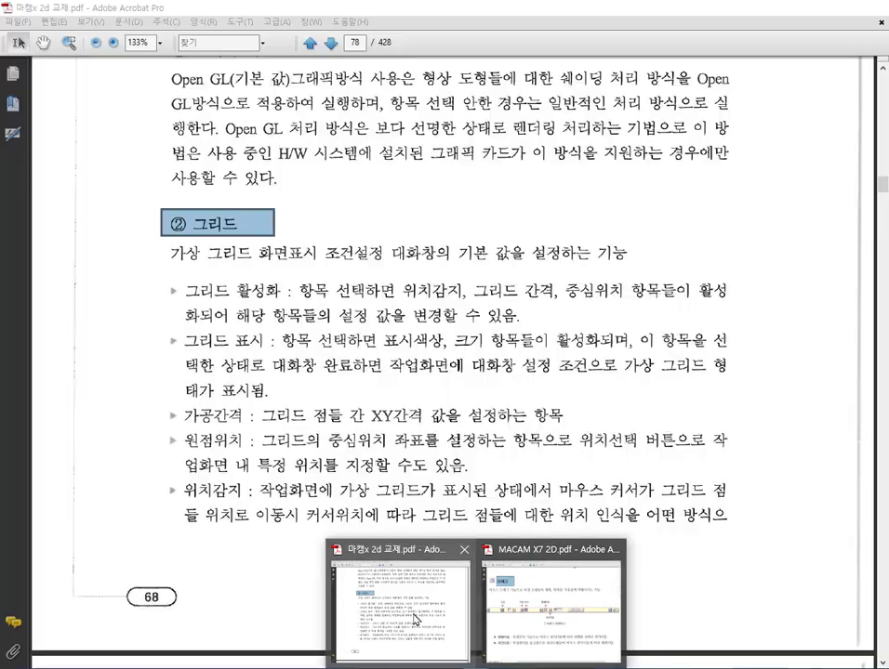
{"action": "scroll", "coordinate": [532, 308], "scroll_direction": "down", "scroll_amount": 10}
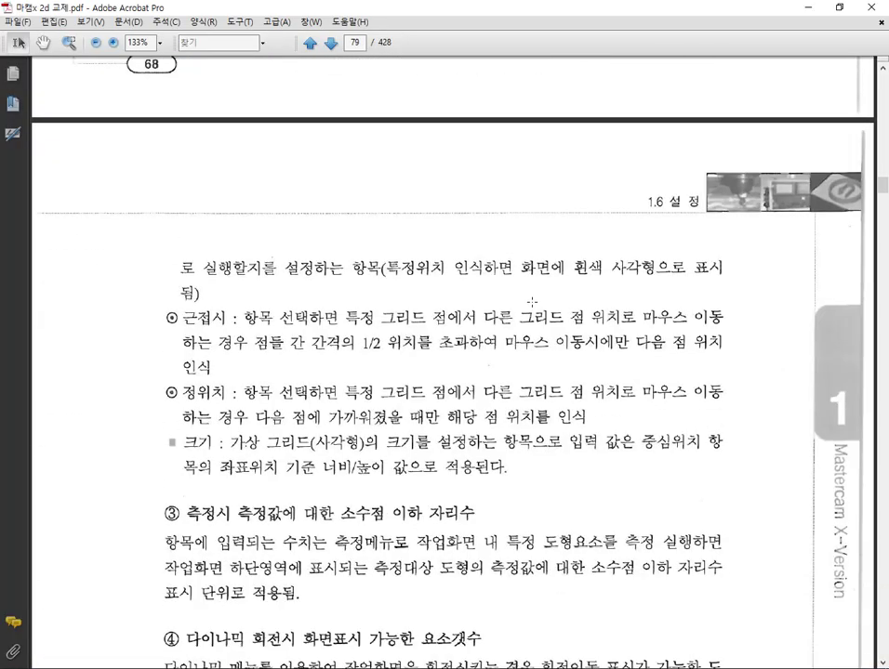
{"action": "scroll", "coordinate": [532, 302], "scroll_direction": "down", "scroll_amount": 10}
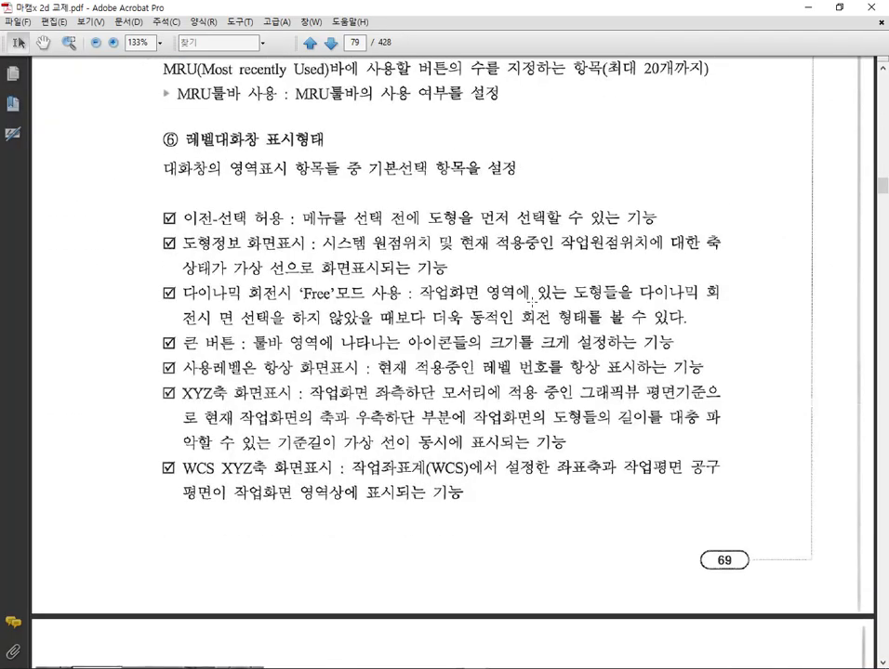
{"action": "scroll", "coordinate": [532, 302], "scroll_direction": "up", "scroll_amount": 4}
{"action": "scroll", "coordinate": [532, 302], "scroll_direction": "up", "scroll_amount": 6}
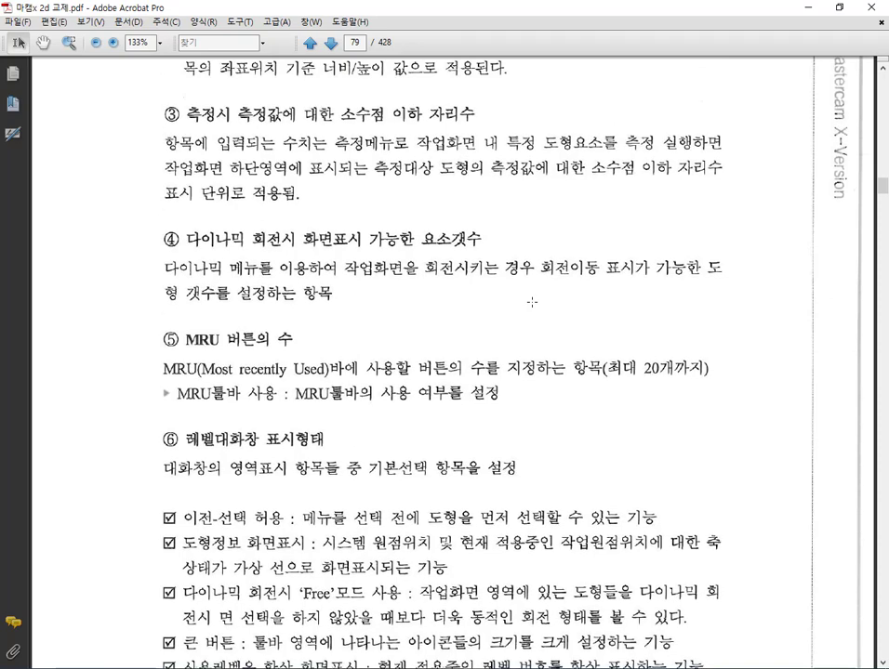
{"action": "scroll", "coordinate": [531, 302], "scroll_direction": "down", "scroll_amount": 9}
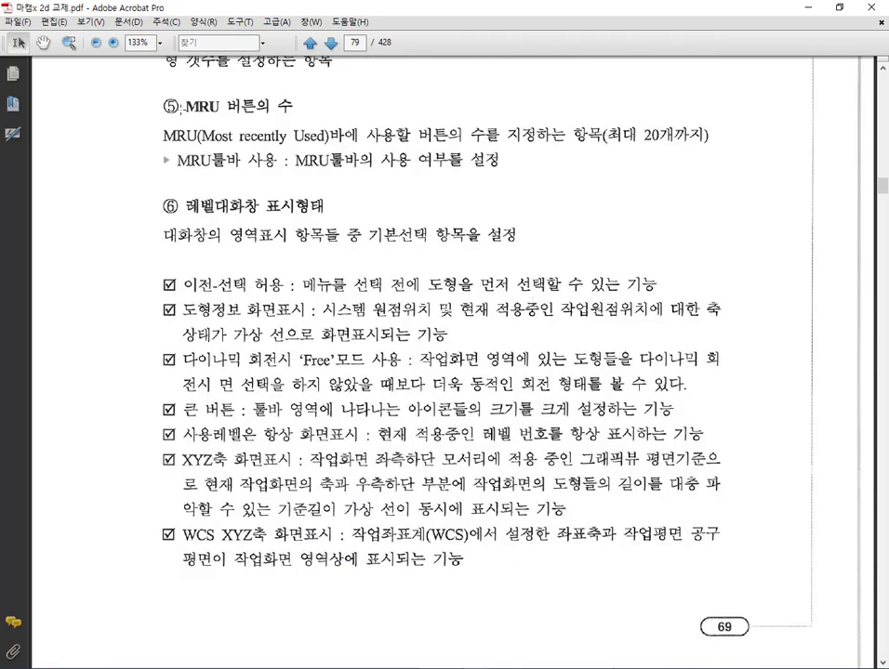
{"action": "left_click_drag", "start_coordinate": [153, 78], "coordinate": [786, 192]}
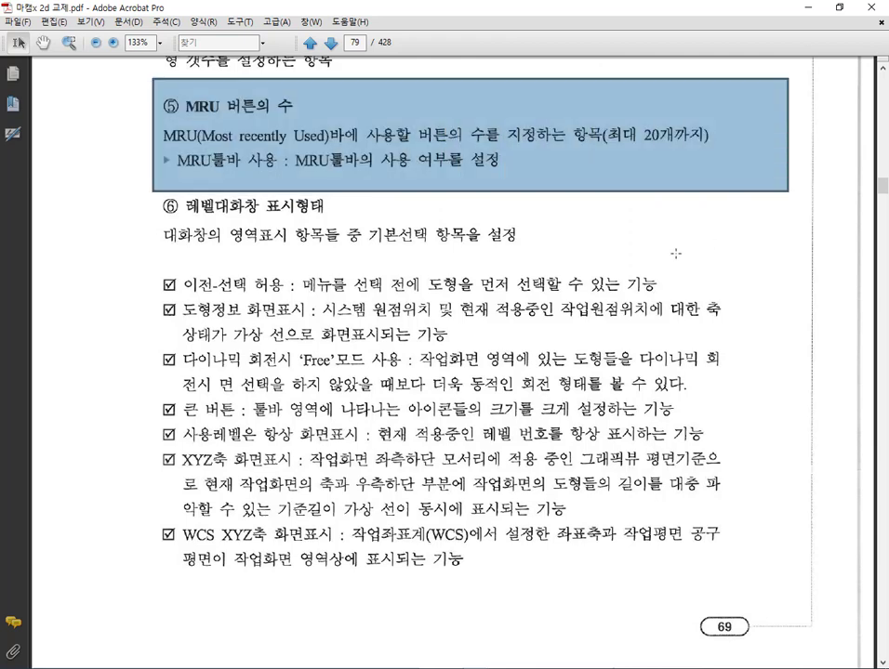
Switch back to Mastercam and undock the MRU toolbar so it floats over the graphics area.
{"action": "mouse_move", "coordinate": [326, 667]}
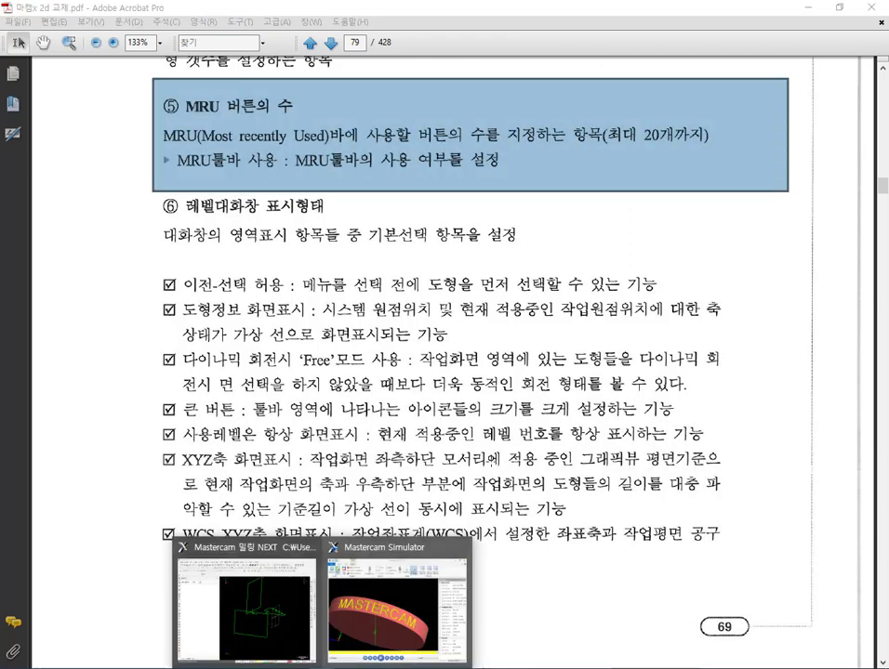
{"action": "left_click", "coordinate": [246, 618]}
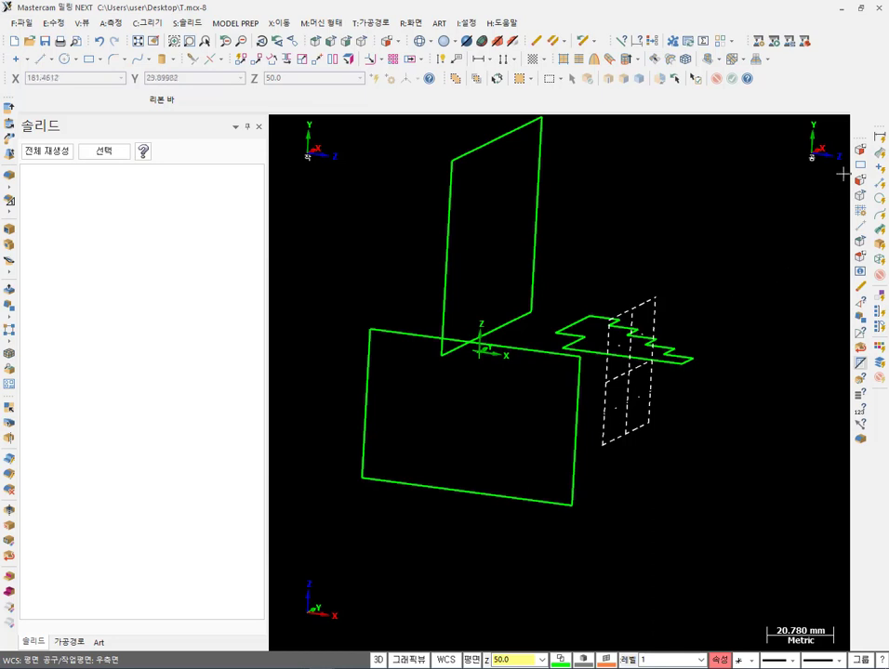
{"action": "left_click_drag", "start_coordinate": [860, 139], "coordinate": [667, 186]}
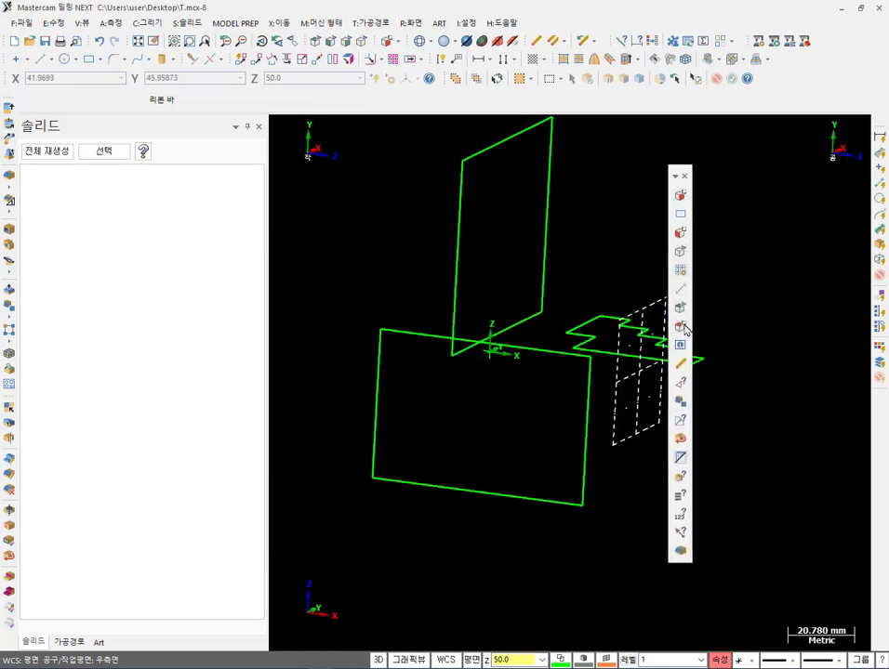
Examine the MRU icon count and dynamic rotation element limit in the 화면설정 page of 환경설정, and leave without applying changes.
{"action": "left_click", "coordinate": [472, 24]}
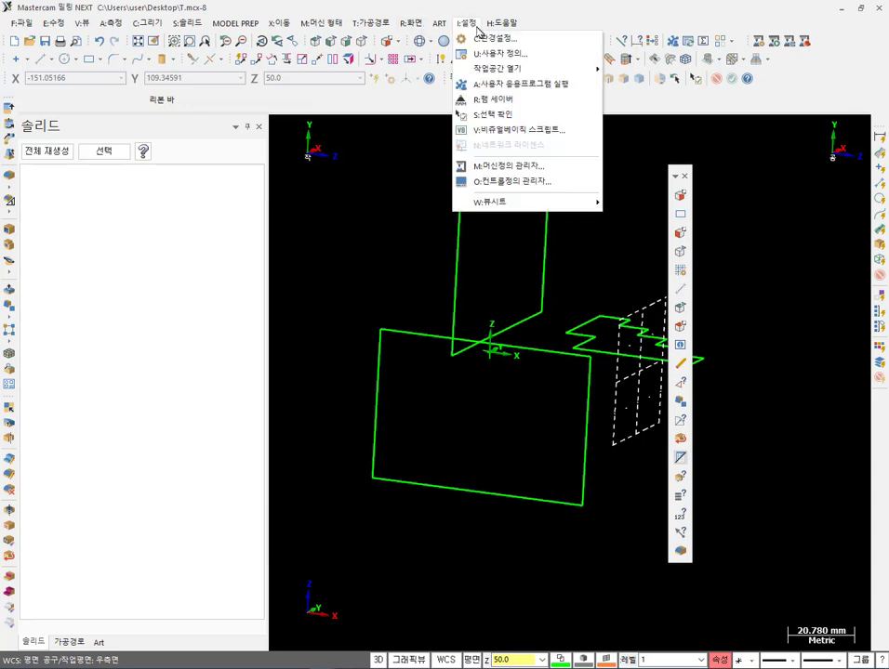
{"action": "left_click", "coordinate": [491, 38]}
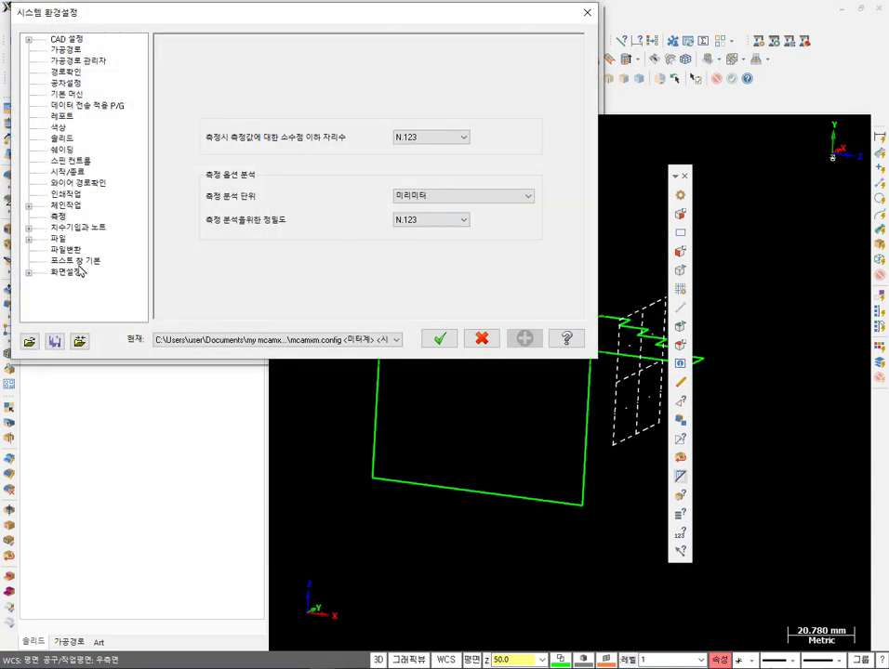
{"action": "left_click", "coordinate": [67, 271]}
{"action": "left_click", "coordinate": [343, 142]}
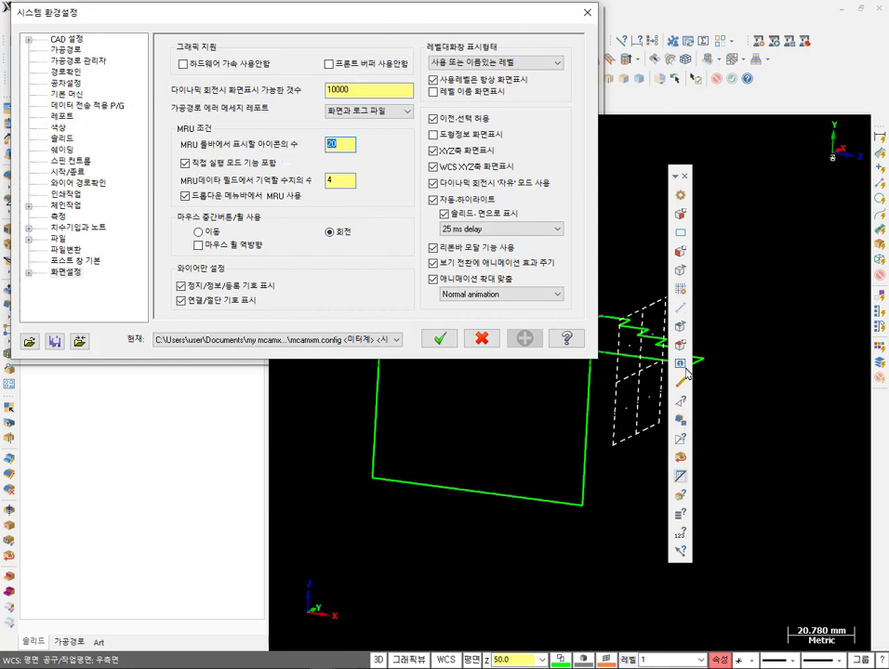
{"action": "left_click", "coordinate": [368, 90]}
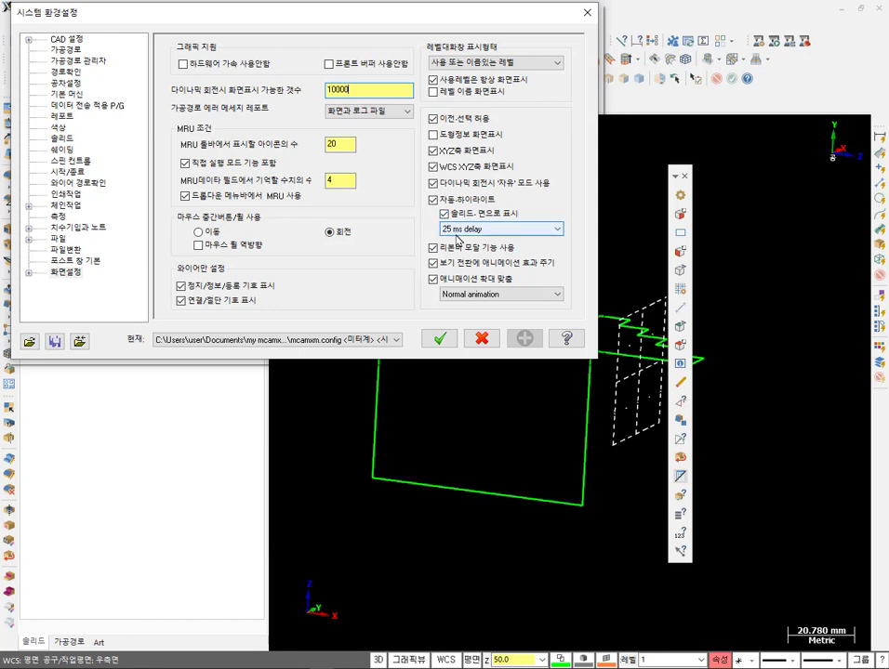
{"action": "left_click", "coordinate": [480, 339]}
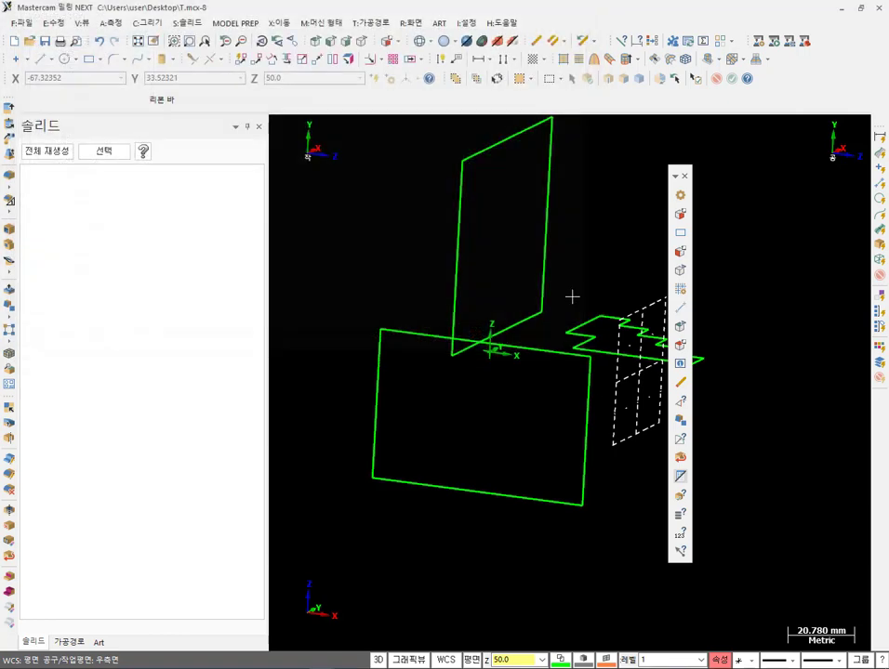
Dock the floating MRU toolbar back beside the graphics area.
{"action": "scroll", "coordinate": [464, 351], "scroll_direction": "down", "scroll_amount": 3}
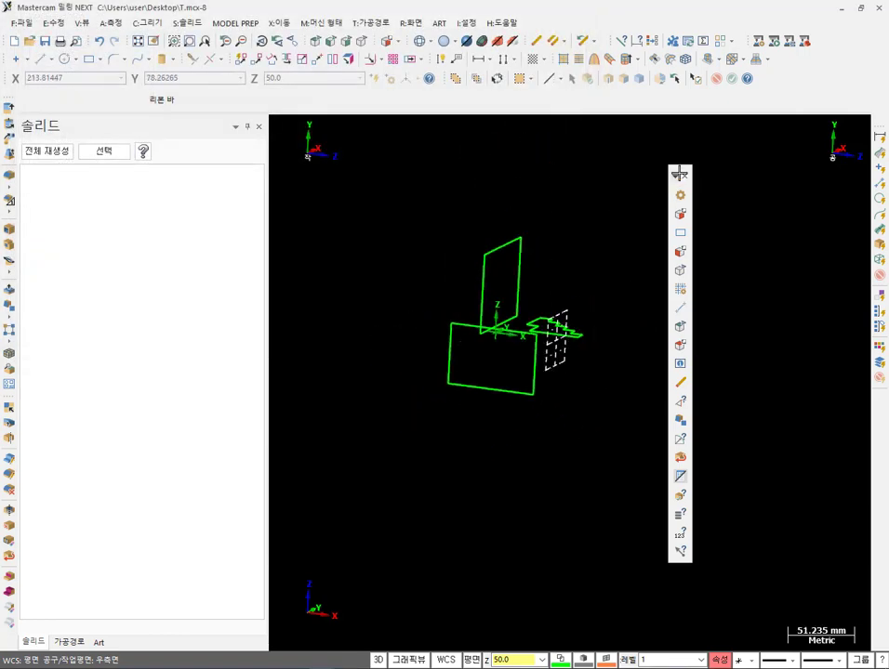
{"action": "left_click_drag", "start_coordinate": [680, 170], "coordinate": [867, 122]}
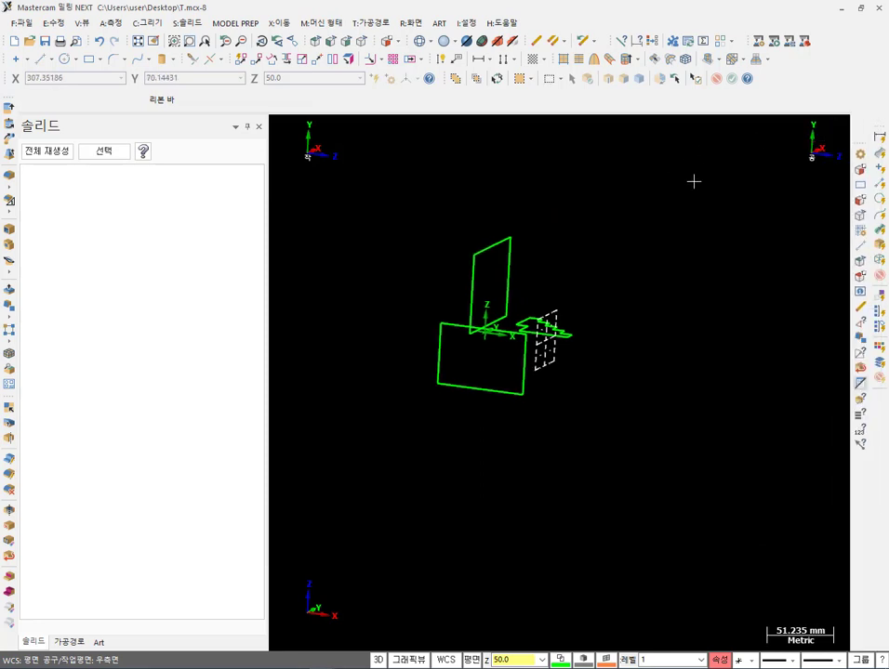
{"action": "scroll", "coordinate": [520, 190], "scroll_direction": "down", "scroll_amount": 2}
{"action": "scroll", "coordinate": [587, 197], "scroll_direction": "up", "scroll_amount": 2}
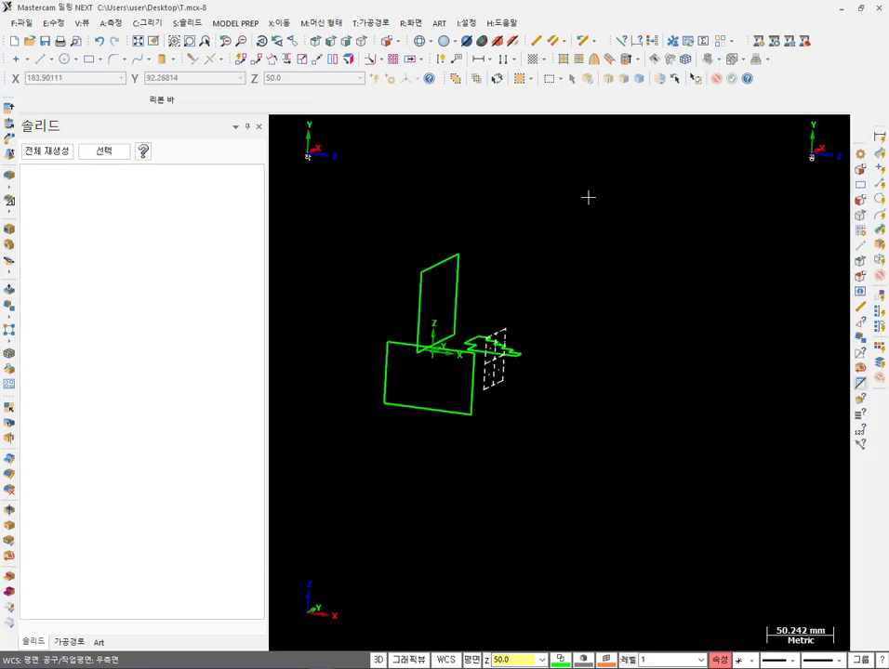
Create a solid sphere (구) with a radius of about 51.8 mm in the empty area beyond the grid.
{"action": "left_click", "coordinate": [187, 23]}
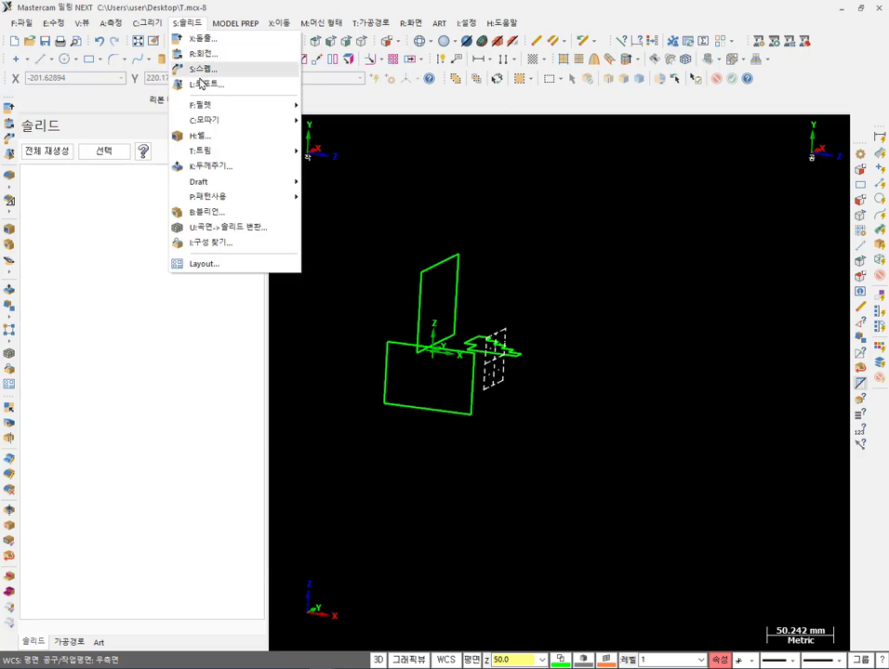
{"action": "mouse_move", "coordinate": [146, 22]}
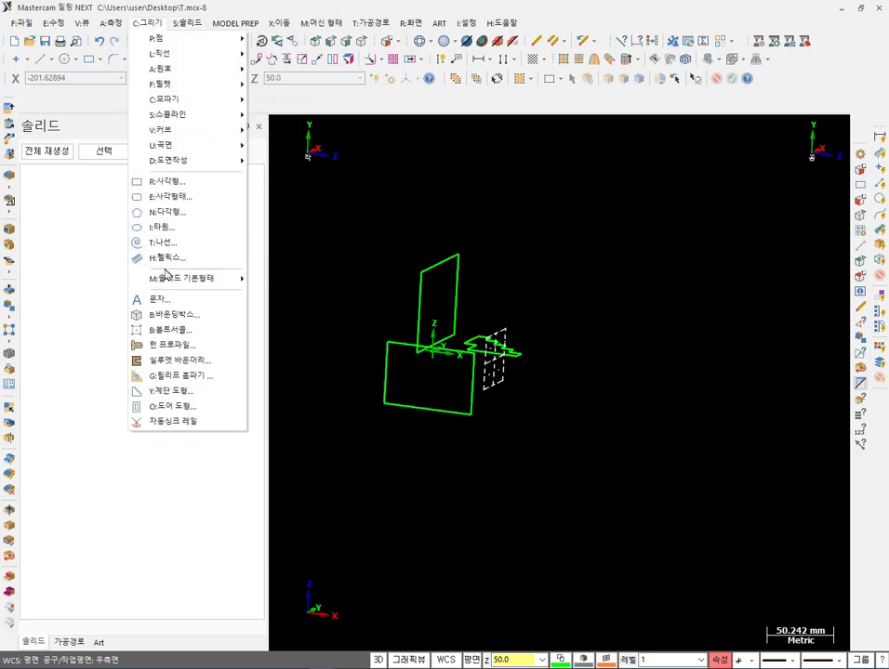
{"action": "mouse_move", "coordinate": [168, 278]}
{"action": "left_click", "coordinate": [279, 323]}
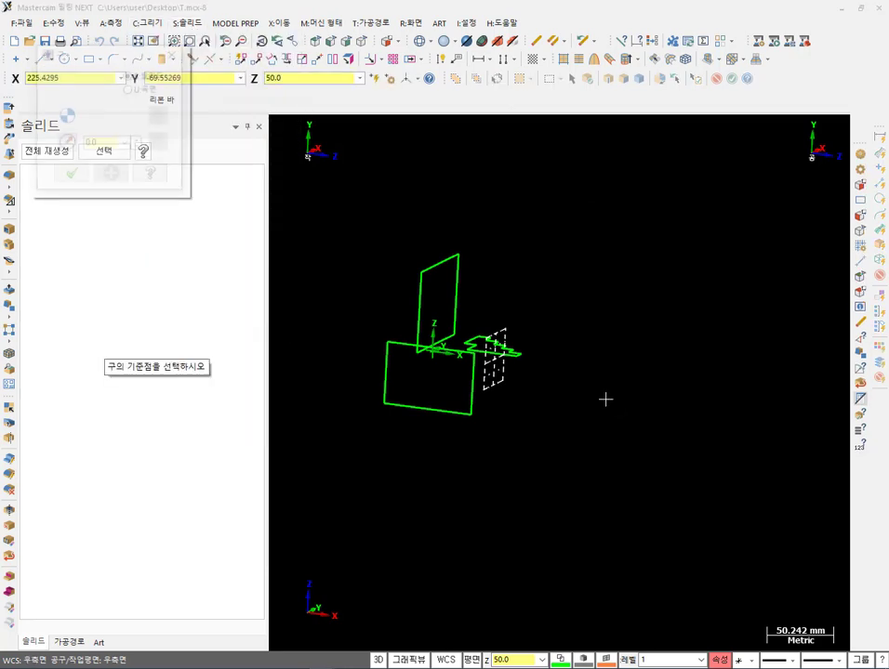
{"action": "left_click", "coordinate": [625, 400]}
{"action": "left_click", "coordinate": [577, 350]}
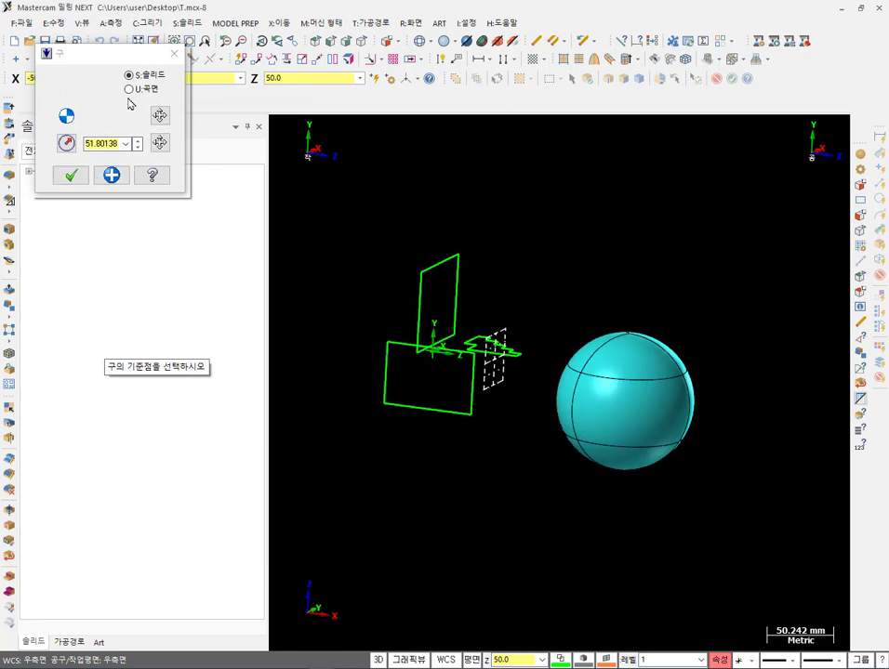
{"action": "left_click", "coordinate": [70, 175]}
{"action": "scroll", "coordinate": [490, 219], "scroll_direction": "down", "scroll_amount": 1}
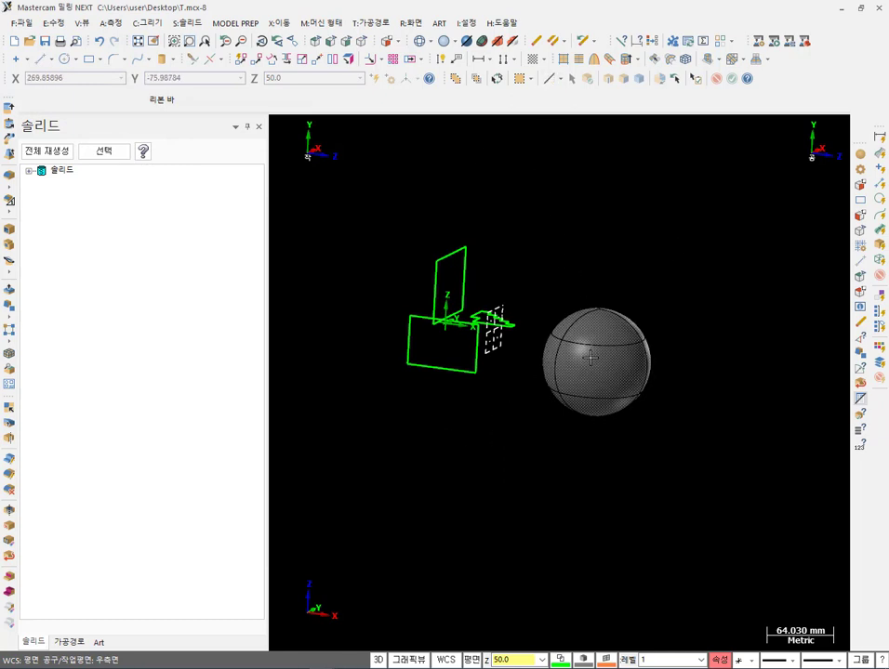
{"action": "scroll", "coordinate": [770, 371], "scroll_direction": "up", "scroll_amount": 3}
{"action": "scroll", "coordinate": [381, 312], "scroll_direction": "up", "scroll_amount": 3}
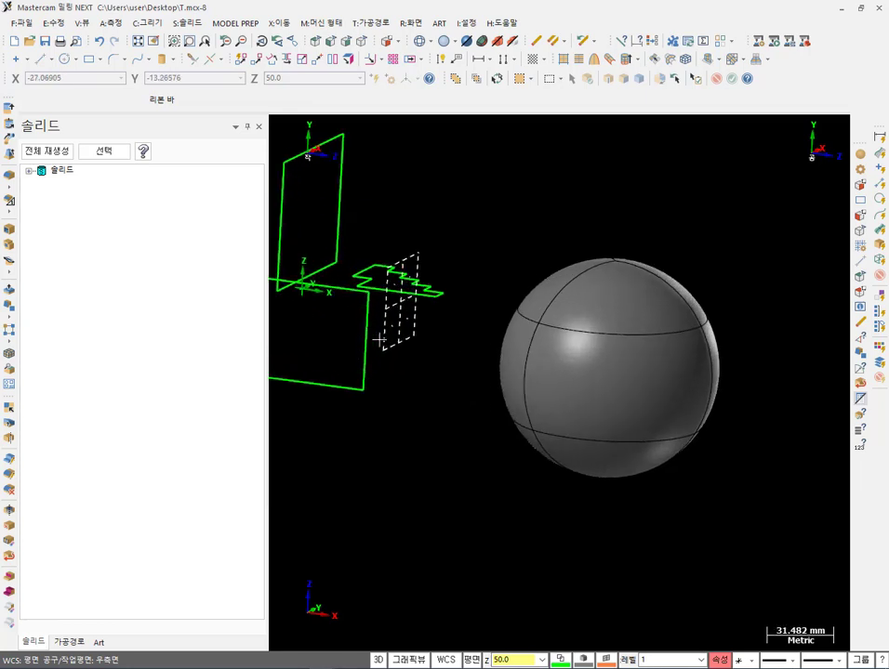
{"action": "scroll", "coordinate": [506, 202], "scroll_direction": "down", "scroll_amount": 2}
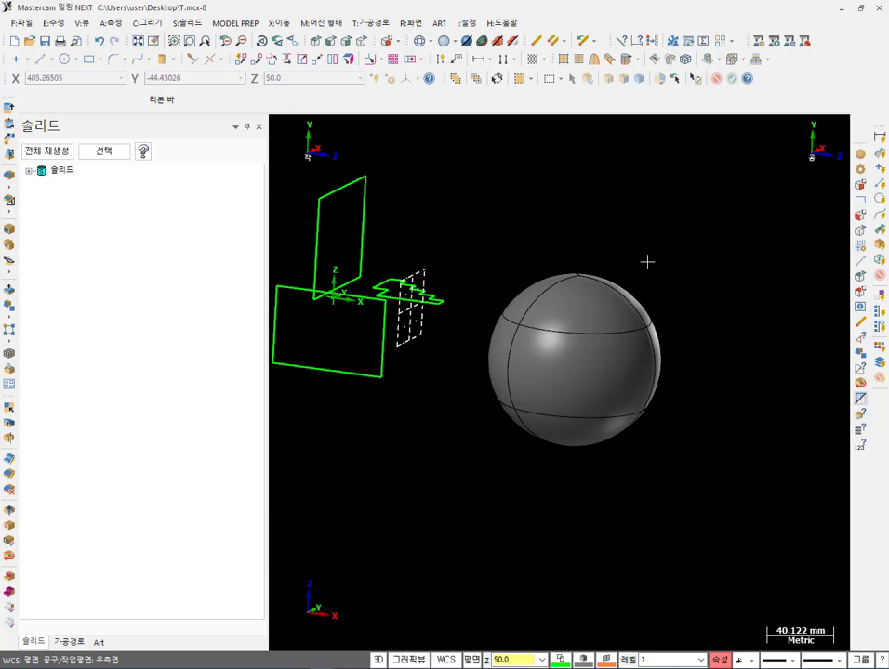
Reopen the 화면설정 page of the 환경설정 system settings.
{"action": "left_click", "coordinate": [499, 364]}
{"action": "left_click", "coordinate": [470, 25]}
{"action": "left_click", "coordinate": [478, 36]}
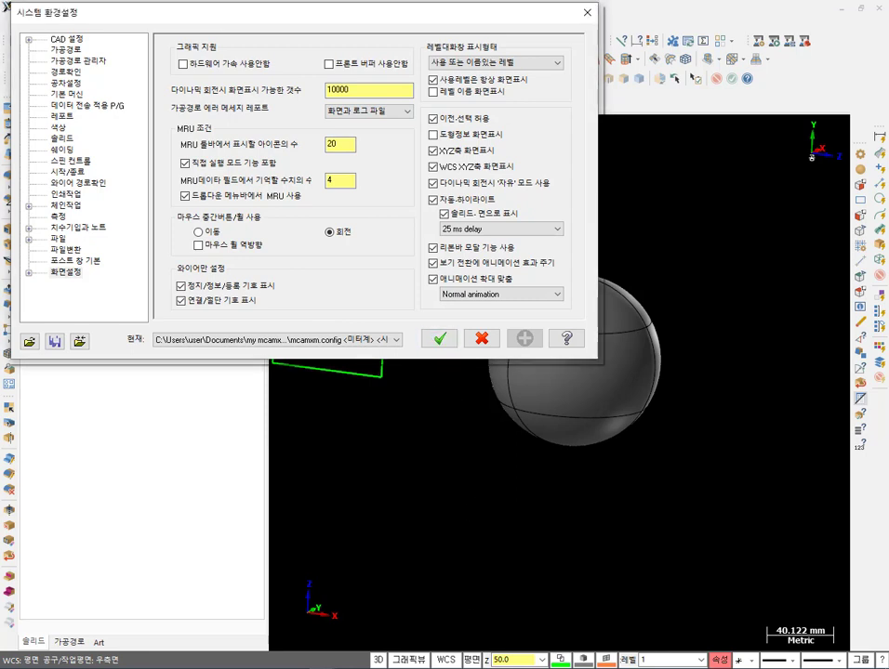
Switch to the PDF manual, find and mark section (5) 색상 on page 80, and return to Mastercam.
{"action": "left_click", "coordinate": [460, 657]}
{"action": "scroll", "coordinate": [406, 364], "scroll_direction": "down", "scroll_amount": 10}
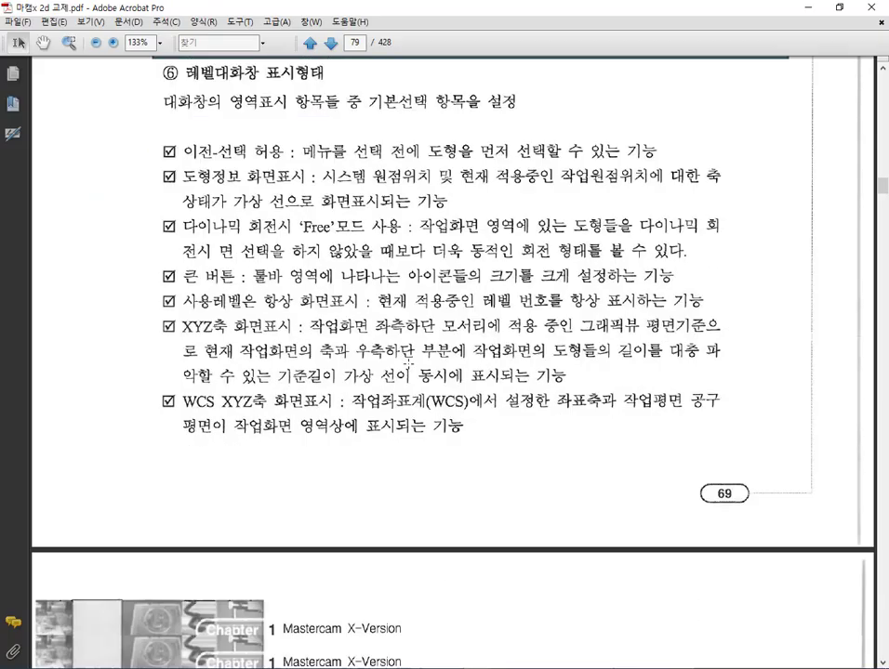
{"action": "scroll", "coordinate": [406, 364], "scroll_direction": "down", "scroll_amount": 5}
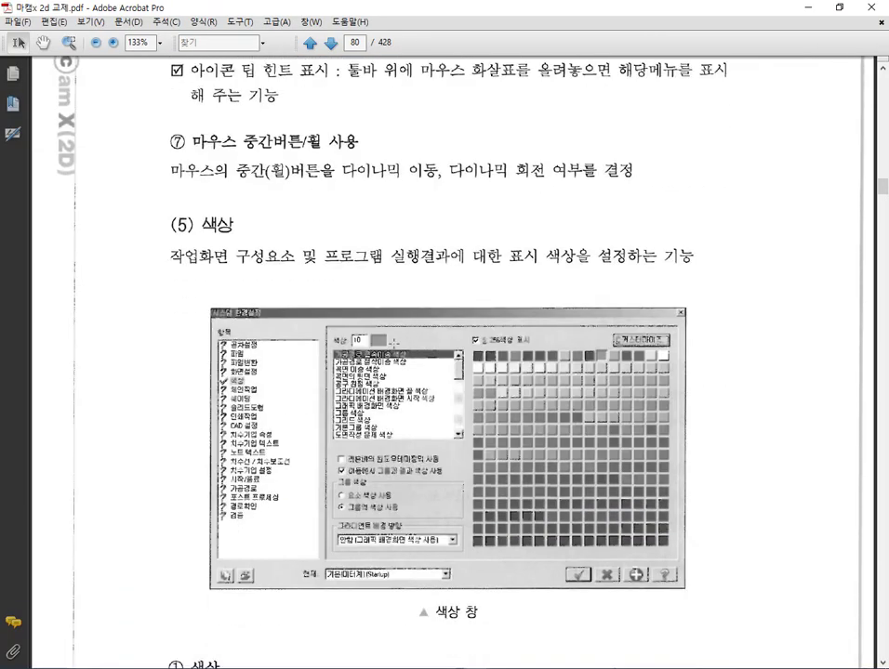
{"action": "left_click_drag", "start_coordinate": [149, 193], "coordinate": [770, 624]}
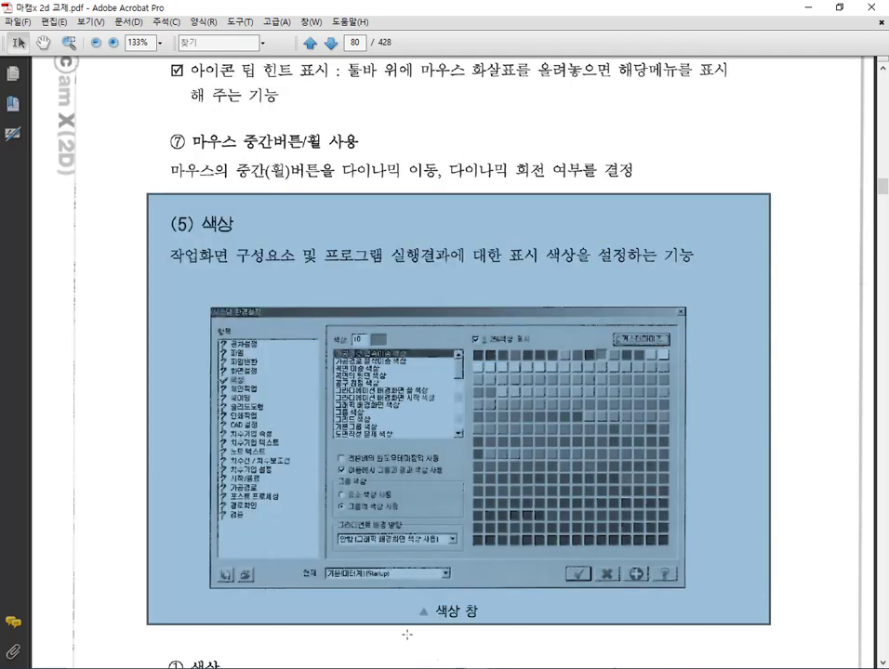
{"action": "left_click", "coordinate": [322, 665]}
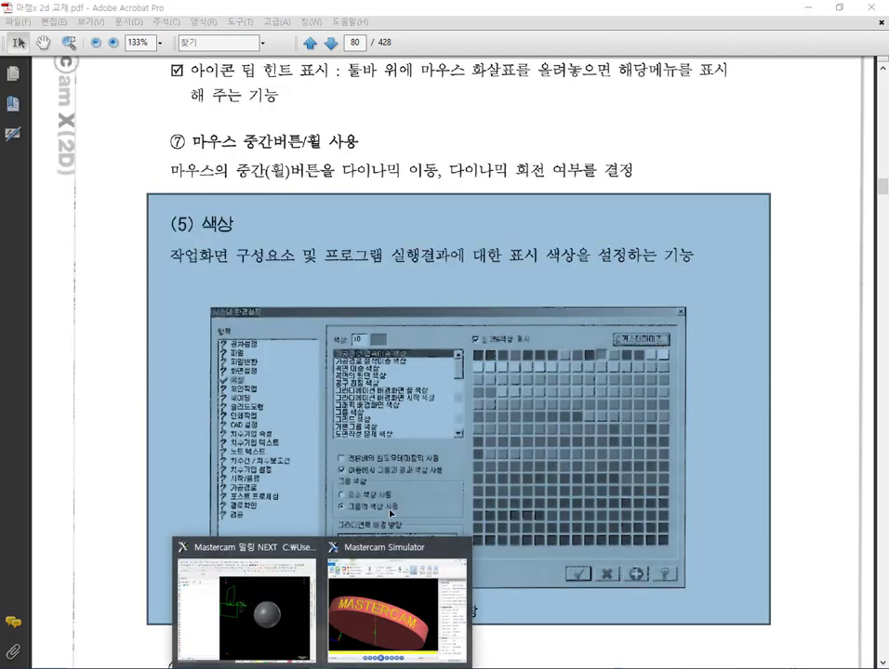
{"action": "left_click", "coordinate": [278, 624]}
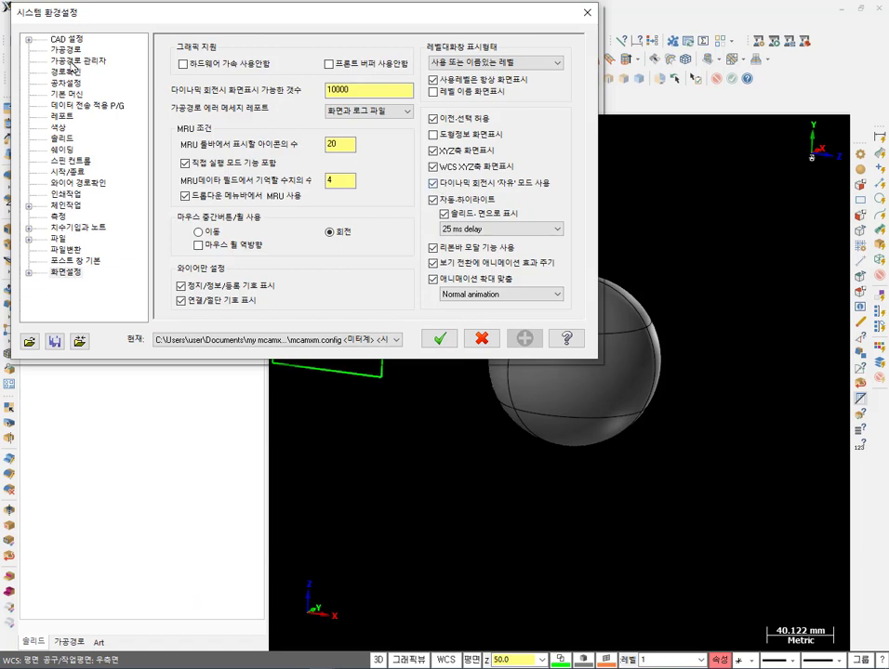
View the 색상 page of the system settings and leave without applying changes.
{"action": "left_click", "coordinate": [59, 128]}
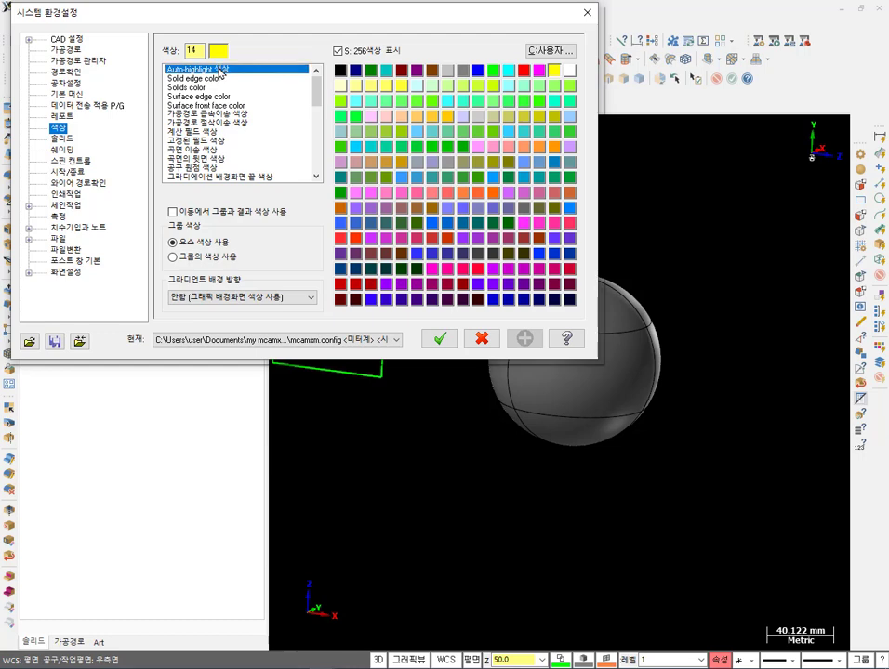
{"action": "left_click", "coordinate": [482, 339]}
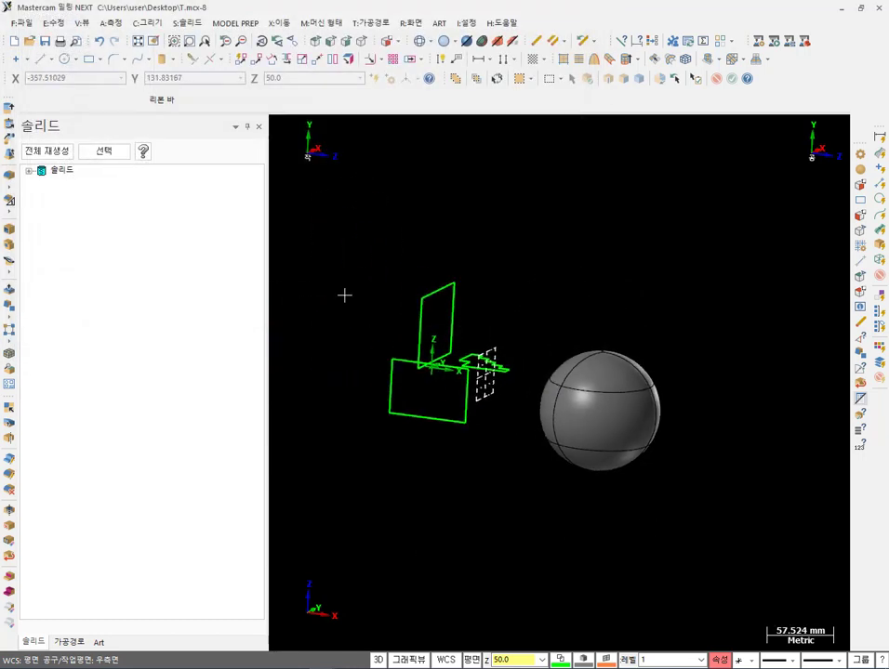
{"action": "scroll", "coordinate": [452, 313], "scroll_direction": "up", "scroll_amount": 4}
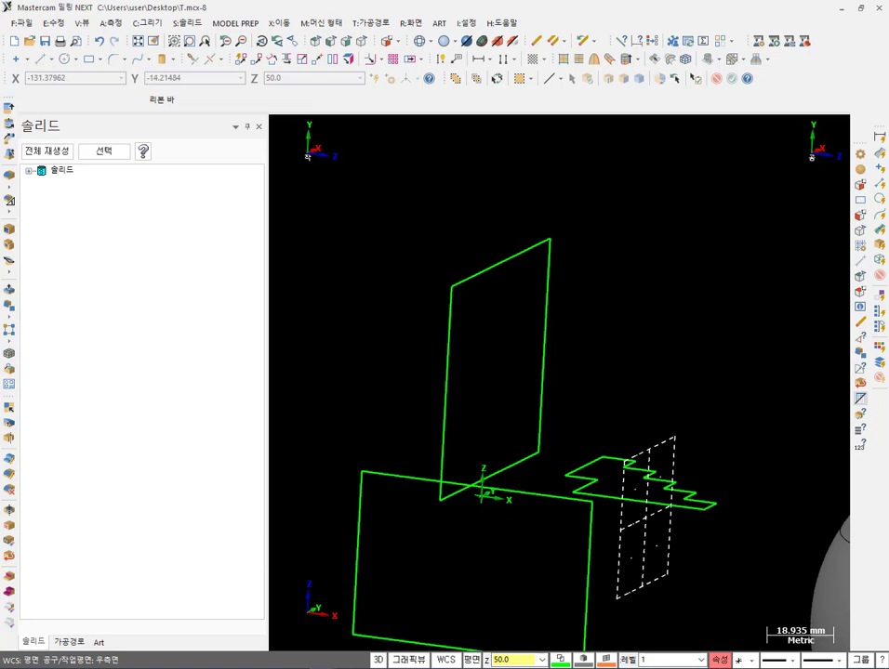
{"action": "left_click", "coordinate": [465, 22]}
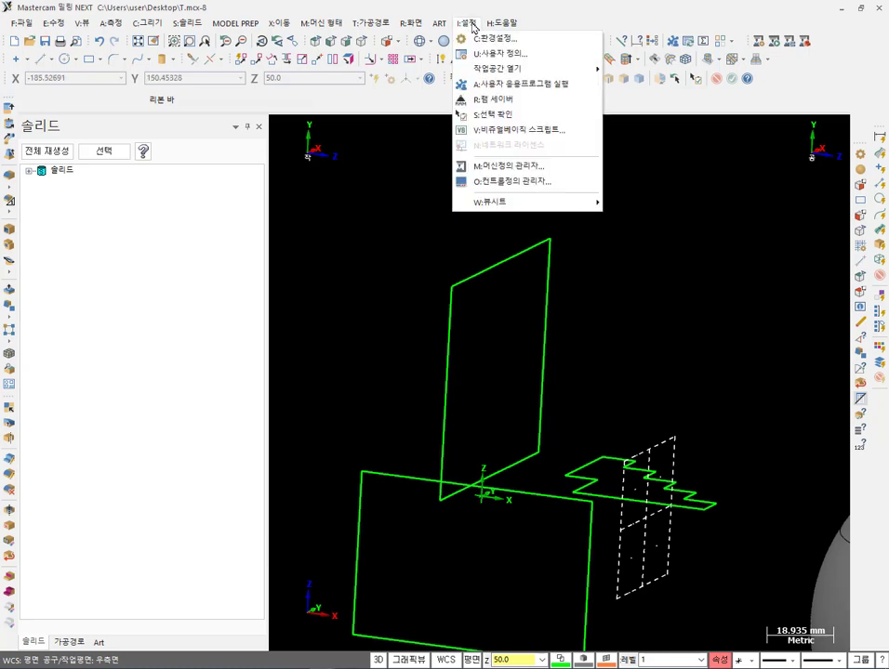
{"action": "key", "text": "F1"}
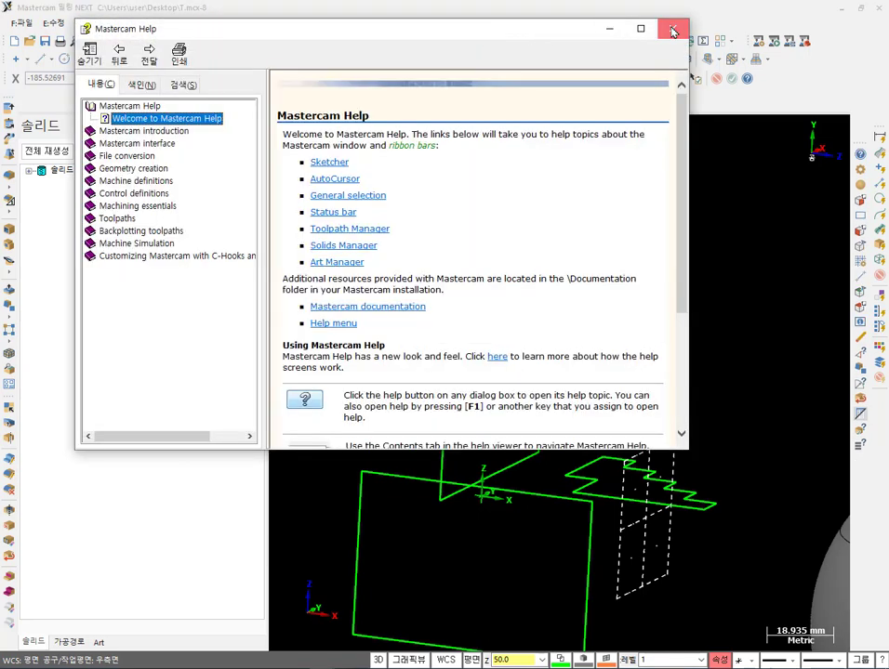
{"action": "left_click", "coordinate": [670, 28]}
Set the Auto-highlight 색상 to red (12) in 환경설정, save it to the configuration file, and check the highlighting on the upright rectangle.
{"action": "left_click", "coordinate": [467, 23]}
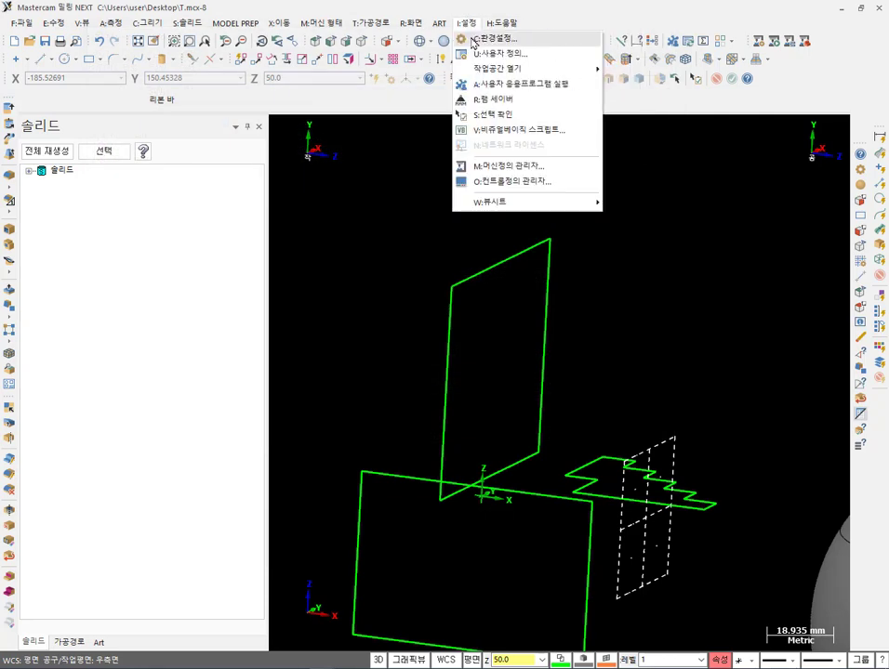
{"action": "left_click", "coordinate": [467, 24]}
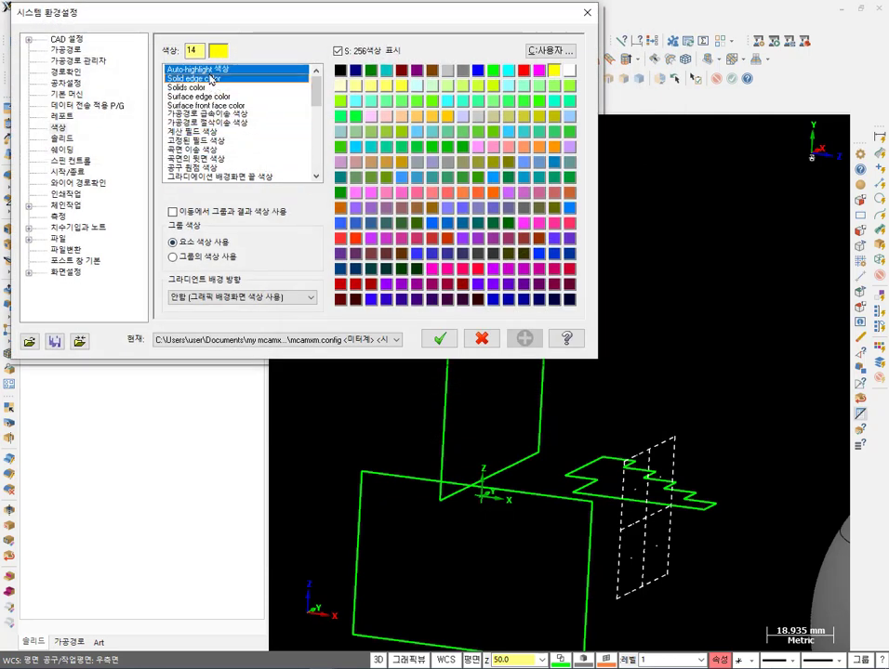
{"action": "left_click", "coordinate": [524, 70]}
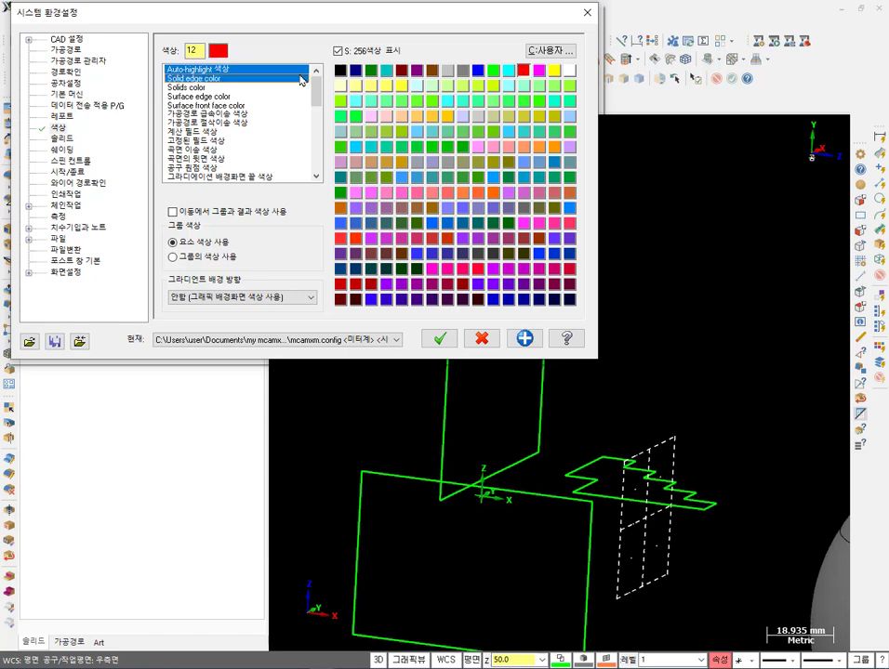
{"action": "left_click", "coordinate": [442, 338]}
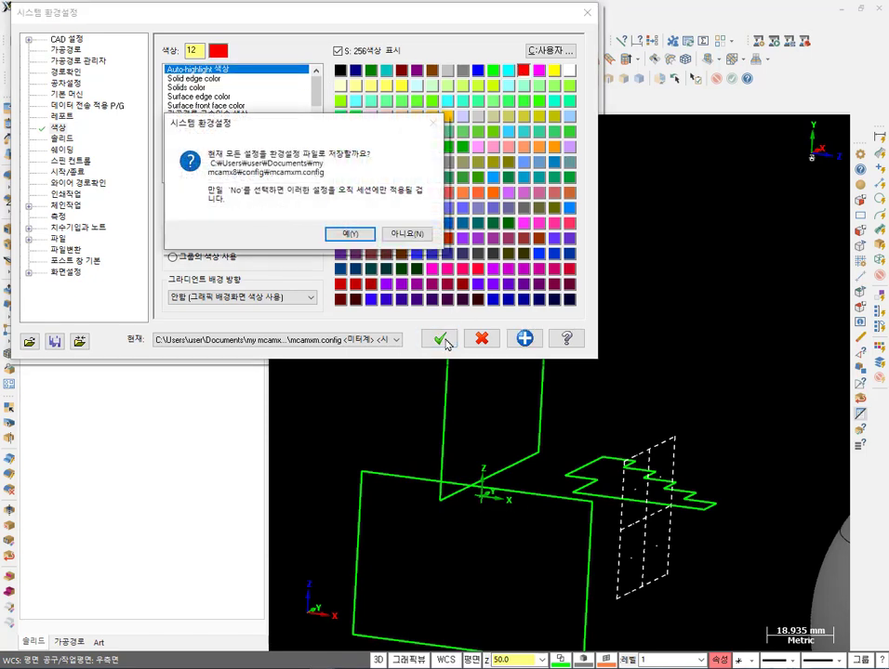
{"action": "left_click", "coordinate": [350, 234]}
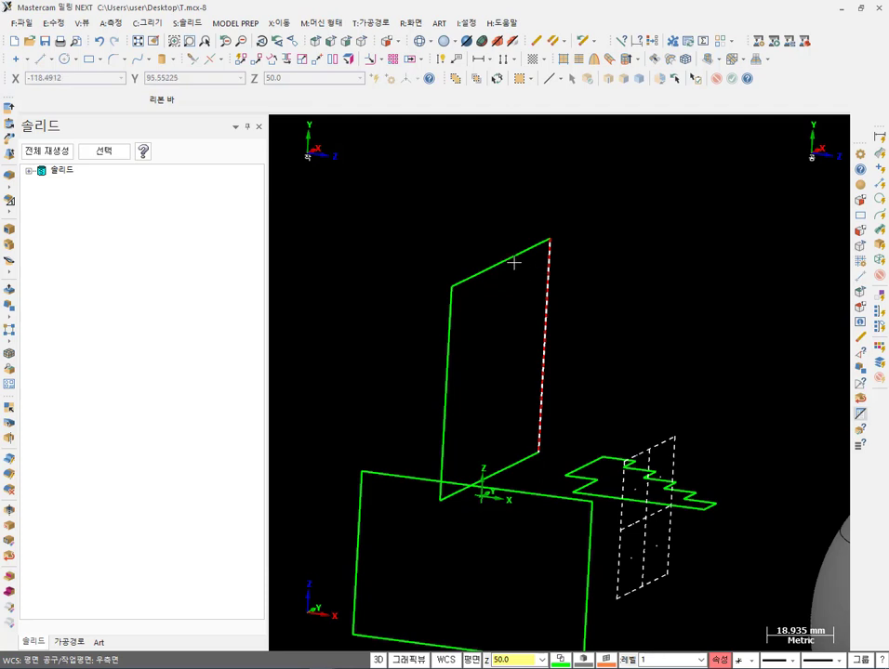
{"action": "scroll", "coordinate": [474, 256], "scroll_direction": "up", "scroll_amount": 2}
{"action": "scroll", "coordinate": [484, 267], "scroll_direction": "up", "scroll_amount": 1}
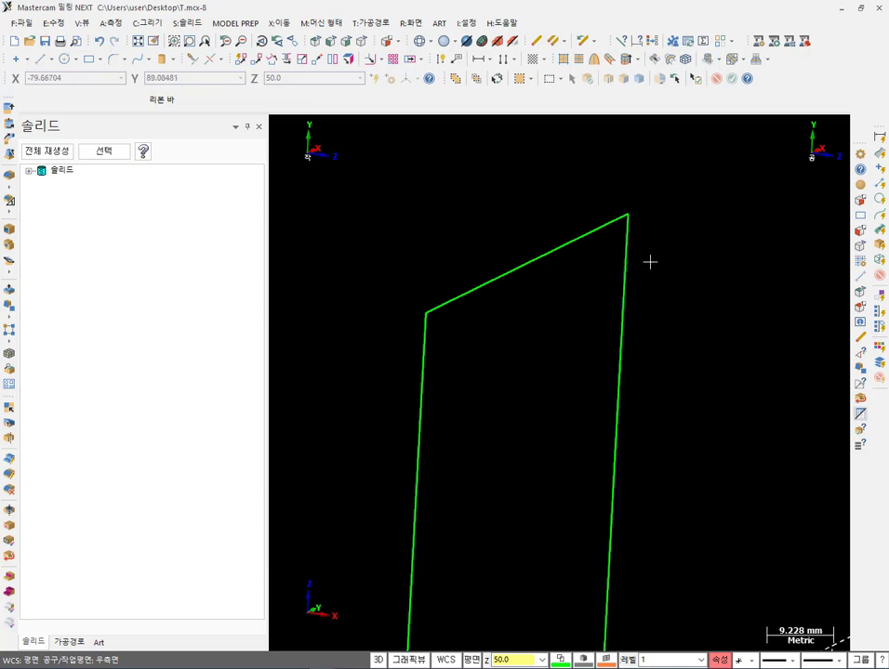
Try yellow as the Auto-highlight 색상, view the Solid edge color entry, and leave 환경설정 without applying changes.
{"action": "left_click", "coordinate": [465, 23]}
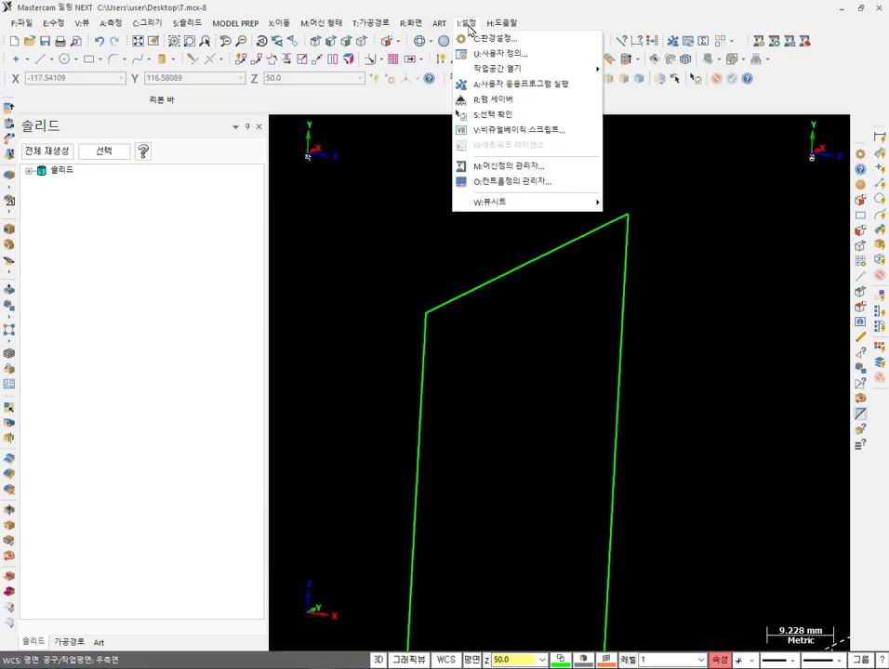
{"action": "left_click", "coordinate": [478, 41]}
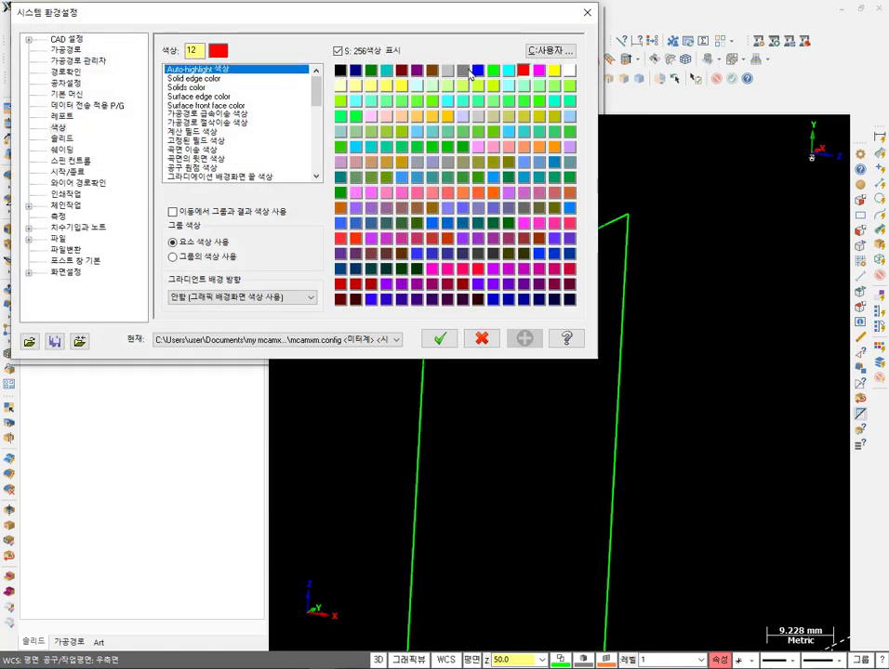
{"action": "left_click", "coordinate": [554, 71]}
{"action": "left_click", "coordinate": [216, 80]}
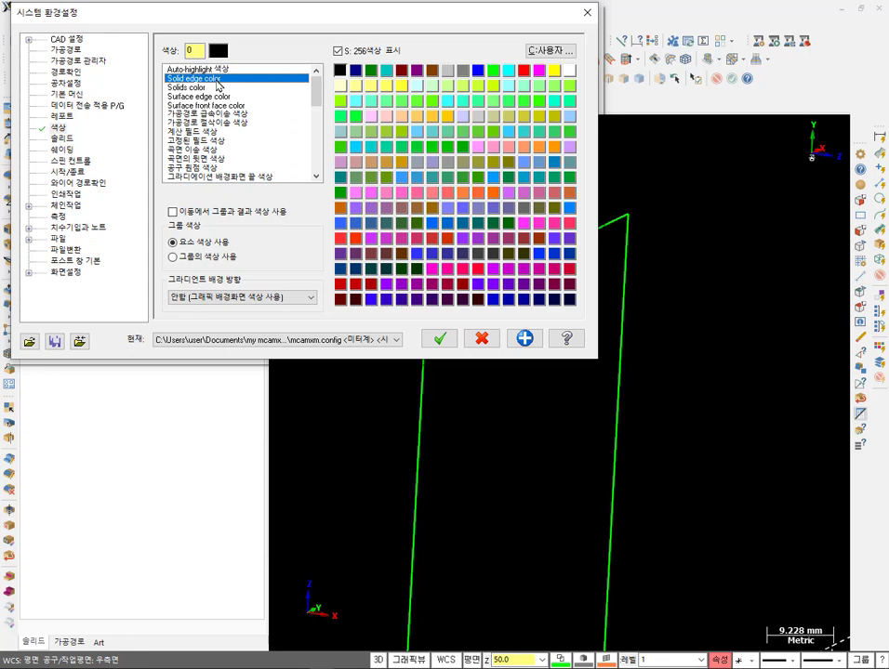
{"action": "left_click", "coordinate": [474, 338]}
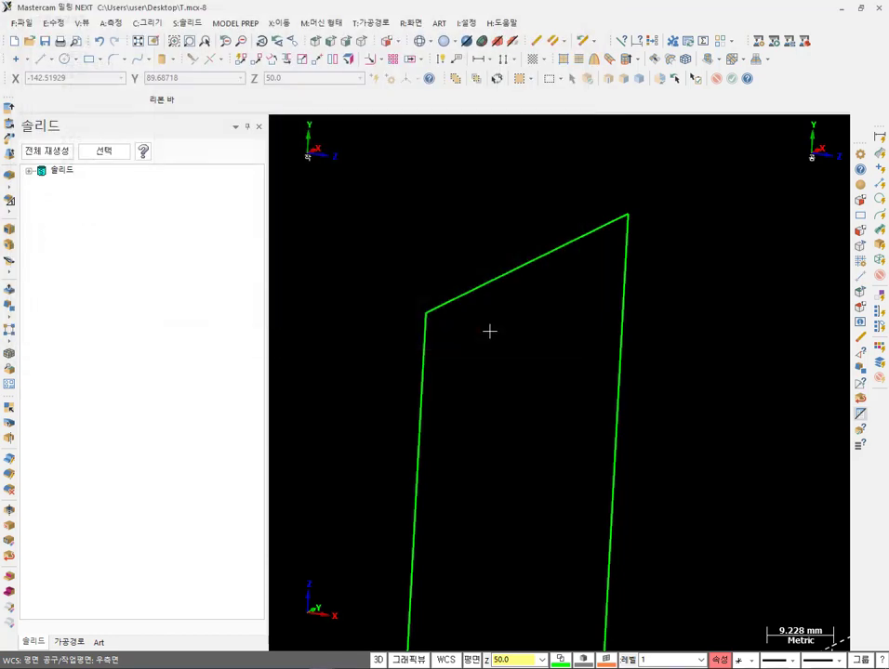
Examine the edge lines and auto-highlighting on the solid sphere up close.
{"action": "scroll", "coordinate": [460, 217], "scroll_direction": "down", "scroll_amount": 8}
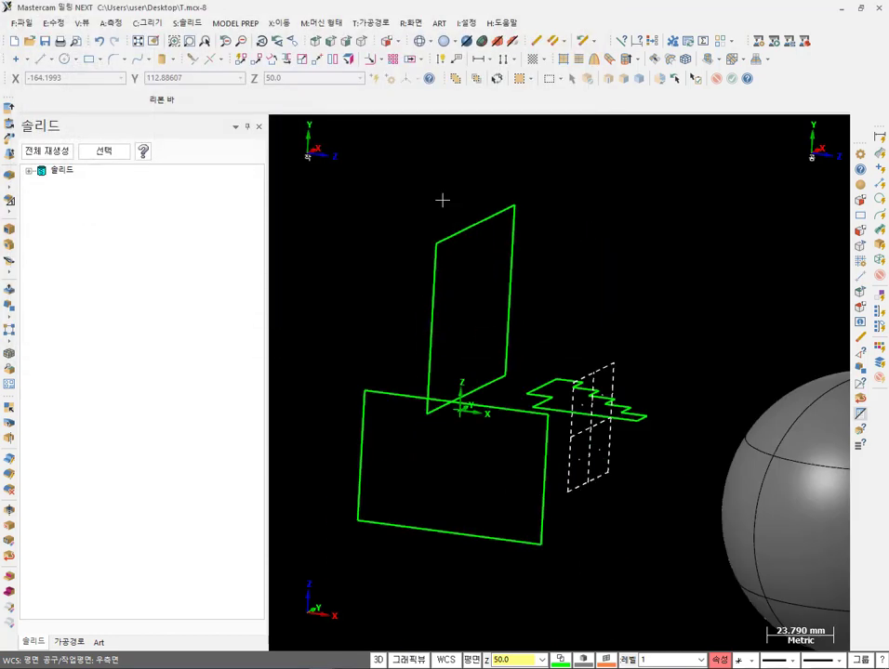
{"action": "scroll", "coordinate": [799, 375], "scroll_direction": "up", "scroll_amount": 3}
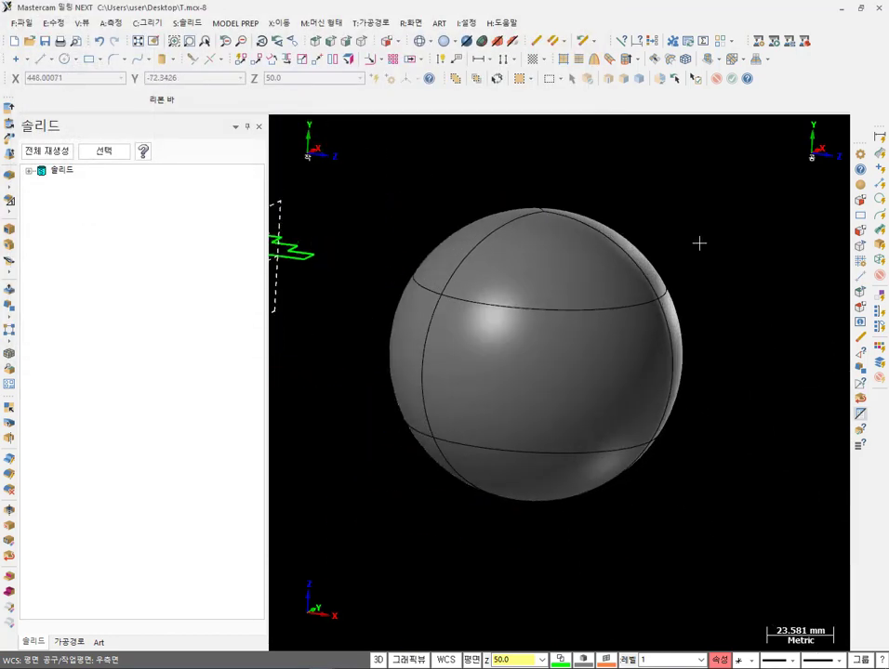
{"action": "scroll", "coordinate": [682, 512], "scroll_direction": "down", "scroll_amount": 1}
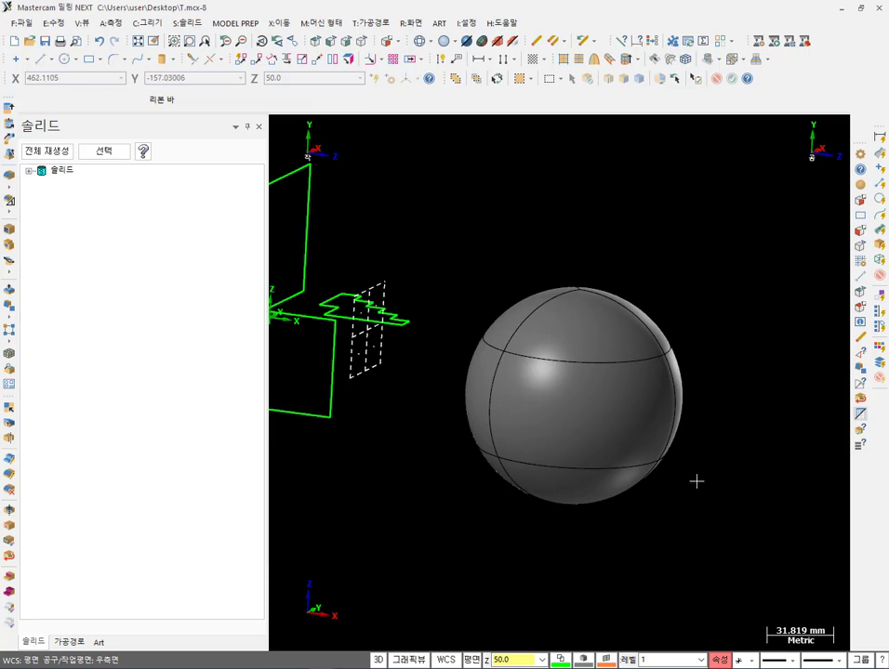
{"action": "scroll", "coordinate": [681, 379], "scroll_direction": "down", "scroll_amount": 2}
{"action": "scroll", "coordinate": [665, 418], "scroll_direction": "up", "scroll_amount": 3}
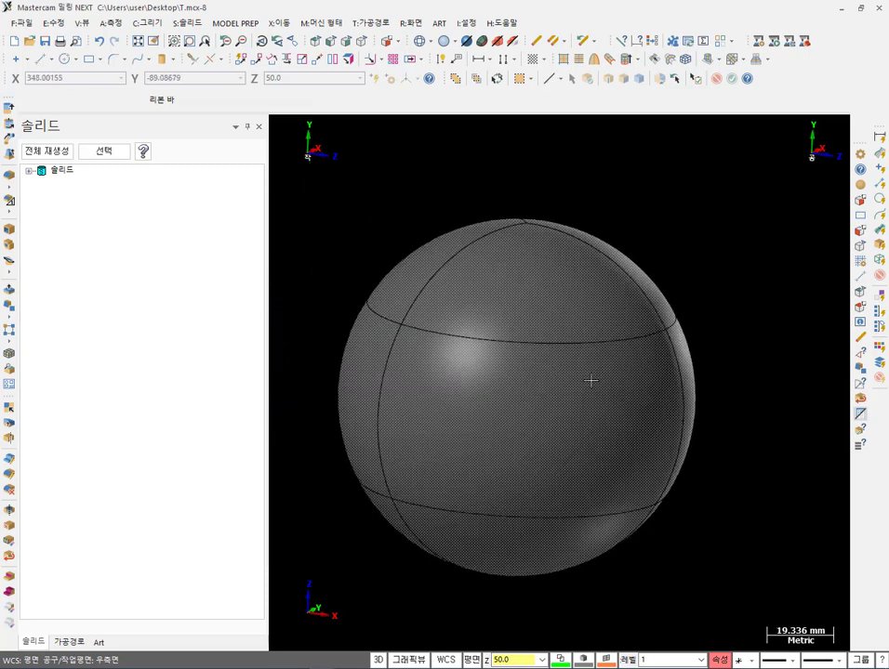
{"action": "middle_click_drag", "start_coordinate": [591, 380], "coordinate": [578, 420]}
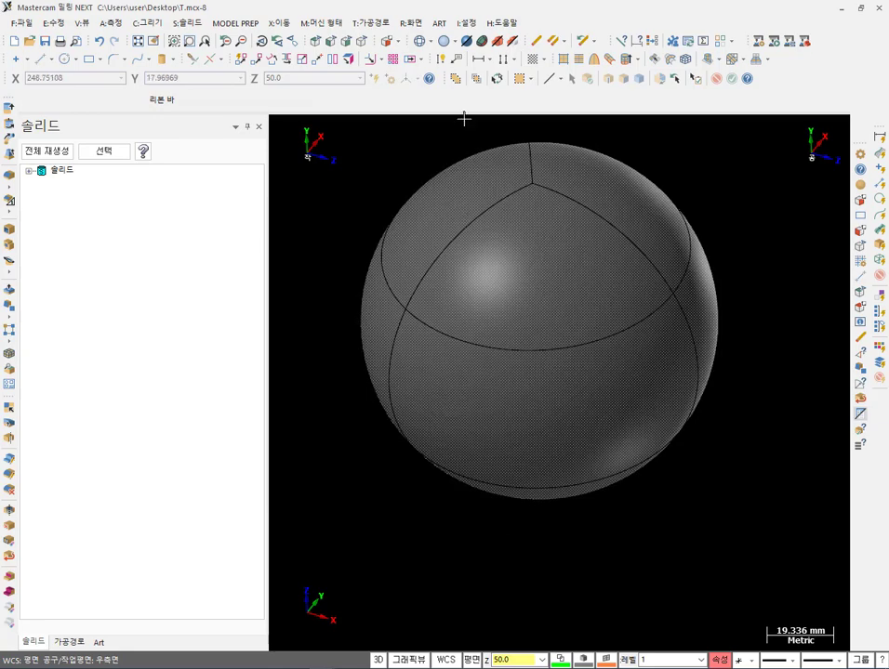
Set 원형의 커브 표시각도 to 180 on the 쉐이딩 page of 환경설정 and save it to the configuration file.
{"action": "left_click", "coordinate": [464, 22]}
{"action": "left_click", "coordinate": [486, 37]}
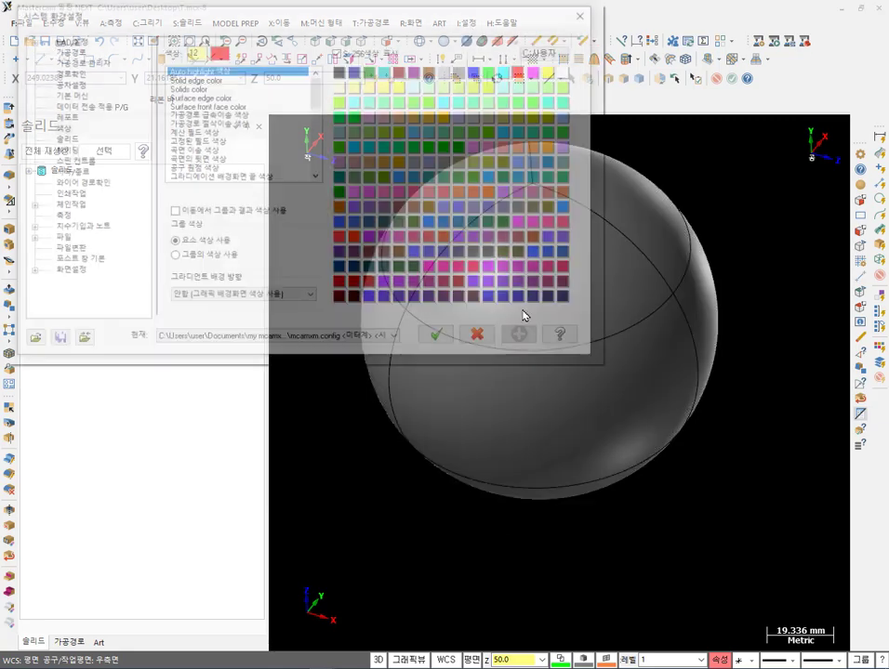
{"action": "left_click", "coordinate": [65, 139]}
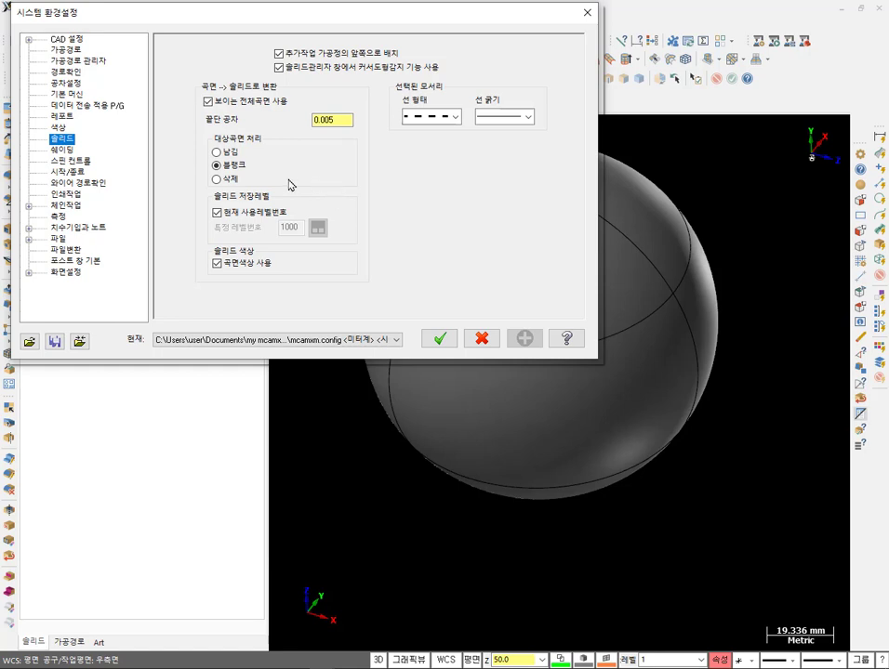
{"action": "left_click", "coordinate": [63, 150]}
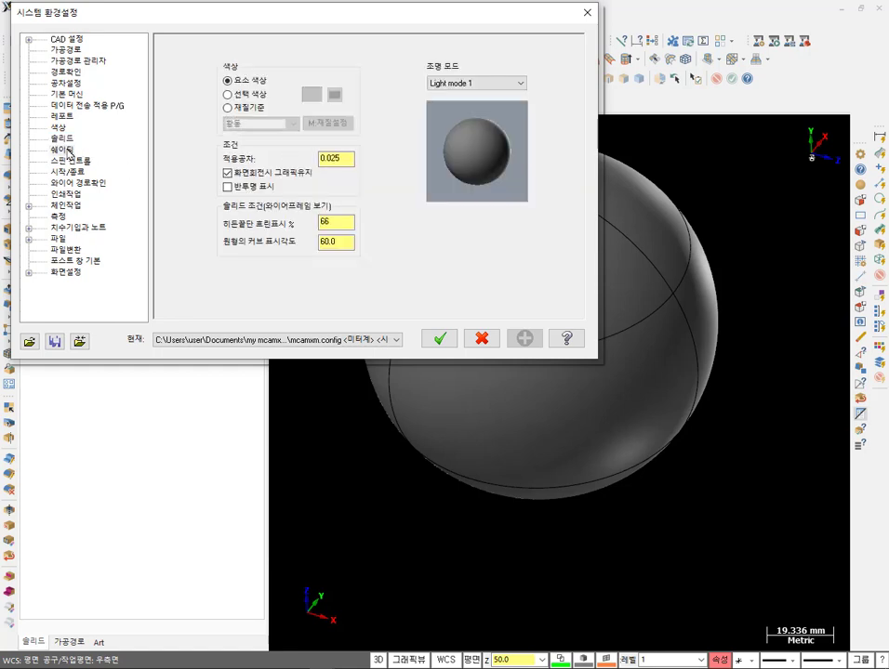
{"action": "double_click", "coordinate": [327, 242]}
{"action": "type", "text": "180"}
{"action": "left_click", "coordinate": [343, 222]}
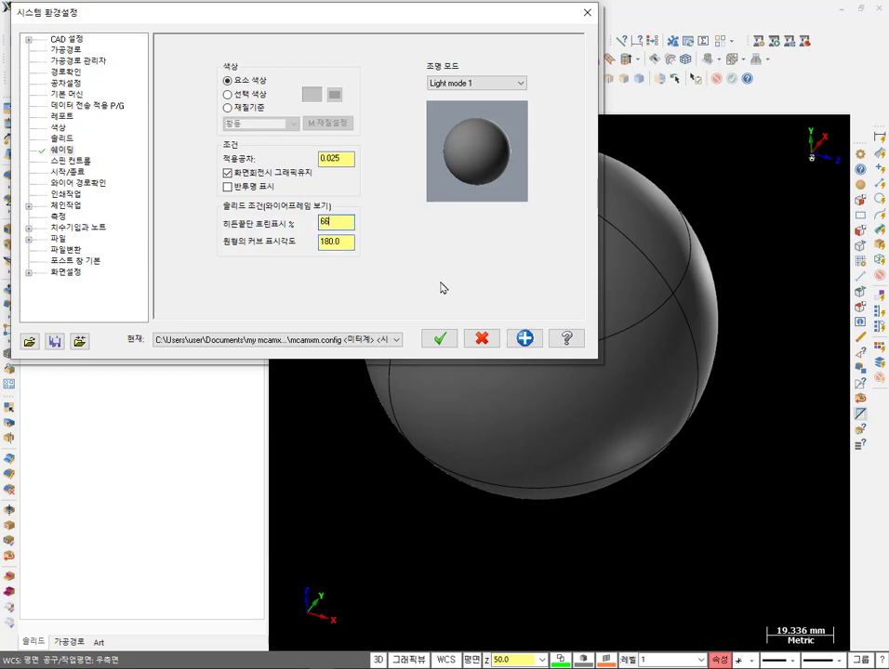
{"action": "left_click", "coordinate": [443, 340]}
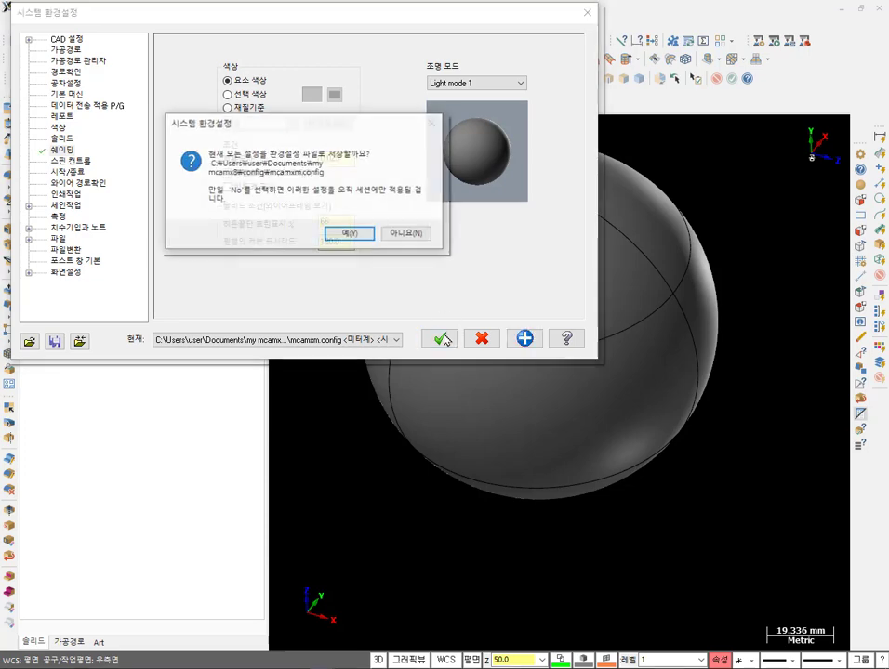
{"action": "left_click", "coordinate": [356, 235]}
Inspect the sphere's displayed curves from several directions to judge the effect of the 쉐이딩 display angle.
{"action": "scroll", "coordinate": [446, 484], "scroll_direction": "down", "scroll_amount": 2}
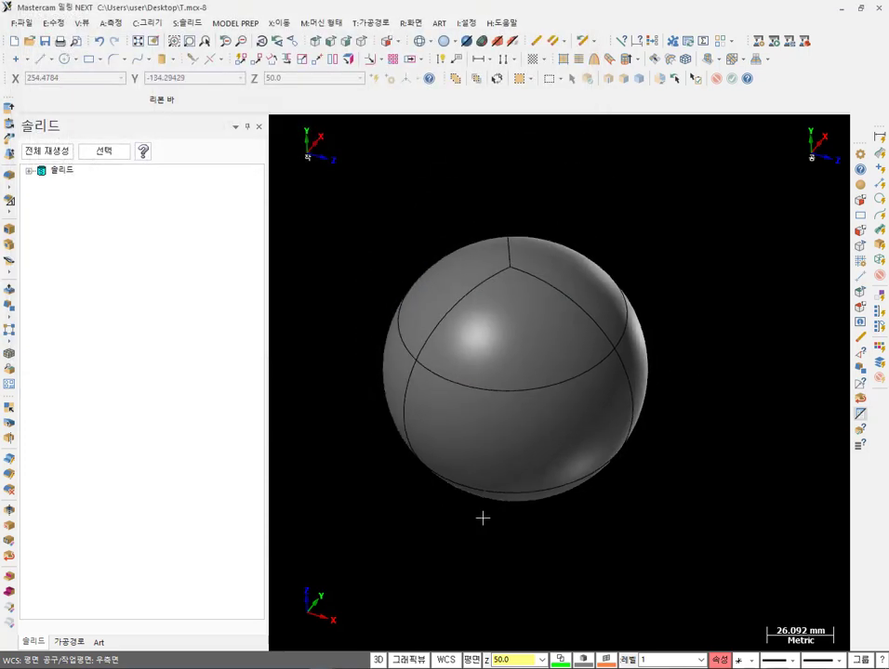
{"action": "scroll", "coordinate": [498, 517], "scroll_direction": "up", "scroll_amount": 1}
{"action": "middle_click_drag", "start_coordinate": [498, 517], "coordinate": [373, 297]}
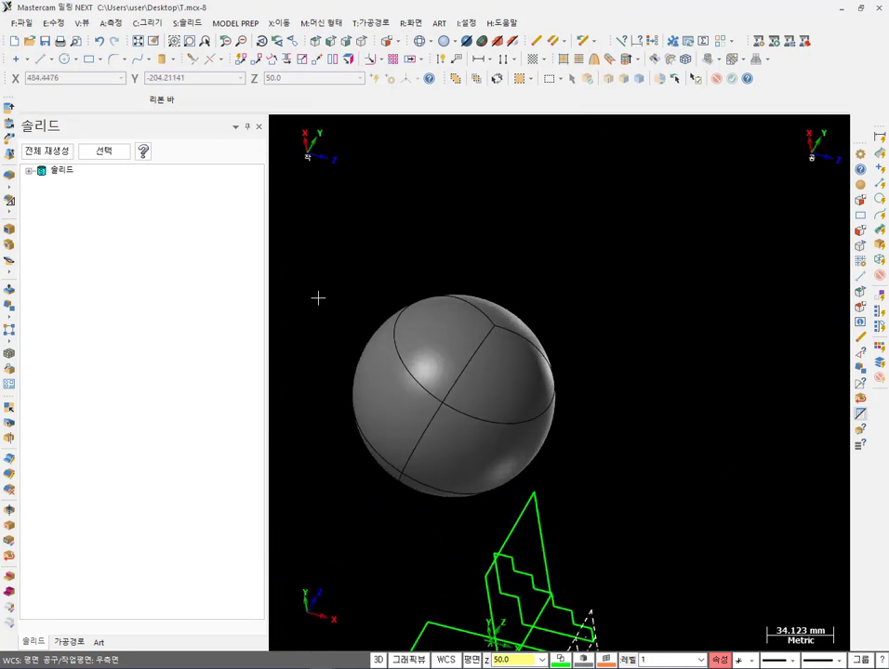
{"action": "scroll", "coordinate": [409, 393], "scroll_direction": "up", "scroll_amount": 1}
{"action": "middle_click_drag", "start_coordinate": [408, 393], "coordinate": [385, 435]}
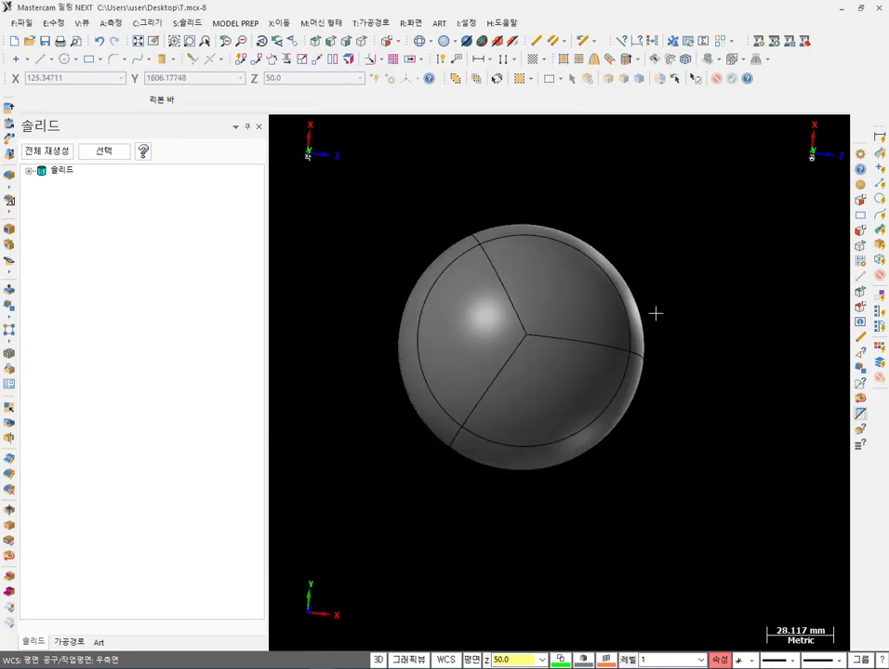
{"action": "scroll", "coordinate": [655, 313], "scroll_direction": "up", "scroll_amount": 2}
{"action": "scroll", "coordinate": [655, 313], "scroll_direction": "down", "scroll_amount": 2}
{"action": "middle_click_drag", "start_coordinate": [655, 314], "coordinate": [545, 448]}
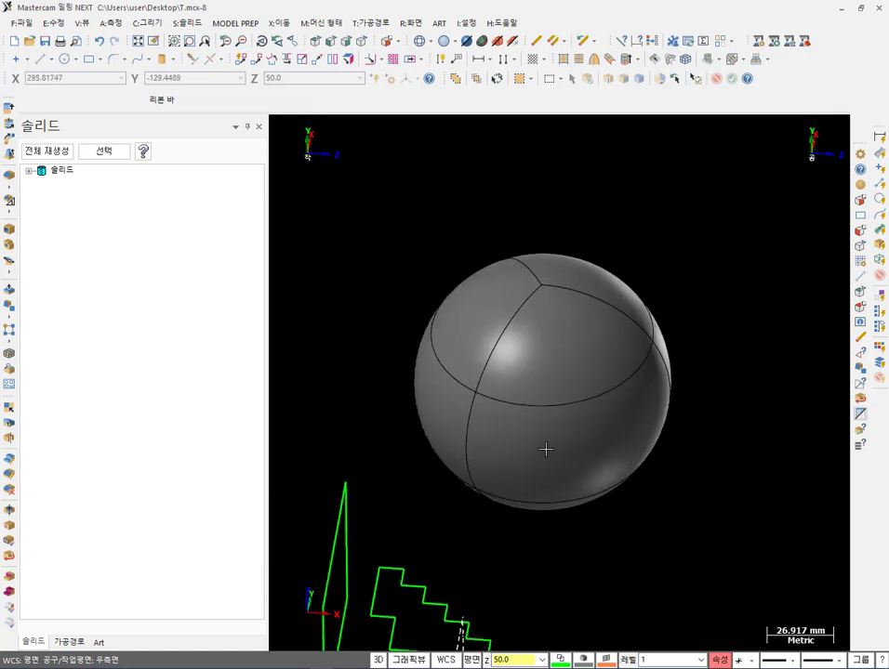
{"action": "scroll", "coordinate": [546, 448], "scroll_direction": "up", "scroll_amount": 1}
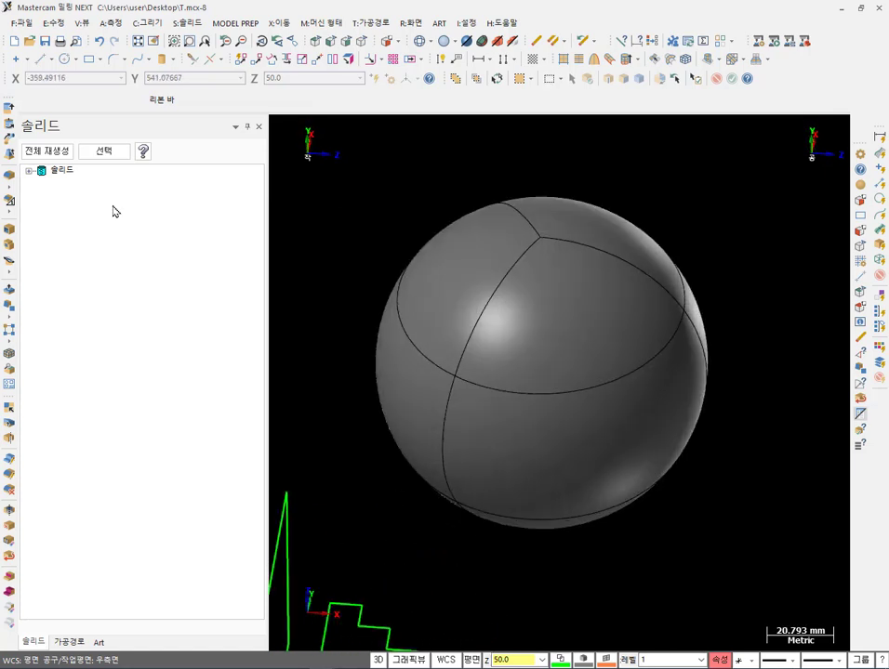
Compare the sphere in wireframe and shaded display from several directions to judge how its curves are shown.
{"action": "left_click", "coordinate": [81, 22]}
{"action": "left_click", "coordinate": [158, 135]}
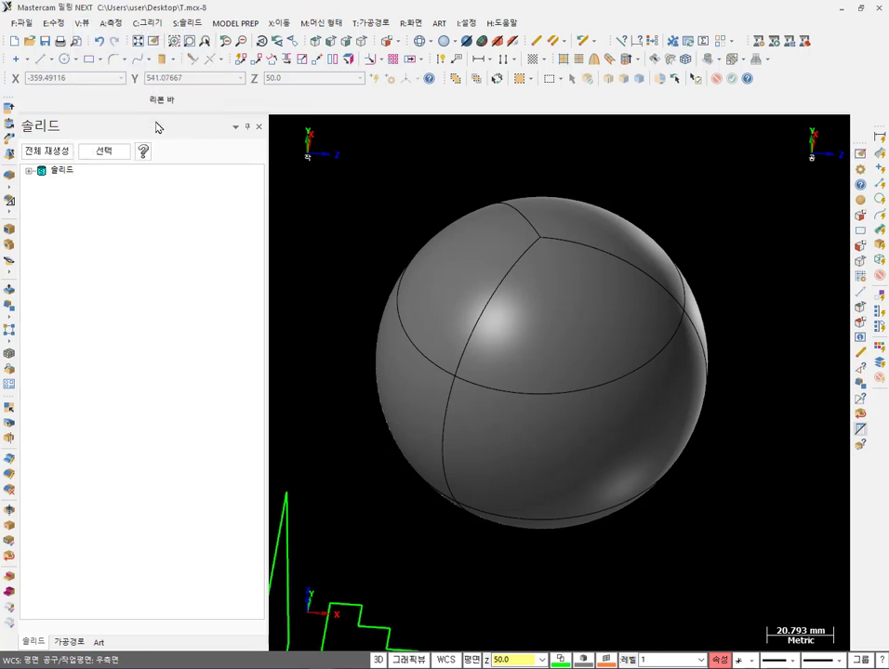
{"action": "scroll", "coordinate": [565, 292], "scroll_direction": "down", "scroll_amount": 1}
{"action": "scroll", "coordinate": [308, 262], "scroll_direction": "down", "scroll_amount": 3}
{"action": "scroll", "coordinate": [627, 311], "scroll_direction": "up", "scroll_amount": 2}
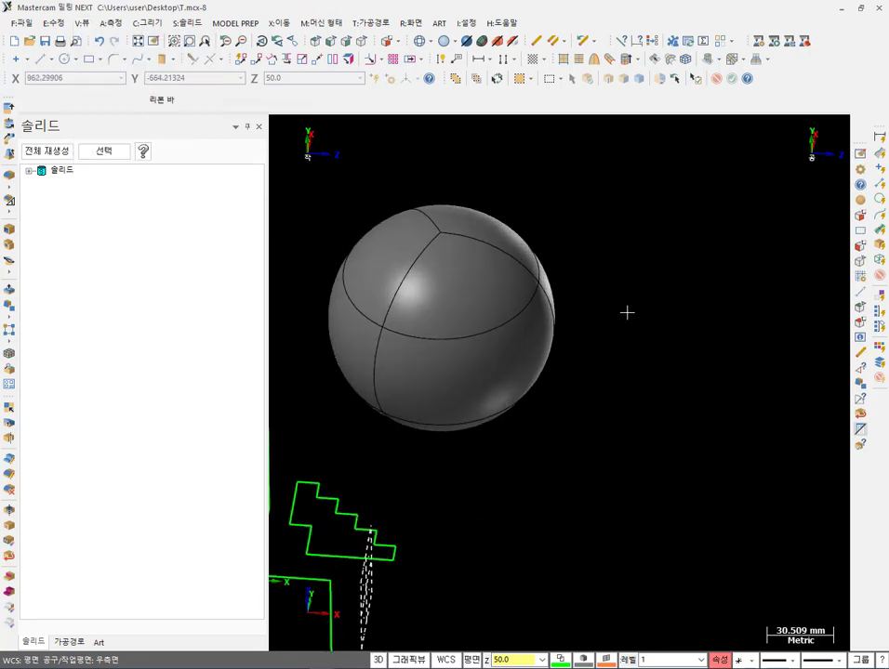
{"action": "left_click", "coordinate": [420, 42]}
{"action": "middle_click_drag", "start_coordinate": [669, 353], "coordinate": [584, 321]}
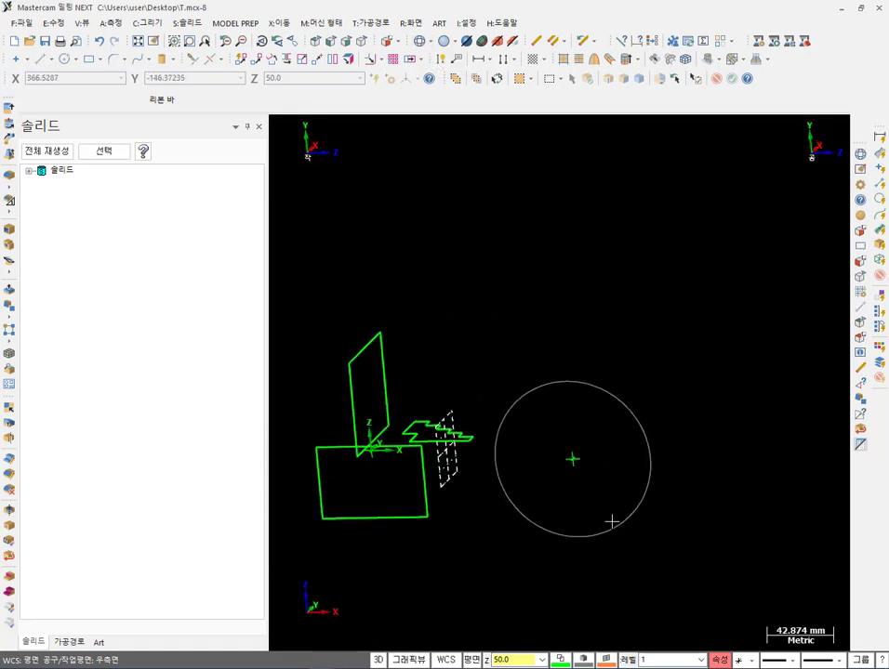
{"action": "scroll", "coordinate": [600, 538], "scroll_direction": "up", "scroll_amount": 4}
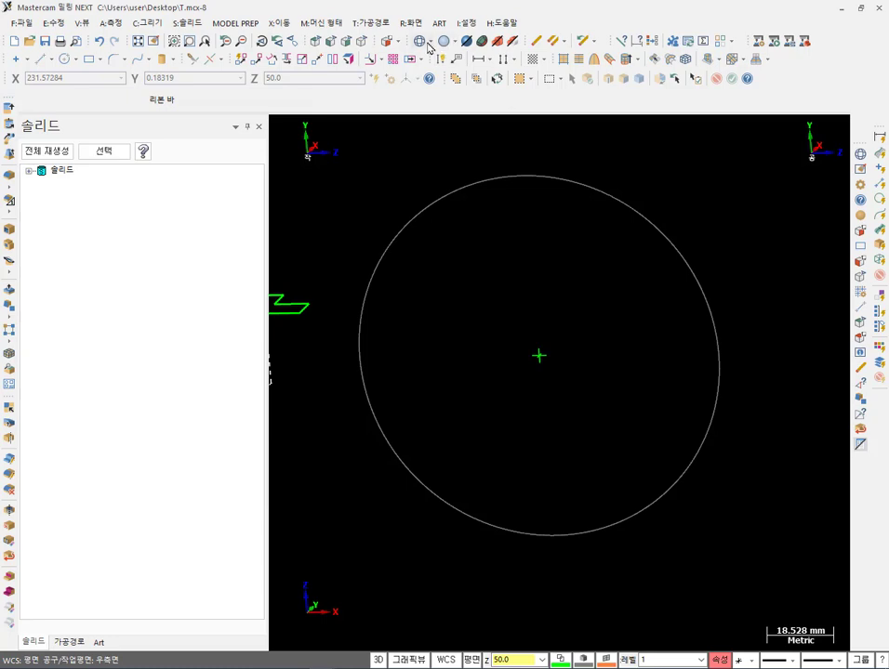
{"action": "left_click", "coordinate": [332, 41]}
{"action": "scroll", "coordinate": [556, 245], "scroll_direction": "down", "scroll_amount": 2}
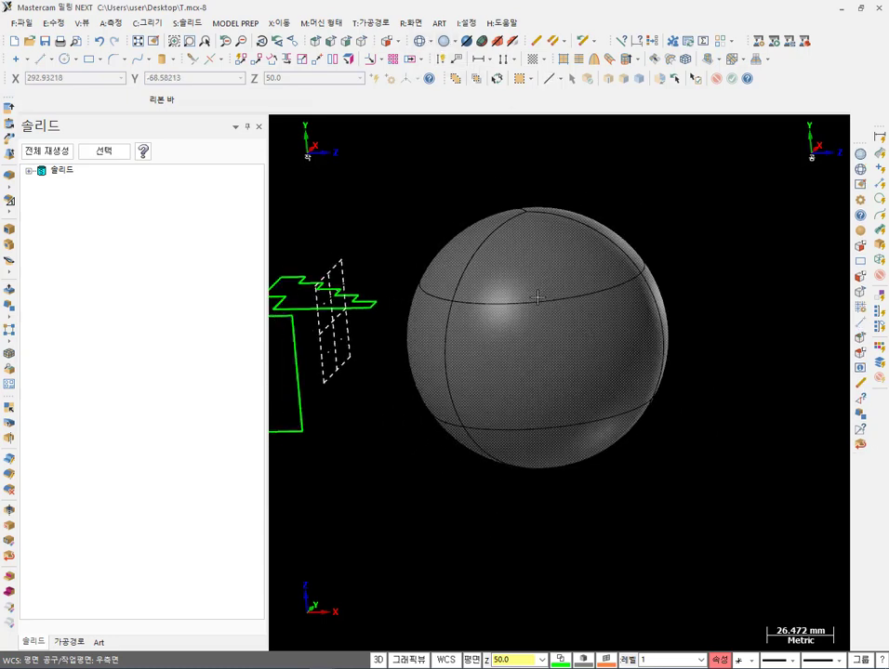
{"action": "middle_click_drag", "start_coordinate": [556, 245], "coordinate": [571, 332]}
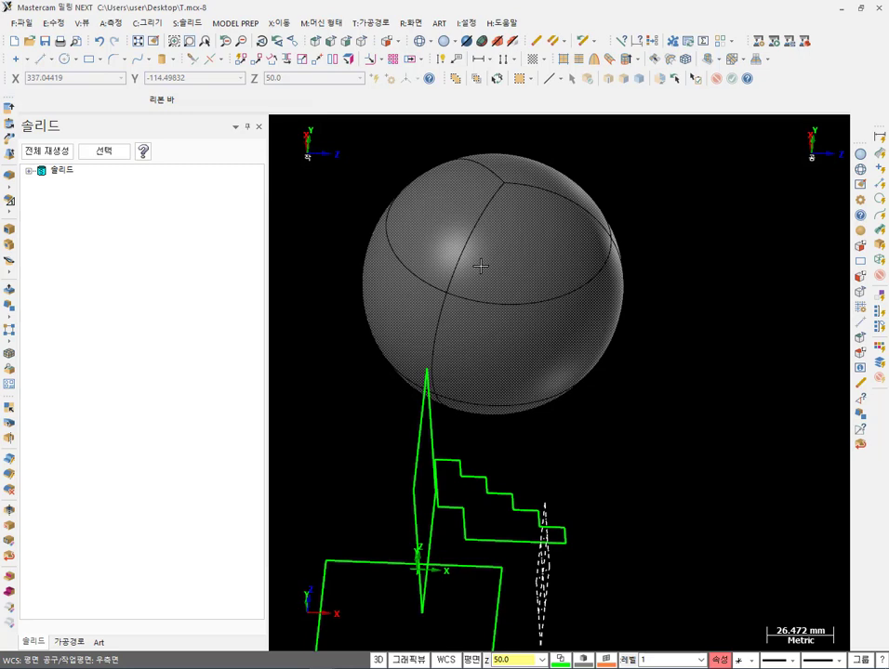
Set 원형의 커브 표시각도 to 60 on the 쉐이딩 page of 환경설정 and apply it to the current session only.
{"action": "left_click", "coordinate": [465, 23]}
{"action": "left_click", "coordinate": [482, 38]}
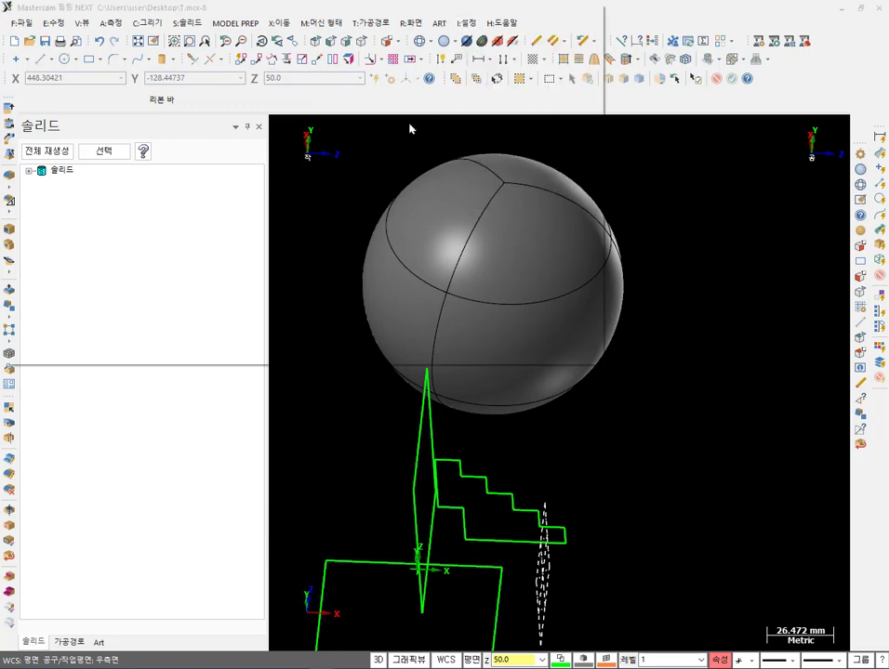
{"action": "left_click_drag", "start_coordinate": [348, 241], "coordinate": [139, 241]}
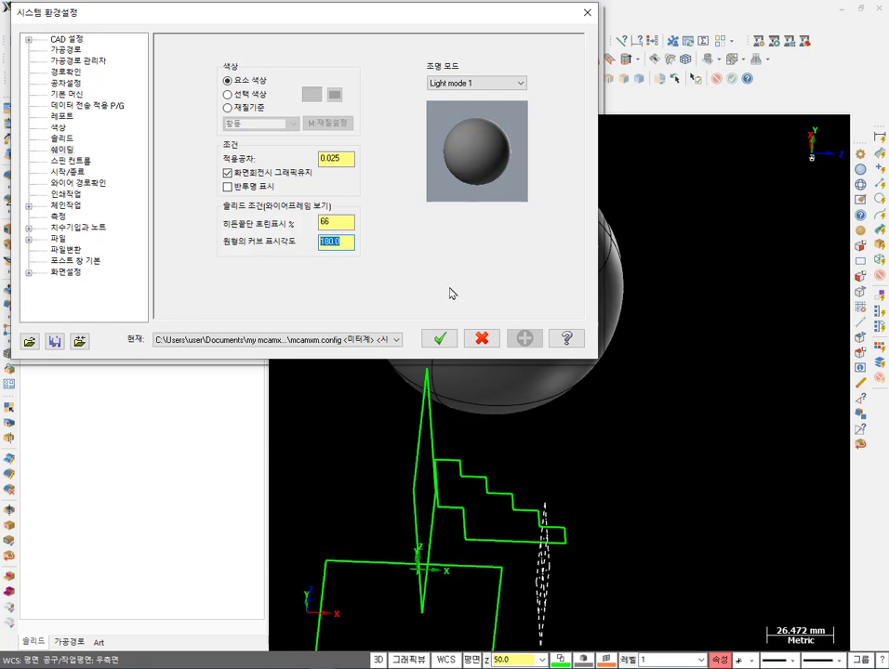
{"action": "type", "text": "8"}
{"action": "key", "text": "Tab"}
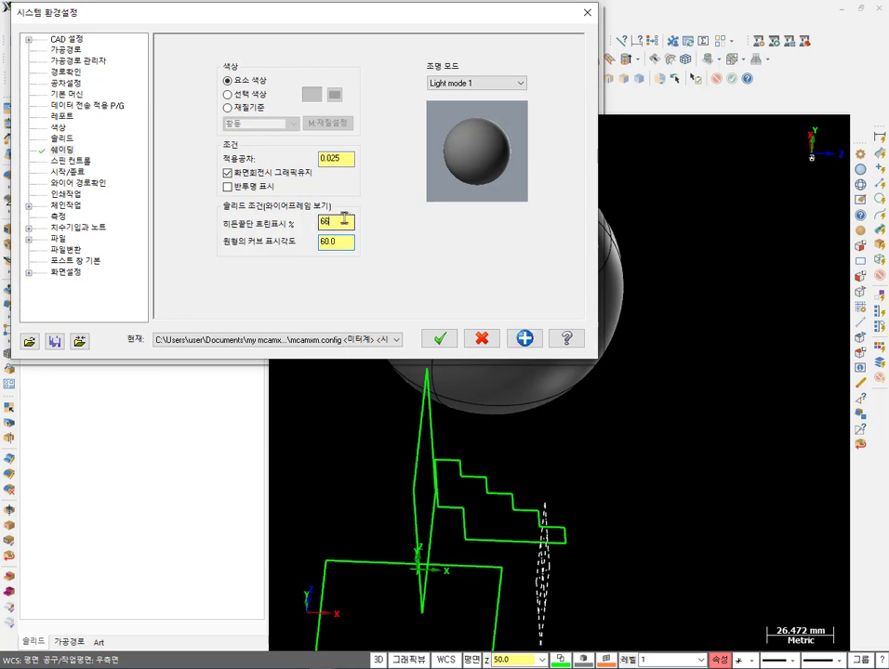
{"action": "left_click", "coordinate": [439, 340]}
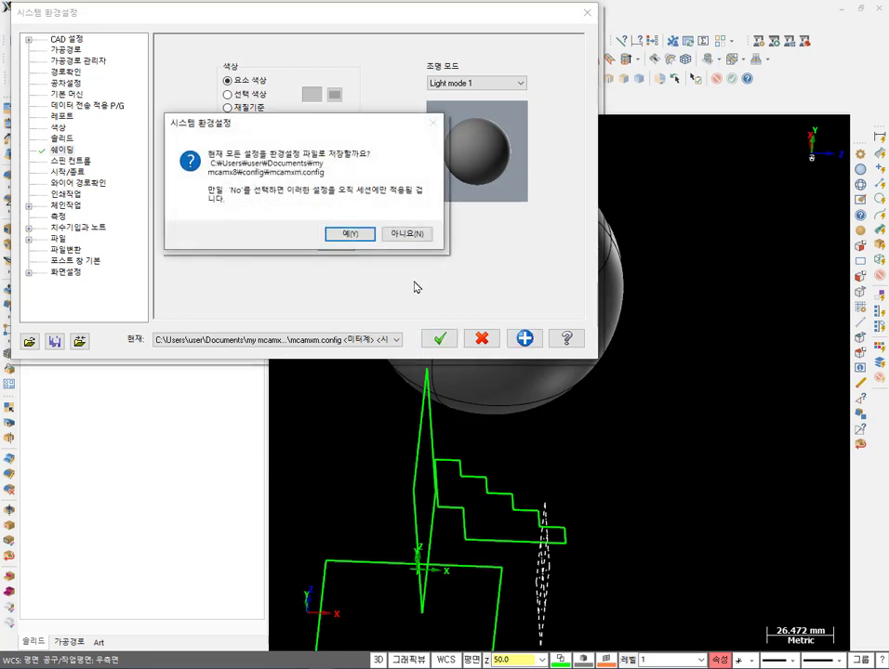
{"action": "left_click", "coordinate": [400, 233]}
Switch the sphere to wireframe display and examine its curves and auto-highlighting from another direction.
{"action": "middle_click_drag", "start_coordinate": [737, 484], "coordinate": [833, 435]}
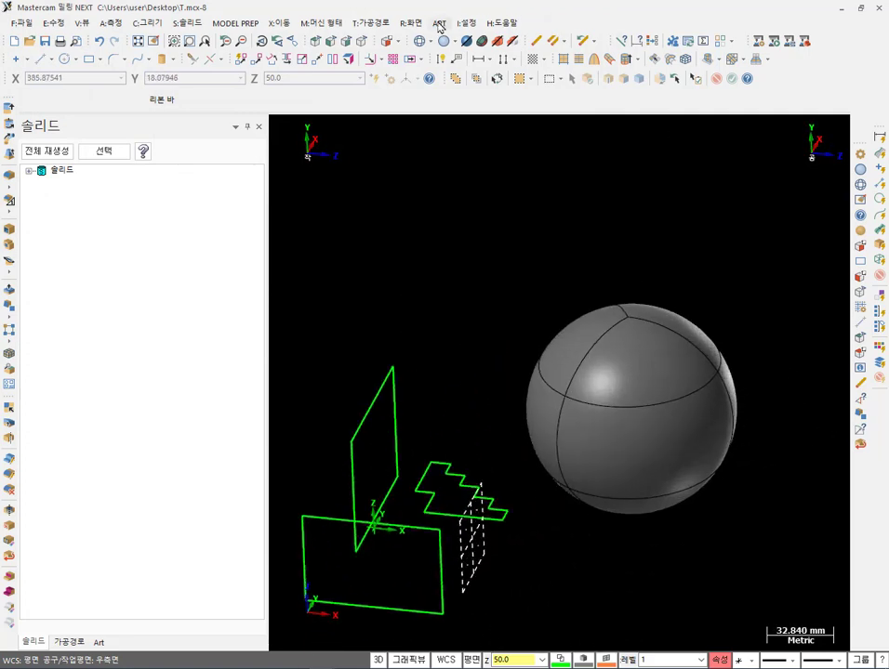
{"action": "left_click", "coordinate": [319, 38]}
{"action": "scroll", "coordinate": [683, 423], "scroll_direction": "up", "scroll_amount": 2}
{"action": "middle_click_drag", "start_coordinate": [683, 423], "coordinate": [622, 376]}
{"action": "scroll", "coordinate": [573, 333], "scroll_direction": "down", "scroll_amount": 2}
{"action": "scroll", "coordinate": [696, 431], "scroll_direction": "up", "scroll_amount": 3}
{"action": "scroll", "coordinate": [695, 431], "scroll_direction": "up", "scroll_amount": 1}
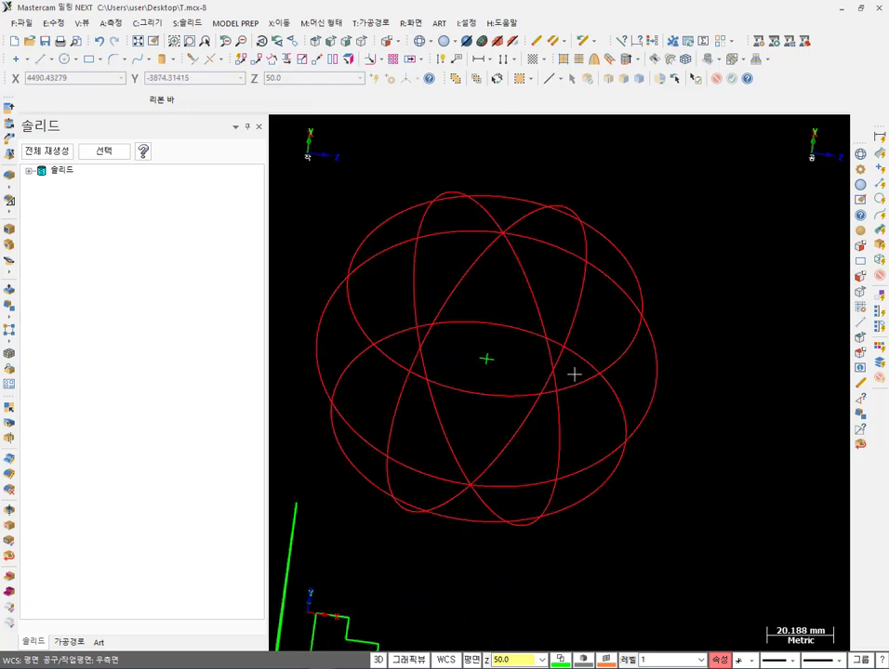
{"action": "left_click", "coordinate": [573, 373]}
{"action": "left_click", "coordinate": [581, 383]}
Set the Auto-highlight 색상 to yellow (14) in 환경설정 and save it to the configuration file.
{"action": "left_click", "coordinate": [468, 22]}
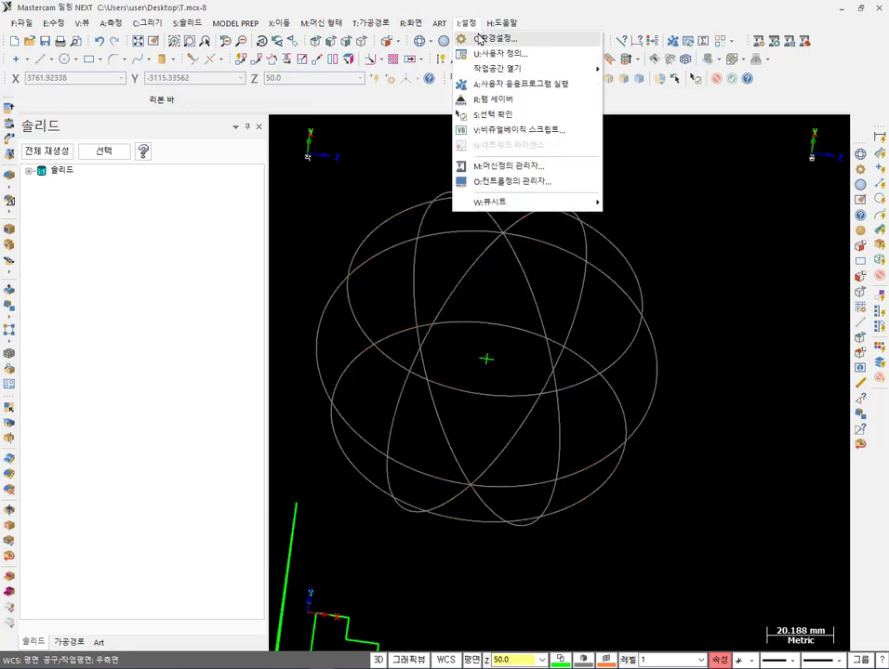
{"action": "left_click", "coordinate": [474, 35]}
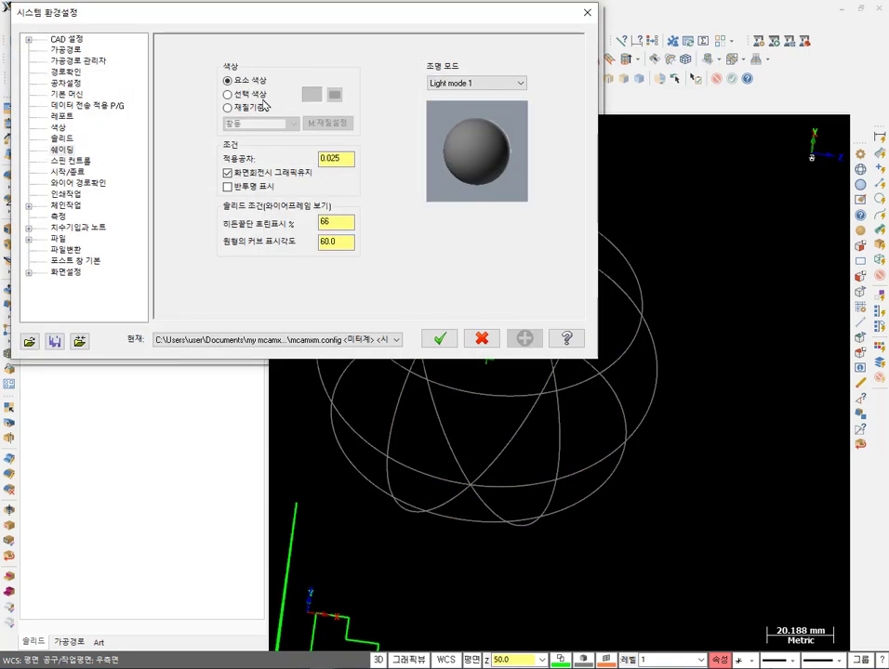
{"action": "left_click", "coordinate": [58, 127]}
{"action": "left_click", "coordinate": [223, 70]}
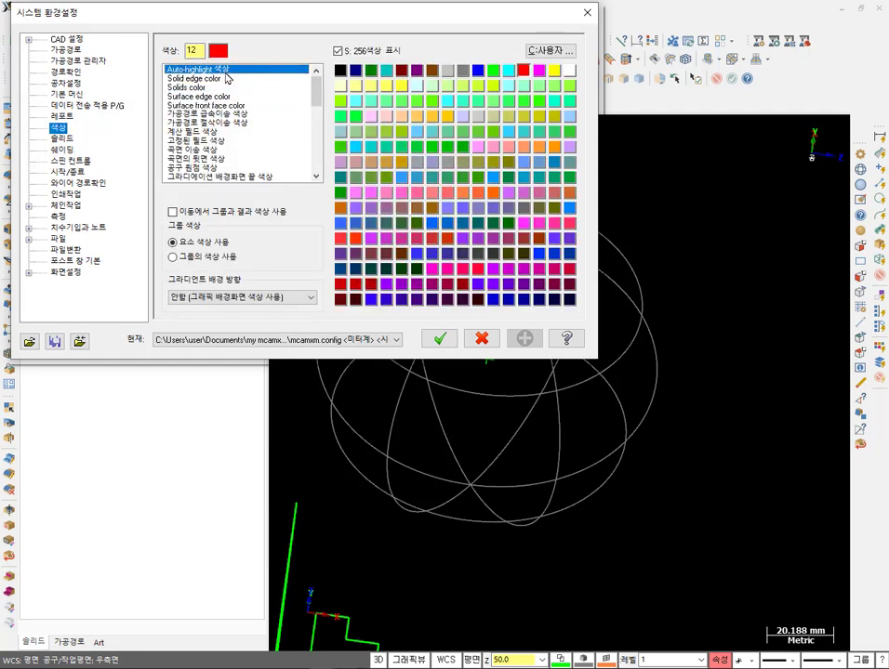
{"action": "left_click", "coordinate": [554, 71]}
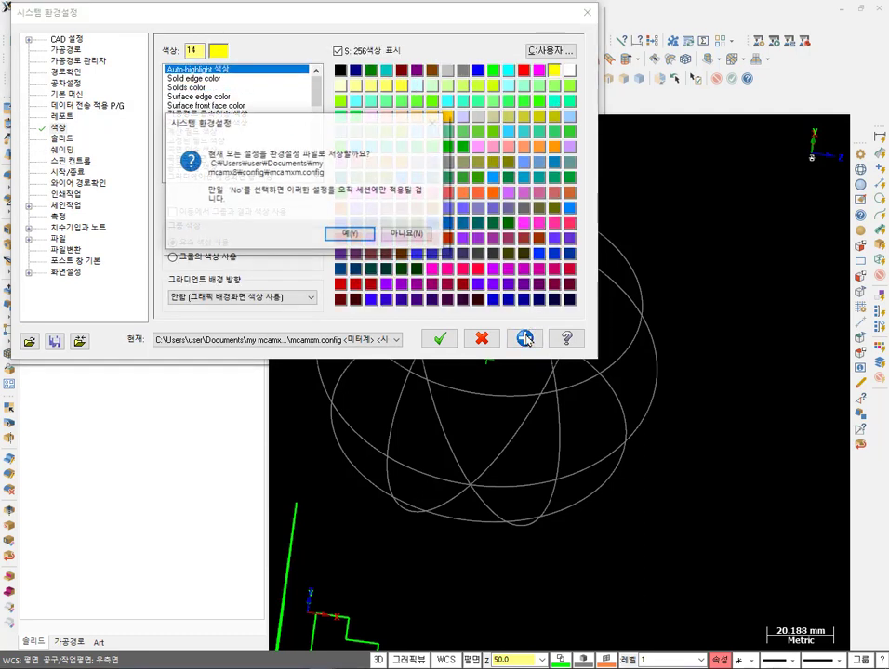
{"action": "left_click", "coordinate": [342, 223]}
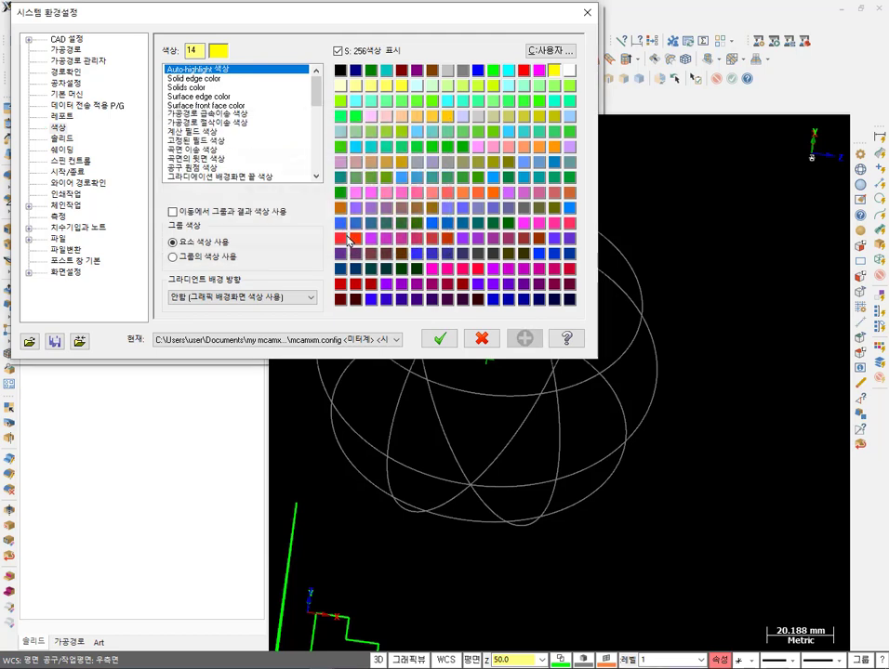
{"action": "left_click", "coordinate": [440, 339]}
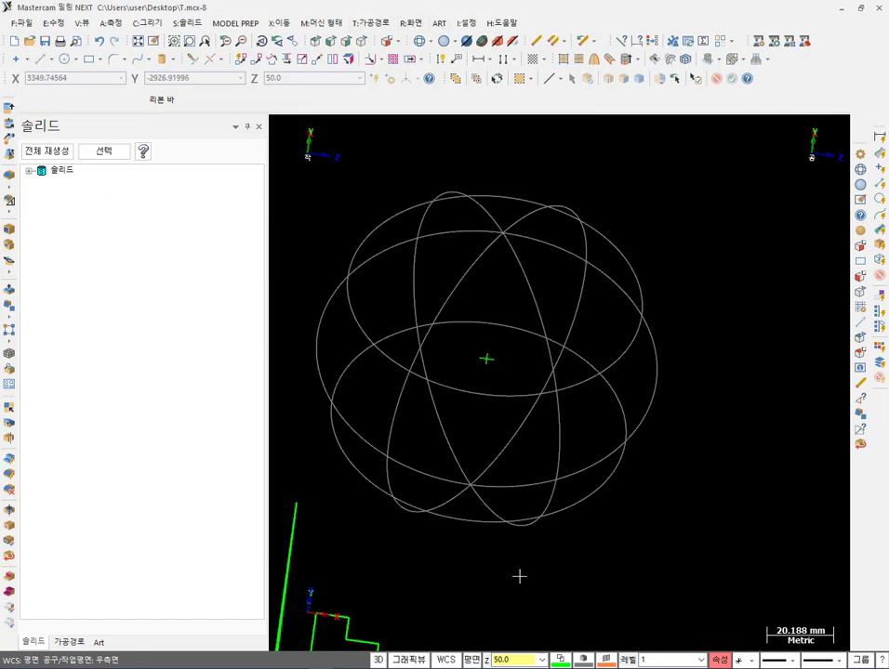
Switch to the 마캠x 2d 교제.pdf manual and read from the 색상 section through to the 체인작업 section.
{"action": "left_click", "coordinate": [476, 666]}
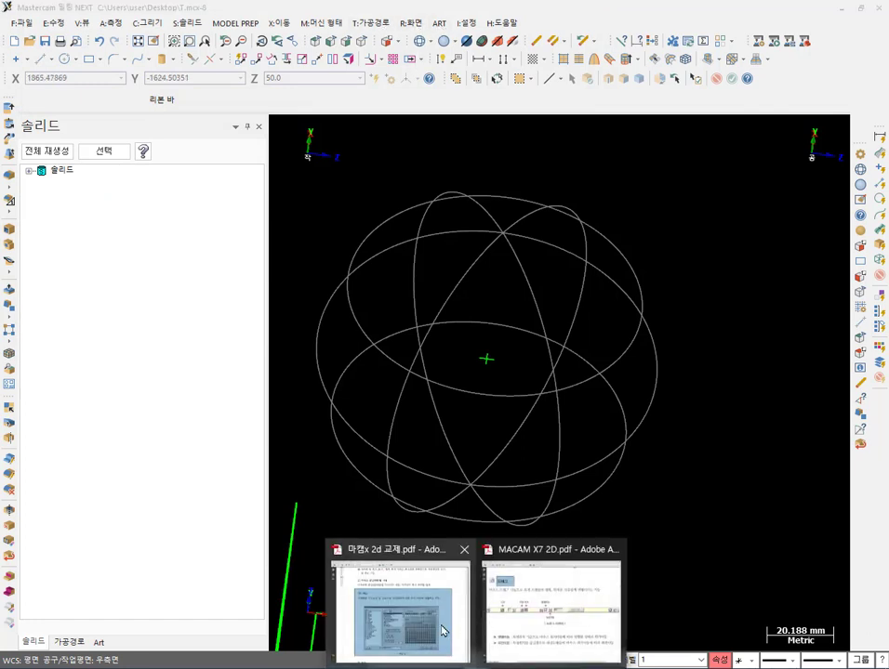
{"action": "left_click", "coordinate": [442, 631]}
{"action": "scroll", "coordinate": [325, 283], "scroll_direction": "down", "scroll_amount": 5}
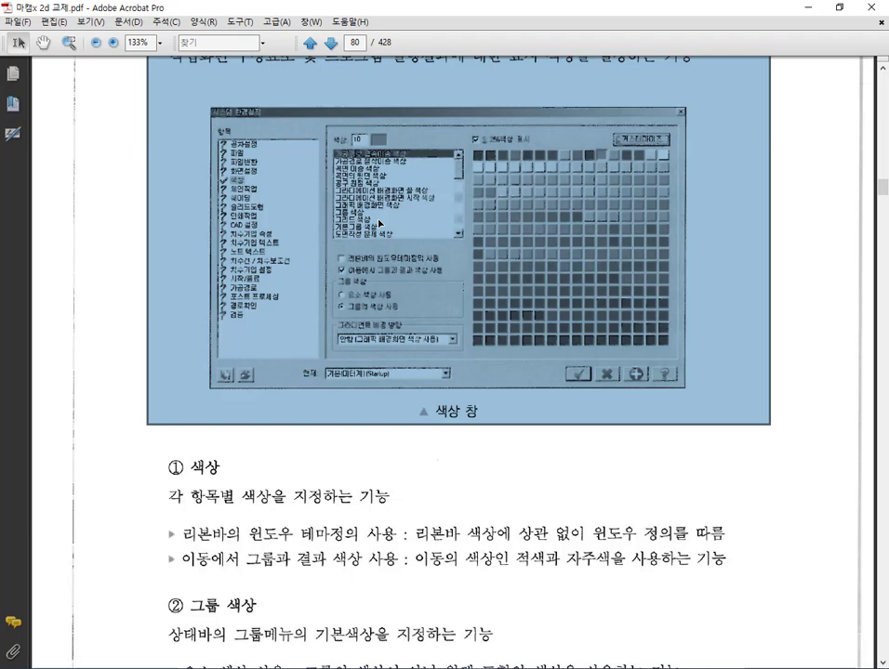
{"action": "scroll", "coordinate": [399, 217], "scroll_direction": "down", "scroll_amount": 2}
{"action": "scroll", "coordinate": [402, 225], "scroll_direction": "down", "scroll_amount": 11}
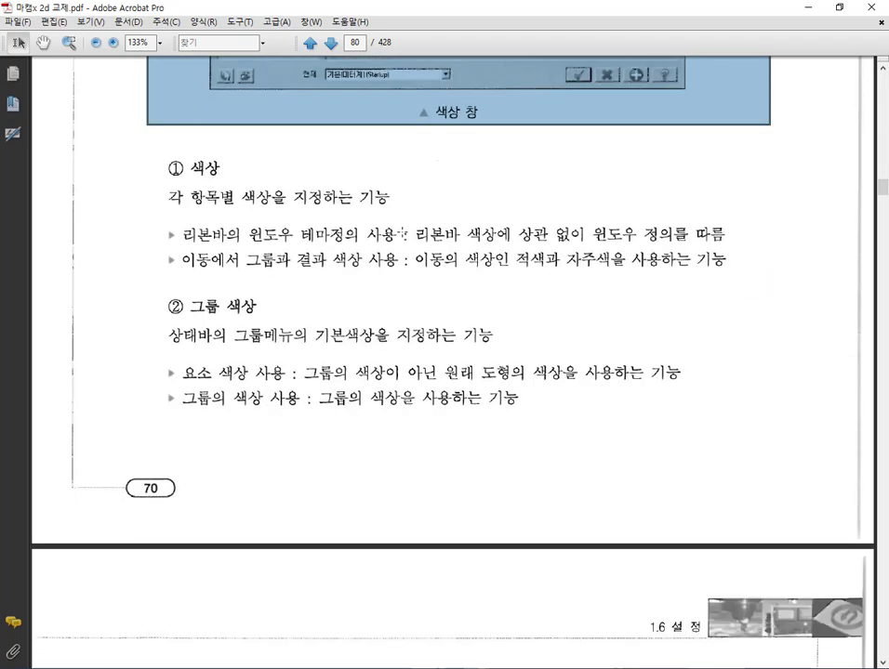
{"action": "scroll", "coordinate": [409, 278], "scroll_direction": "down", "scroll_amount": 5}
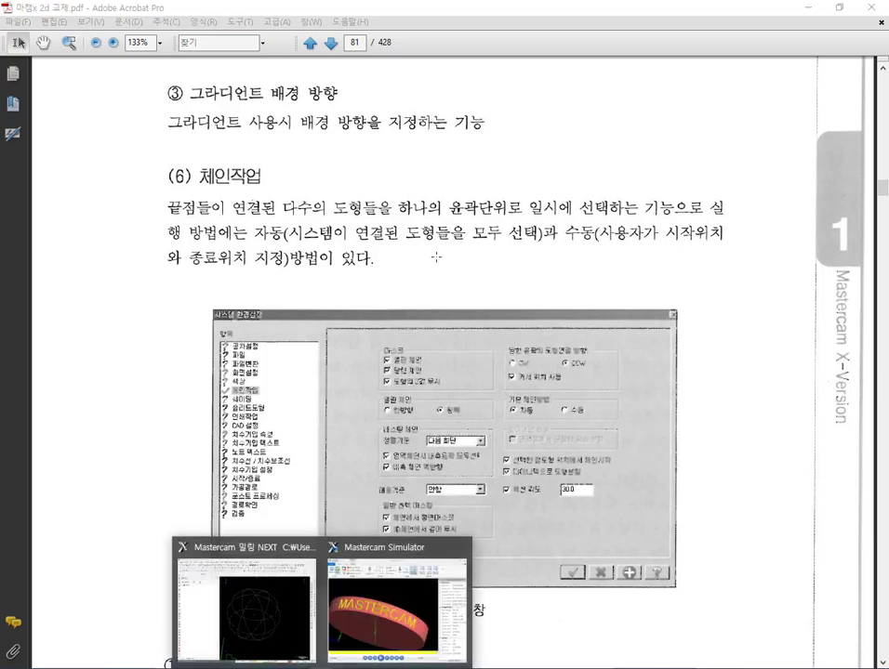
Return to Mastercam and view the 체인작업 page of 환경설정.
{"action": "left_click", "coordinate": [304, 620]}
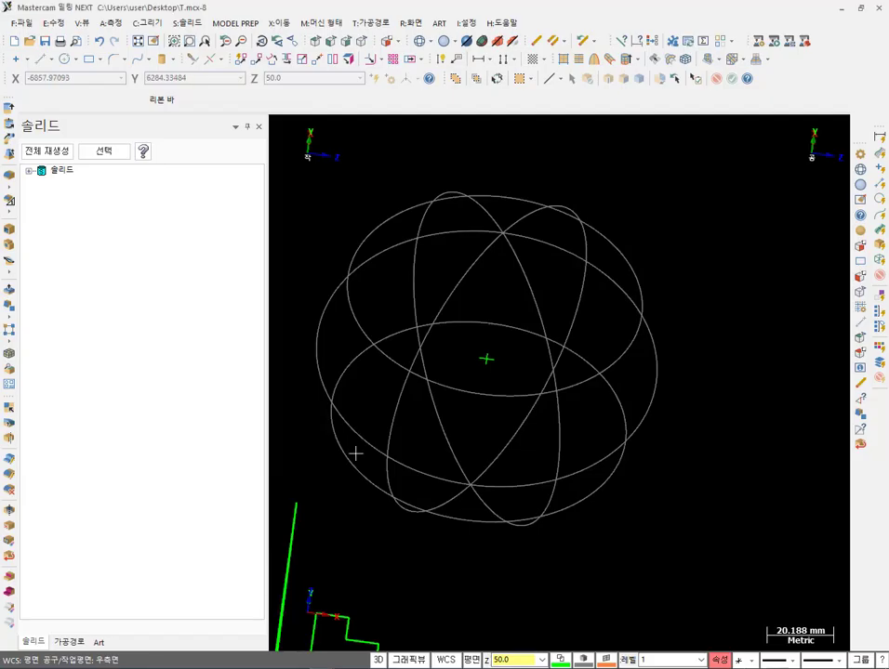
{"action": "left_click", "coordinate": [468, 23]}
{"action": "left_click", "coordinate": [493, 37]}
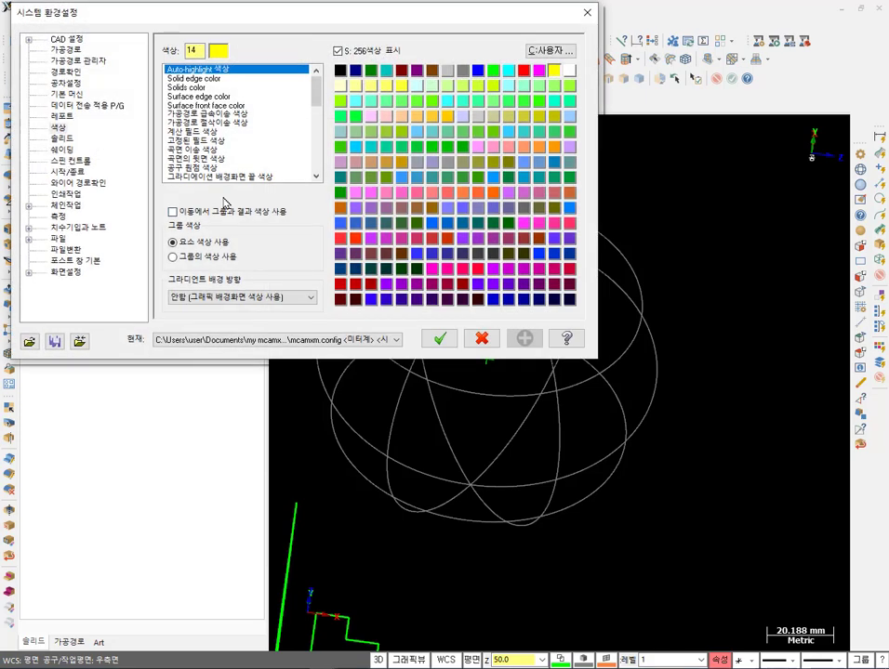
{"action": "left_click", "coordinate": [61, 214]}
{"action": "left_click", "coordinate": [66, 207]}
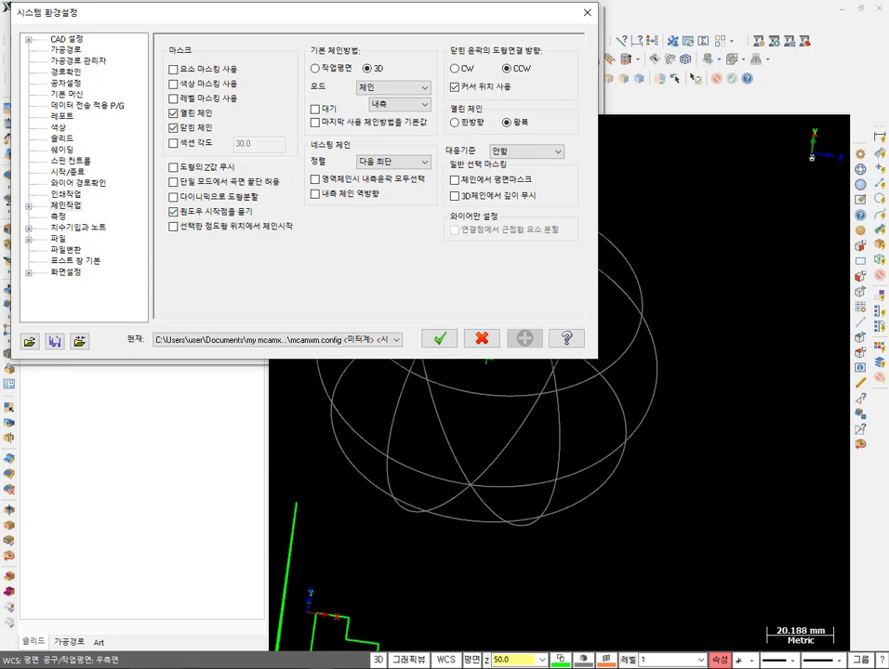
Circle the 윈도우 시작점을 묻기 option with the on-screen pen, close the annotation, and leave 환경설정 without changes.
{"action": "left_click_drag", "start_coordinate": [265, 197], "coordinate": [250, 250]}
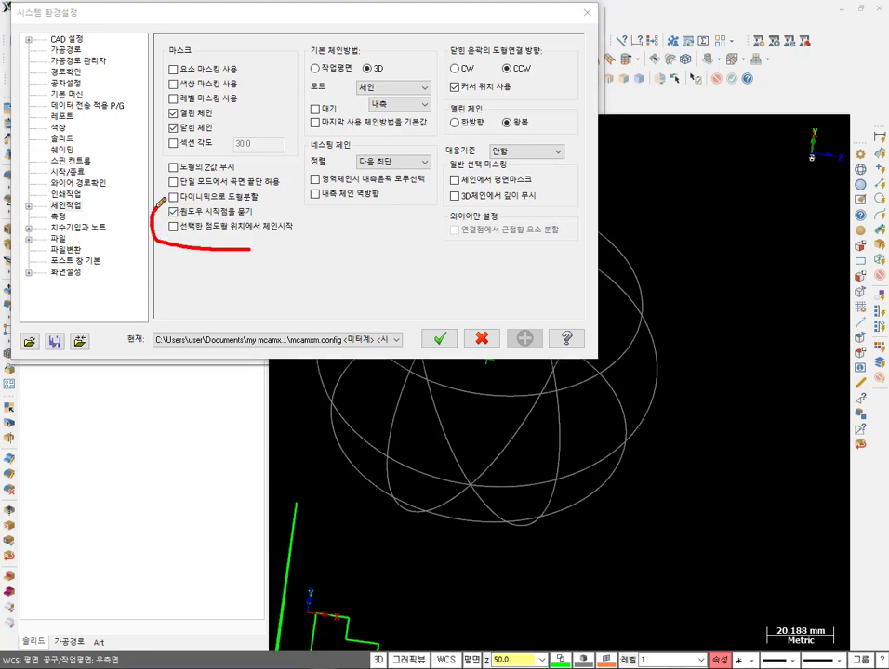
{"action": "mouse_move", "coordinate": [269, 196]}
{"action": "left_mouse_down"}
{"action": "mouse_move", "coordinate": [285, 221]}
{"action": "mouse_move", "coordinate": [253, 245]}
{"action": "left_mouse_up"}
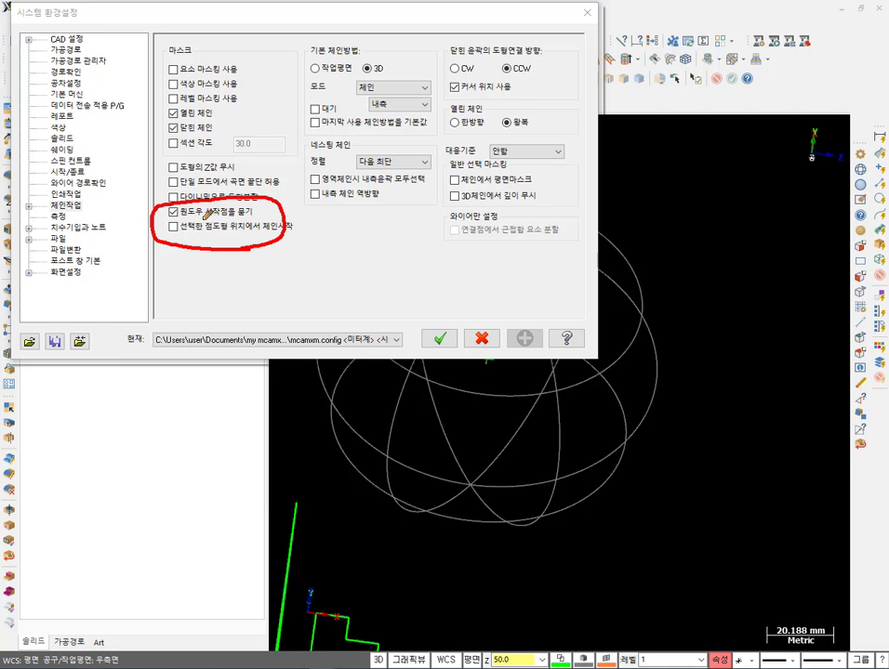
{"action": "left_click_drag", "start_coordinate": [153, 213], "coordinate": [65, 216]}
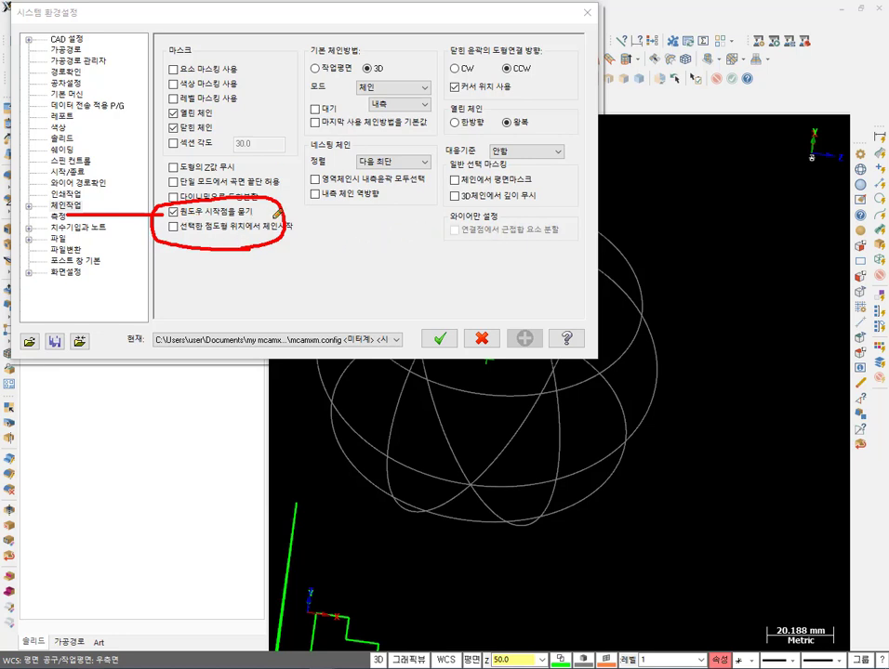
{"action": "right_click", "coordinate": [384, 235]}
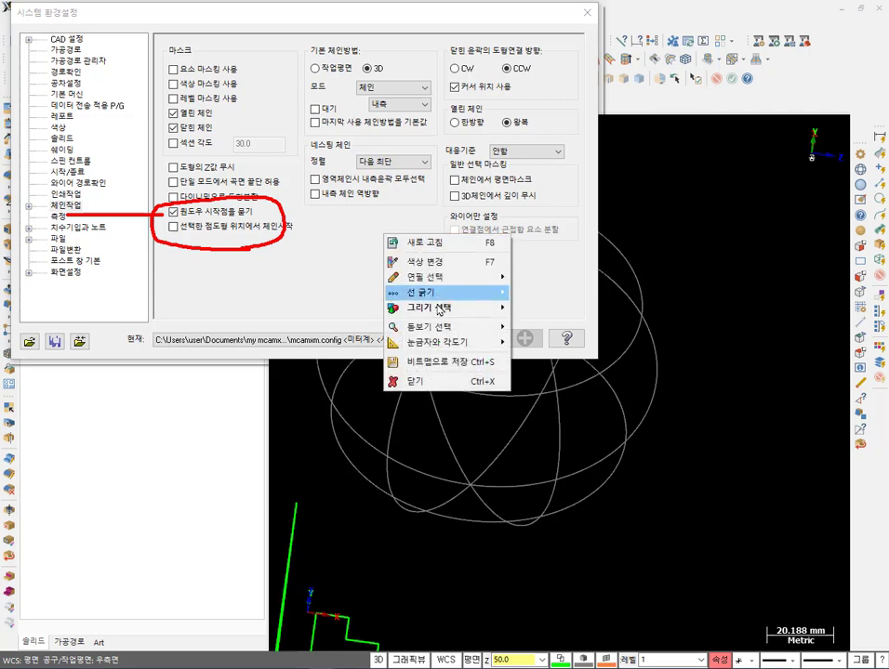
{"action": "left_click", "coordinate": [430, 382]}
{"action": "left_click", "coordinate": [483, 338]}
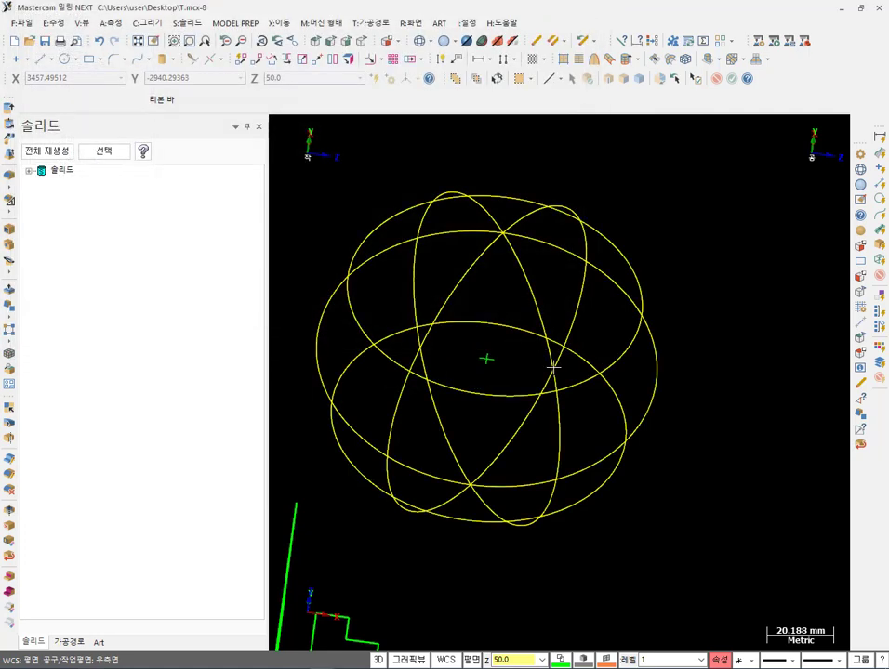
In the 평면 view, start a 윤곽 toolpath and window-chain all the green profiles, with the start point at the stepped profile's top edge.
{"action": "scroll", "coordinate": [553, 368], "scroll_direction": "down", "scroll_amount": 5}
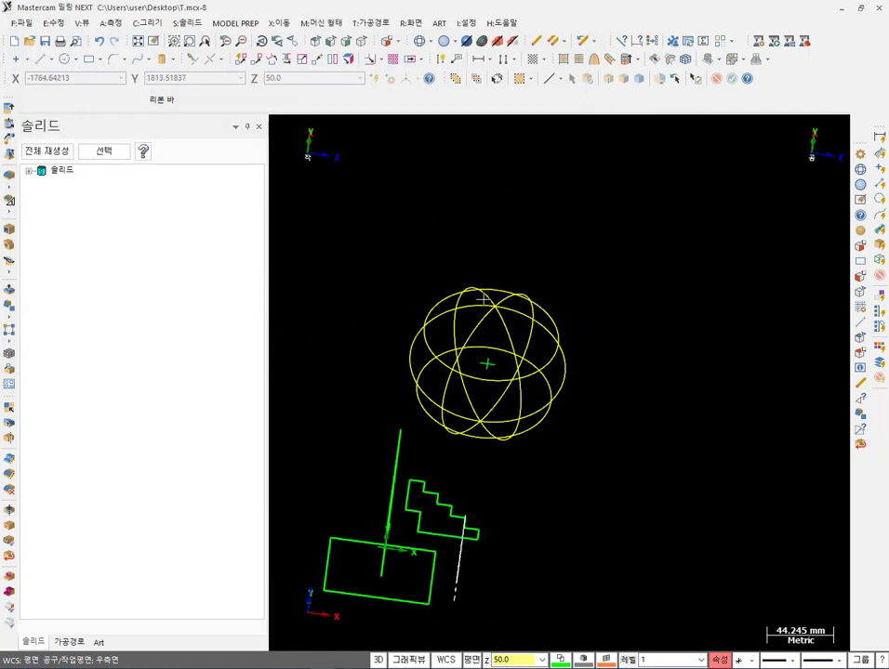
{"action": "left_click", "coordinate": [316, 42]}
{"action": "scroll", "coordinate": [571, 359], "scroll_direction": "up", "scroll_amount": 4}
{"action": "scroll", "coordinate": [444, 168], "scroll_direction": "down", "scroll_amount": 1}
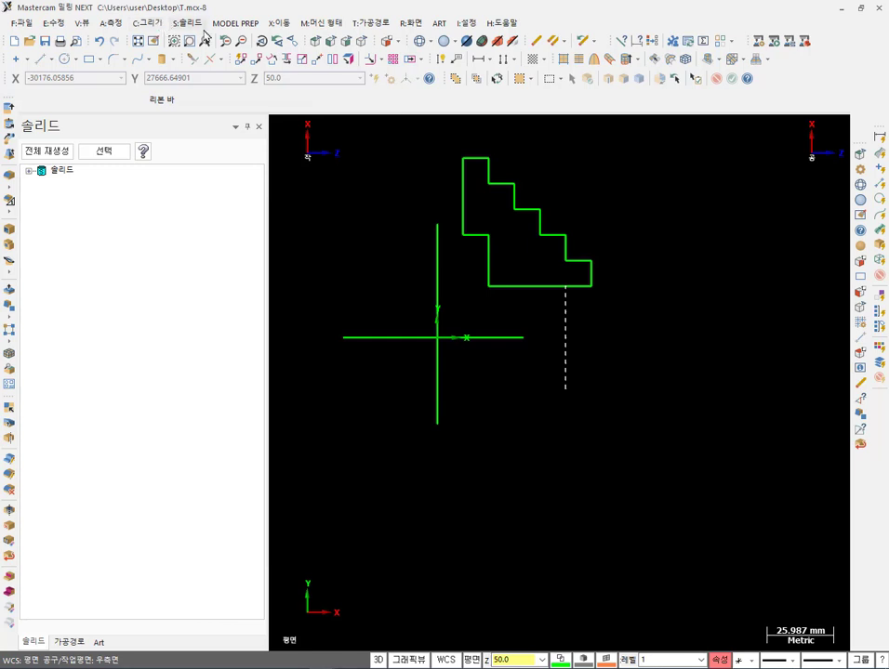
{"action": "left_click", "coordinate": [370, 24]}
{"action": "left_click", "coordinate": [384, 40]}
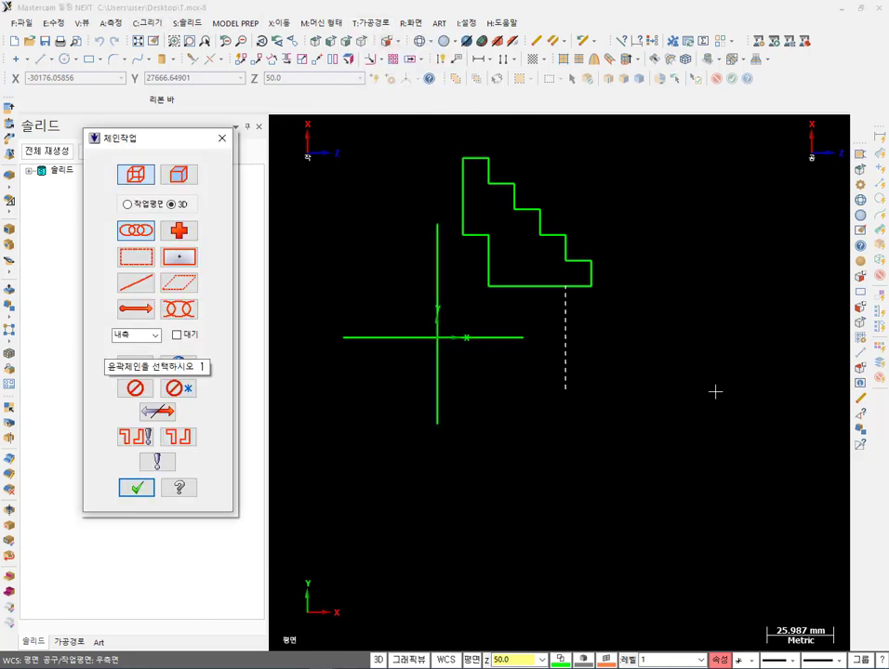
{"action": "left_click", "coordinate": [142, 258]}
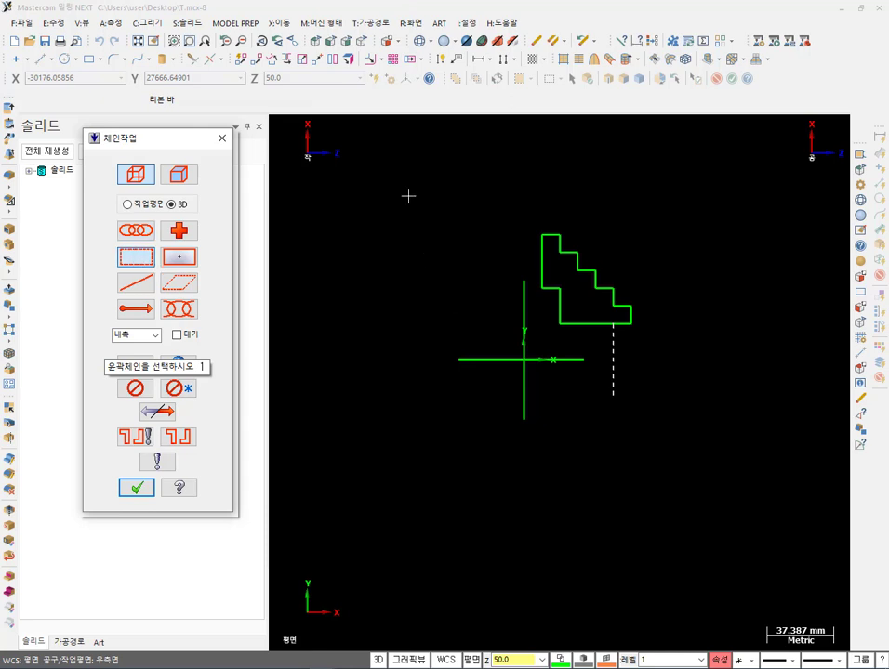
{"action": "left_click_drag", "start_coordinate": [406, 186], "coordinate": [751, 516]}
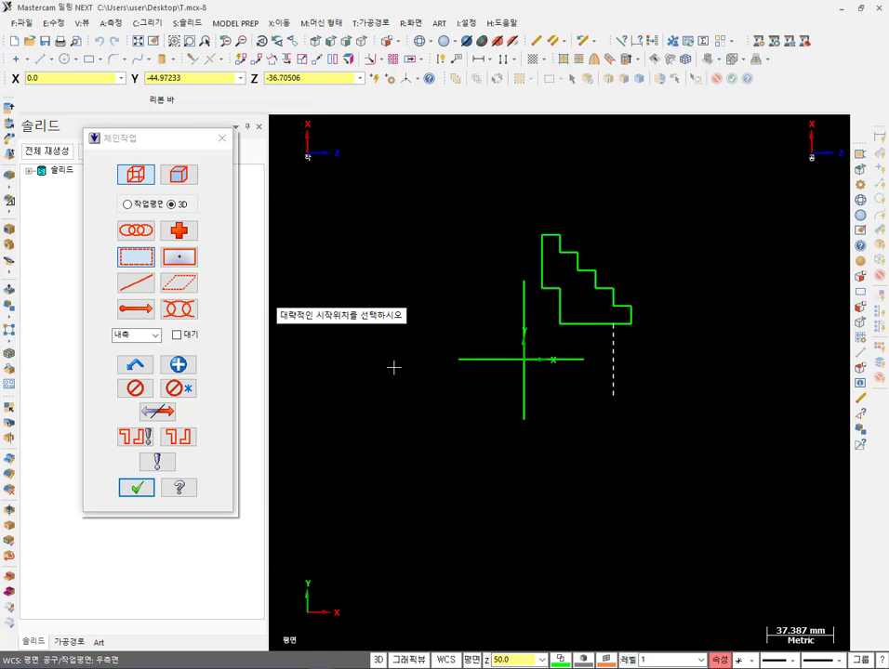
{"action": "left_click", "coordinate": [548, 238]}
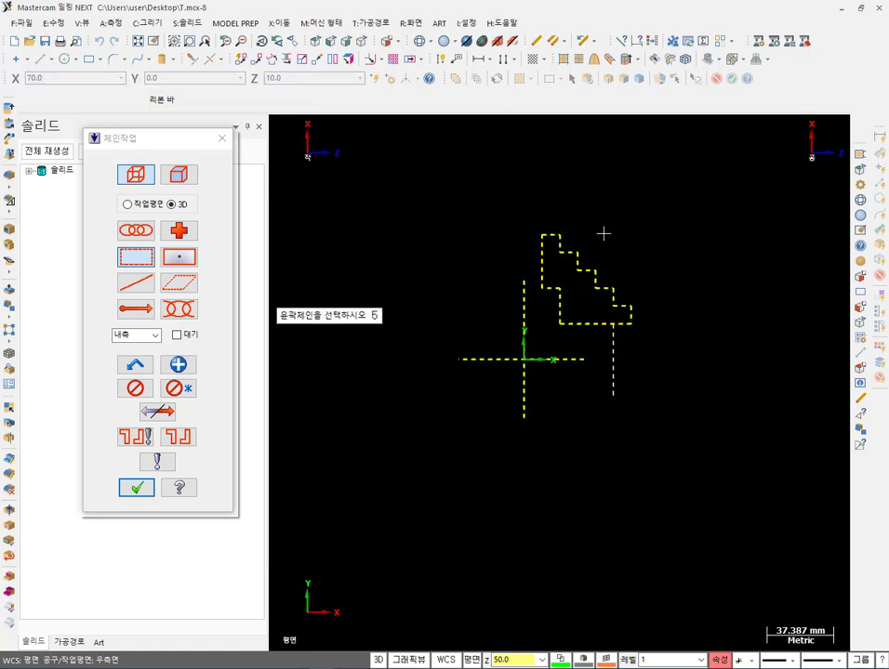
Accept the window-selected chains and generate the 윤곽 toolpath with its default parameters.
{"action": "scroll", "coordinate": [519, 290], "scroll_direction": "up", "scroll_amount": 2}
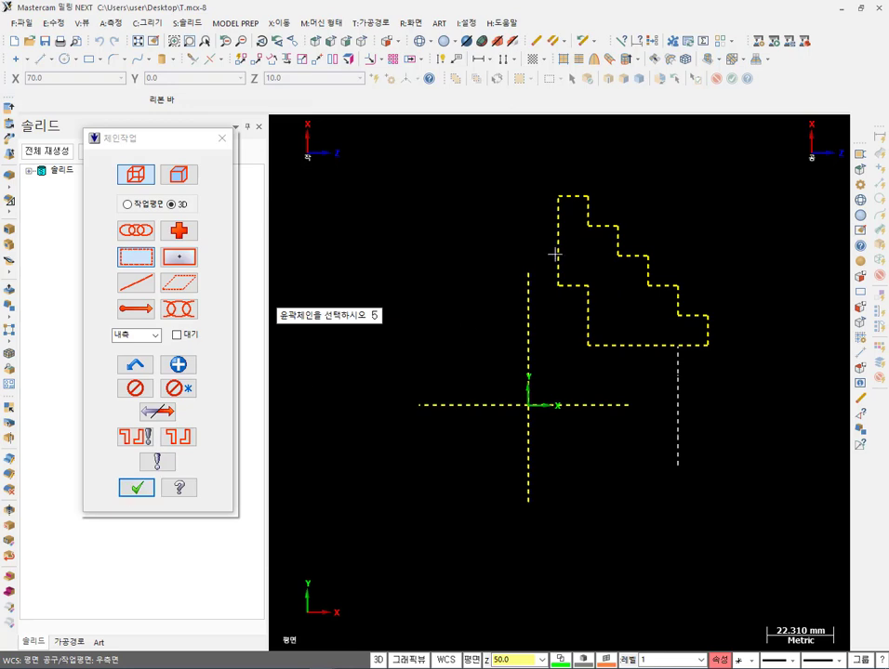
{"action": "left_click", "coordinate": [137, 487]}
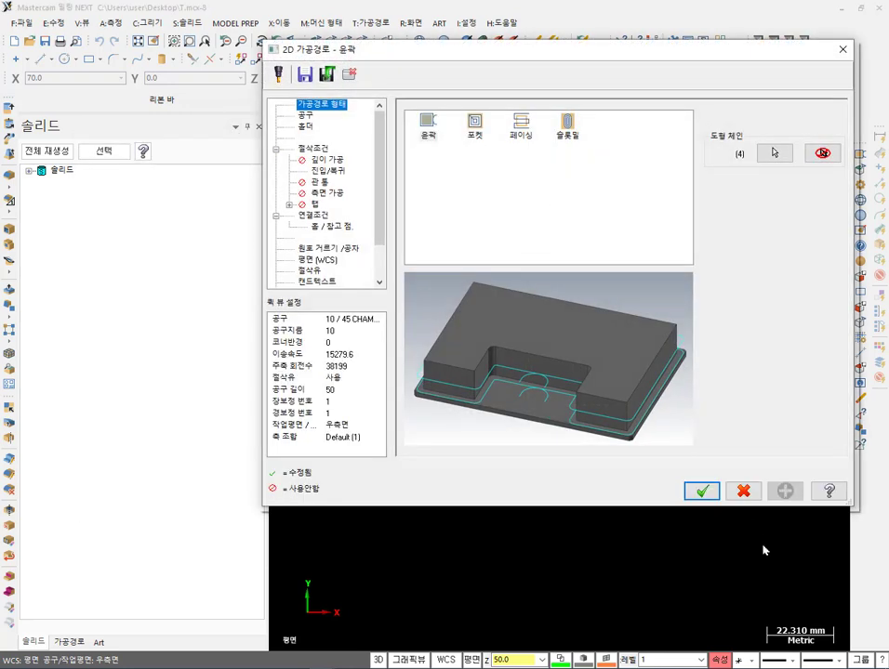
{"action": "left_click", "coordinate": [703, 485]}
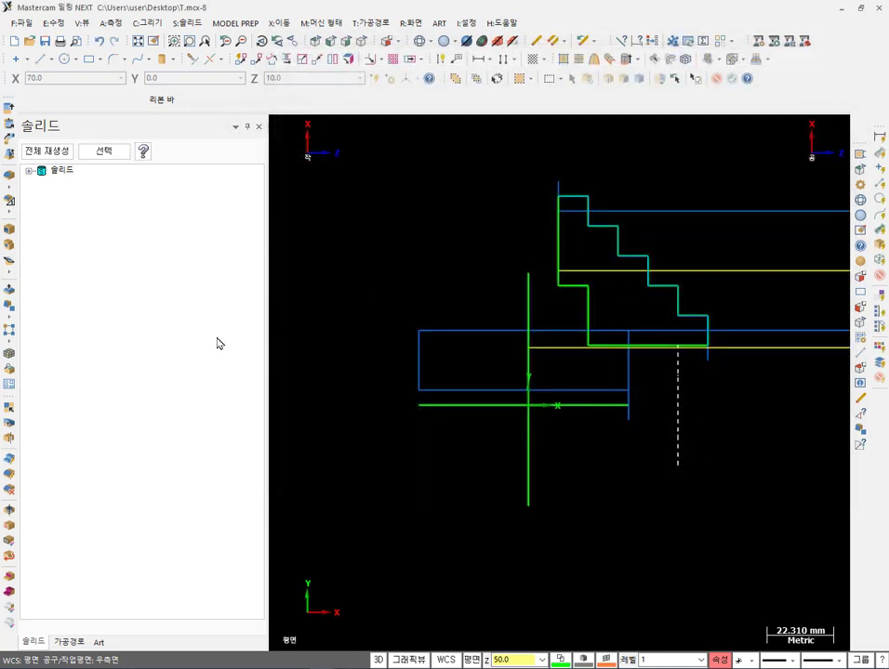
{"action": "scroll", "coordinate": [359, 346], "scroll_direction": "down", "scroll_amount": 2}
{"action": "scroll", "coordinate": [359, 346], "scroll_direction": "down", "scroll_amount": 1}
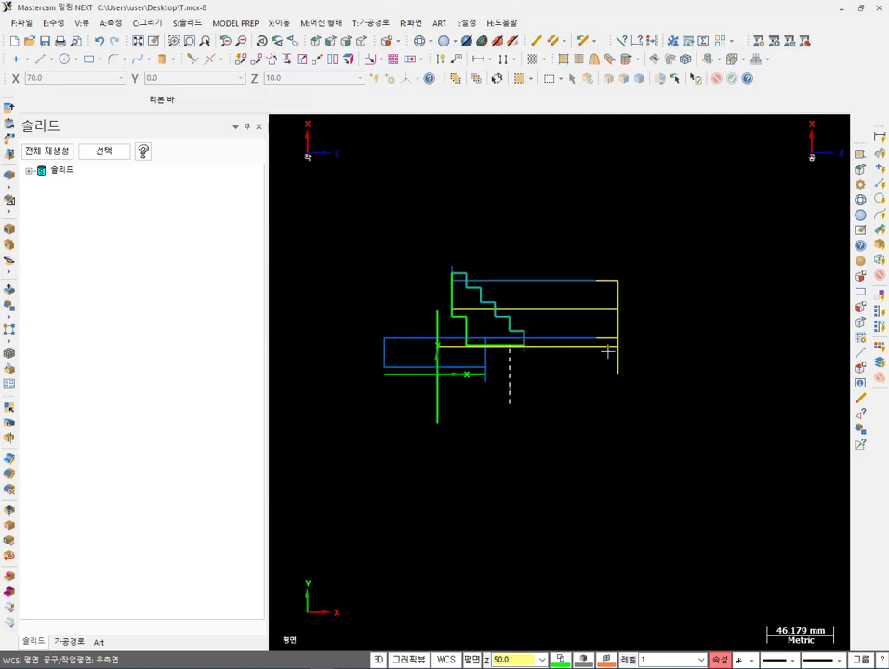
Switch to the isometric graphics view and set the tool and construction plane to 평면.
{"action": "left_click", "coordinate": [362, 43]}
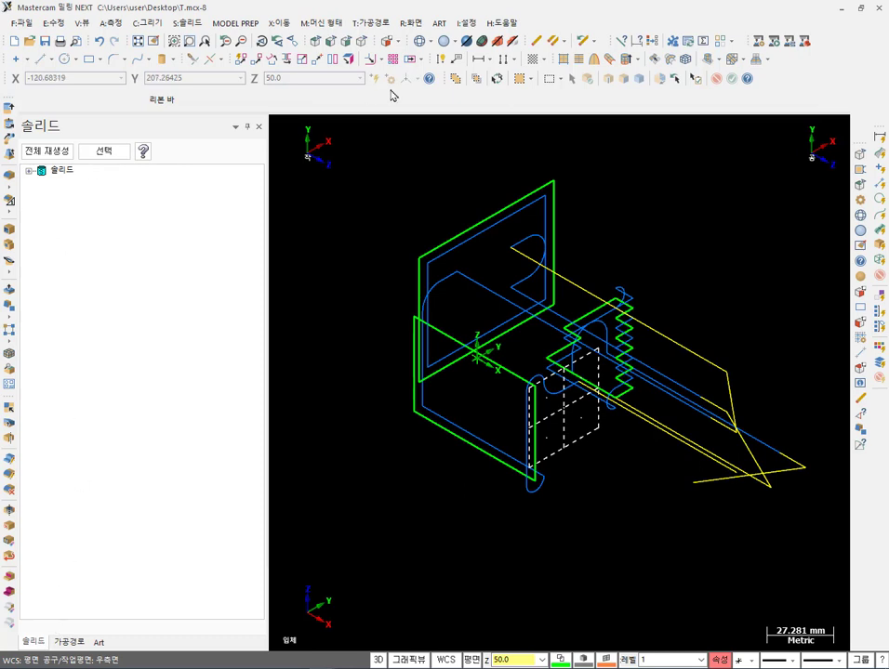
{"action": "left_click", "coordinate": [396, 43]}
{"action": "left_click", "coordinate": [420, 56]}
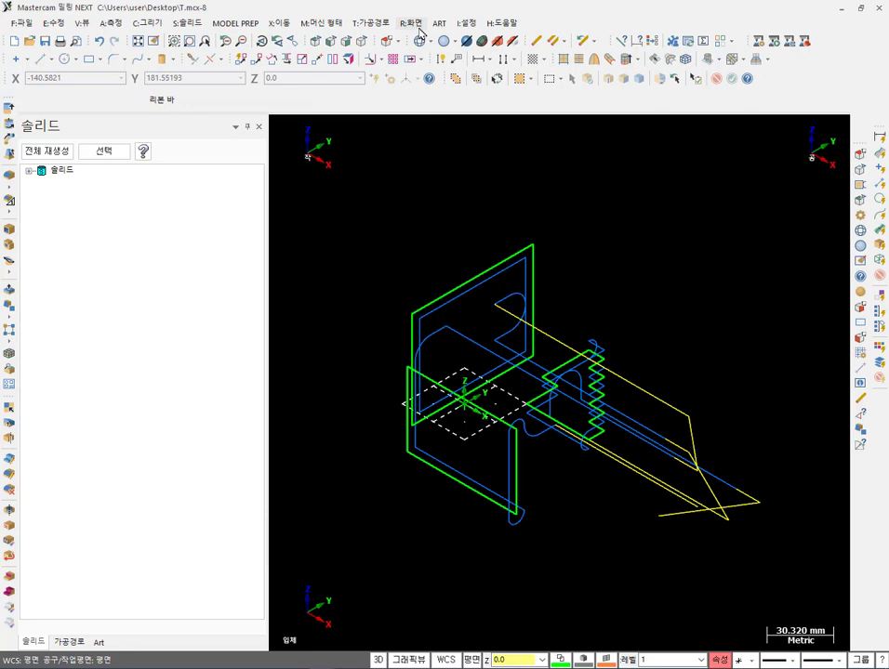
Switch to the 마캠x 2d 교제.pdf manual and read from the 체인작업 section through the 쉐이딩 section.
{"action": "mouse_move", "coordinate": [482, 664]}
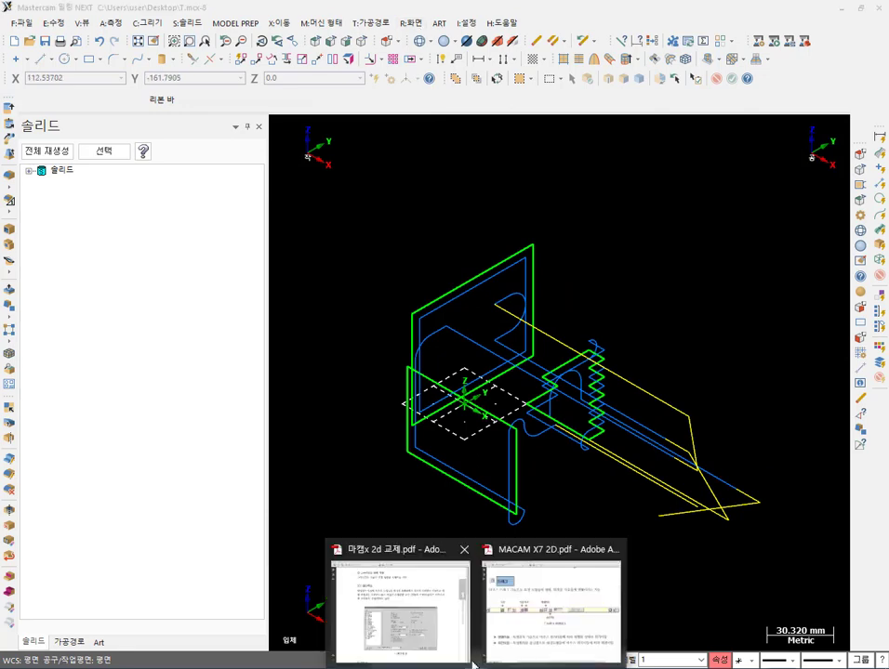
{"action": "left_click", "coordinate": [464, 588]}
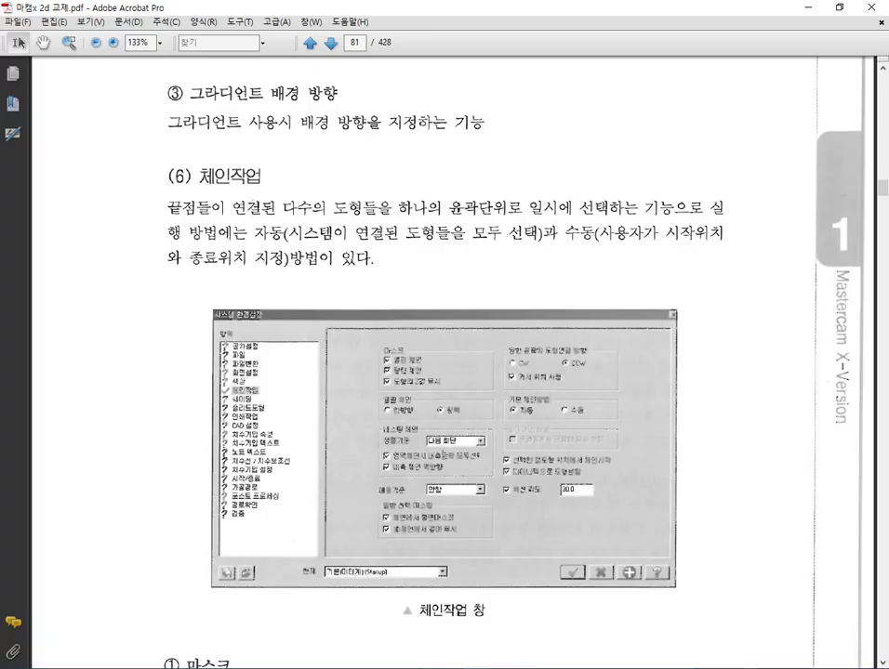
{"action": "scroll", "coordinate": [444, 453], "scroll_direction": "down", "scroll_amount": 10}
{"action": "scroll", "coordinate": [443, 453], "scroll_direction": "down", "scroll_amount": 11}
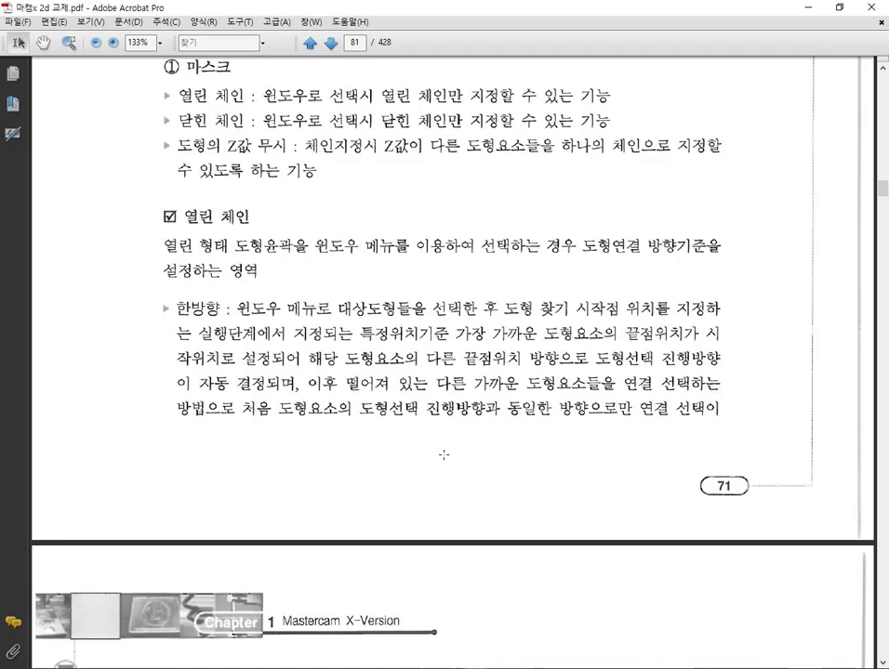
{"action": "scroll", "coordinate": [443, 454], "scroll_direction": "down", "scroll_amount": 11}
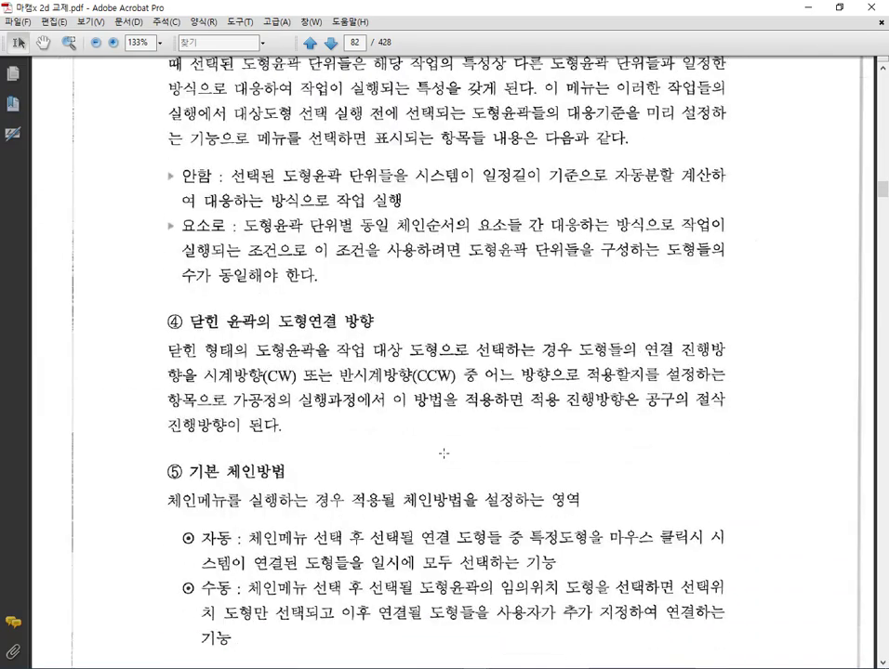
{"action": "scroll", "coordinate": [443, 454], "scroll_direction": "down", "scroll_amount": 20}
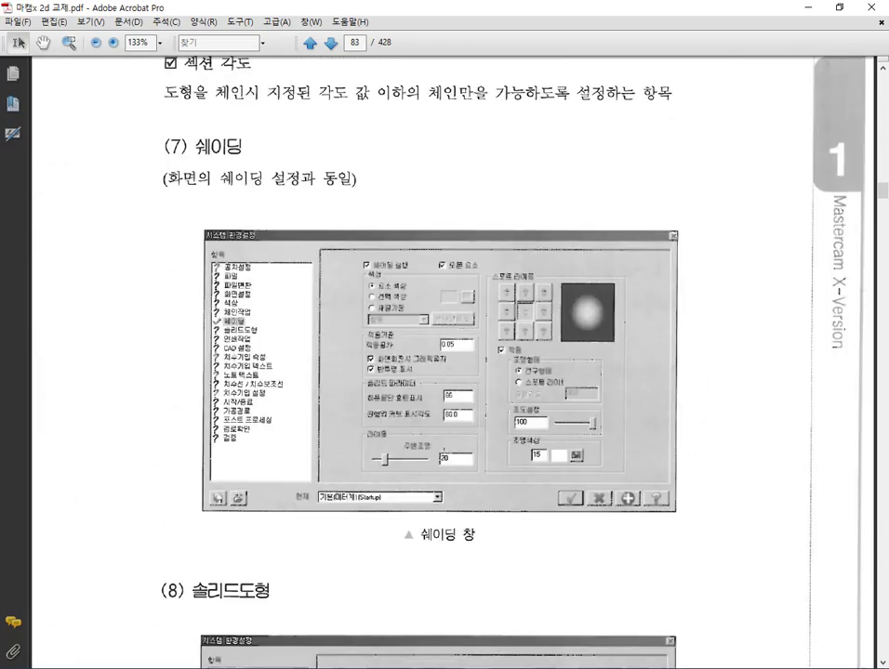
{"action": "left_click_drag", "start_coordinate": [146, 127], "coordinate": [714, 538]}
{"action": "scroll", "coordinate": [652, 470], "scroll_direction": "down", "scroll_amount": 3}
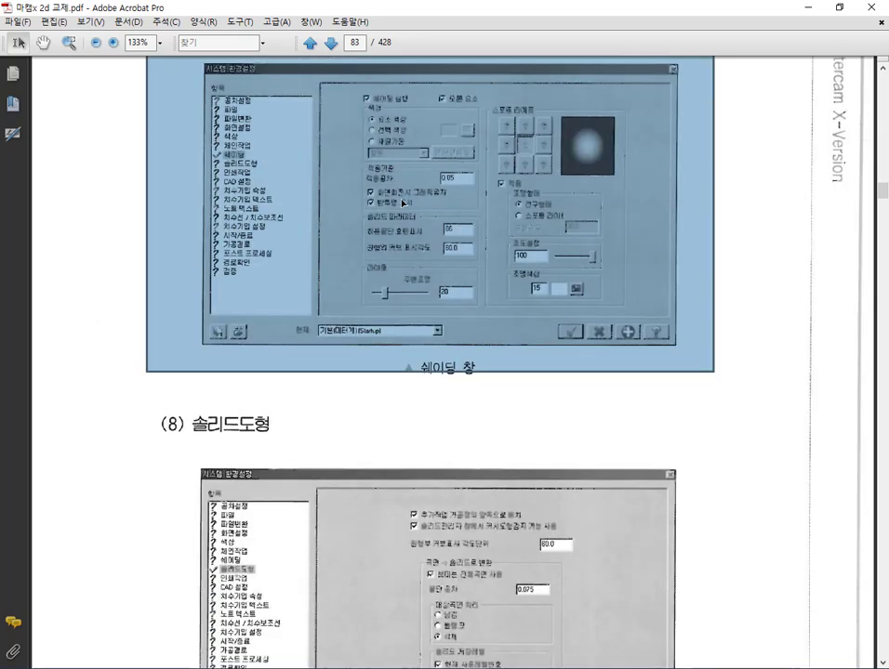
{"action": "scroll", "coordinate": [325, 298], "scroll_direction": "down", "scroll_amount": 4}
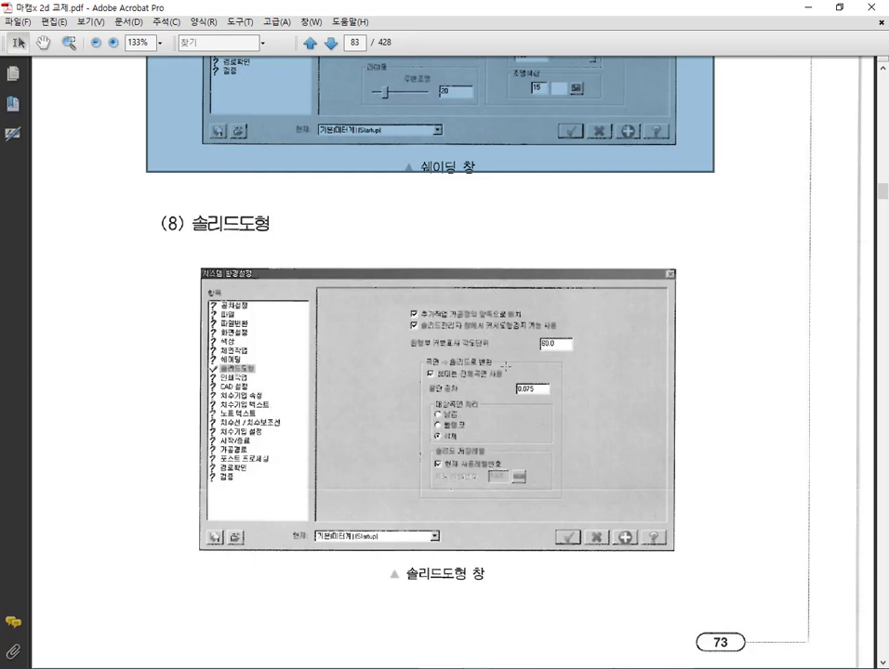
Read the manual's 솔리드도형 and 인쇄작업 sections and continue to the CAD 설정 page.
{"action": "scroll", "coordinate": [282, 324], "scroll_direction": "down", "scroll_amount": 3}
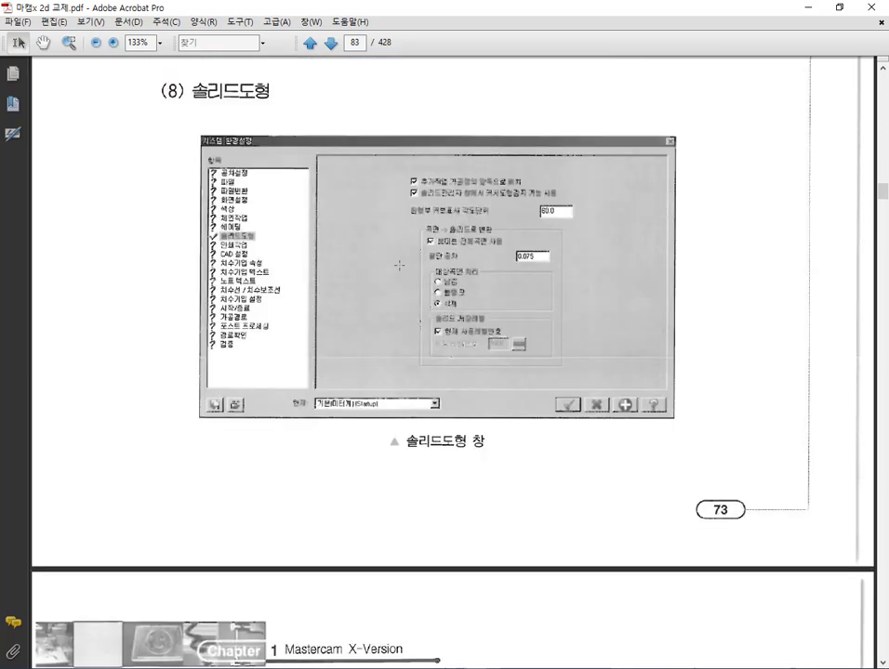
{"action": "scroll", "coordinate": [399, 265], "scroll_direction": "down", "scroll_amount": 18}
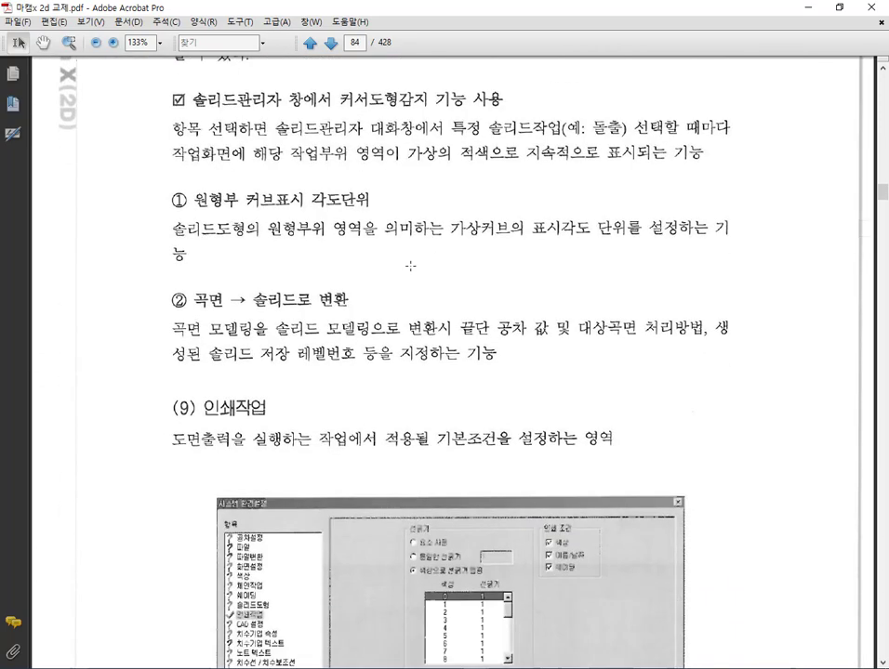
{"action": "scroll", "coordinate": [476, 253], "scroll_direction": "down", "scroll_amount": 3}
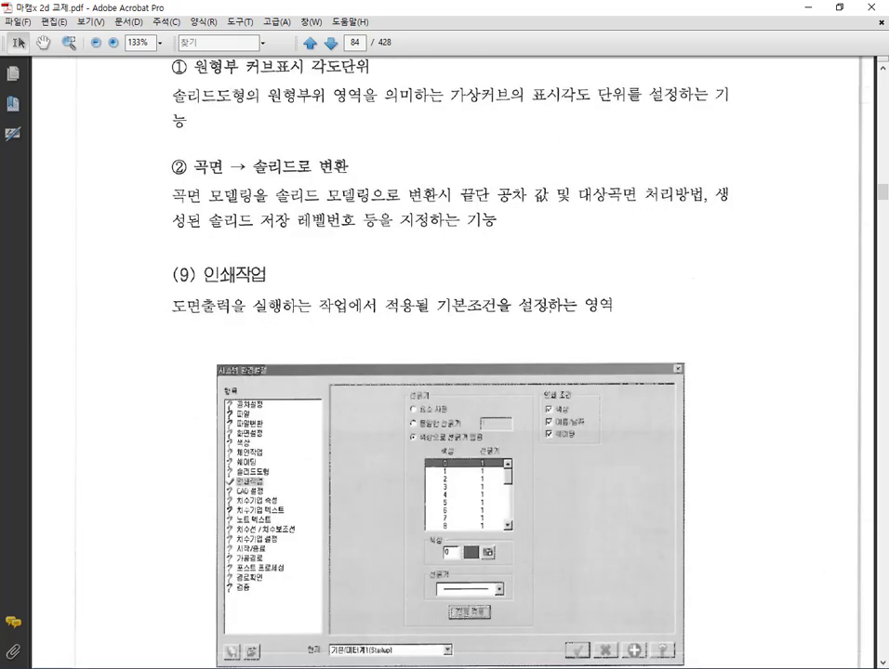
{"action": "scroll", "coordinate": [586, 314], "scroll_direction": "down", "scroll_amount": 2}
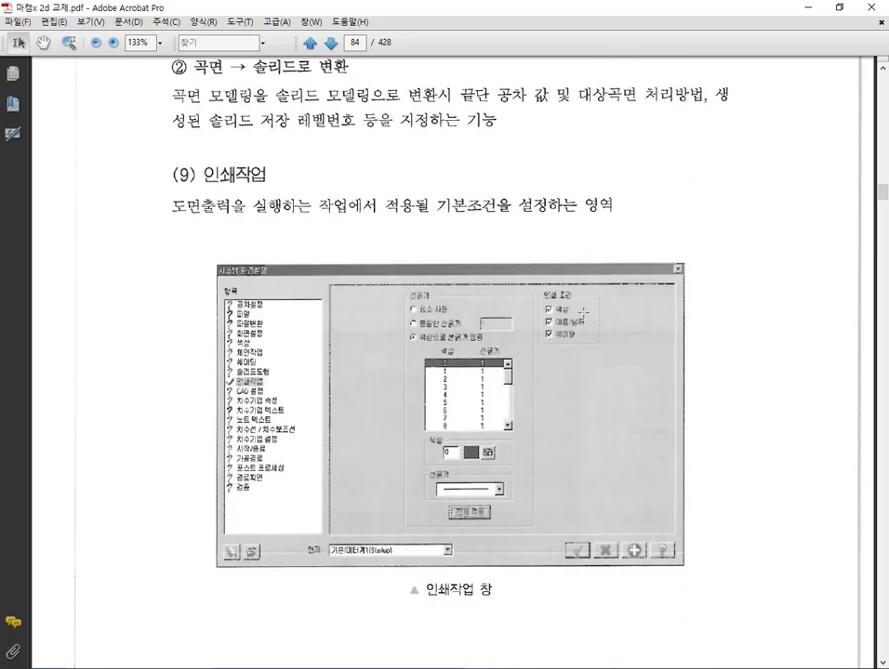
{"action": "left_click_drag", "start_coordinate": [372, 175], "coordinate": [661, 592]}
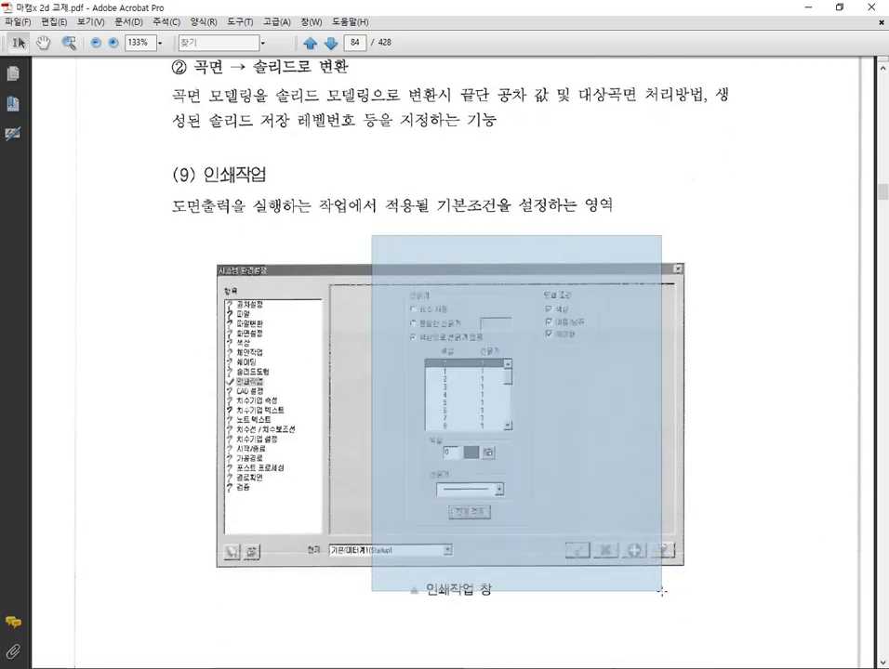
{"action": "scroll", "coordinate": [713, 375], "scroll_direction": "down", "scroll_amount": 3}
{"action": "scroll", "coordinate": [713, 376], "scroll_direction": "down", "scroll_amount": 10}
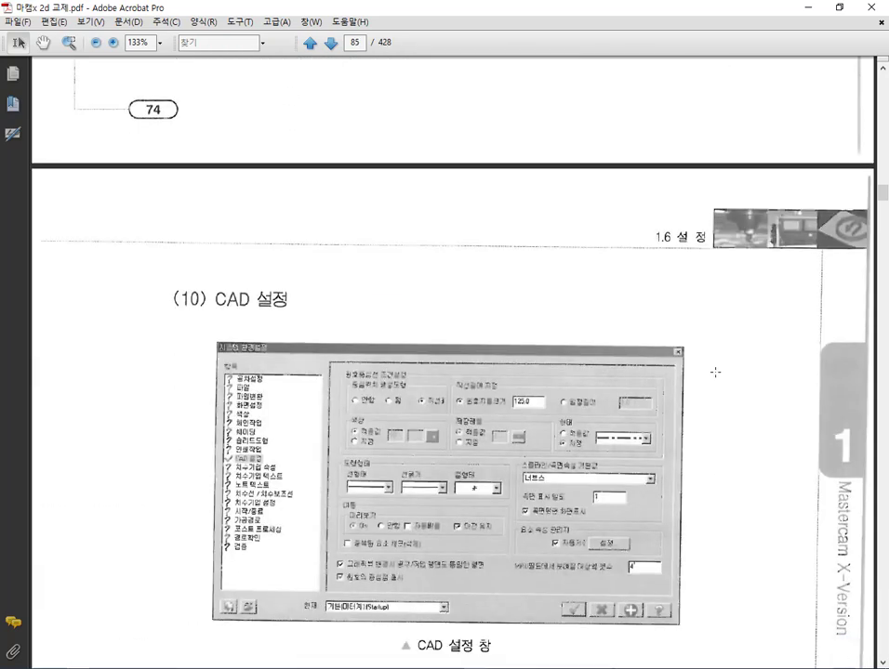
{"action": "scroll", "coordinate": [715, 372], "scroll_direction": "down", "scroll_amount": 5}
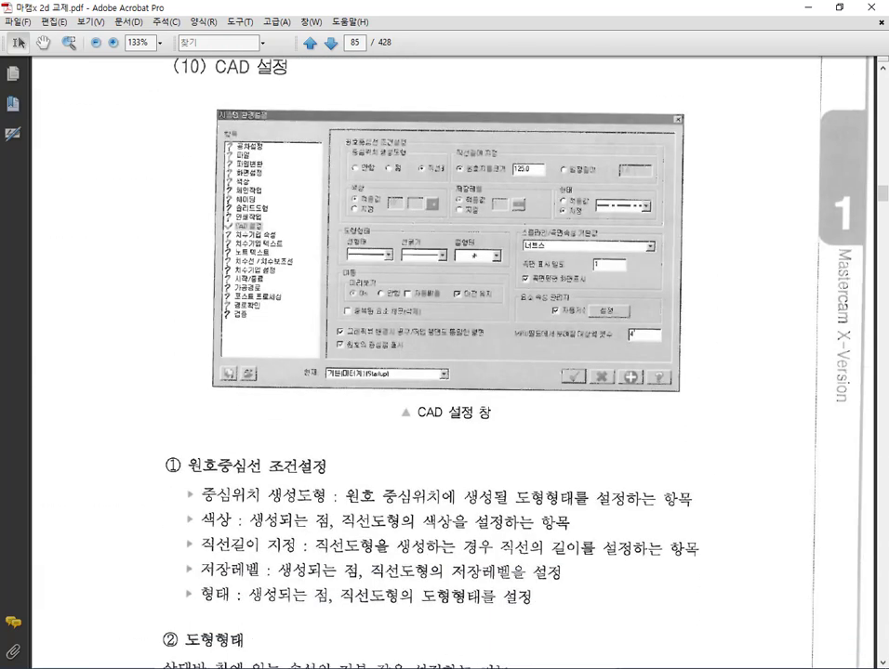
Return to Mastercam and view the CAD 설정 page of 환경설정.
{"action": "left_click", "coordinate": [246, 628]}
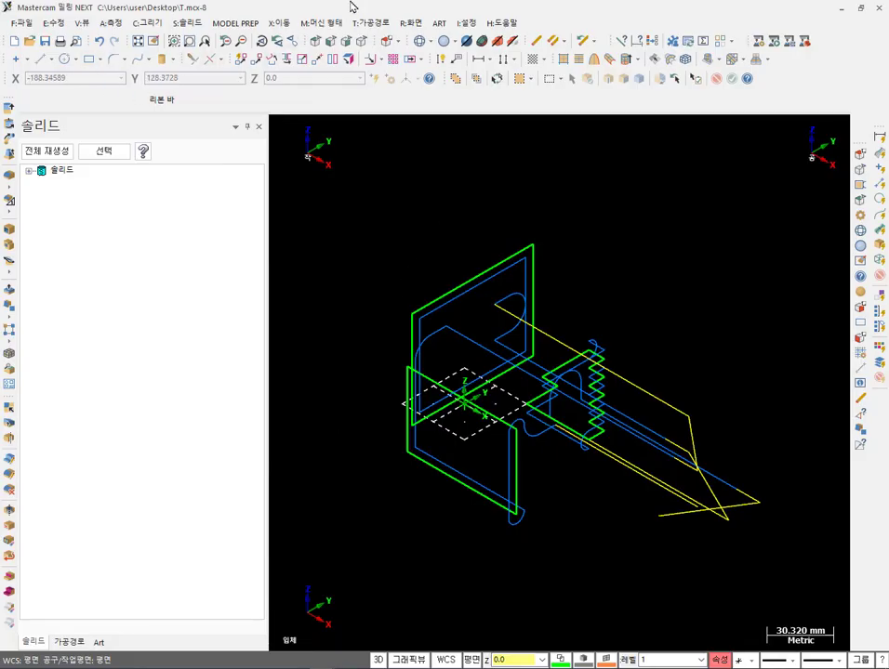
{"action": "left_click", "coordinate": [465, 22]}
{"action": "left_click", "coordinate": [492, 34]}
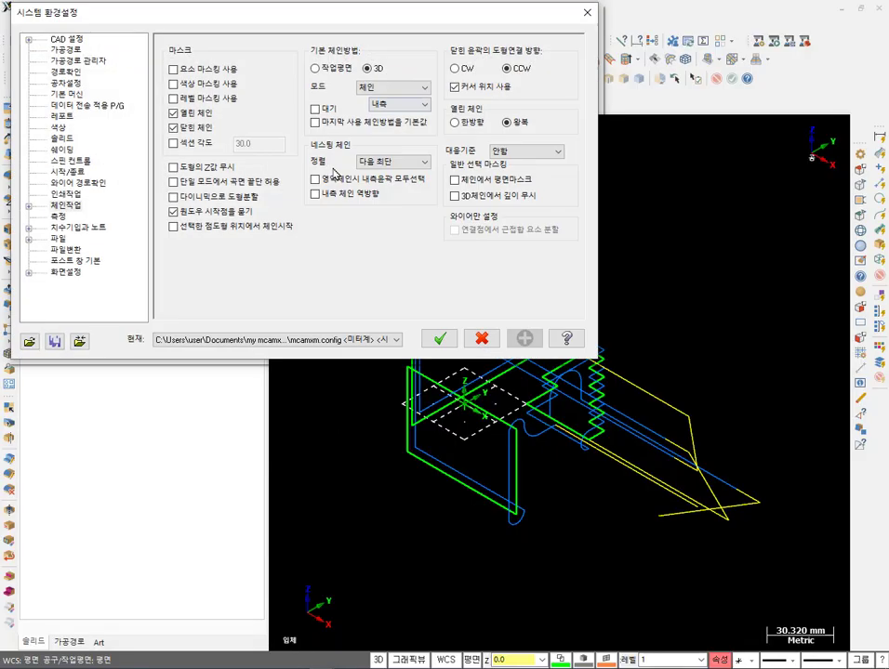
{"action": "left_click", "coordinate": [71, 39]}
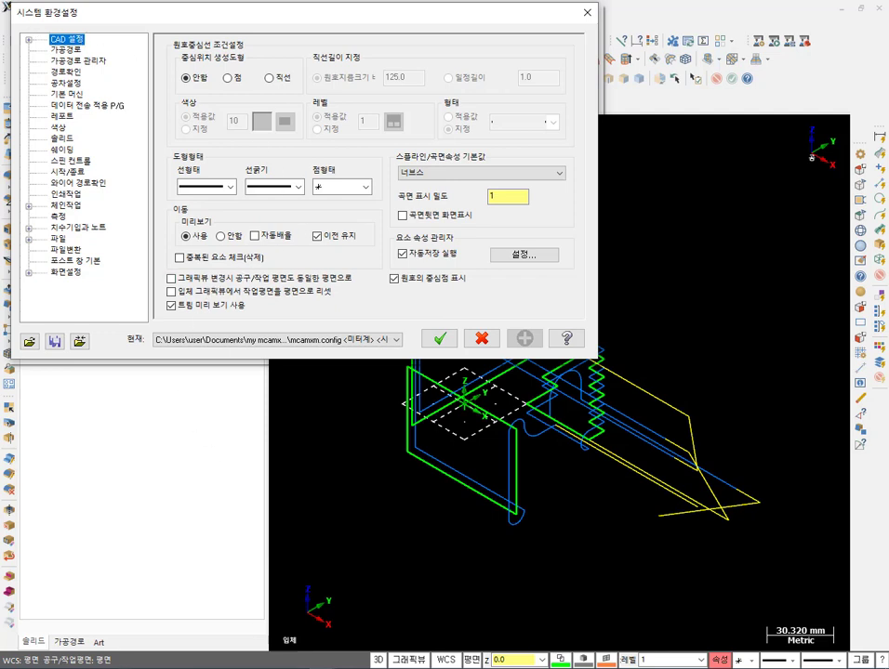
Mark the graphics-view plane options, 요소 속성 관리자 and 원호의 중심점 표시 with the on-screen pen, clear the marks, and close 환경설정.
{"action": "mouse_move", "coordinate": [284, 305]}
{"action": "left_mouse_down"}
{"action": "mouse_move", "coordinate": [133, 301]}
{"action": "mouse_move", "coordinate": [136, 245]}
{"action": "mouse_move", "coordinate": [378, 253]}
{"action": "mouse_move", "coordinate": [381, 279]}
{"action": "mouse_move", "coordinate": [299, 307]}
{"action": "left_mouse_up"}
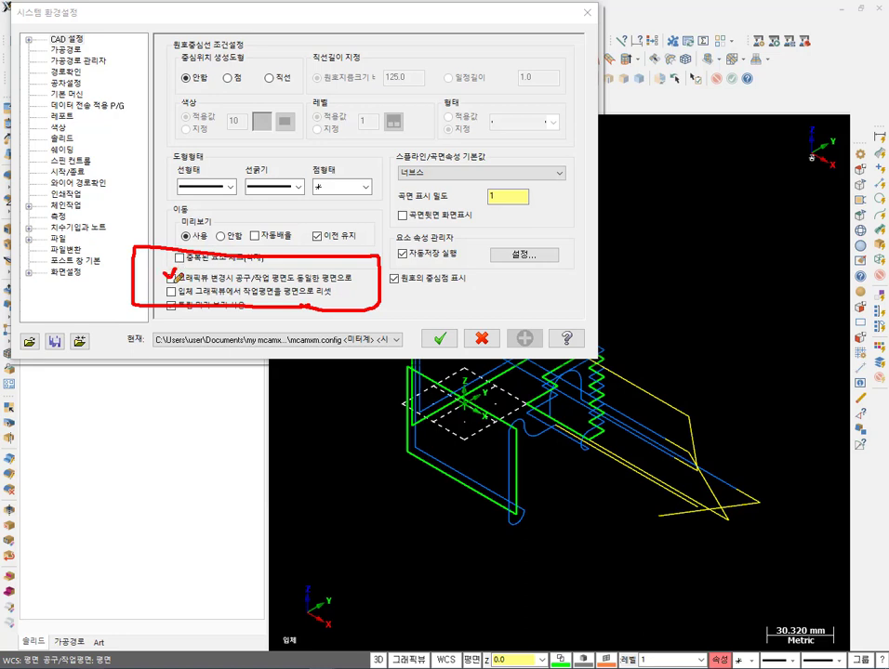
{"action": "left_click_drag", "start_coordinate": [162, 289], "coordinate": [177, 285]}
{"action": "mouse_move", "coordinate": [402, 256]}
{"action": "left_mouse_down"}
{"action": "mouse_move", "coordinate": [577, 254]}
{"action": "mouse_move", "coordinate": [561, 227]}
{"action": "mouse_move", "coordinate": [394, 228]}
{"action": "mouse_move", "coordinate": [394, 258]}
{"action": "left_mouse_up"}
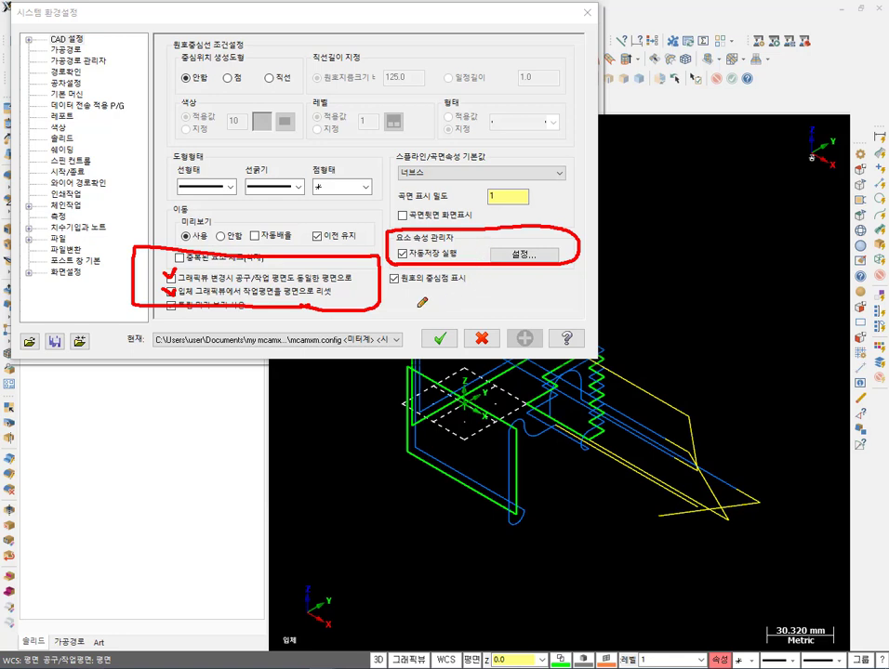
{"action": "left_click_drag", "start_coordinate": [382, 291], "coordinate": [468, 290]}
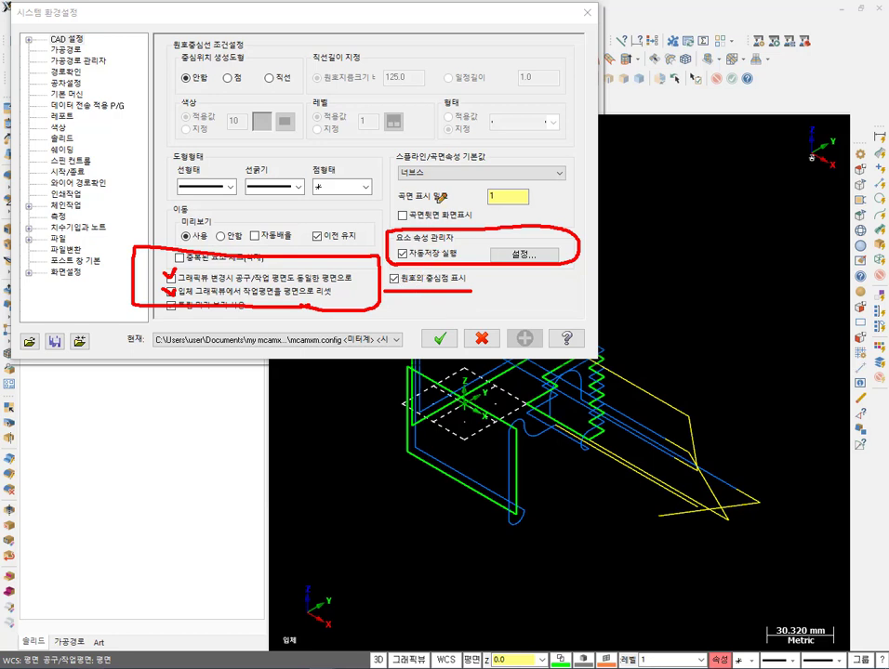
{"action": "right_click", "coordinate": [449, 142]}
{"action": "left_click", "coordinate": [483, 288]}
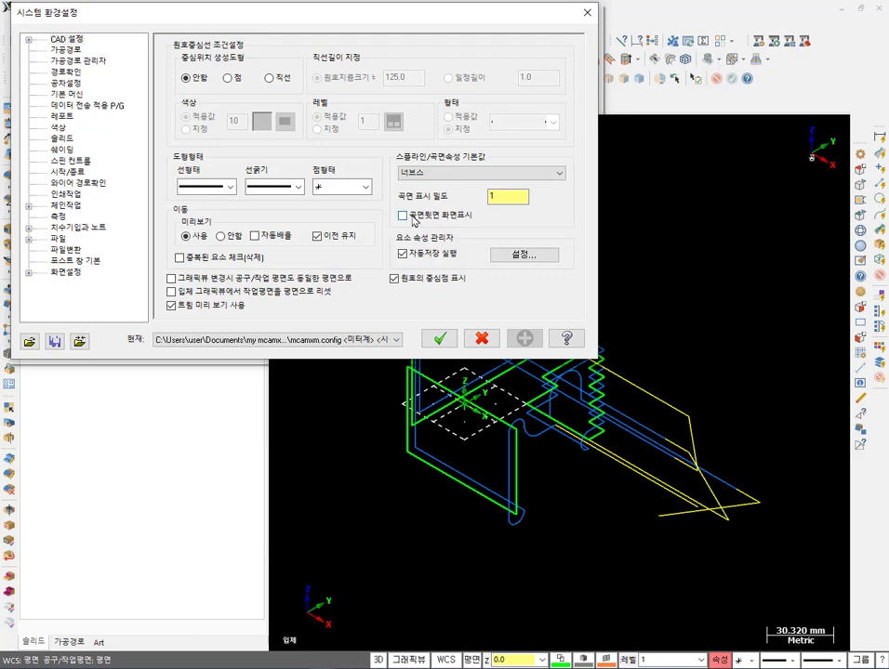
{"action": "key", "text": "Return"}
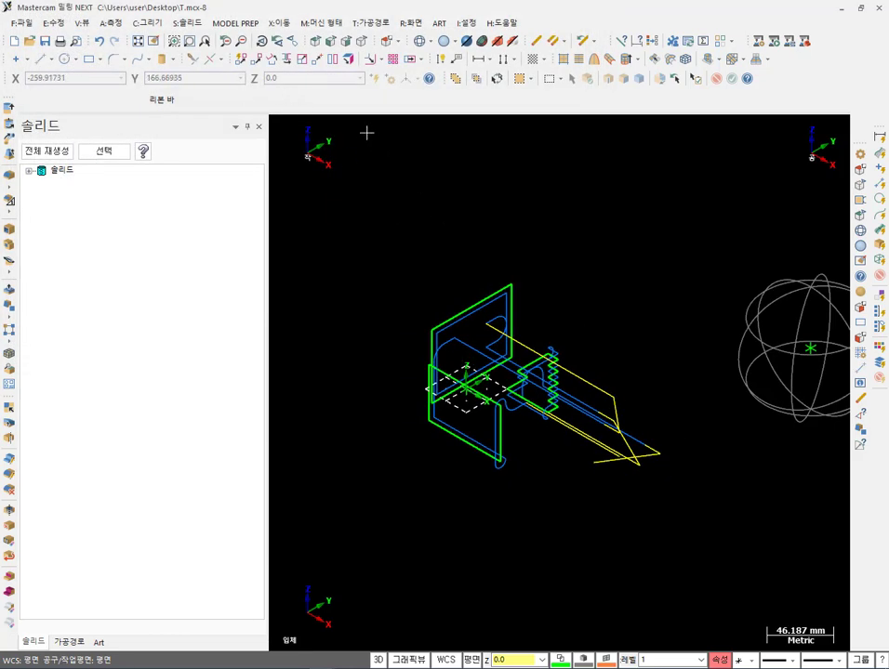
Create a rectangular surface with its boundary, about 73 by 59 mm, in the empty space above the existing toolpath geometry.
{"action": "left_click", "coordinate": [92, 60]}
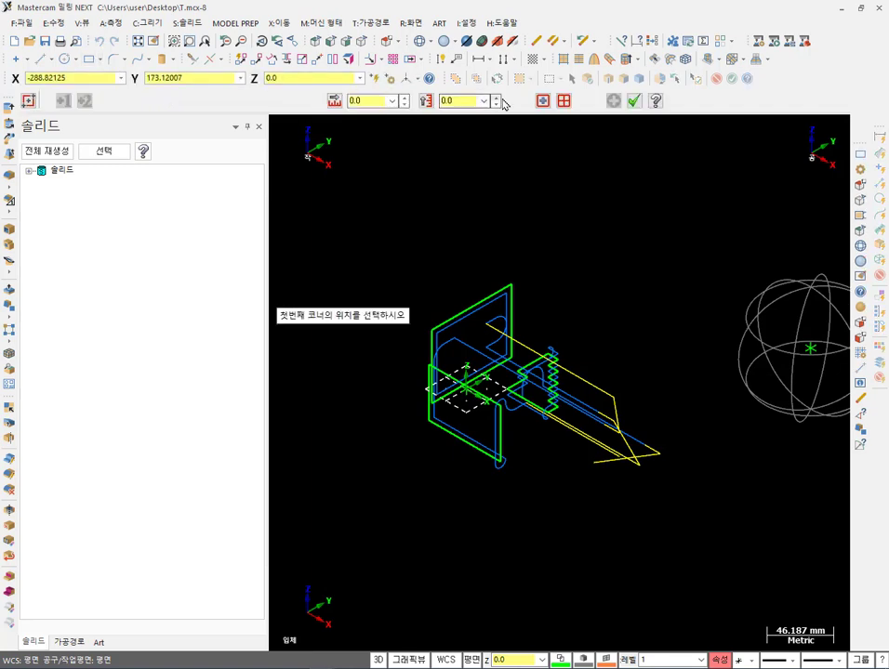
{"action": "left_click", "coordinate": [563, 100]}
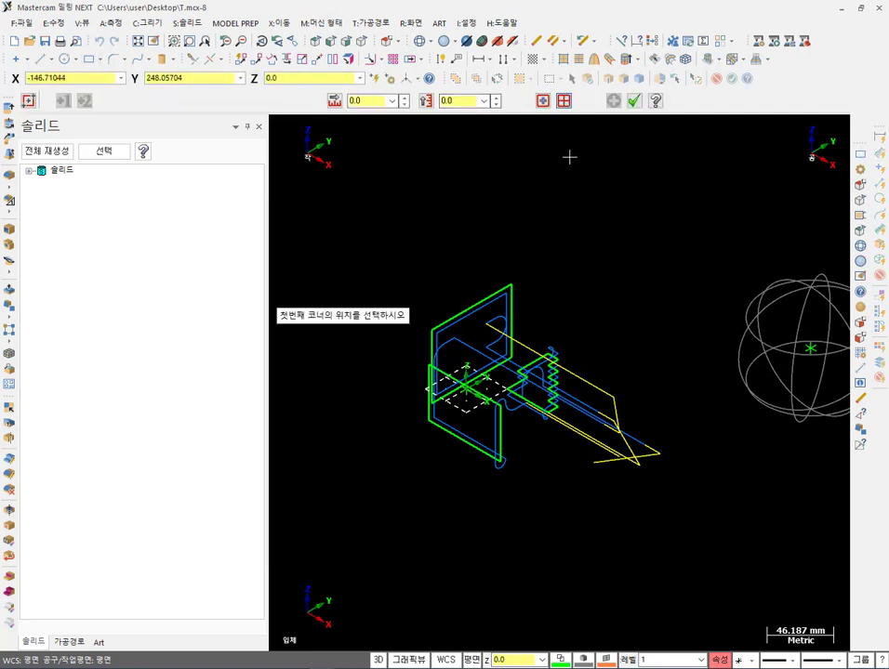
{"action": "left_click", "coordinate": [564, 236]}
{"action": "left_click", "coordinate": [698, 247]}
{"action": "scroll", "coordinate": [690, 191], "scroll_direction": "up", "scroll_amount": 2}
{"action": "scroll", "coordinate": [690, 191], "scroll_direction": "up", "scroll_amount": 1}
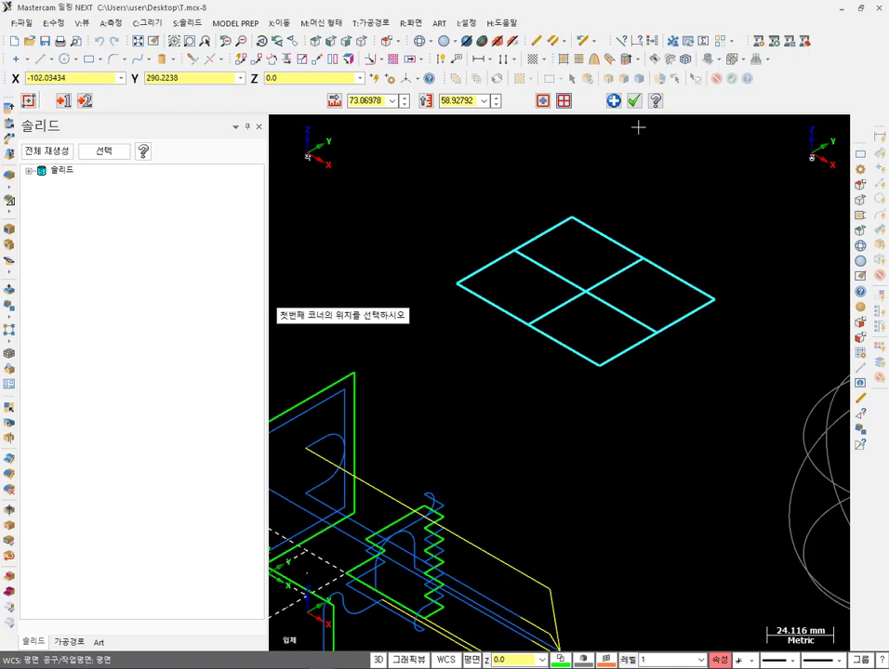
{"action": "left_click", "coordinate": [633, 100]}
Display the new rectangular surface shaded in the isometric view.
{"action": "scroll", "coordinate": [608, 159], "scroll_direction": "up", "scroll_amount": 1}
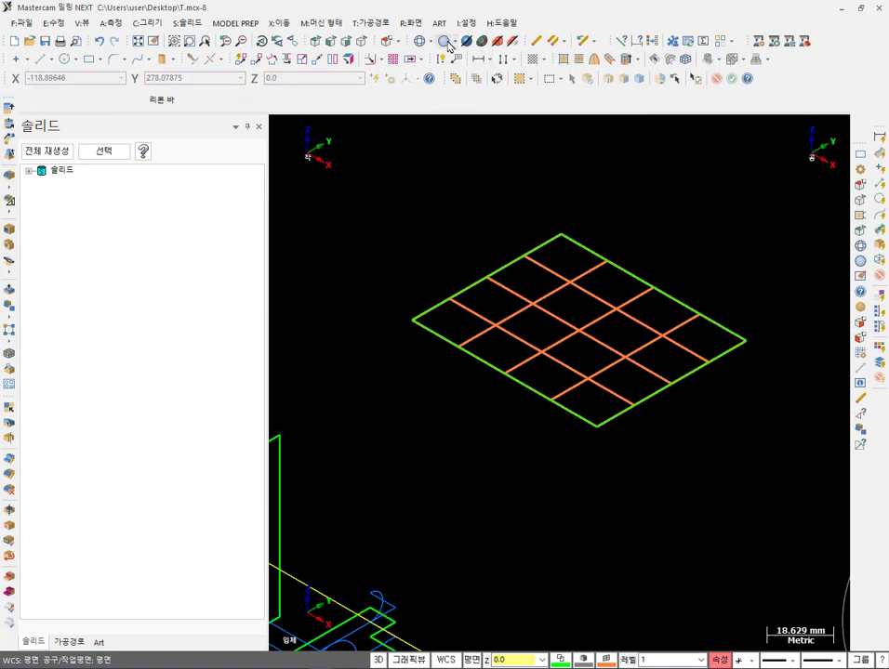
{"action": "left_click", "coordinate": [481, 41]}
{"action": "scroll", "coordinate": [631, 329], "scroll_direction": "up", "scroll_amount": 1}
{"action": "scroll", "coordinate": [624, 333], "scroll_direction": "down", "scroll_amount": 1}
{"action": "middle_click_drag", "start_coordinate": [623, 333], "coordinate": [571, 293]}
{"action": "key", "text": "alt+7"}
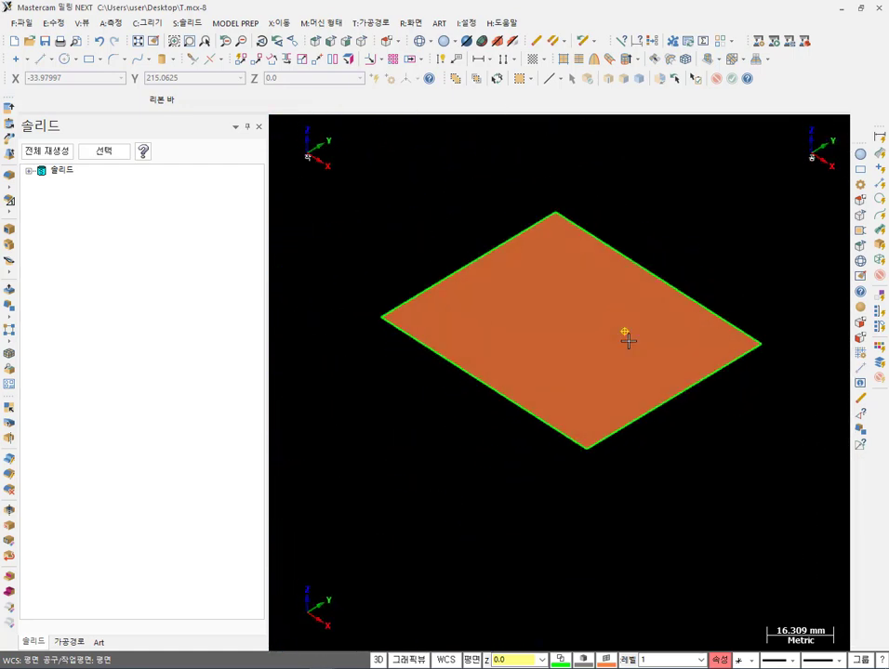
{"action": "scroll", "coordinate": [706, 250], "scroll_direction": "up", "scroll_amount": 1}
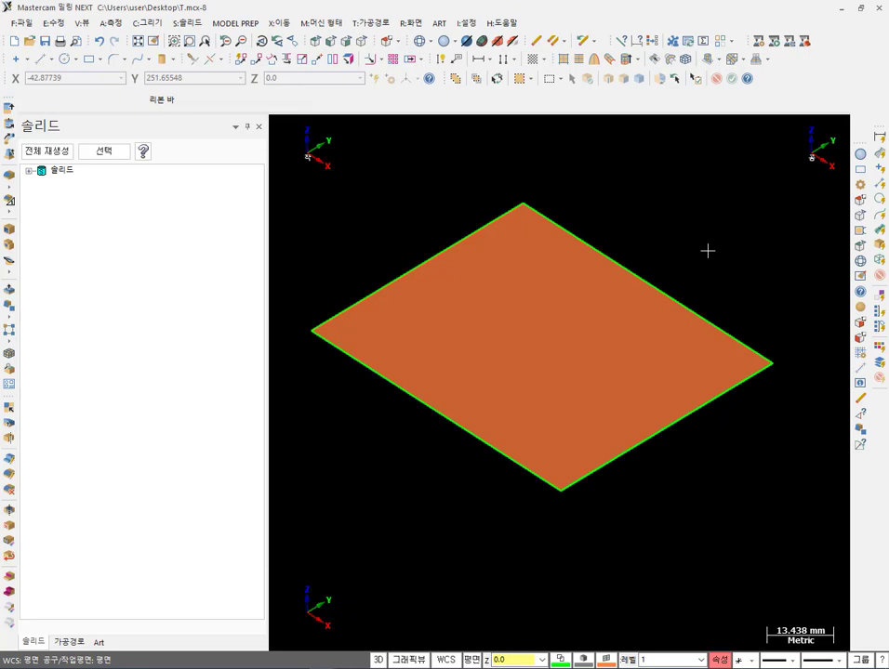
Enable 곡면뒷면 화면표시 in the CAD 설정 page of 환경설정 and save the change to the configuration file.
{"action": "left_click", "coordinate": [466, 23]}
{"action": "left_click", "coordinate": [493, 35]}
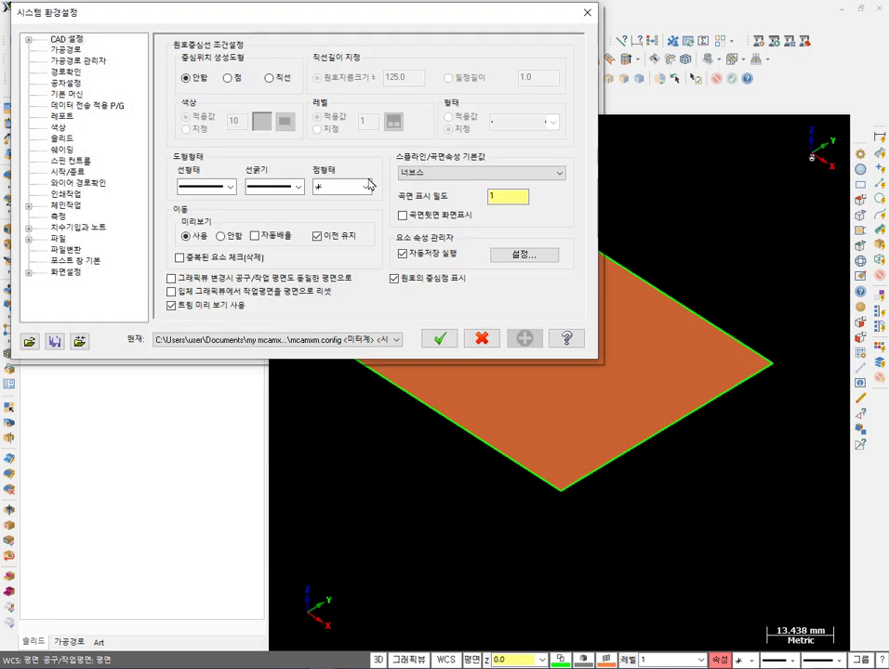
{"action": "left_click", "coordinate": [403, 215]}
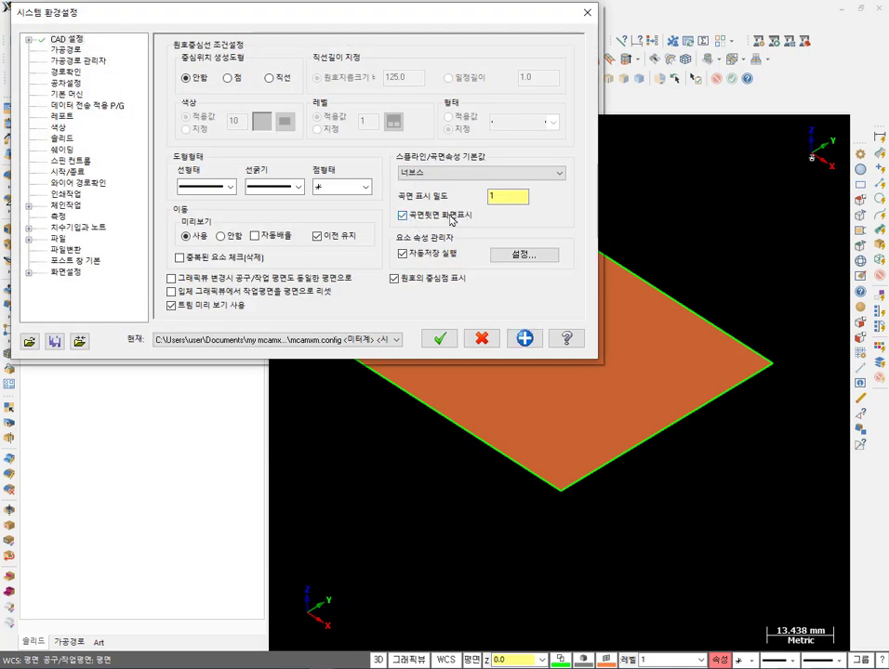
{"action": "left_click", "coordinate": [441, 339]}
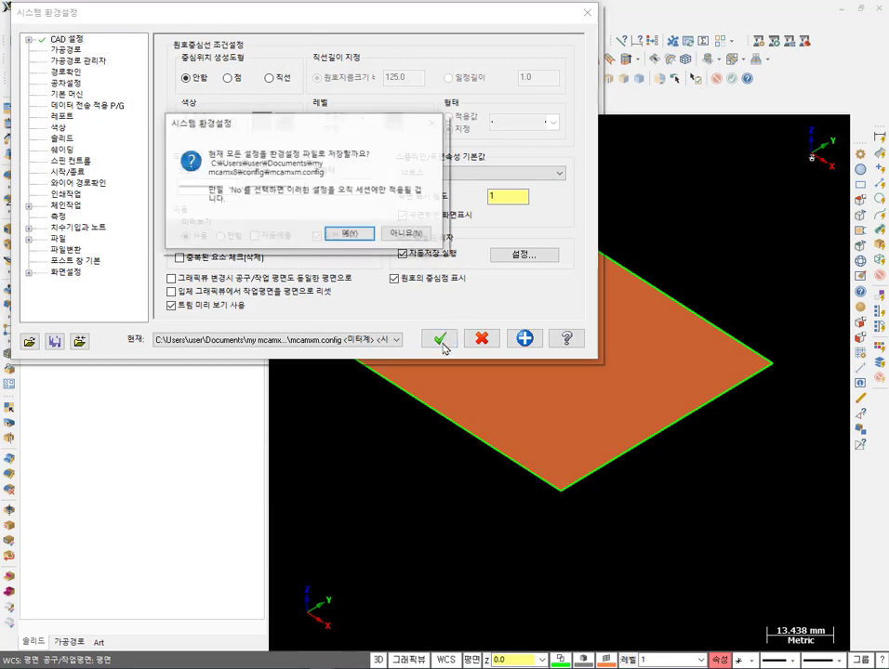
{"action": "left_click", "coordinate": [355, 232]}
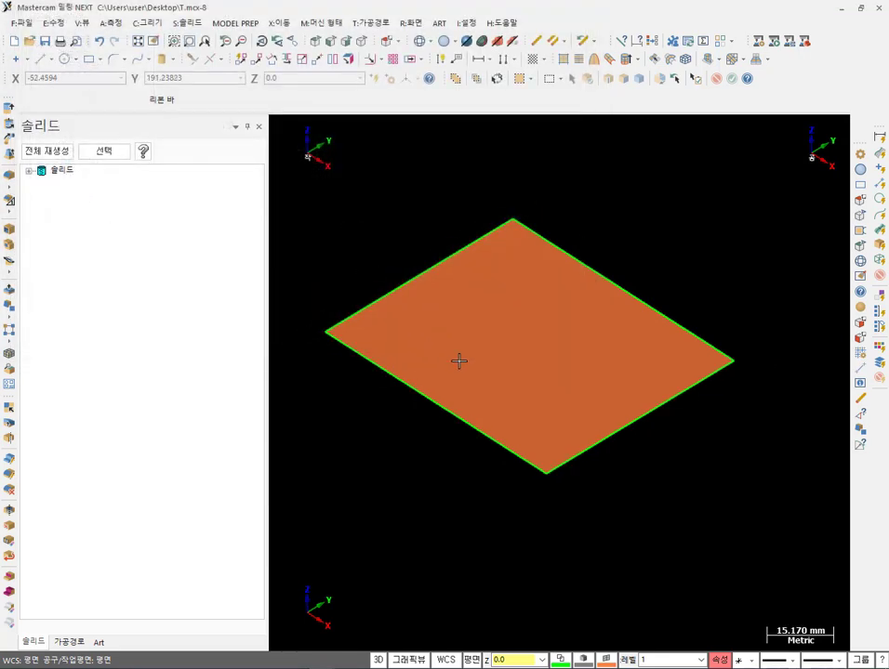
{"action": "mouse_move", "coordinate": [458, 359]}
{"action": "middle_mouse_down"}
{"action": "mouse_move", "coordinate": [500, 348]}
{"action": "mouse_move", "coordinate": [493, 254]}
{"action": "mouse_move", "coordinate": [478, 331]}
{"action": "mouse_move", "coordinate": [447, 280]}
{"action": "mouse_move", "coordinate": [438, 345]}
{"action": "middle_mouse_up"}
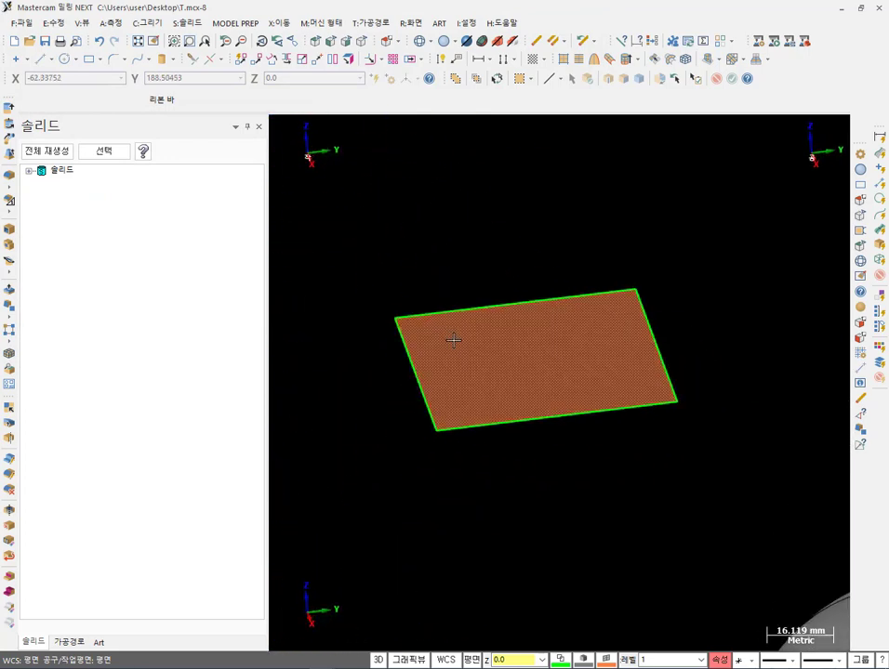
{"action": "mouse_move", "coordinate": [476, 308]}
{"action": "middle_mouse_down"}
{"action": "mouse_move", "coordinate": [478, 236]}
{"action": "mouse_move", "coordinate": [523, 301]}
{"action": "mouse_move", "coordinate": [533, 292]}
{"action": "middle_mouse_up"}
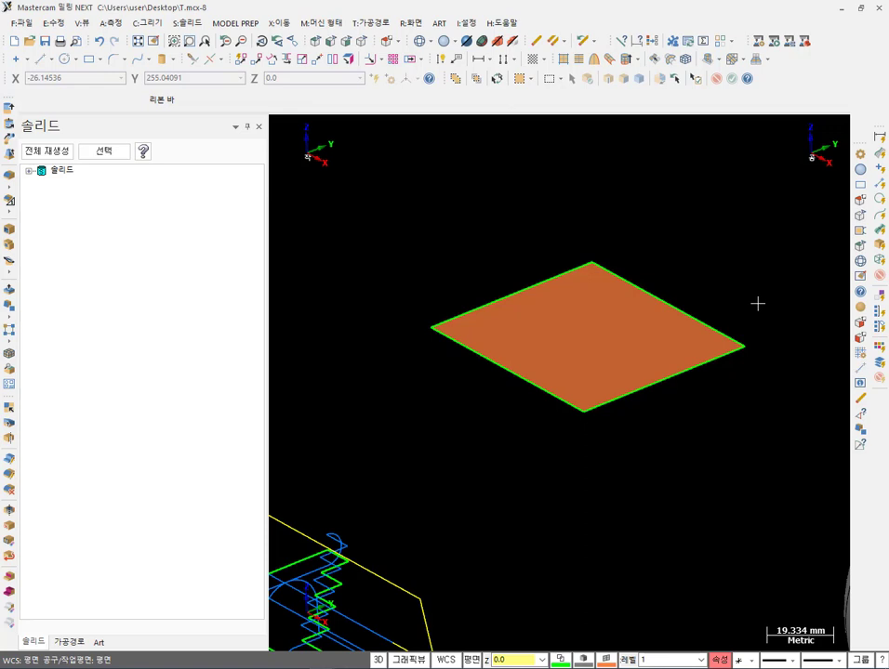
{"action": "scroll", "coordinate": [758, 303], "scroll_direction": "up", "scroll_amount": 2}
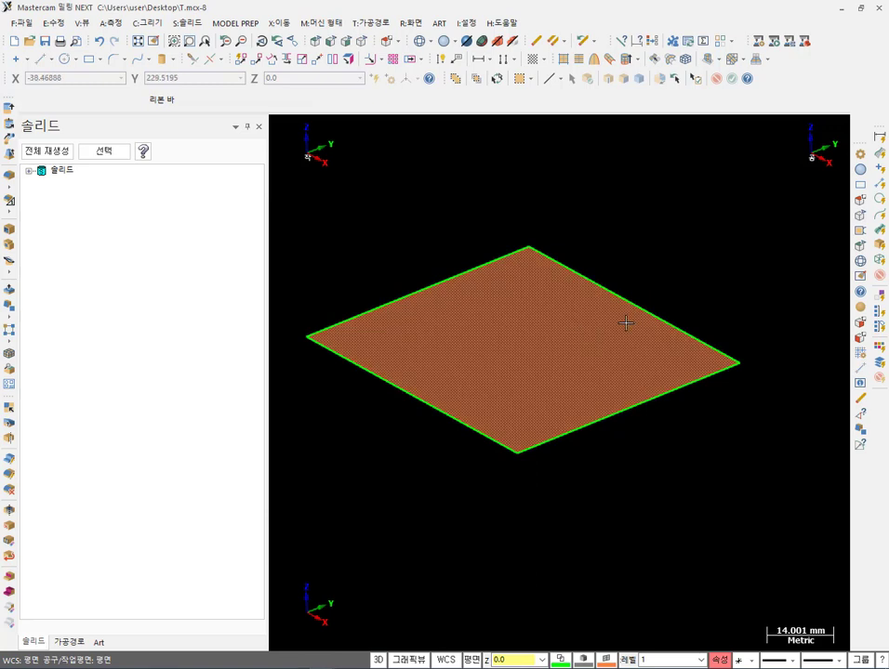
{"action": "scroll", "coordinate": [625, 322], "scroll_direction": "down", "scroll_amount": 3}
{"action": "scroll", "coordinate": [627, 224], "scroll_direction": "up", "scroll_amount": 3}
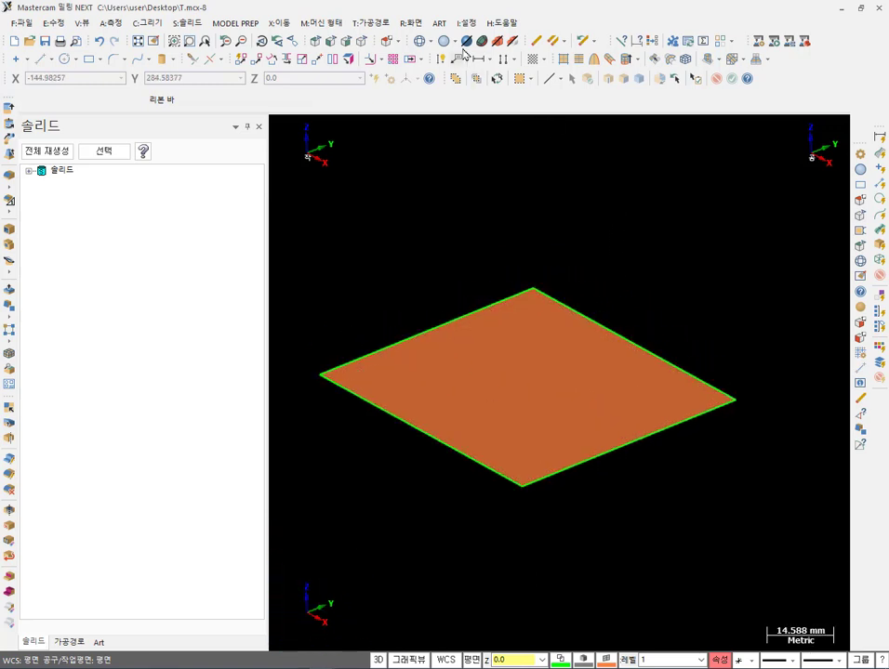
Open the CAD page (CAD 설정) of the system configuration and bring up the entity attributes manager (요소 속성 관리자).
{"action": "left_click", "coordinate": [466, 23]}
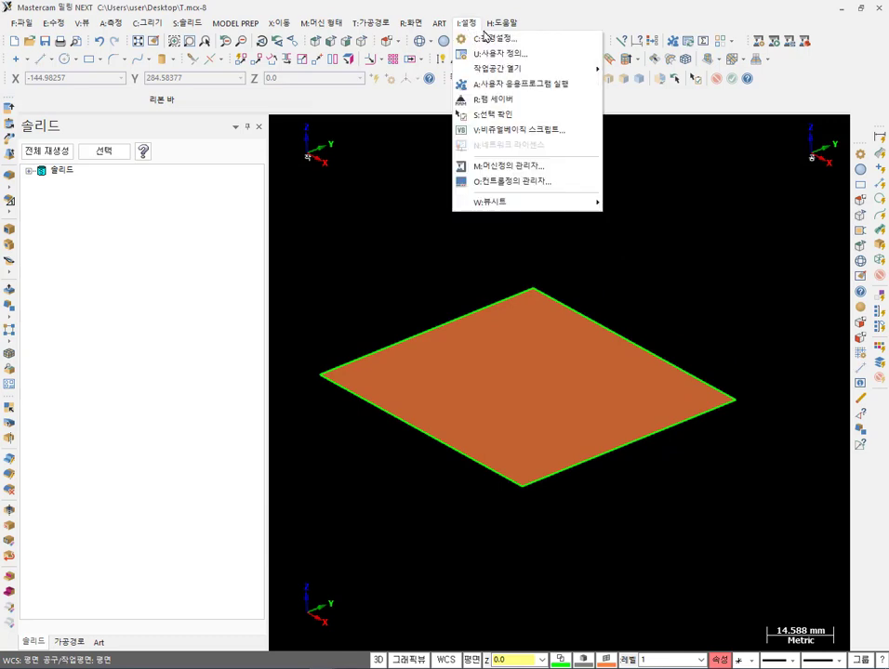
{"action": "left_click", "coordinate": [458, 142]}
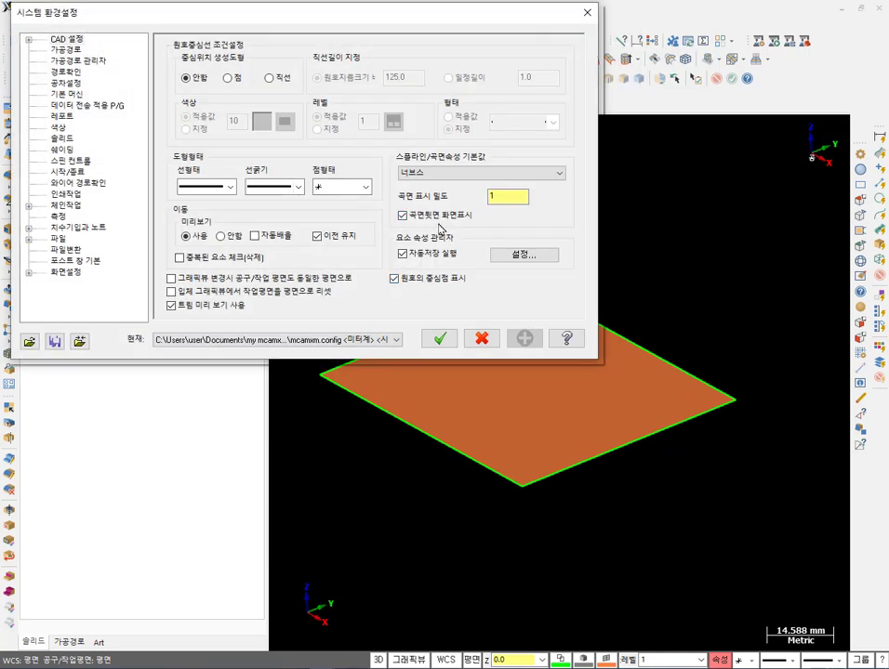
{"action": "left_click", "coordinate": [500, 256]}
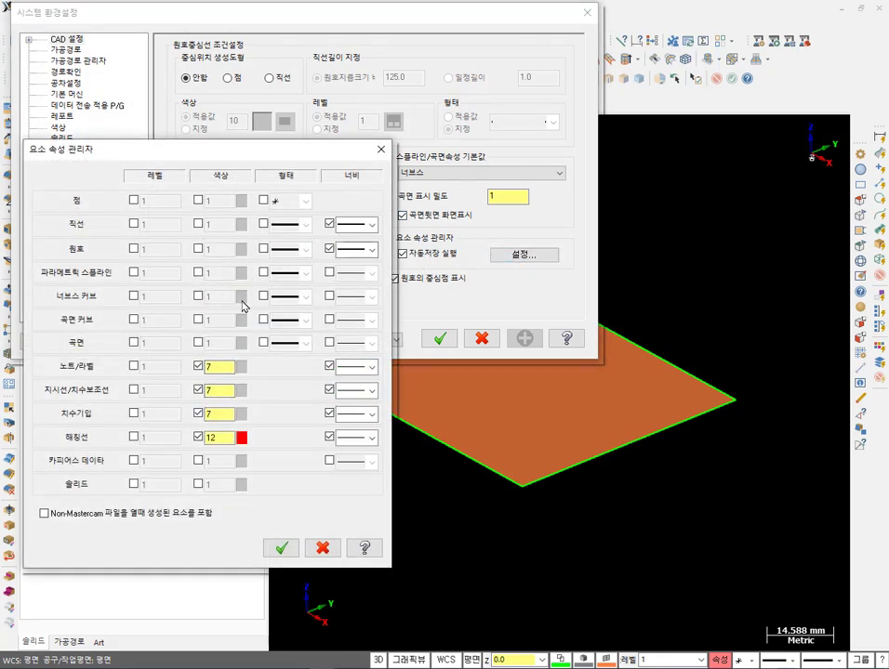
{"action": "left_click", "coordinate": [330, 225]}
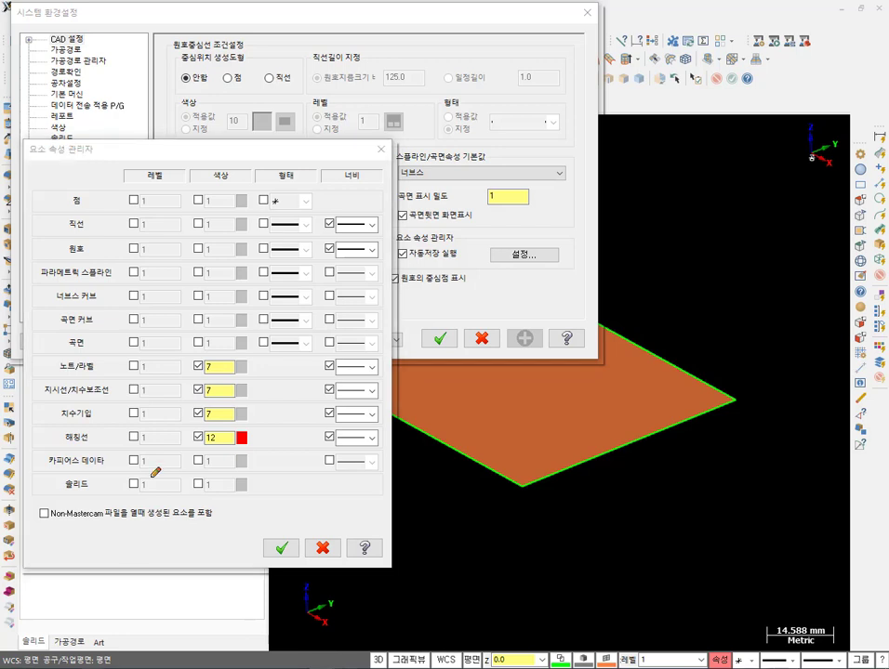
{"action": "mouse_move", "coordinate": [151, 502]}
{"action": "left_mouse_down"}
{"action": "mouse_move", "coordinate": [101, 262]}
{"action": "mouse_move", "coordinate": [121, 190]}
{"action": "mouse_move", "coordinate": [176, 160]}
{"action": "mouse_move", "coordinate": [197, 182]}
{"action": "mouse_move", "coordinate": [198, 344]}
{"action": "mouse_move", "coordinate": [149, 519]}
{"action": "left_mouse_up"}
{"action": "left_click_drag", "start_coordinate": [54, 399], "coordinate": [69, 398]}
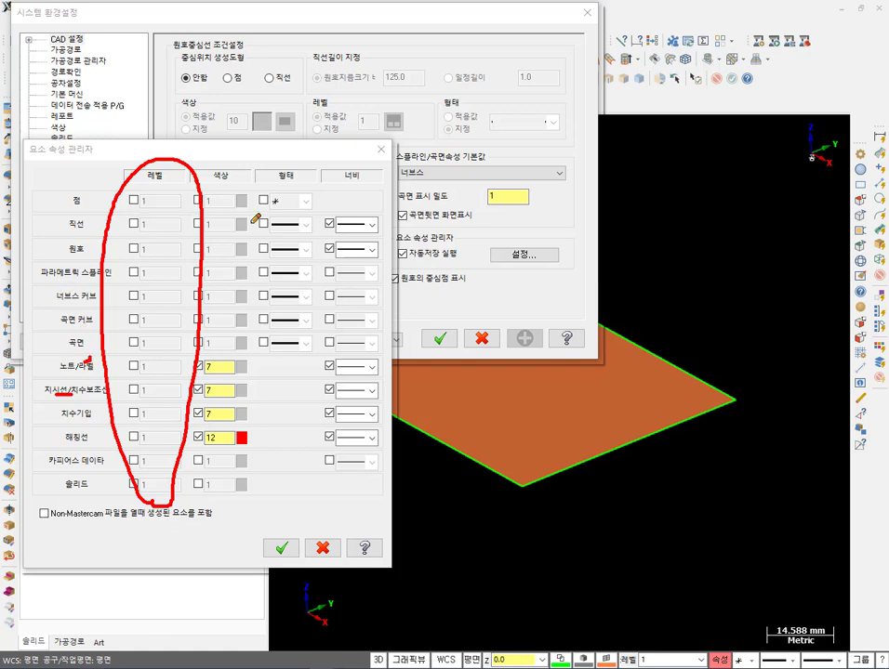
{"action": "left_click_drag", "start_coordinate": [601, 324], "coordinate": [555, 378]}
{"action": "left_click_drag", "start_coordinate": [621, 346], "coordinate": [624, 365]}
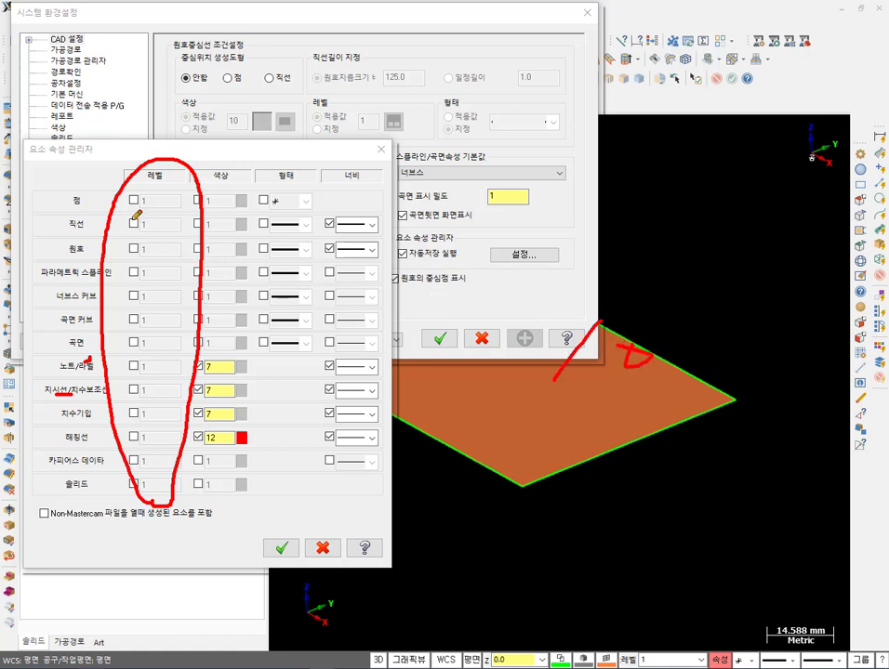
{"action": "mouse_move", "coordinate": [132, 218]}
{"action": "left_mouse_down"}
{"action": "mouse_move", "coordinate": [140, 225]}
{"action": "mouse_move", "coordinate": [133, 249]}
{"action": "mouse_move", "coordinate": [141, 248]}
{"action": "left_mouse_up"}
{"action": "mouse_move", "coordinate": [615, 386]}
{"action": "left_mouse_down"}
{"action": "mouse_move", "coordinate": [616, 300]}
{"action": "mouse_move", "coordinate": [629, 353]}
{"action": "left_mouse_up"}
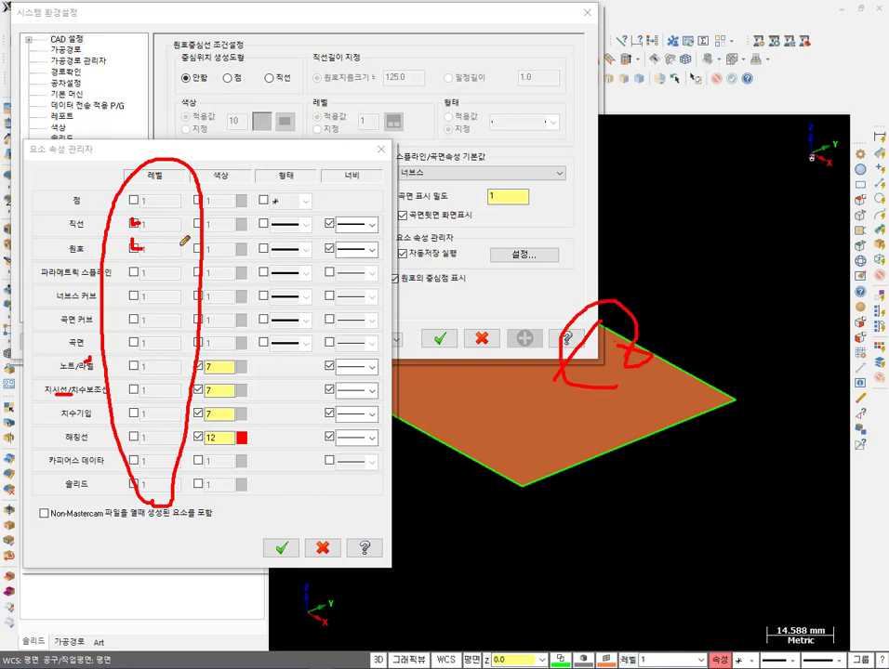
{"action": "left_click_drag", "start_coordinate": [137, 232], "coordinate": [186, 232]}
{"action": "left_click_drag", "start_coordinate": [132, 253], "coordinate": [199, 253]}
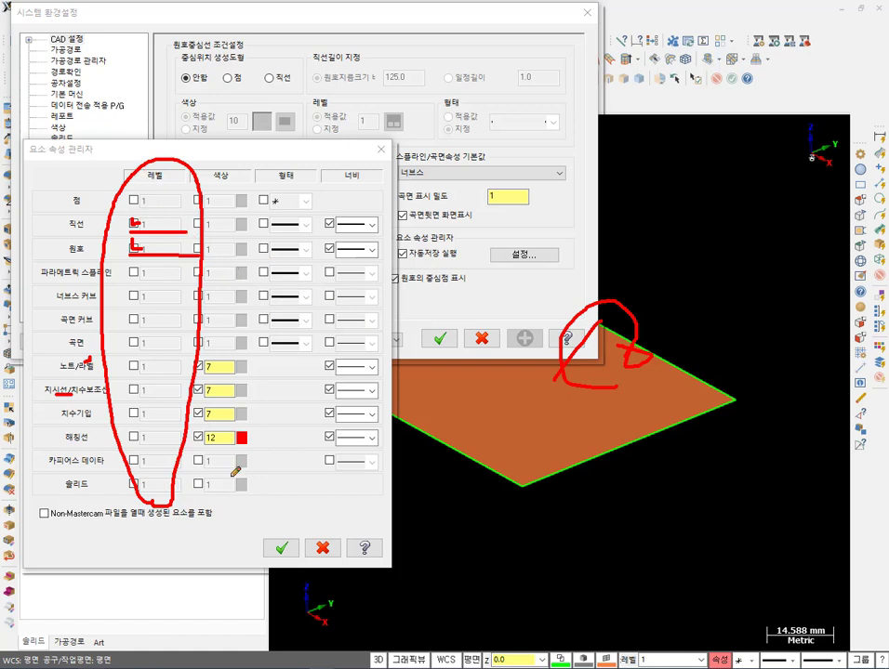
{"action": "mouse_move", "coordinate": [176, 351]}
{"action": "left_mouse_down"}
{"action": "mouse_move", "coordinate": [207, 491]}
{"action": "mouse_move", "coordinate": [257, 516]}
{"action": "mouse_move", "coordinate": [248, 523]}
{"action": "left_mouse_up"}
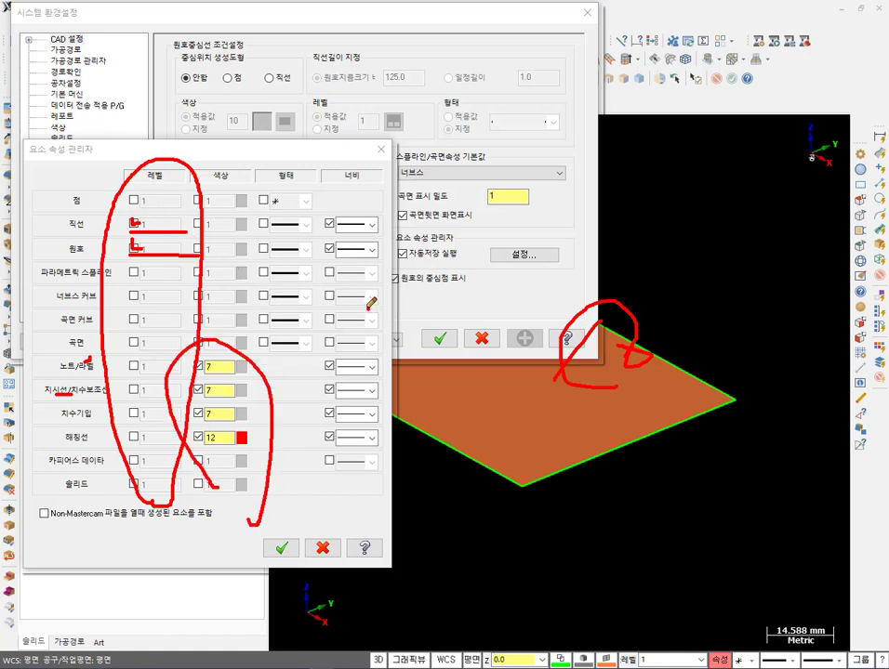
{"action": "mouse_move", "coordinate": [371, 303]}
{"action": "left_mouse_down"}
{"action": "mouse_move", "coordinate": [345, 199]}
{"action": "mouse_move", "coordinate": [391, 230]}
{"action": "mouse_move", "coordinate": [376, 308]}
{"action": "left_mouse_up"}
{"action": "right_click", "coordinate": [513, 506]}
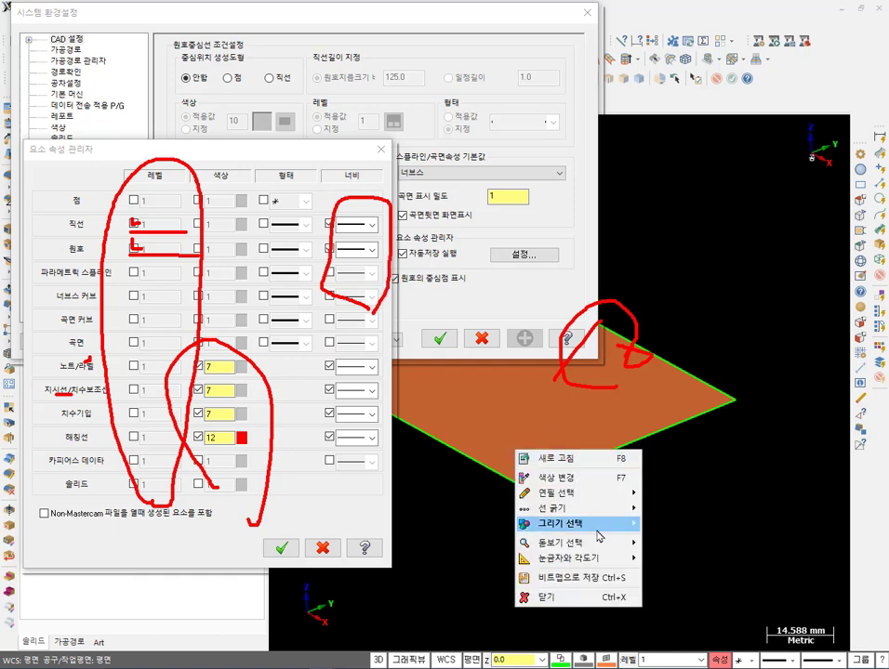
{"action": "left_click", "coordinate": [523, 652]}
Cancel the entity attributes manager, switch to the 마캠x 2d 교제.pdf textbook in Acrobat and go to section (11) 치수기입 속성.
{"action": "left_click", "coordinate": [323, 548]}
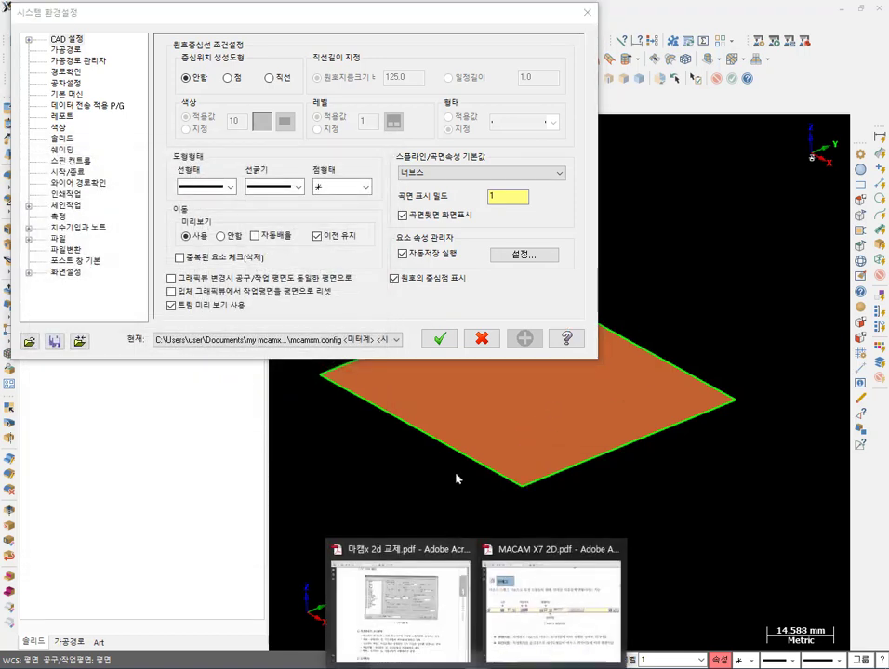
{"action": "left_click", "coordinate": [421, 593]}
{"action": "scroll", "coordinate": [445, 371], "scroll_direction": "down", "scroll_amount": 5}
{"action": "scroll", "coordinate": [442, 423], "scroll_direction": "down", "scroll_amount": 10}
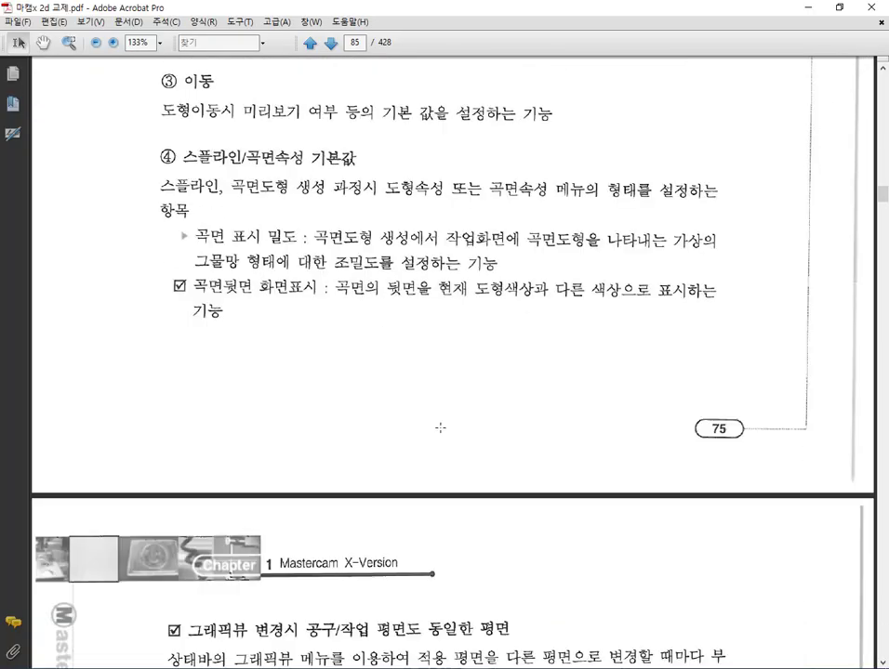
{"action": "scroll", "coordinate": [437, 429], "scroll_direction": "down", "scroll_amount": 3}
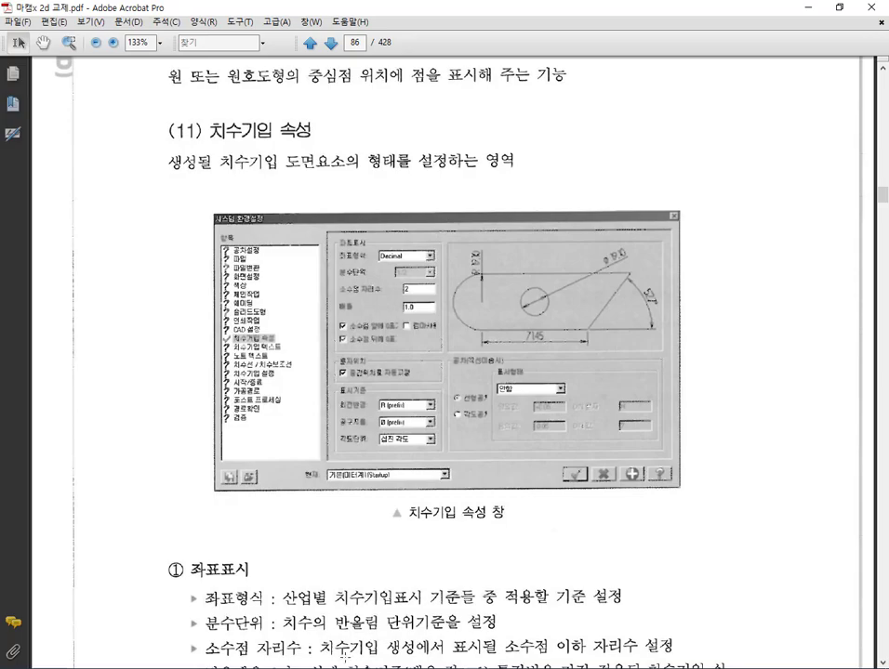
Switch back to Mastercam and examine the dimension attributes under 치수기입과 노트 in the system configuration.
{"action": "left_click", "coordinate": [269, 632]}
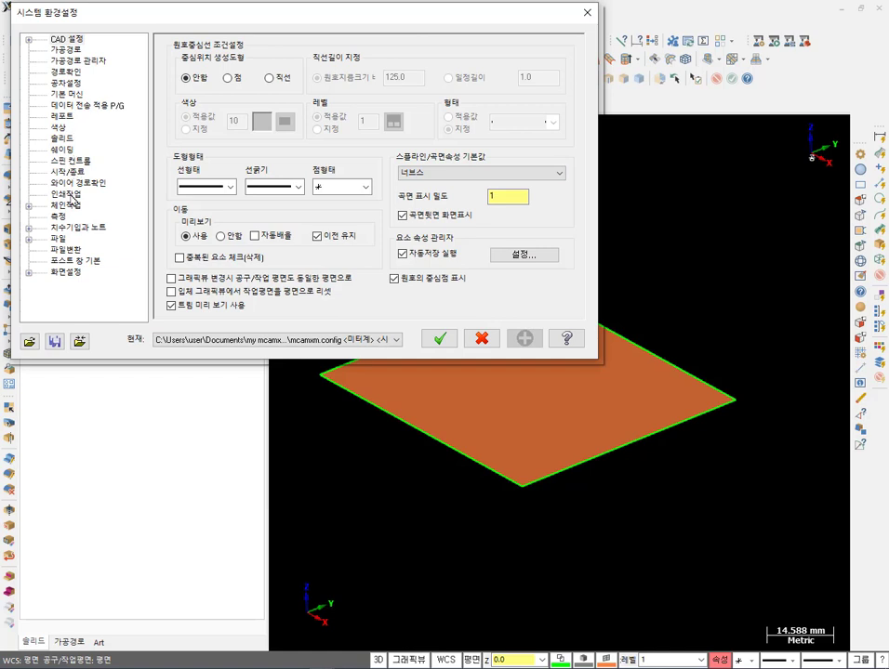
{"action": "left_click", "coordinate": [74, 229]}
{"action": "left_click", "coordinate": [31, 230]}
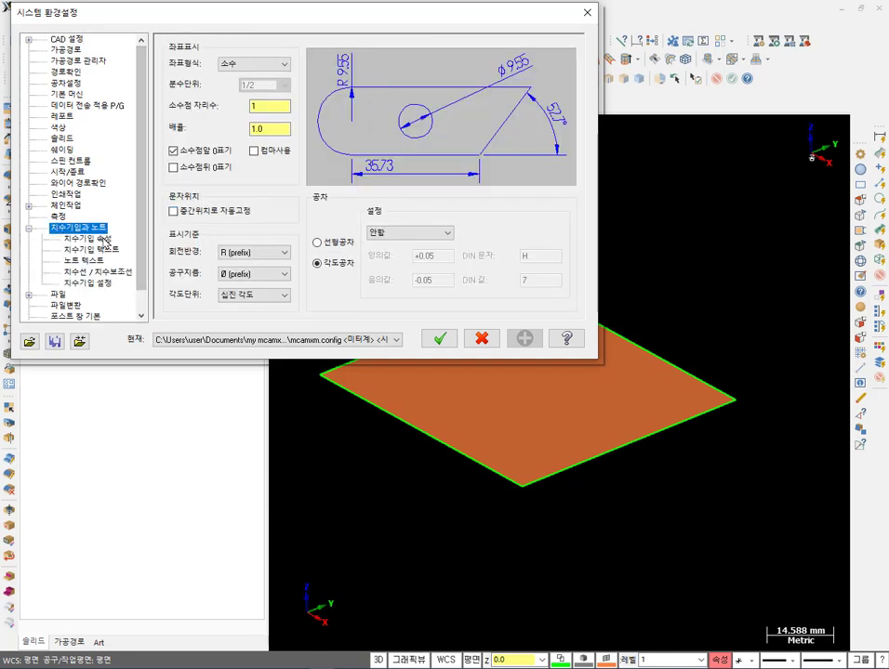
{"action": "left_click", "coordinate": [179, 212]}
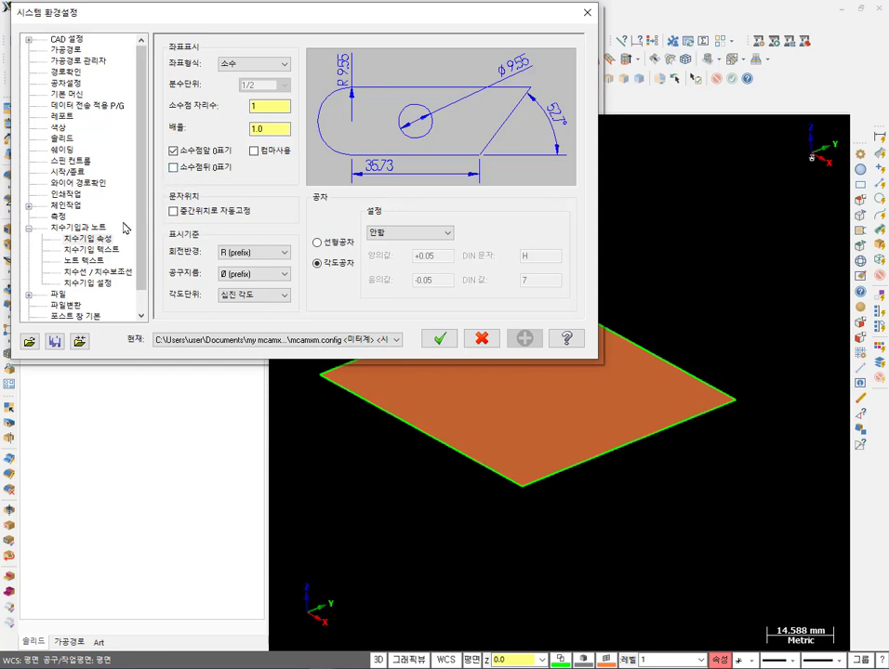
Review the dimension text (치수기입 텍스트) settings, including the text height, and the note text (노트 텍스트) settings.
{"action": "left_click", "coordinate": [93, 250]}
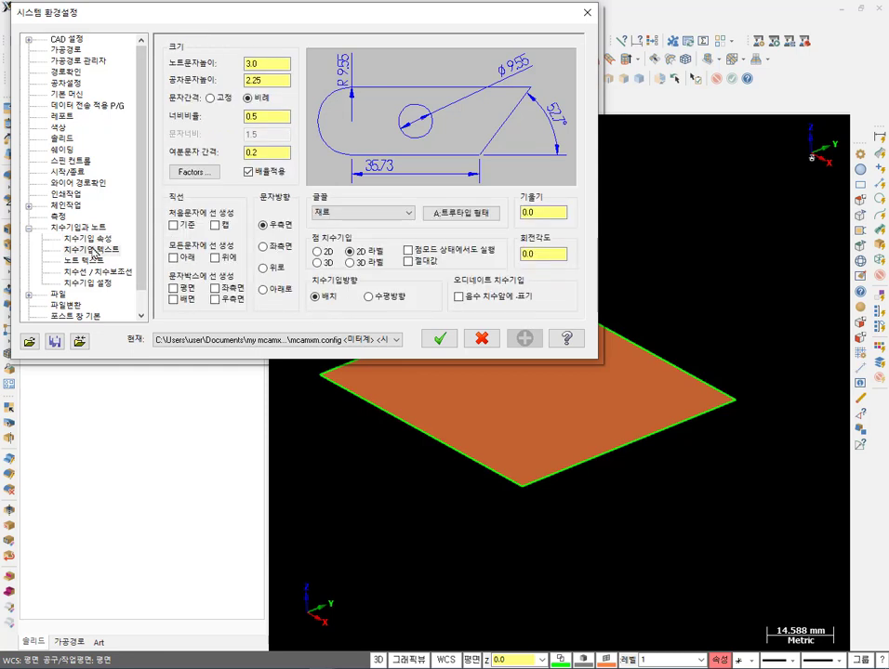
{"action": "double_click", "coordinate": [272, 65]}
{"action": "left_click", "coordinate": [90, 262]}
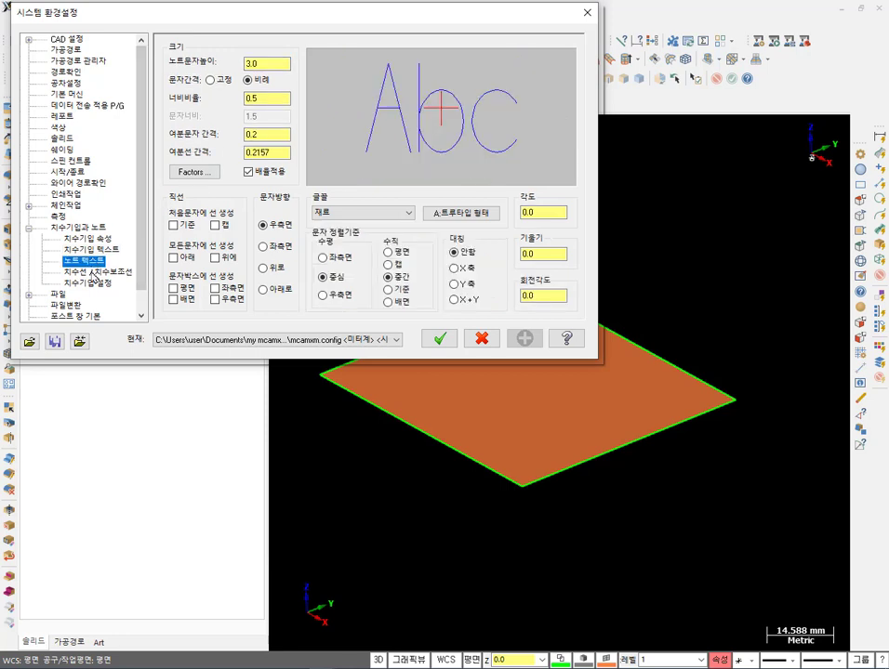
Examine the 치수선 / 치수보조선 settings, including the available arrow styles and the arrow's height and thickness.
{"action": "left_click", "coordinate": [97, 272]}
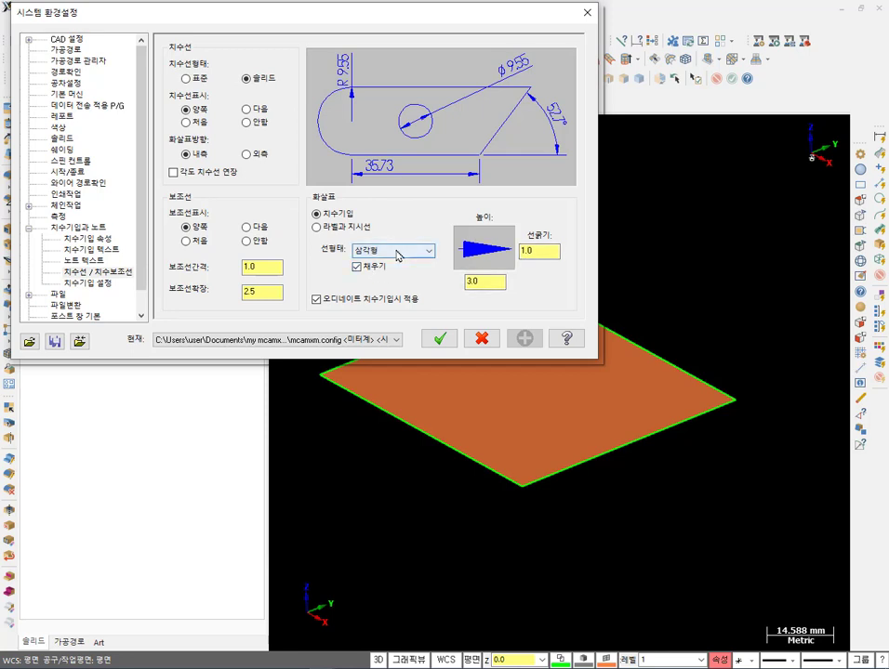
{"action": "left_click", "coordinate": [398, 251]}
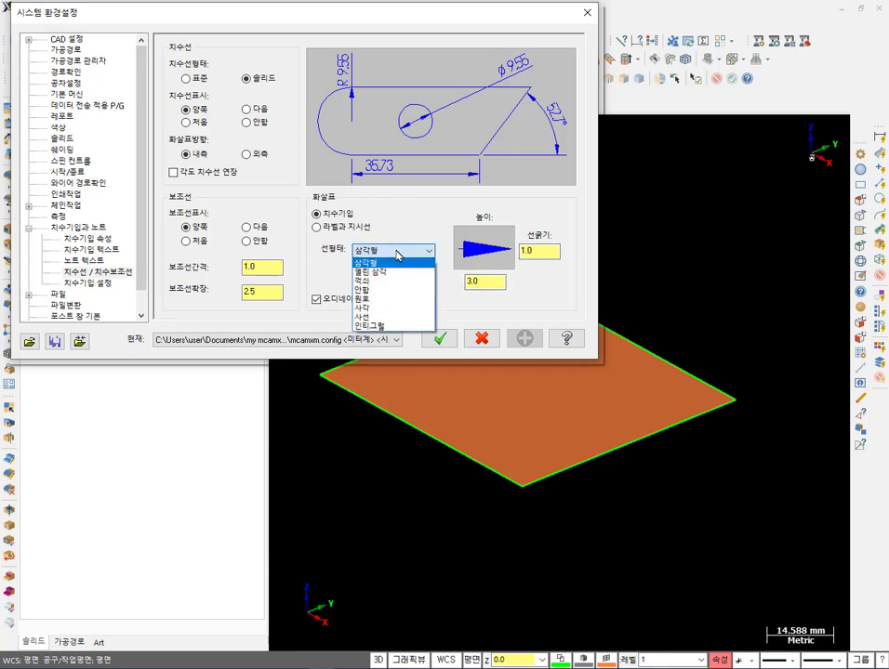
{"action": "left_click", "coordinate": [403, 251]}
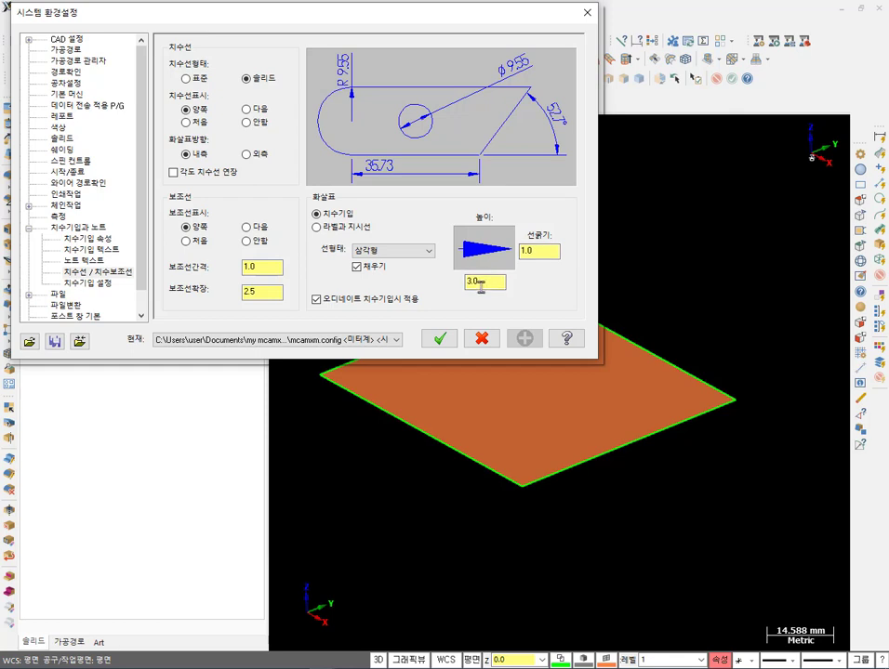
{"action": "left_click", "coordinate": [526, 250]}
Switch to the PDF textbook and read from the dimension attributes section through to the 시작/종료 settings on PDF page 93.
{"action": "left_click", "coordinate": [433, 640]}
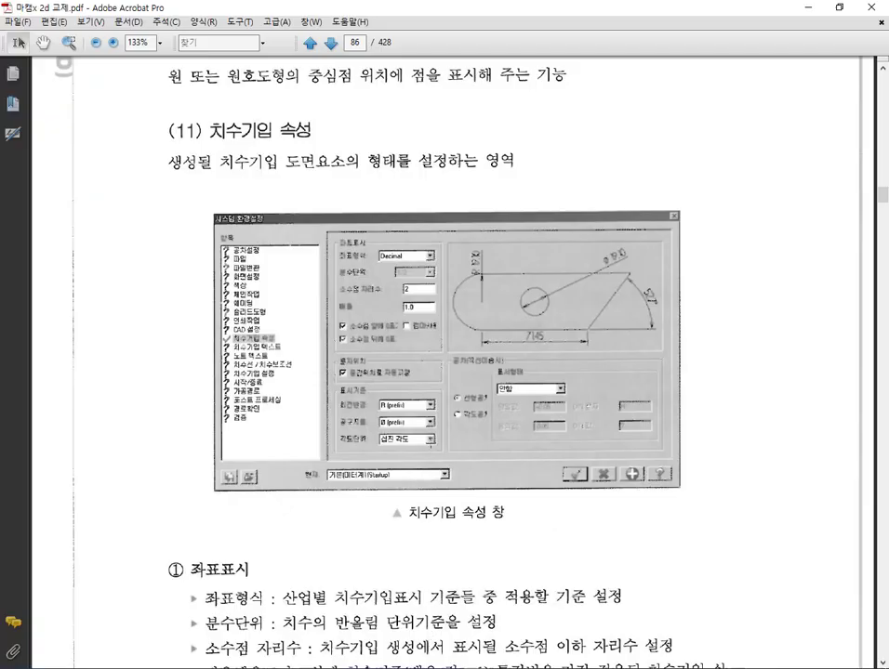
{"action": "scroll", "coordinate": [446, 372], "scroll_direction": "down", "scroll_amount": 5}
{"action": "scroll", "coordinate": [430, 437], "scroll_direction": "down", "scroll_amount": 5}
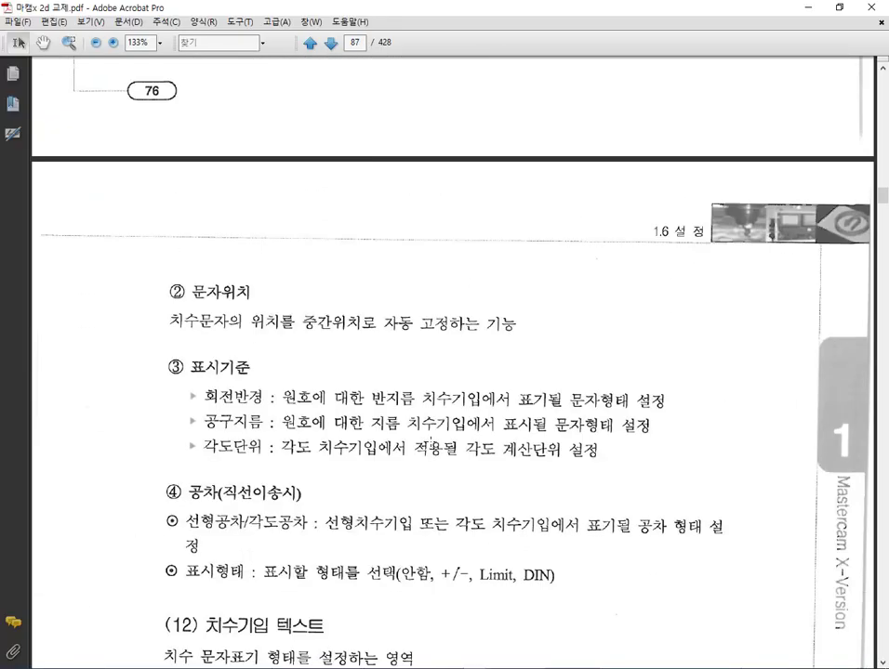
{"action": "scroll", "coordinate": [430, 443], "scroll_direction": "down", "scroll_amount": 5}
{"action": "scroll", "coordinate": [465, 447], "scroll_direction": "down", "scroll_amount": 8}
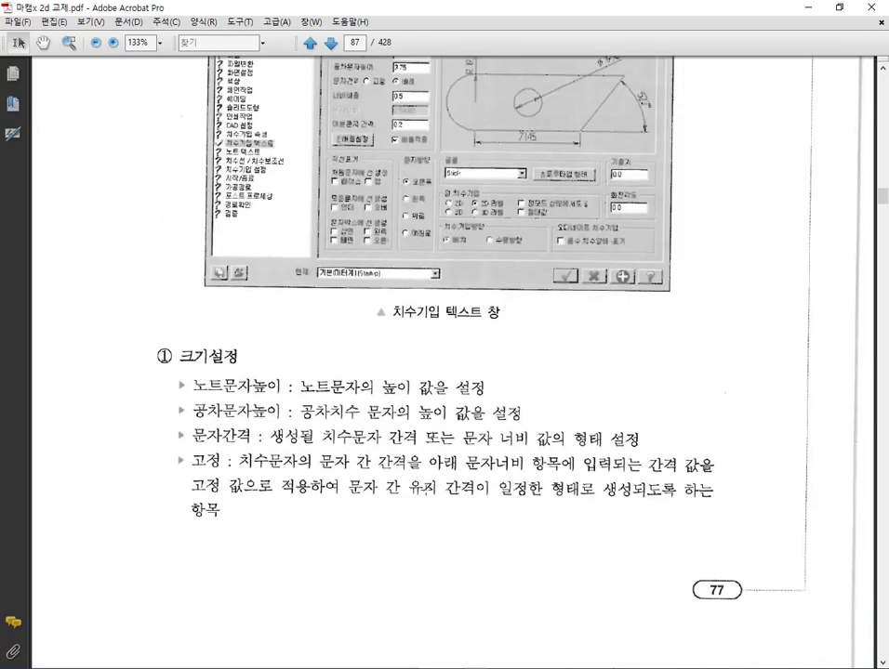
{"action": "scroll", "coordinate": [426, 486], "scroll_direction": "down", "scroll_amount": 14}
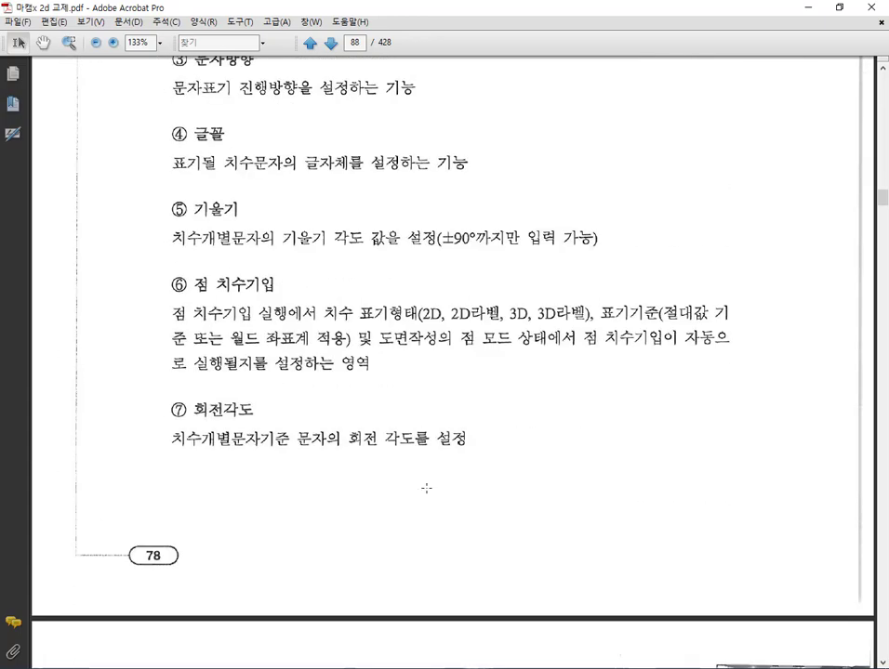
{"action": "scroll", "coordinate": [426, 485], "scroll_direction": "down", "scroll_amount": 15}
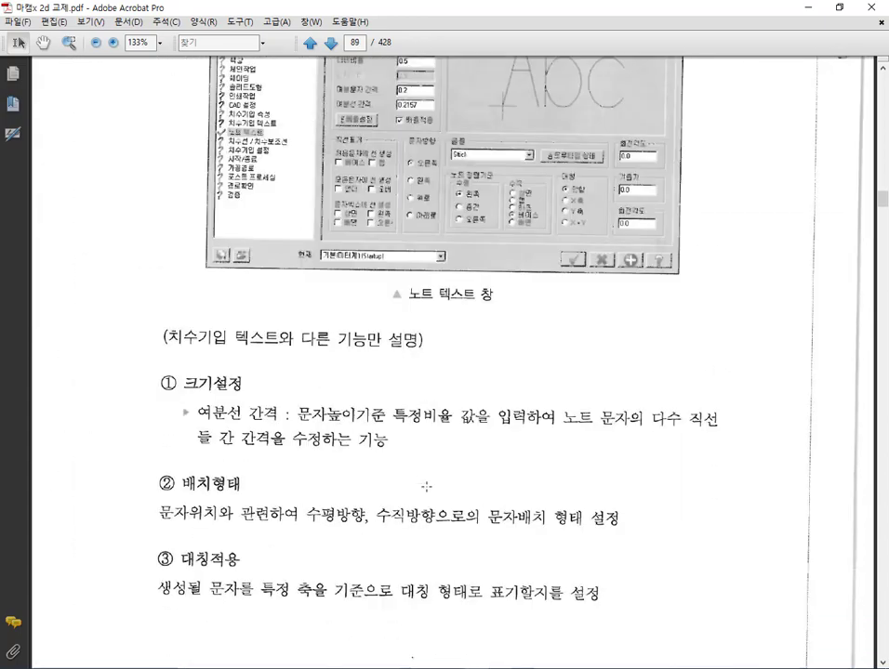
{"action": "scroll", "coordinate": [426, 485], "scroll_direction": "down", "scroll_amount": 3}
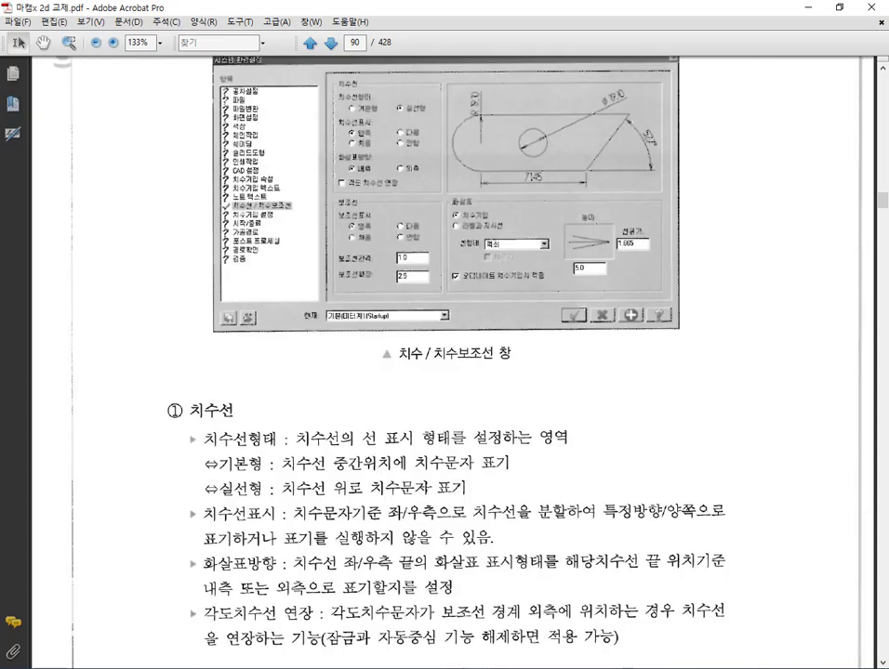
{"action": "scroll", "coordinate": [441, 316], "scroll_direction": "down", "scroll_amount": 11}
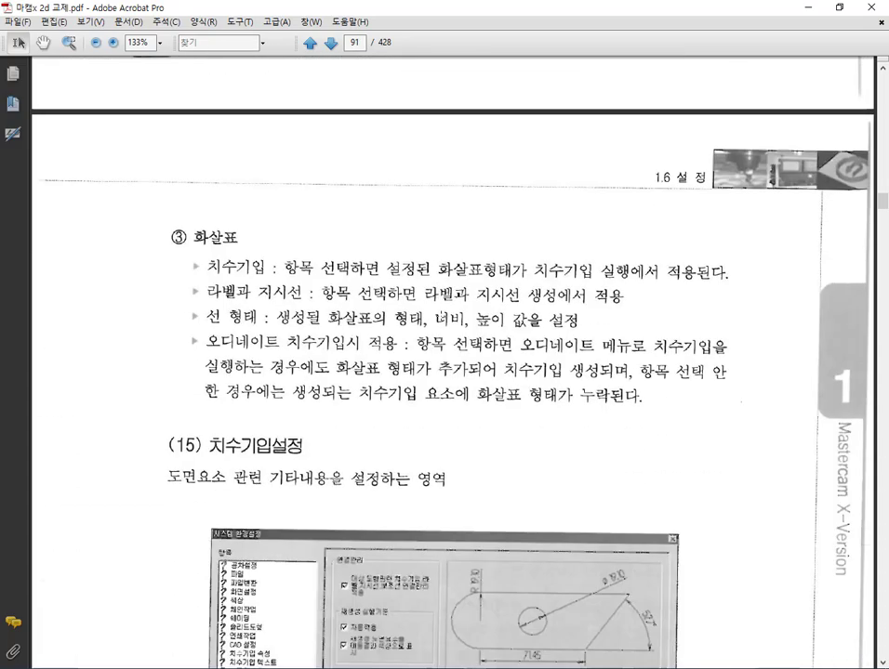
{"action": "scroll", "coordinate": [441, 316], "scroll_direction": "down", "scroll_amount": 12}
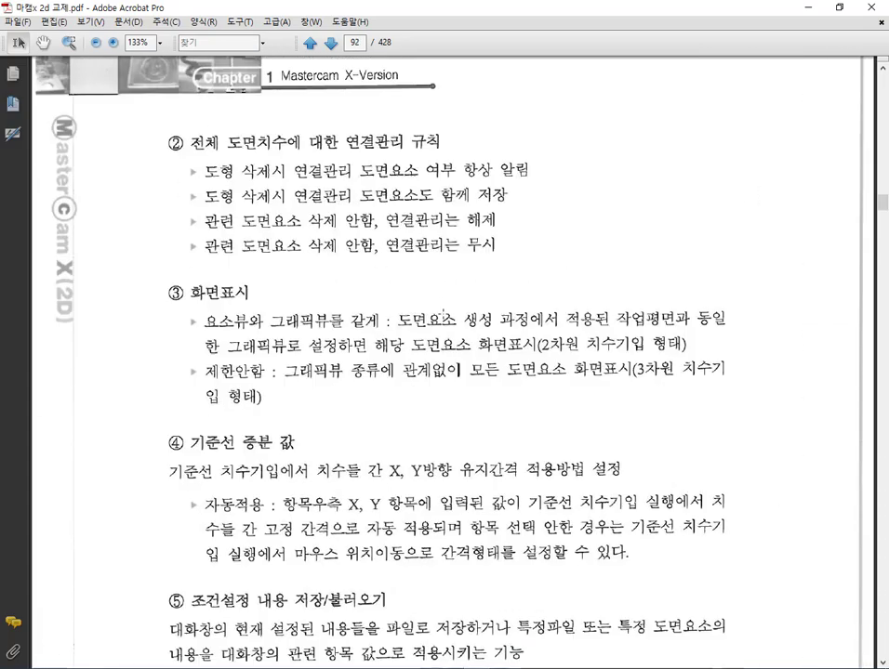
{"action": "scroll", "coordinate": [447, 300], "scroll_direction": "down", "scroll_amount": 10}
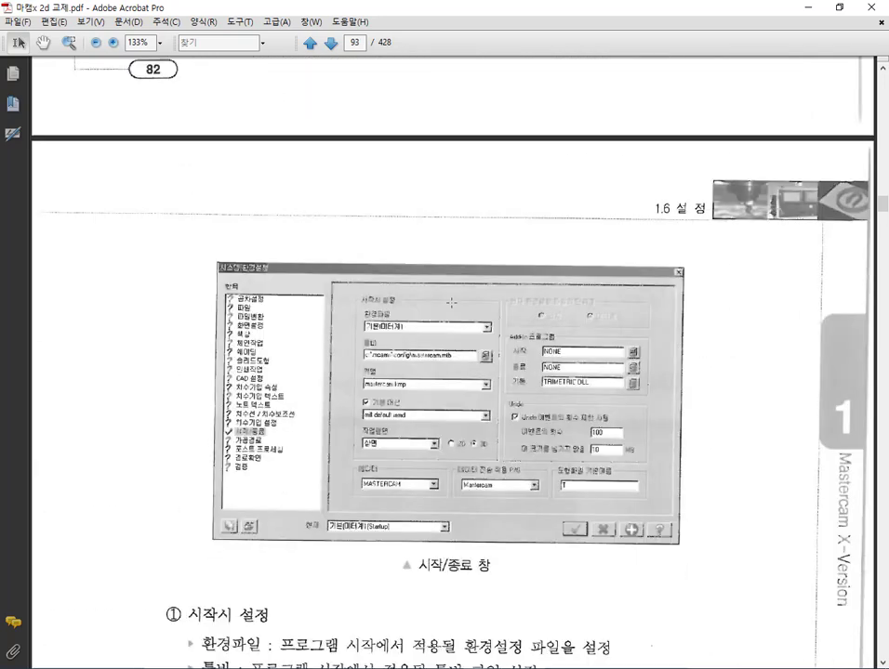
{"action": "scroll", "coordinate": [451, 302], "scroll_direction": "down", "scroll_amount": 3}
{"action": "scroll", "coordinate": [451, 303], "scroll_direction": "up", "scroll_amount": 1}
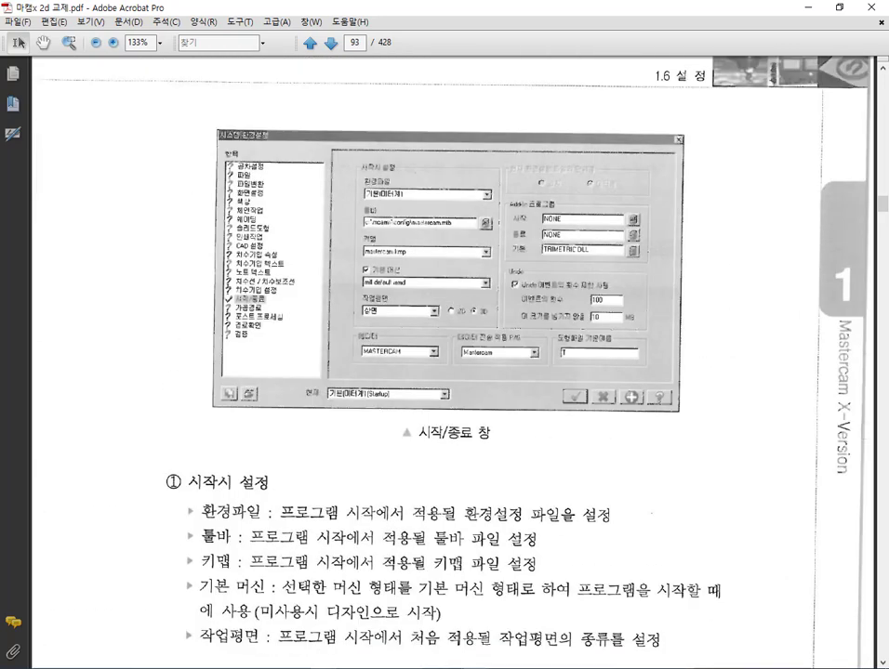
Switch back to Mastercam and examine the 시작/종료 settings, including the editor and startup product choices, then close the configuration.
{"action": "mouse_move", "coordinate": [353, 661]}
{"action": "left_click", "coordinate": [251, 614]}
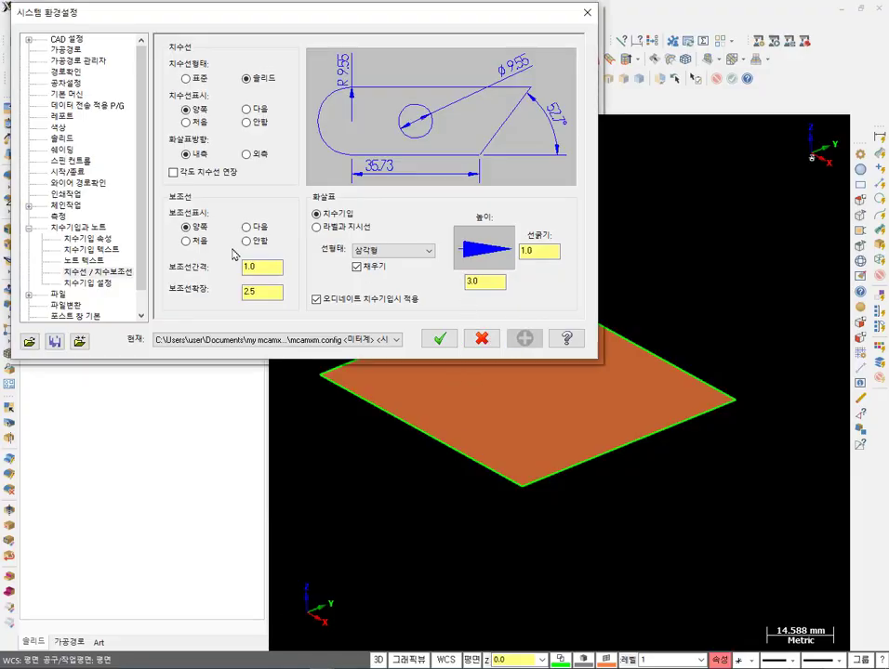
{"action": "left_click", "coordinate": [82, 174]}
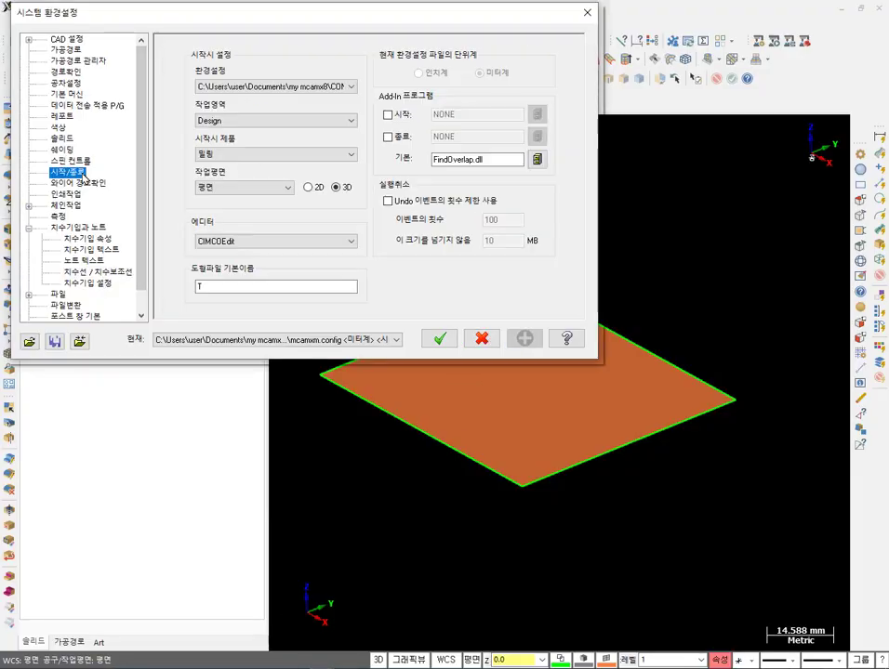
{"action": "left_click", "coordinate": [249, 242]}
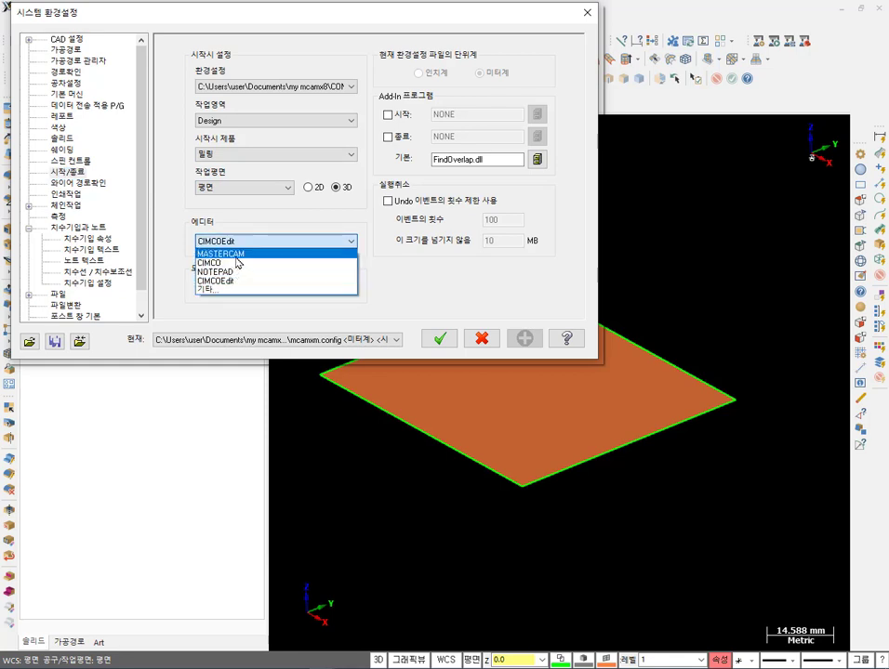
{"action": "left_click", "coordinate": [248, 156]}
{"action": "left_click", "coordinate": [248, 155]}
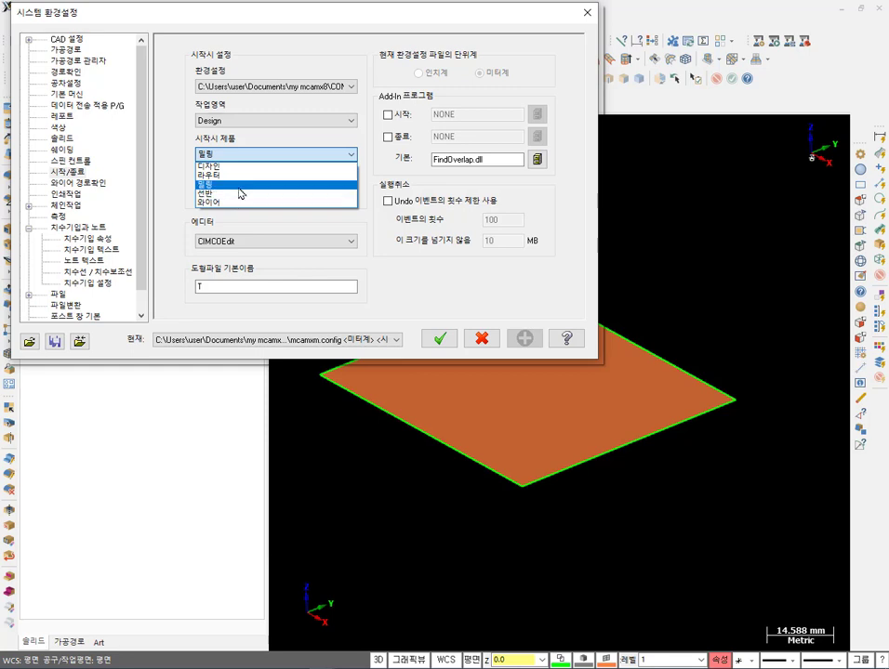
{"action": "left_click", "coordinate": [381, 239]}
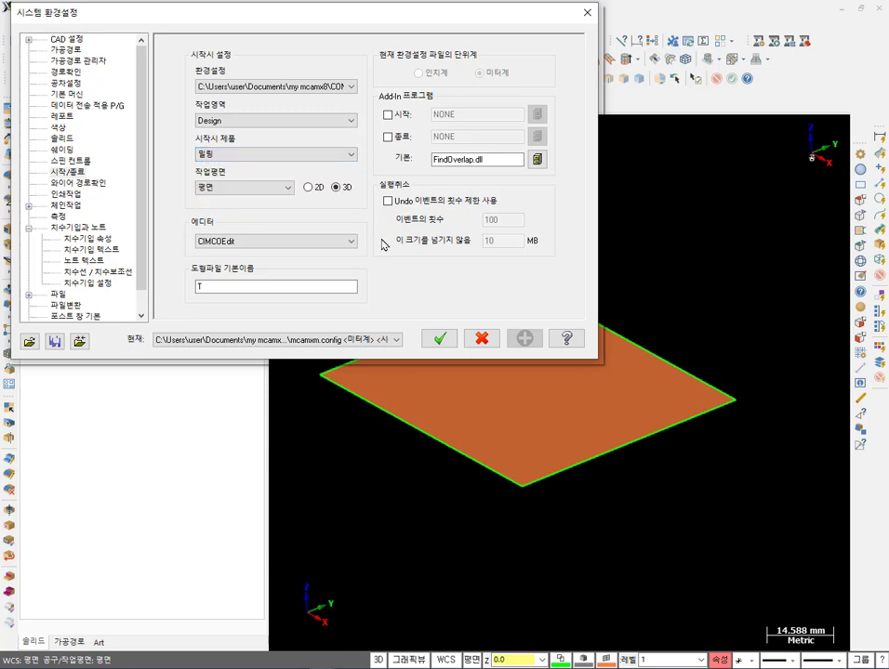
{"action": "left_click", "coordinate": [484, 342]}
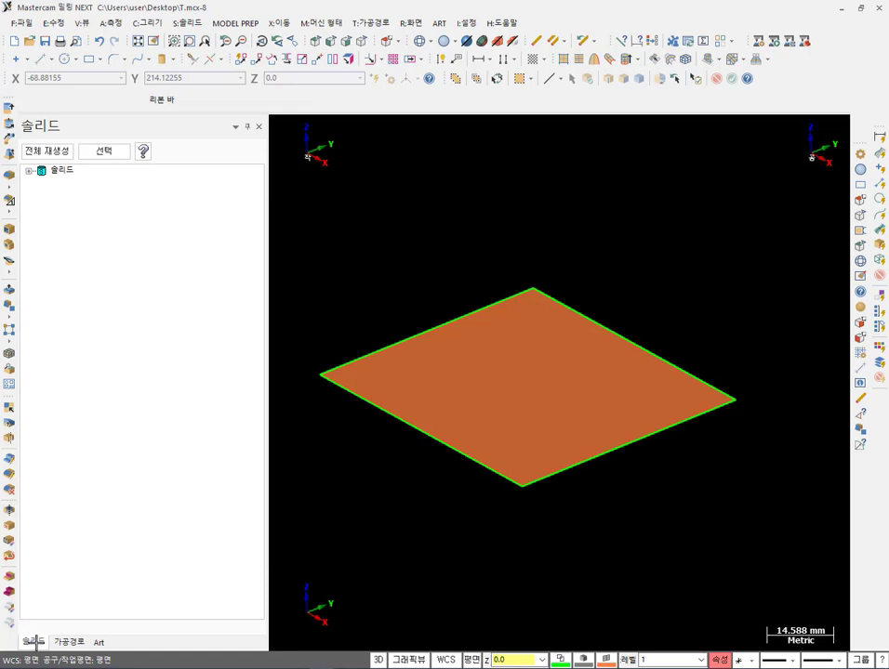
Examine the toolpath manager (가공경로), the toolpath operations, and the machine definitions offered for milling and lathe.
{"action": "left_click", "coordinate": [67, 642]}
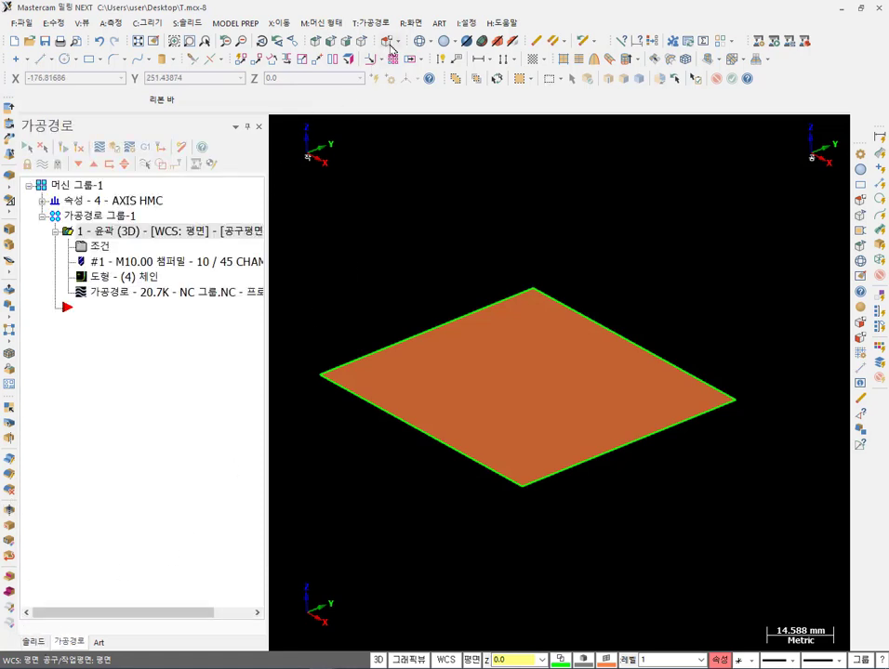
{"action": "left_click", "coordinate": [321, 23]}
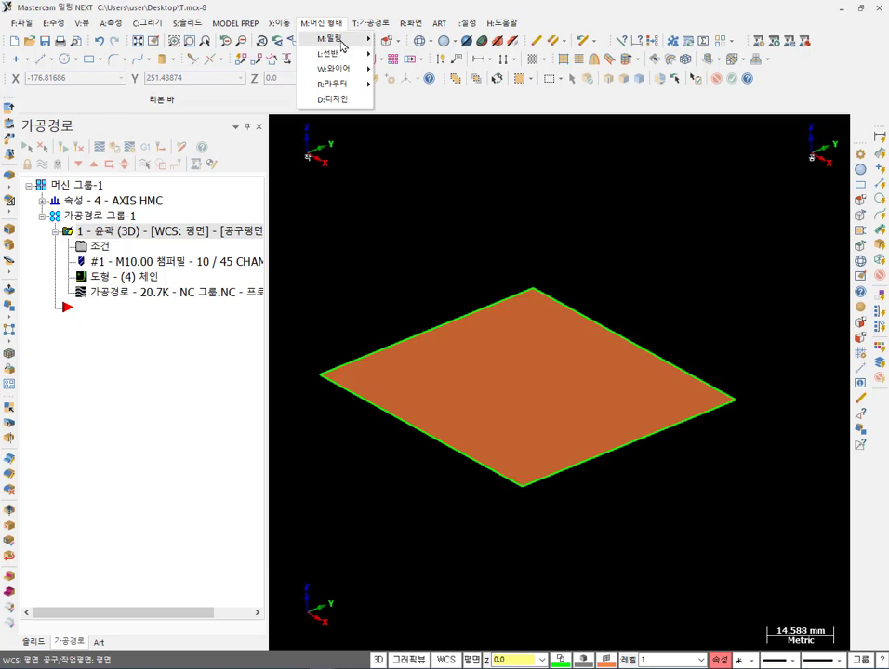
{"action": "mouse_move", "coordinate": [342, 47]}
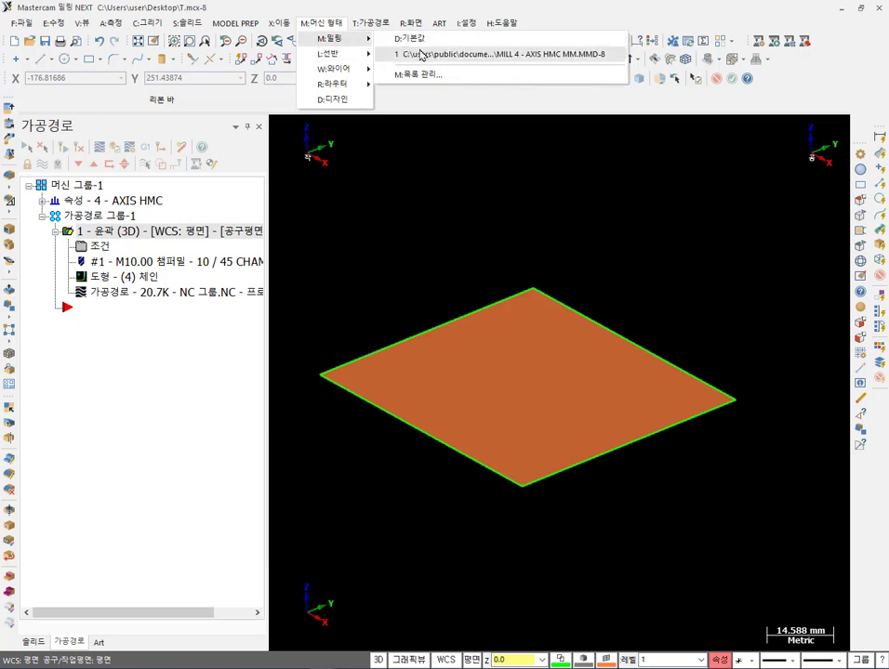
{"action": "mouse_move", "coordinate": [370, 23]}
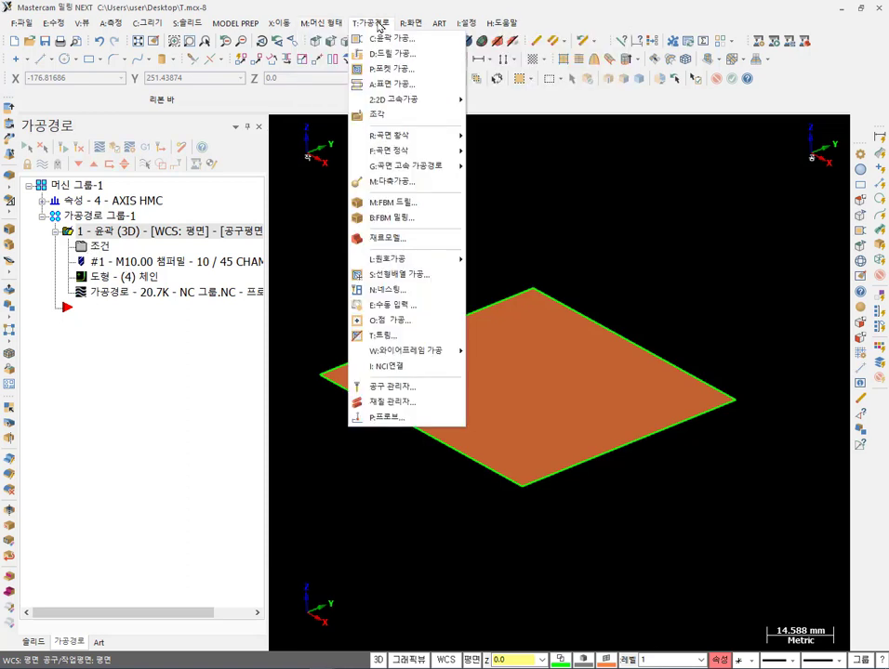
{"action": "mouse_move", "coordinate": [320, 22]}
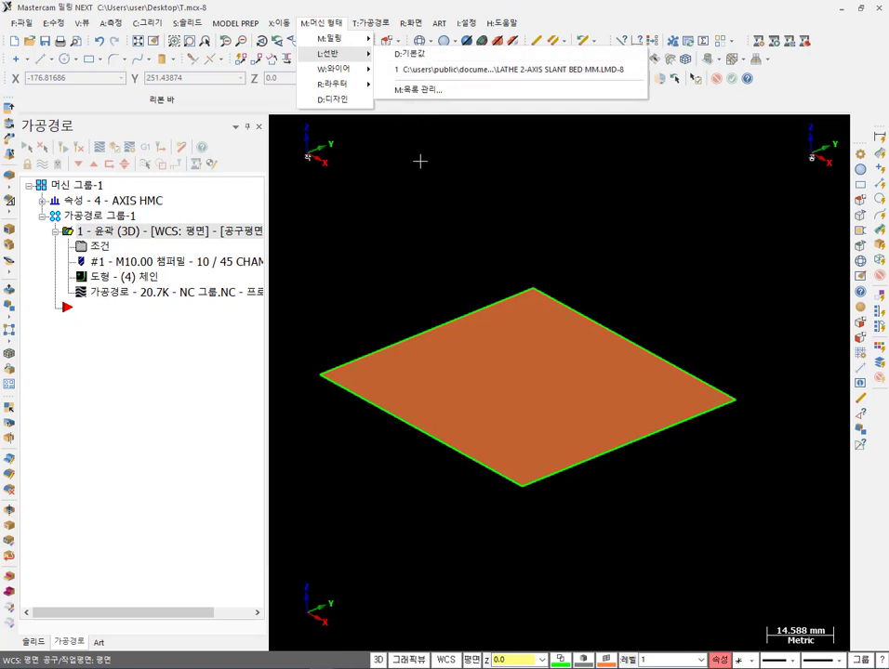
{"action": "left_click", "coordinate": [444, 196]}
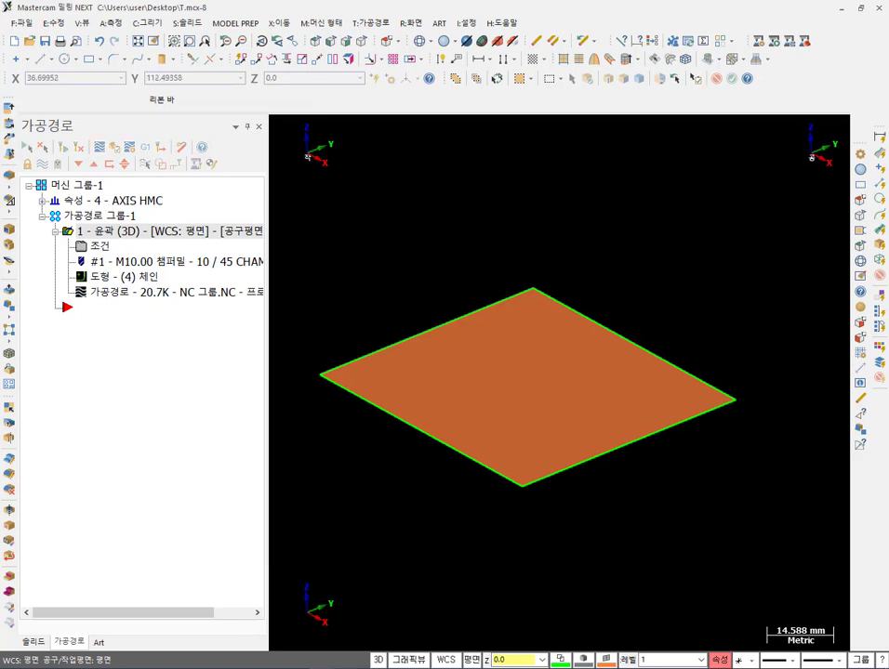
Check the PDF textbook briefly, return to Mastercam and review the editor (에디터) choices under 시작/종료 in the system configuration.
{"action": "left_click", "coordinate": [403, 605]}
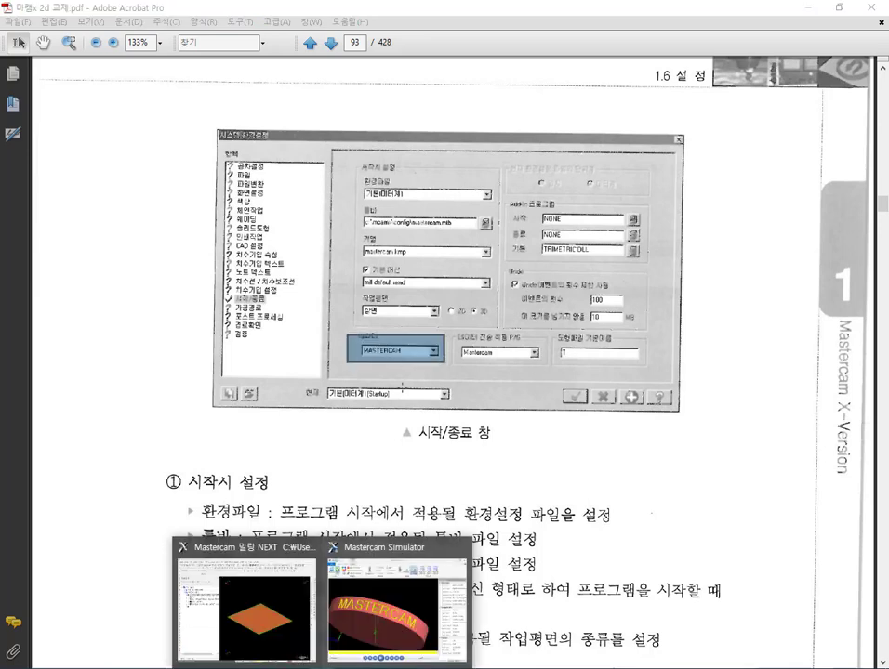
{"action": "left_click", "coordinate": [283, 640]}
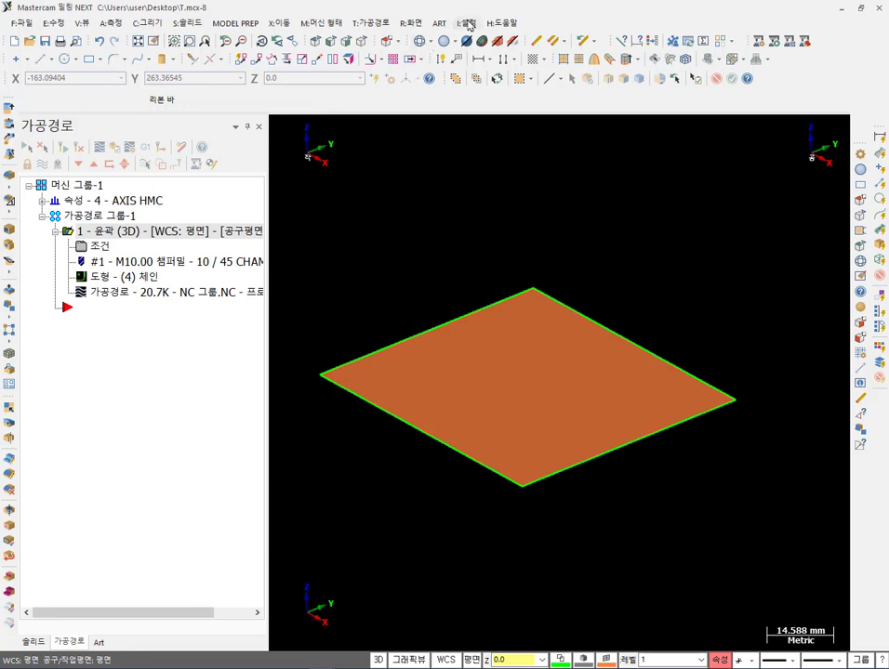
{"action": "left_click", "coordinate": [466, 23]}
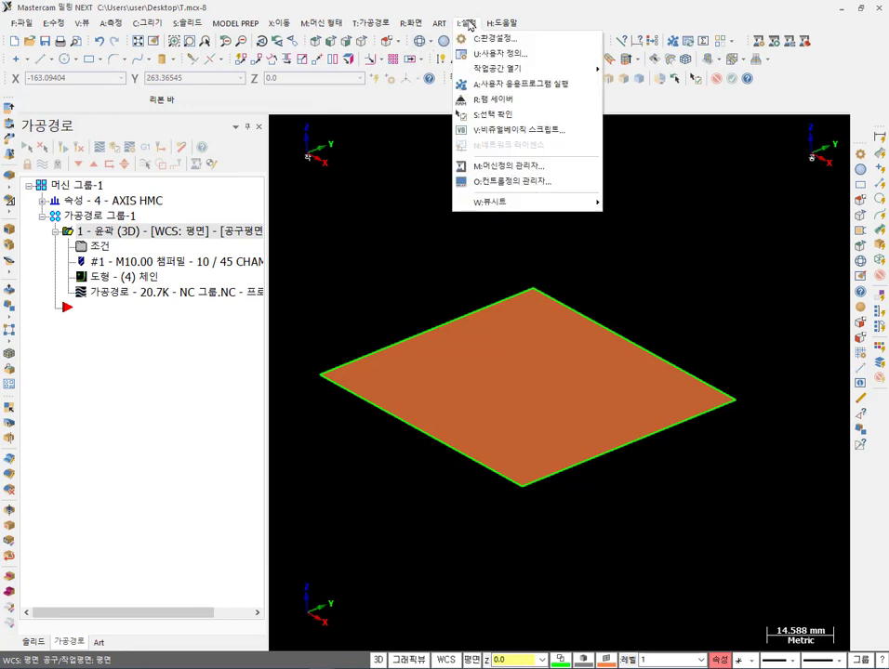
{"action": "left_click", "coordinate": [491, 38]}
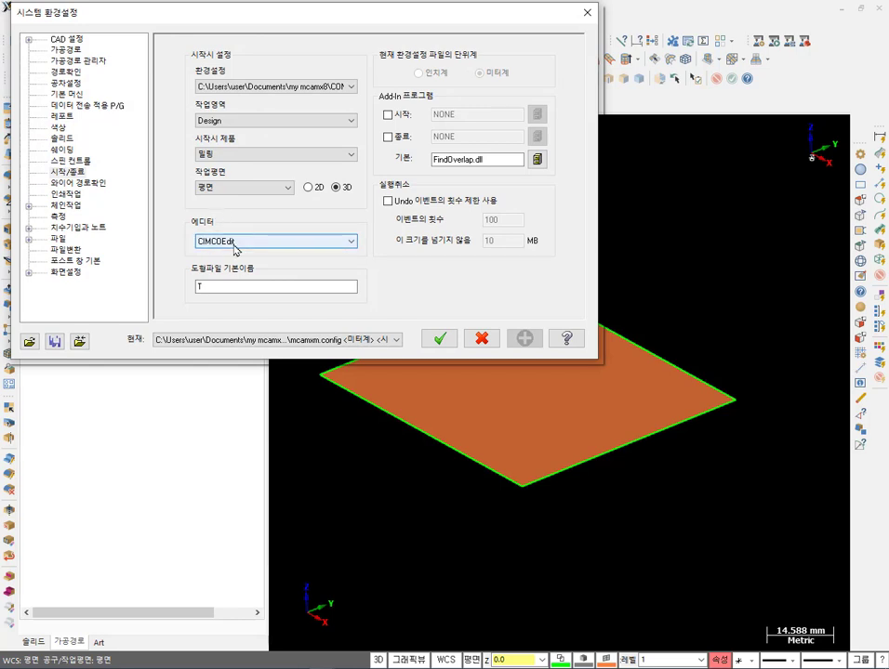
{"action": "left_click", "coordinate": [237, 249]}
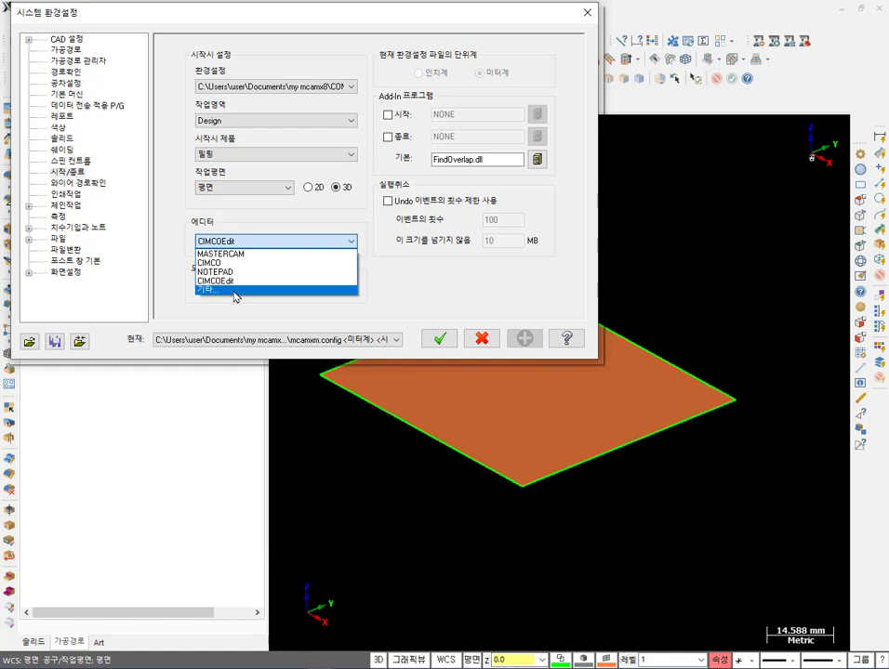
{"action": "left_click", "coordinate": [167, 250]}
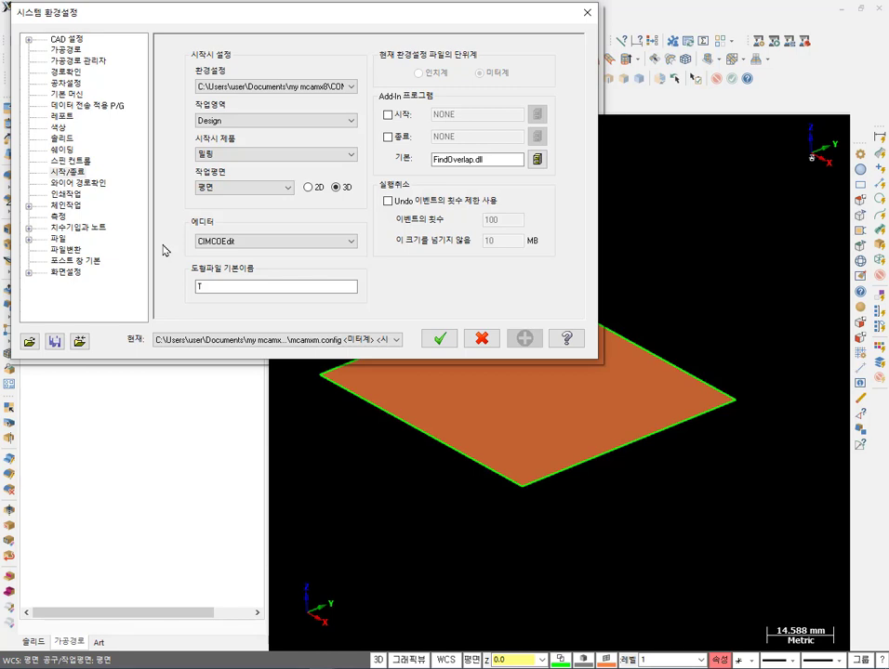
{"action": "left_click", "coordinate": [246, 244]}
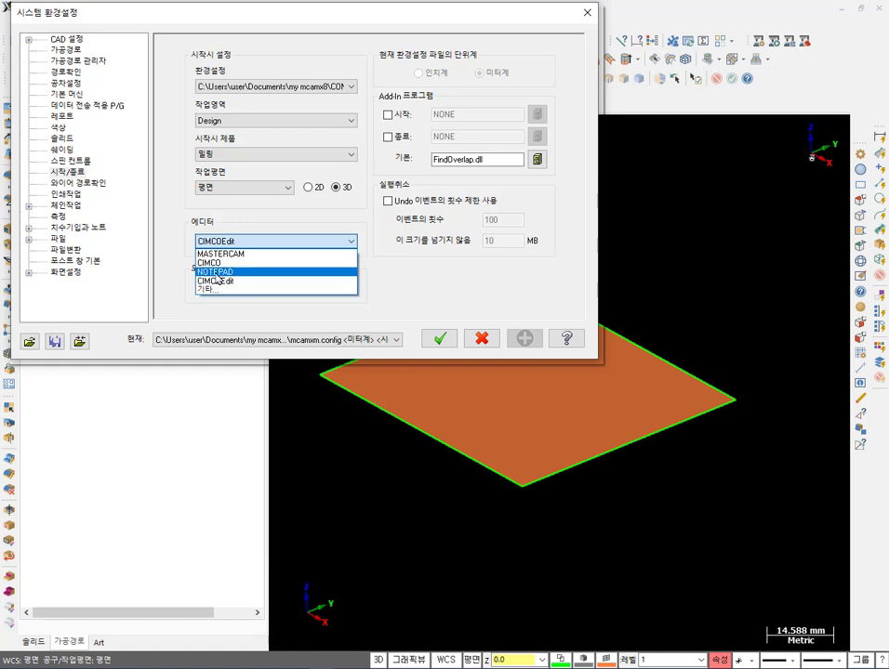
{"action": "left_click", "coordinate": [412, 296]}
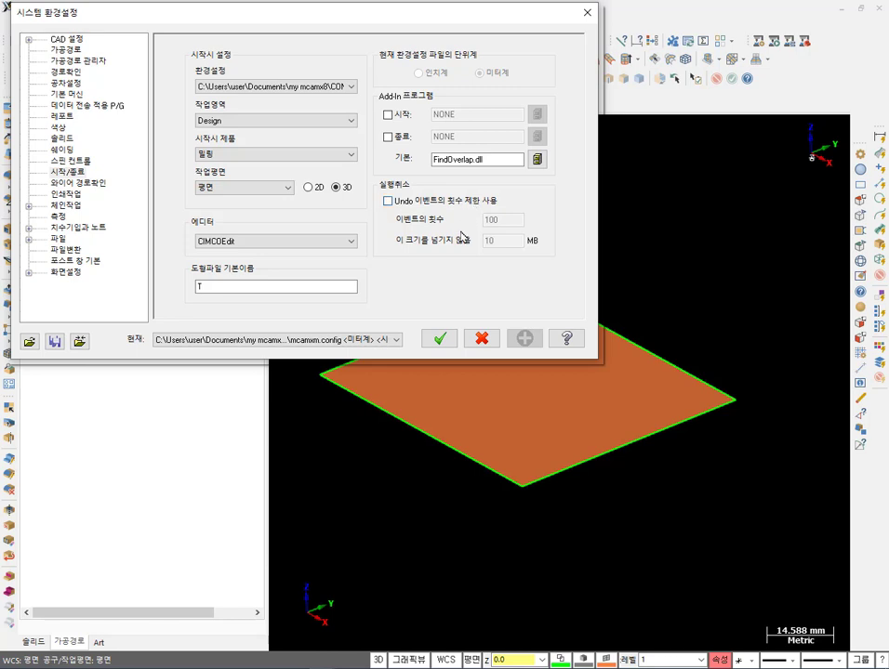
Enable the limit on the number of undo events (Undo 이벤트의 횟수 제한 사용).
{"action": "left_click", "coordinate": [387, 202]}
{"action": "key", "text": "Tab"}
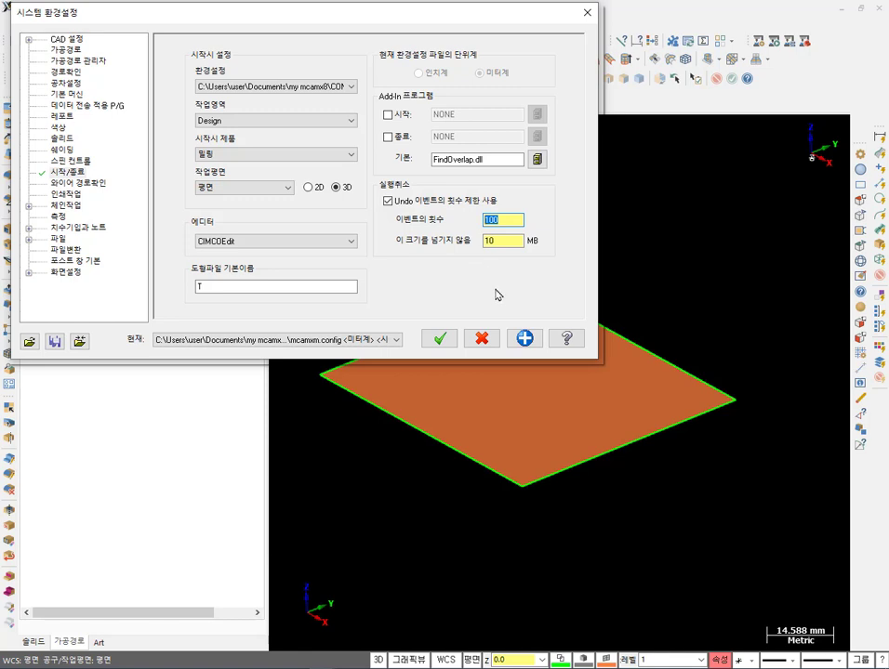
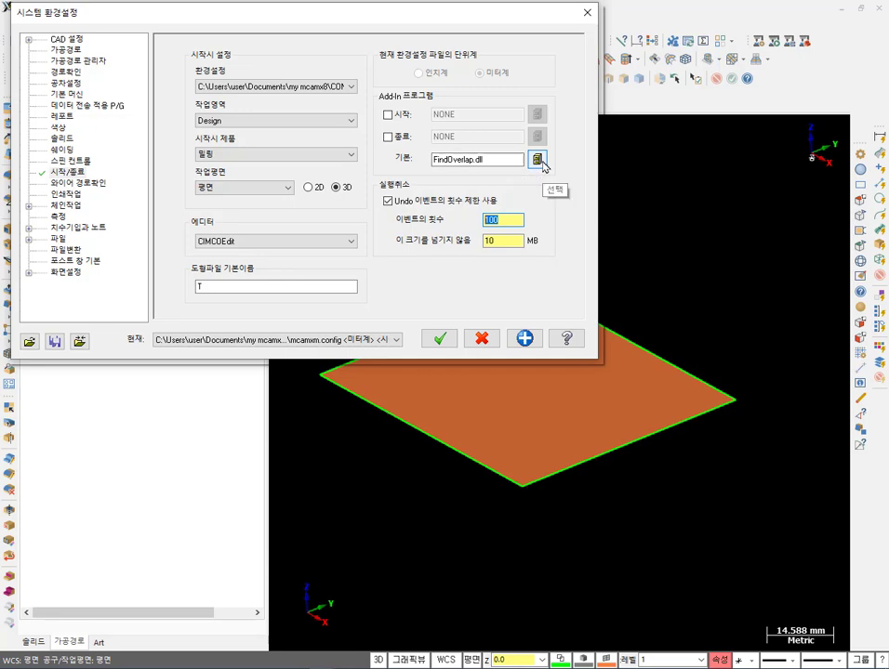
Browse the DLL files in the chooks folder for the default add-in program, then cancel the selection.
{"action": "left_click", "coordinate": [537, 160]}
{"action": "scroll", "coordinate": [291, 181], "scroll_direction": "down", "scroll_amount": 9}
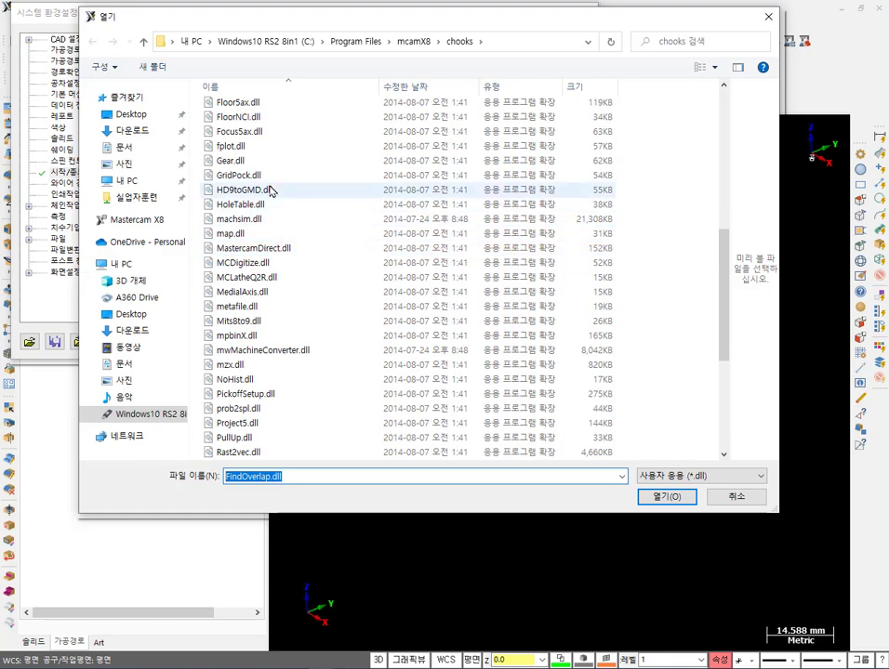
{"action": "scroll", "coordinate": [268, 336], "scroll_direction": "down", "scroll_amount": 4}
{"action": "scroll", "coordinate": [268, 336], "scroll_direction": "down", "scroll_amount": 2}
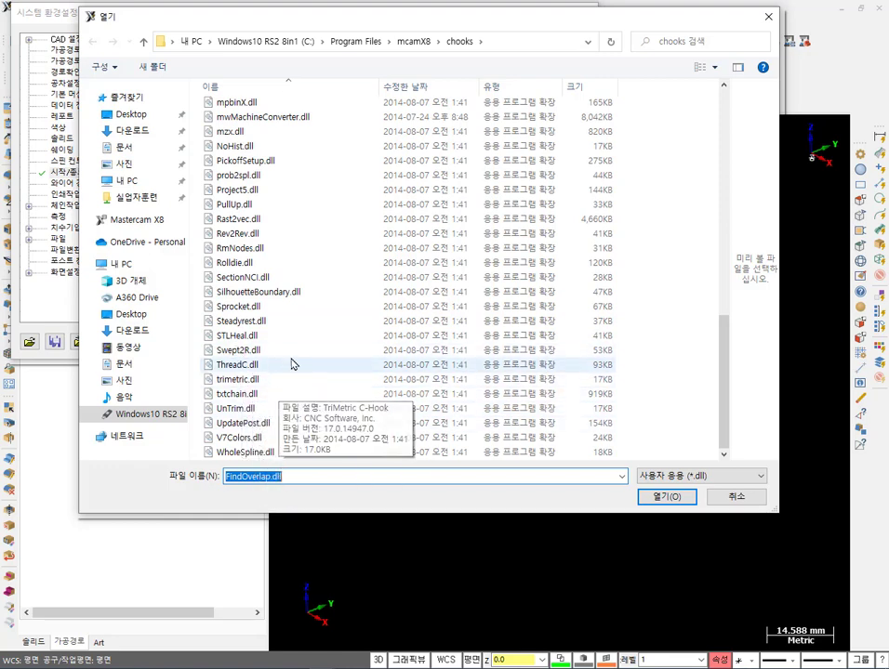
{"action": "scroll", "coordinate": [304, 355], "scroll_direction": "up", "scroll_amount": 8}
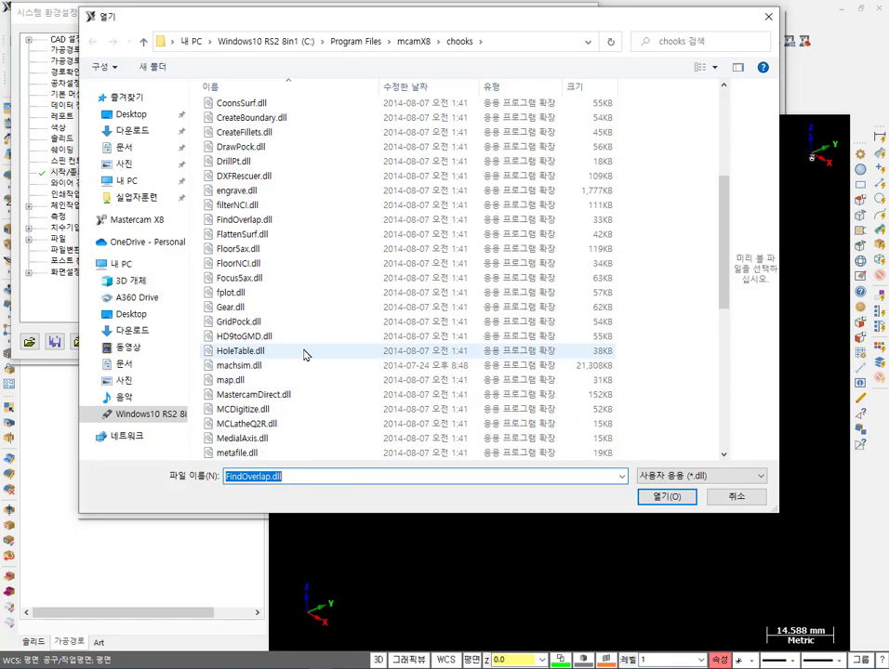
{"action": "scroll", "coordinate": [304, 355], "scroll_direction": "up", "scroll_amount": 5}
{"action": "scroll", "coordinate": [304, 355], "scroll_direction": "down", "scroll_amount": 2}
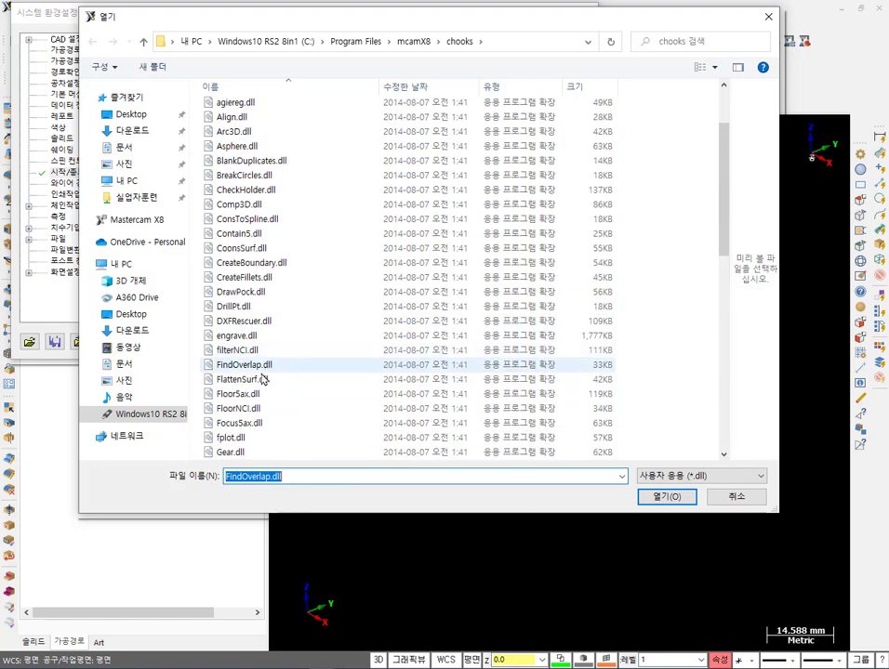
{"action": "left_click", "coordinate": [732, 503]}
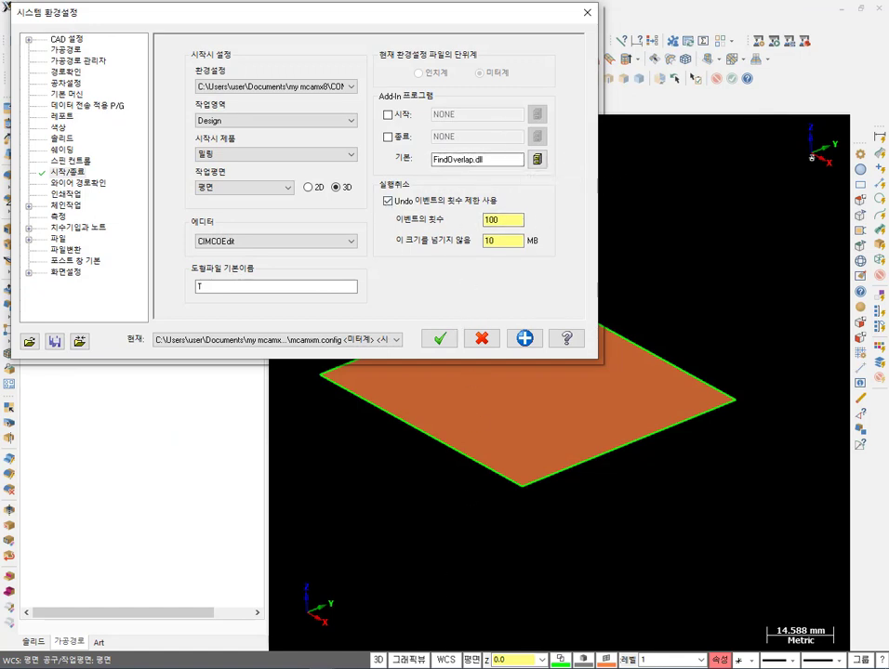
Switch to the PDF textbook and skim from the 시작/종료 section to the 커스터마이즈 section on PDF page 100.
{"action": "left_click", "coordinate": [401, 618]}
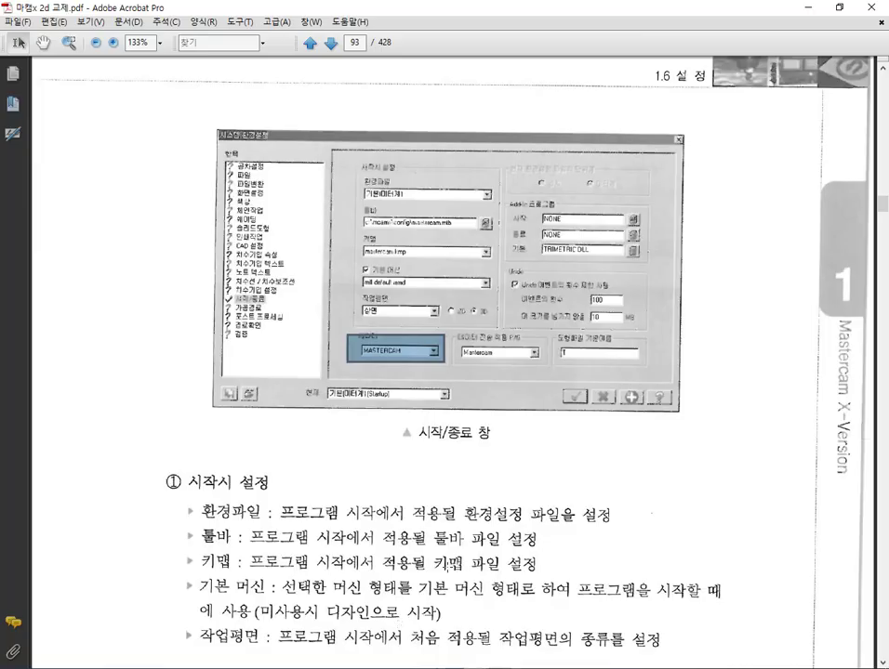
{"action": "scroll", "coordinate": [527, 470], "scroll_direction": "down", "scroll_amount": 20}
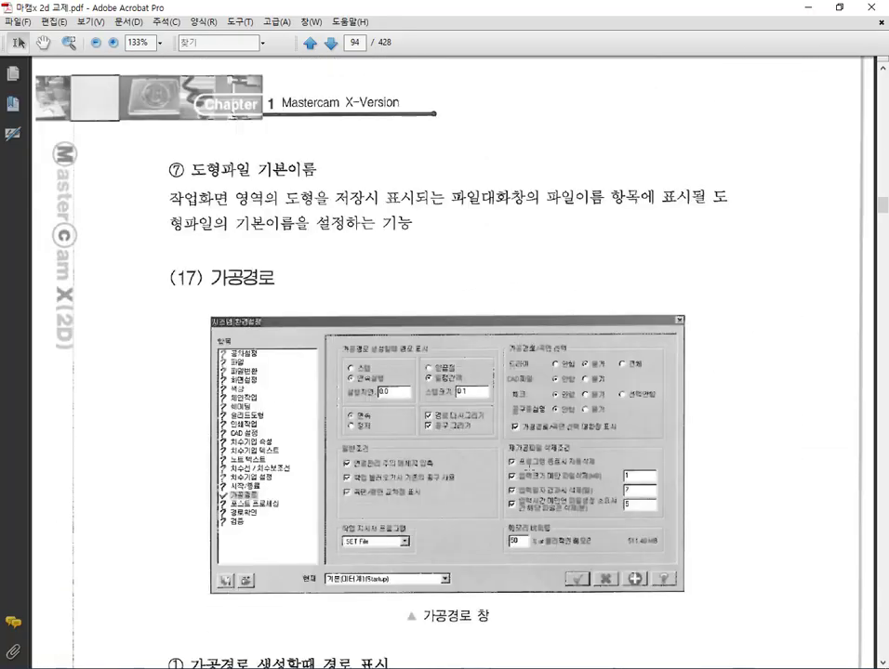
{"action": "scroll", "coordinate": [526, 471], "scroll_direction": "down", "scroll_amount": 20}
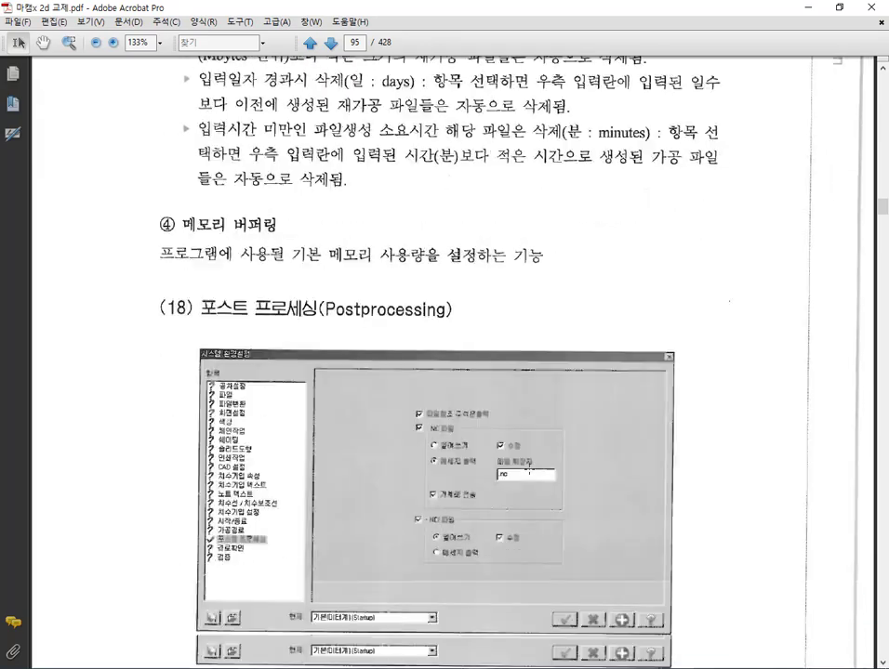
{"action": "scroll", "coordinate": [529, 472], "scroll_direction": "down", "scroll_amount": 20}
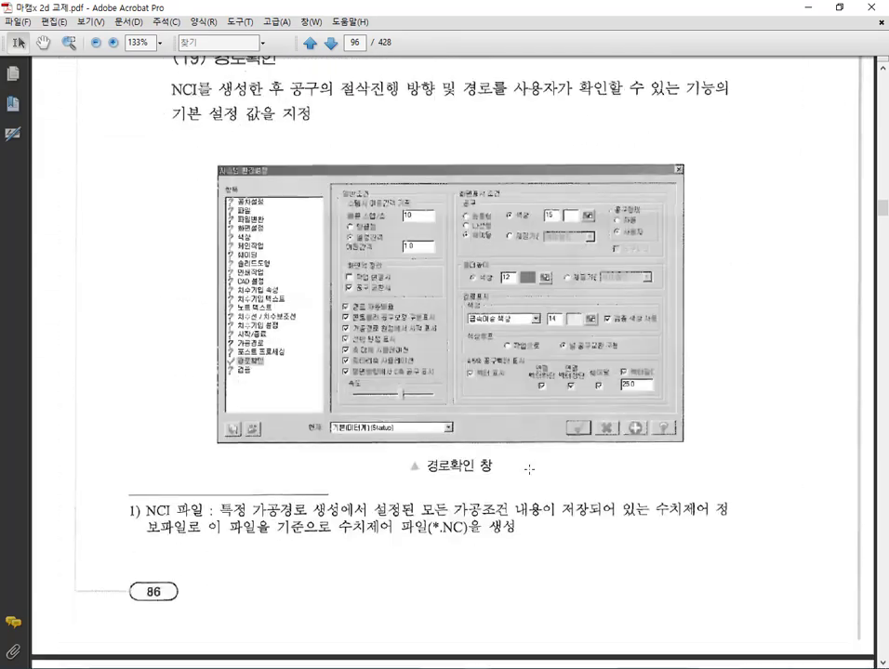
{"action": "scroll", "coordinate": [529, 469], "scroll_direction": "down", "scroll_amount": 10}
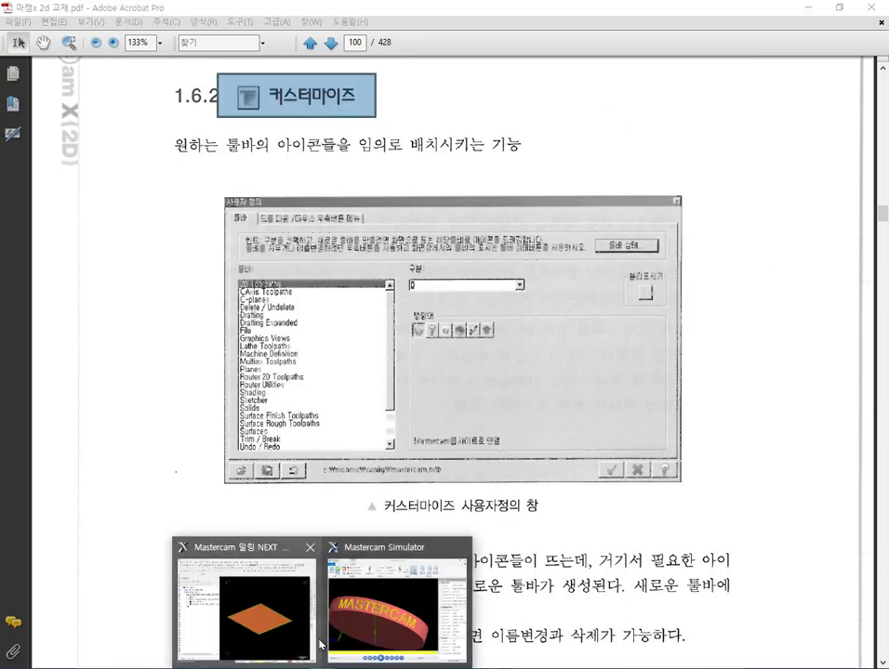
Switch to Mastercam, close the system configuration and bring up the 사용자 정의 dialog for customizing toolbars.
{"action": "left_click", "coordinate": [313, 637]}
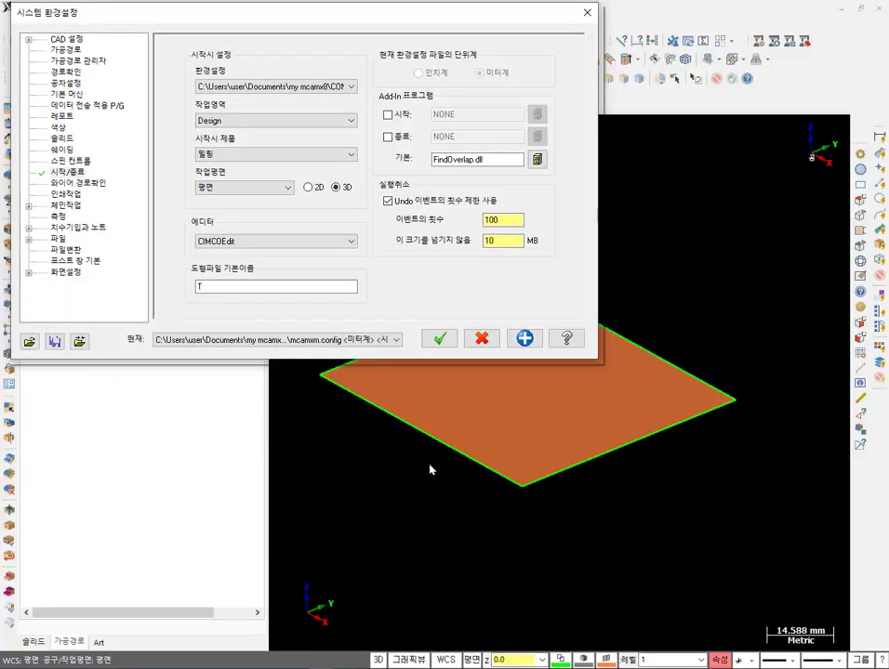
{"action": "left_click", "coordinate": [587, 12]}
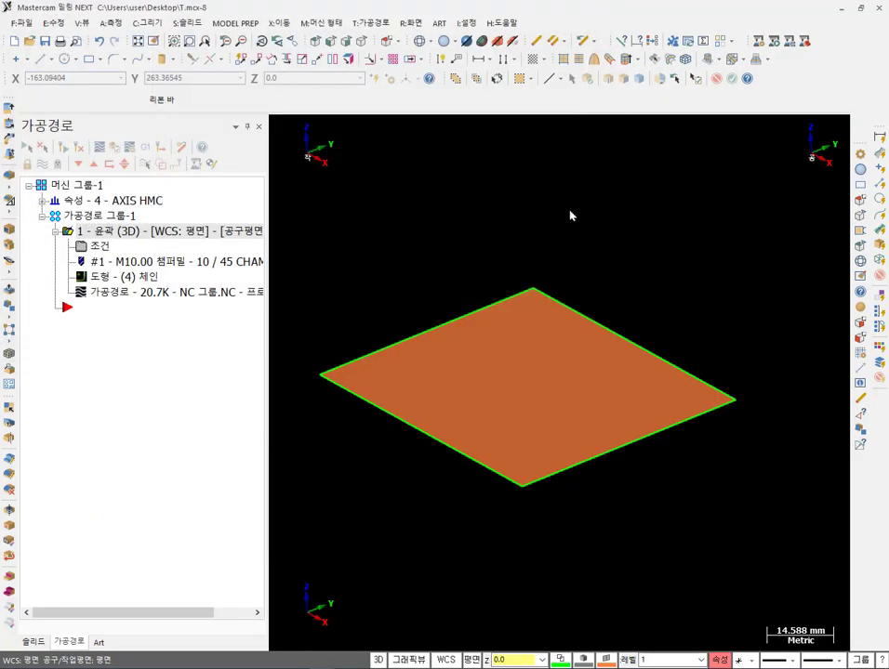
{"action": "left_click", "coordinate": [468, 23]}
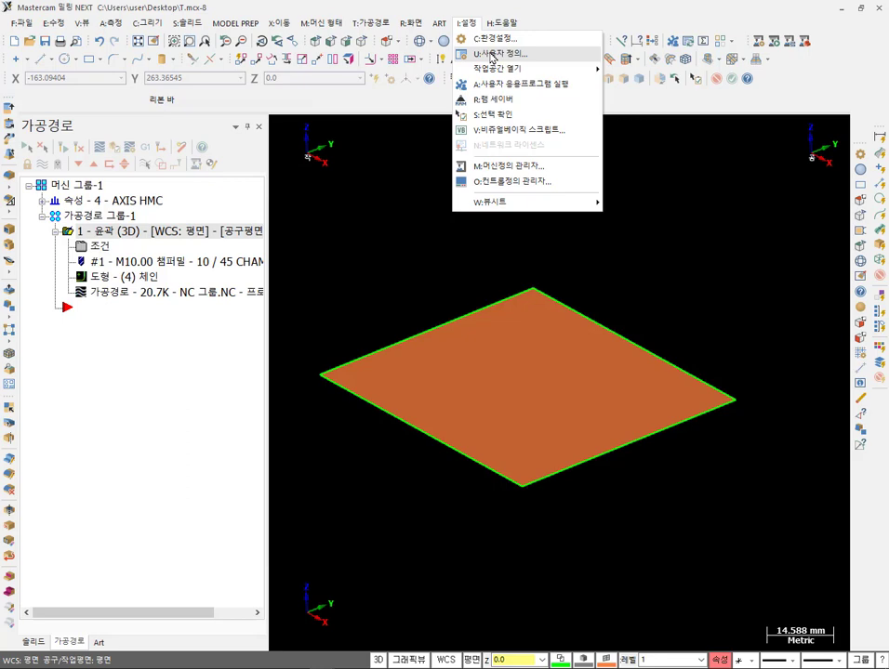
{"action": "left_click", "coordinate": [492, 54]}
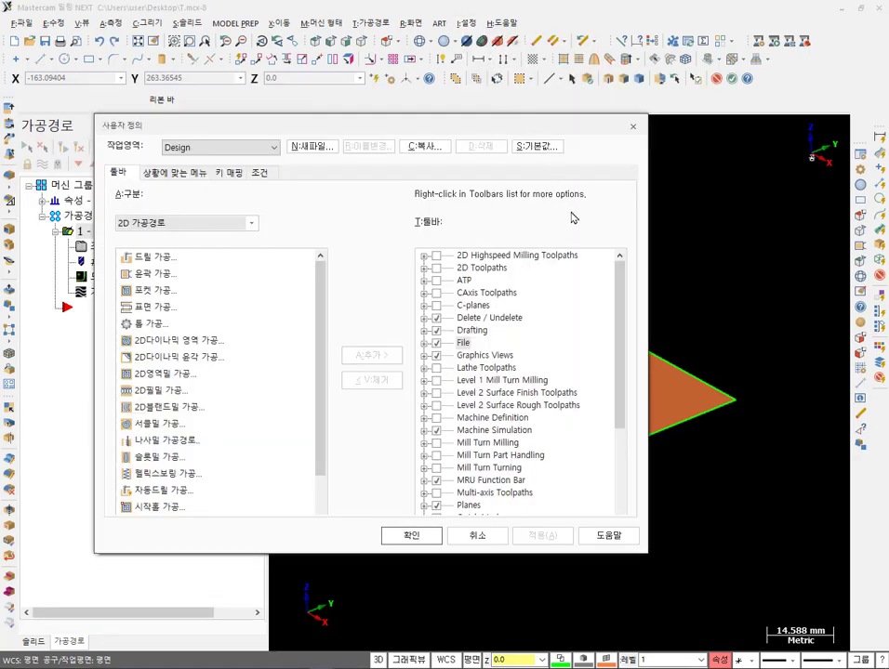
{"action": "left_click_drag", "start_coordinate": [482, 130], "coordinate": [554, 26]}
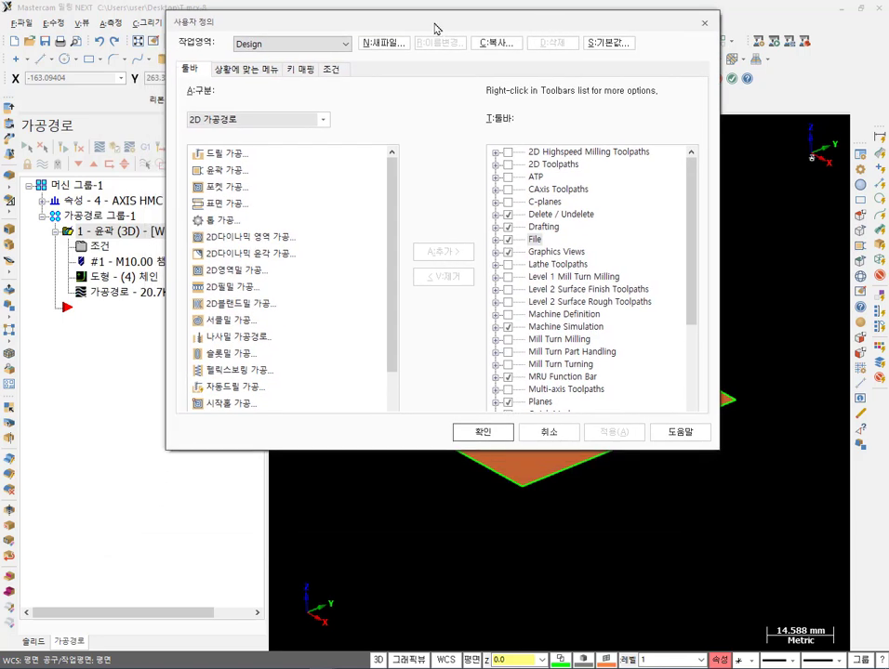
Review the available workspaces (작업영역) in the 사용자 정의 dialog and keep Design selected.
{"action": "left_click", "coordinate": [344, 45]}
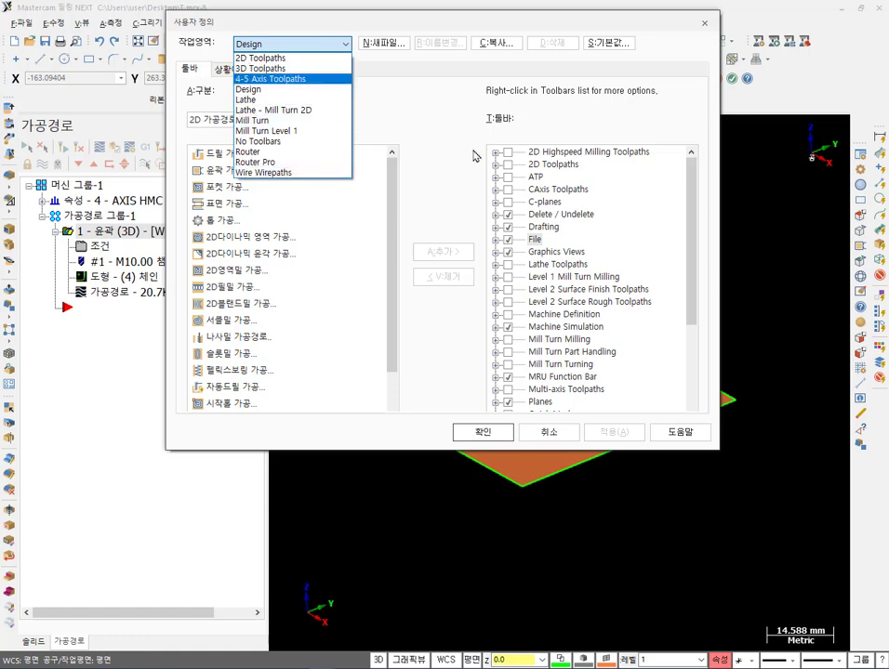
{"action": "left_click", "coordinate": [350, 22]}
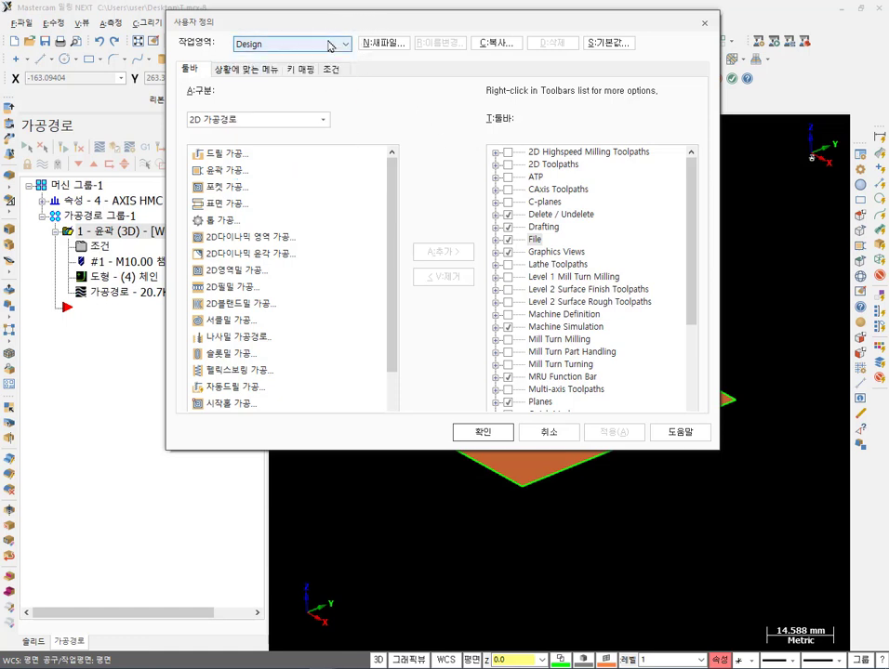
{"action": "left_click", "coordinate": [329, 45]}
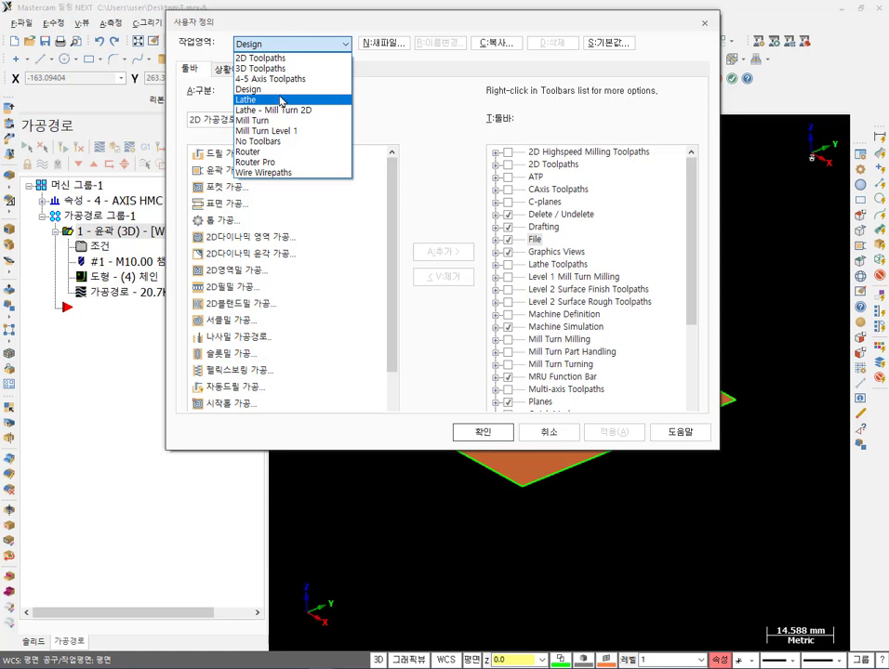
{"action": "left_click", "coordinate": [249, 89]}
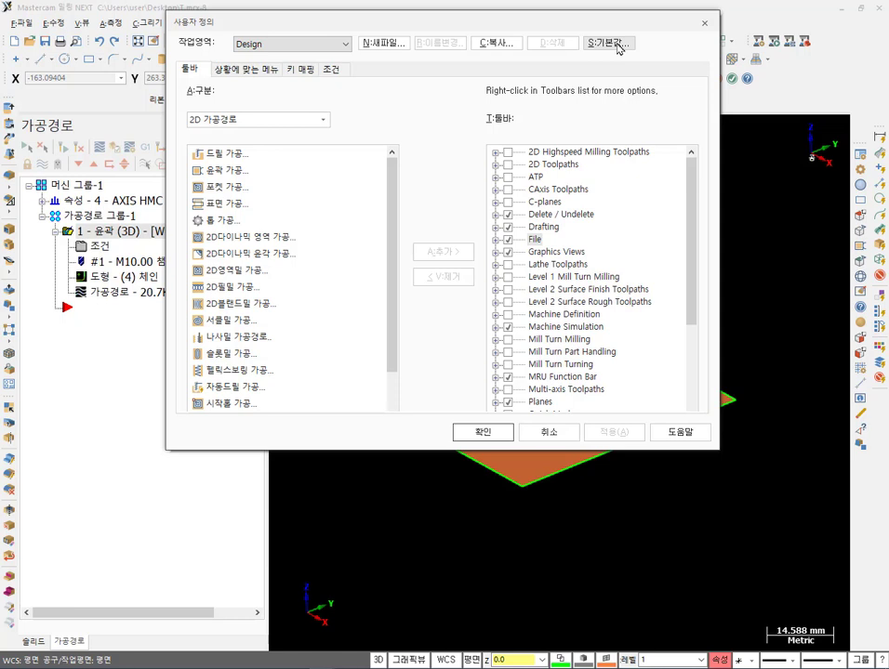
Try toggling the visibility of the Machine Simulation, Mill Turn Milling and Mill Turn Part Handling toolbars.
{"action": "left_click", "coordinate": [508, 327]}
{"action": "left_click", "coordinate": [507, 327]}
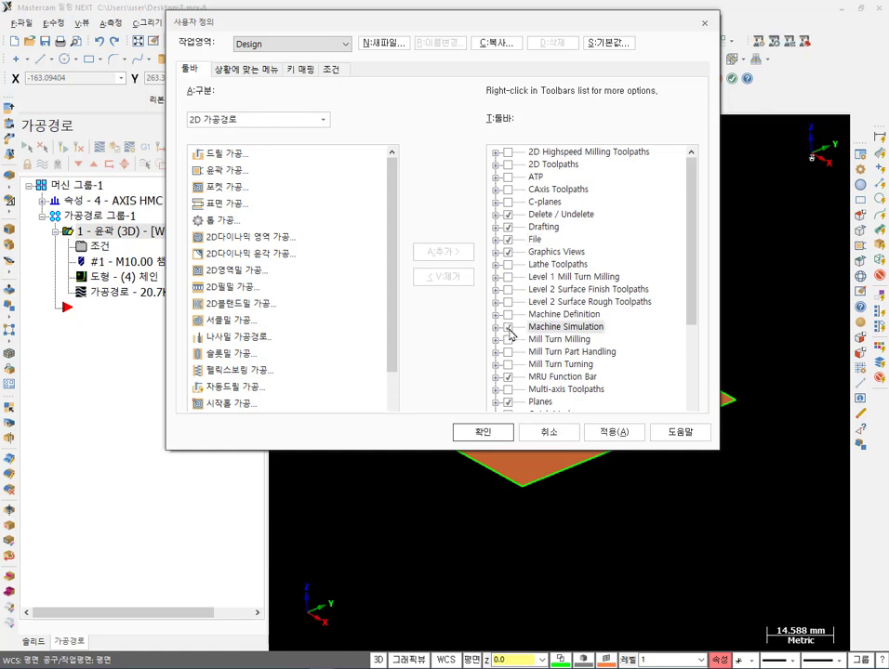
{"action": "left_click", "coordinate": [509, 340]}
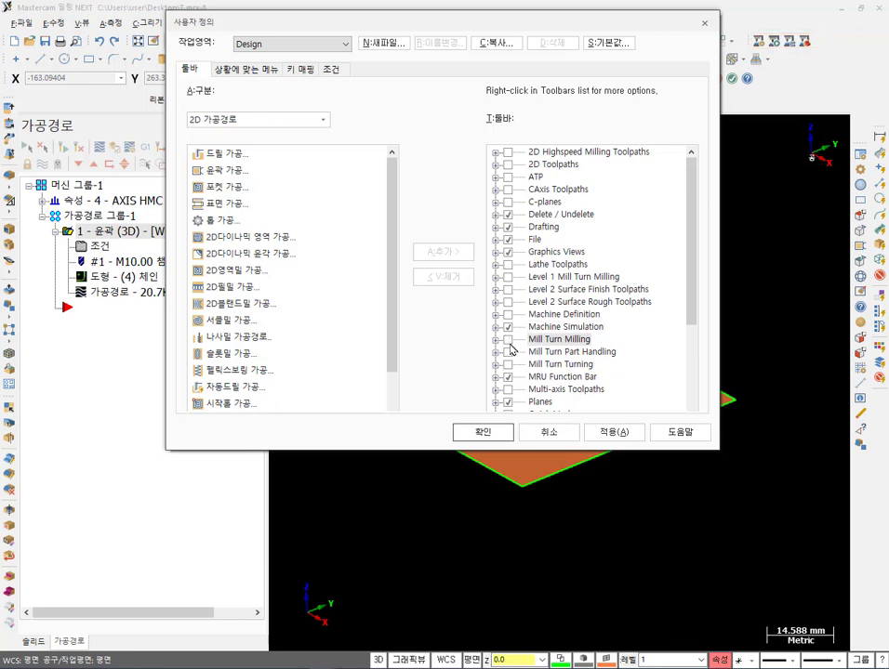
{"action": "left_click", "coordinate": [510, 354]}
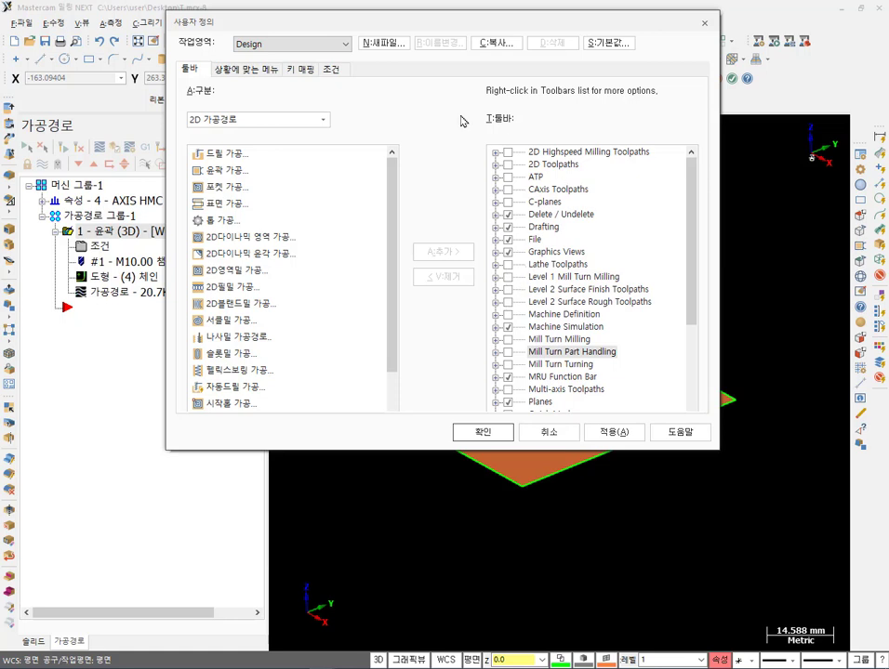
Look at the command categories available for toolbars, from Geometry to the commands in the 도형 category.
{"action": "left_click", "coordinate": [305, 122]}
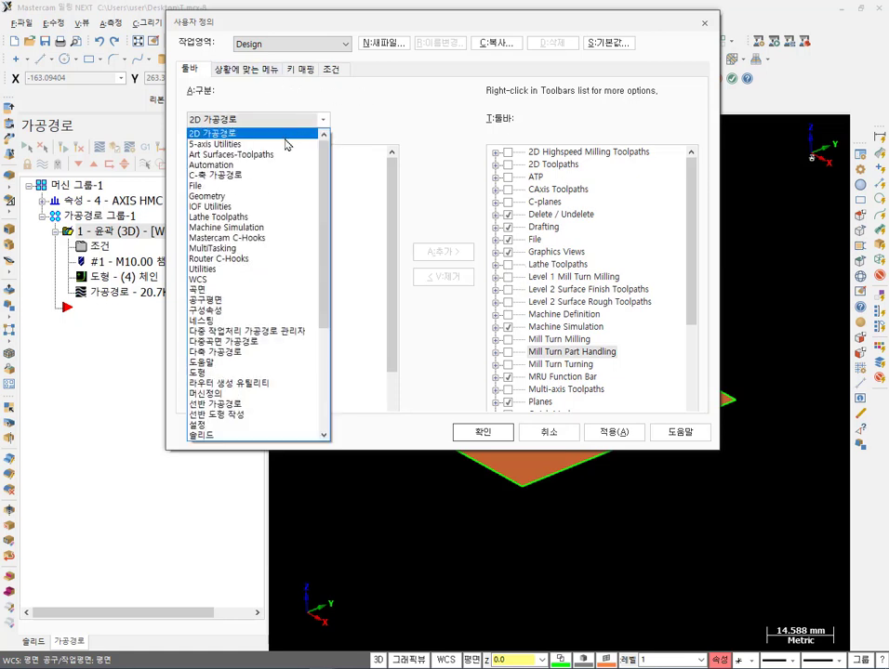
{"action": "left_click", "coordinate": [247, 196]}
{"action": "left_click", "coordinate": [322, 120]}
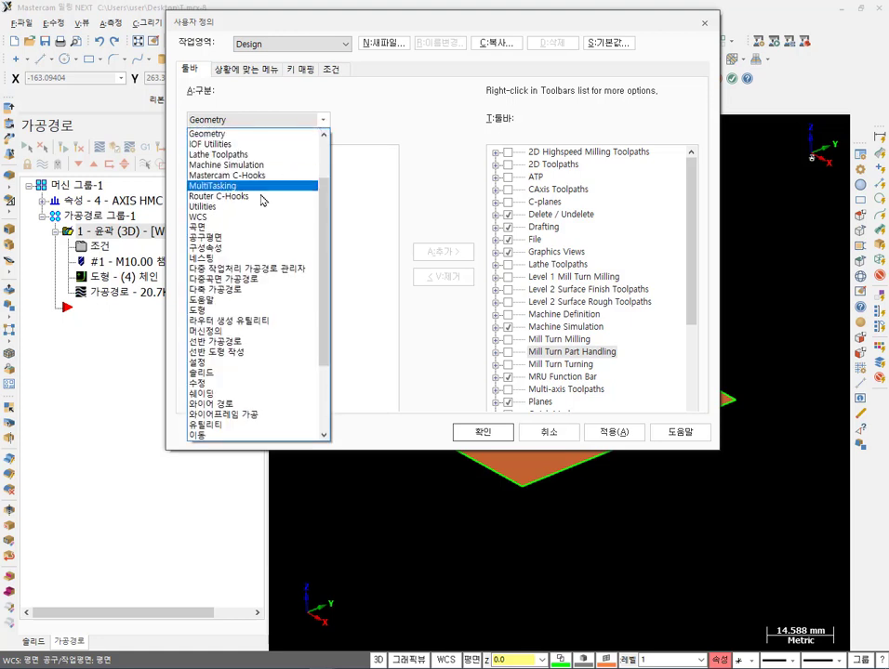
{"action": "left_click", "coordinate": [223, 310]}
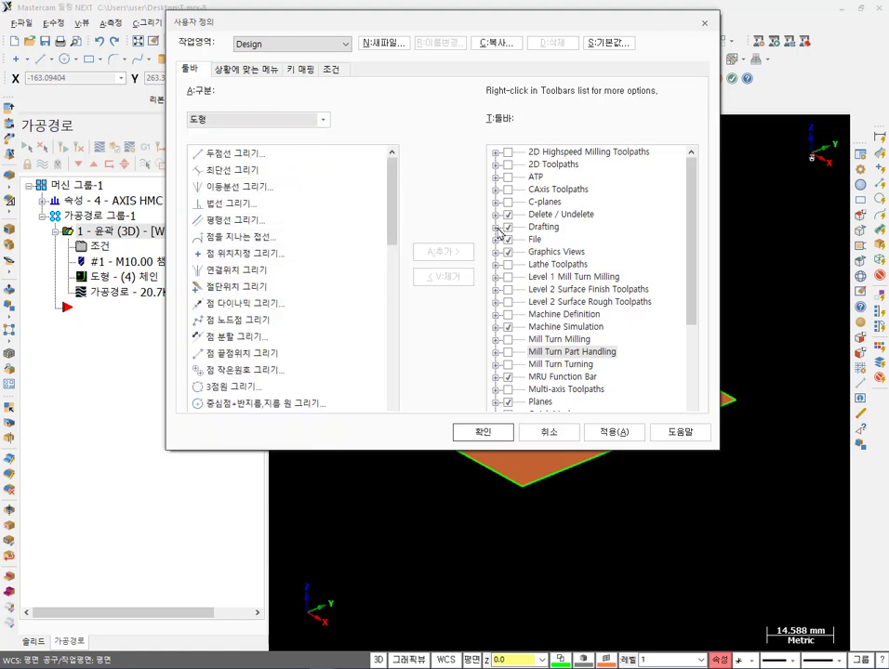
Add the 평행선 그리기 command from the 도형 category to the Sketcher toolbar and apply the change.
{"action": "double_click", "coordinate": [539, 228]}
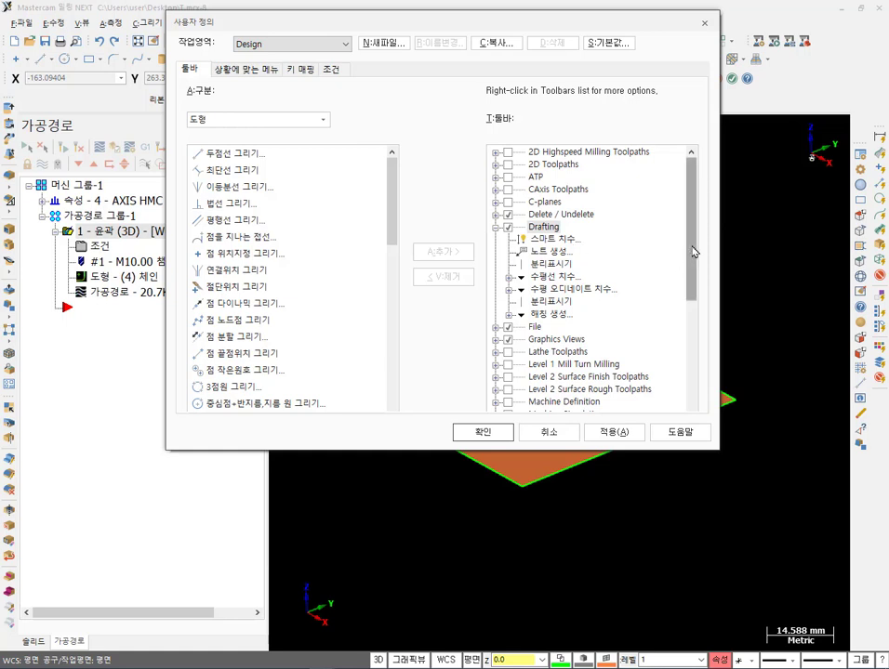
{"action": "left_click_drag", "start_coordinate": [692, 251], "coordinate": [687, 354]}
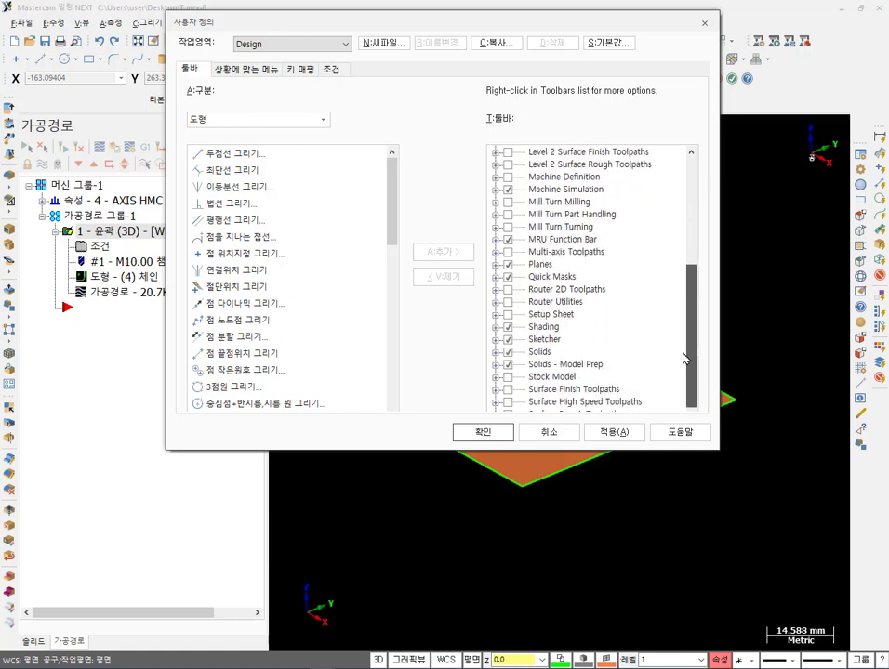
{"action": "left_click", "coordinate": [497, 339]}
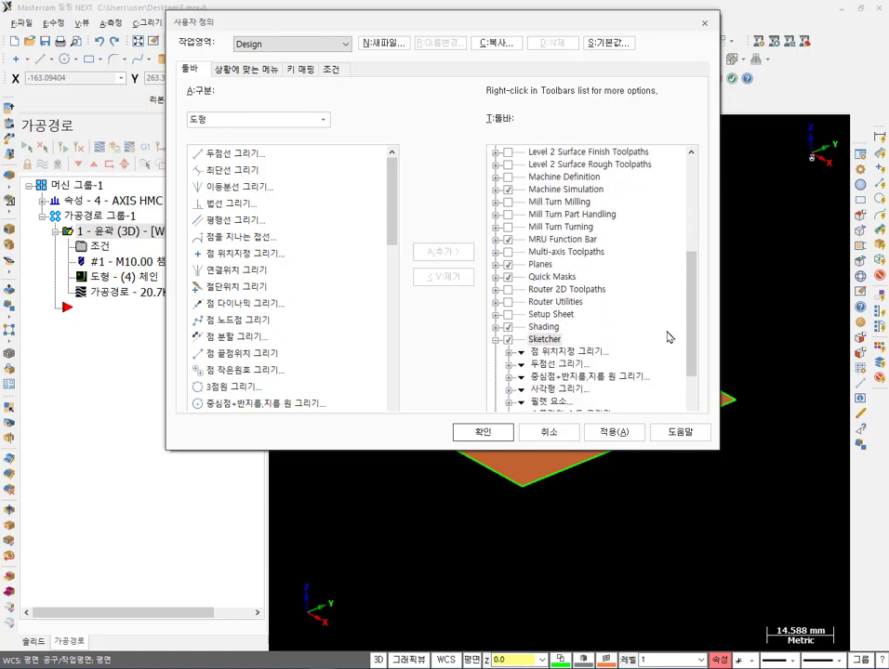
{"action": "scroll", "coordinate": [662, 333], "scroll_direction": "down", "scroll_amount": 3}
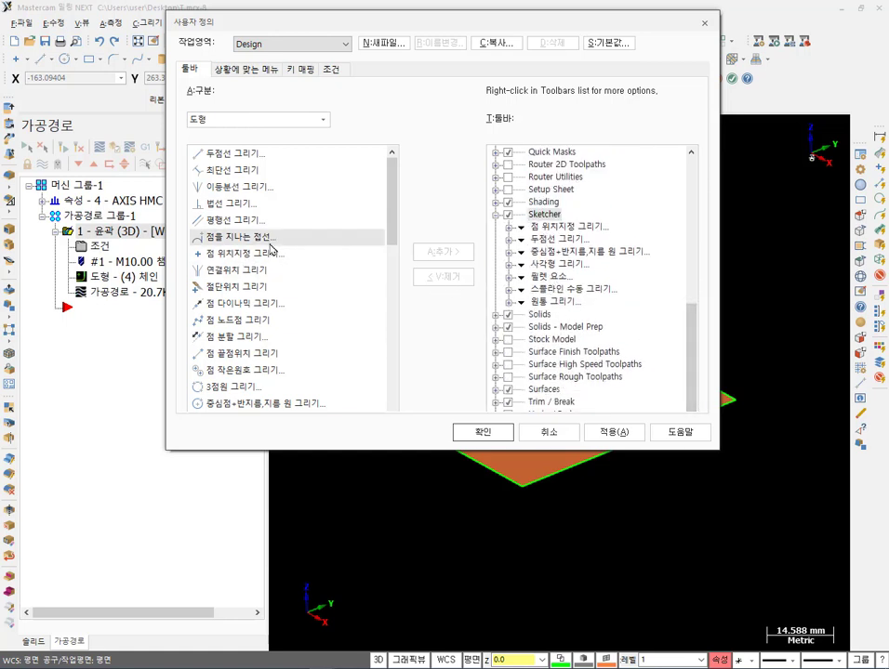
{"action": "left_click", "coordinate": [247, 226]}
{"action": "left_click", "coordinate": [454, 253]}
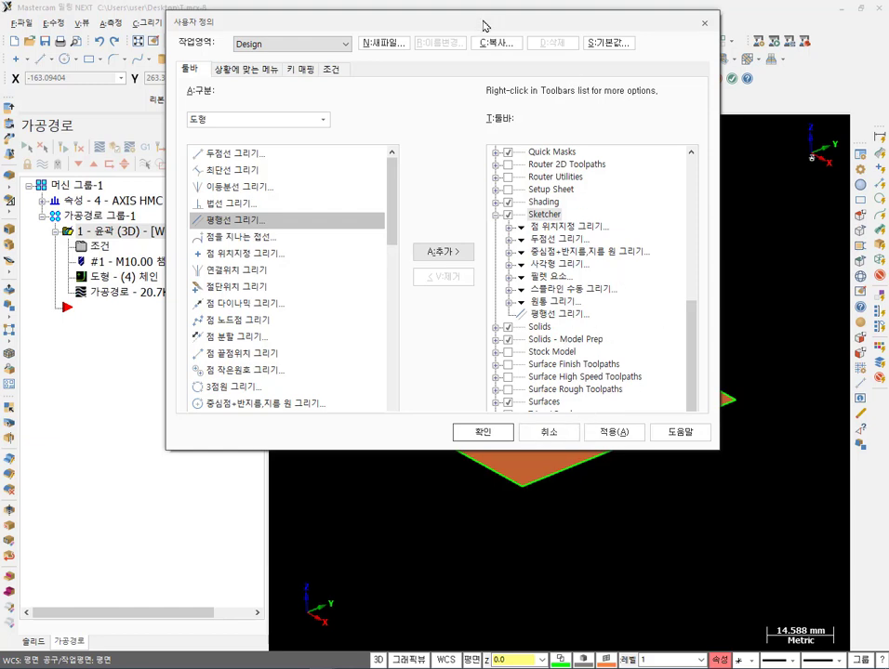
{"action": "left_click_drag", "start_coordinate": [483, 25], "coordinate": [474, 136]}
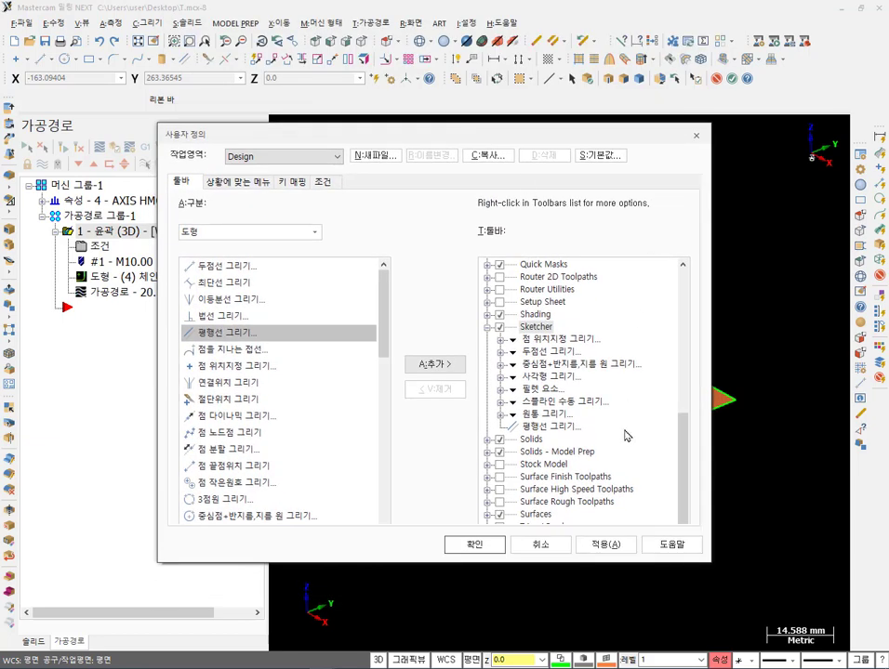
{"action": "left_click", "coordinate": [601, 545]}
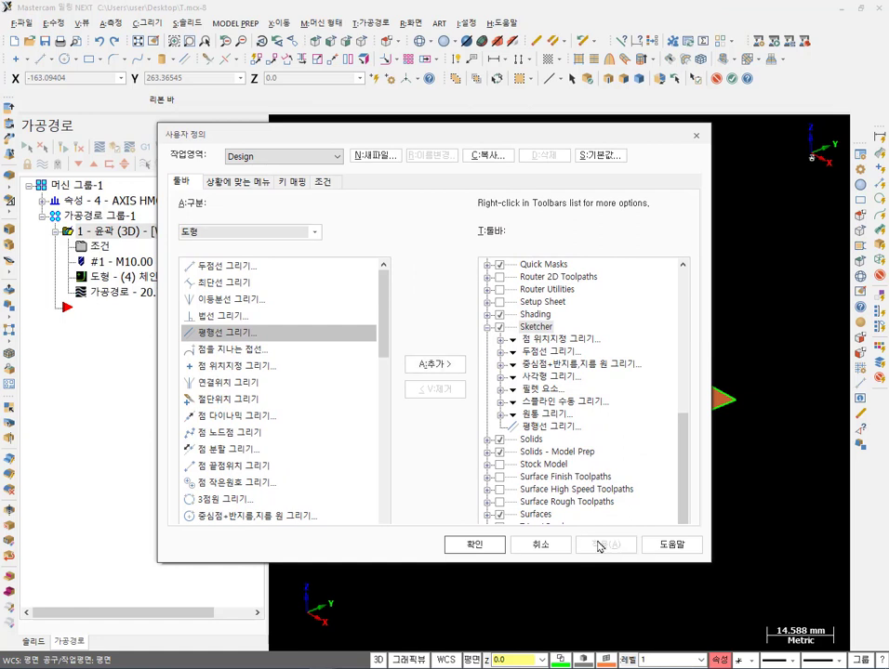
Undock the Sketcher toolbar into the graphics area and show the line commands grouped under 두점선 그리기.
{"action": "left_click", "coordinate": [6, 58]}
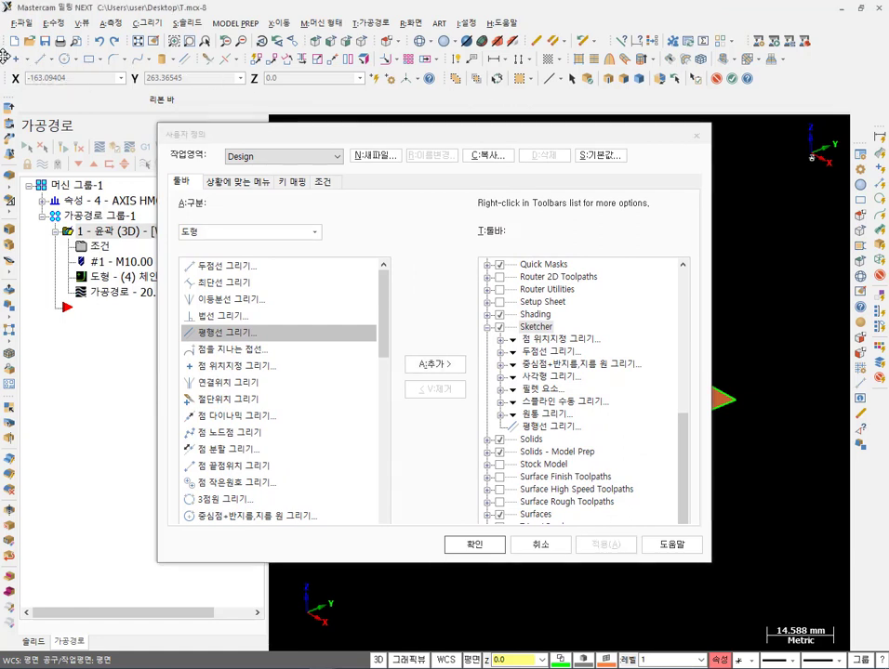
{"action": "mouse_move", "coordinate": [5, 55]}
{"action": "left_mouse_down"}
{"action": "mouse_move", "coordinate": [185, 122]}
{"action": "mouse_move", "coordinate": [527, 295]}
{"action": "mouse_move", "coordinate": [775, 230]}
{"action": "left_mouse_up"}
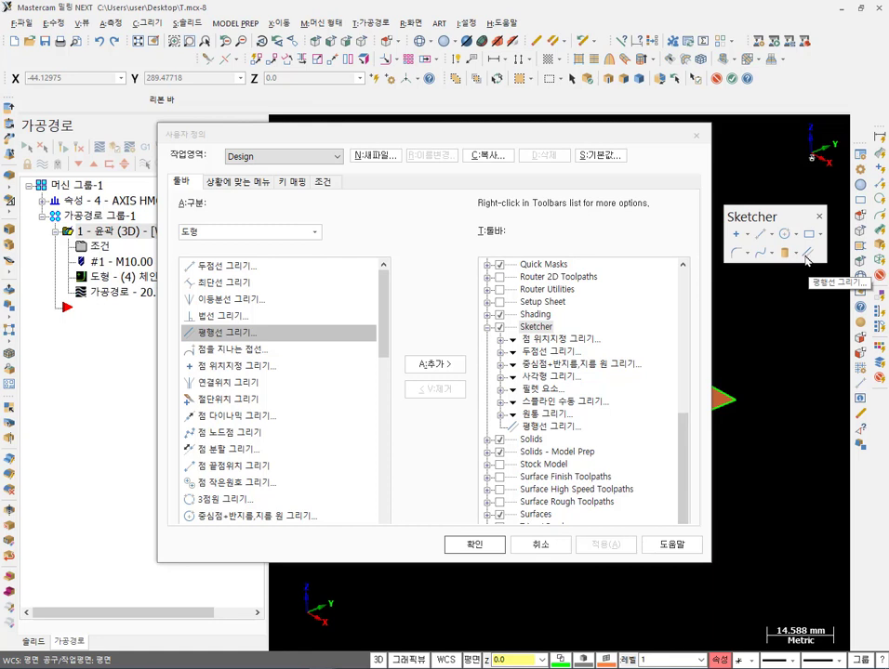
{"action": "left_click", "coordinate": [768, 235]}
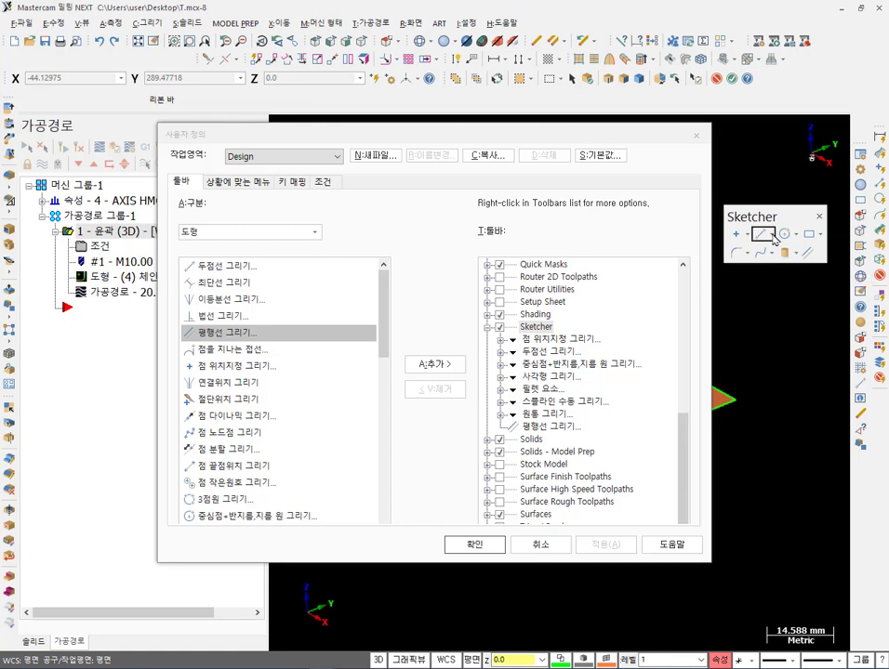
{"action": "left_click", "coordinate": [772, 235]}
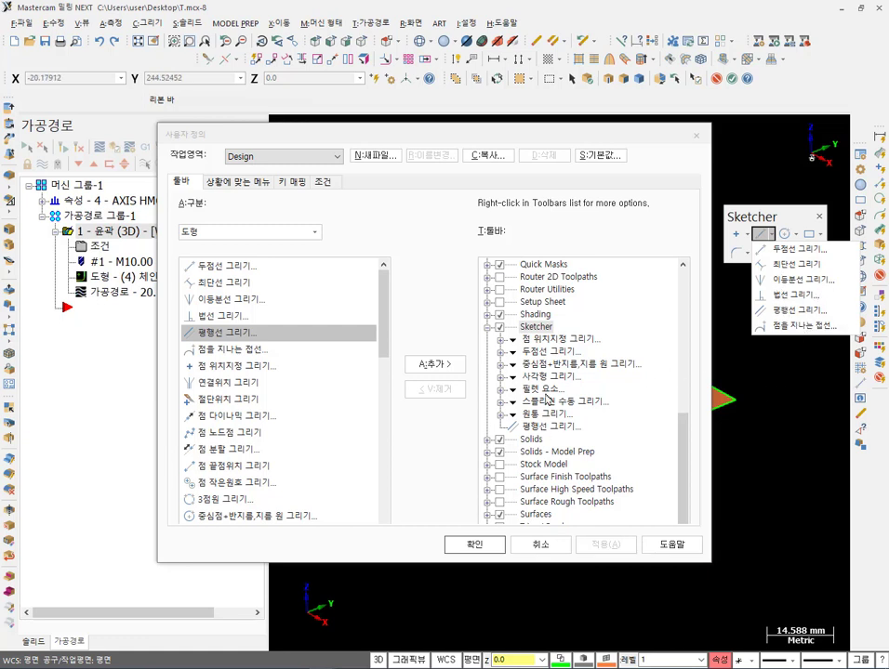
Remove the standalone 평행선 그리기 command from the Sketcher toolbar, apply it, and dock the toolbar back above the graphics area.
{"action": "double_click", "coordinate": [552, 351]}
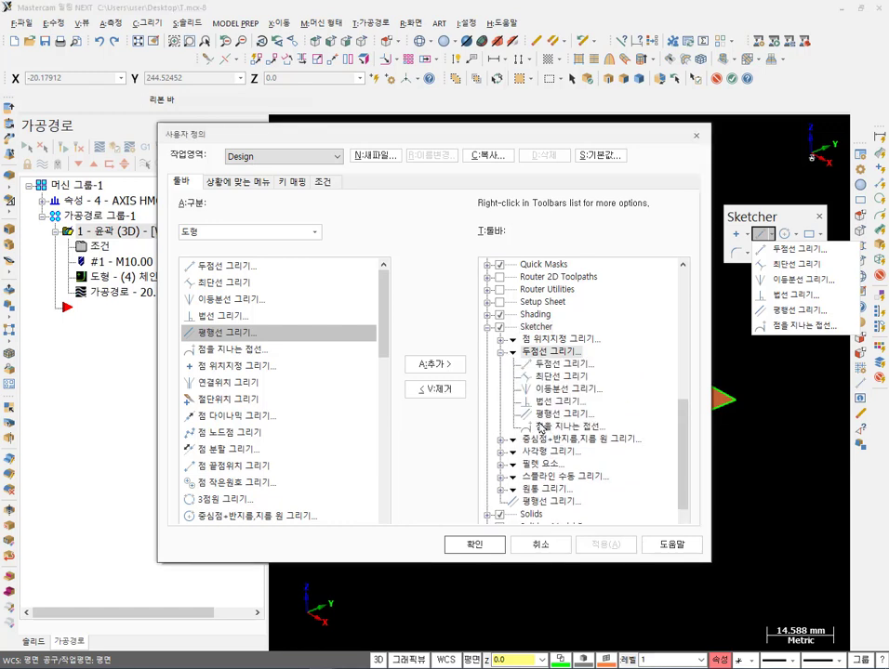
{"action": "mouse_move", "coordinate": [559, 424]}
{"action": "left_mouse_down"}
{"action": "mouse_move", "coordinate": [548, 538]}
{"action": "mouse_move", "coordinate": [546, 509]}
{"action": "left_mouse_up"}
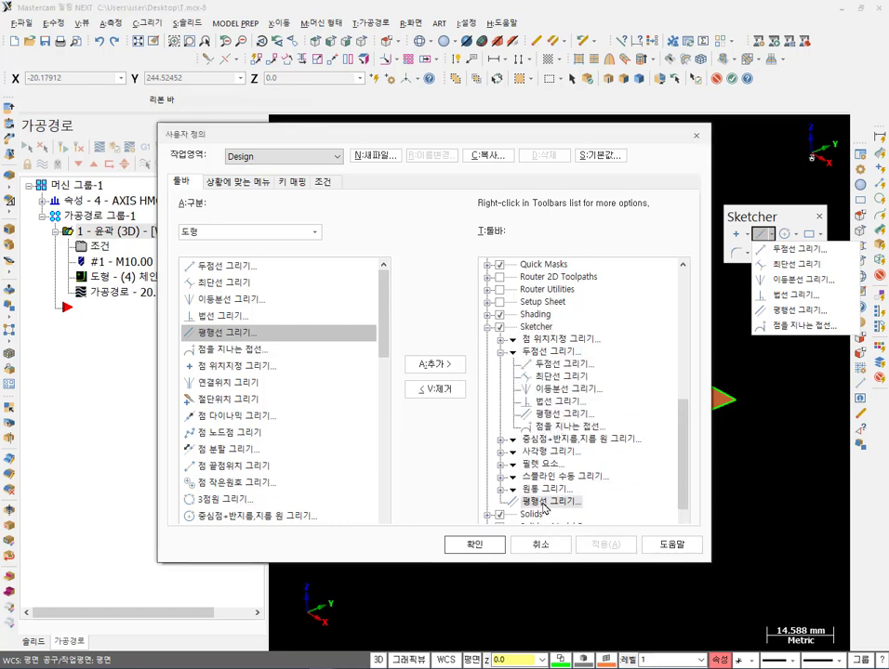
{"action": "left_click", "coordinate": [445, 391]}
{"action": "left_click", "coordinate": [777, 361]}
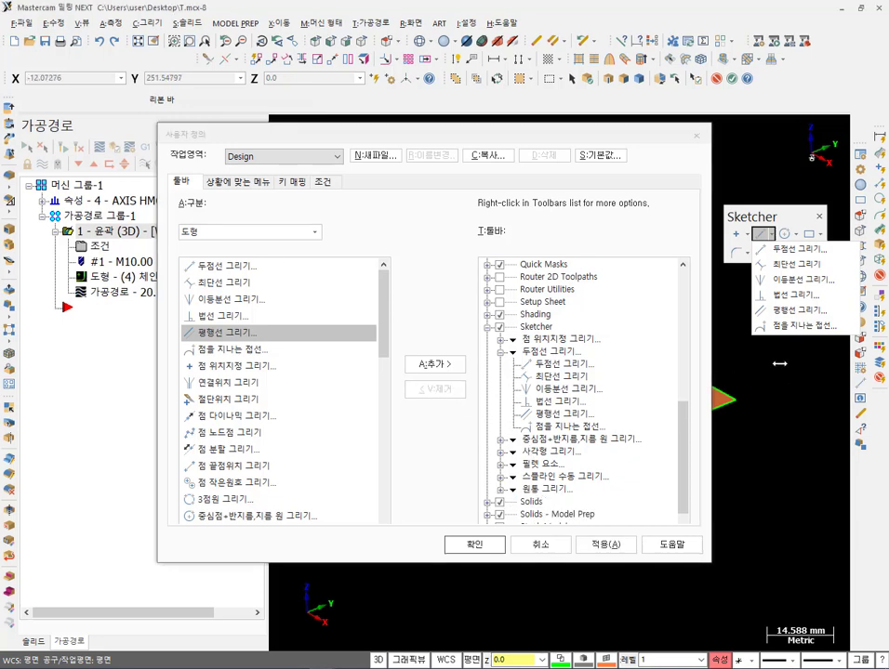
{"action": "left_click", "coordinate": [605, 545]}
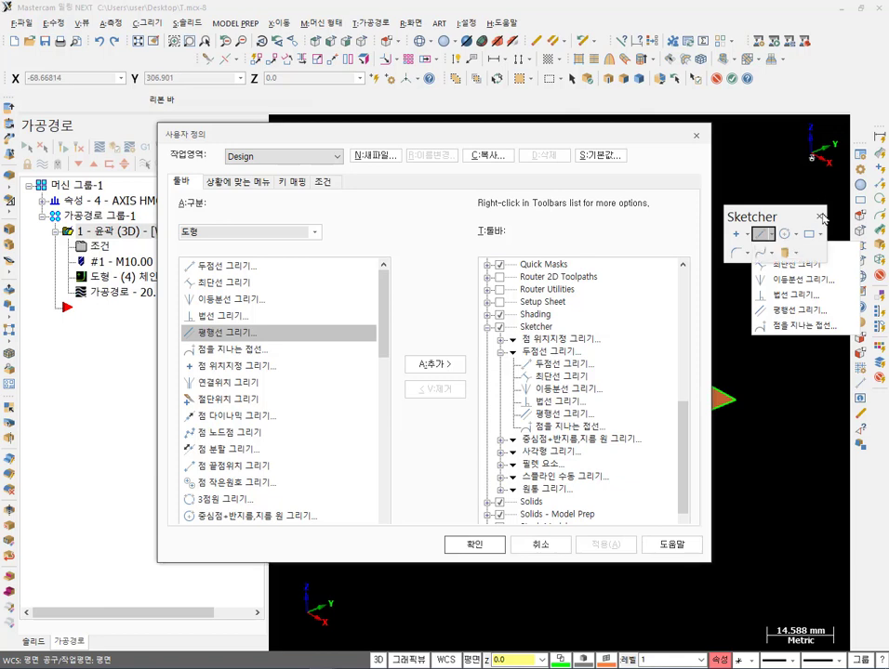
{"action": "mouse_move", "coordinate": [780, 213]}
{"action": "left_mouse_down"}
{"action": "mouse_move", "coordinate": [113, 26]}
{"action": "mouse_move", "coordinate": [122, 54]}
{"action": "mouse_move", "coordinate": [72, 61]}
{"action": "left_mouse_up"}
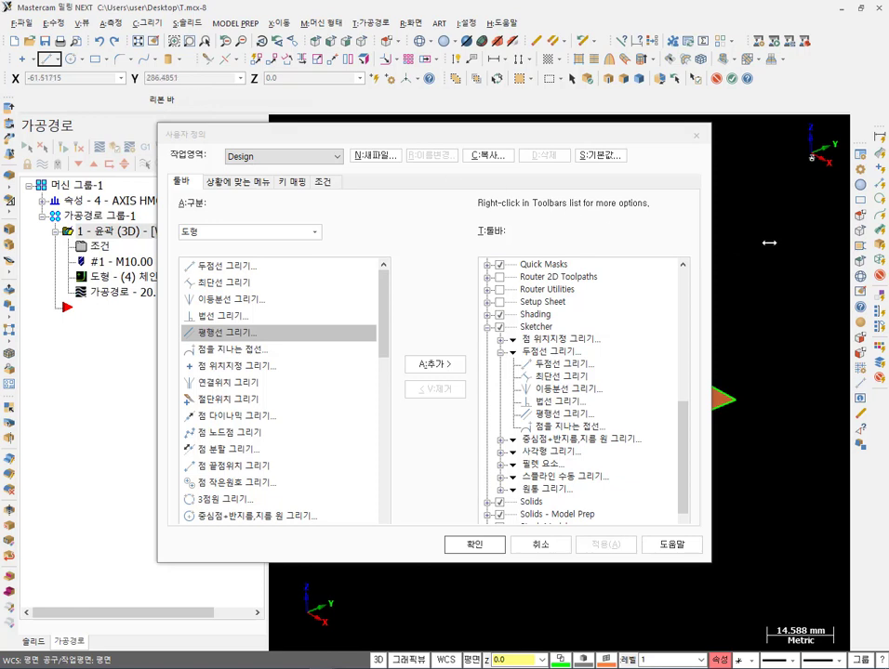
Show the 상황에 맞는 메뉴 customization settings and list the commands of the 이동 category.
{"action": "left_click", "coordinate": [246, 183]}
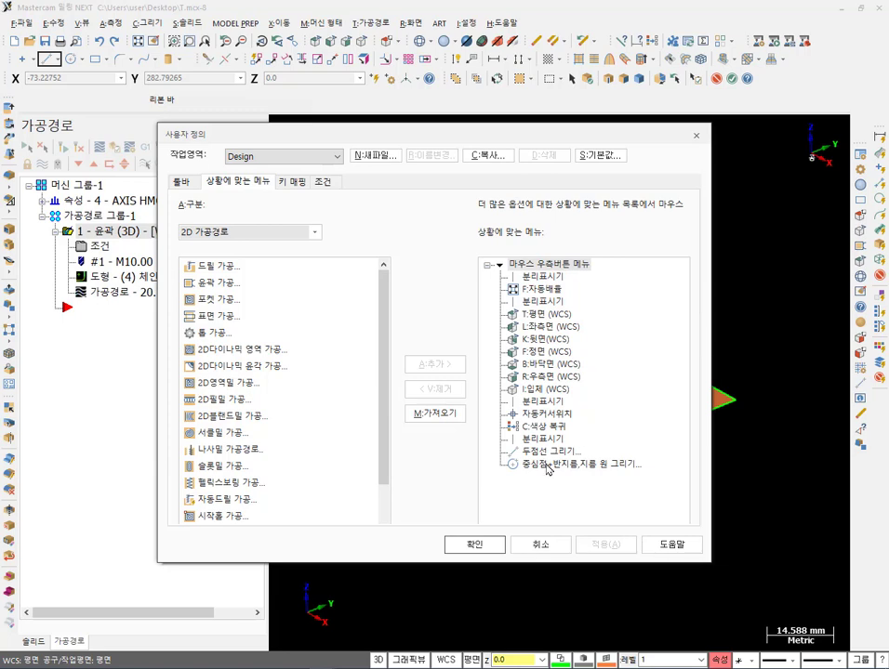
{"action": "left_click", "coordinate": [313, 236]}
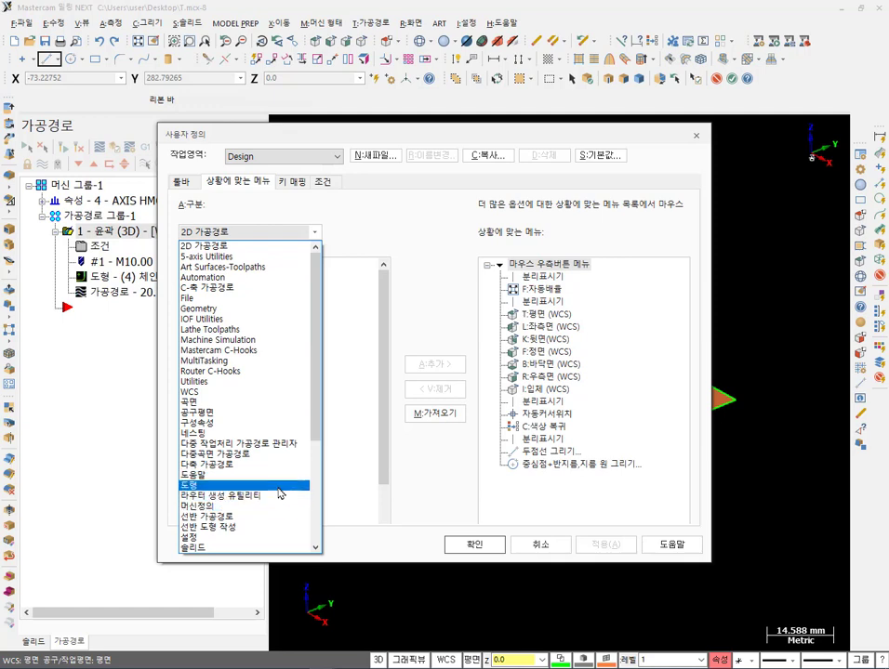
{"action": "scroll", "coordinate": [278, 486], "scroll_direction": "down", "scroll_amount": 5}
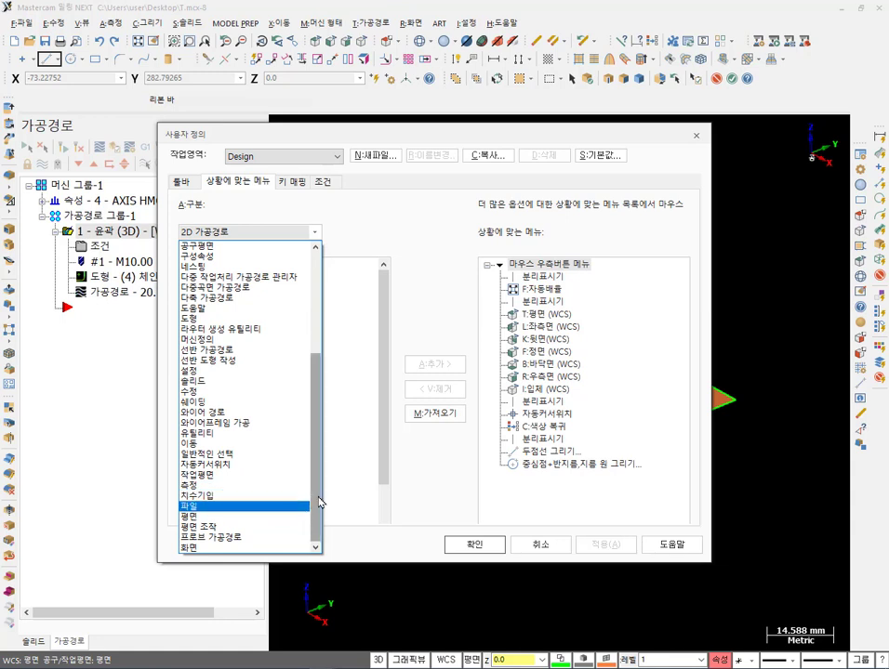
{"action": "left_click", "coordinate": [199, 444]}
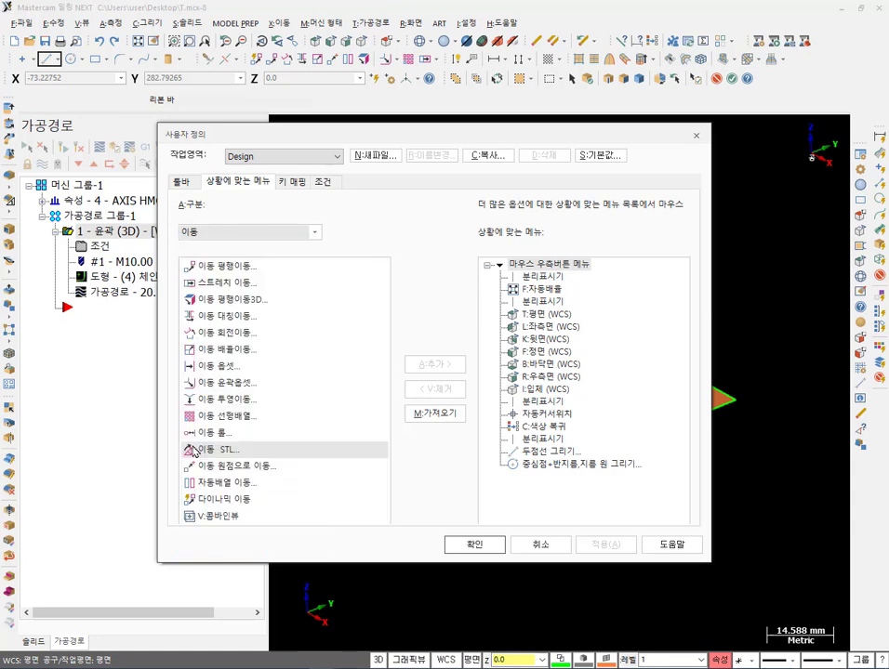
Add the 이동 옵셋 command to the 마우스 우측버튼 메뉴 and place it above the last 분리표시기.
{"action": "left_click", "coordinate": [223, 365]}
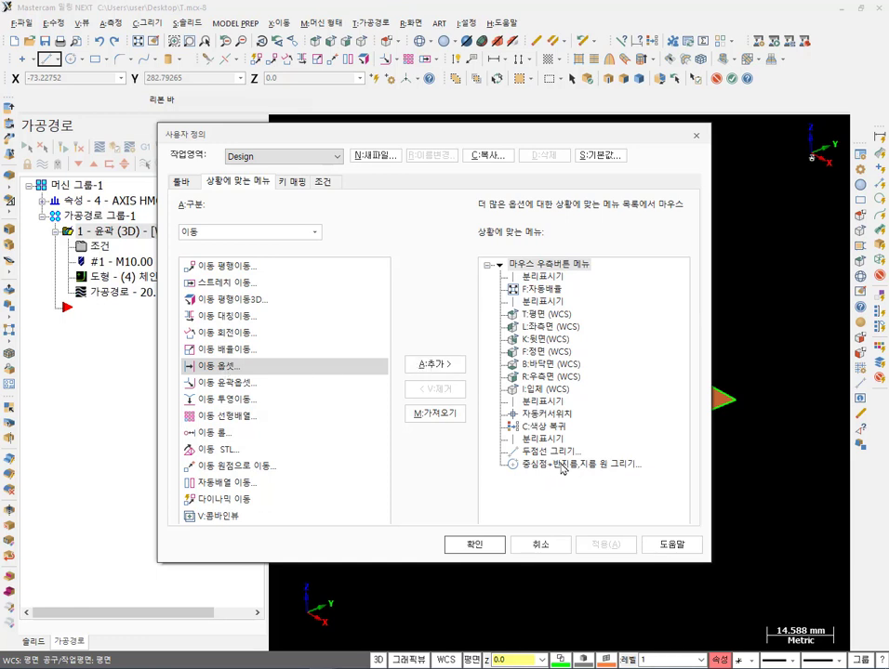
{"action": "left_click", "coordinate": [441, 367]}
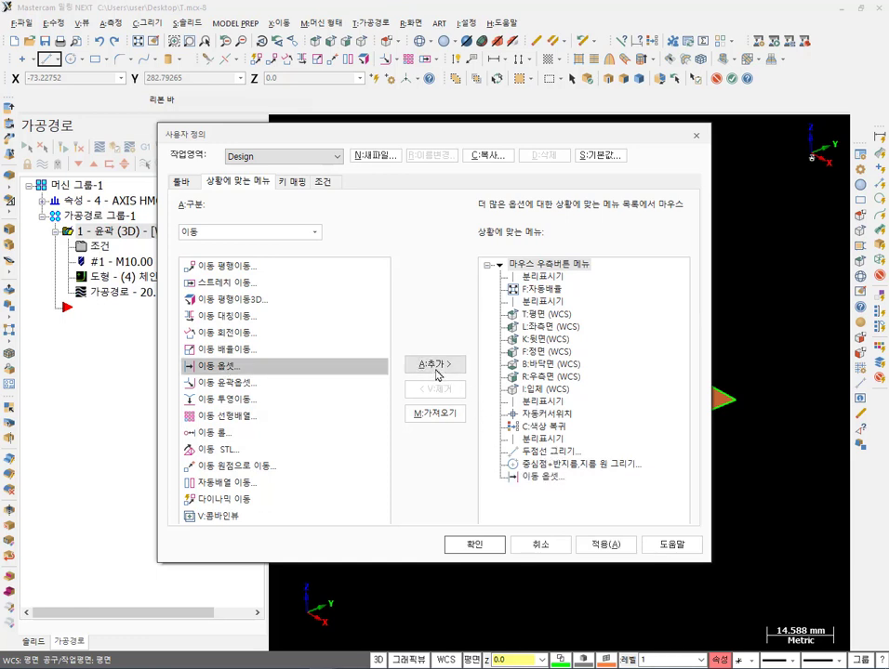
{"action": "left_click", "coordinate": [520, 477]}
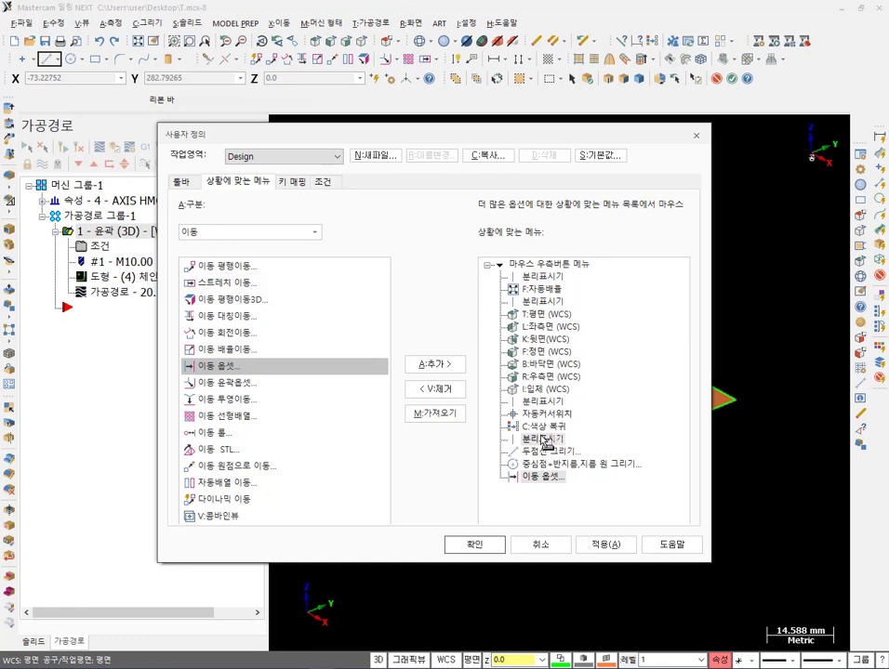
{"action": "left_click_drag", "start_coordinate": [543, 436], "coordinate": [543, 437]}
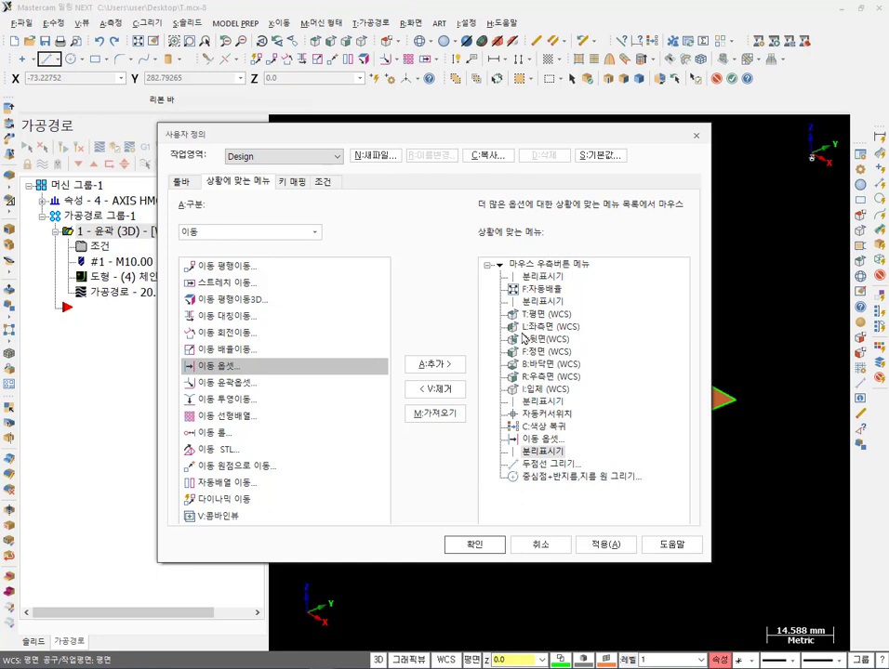
Show the 키 매핑 settings and try the 큰아이콘 option in the 조건 settings, switching it off again.
{"action": "left_click", "coordinate": [294, 182]}
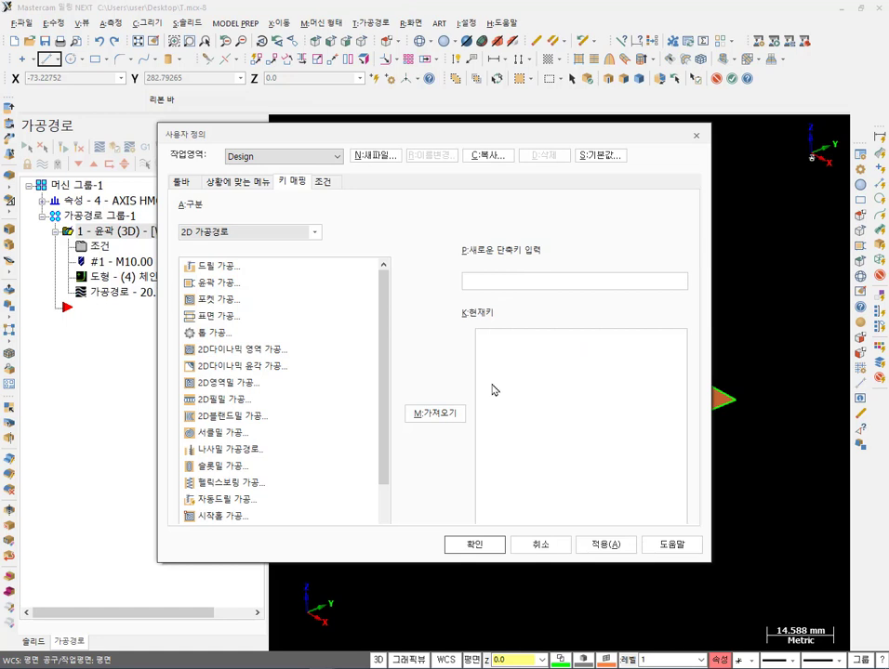
{"action": "left_click", "coordinate": [326, 185]}
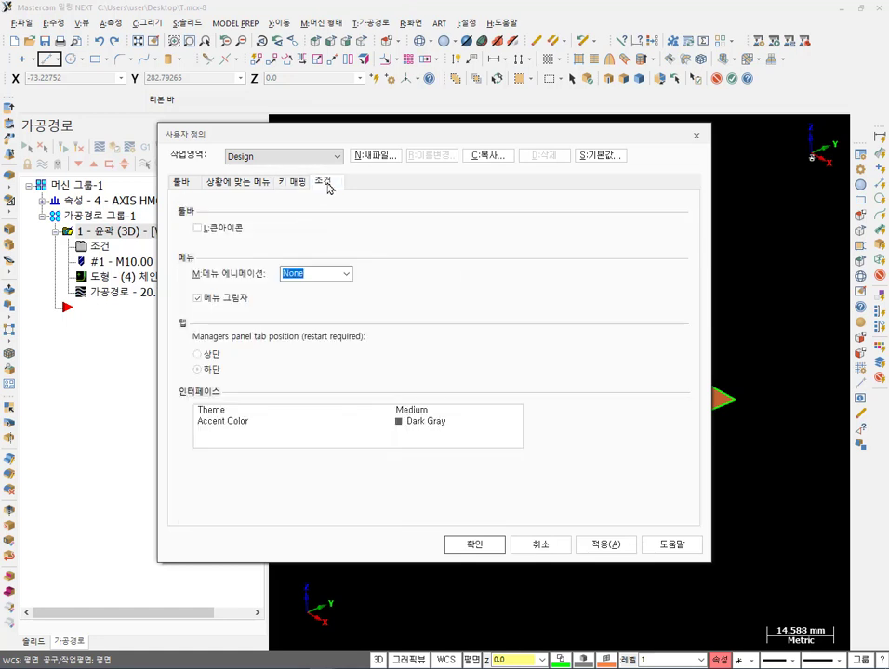
{"action": "left_click", "coordinate": [198, 229]}
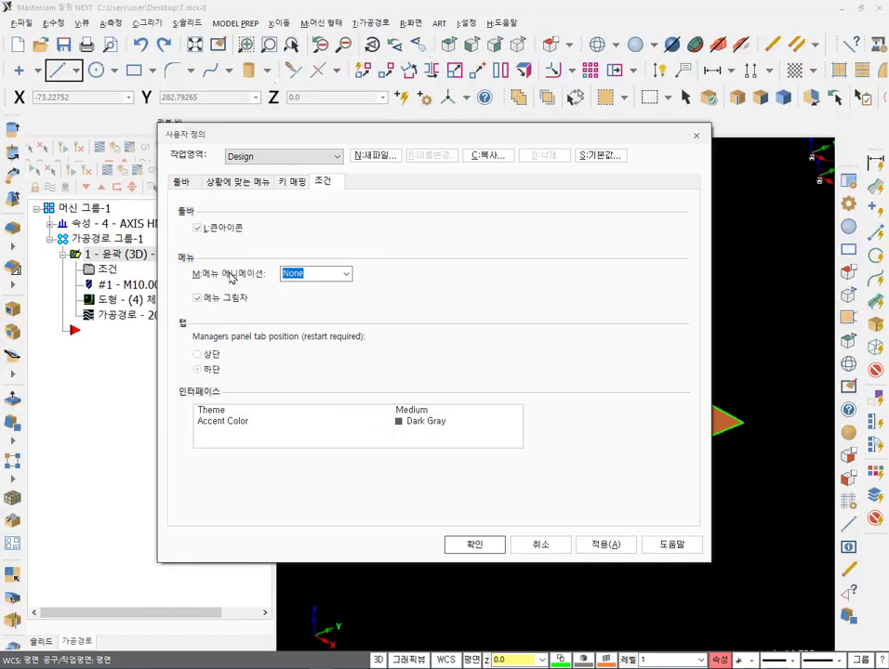
{"action": "left_click", "coordinate": [198, 229]}
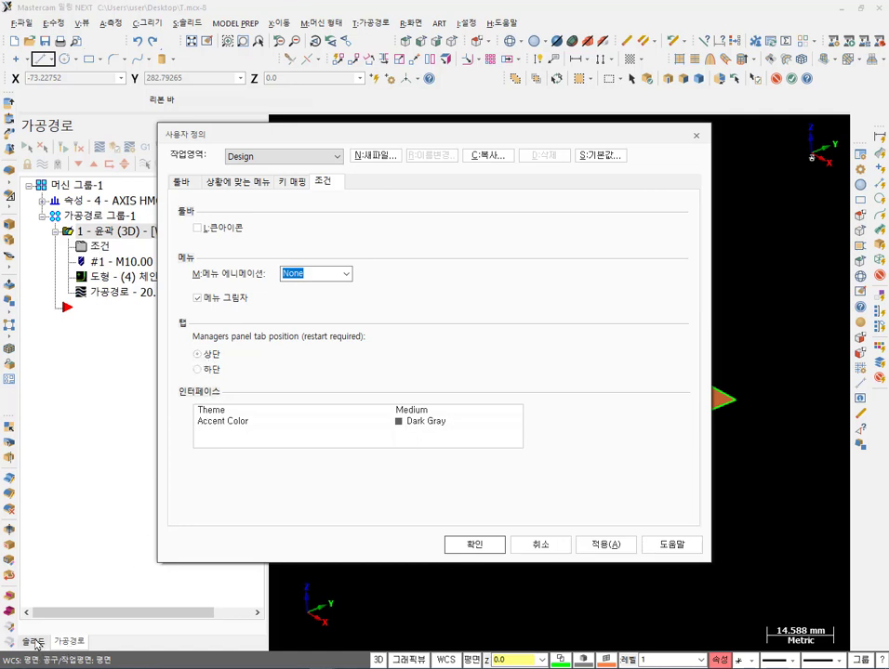
Set the managers panel tab position to 상단, apply the customization, and check the 솔리드 and 가공경로 manager tabs.
{"action": "left_click", "coordinate": [584, 544]}
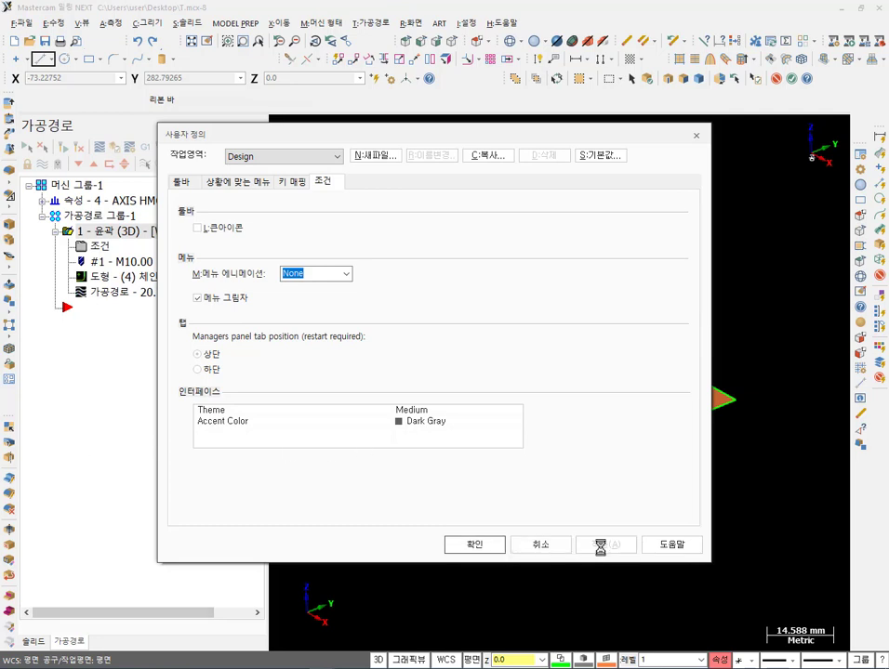
{"action": "left_click", "coordinate": [495, 545]}
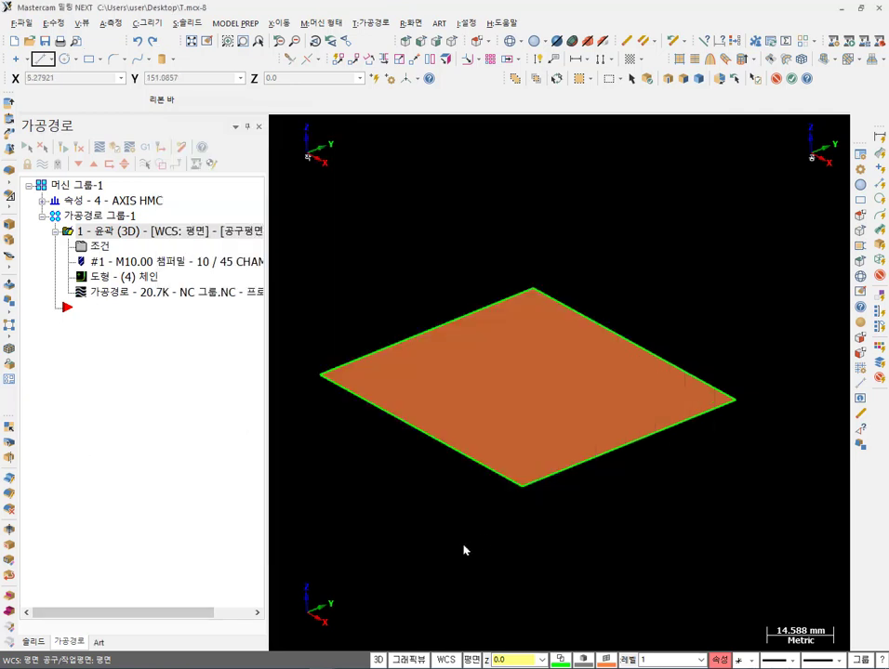
{"action": "scroll", "coordinate": [454, 527], "scroll_direction": "down", "scroll_amount": 1}
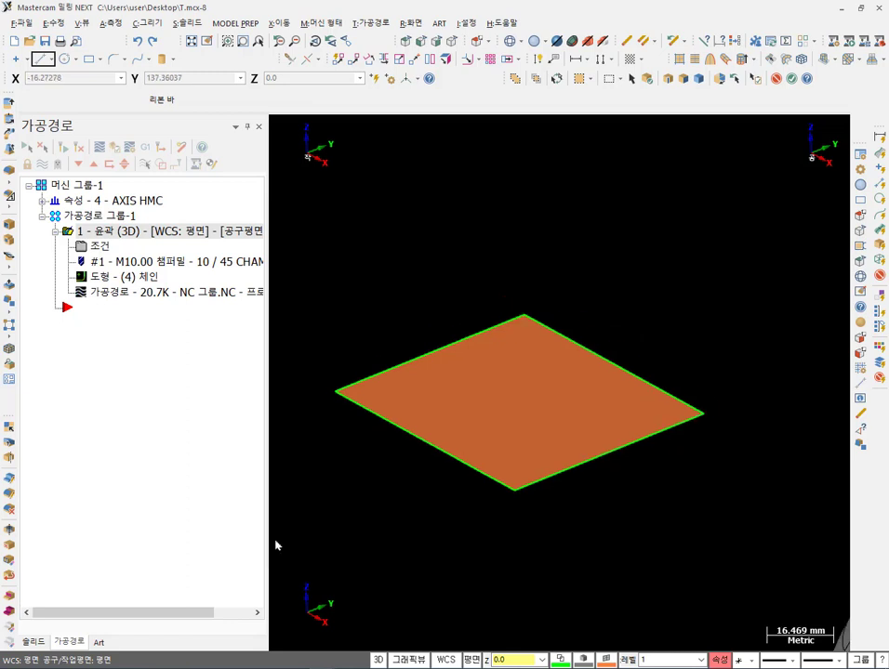
{"action": "left_click", "coordinate": [36, 643]}
{"action": "left_click", "coordinate": [69, 642]}
Start a new file without saving the changes to T.mcx-8 and check the 솔리드 and 가공경로 manager tabs.
{"action": "left_click", "coordinate": [31, 25]}
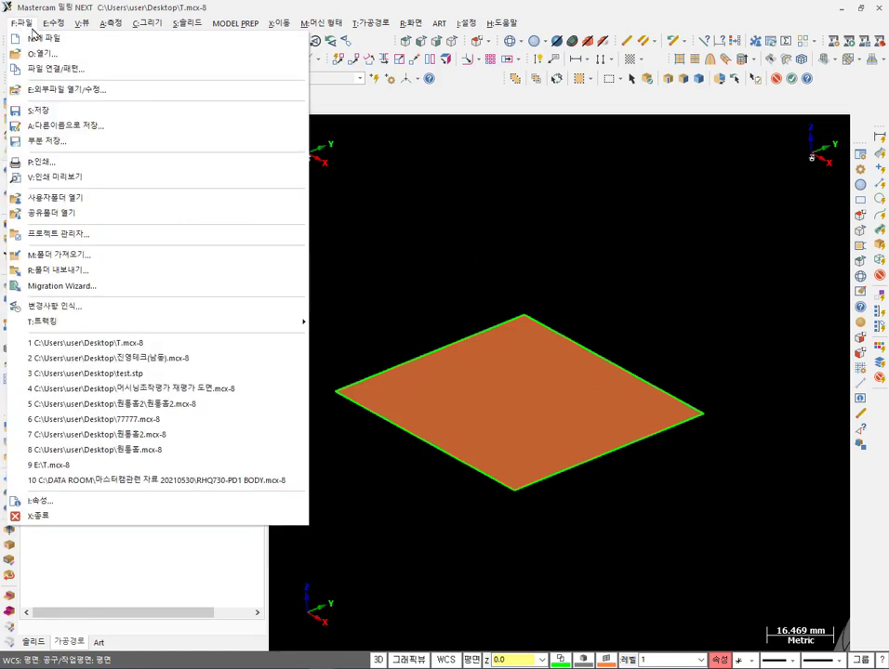
{"action": "left_click", "coordinate": [48, 49]}
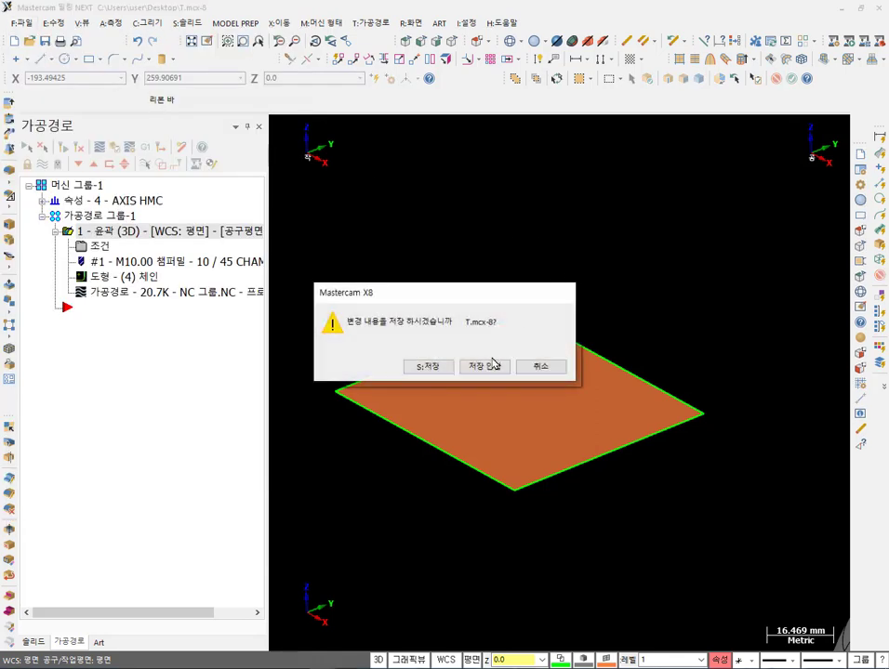
{"action": "left_click", "coordinate": [496, 365]}
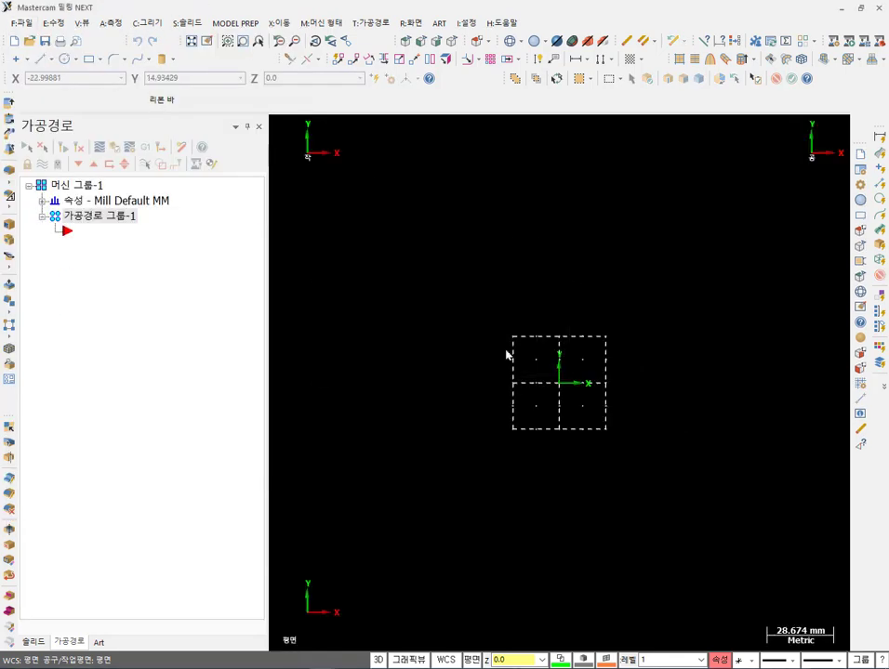
{"action": "left_click", "coordinate": [33, 642]}
{"action": "left_click", "coordinate": [69, 642]}
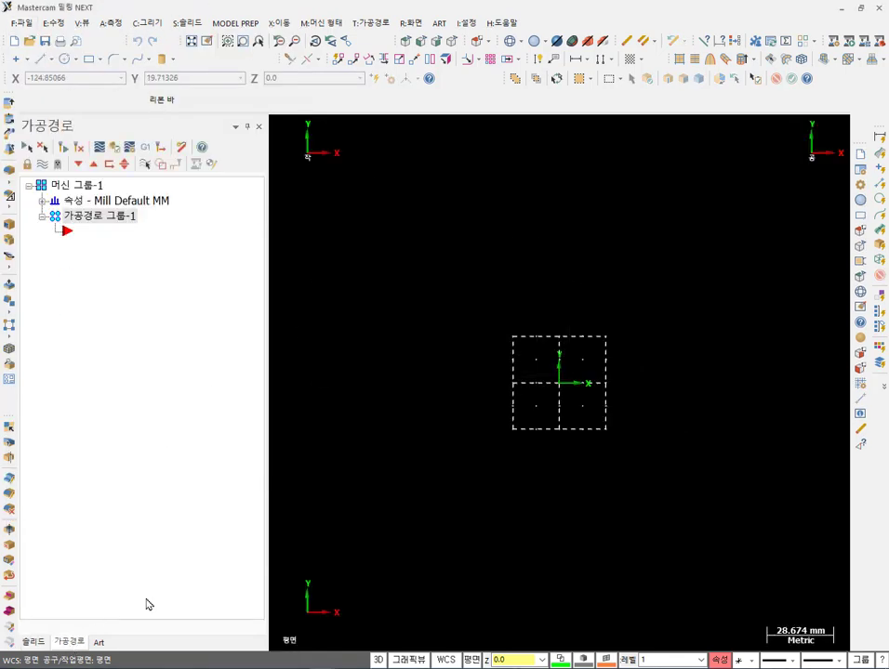
Check the managers panel tab position in the 조건 settings of 사용자 정의 and close the settings.
{"action": "left_click", "coordinate": [466, 22]}
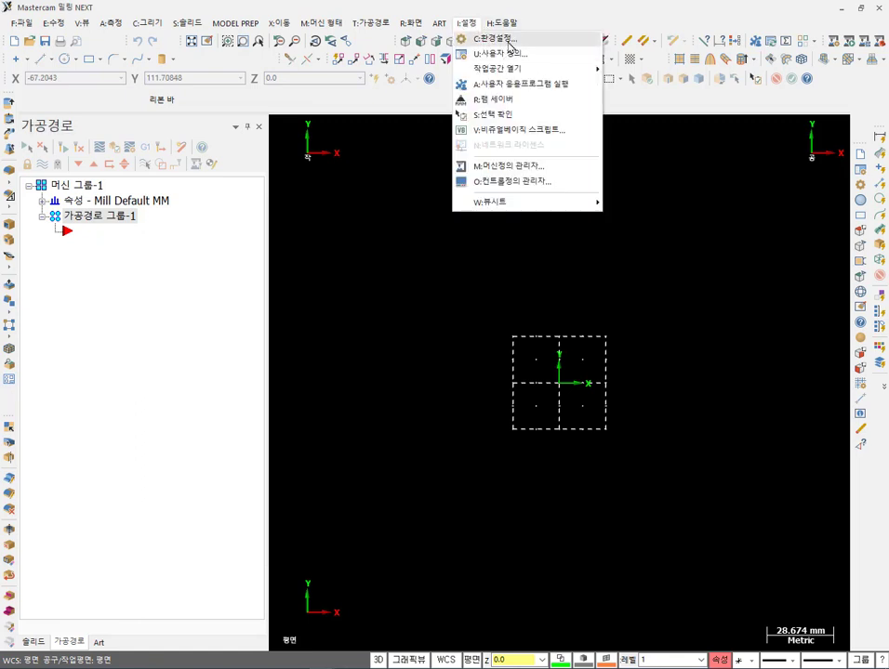
{"action": "left_click", "coordinate": [512, 53]}
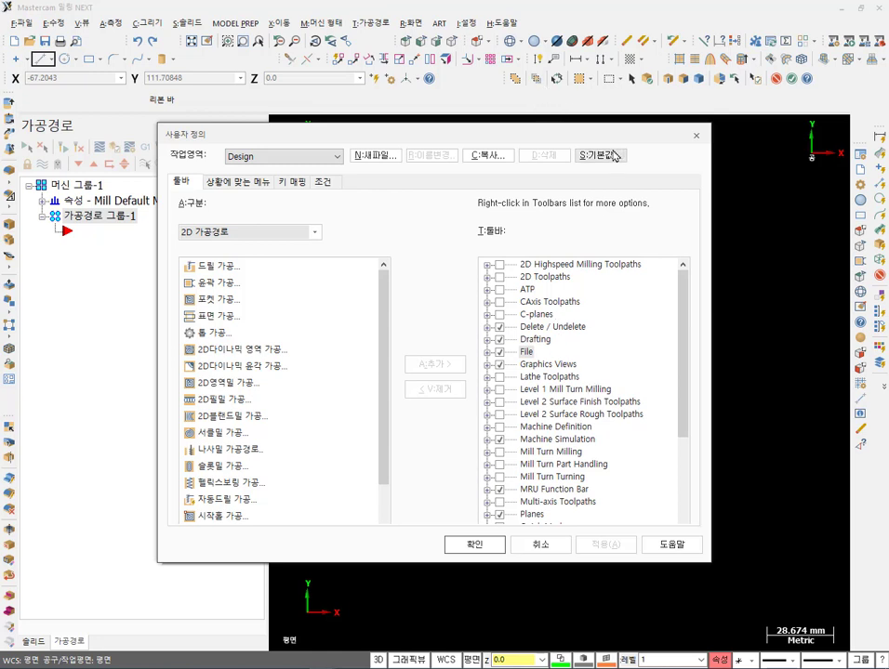
{"action": "left_click", "coordinate": [326, 183]}
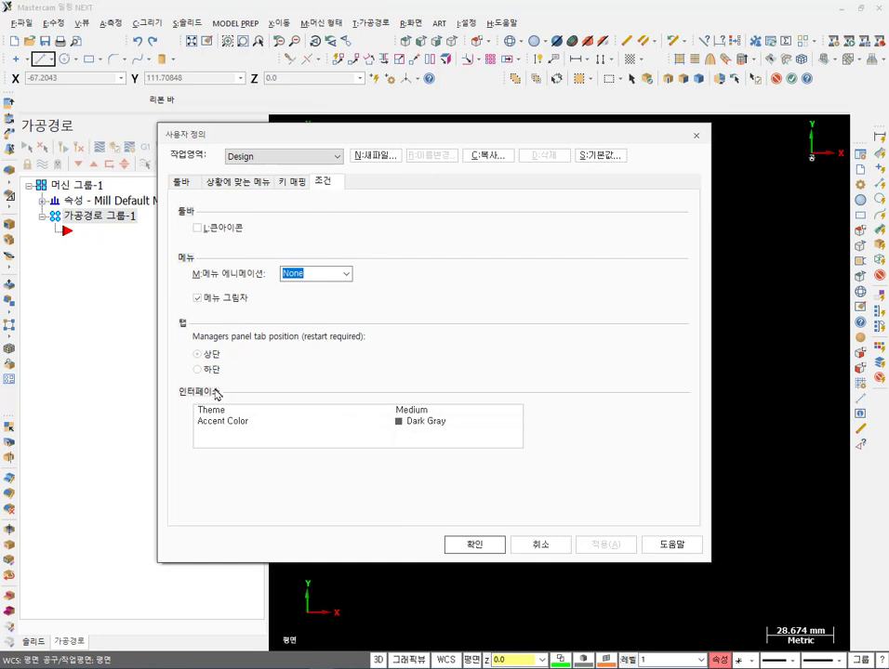
{"action": "left_click", "coordinate": [478, 547]}
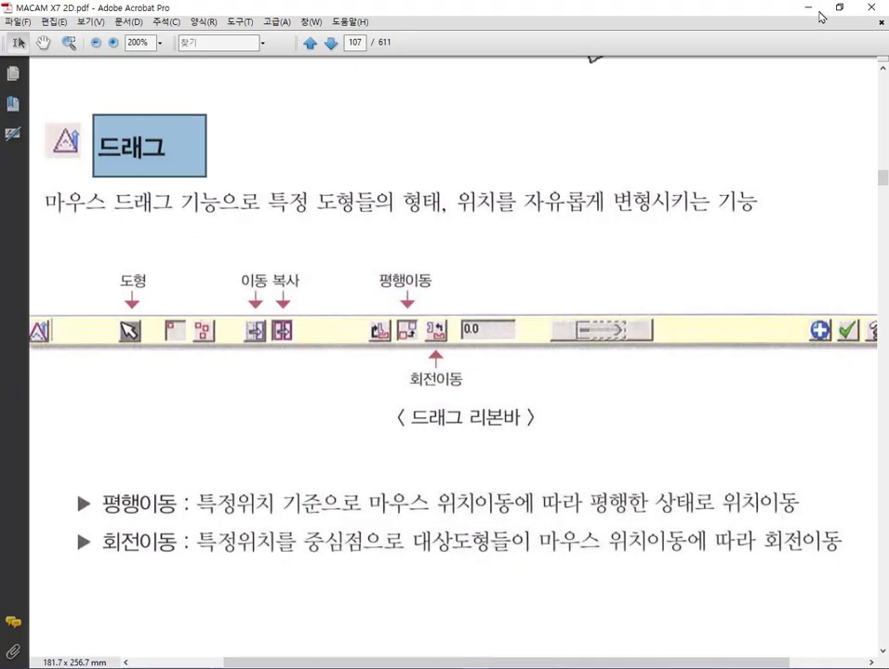
Restart Mastercam X8 from the desktop and enlarge the view of the empty grid around the origin.
{"action": "left_click", "coordinate": [806, 8]}
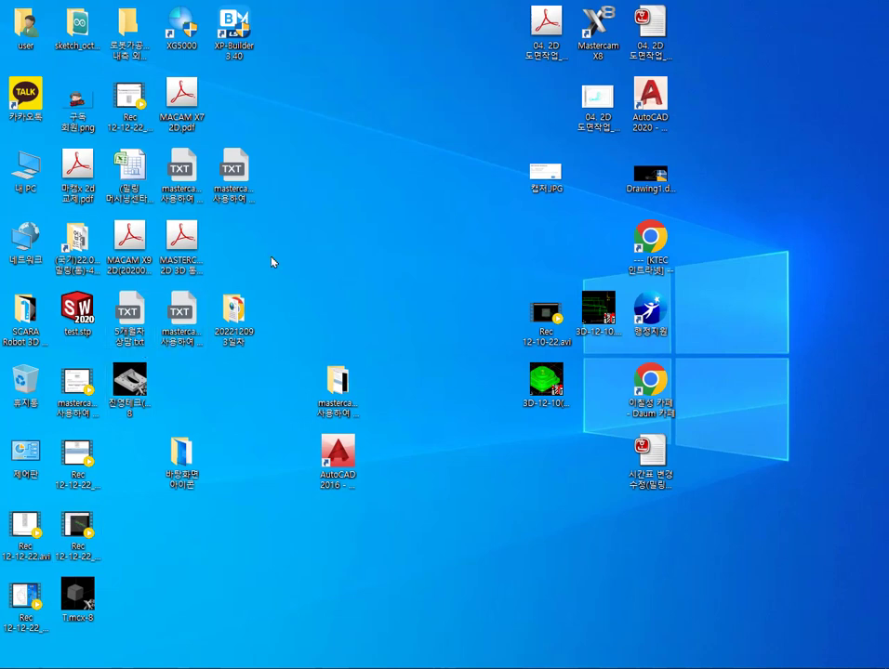
{"action": "double_click", "coordinate": [596, 26]}
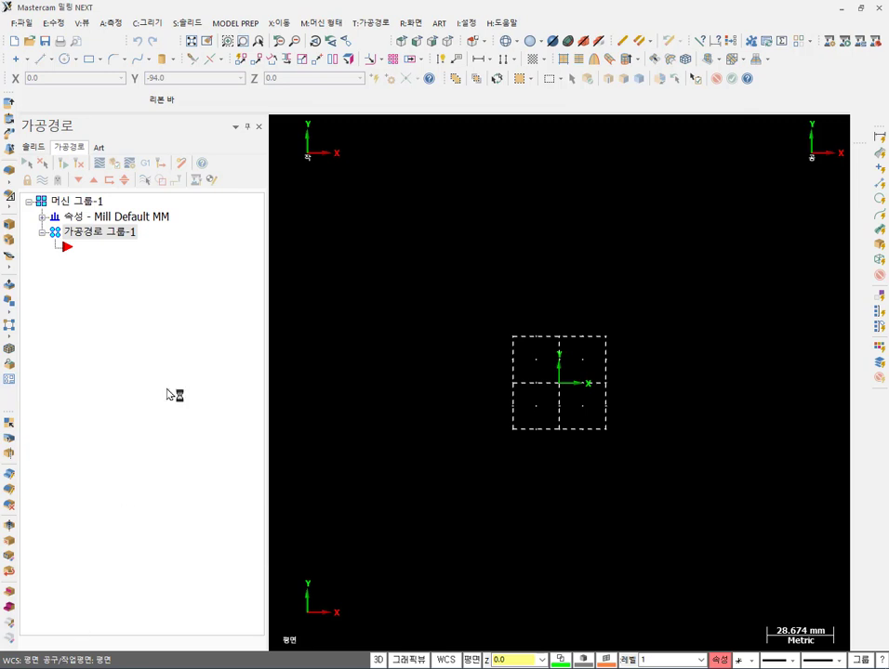
{"action": "scroll", "coordinate": [646, 369], "scroll_direction": "up", "scroll_amount": 2}
{"action": "scroll", "coordinate": [521, 409], "scroll_direction": "up", "scroll_amount": 3}
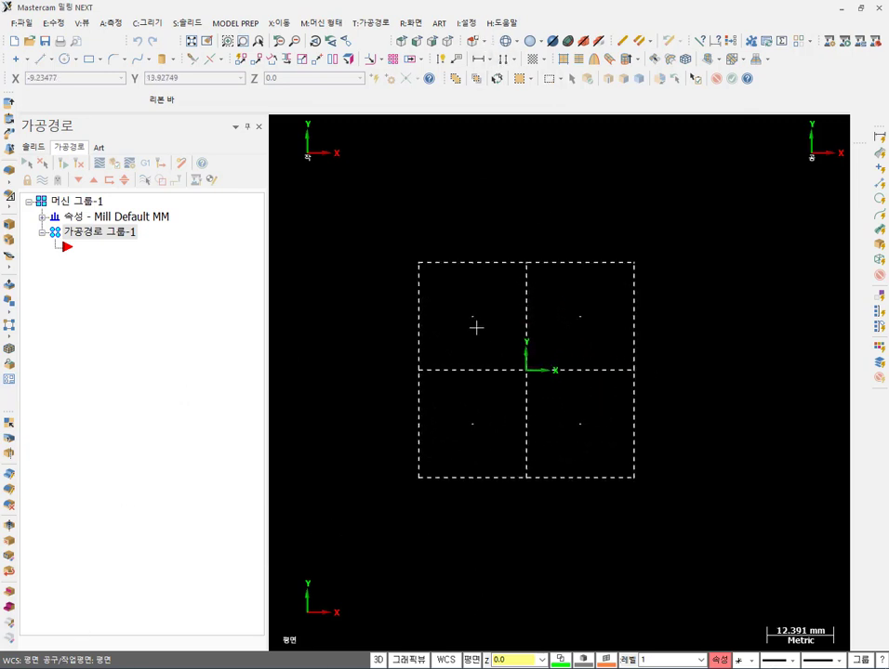
Switch to the 마캠x 2d 교제.pdf textbook in Adobe Acrobat Pro and read from 1.6.3 키 맵핑 to 1.6.5 사용자 응용 프로그램 실행.
{"action": "mouse_move", "coordinate": [478, 660]}
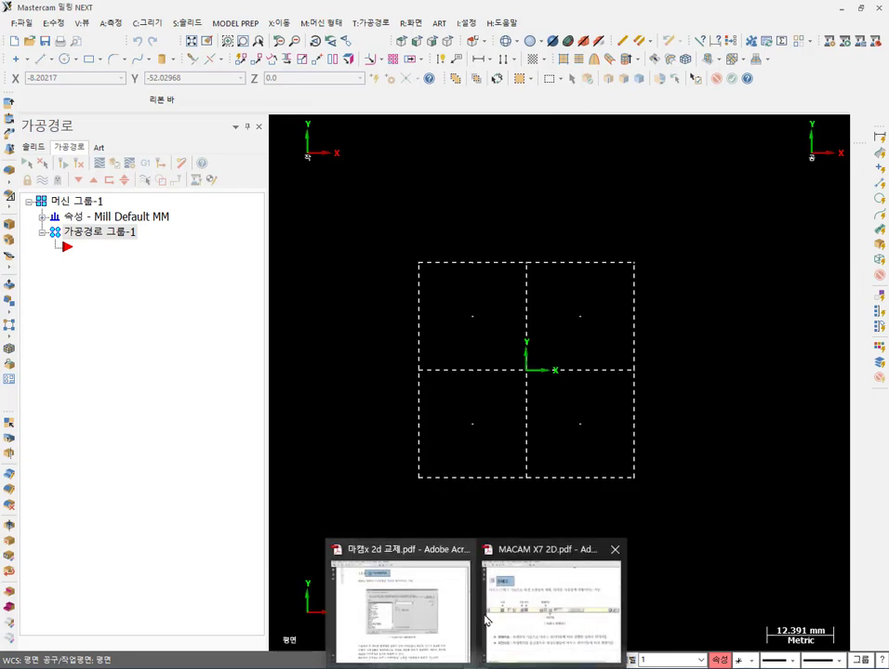
{"action": "left_click", "coordinate": [428, 618]}
{"action": "scroll", "coordinate": [372, 349], "scroll_direction": "down", "scroll_amount": 5}
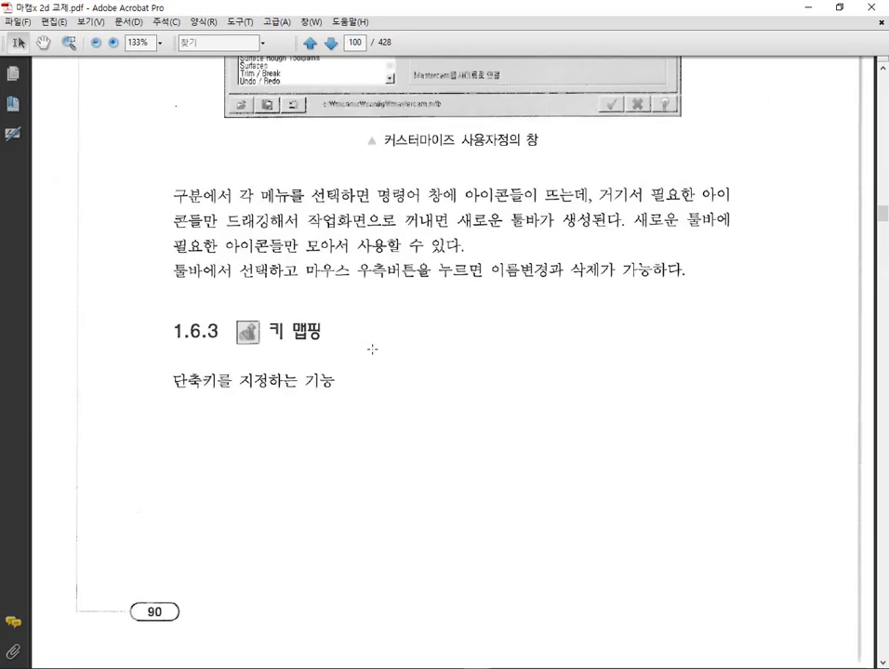
{"action": "scroll", "coordinate": [372, 349], "scroll_direction": "down", "scroll_amount": 12}
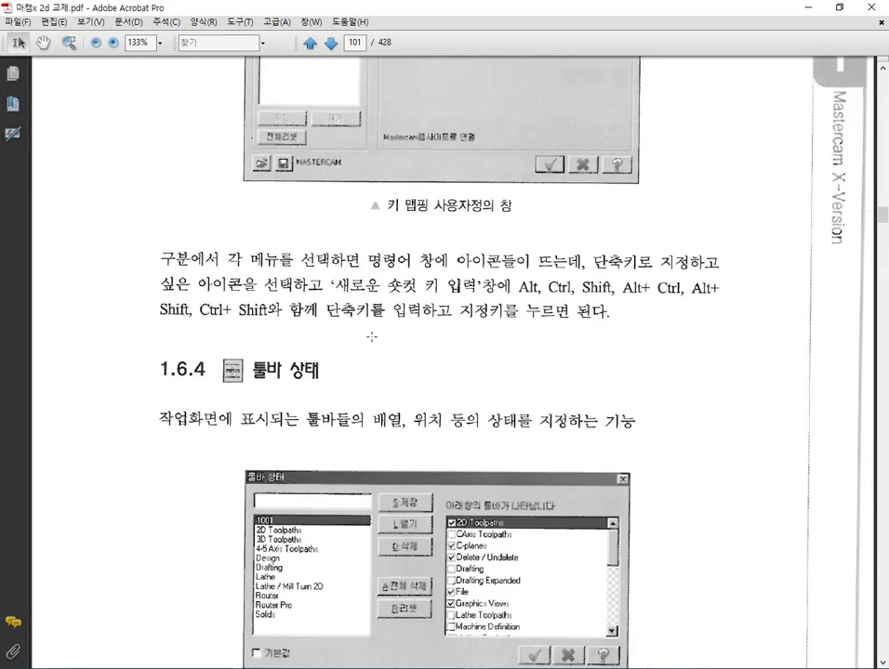
{"action": "scroll", "coordinate": [371, 336], "scroll_direction": "down", "scroll_amount": 5}
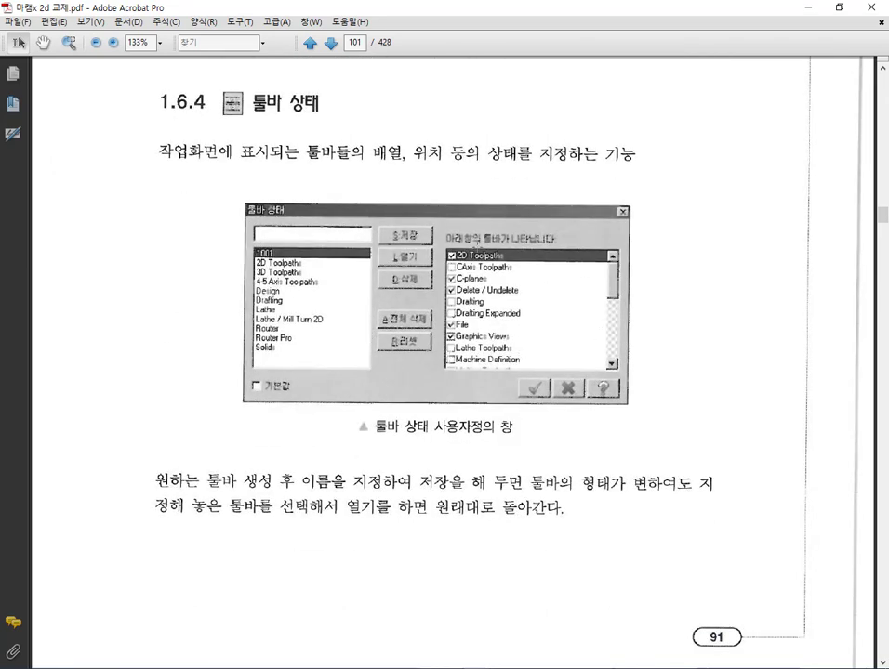
{"action": "scroll", "coordinate": [472, 340], "scroll_direction": "down", "scroll_amount": 8}
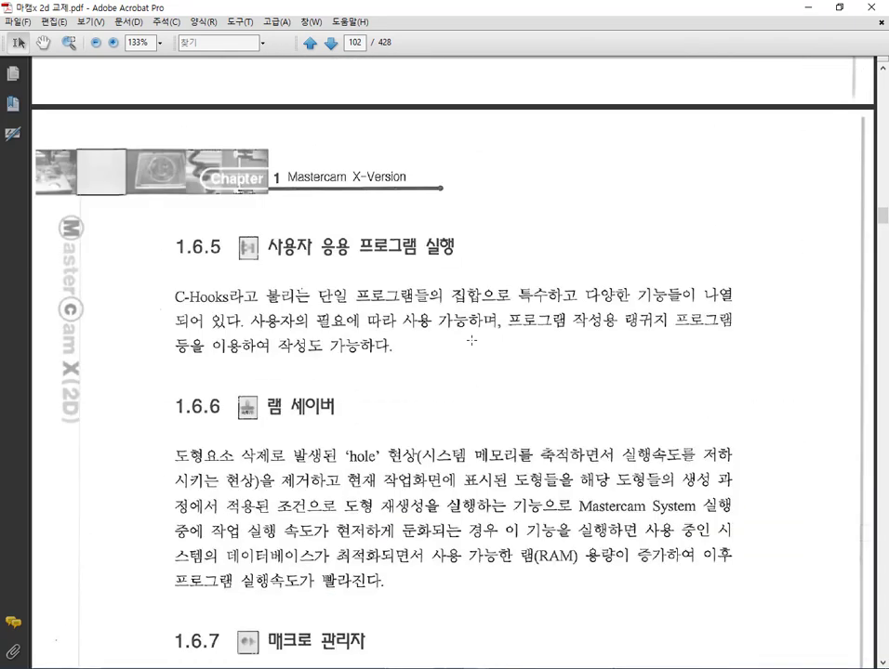
Mark the textbook sections 1.6.5 사용자 응용 프로그램 실행 and 1.6.6 램 세이버 one after the other for reading.
{"action": "left_click_drag", "start_coordinate": [148, 203], "coordinate": [765, 372]}
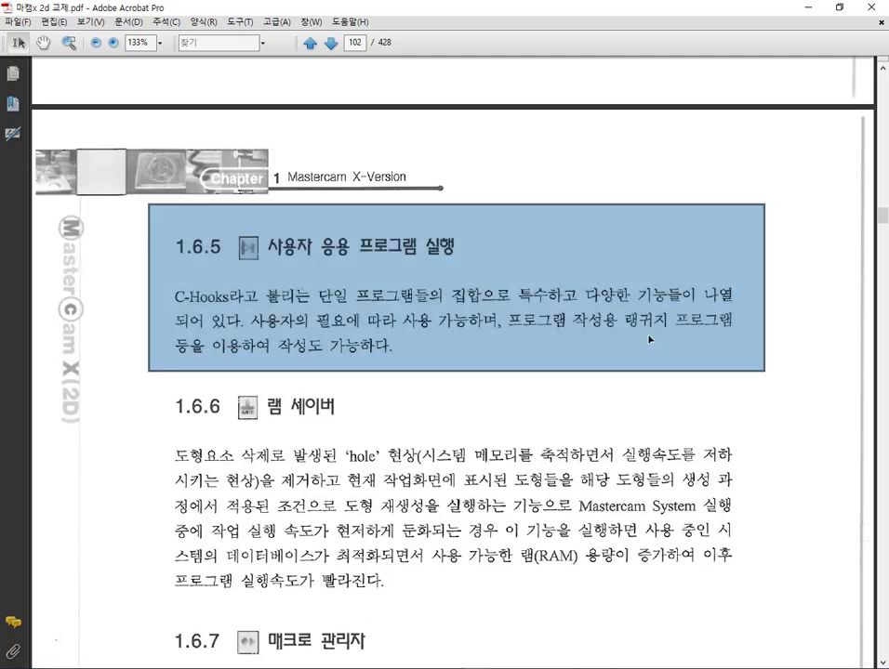
{"action": "scroll", "coordinate": [474, 319], "scroll_direction": "down", "scroll_amount": 2}
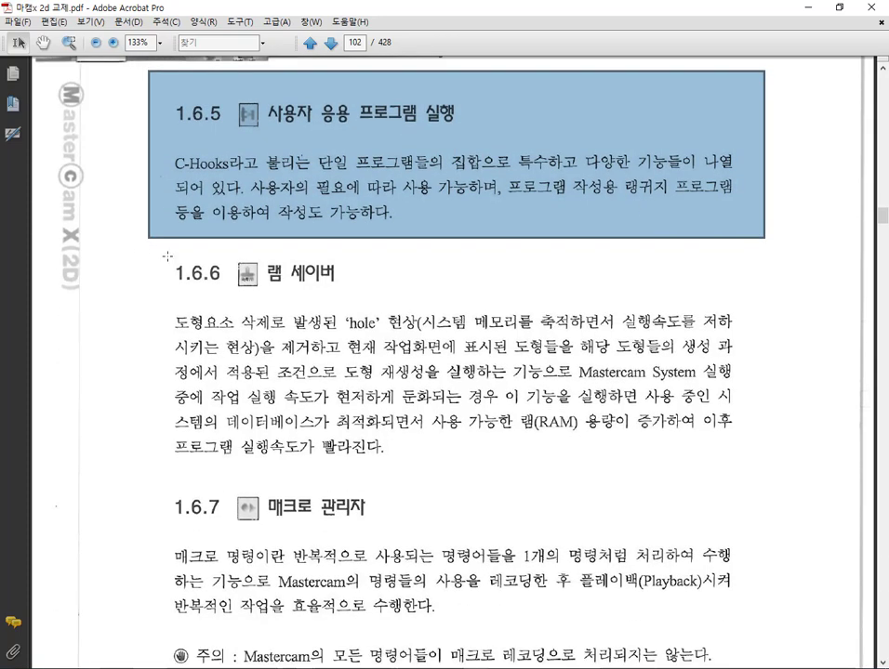
{"action": "left_click_drag", "start_coordinate": [142, 249], "coordinate": [751, 476]}
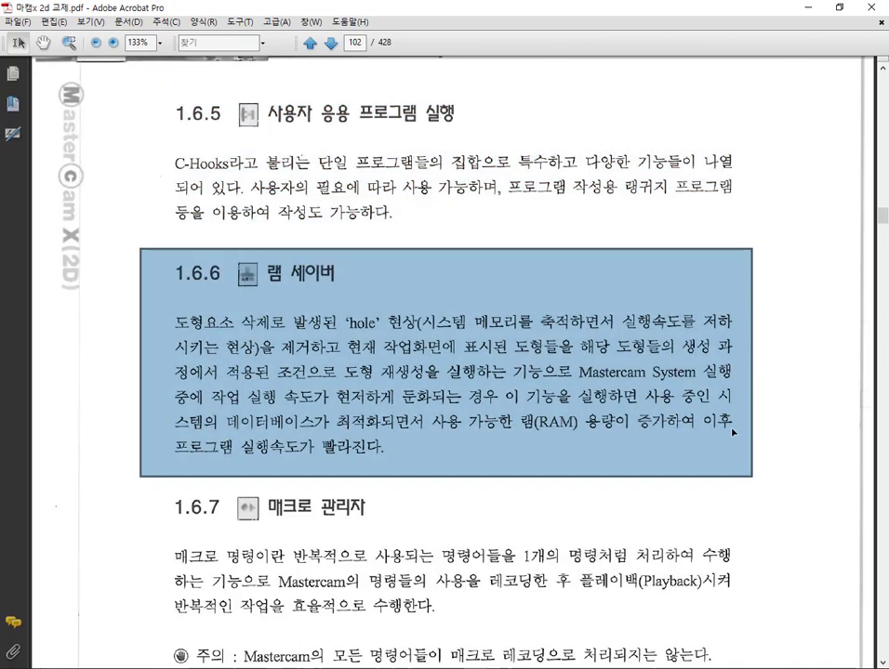
{"action": "scroll", "coordinate": [354, 351], "scroll_direction": "down", "scroll_amount": 3}
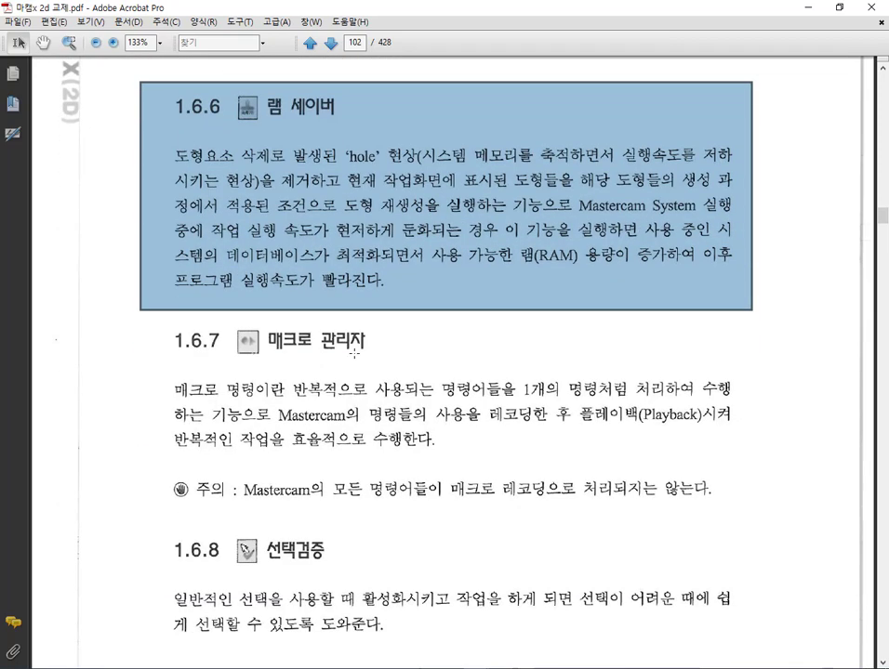
Mark the textbook sections 1.6.7 매크로 관리자 and 1.6.8 선택검증 one after the other for reading.
{"action": "left_click_drag", "start_coordinate": [165, 325], "coordinate": [774, 514]}
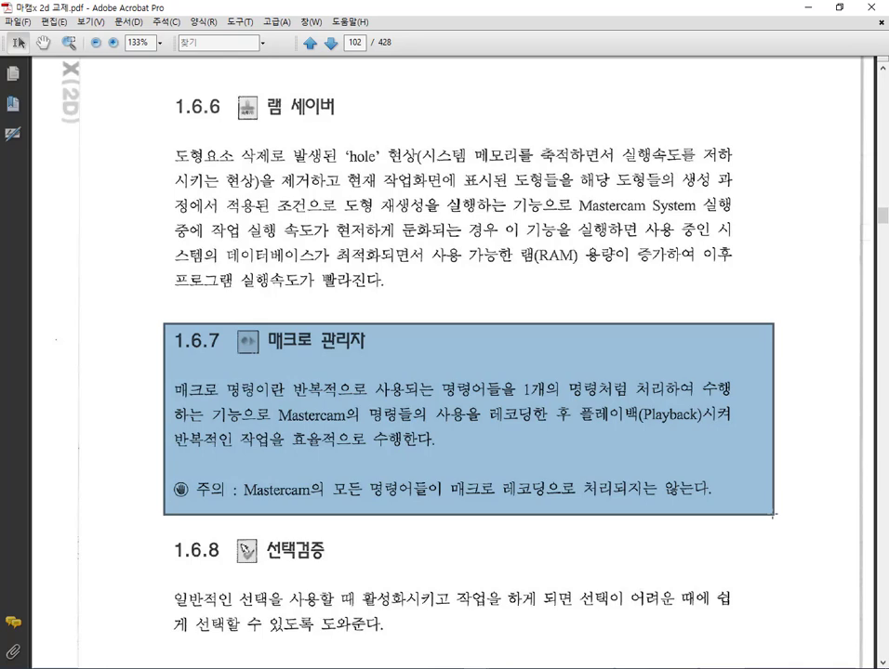
{"action": "scroll", "coordinate": [483, 377], "scroll_direction": "down", "scroll_amount": 3}
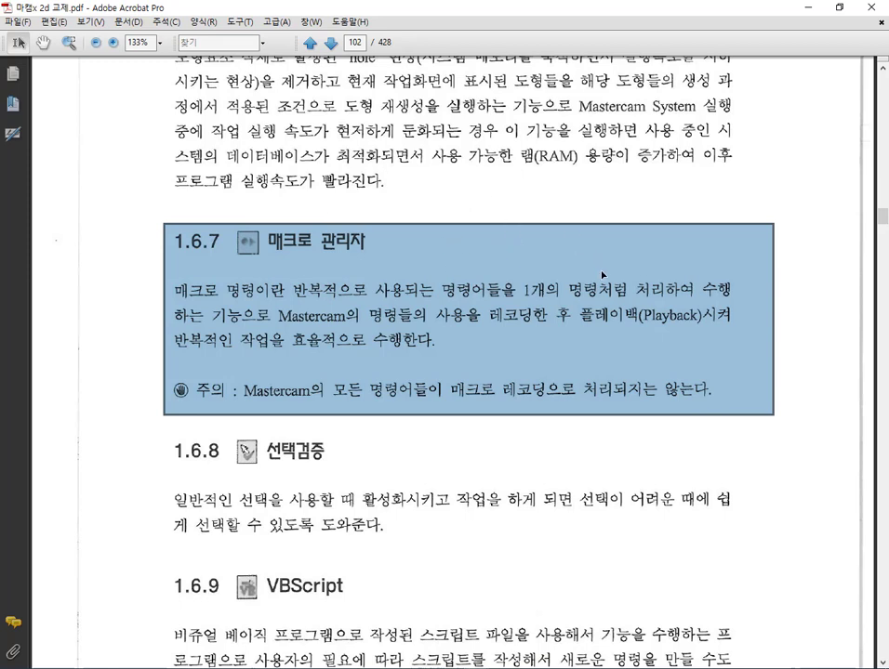
{"action": "scroll", "coordinate": [457, 357], "scroll_direction": "down", "scroll_amount": 3}
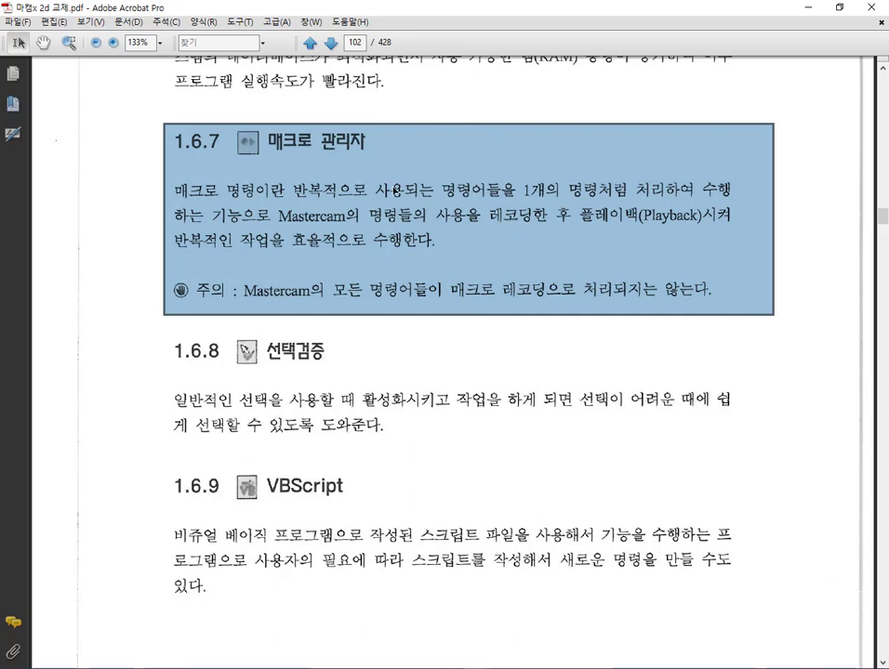
{"action": "left_click_drag", "start_coordinate": [151, 334], "coordinate": [814, 446]}
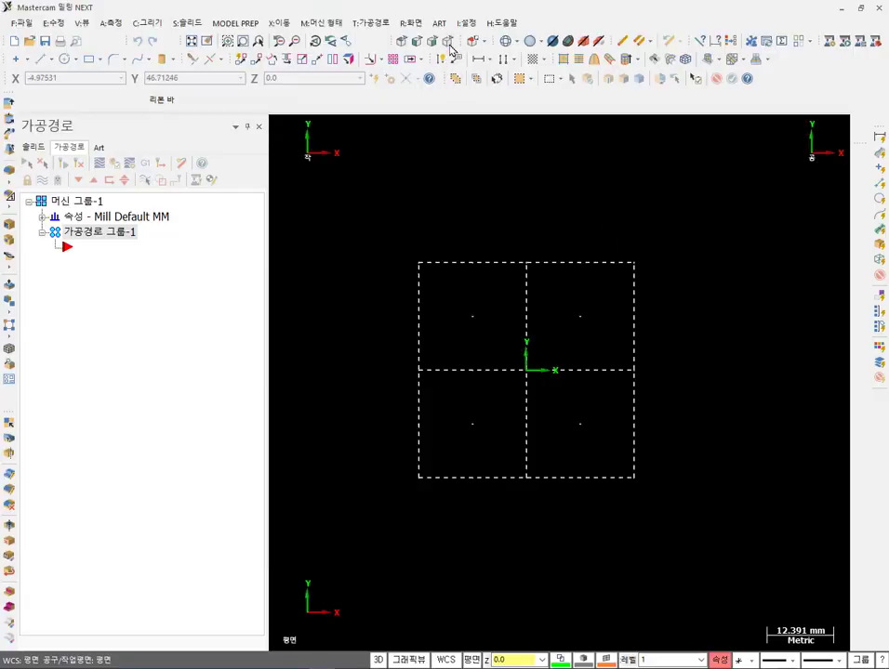
In isometric view, create a rectangle about 52 by 34 mm around the origin, filled with a surface.
{"action": "left_click", "coordinate": [335, 41]}
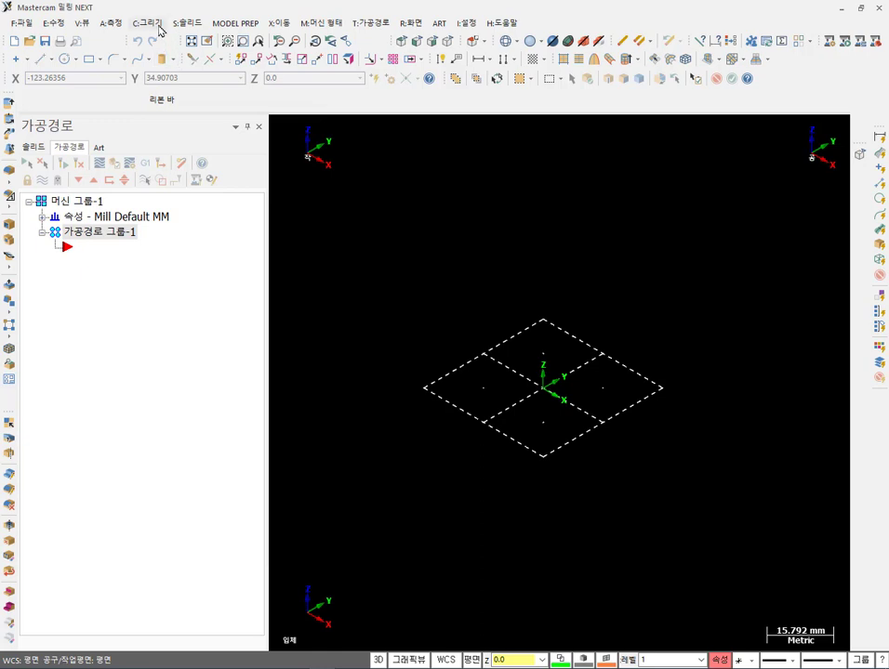
{"action": "left_click", "coordinate": [89, 58]}
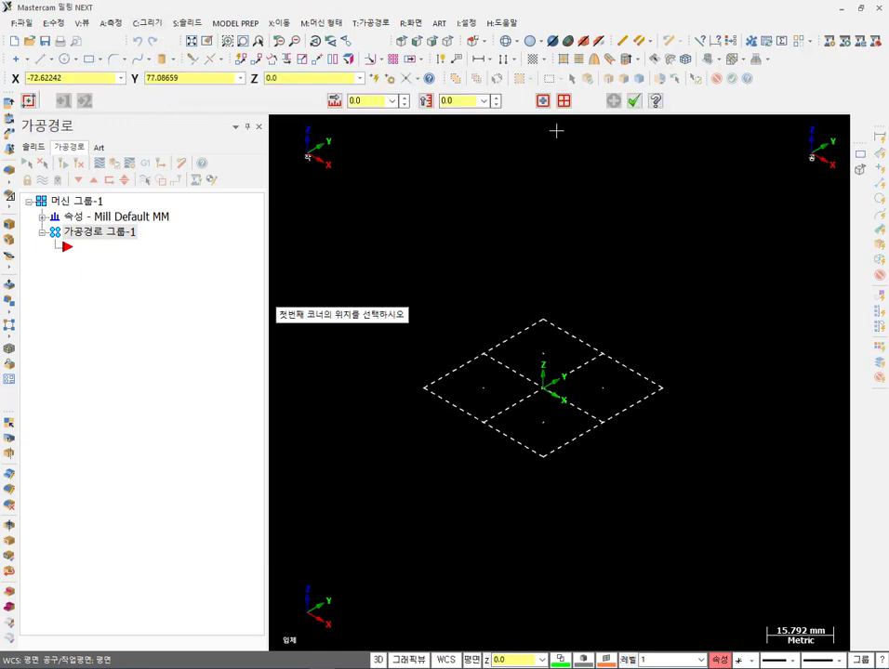
{"action": "left_click", "coordinate": [503, 333]}
{"action": "left_click", "coordinate": [559, 479]}
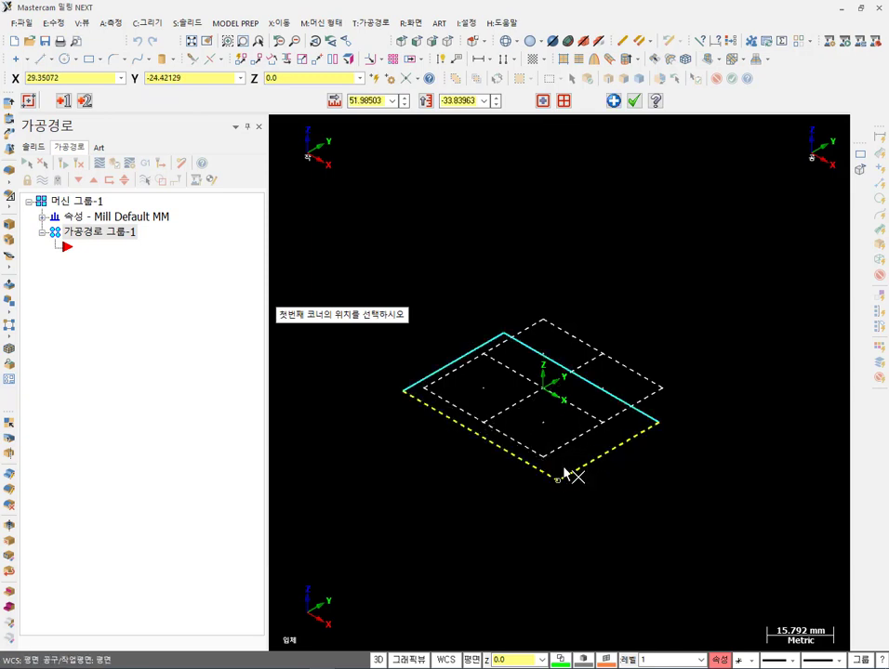
{"action": "left_click", "coordinate": [563, 101]}
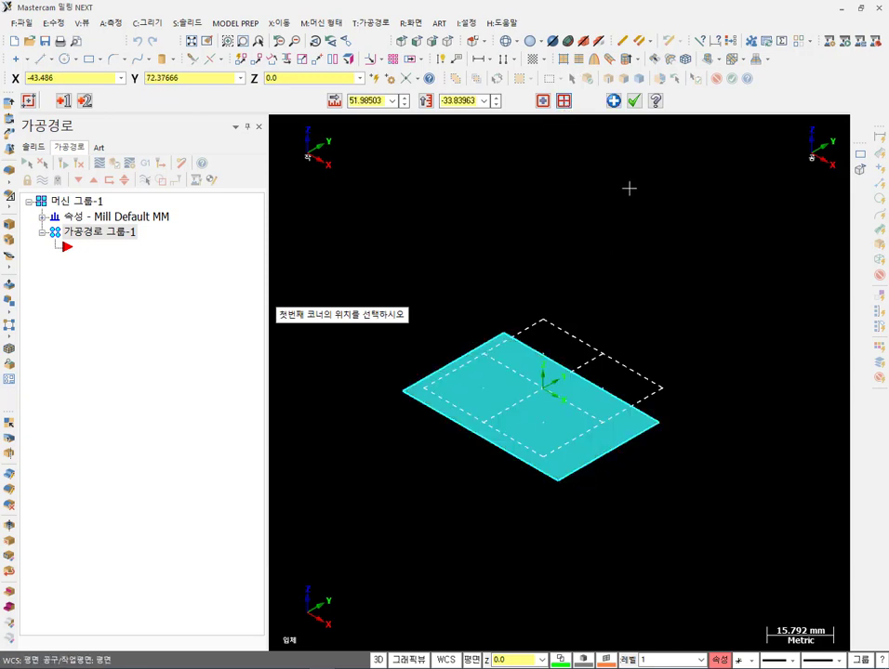
{"action": "left_click", "coordinate": [633, 100]}
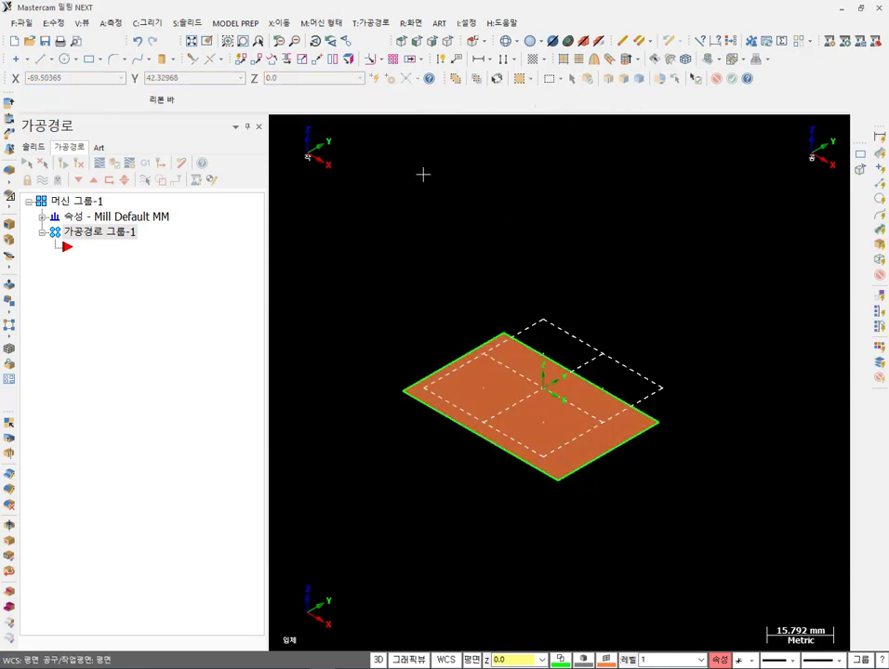
Draw a circle with a radius of about 8.9 mm on the rectangular surface near the origin.
{"action": "left_click", "coordinate": [64, 58]}
{"action": "left_click", "coordinate": [522, 406]}
{"action": "left_click", "coordinate": [558, 414]}
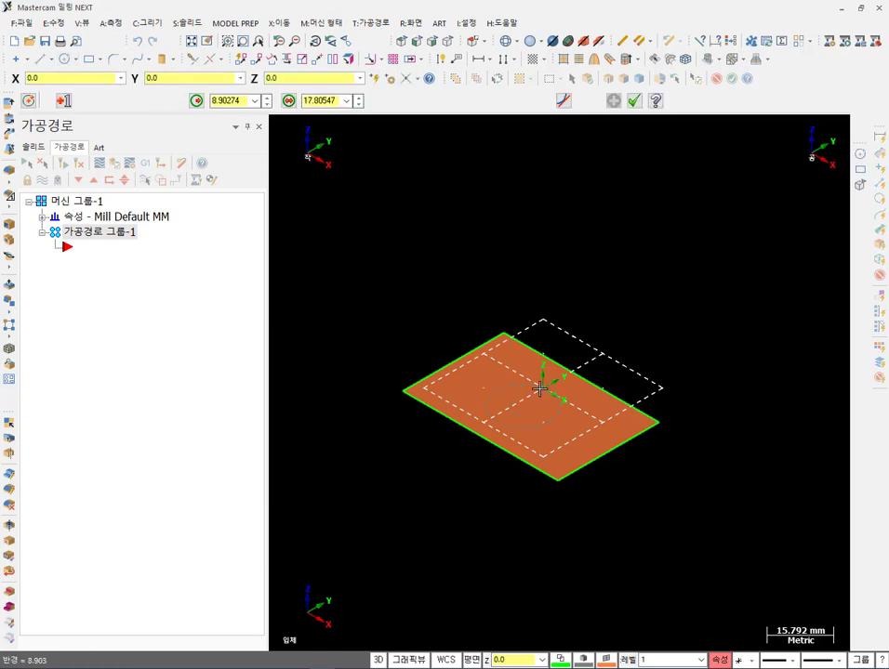
{"action": "key", "text": "Escape"}
{"action": "scroll", "coordinate": [544, 437], "scroll_direction": "up", "scroll_amount": 2}
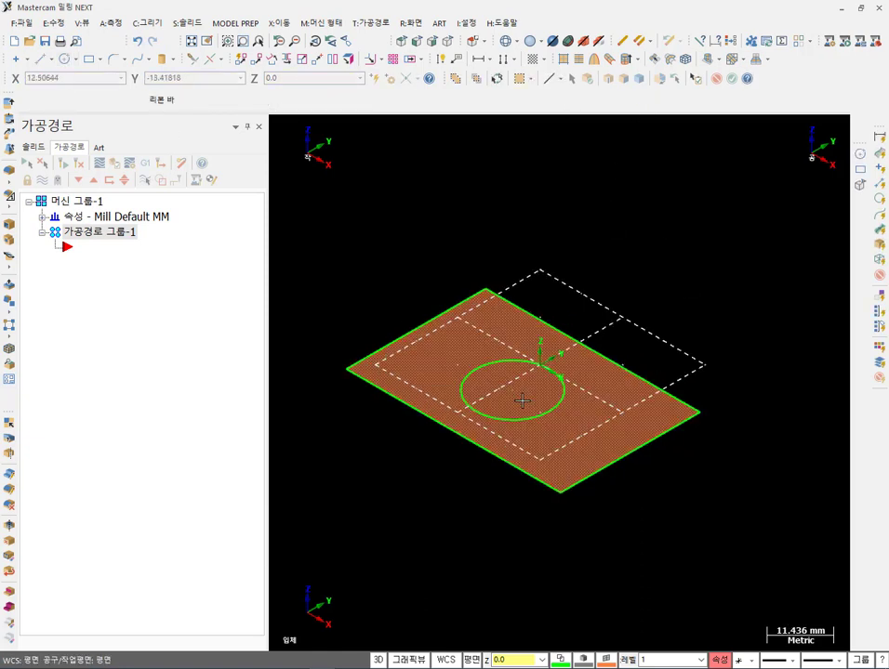
In top view, use 선택검증 to cycle through the overlapping entities at the circle's edge, accepting the circle and, on a second pick, the surface.
{"action": "key", "text": "alt+1"}
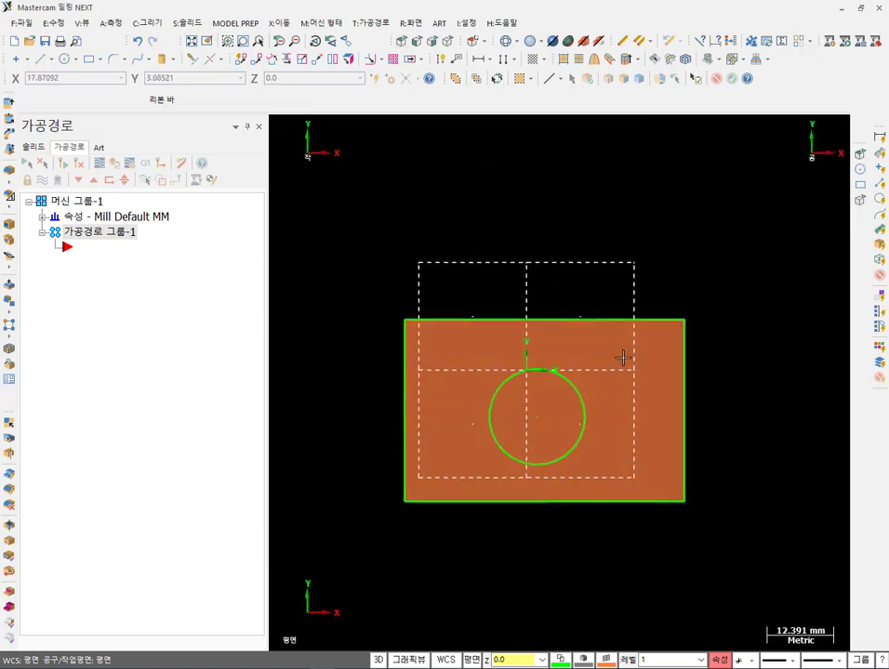
{"action": "scroll", "coordinate": [592, 395], "scroll_direction": "up", "scroll_amount": 2}
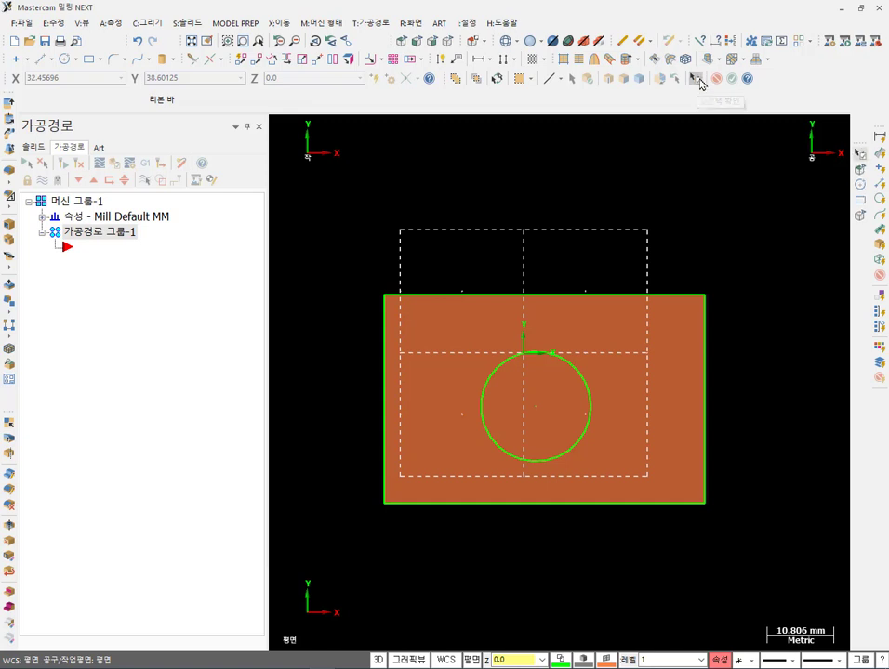
{"action": "left_click", "coordinate": [587, 387]}
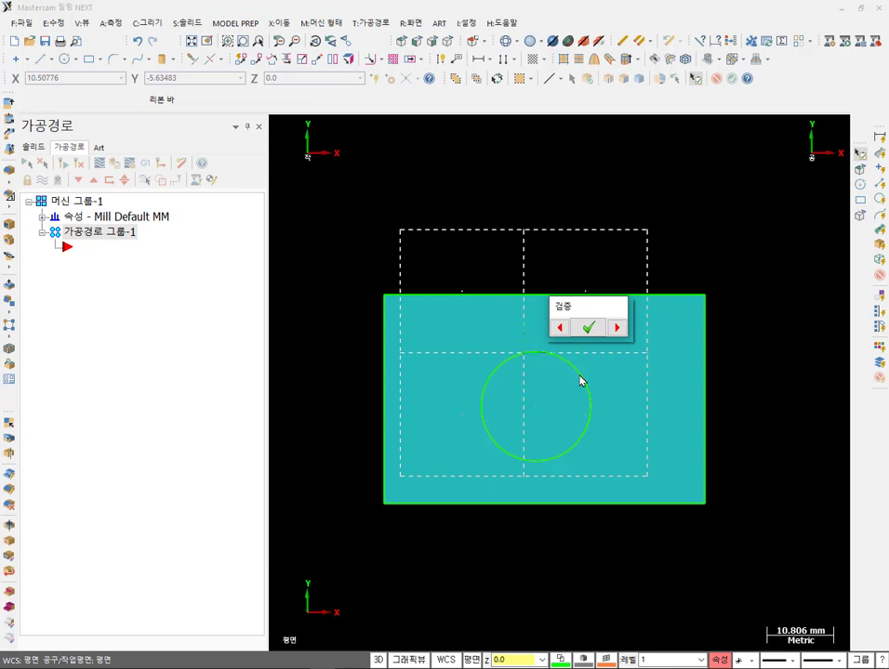
{"action": "left_click", "coordinate": [618, 328]}
{"action": "left_click", "coordinate": [618, 328]}
{"action": "left_click", "coordinate": [618, 328]}
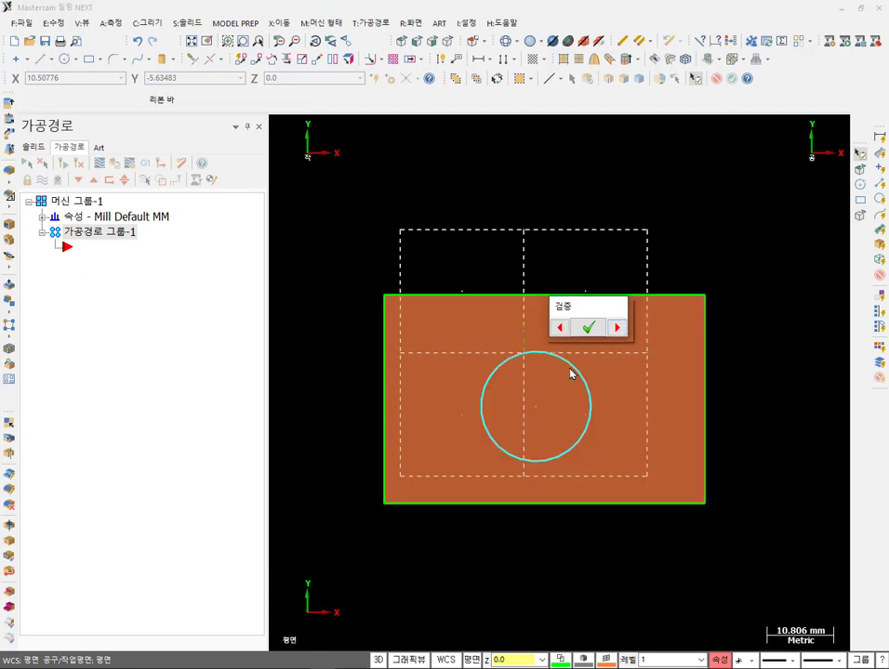
{"action": "left_click", "coordinate": [587, 327]}
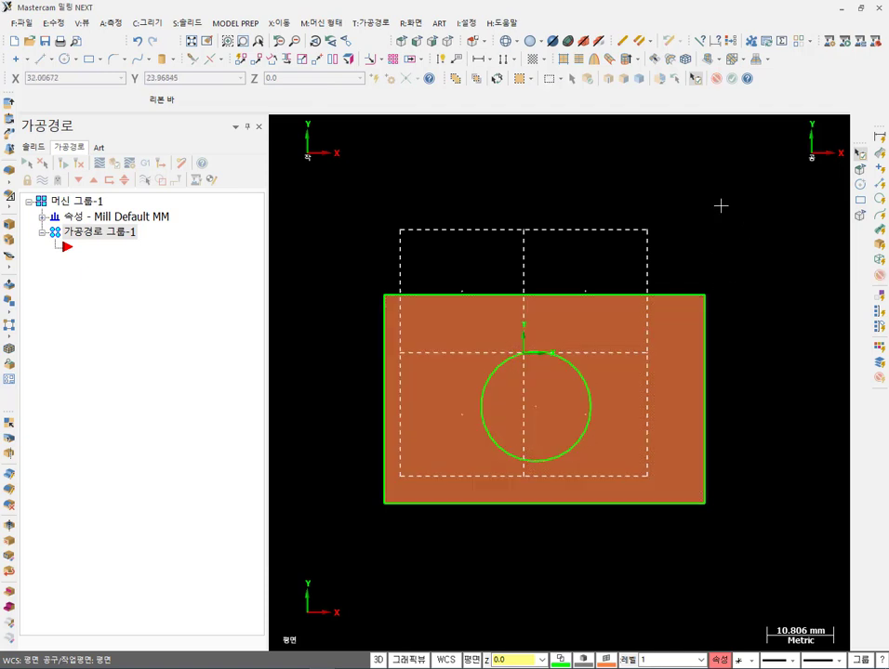
{"action": "left_click", "coordinate": [583, 372]}
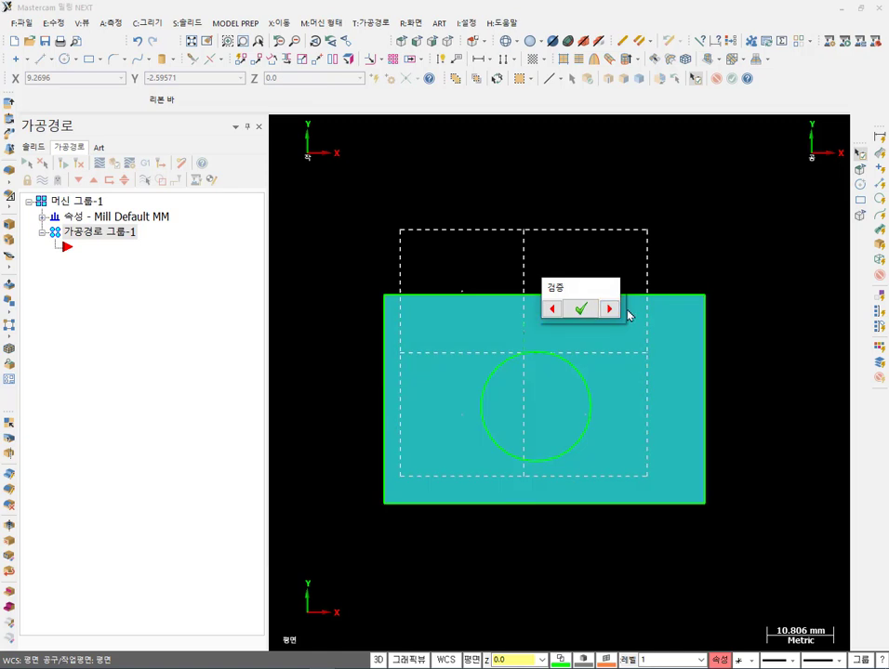
{"action": "left_click", "coordinate": [580, 309]}
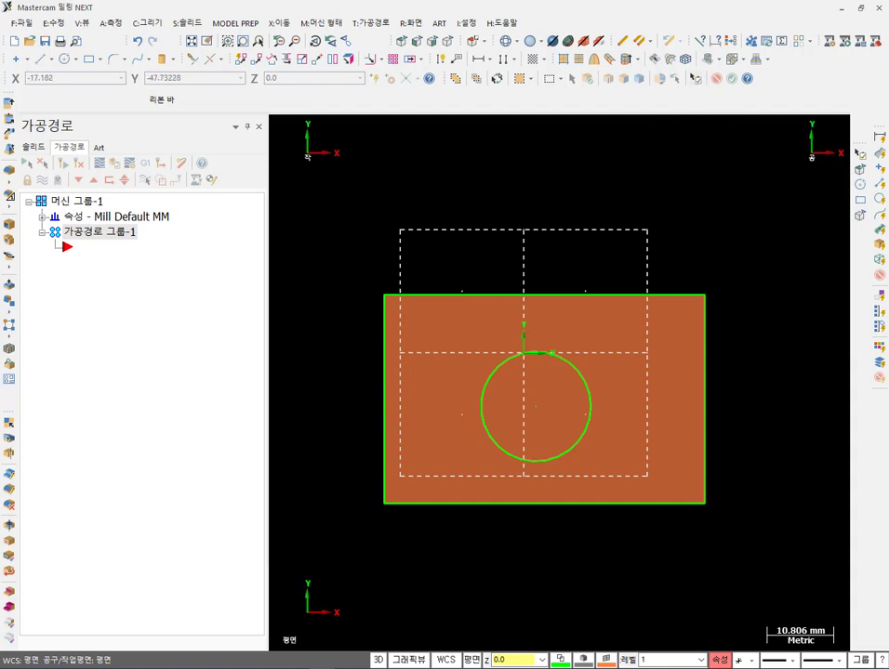
Switch to the 마캠x 2d 교제.pdf textbook in Adobe Acrobat Pro, mark section 1.6.9 VBScript and read on to 1.7 화면.
{"action": "mouse_move", "coordinate": [478, 668]}
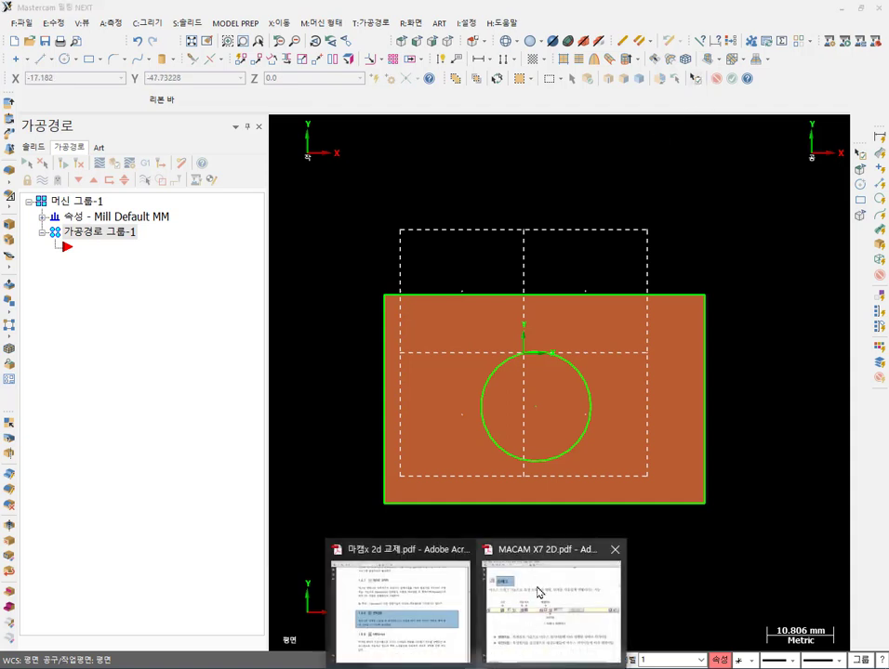
{"action": "left_click", "coordinate": [439, 621]}
{"action": "scroll", "coordinate": [463, 441], "scroll_direction": "down", "scroll_amount": 3}
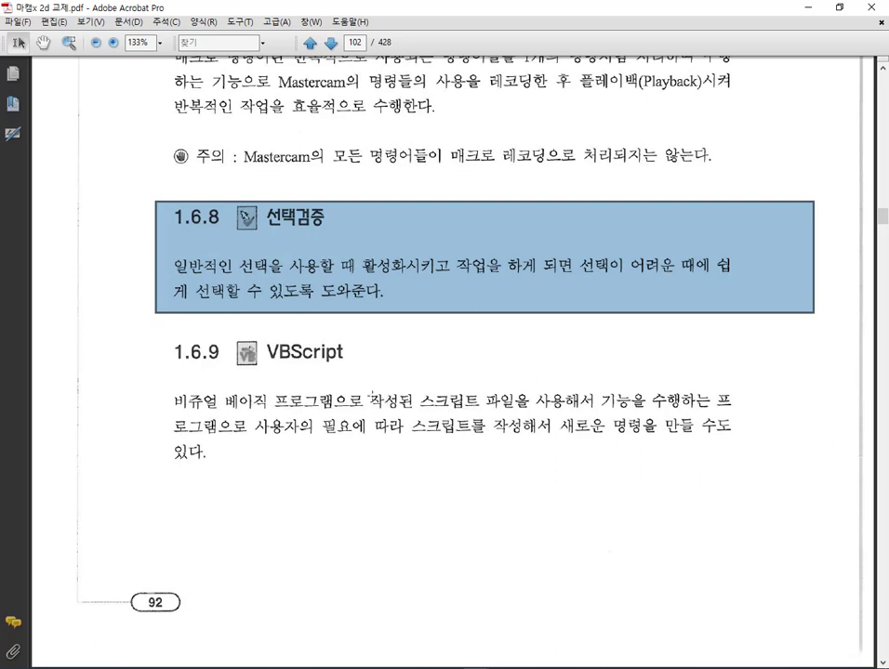
{"action": "left_click_drag", "start_coordinate": [182, 332], "coordinate": [748, 463]}
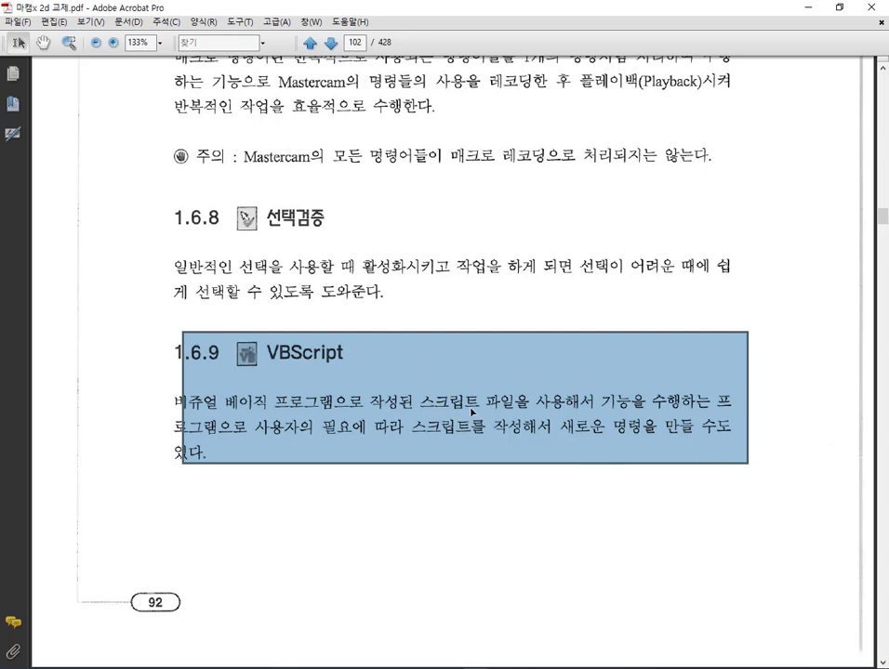
{"action": "scroll", "coordinate": [453, 402], "scroll_direction": "down", "scroll_amount": 3}
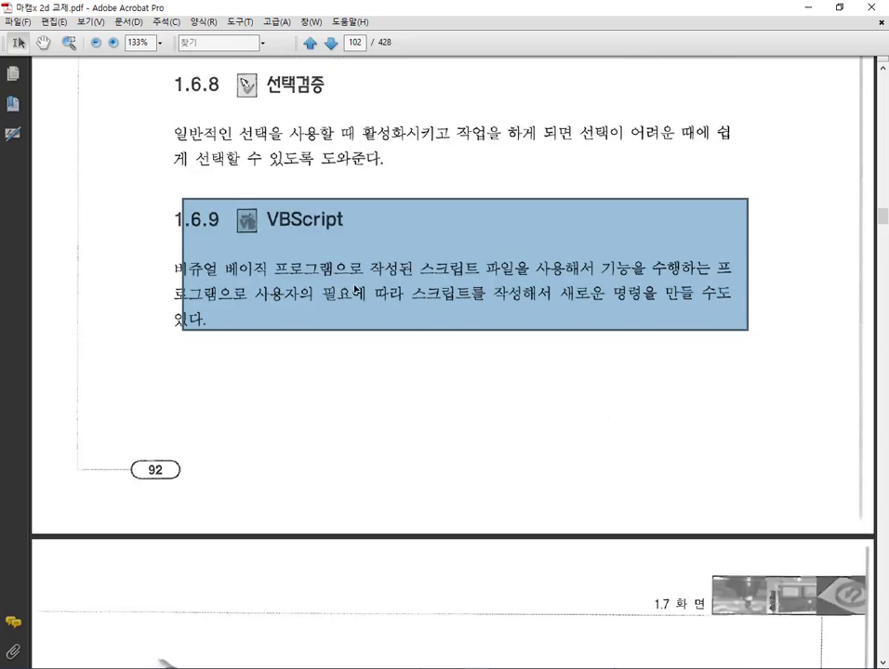
{"action": "scroll", "coordinate": [405, 311], "scroll_direction": "down", "scroll_amount": 12}
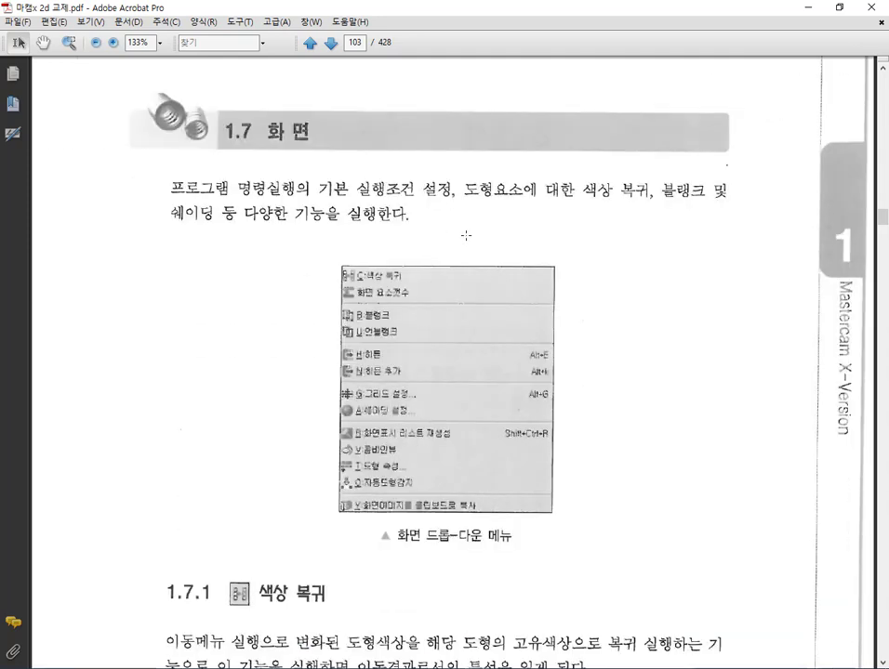
Return to Mastercam and review the on-screen entity count with 화면 요소갯수, moving the result window clear of the geometry.
{"action": "key", "text": "alt+Tab"}
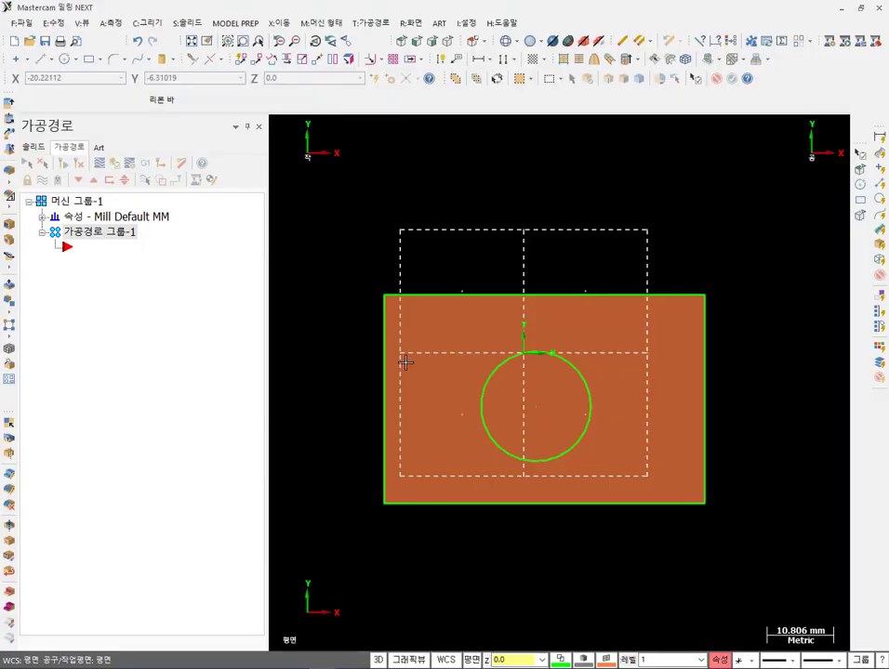
{"action": "left_click", "coordinate": [412, 23]}
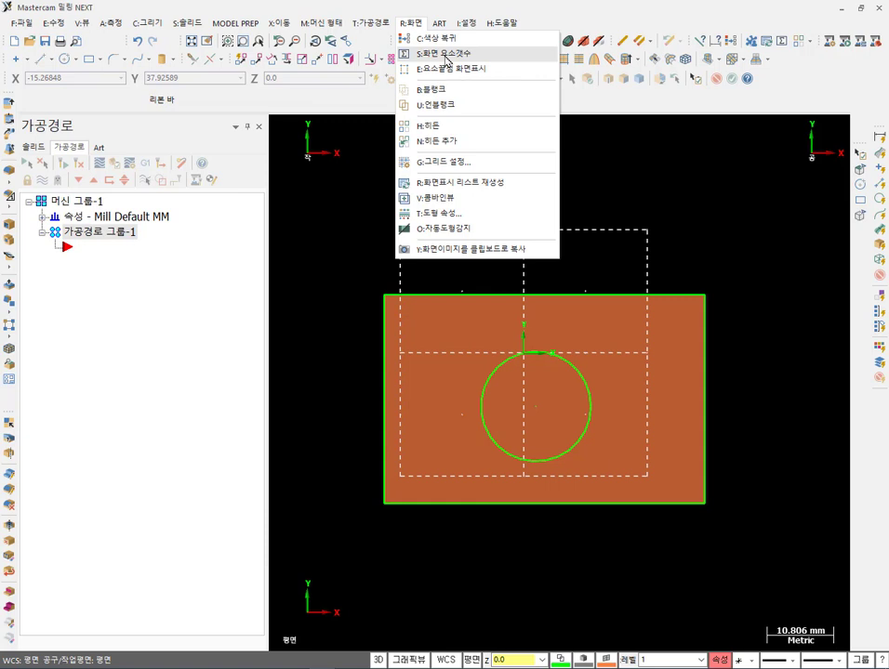
{"action": "left_click", "coordinate": [445, 54]}
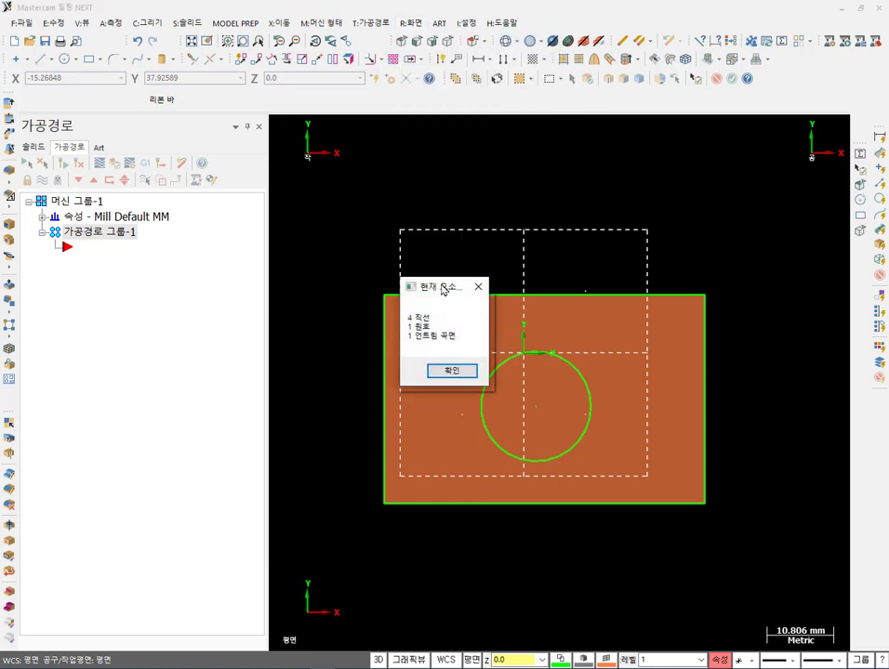
{"action": "left_click_drag", "start_coordinate": [447, 294], "coordinate": [319, 259]}
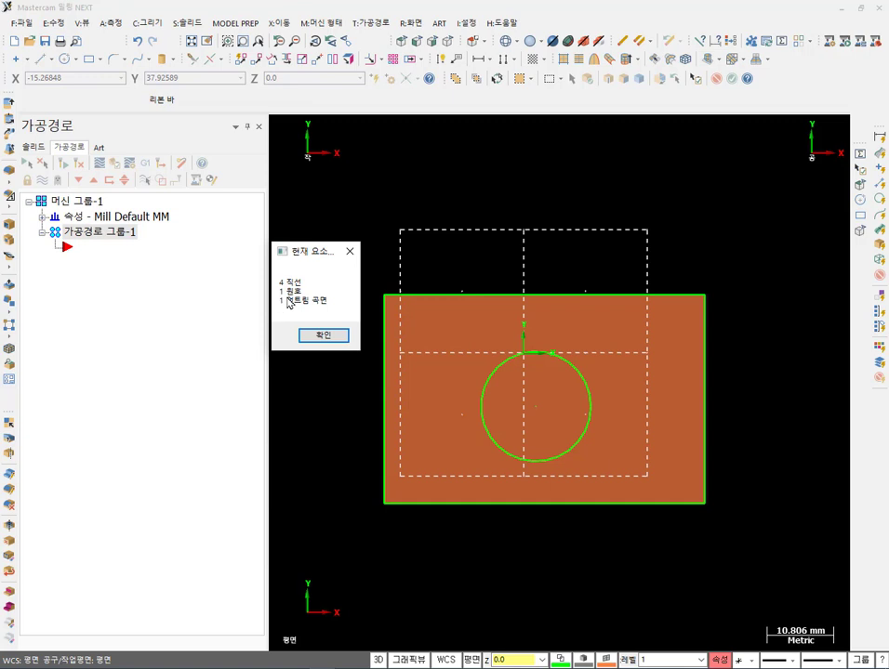
{"action": "left_click", "coordinate": [349, 251]}
Show the entity endpoints temporarily with 요소끝점 화면표시 and examine the endpoint on the circle up close.
{"action": "left_click", "coordinate": [416, 24]}
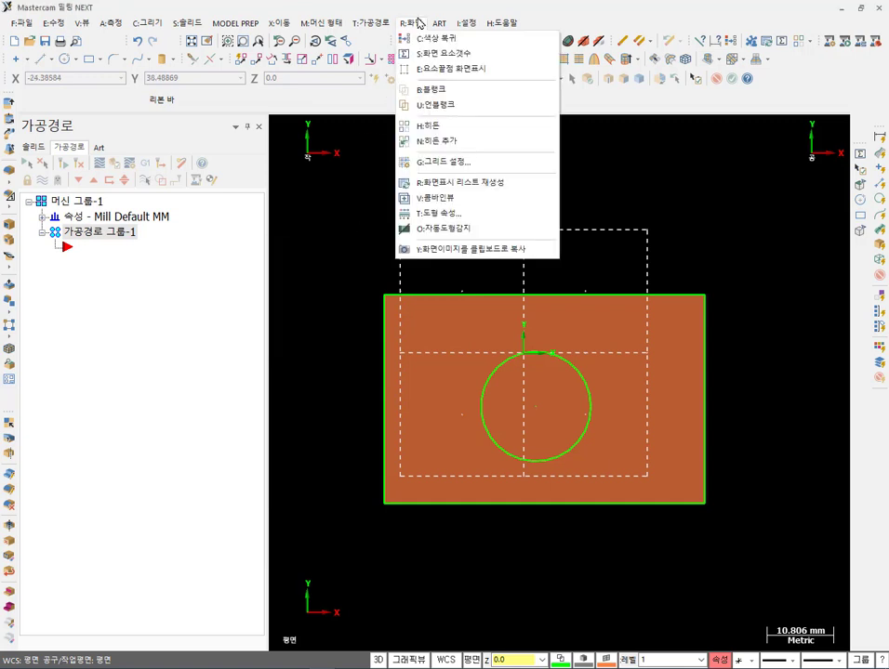
{"action": "left_click", "coordinate": [438, 70]}
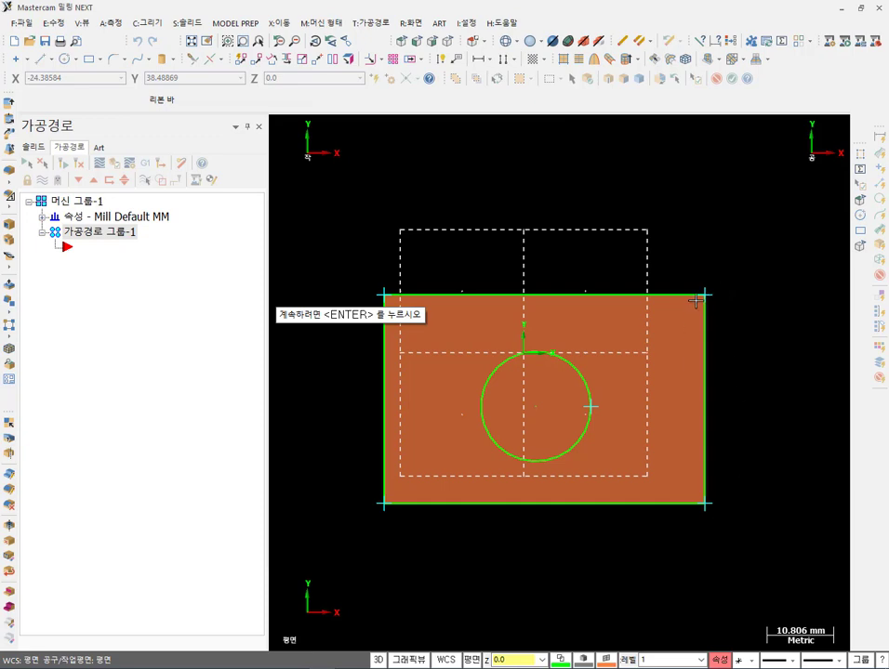
{"action": "scroll", "coordinate": [556, 433], "scroll_direction": "up", "scroll_amount": 3}
{"action": "scroll", "coordinate": [558, 431], "scroll_direction": "down", "scroll_amount": 1}
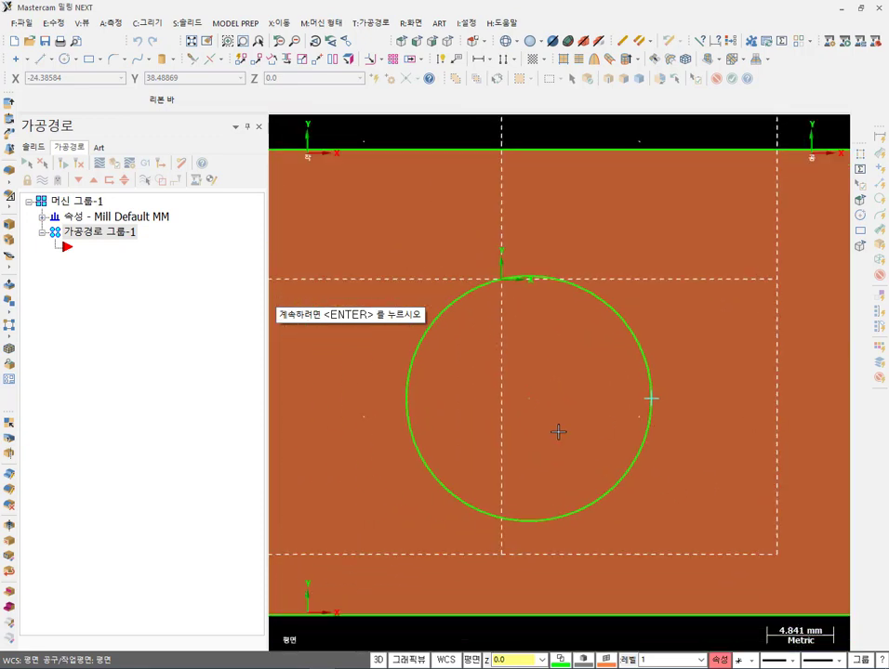
{"action": "scroll", "coordinate": [558, 432], "scroll_direction": "up", "scroll_amount": 1}
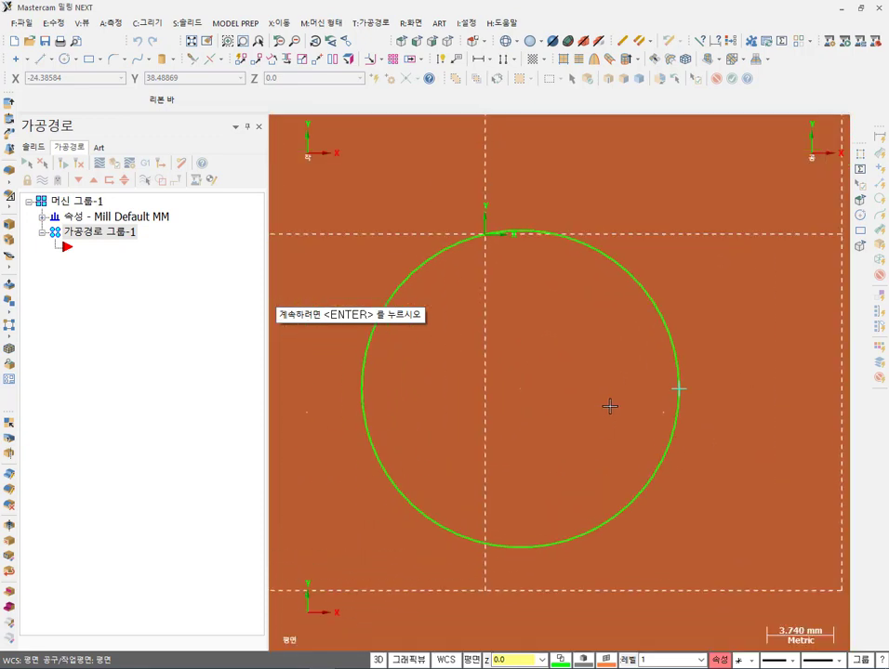
{"action": "left_click", "coordinate": [678, 391]}
{"action": "left_click", "coordinate": [413, 25]}
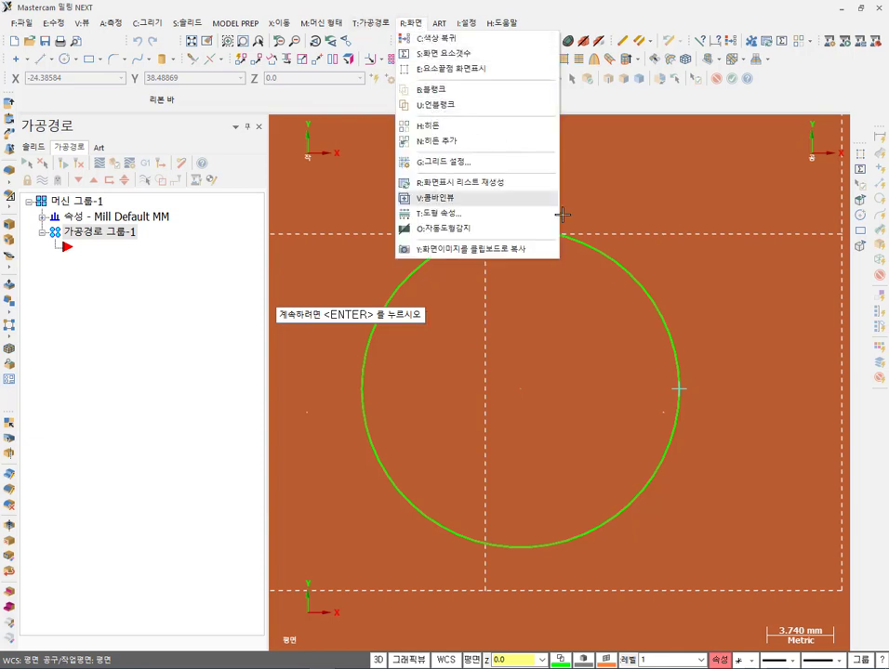
{"action": "left_click", "coordinate": [651, 358]}
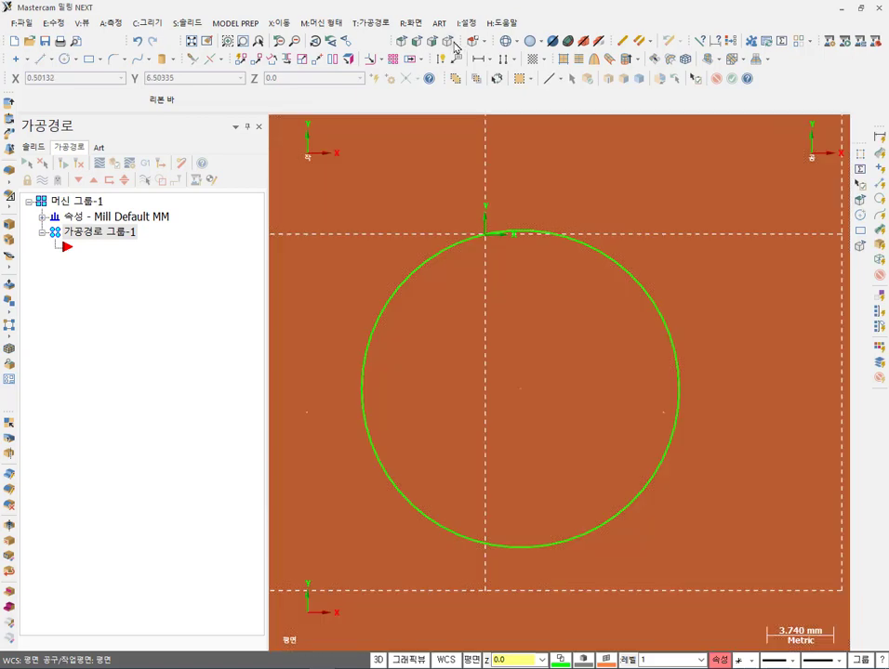
{"action": "left_click", "coordinate": [410, 22]}
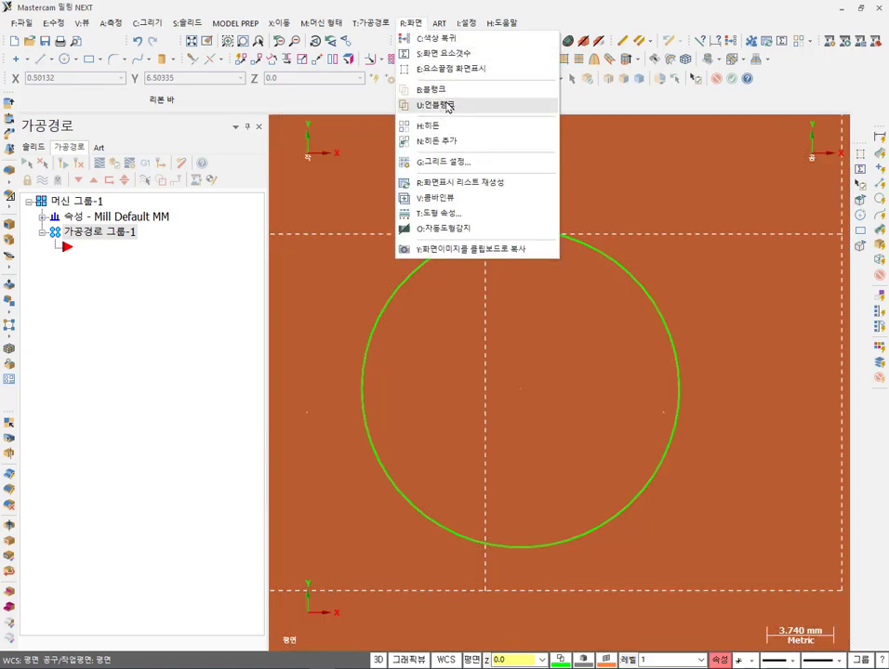
{"action": "left_click", "coordinate": [448, 106]}
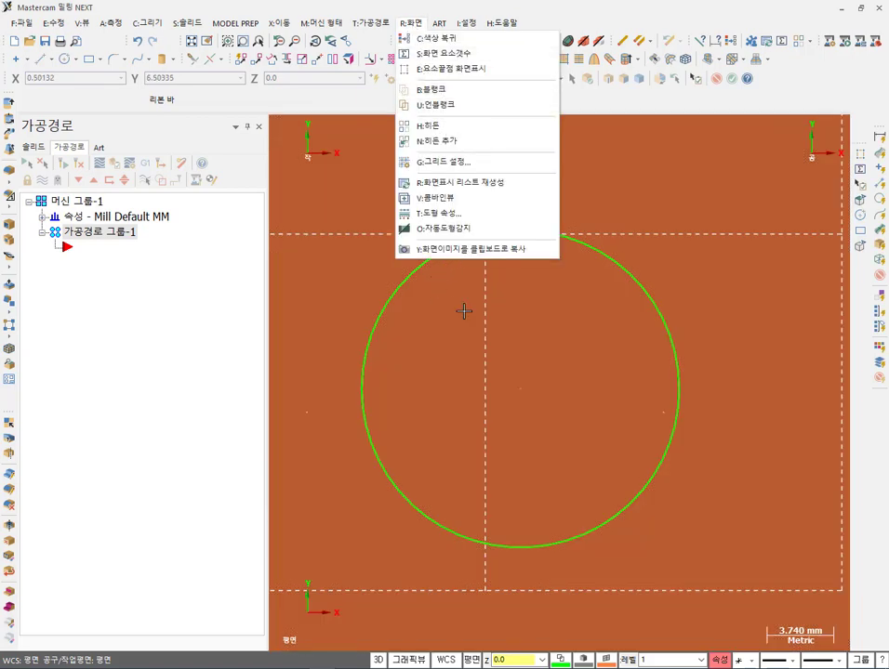
{"action": "scroll", "coordinate": [489, 311], "scroll_direction": "down", "scroll_amount": 4}
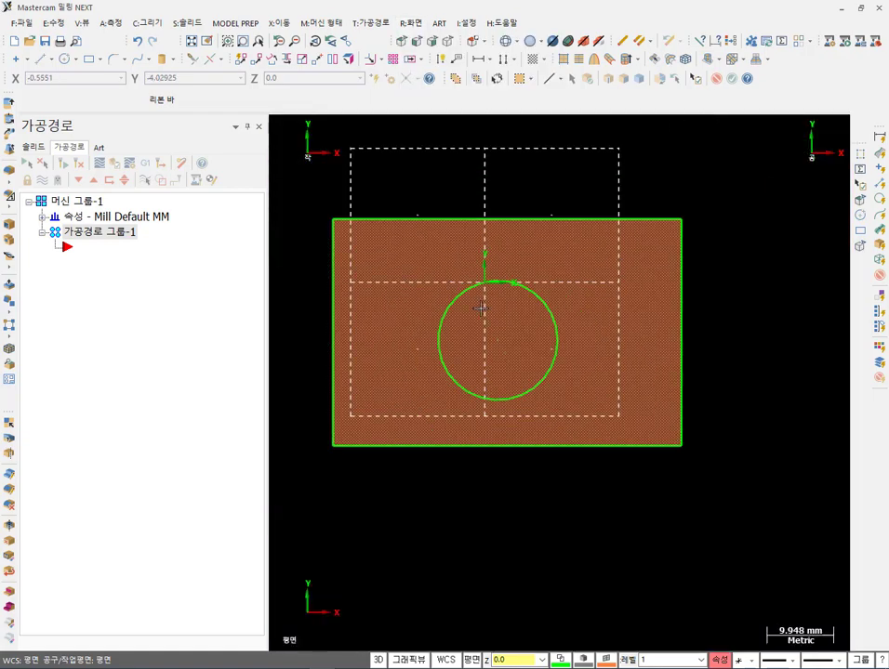
Switch to the isometric view and turn off 그리드 표시 in the grid settings.
{"action": "right_click", "coordinate": [695, 199]}
{"action": "left_click", "coordinate": [735, 316]}
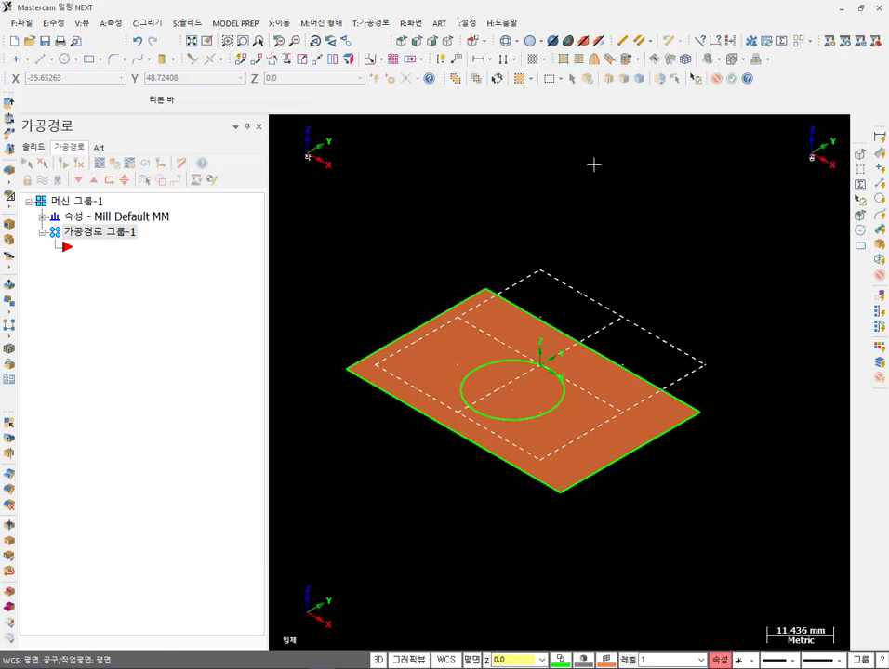
{"action": "key", "text": "alt+g"}
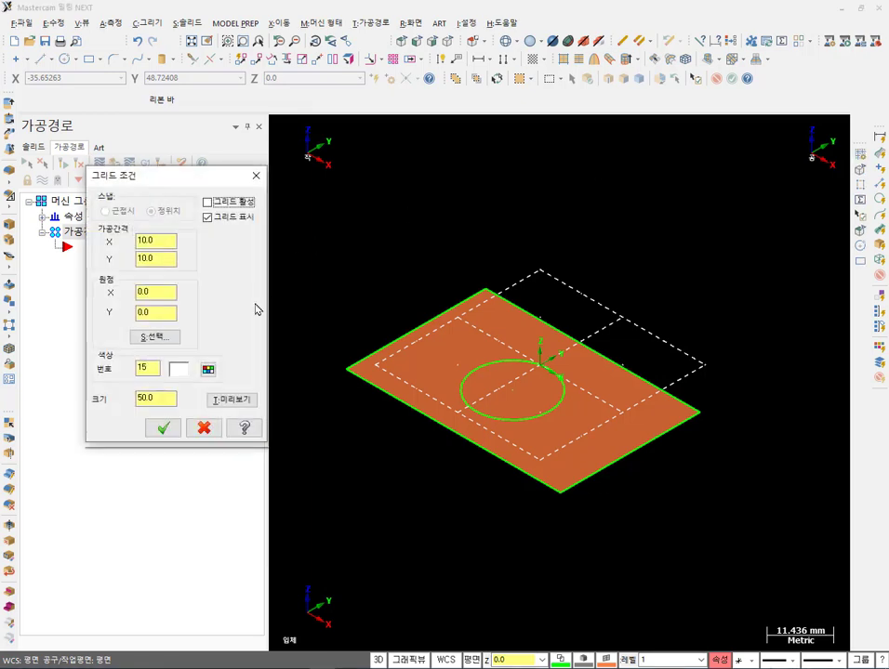
{"action": "left_click", "coordinate": [212, 217]}
{"action": "left_click", "coordinate": [163, 428]}
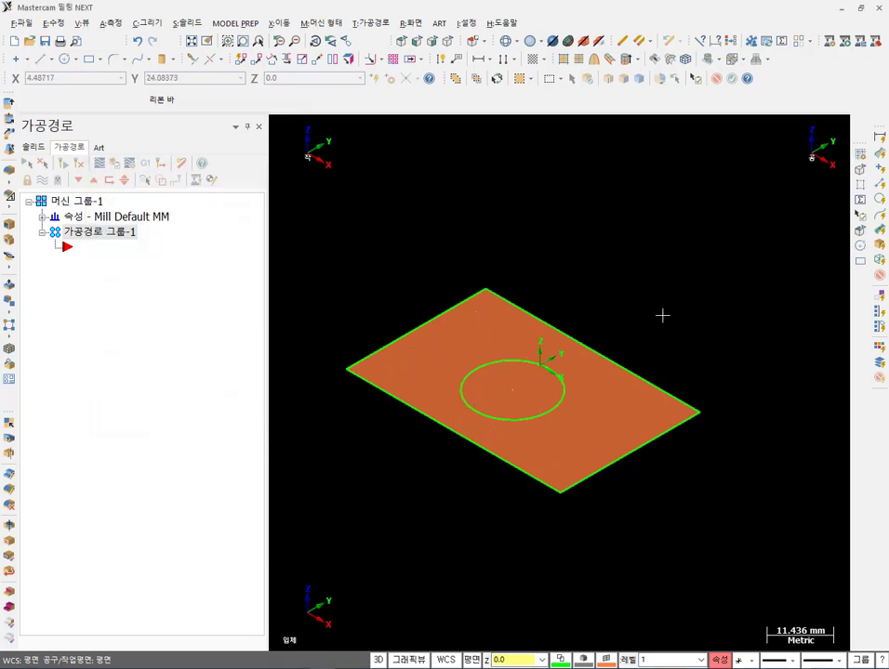
Blank the circle on the rectangular surface with 블랭크.
{"action": "scroll", "coordinate": [699, 290], "scroll_direction": "up", "scroll_amount": 1}
{"action": "scroll", "coordinate": [651, 389], "scroll_direction": "down", "scroll_amount": 1}
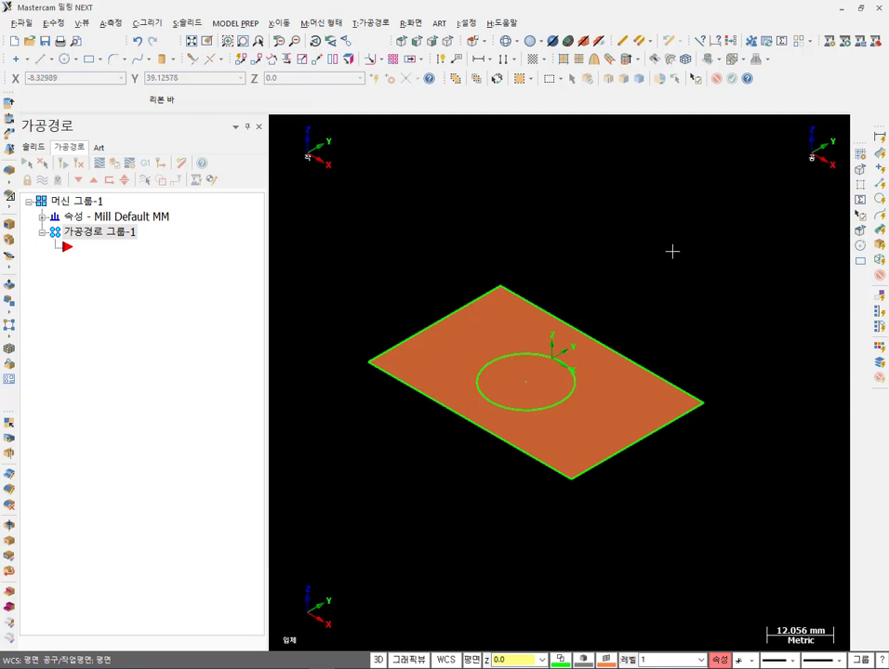
{"action": "left_click", "coordinate": [410, 22]}
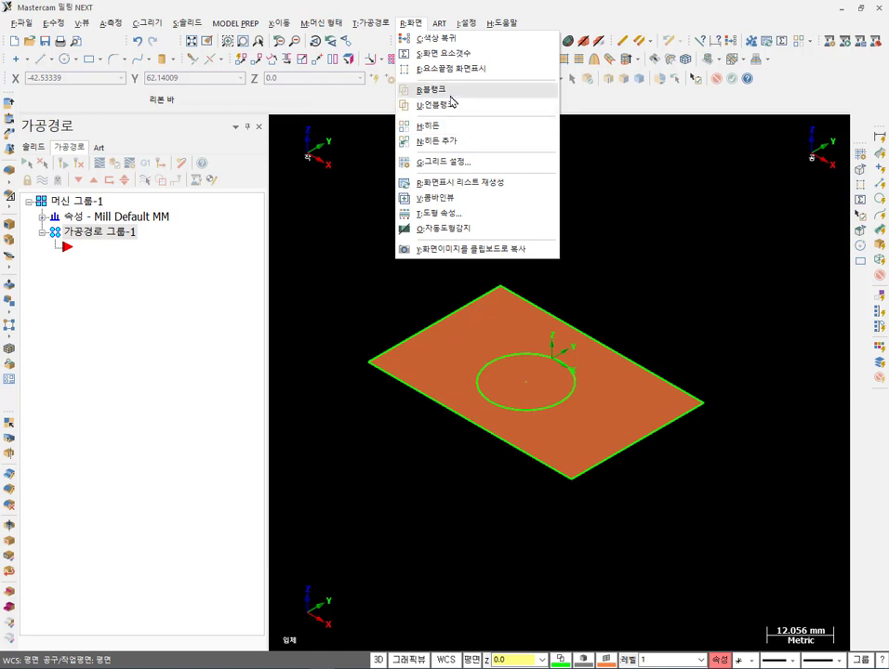
{"action": "left_click", "coordinate": [453, 91]}
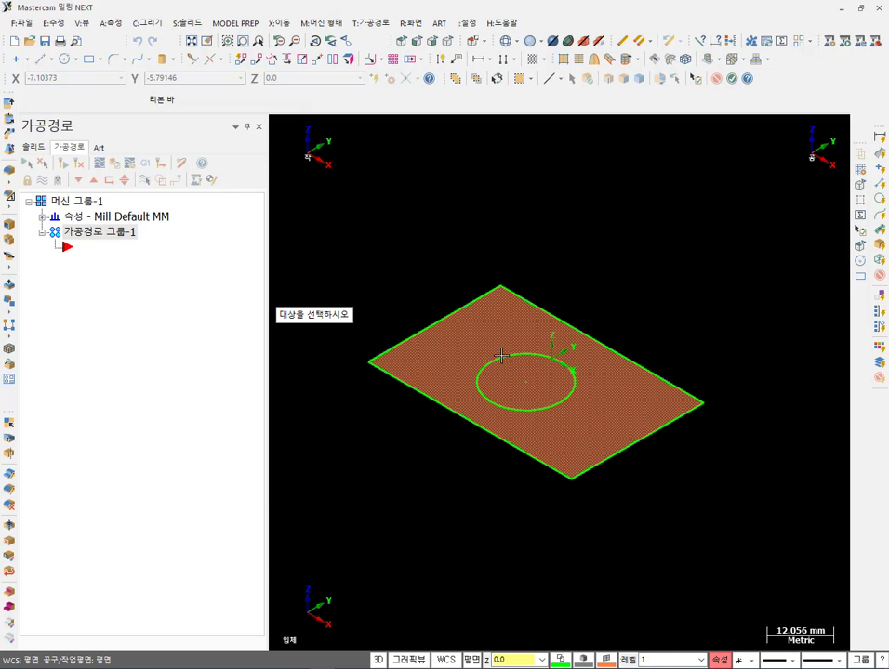
{"action": "left_click", "coordinate": [500, 356]}
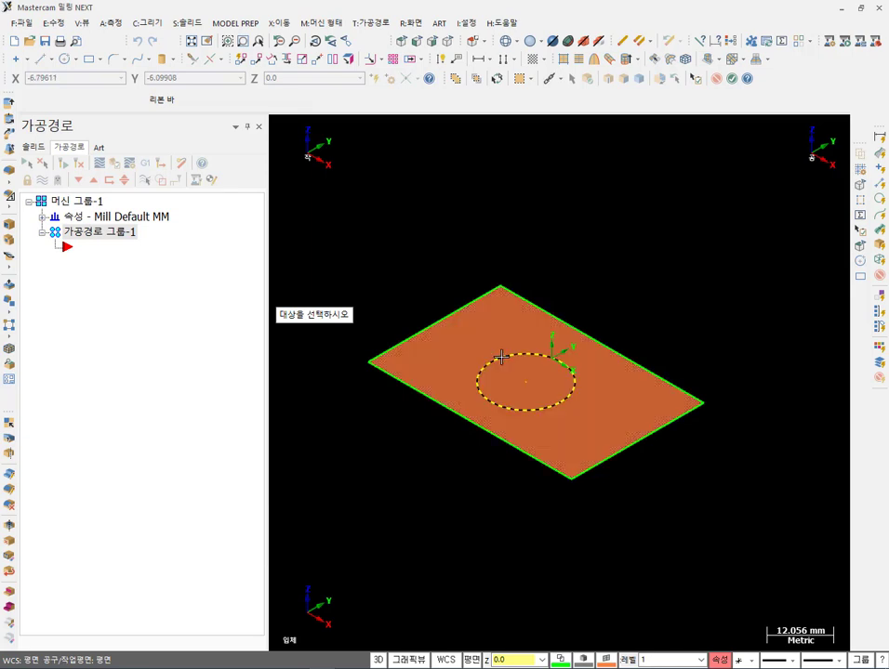
{"action": "left_click", "coordinate": [732, 78]}
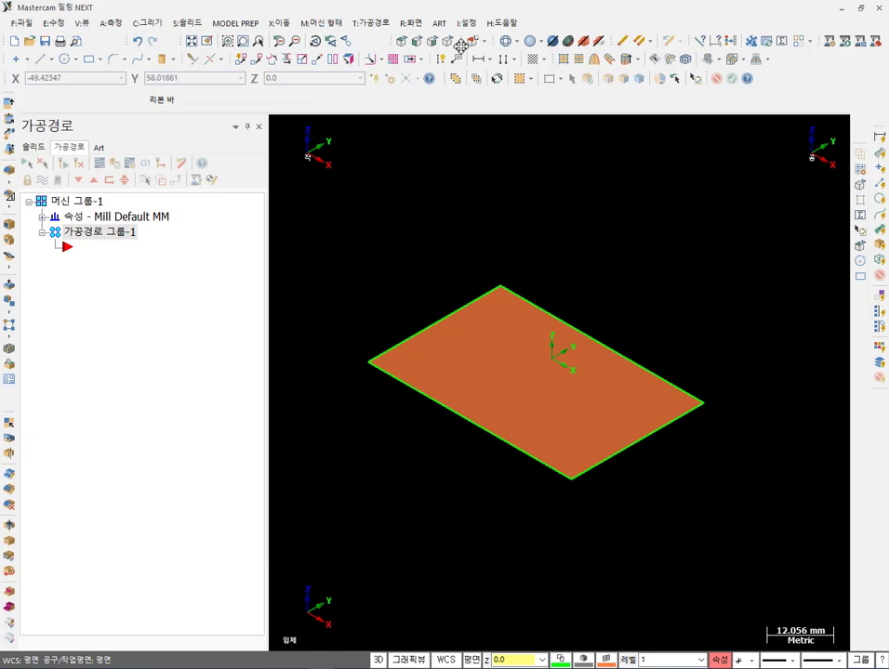
Bring the blanked circle back into the display with 언블랭크.
{"action": "left_click", "coordinate": [410, 23]}
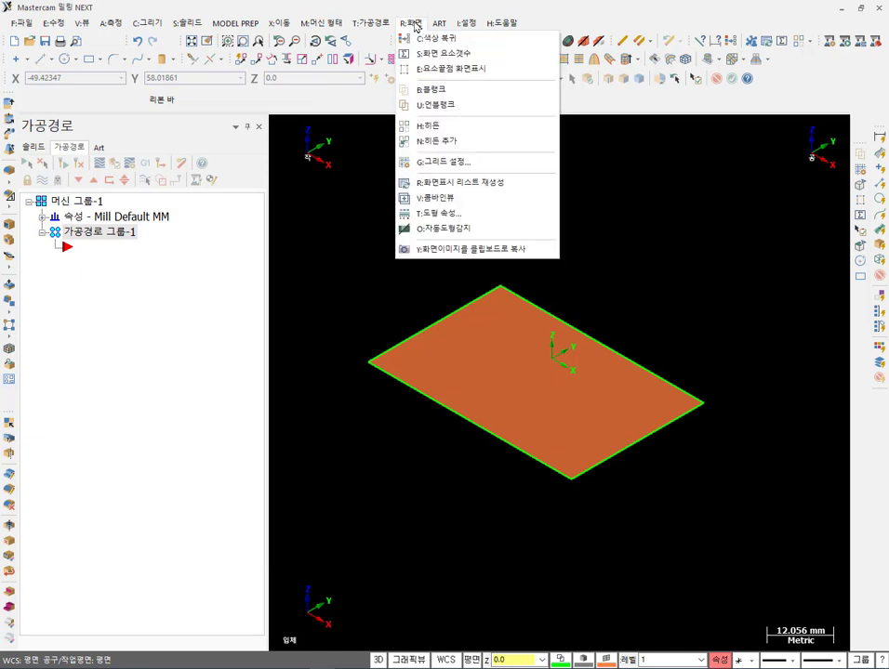
{"action": "left_click", "coordinate": [440, 111]}
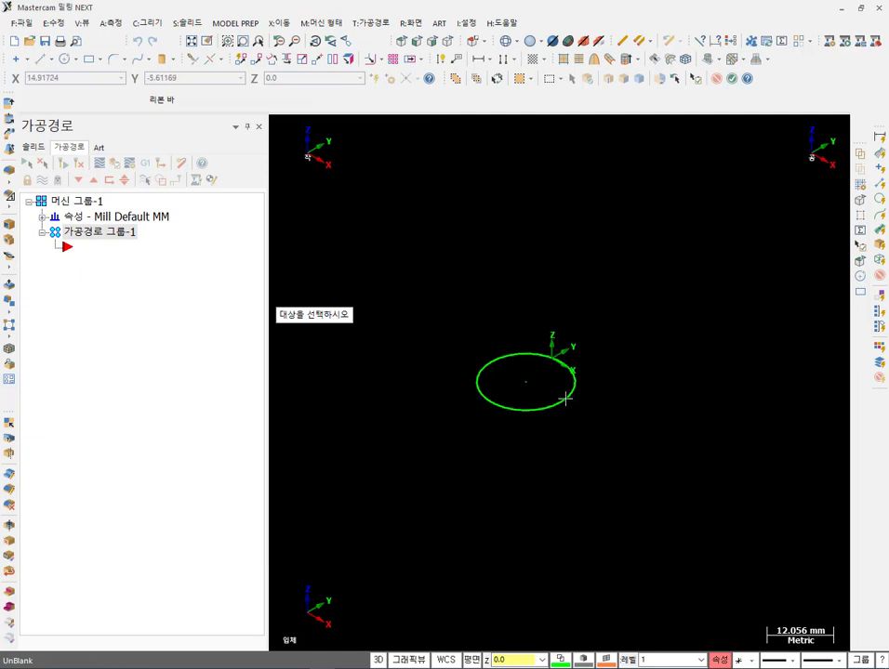
{"action": "left_click", "coordinate": [492, 354]}
{"action": "scroll", "coordinate": [512, 376], "scroll_direction": "up", "scroll_amount": 2}
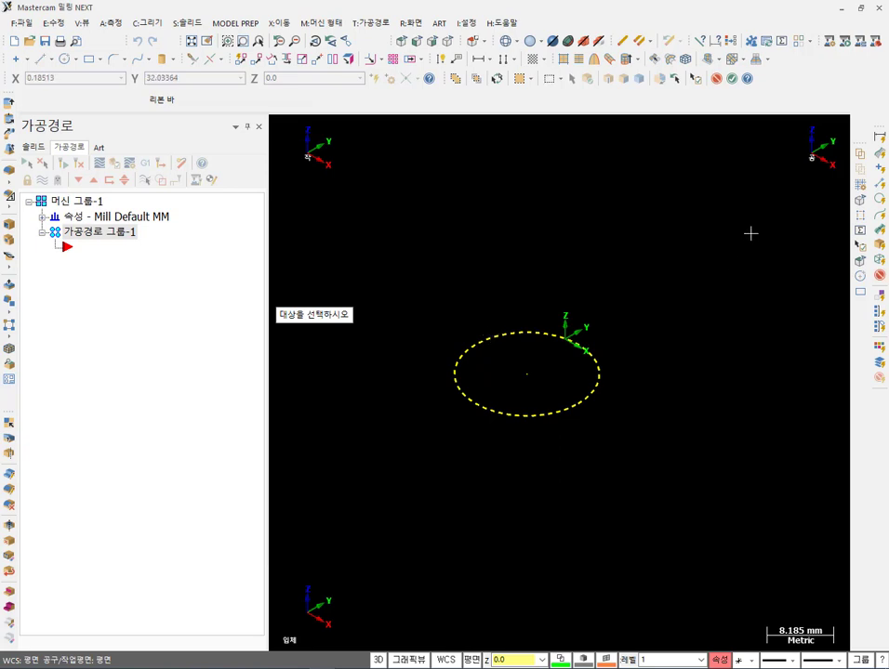
{"action": "key", "text": "Return"}
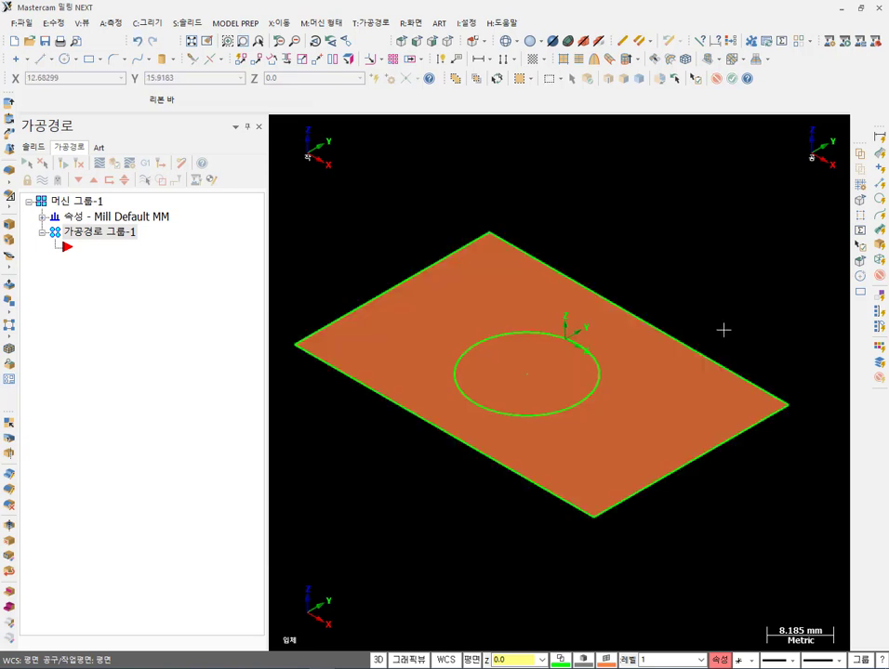
{"action": "scroll", "coordinate": [651, 242], "scroll_direction": "down", "scroll_amount": 1}
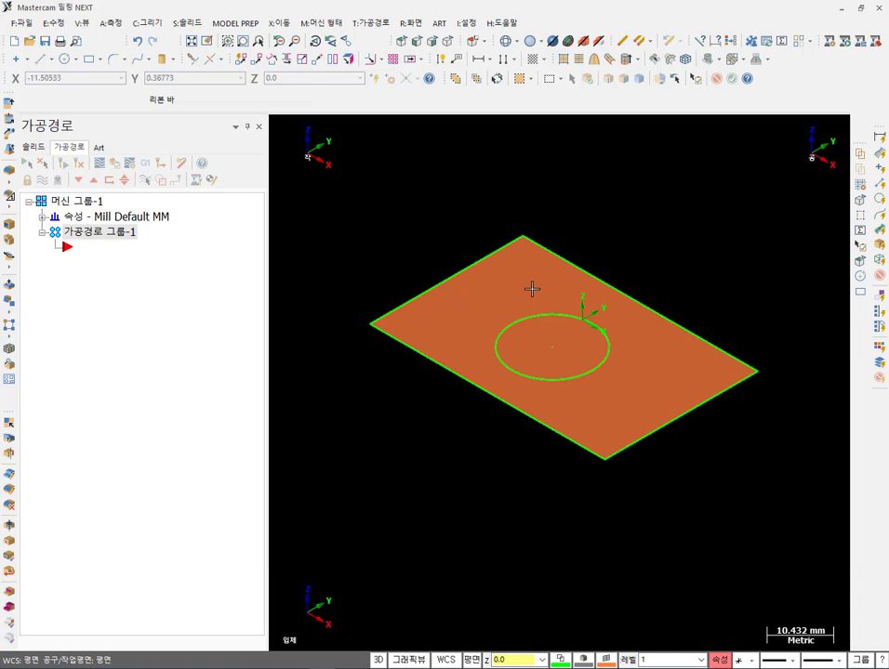
Blank the rectangular surface with 블랭크, leaving its boundary lines and the circle displayed.
{"action": "left_click", "coordinate": [588, 287]}
{"action": "left_click", "coordinate": [419, 25]}
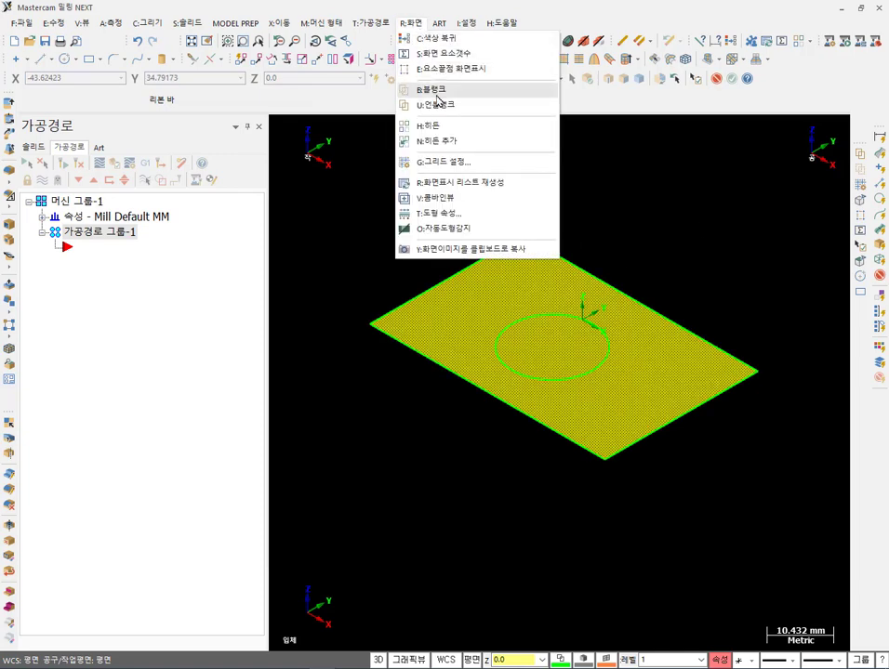
{"action": "left_click", "coordinate": [446, 91]}
{"action": "scroll", "coordinate": [686, 214], "scroll_direction": "up", "scroll_amount": 1}
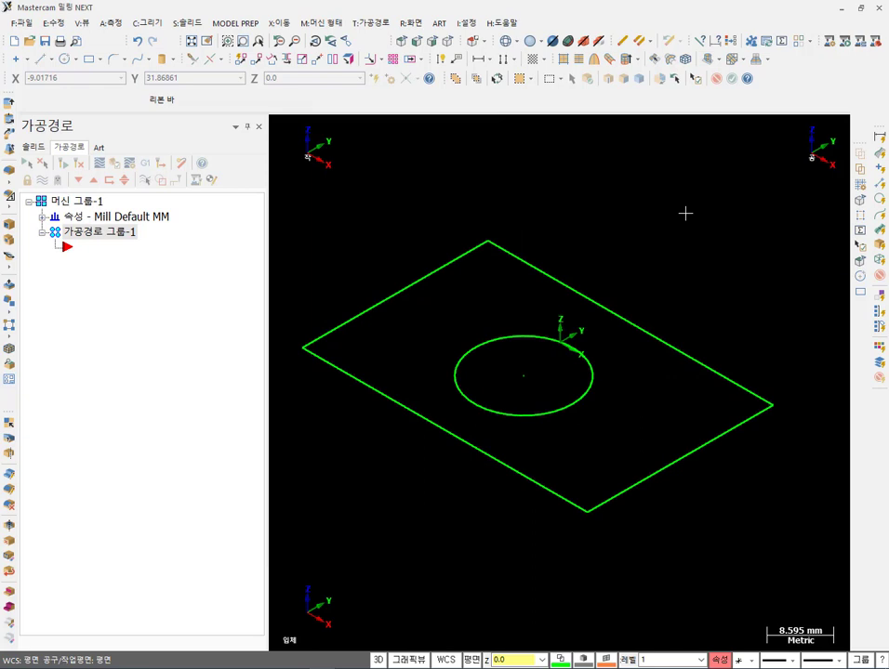
Restore the blanked rectangular surface with 언블랭크, selecting it with a window around its outline.
{"action": "left_click", "coordinate": [416, 23]}
{"action": "left_click", "coordinate": [435, 104]}
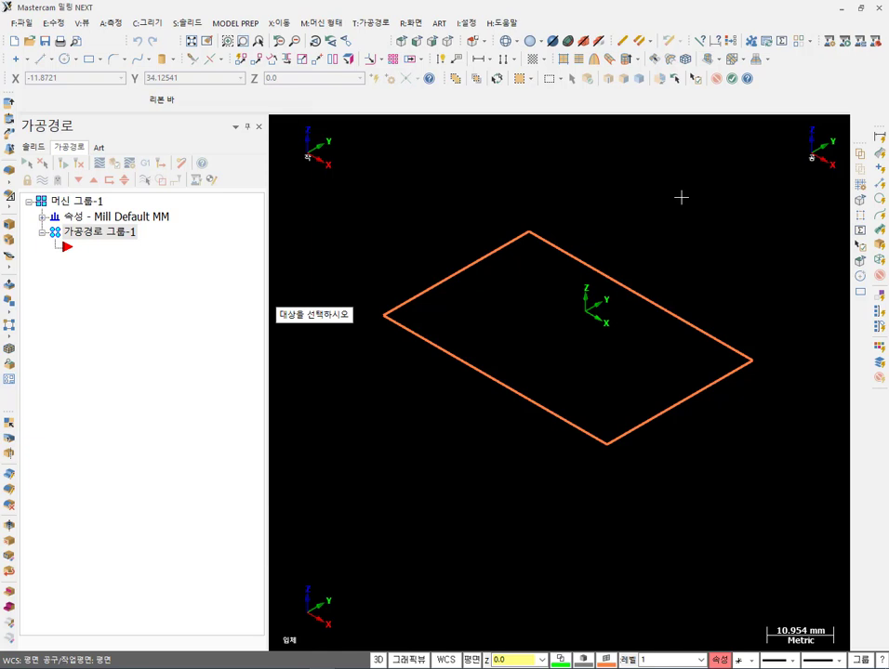
{"action": "scroll", "coordinate": [609, 319], "scroll_direction": "down", "scroll_amount": 1}
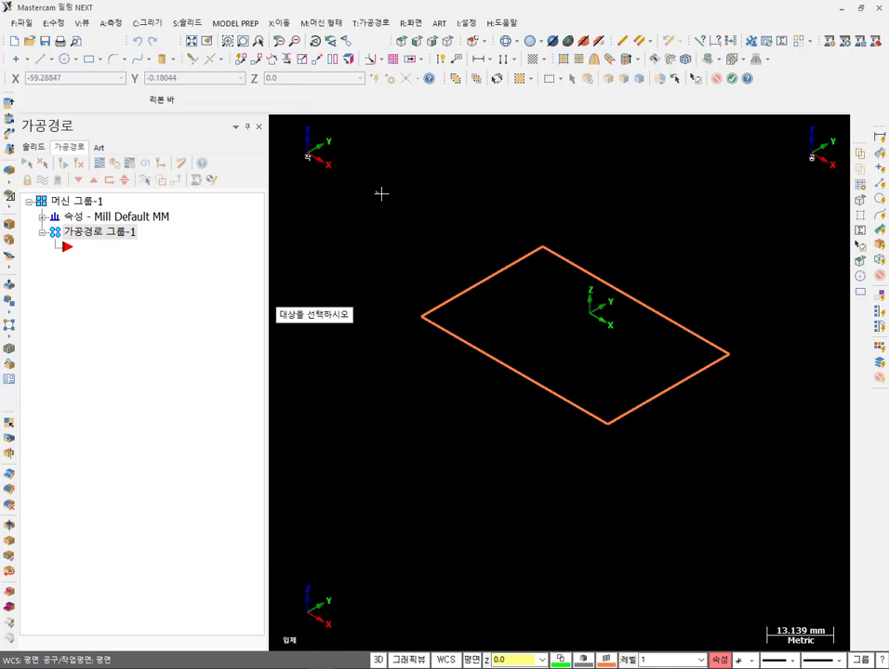
{"action": "left_click_drag", "start_coordinate": [380, 193], "coordinate": [802, 514]}
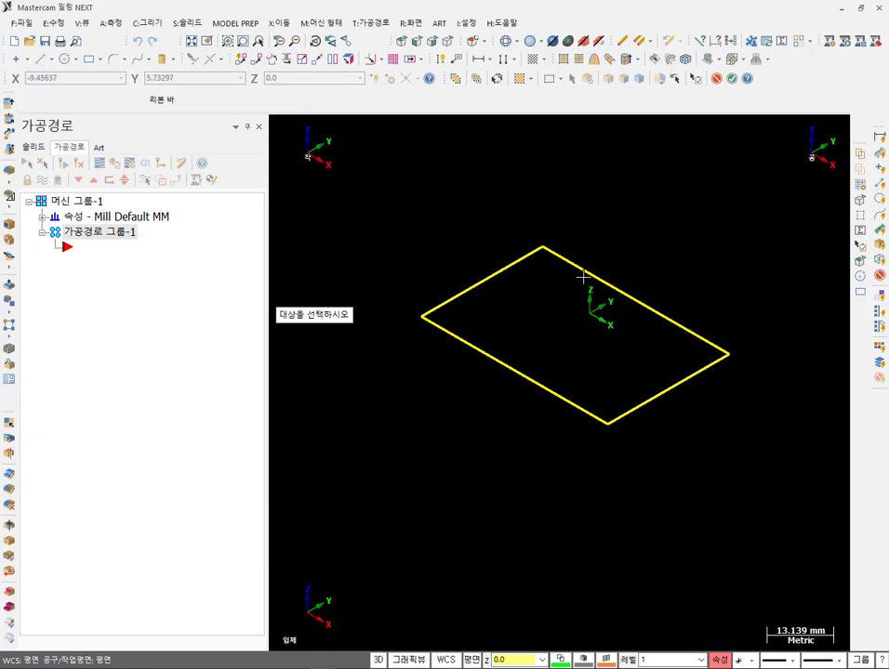
{"action": "left_click", "coordinate": [732, 78]}
{"action": "scroll", "coordinate": [621, 250], "scroll_direction": "up", "scroll_amount": 2}
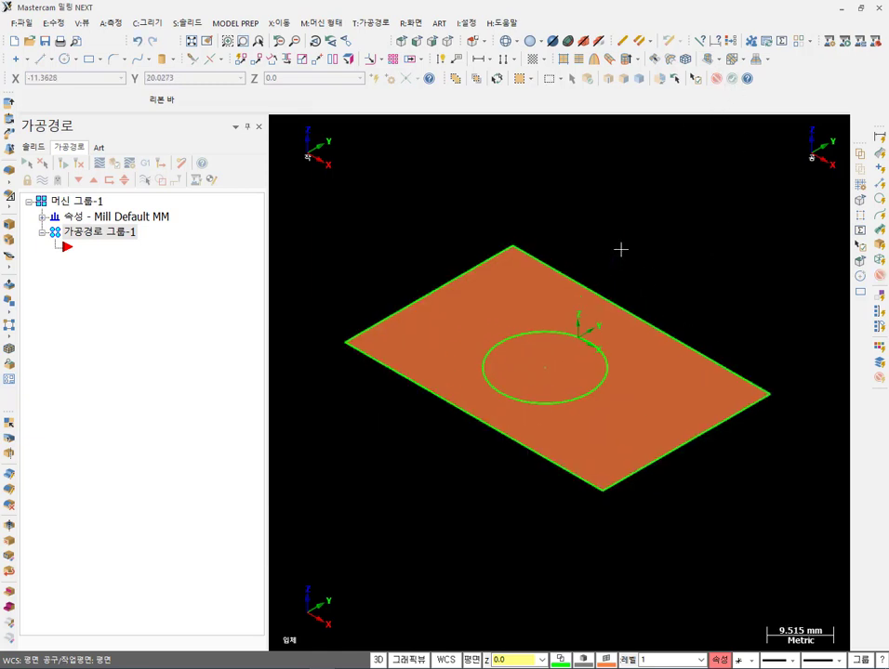
Switch to wireframe display and blank the rectangular surface through its grid lines.
{"action": "left_click", "coordinate": [505, 42]}
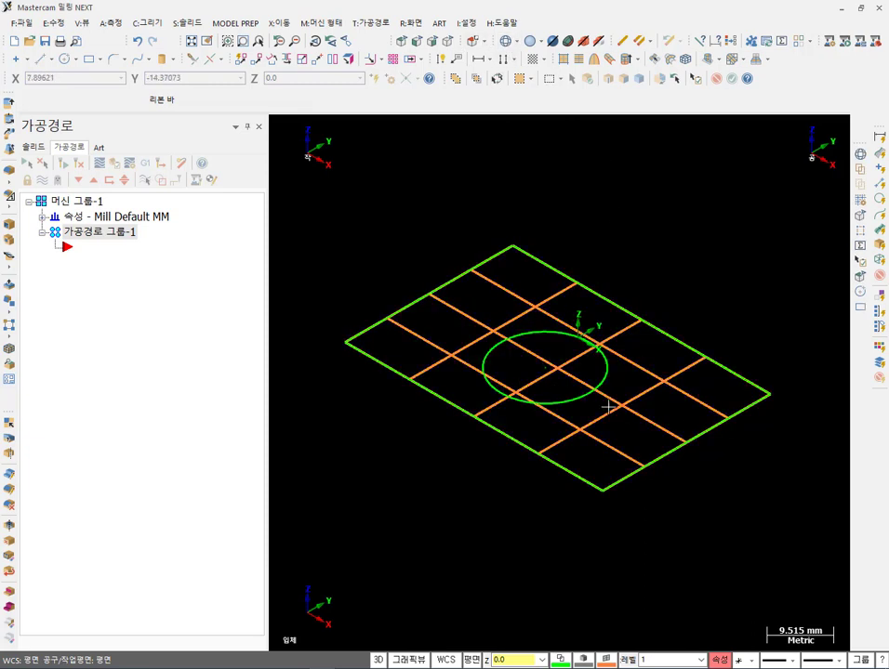
{"action": "left_click", "coordinate": [497, 286]}
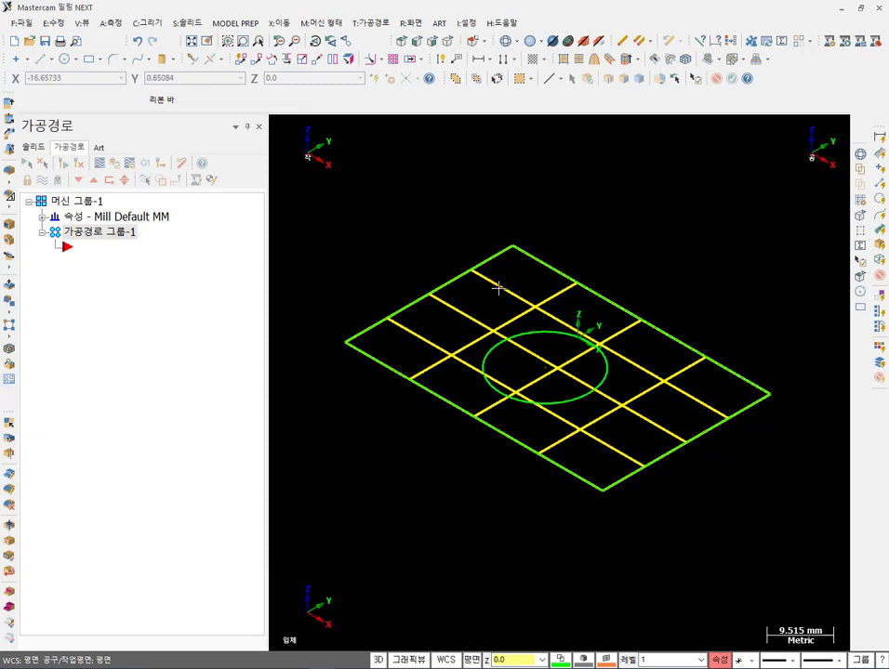
{"action": "left_click", "coordinate": [410, 22]}
{"action": "left_click", "coordinate": [426, 89]}
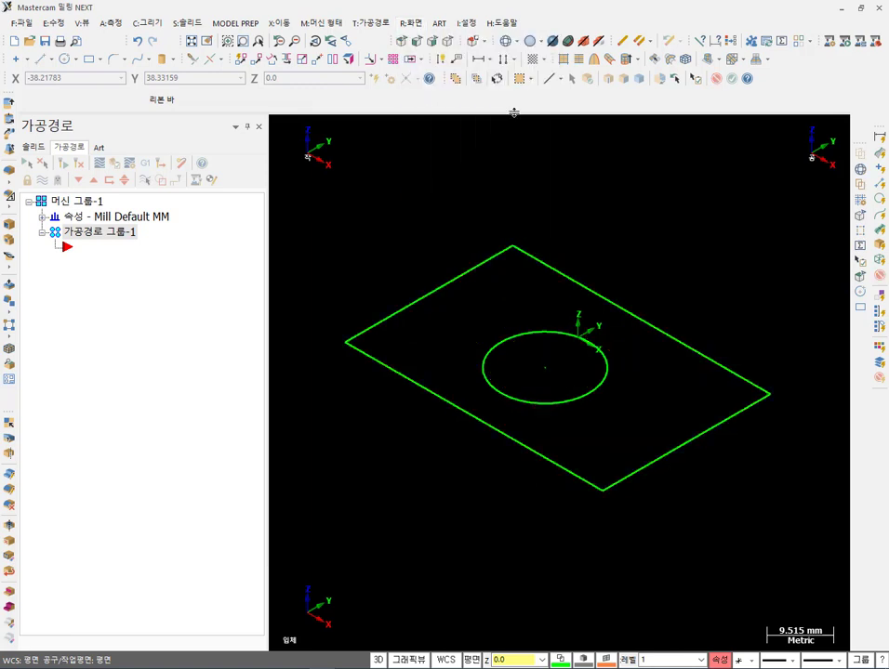
Compare the blanked surface in shaded and wireframe display within 언블랭크, and finish the command back in wireframe.
{"action": "left_click", "coordinate": [410, 22]}
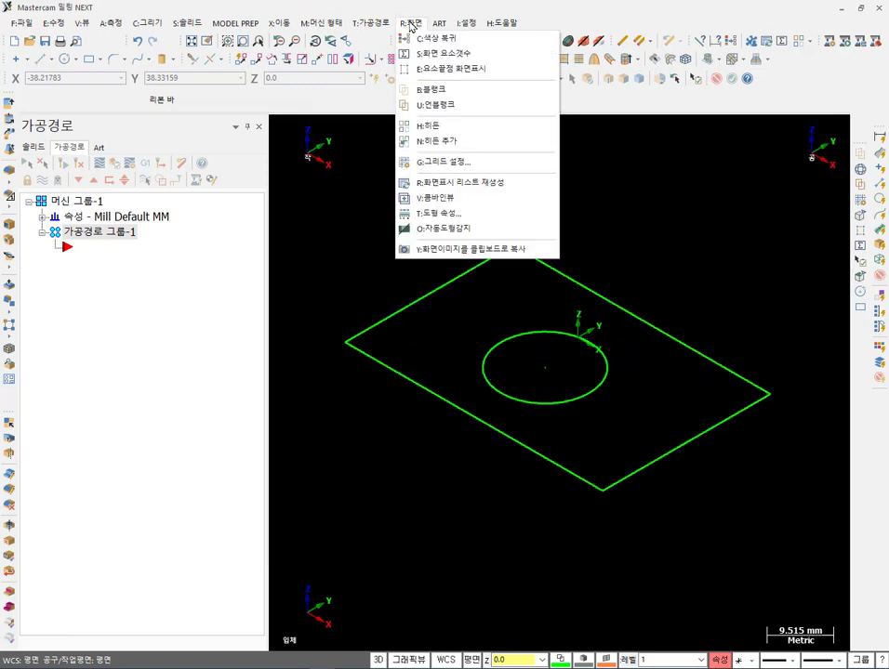
{"action": "left_click", "coordinate": [424, 105]}
{"action": "scroll", "coordinate": [706, 188], "scroll_direction": "down", "scroll_amount": 2}
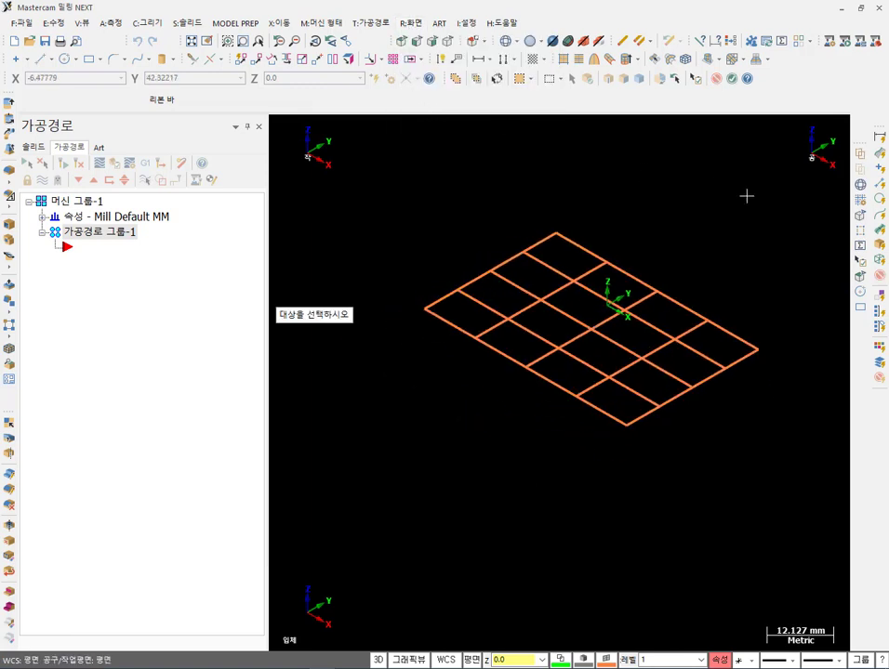
{"action": "scroll", "coordinate": [746, 196], "scroll_direction": "up", "scroll_amount": 1}
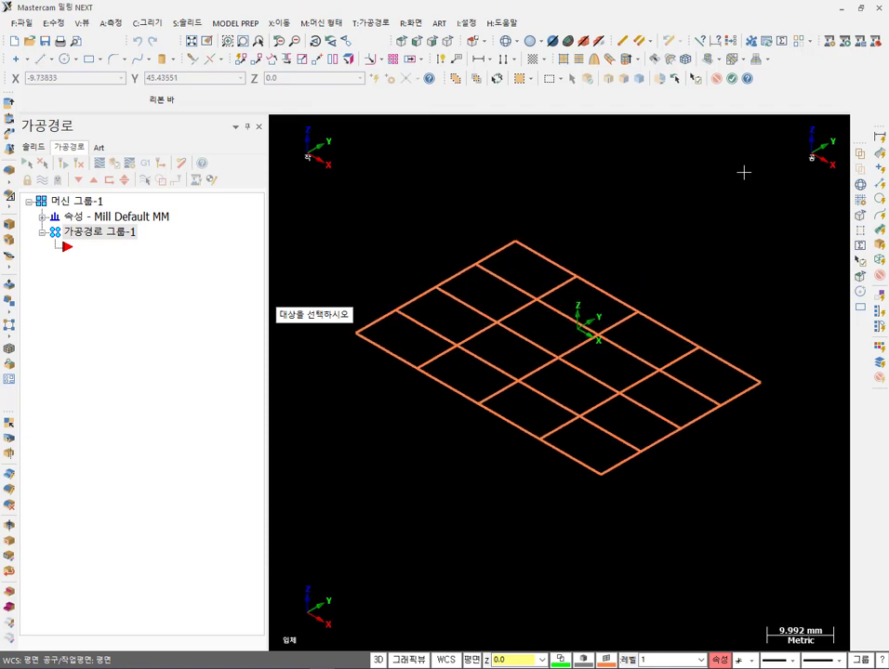
{"action": "left_click", "coordinate": [532, 42]}
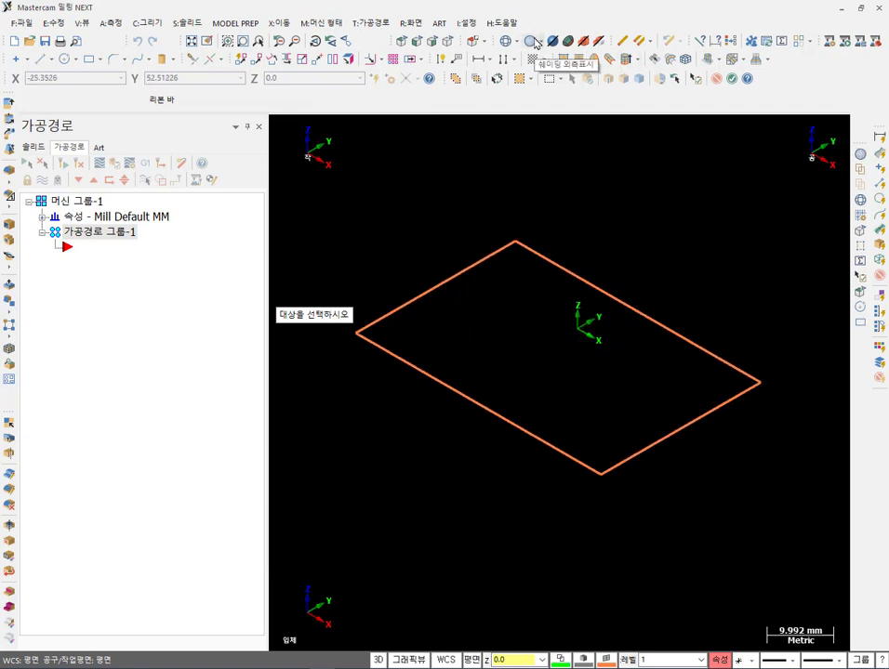
{"action": "scroll", "coordinate": [617, 327], "scroll_direction": "down", "scroll_amount": 1}
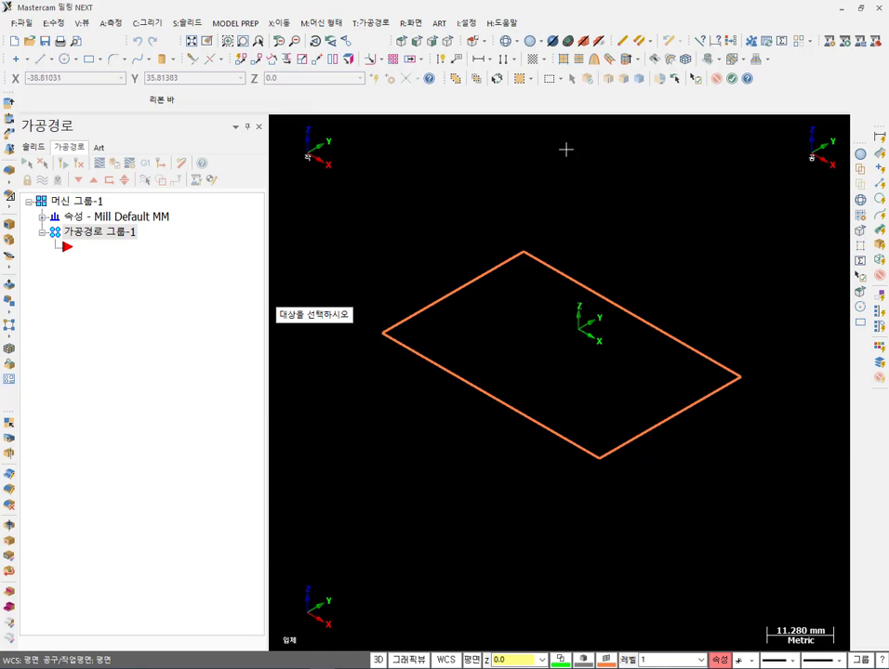
{"action": "scroll", "coordinate": [571, 162], "scroll_direction": "down", "scroll_amount": 1}
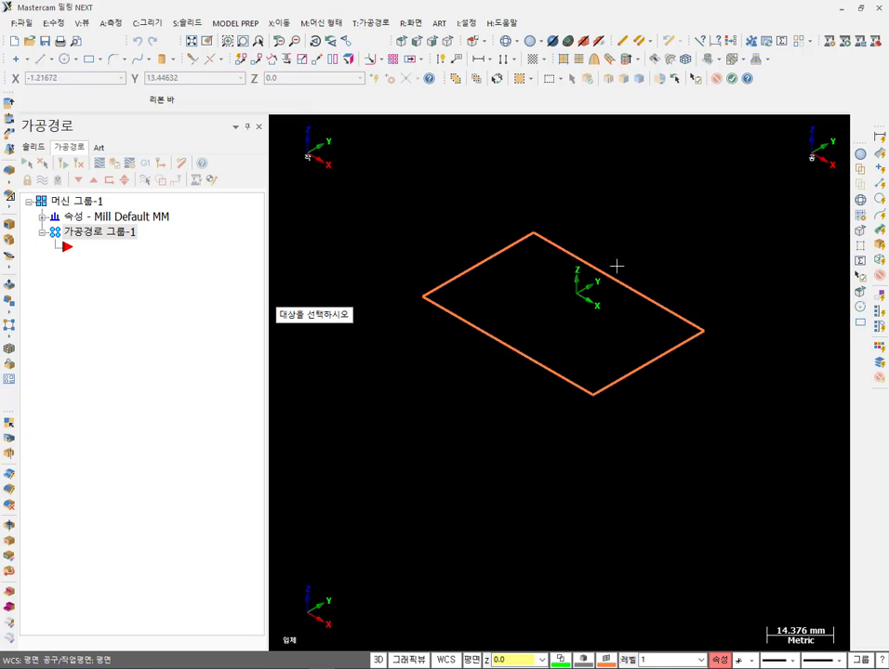
{"action": "scroll", "coordinate": [578, 278], "scroll_direction": "up", "scroll_amount": 2}
{"action": "scroll", "coordinate": [551, 288], "scroll_direction": "down", "scroll_amount": 1}
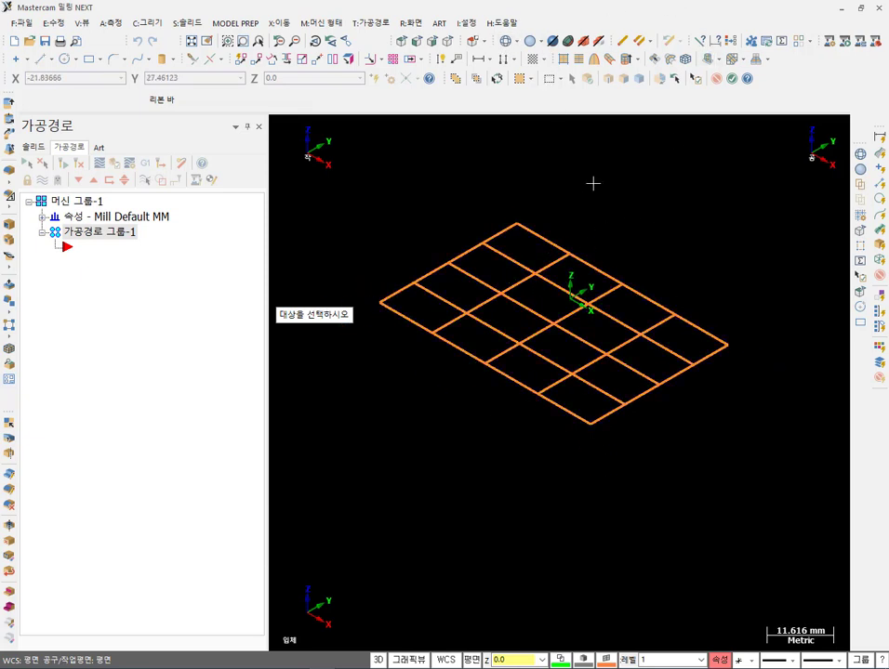
{"action": "left_click", "coordinate": [732, 78]}
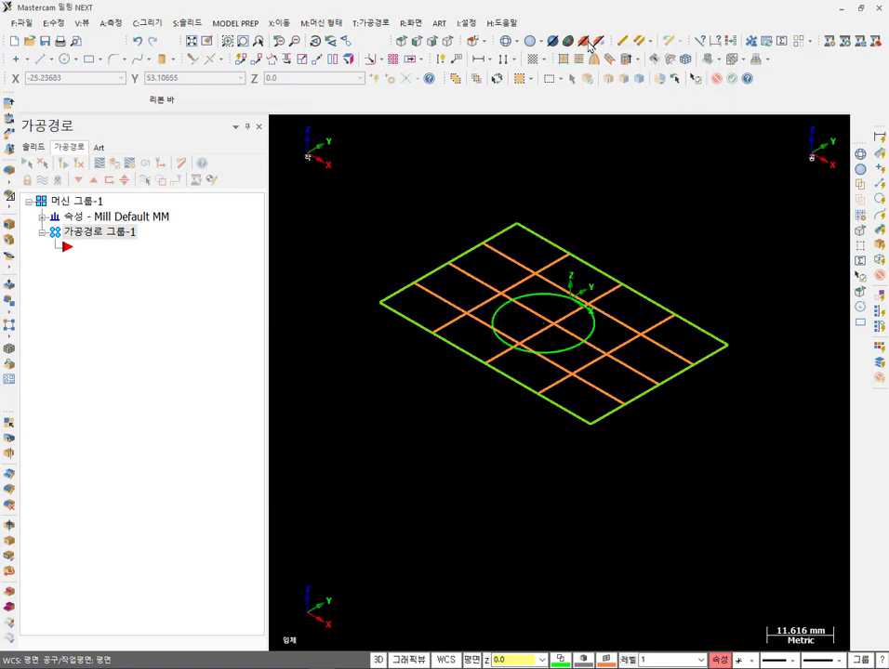
Return the rectangular surface to shaded display.
{"action": "left_click", "coordinate": [401, 40]}
{"action": "scroll", "coordinate": [444, 181], "scroll_direction": "up", "scroll_amount": 2}
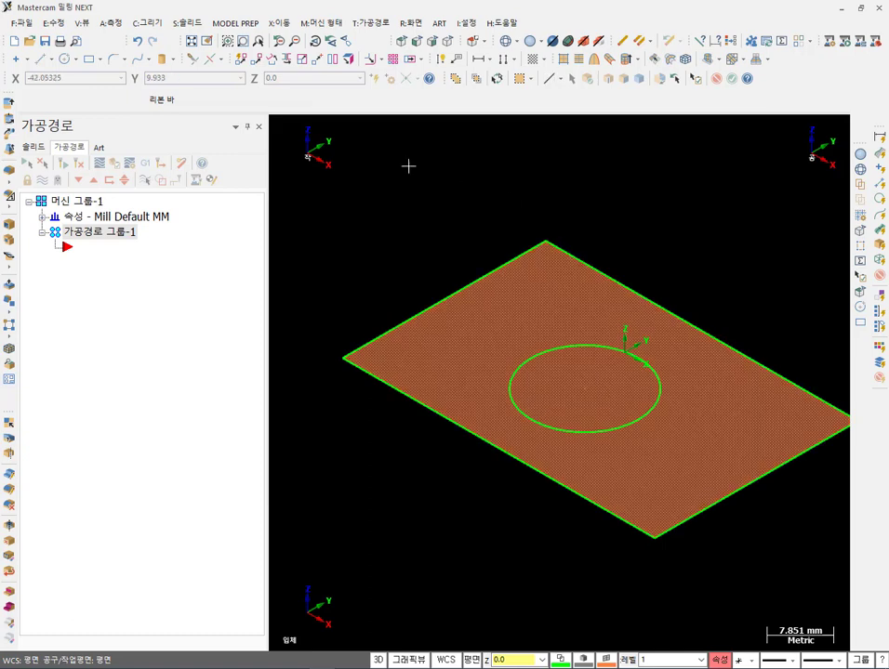
{"action": "scroll", "coordinate": [434, 160], "scroll_direction": "down", "scroll_amount": 1}
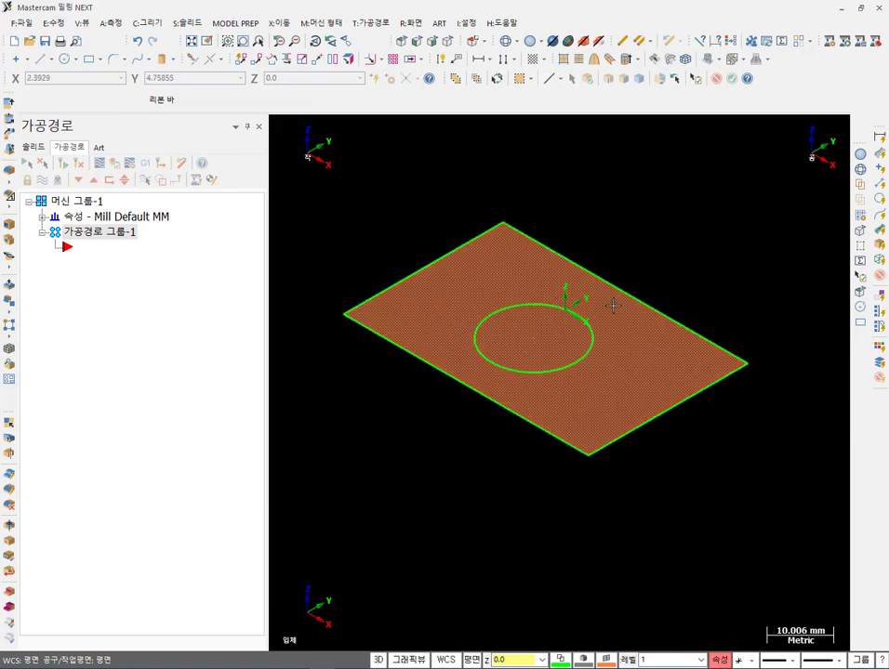
{"action": "scroll", "coordinate": [607, 263], "scroll_direction": "up", "scroll_amount": 1}
{"action": "scroll", "coordinate": [633, 227], "scroll_direction": "down", "scroll_amount": 1}
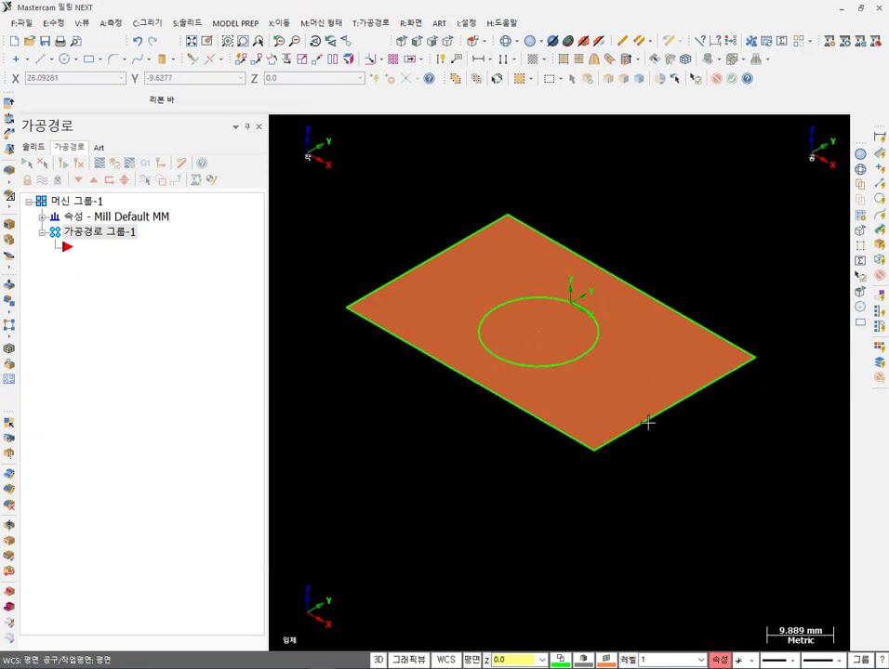
Isolate the rectangle's rear long edge line with 히든, and bring all the hidden geometry back.
{"action": "left_click", "coordinate": [410, 24]}
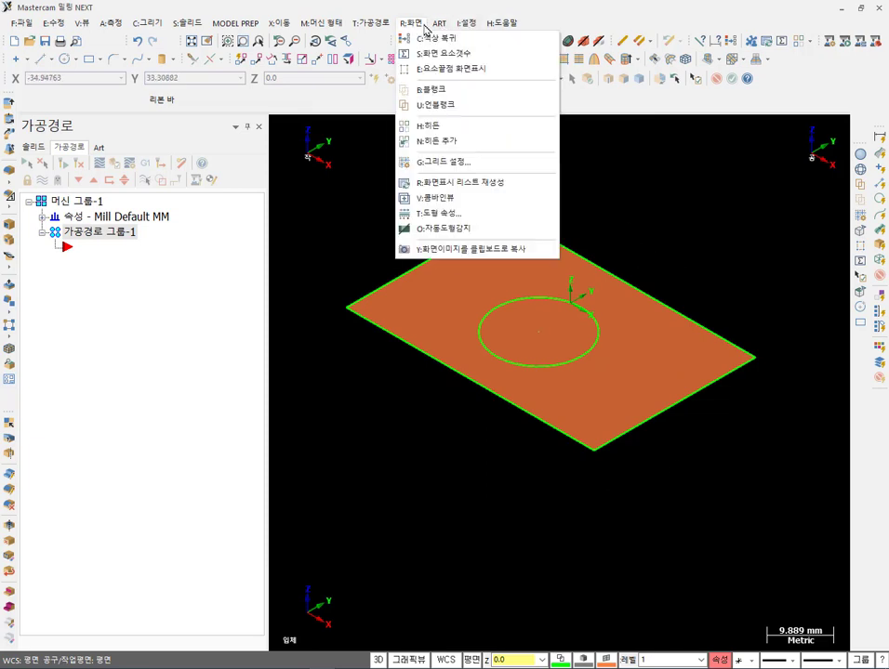
{"action": "left_click", "coordinate": [440, 127]}
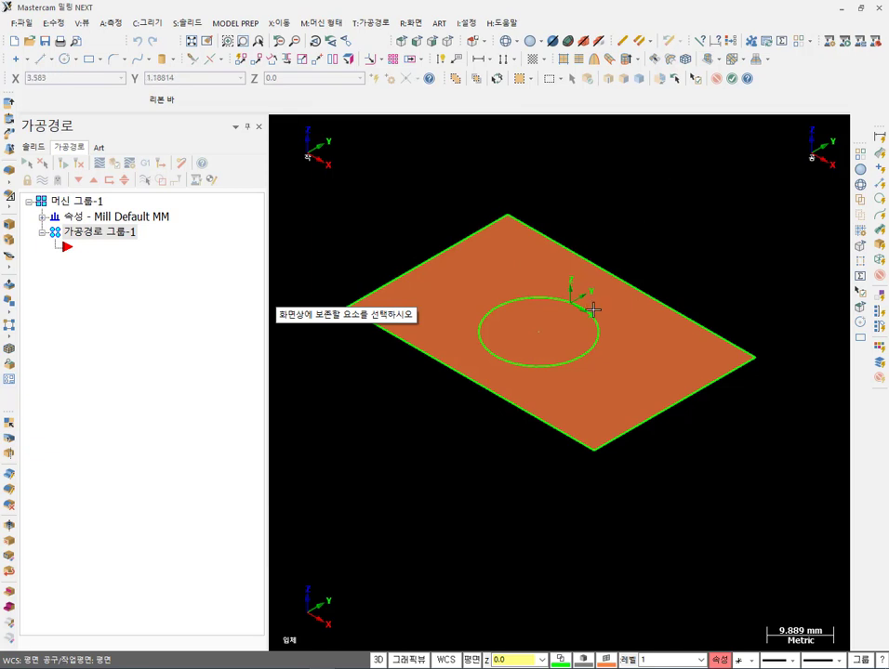
{"action": "left_click", "coordinate": [565, 240]}
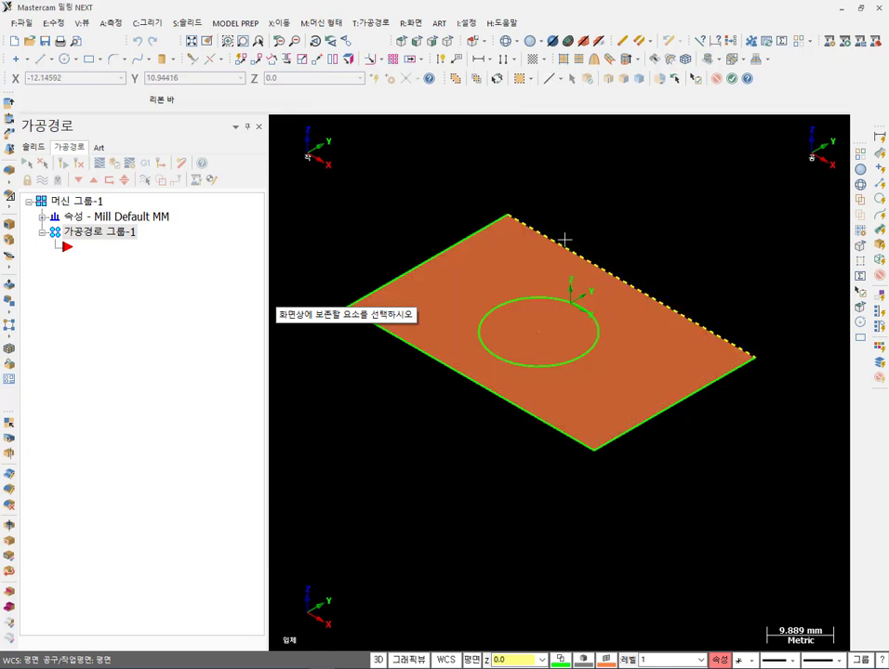
{"action": "key", "text": "Return"}
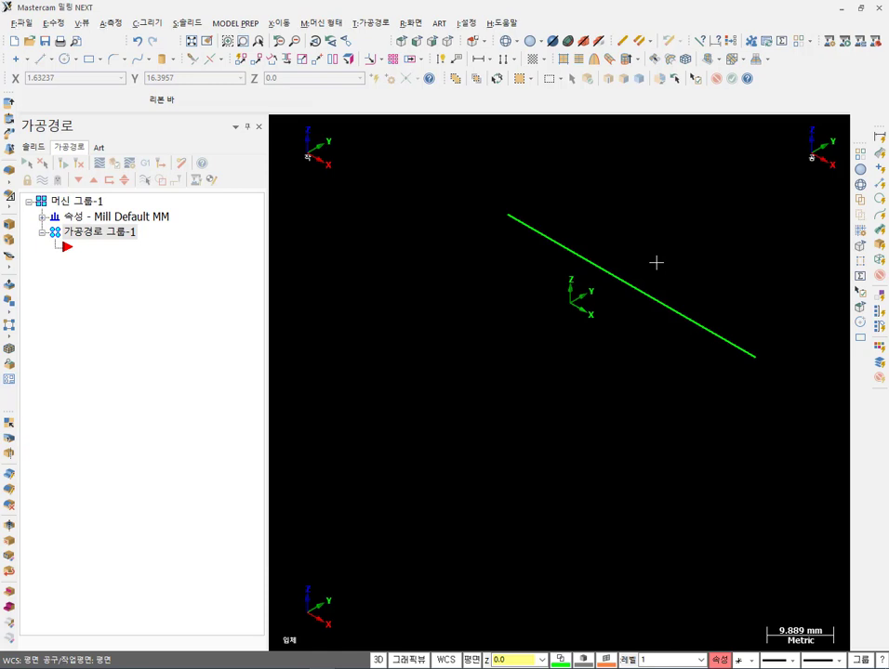
{"action": "key", "text": "alt+e"}
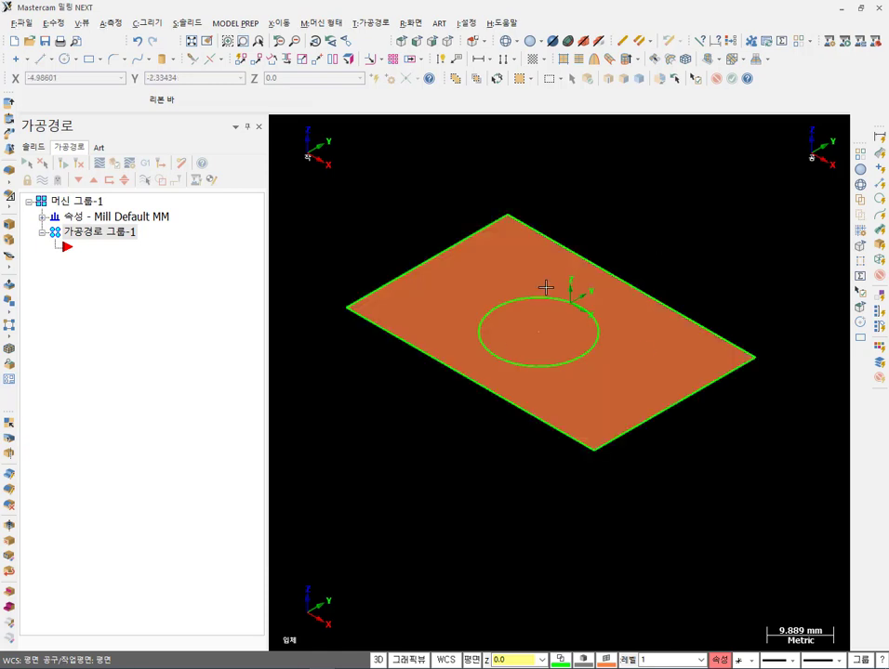
Isolate the rectangular surface with 히든, and bring the hidden lines and circle back.
{"action": "left_click", "coordinate": [678, 351]}
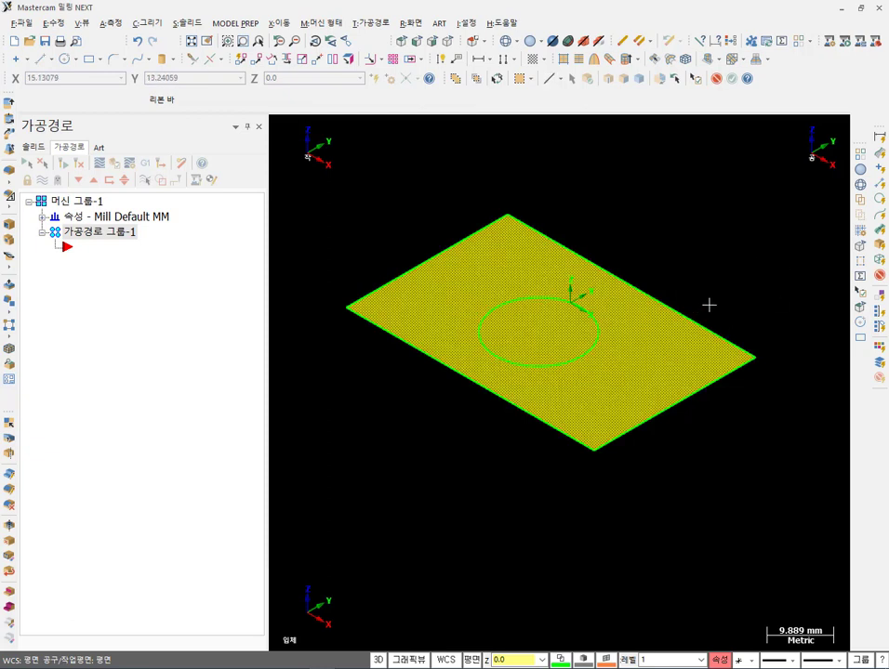
{"action": "key", "text": "alt+e"}
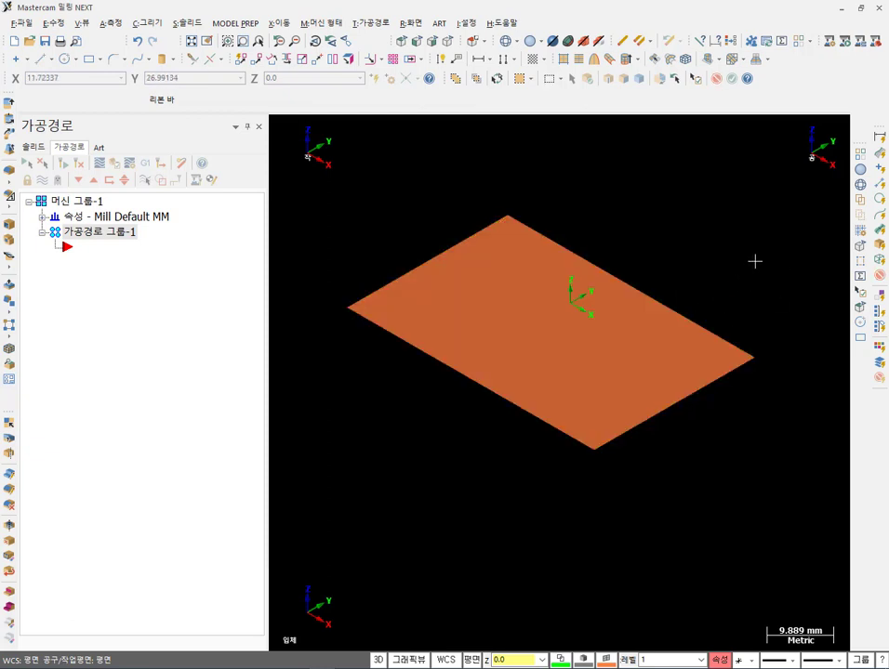
{"action": "key", "text": "alt+e"}
Isolate the rectangular surface with 히든, and bring the circle back with 히든 추가.
{"action": "scroll", "coordinate": [680, 241], "scroll_direction": "up", "scroll_amount": 1}
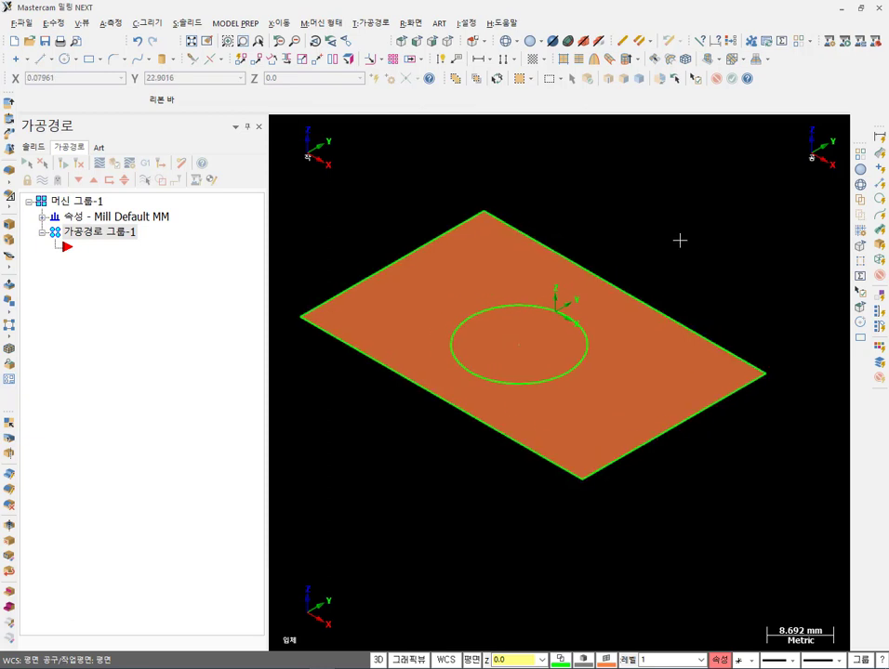
{"action": "left_click", "coordinate": [651, 367]}
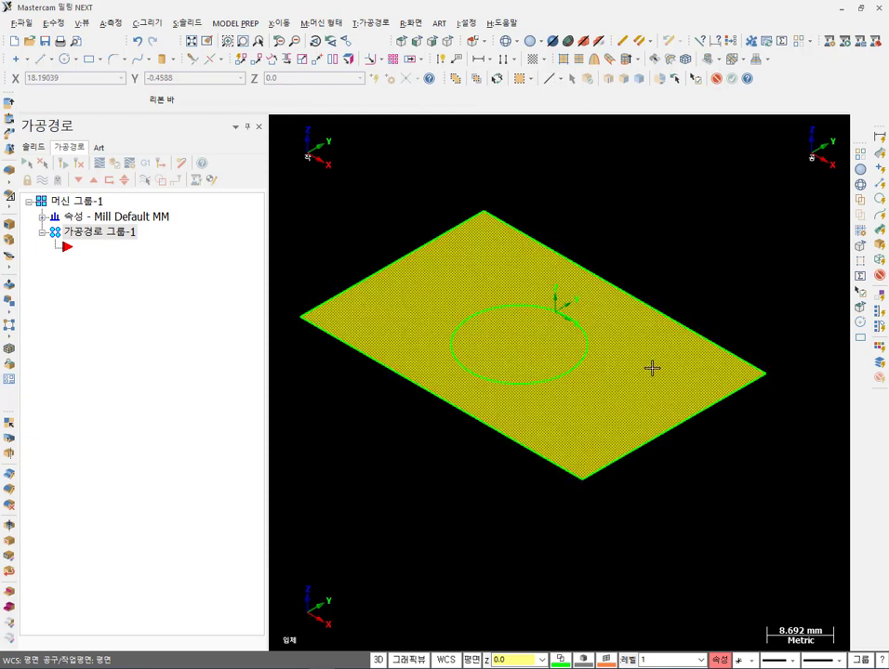
{"action": "key", "text": "alt+e"}
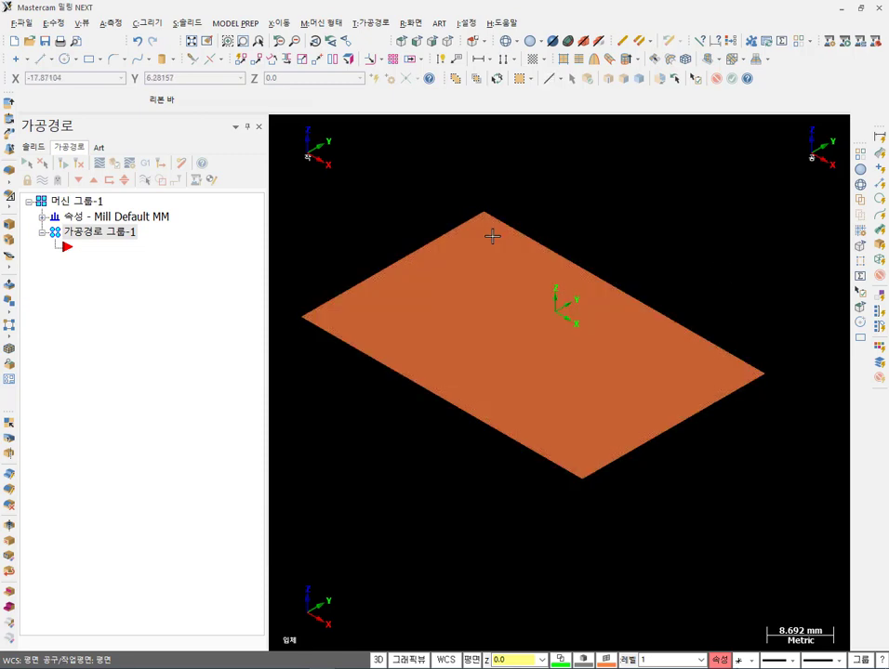
{"action": "left_click", "coordinate": [415, 23]}
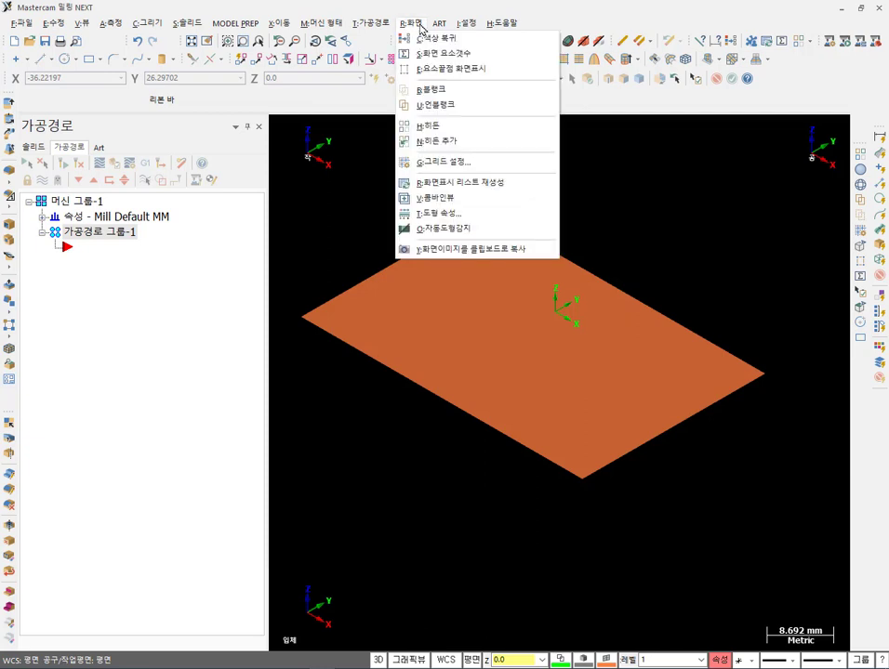
{"action": "left_click", "coordinate": [437, 141]}
{"action": "left_click", "coordinate": [536, 305]}
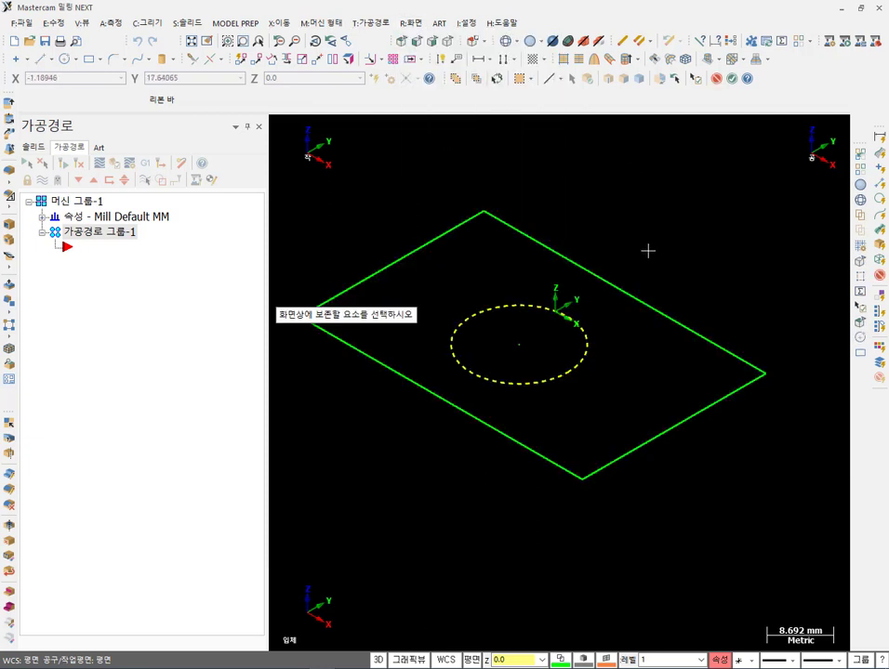
{"action": "key", "text": "Return"}
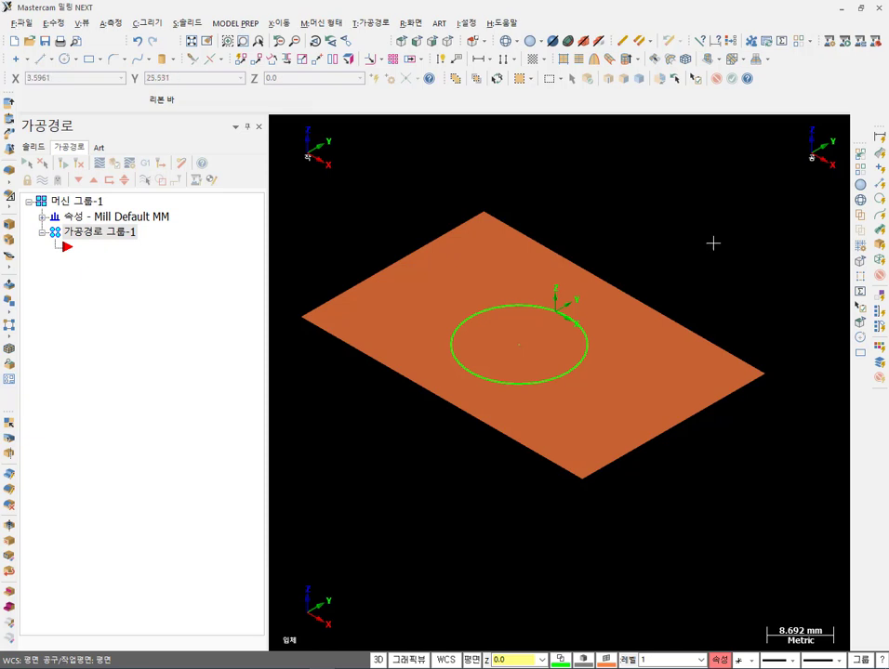
Isolate the rectangular surface alone with 히든, and repeat the isolation with both the surface and the circle selected.
{"action": "left_click", "coordinate": [668, 359]}
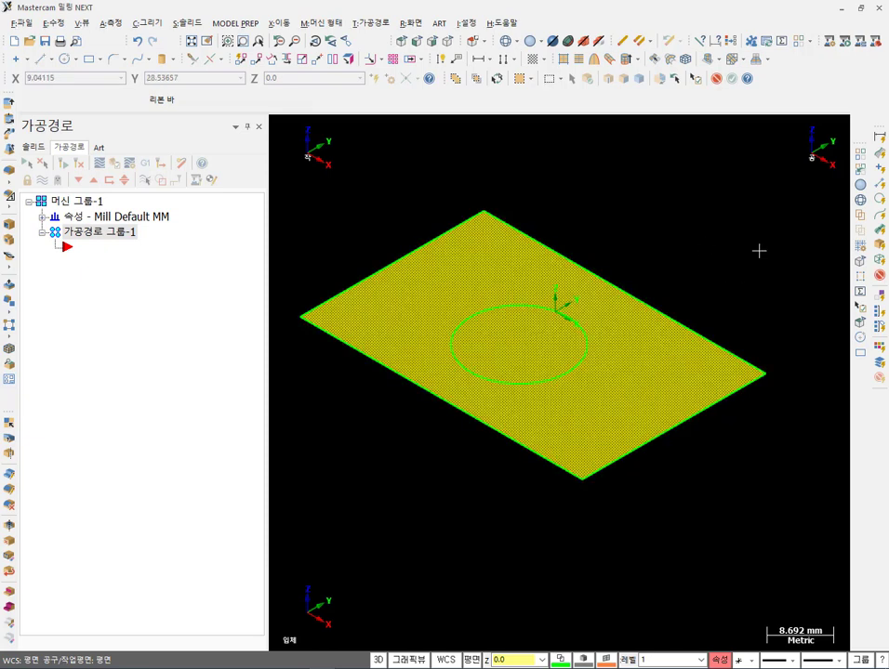
{"action": "key", "text": "Return"}
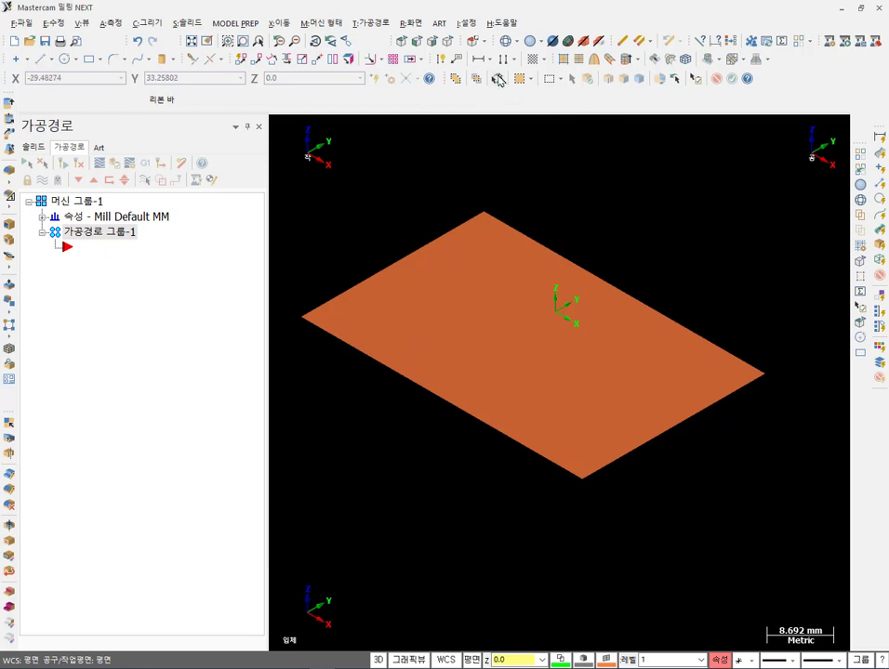
{"action": "key", "text": "ctrl+a"}
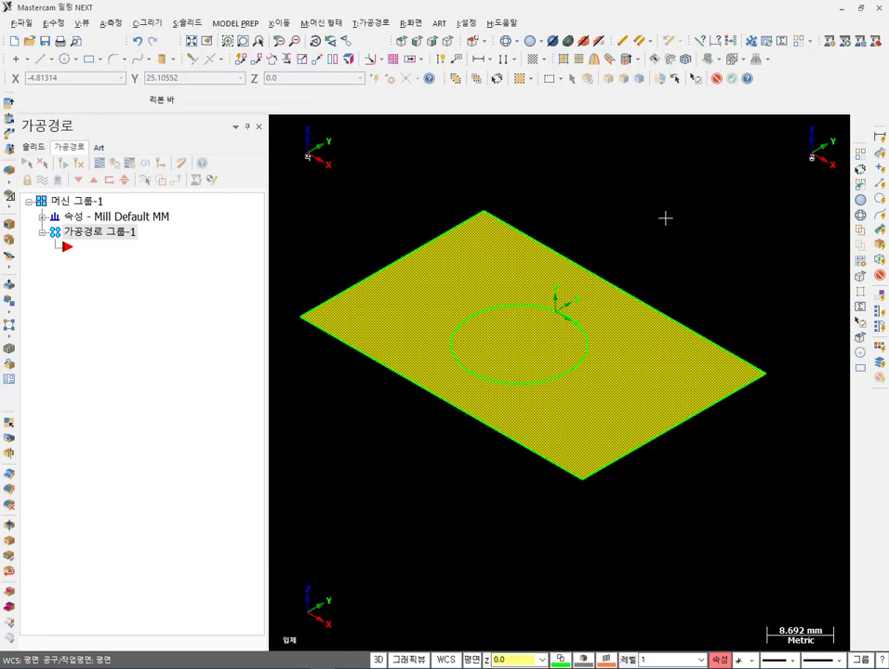
{"action": "left_click", "coordinate": [533, 305]}
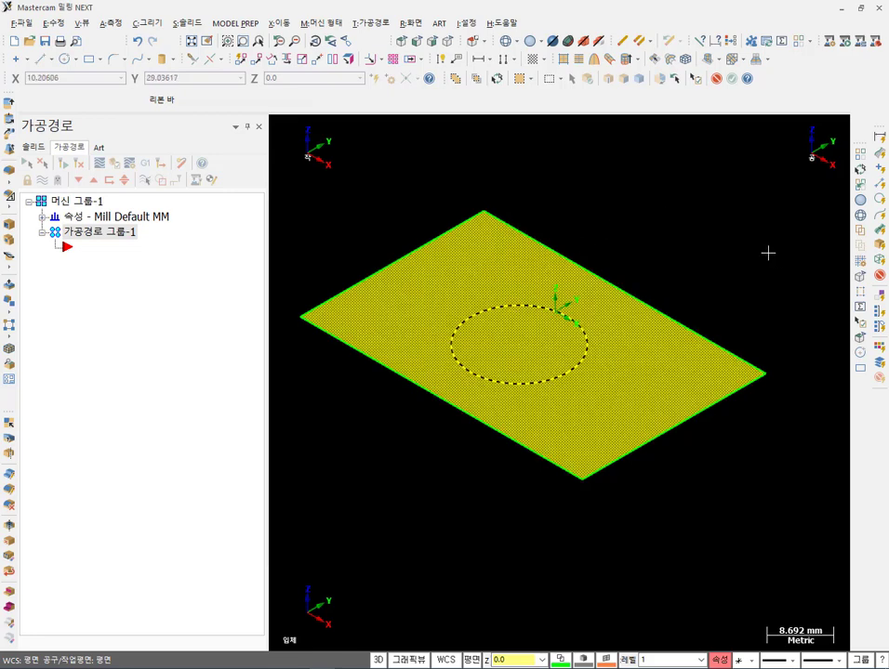
{"action": "scroll", "coordinate": [723, 260], "scroll_direction": "down", "scroll_amount": 1}
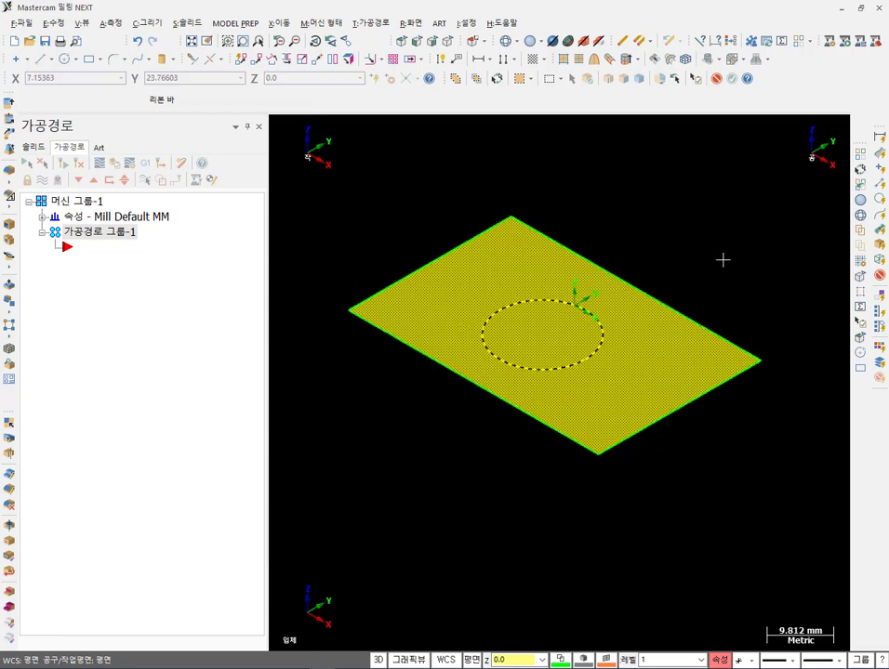
{"action": "scroll", "coordinate": [723, 259], "scroll_direction": "up", "scroll_amount": 1}
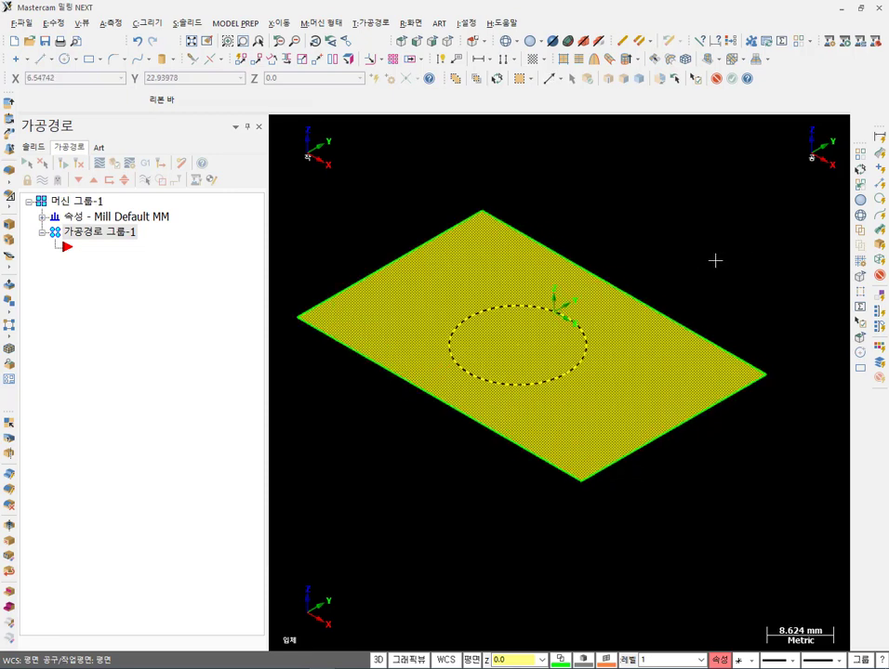
{"action": "key", "text": "Escape"}
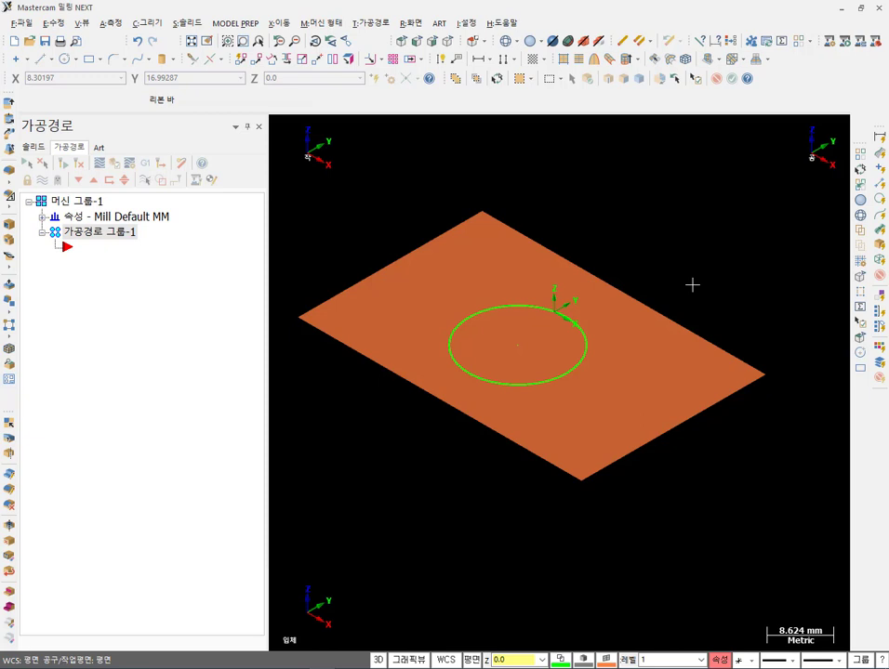
{"action": "left_click", "coordinate": [409, 24]}
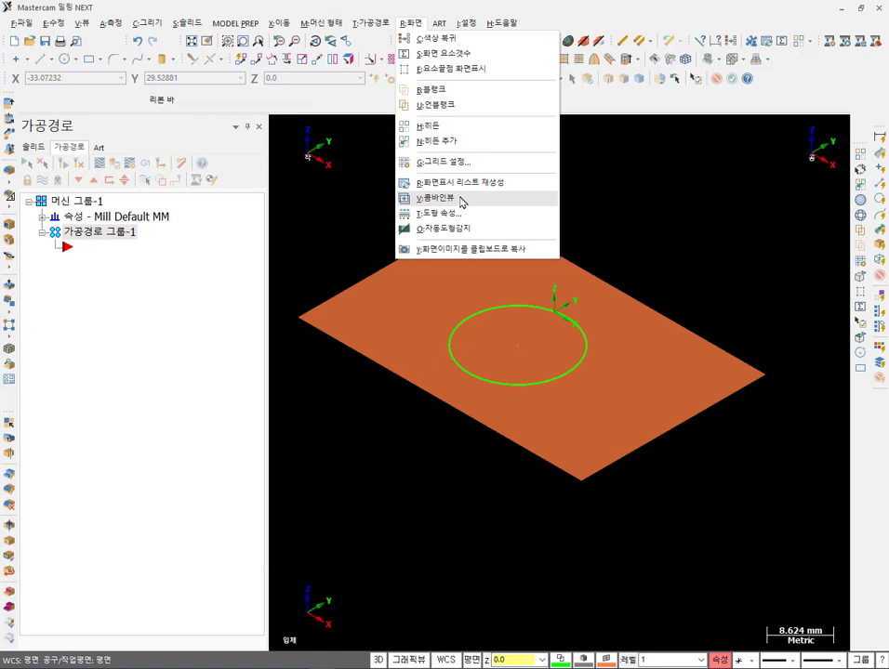
{"action": "left_click", "coordinate": [661, 204]}
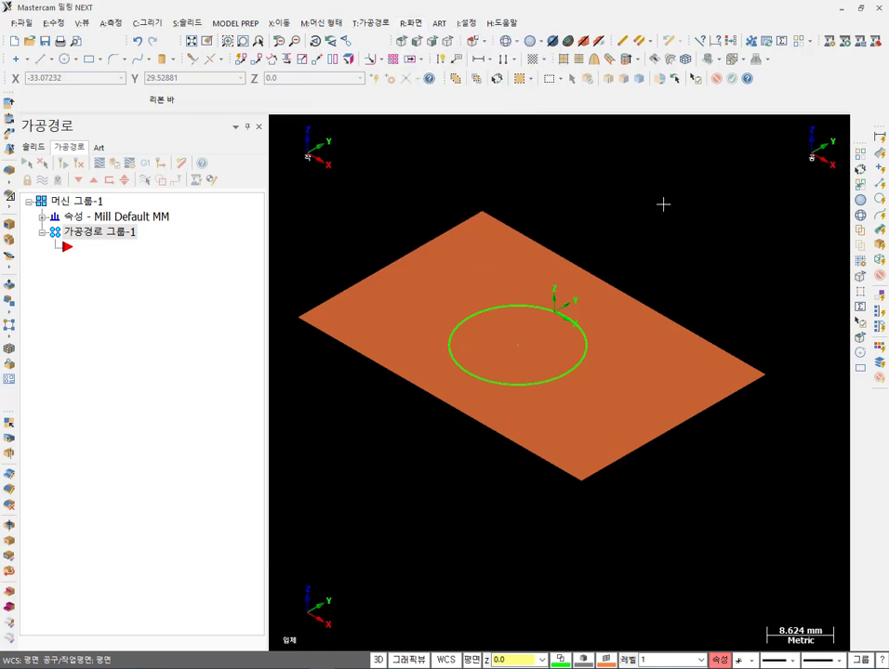
Create a solid block (육면체) with a base of about 51 by 22.6 mm in front of the surface, picking its height freehand.
{"action": "scroll", "coordinate": [581, 216], "scroll_direction": "down", "scroll_amount": 3}
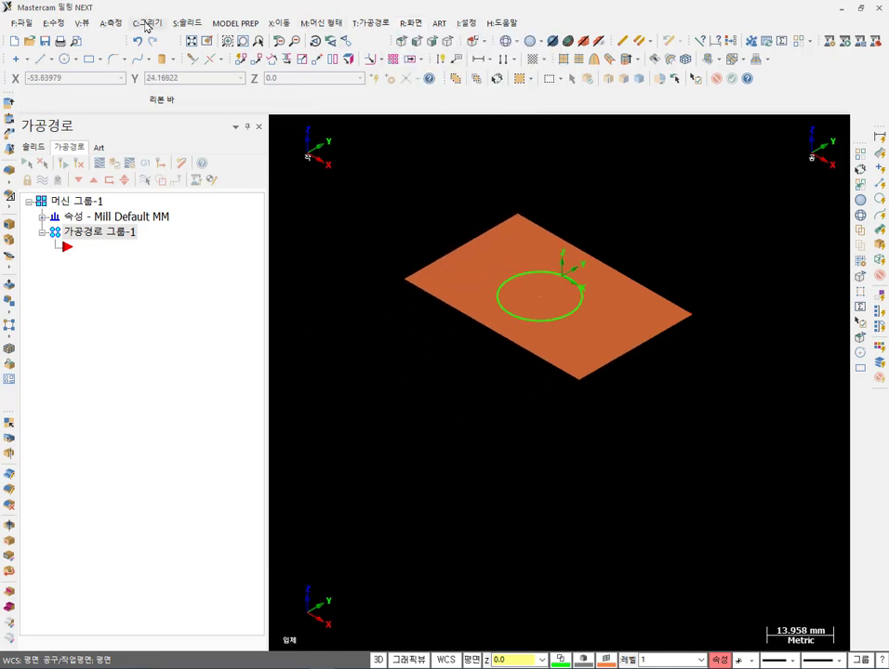
{"action": "left_click", "coordinate": [147, 23]}
{"action": "mouse_move", "coordinate": [187, 282]}
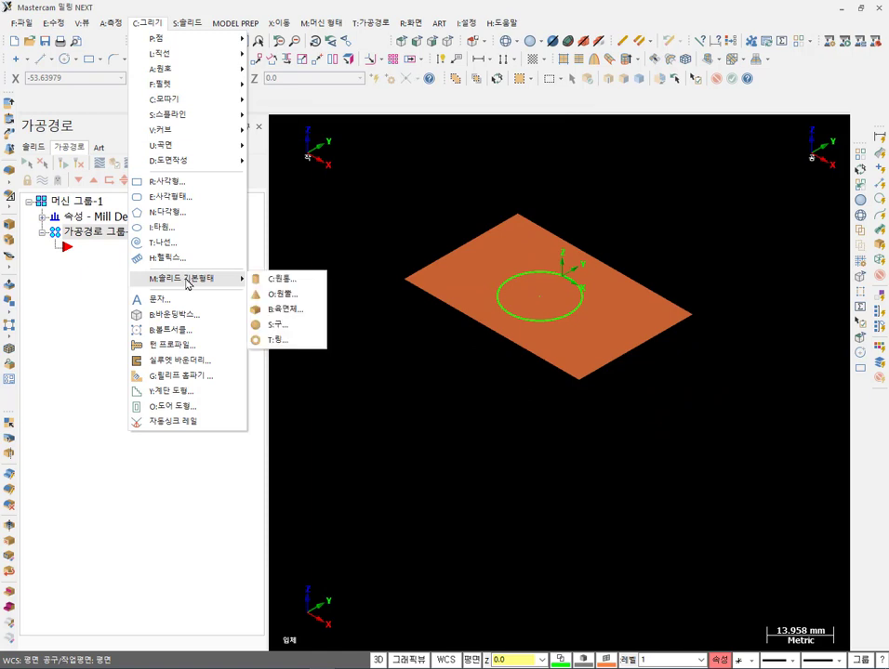
{"action": "left_click", "coordinate": [283, 309]}
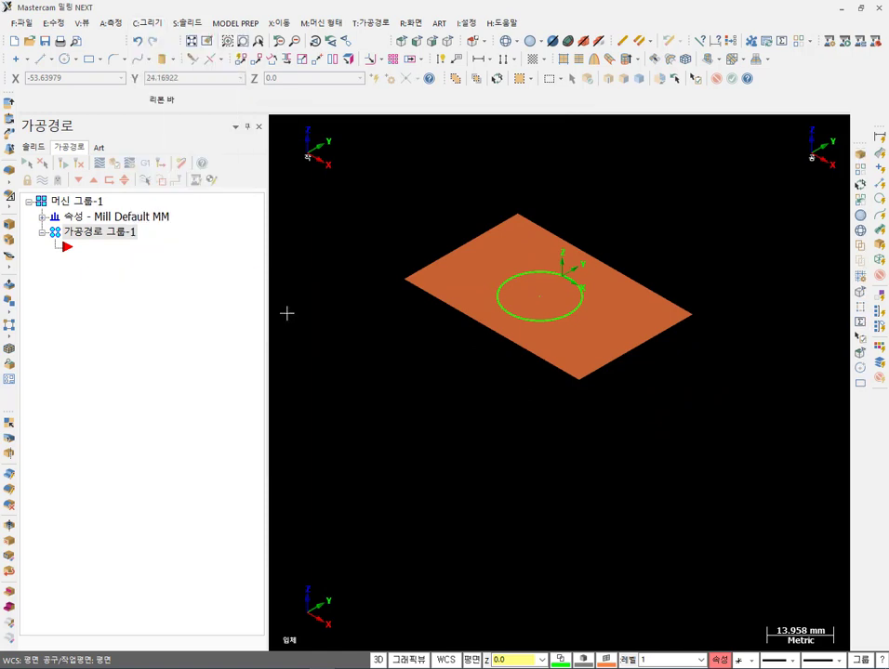
{"action": "left_click", "coordinate": [728, 475]}
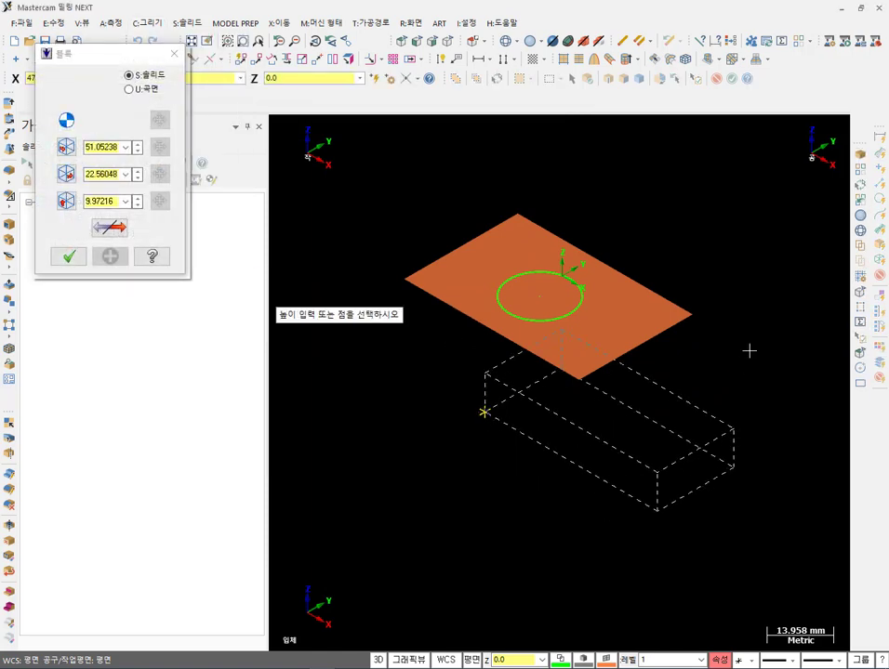
{"action": "left_click", "coordinate": [744, 167]}
{"action": "left_click", "coordinate": [68, 256]}
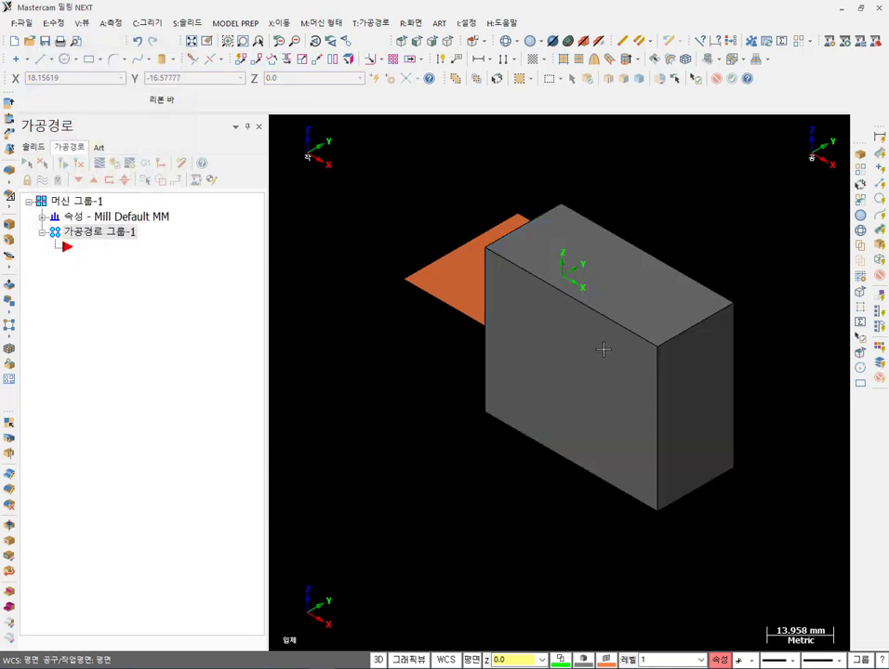
Examine the new solid block and the rectangular surface from different angles, including from below.
{"action": "scroll", "coordinate": [752, 380], "scroll_direction": "up", "scroll_amount": 2}
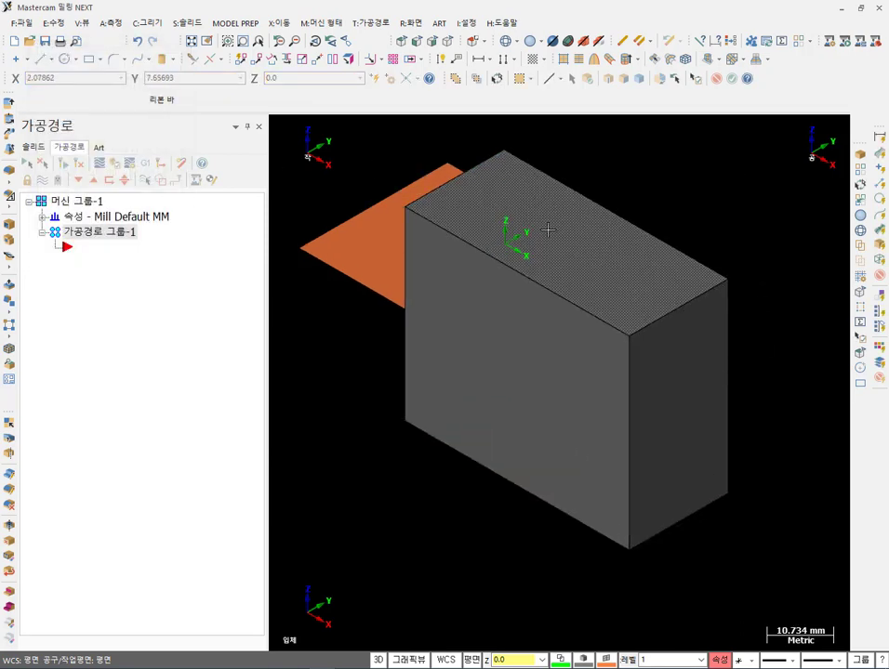
{"action": "scroll", "coordinate": [563, 240], "scroll_direction": "down", "scroll_amount": 1}
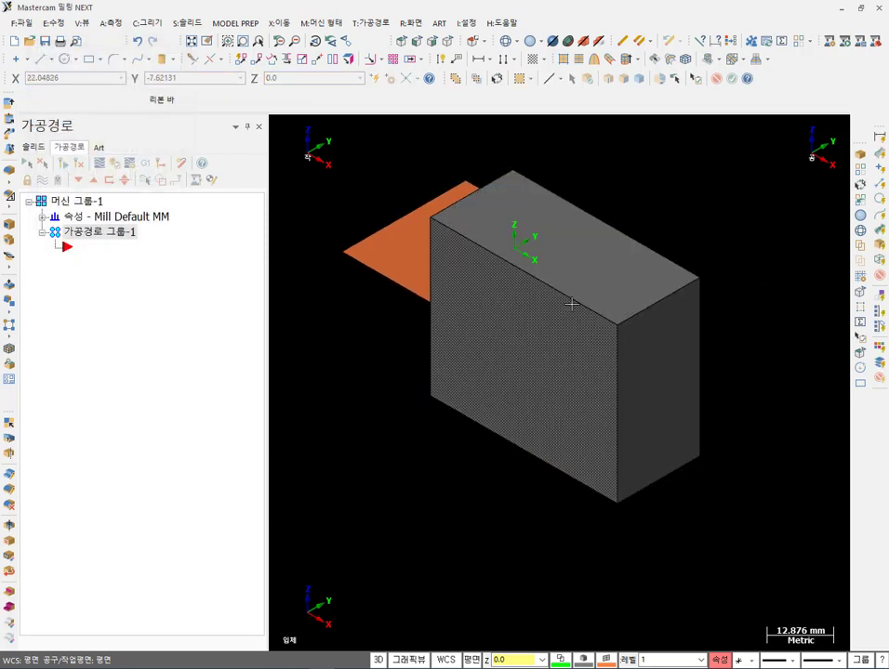
{"action": "middle_click_drag", "start_coordinate": [572, 304], "coordinate": [535, 354]}
{"action": "scroll", "coordinate": [594, 471], "scroll_direction": "down", "scroll_amount": 1}
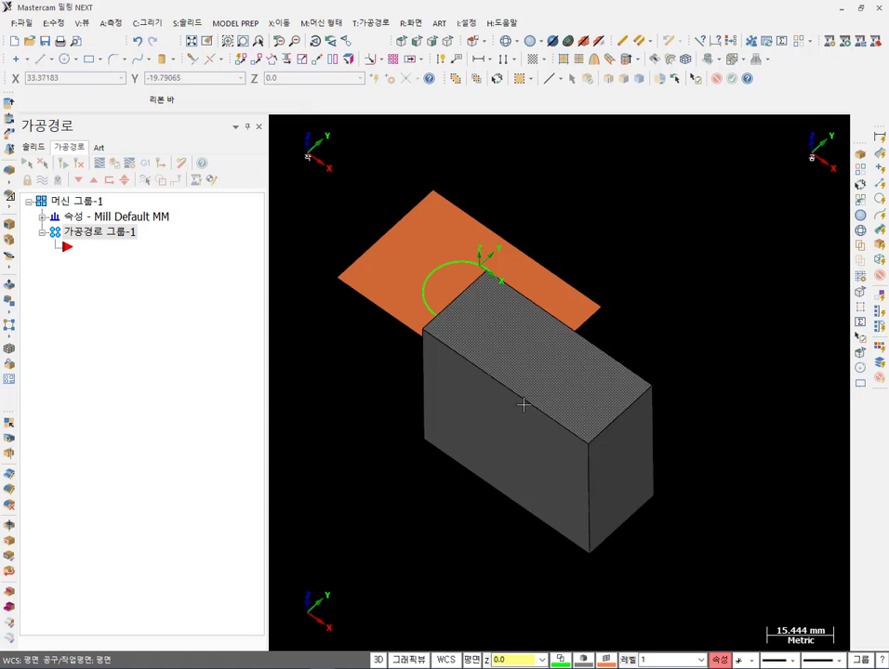
{"action": "middle_click_drag", "start_coordinate": [521, 402], "coordinate": [598, 224]}
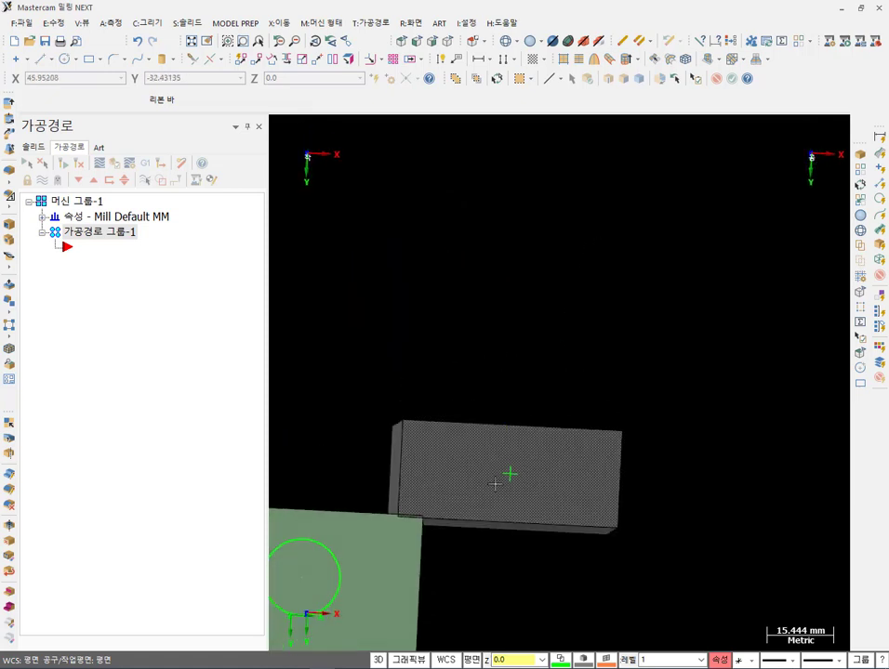
{"action": "scroll", "coordinate": [607, 310], "scroll_direction": "down", "scroll_amount": 1}
{"action": "middle_click_drag", "start_coordinate": [606, 310], "coordinate": [507, 488]}
{"action": "scroll", "coordinate": [532, 494], "scroll_direction": "down", "scroll_amount": 1}
{"action": "scroll", "coordinate": [709, 226], "scroll_direction": "up", "scroll_amount": 2}
{"action": "scroll", "coordinate": [516, 304], "scroll_direction": "up", "scroll_amount": 1}
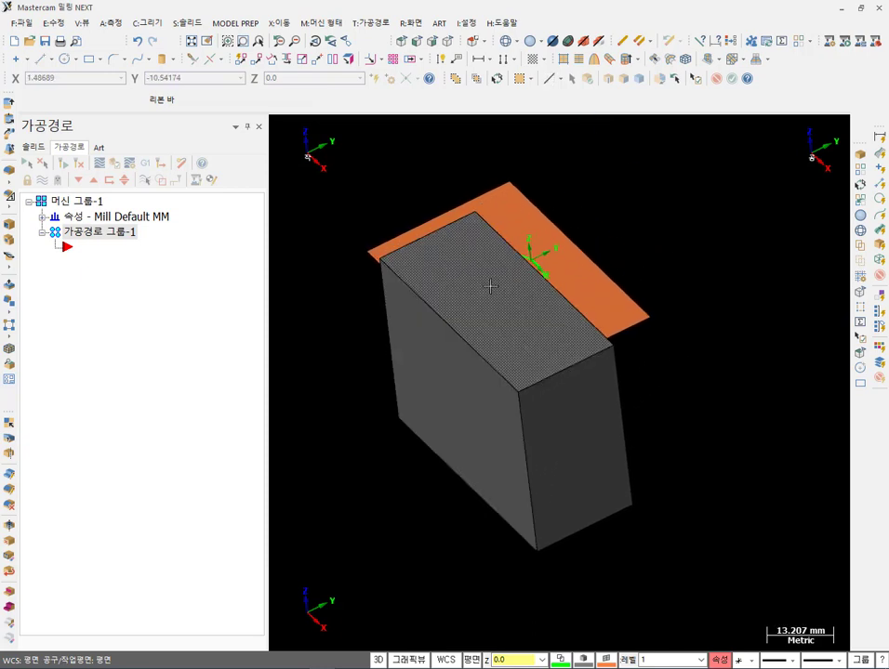
{"action": "scroll", "coordinate": [459, 311], "scroll_direction": "down", "scroll_amount": 1}
{"action": "middle_click_drag", "start_coordinate": [461, 314], "coordinate": [458, 307]}
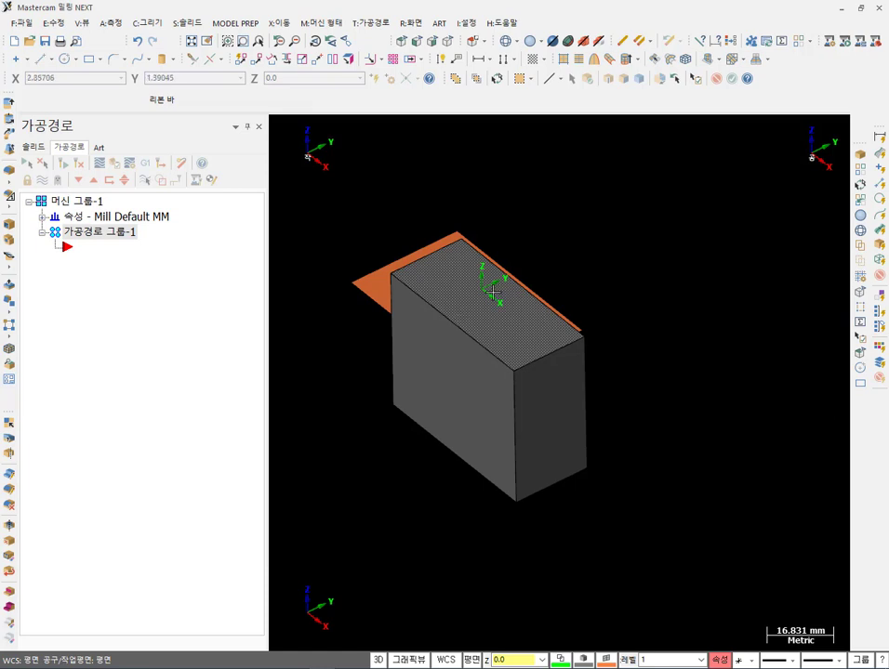
Review the 속성 dialog opened with 화면's 도형 속성 and again with the 속성 shortcut, closing it each time.
{"action": "left_click", "coordinate": [410, 22]}
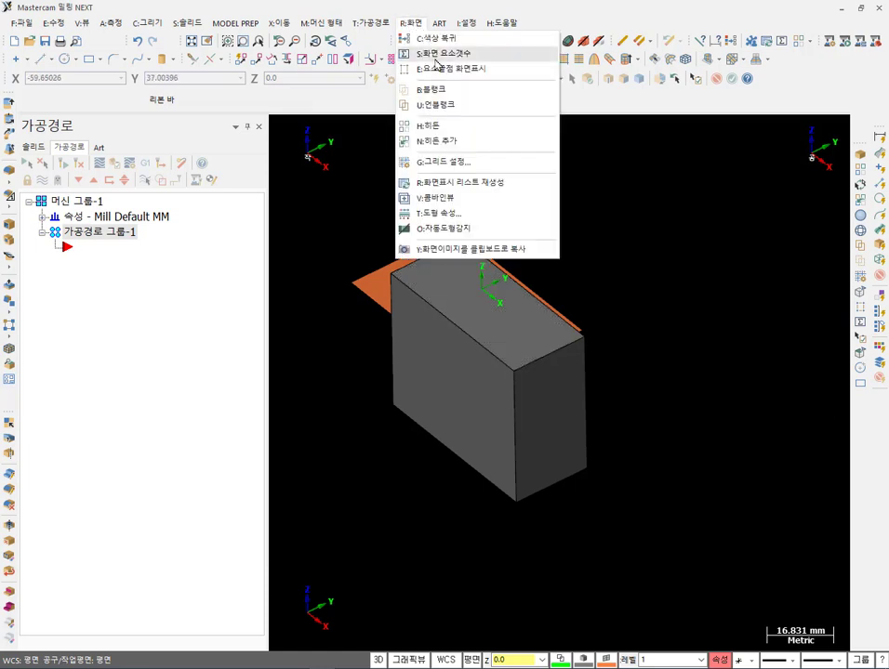
{"action": "left_click", "coordinate": [447, 214]}
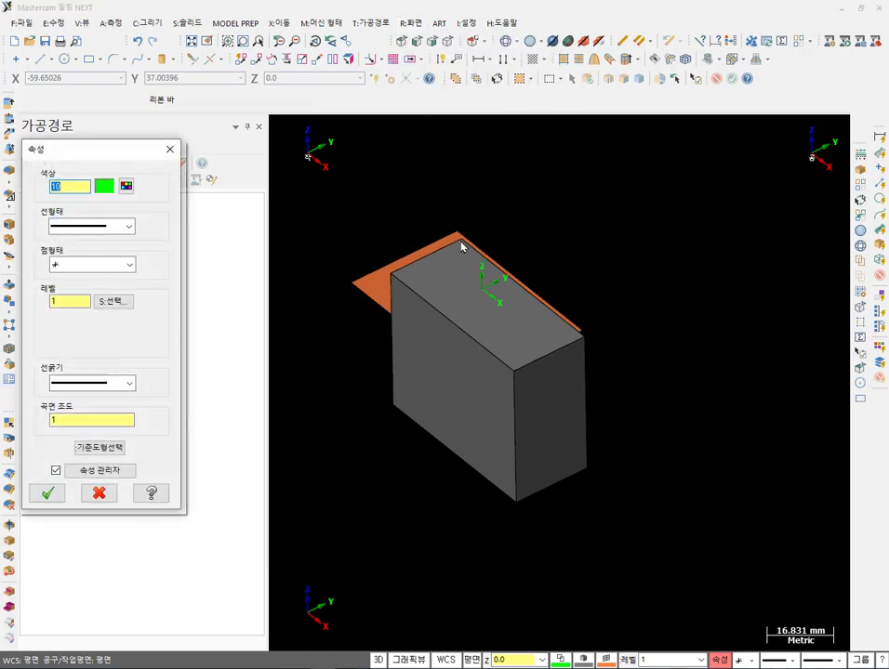
{"action": "left_click_drag", "start_coordinate": [79, 151], "coordinate": [156, 165]}
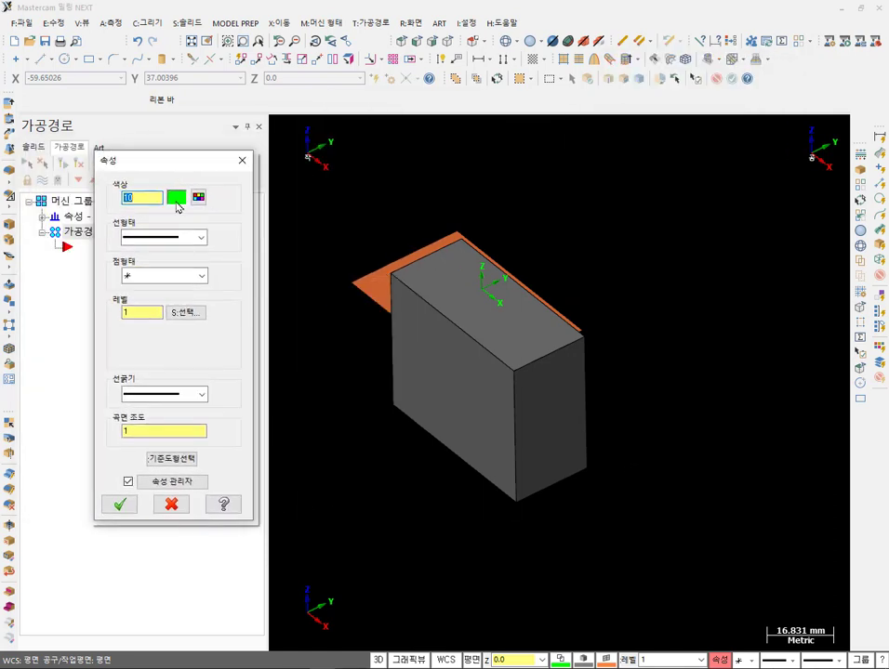
{"action": "left_click", "coordinate": [242, 160]}
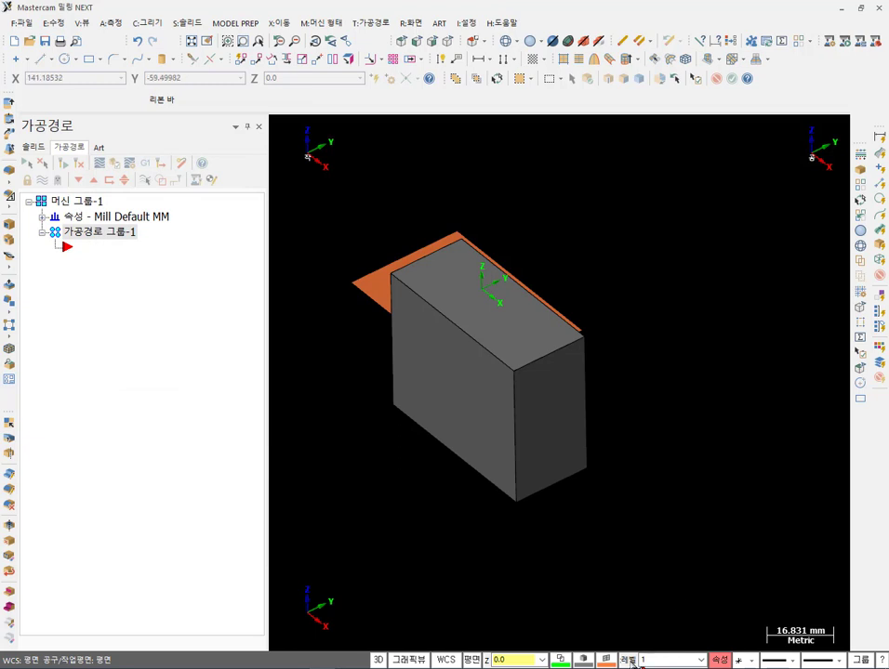
{"action": "left_click", "coordinate": [721, 661]}
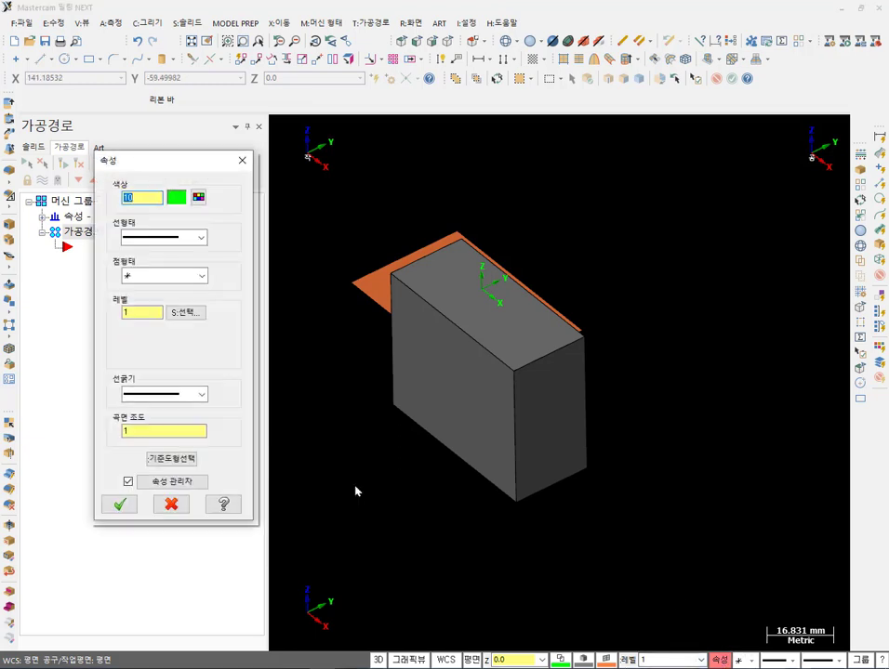
{"action": "left_click", "coordinate": [242, 160]}
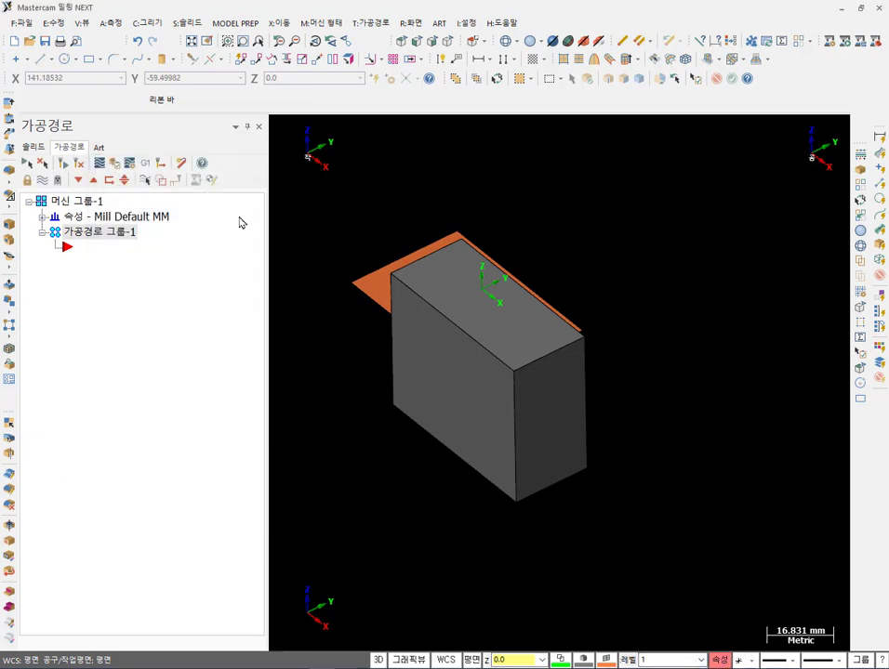
{"action": "left_click", "coordinate": [470, 23]}
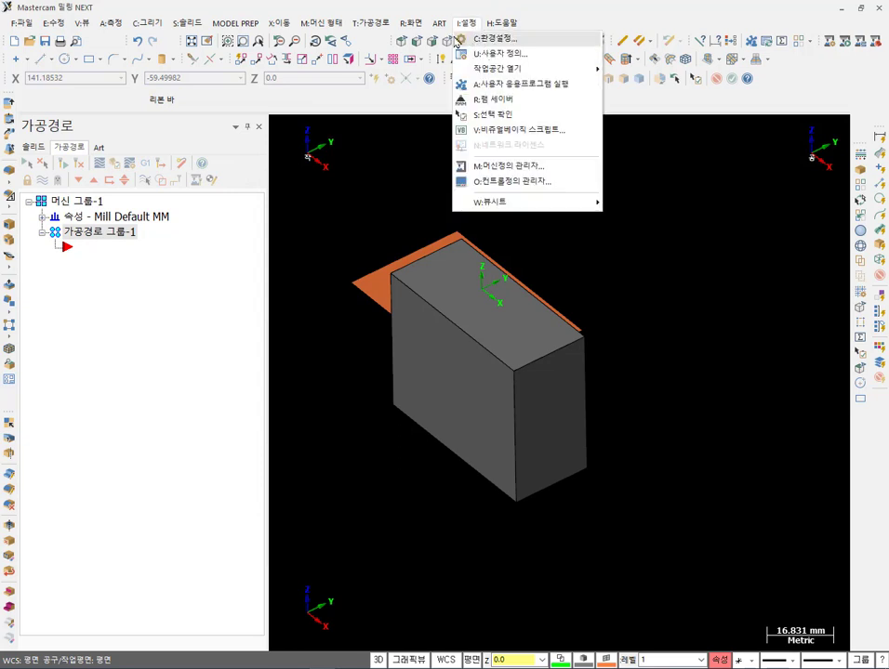
{"action": "mouse_move", "coordinate": [412, 23]}
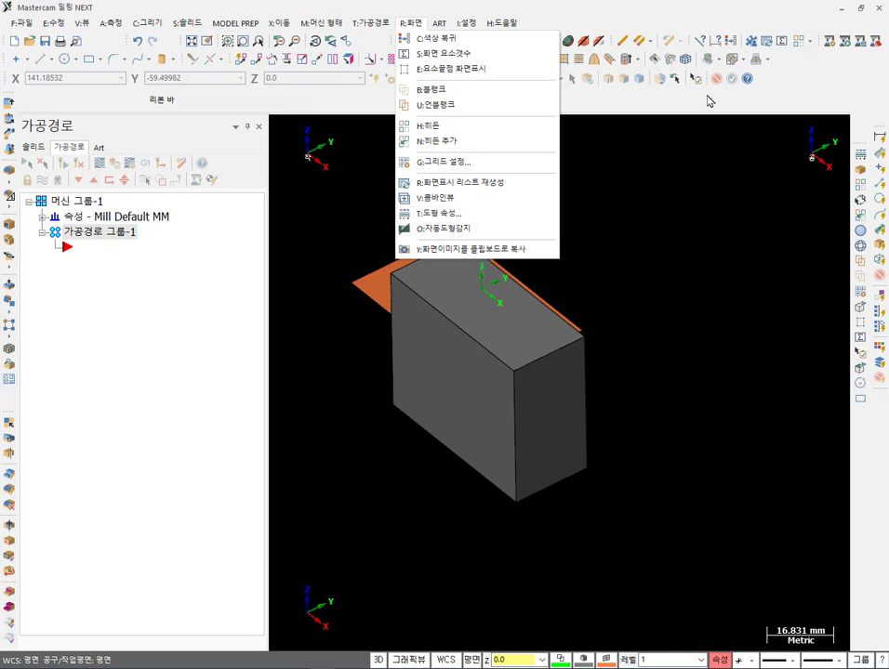
{"action": "left_click", "coordinate": [605, 180]}
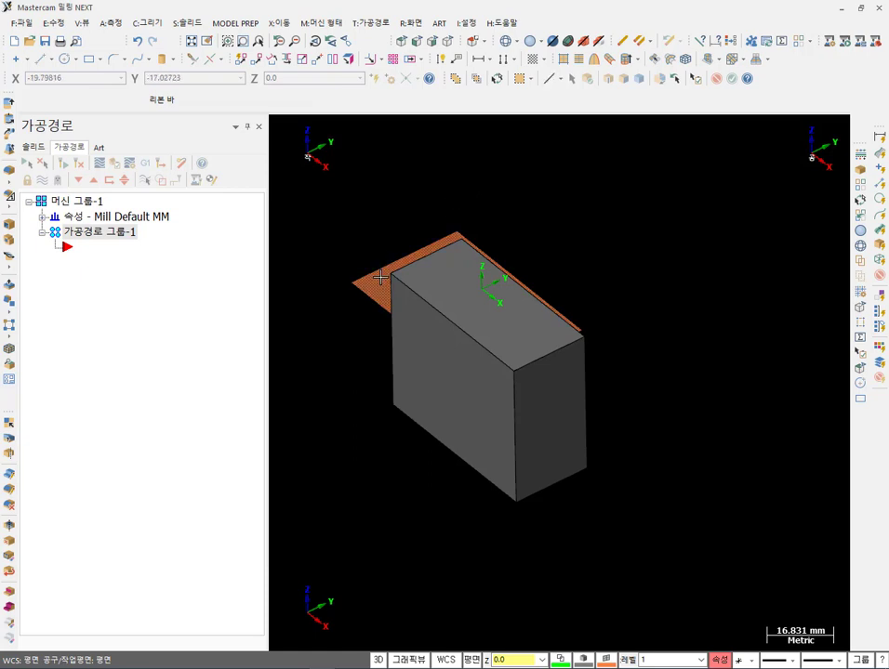
Draw a freehand line about 105.8 mm long behind the solid block and the rectangular surface.
{"action": "left_click", "coordinate": [39, 58]}
{"action": "left_click", "coordinate": [430, 158]}
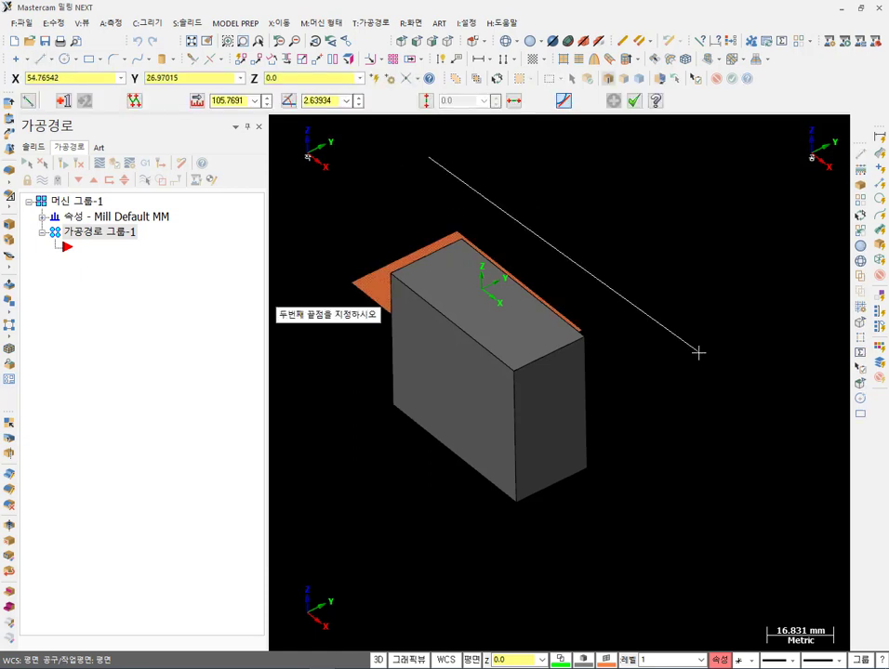
{"action": "left_click", "coordinate": [698, 352]}
{"action": "left_click", "coordinate": [633, 101]}
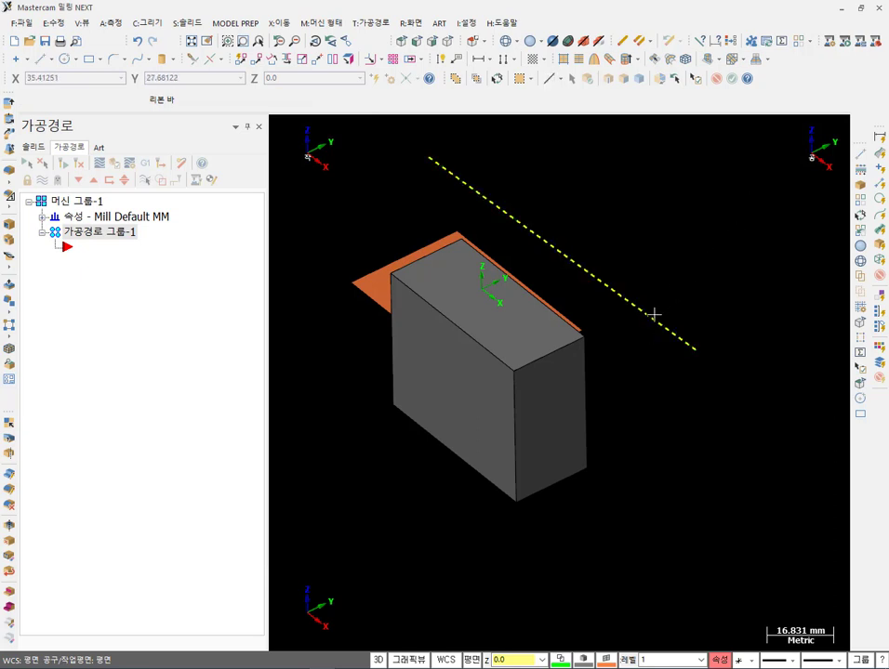
Turn 자동도형감지 off to compare the line's highlighting, and turn it back on.
{"action": "left_click", "coordinate": [410, 22]}
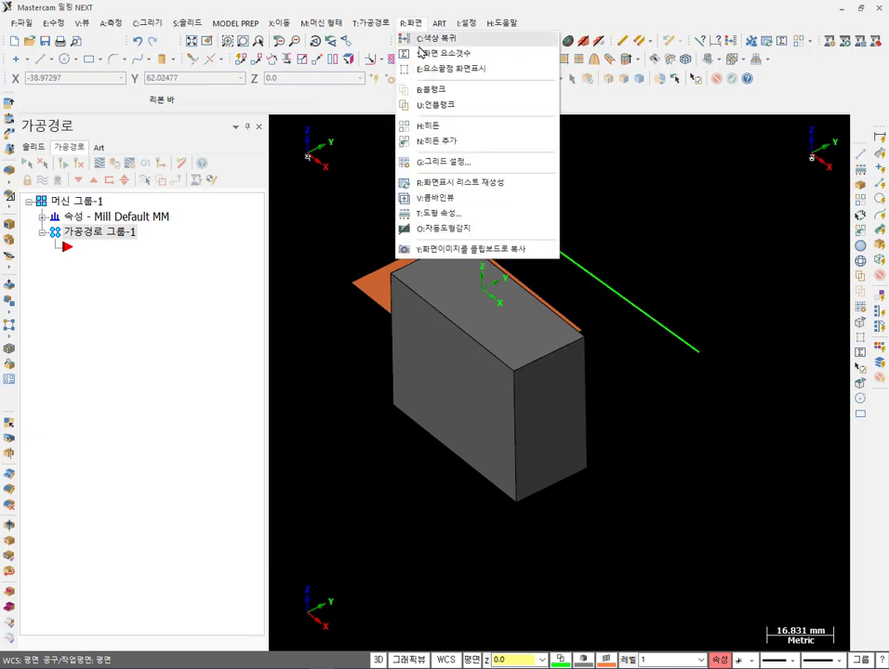
{"action": "left_click", "coordinate": [428, 229]}
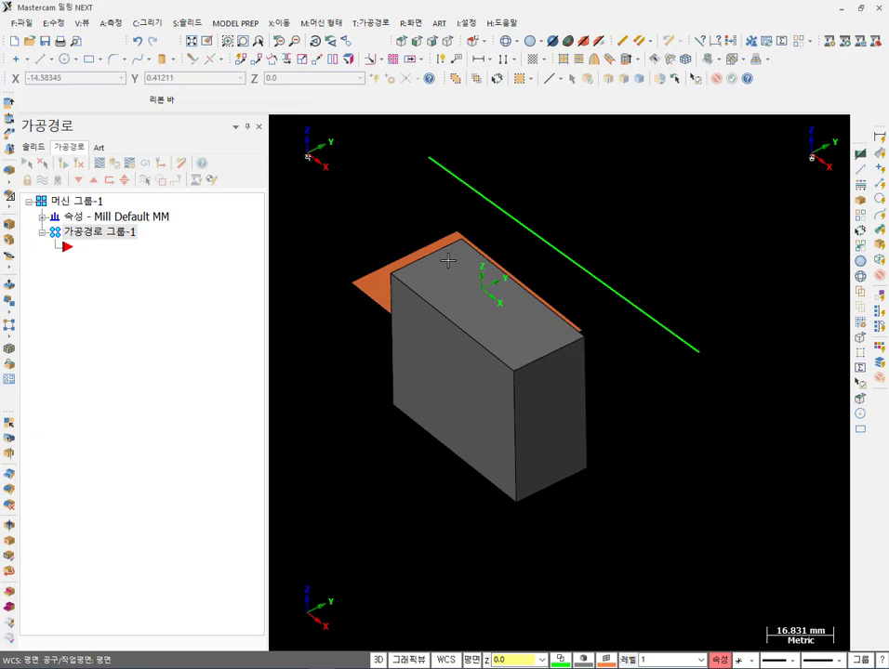
{"action": "left_click", "coordinate": [410, 23]}
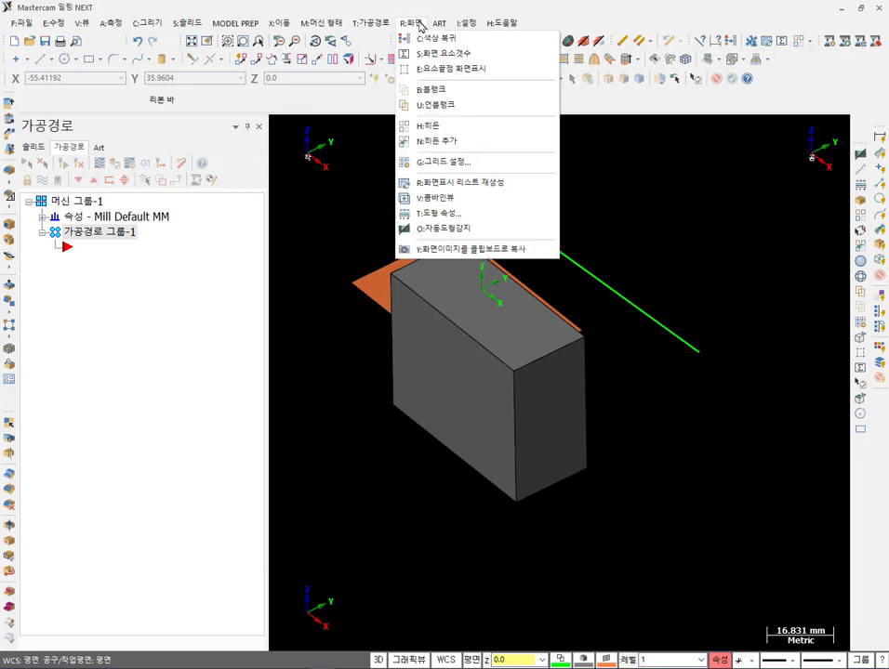
{"action": "left_click", "coordinate": [450, 232]}
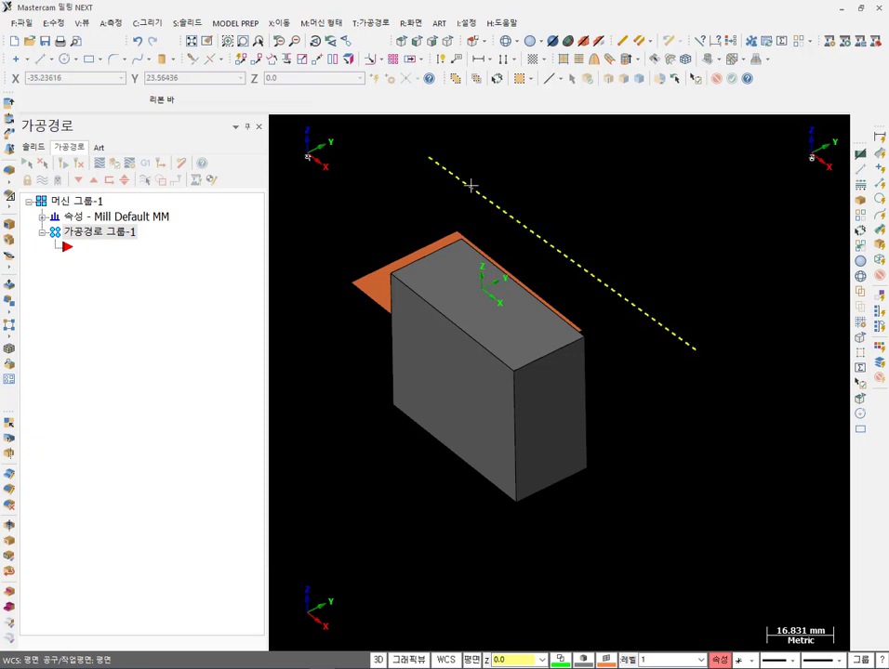
Copy the area around the block, the surface and part of the green line with 화면이미지를 클립보드로 복사.
{"action": "left_click", "coordinate": [415, 23]}
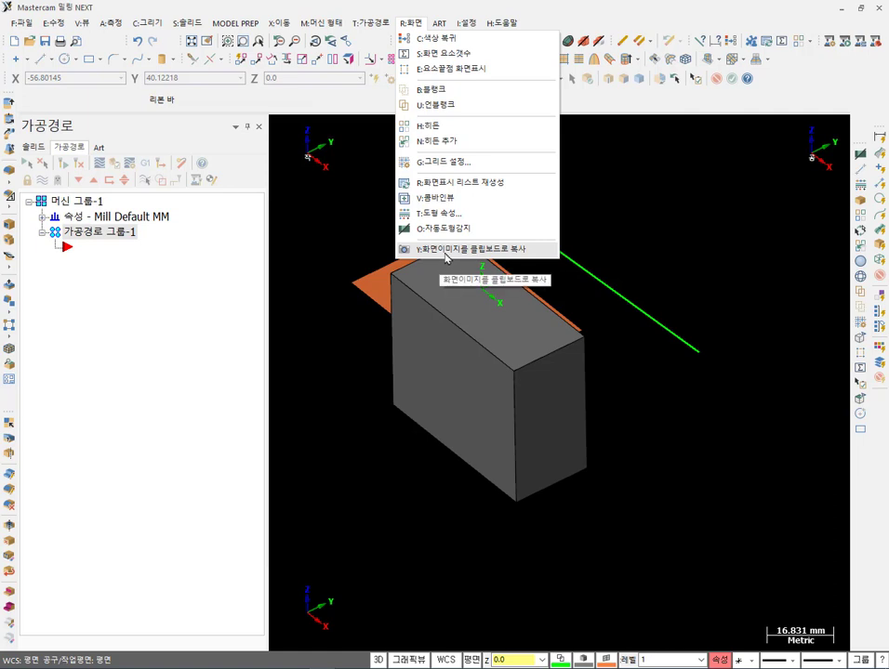
{"action": "left_click", "coordinate": [675, 193]}
{"action": "scroll", "coordinate": [490, 175], "scroll_direction": "up", "scroll_amount": 3}
{"action": "scroll", "coordinate": [554, 224], "scroll_direction": "down", "scroll_amount": 2}
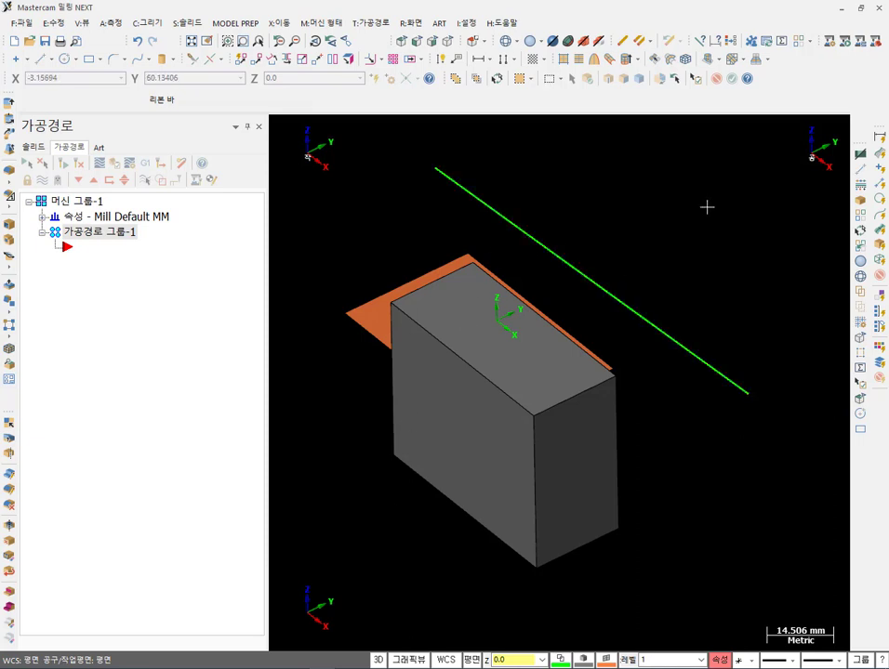
{"action": "scroll", "coordinate": [707, 205], "scroll_direction": "down", "scroll_amount": 1}
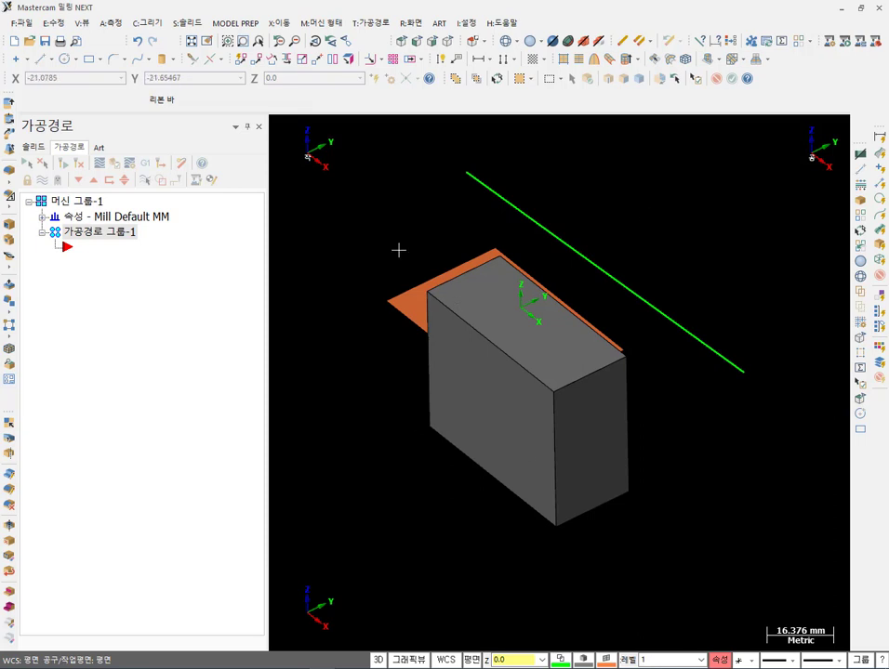
{"action": "left_click", "coordinate": [583, 252]}
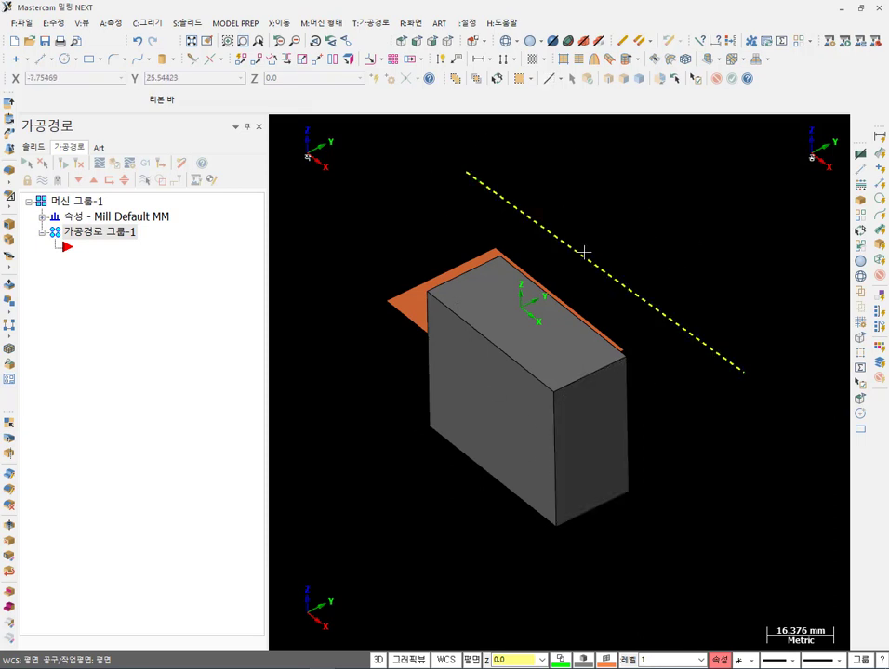
{"action": "left_click", "coordinate": [597, 163]}
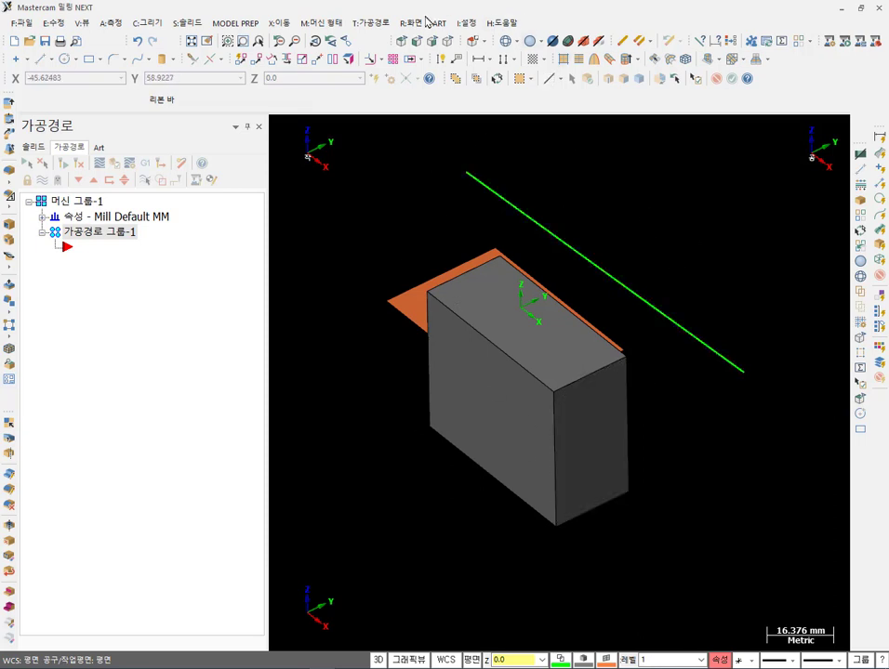
{"action": "left_click", "coordinate": [411, 23]}
{"action": "left_click", "coordinate": [479, 247]}
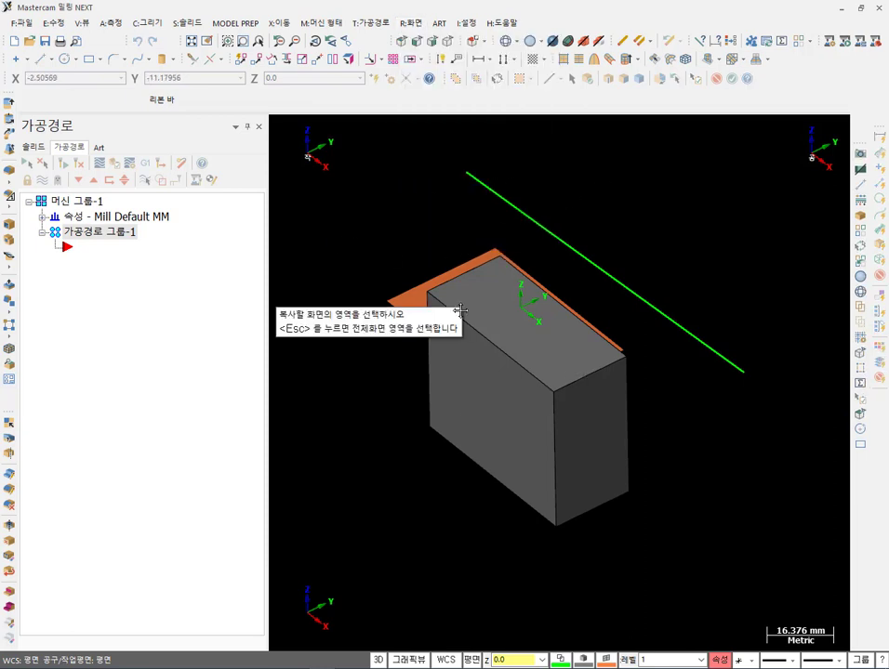
{"action": "left_click_drag", "start_coordinate": [353, 205], "coordinate": [697, 578]}
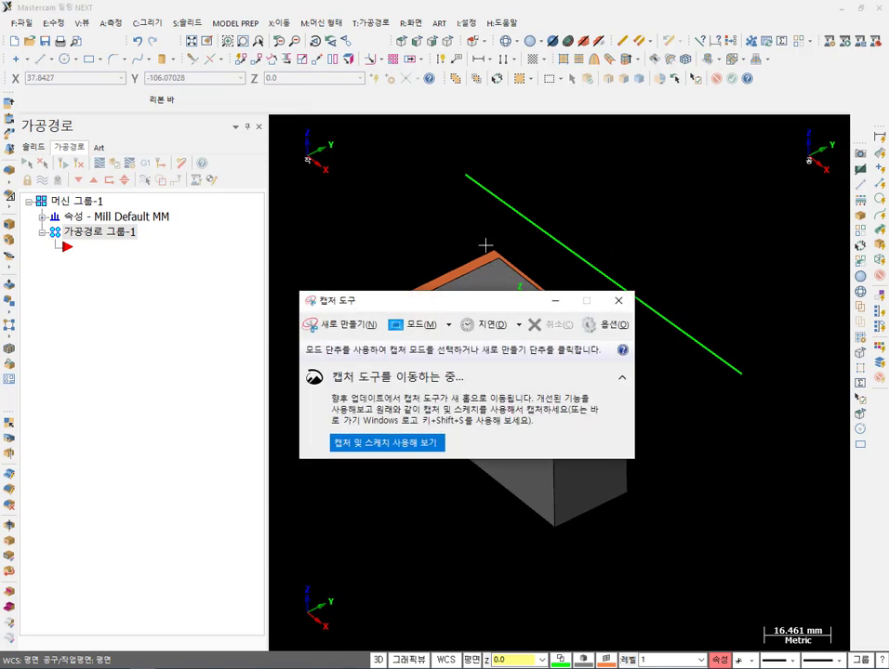
Paste the copied screen image into an empty 그림판 drawing, and close that drawing without saving it.
{"action": "left_click", "coordinate": [615, 302]}
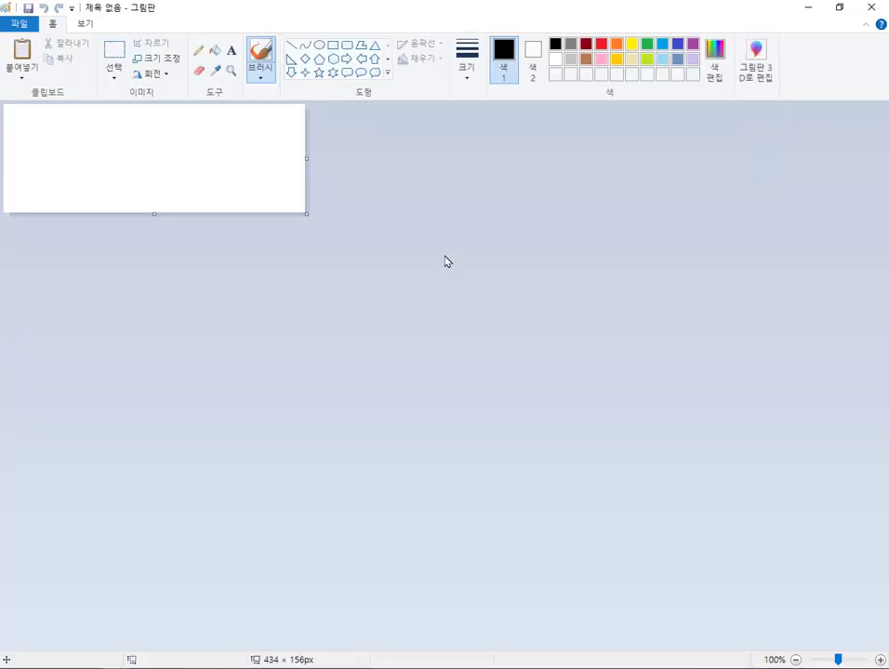
{"action": "key", "text": "ctrl+v"}
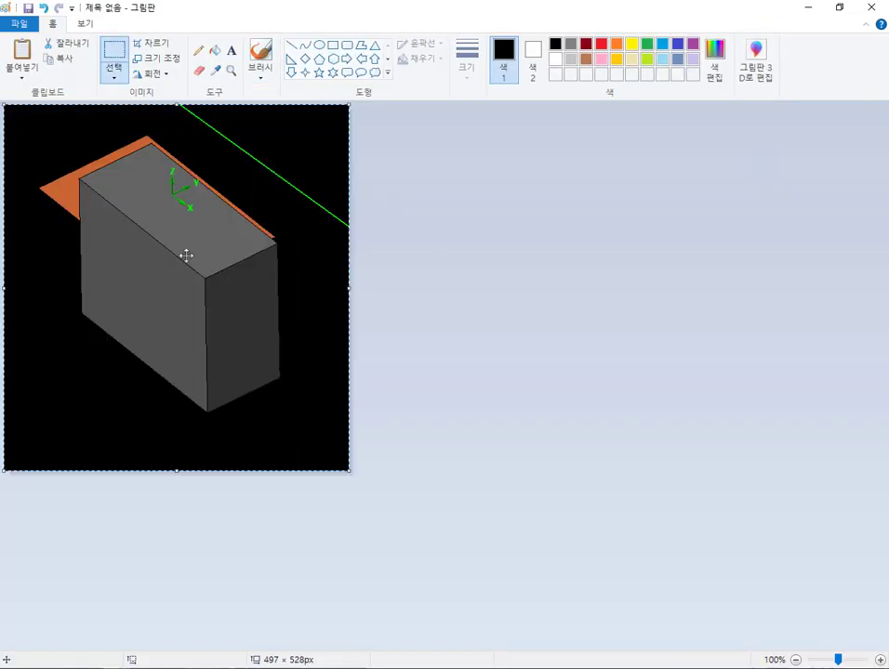
{"action": "left_click", "coordinate": [433, 261]}
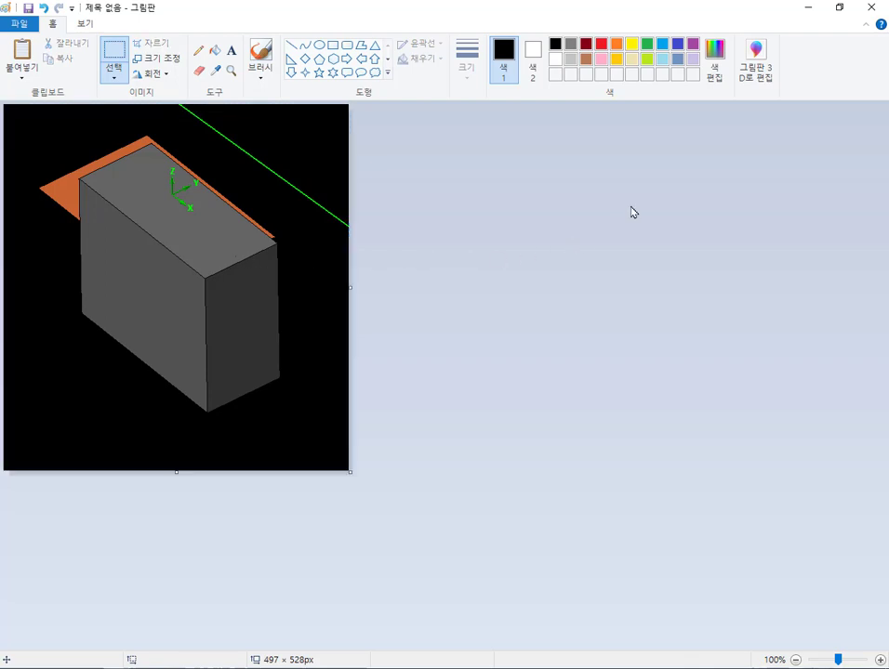
{"action": "left_click", "coordinate": [872, 7]}
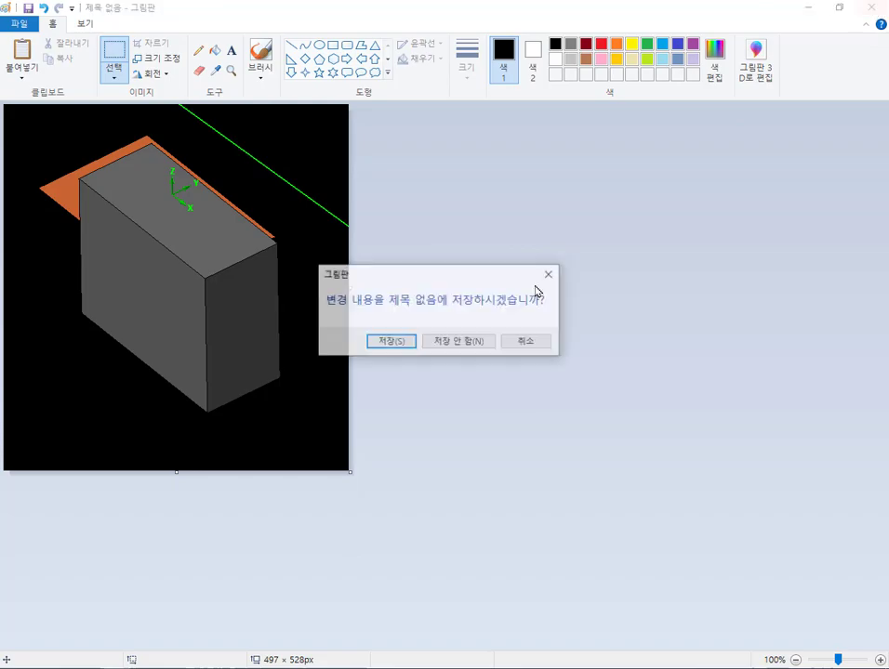
{"action": "left_click", "coordinate": [476, 341]}
{"action": "scroll", "coordinate": [635, 366], "scroll_direction": "up", "scroll_amount": 2}
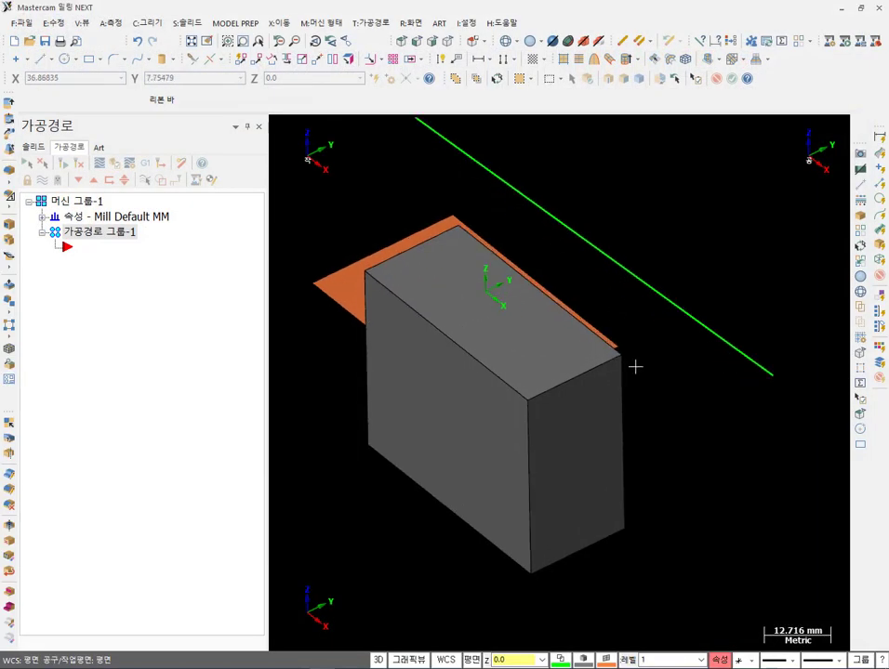
{"action": "scroll", "coordinate": [640, 359], "scroll_direction": "down", "scroll_amount": 1}
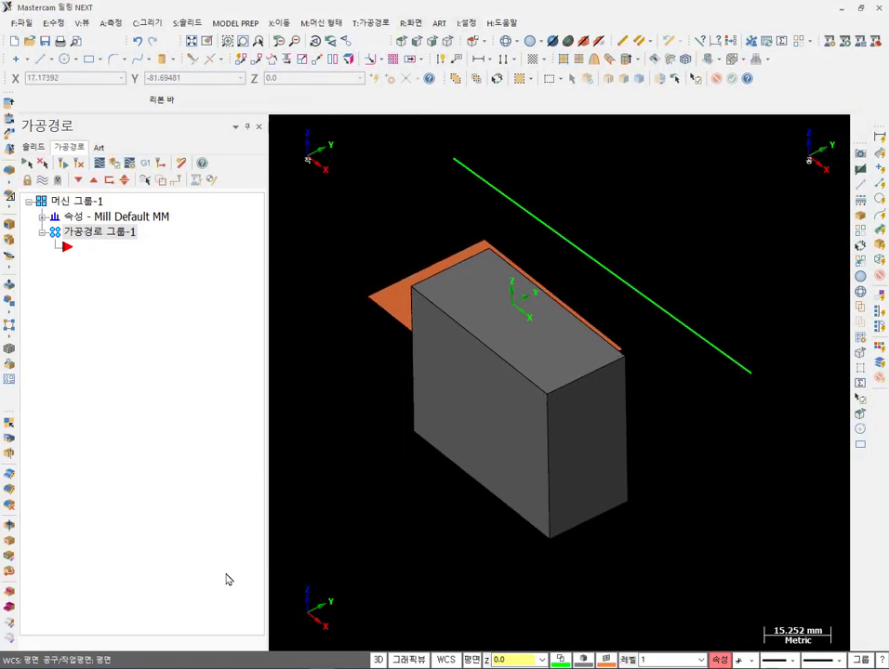
Switch to 마캠x 2d 교제.pdf in Adobe Acrobat and read ahead from section 1.7 화면 to section 1.8 파일.
{"action": "mouse_move", "coordinate": [475, 668]}
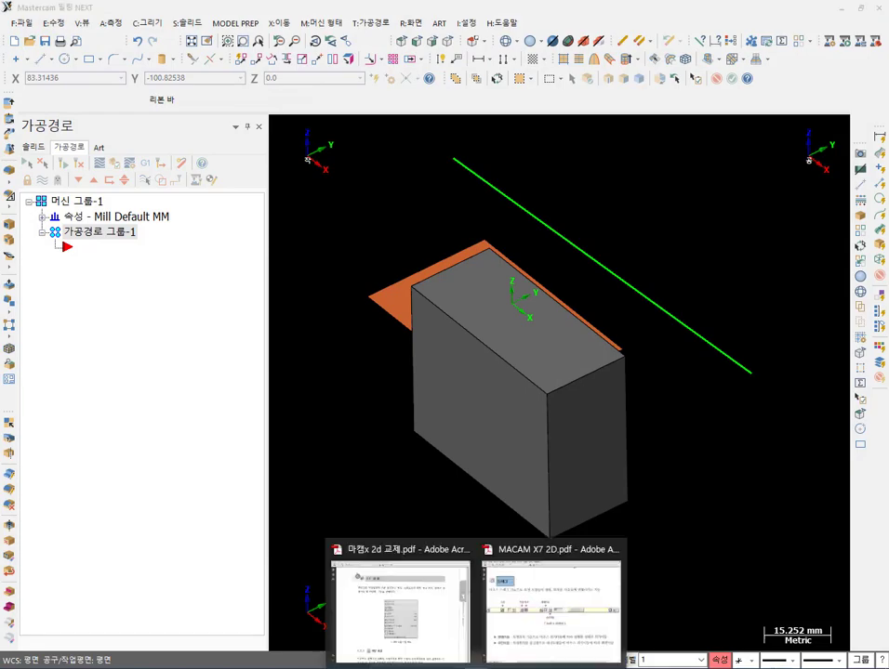
{"action": "left_click", "coordinate": [402, 613]}
{"action": "scroll", "coordinate": [462, 483], "scroll_direction": "down", "scroll_amount": 15}
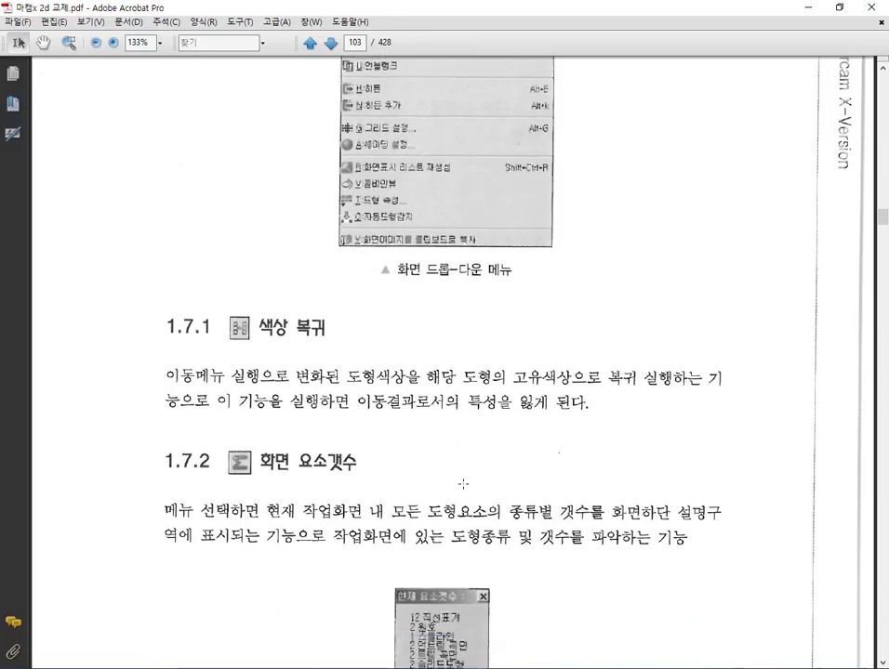
{"action": "scroll", "coordinate": [463, 487], "scroll_direction": "down", "scroll_amount": 20}
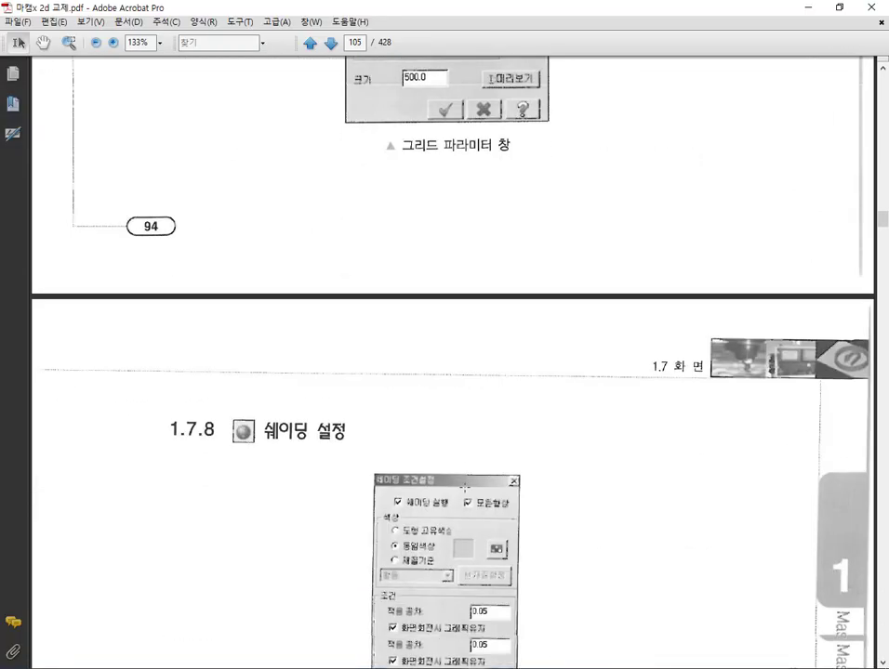
{"action": "scroll", "coordinate": [459, 489], "scroll_direction": "down", "scroll_amount": 20}
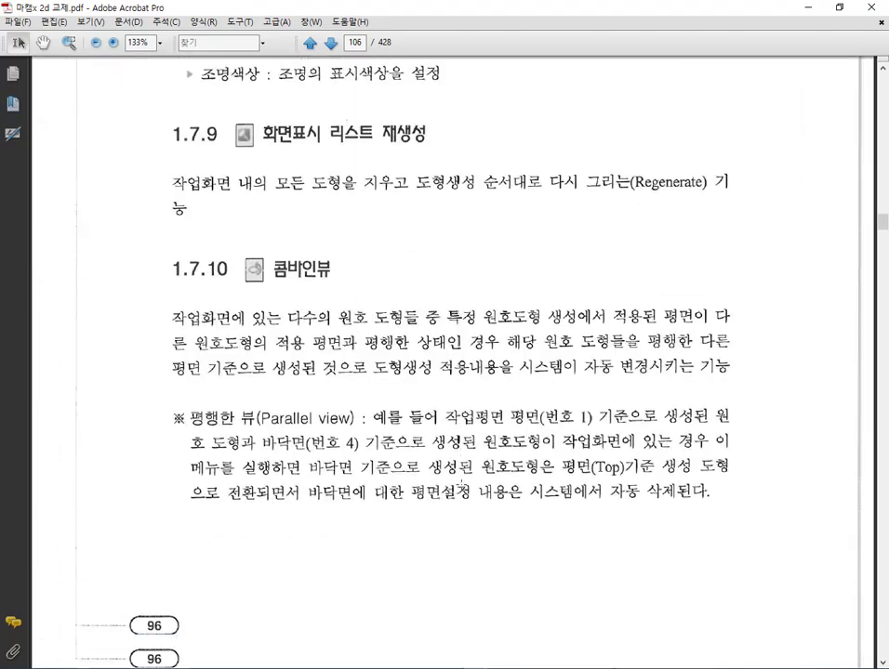
{"action": "scroll", "coordinate": [460, 489], "scroll_direction": "down", "scroll_amount": 20}
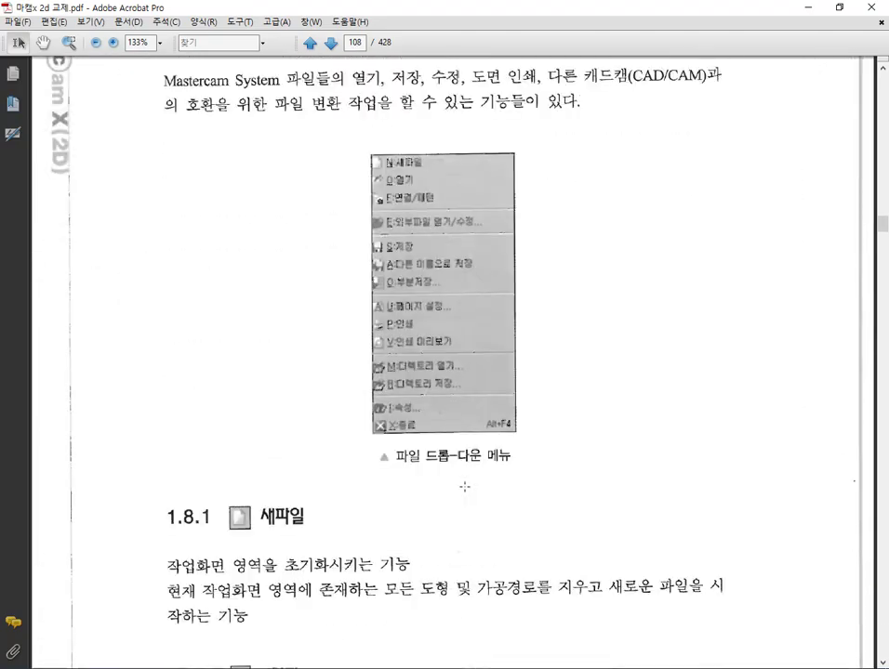
{"action": "scroll", "coordinate": [478, 486], "scroll_direction": "down", "scroll_amount": 3}
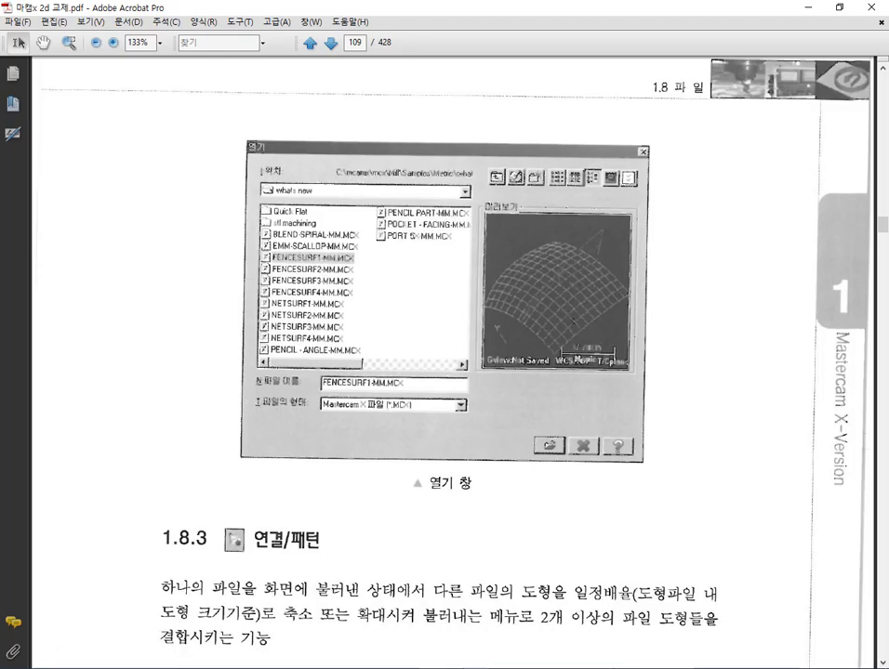
{"action": "scroll", "coordinate": [478, 486], "scroll_direction": "up", "scroll_amount": 7}
{"action": "scroll", "coordinate": [478, 486], "scroll_direction": "up", "scroll_amount": 10}
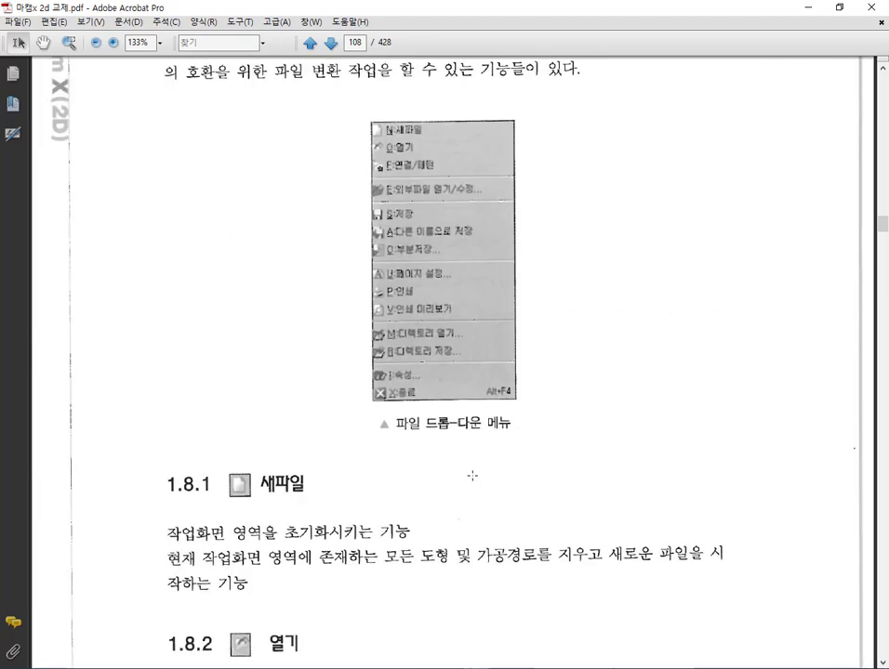
{"action": "scroll", "coordinate": [474, 476], "scroll_direction": "down", "scroll_amount": 3}
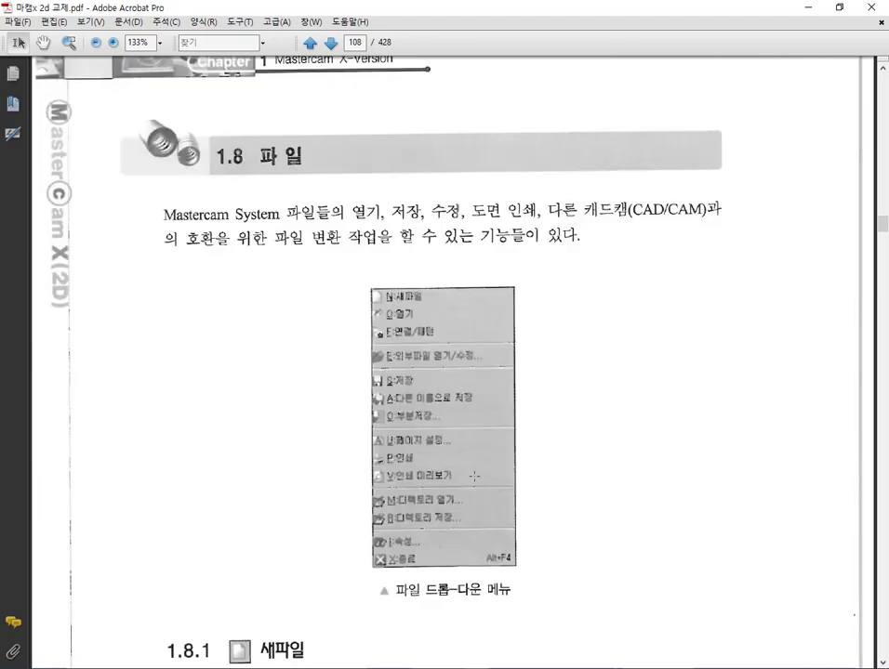
Switch to Mastercam, review the file formats its 열기 dialog can open, and close the dialog without opening a file.
{"action": "key", "text": "alt+Tab"}
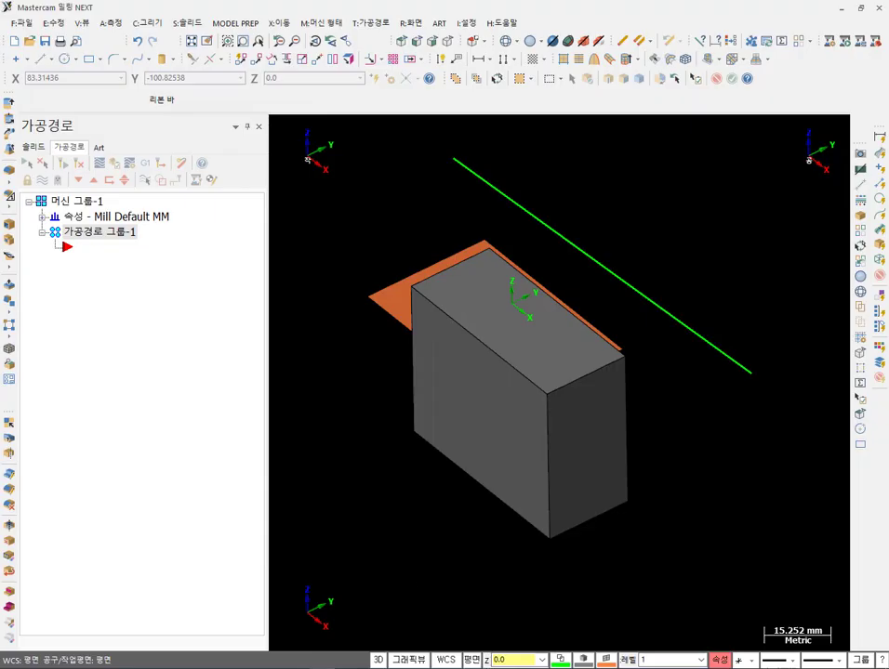
{"action": "left_click", "coordinate": [22, 23]}
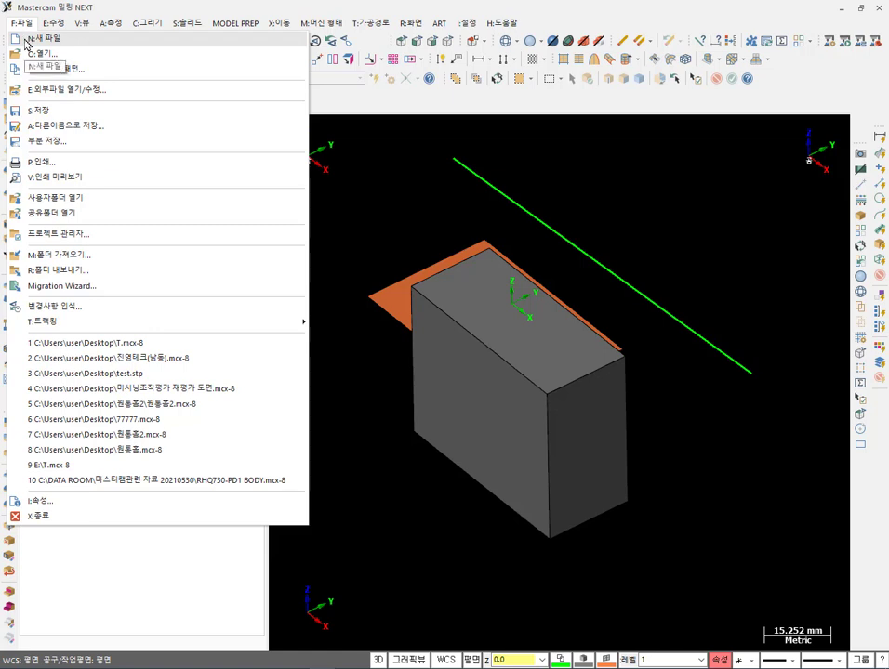
{"action": "left_click", "coordinate": [72, 58]}
{"action": "left_click", "coordinate": [498, 368]}
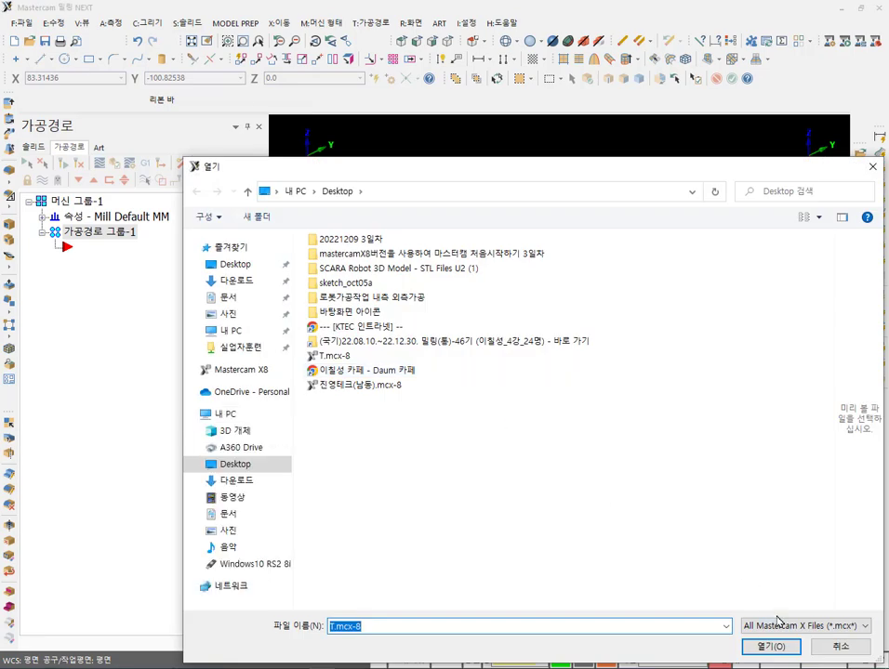
{"action": "left_click", "coordinate": [804, 625]}
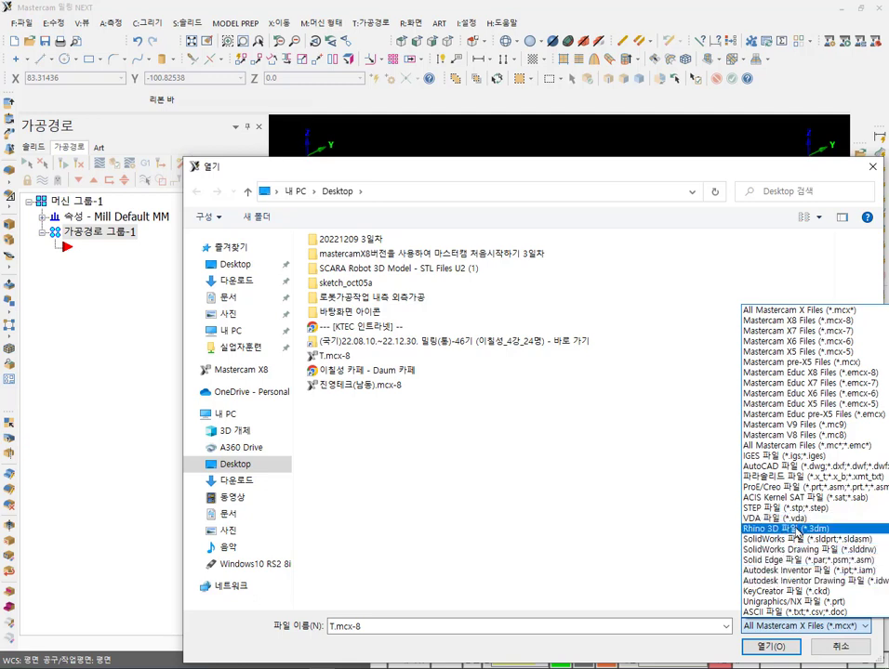
{"action": "left_click", "coordinate": [837, 626]}
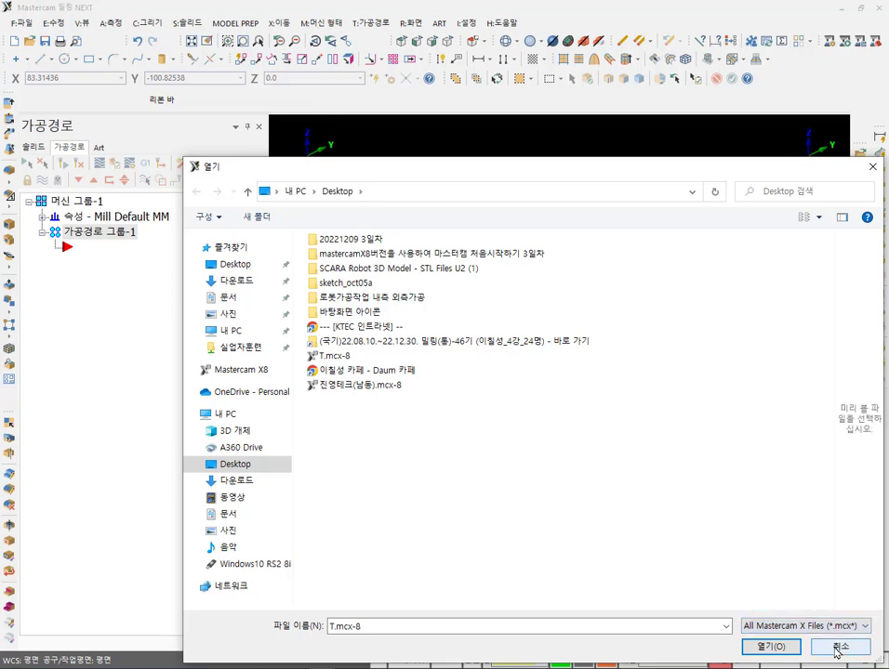
{"action": "left_click", "coordinate": [860, 647]}
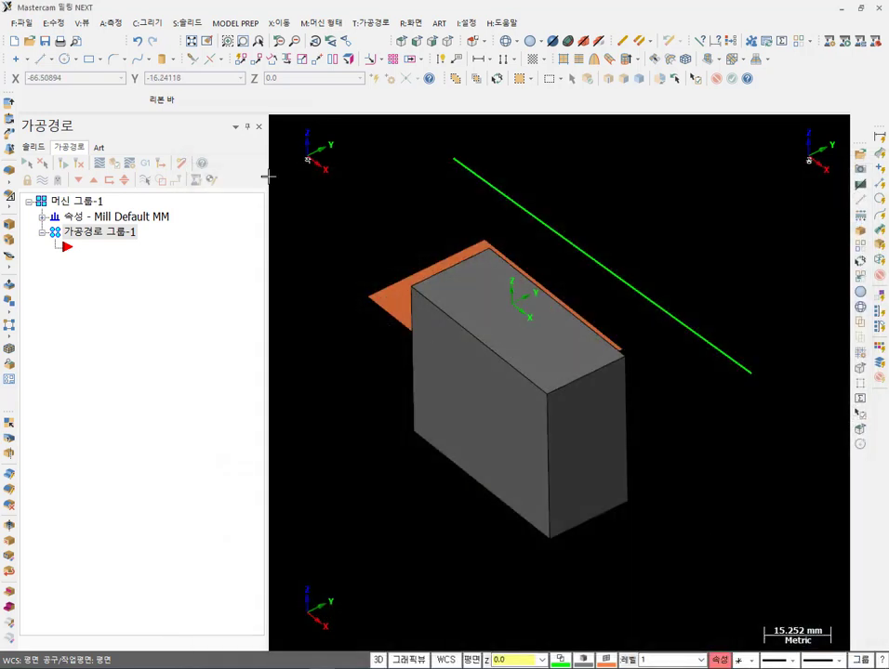
Merge 진영테크(남동).mcx-8 from the Desktop into the current model with 파일 연결/패턴, accept its placement, and undo the merge.
{"action": "left_click", "coordinate": [23, 23]}
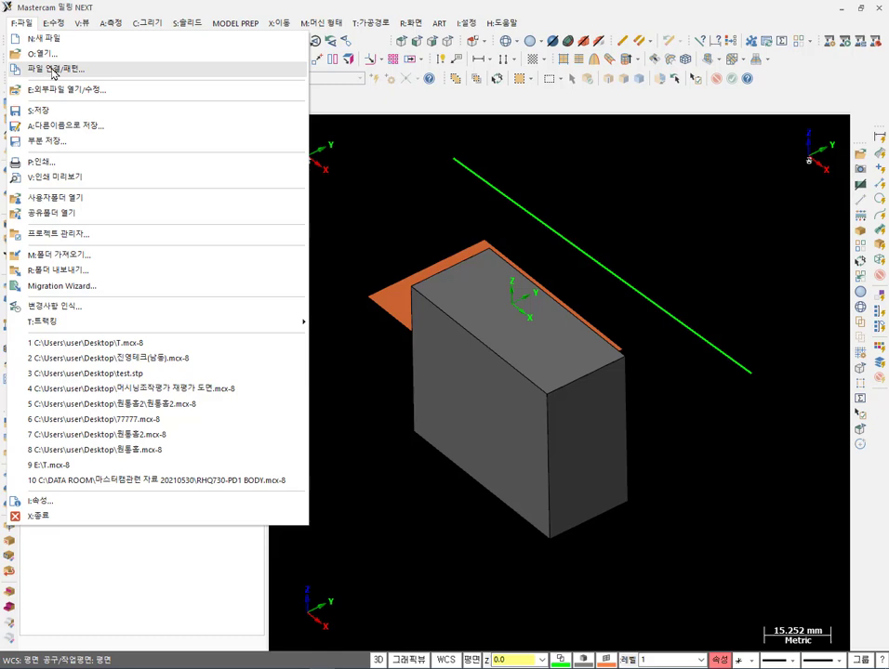
{"action": "left_click", "coordinate": [53, 69]}
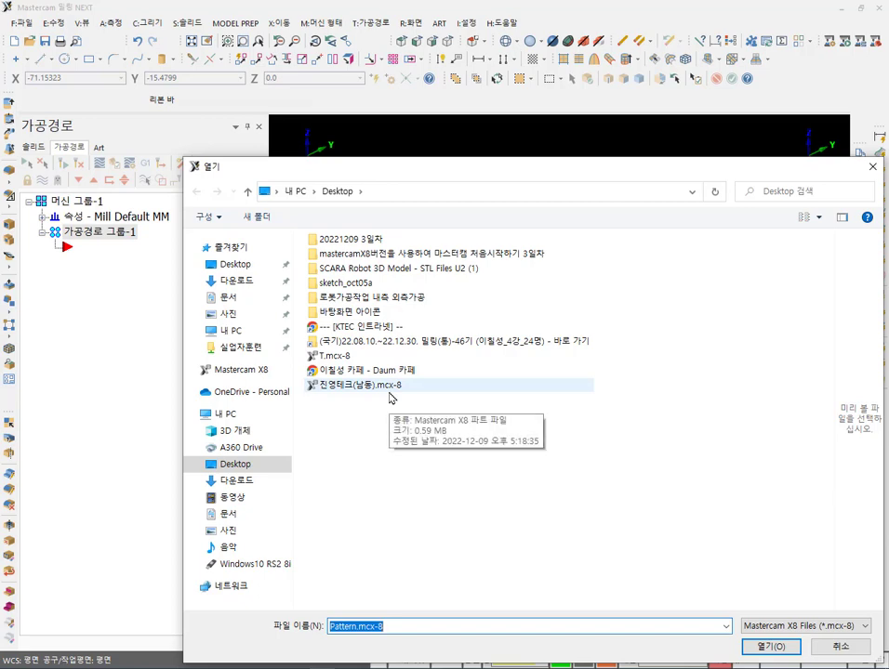
{"action": "left_click", "coordinate": [391, 389]}
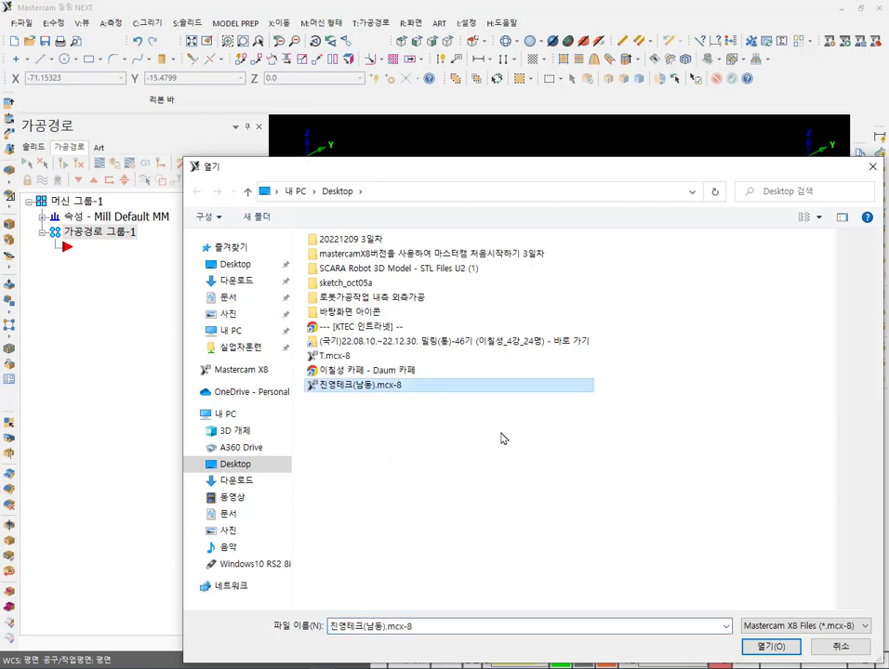
{"action": "left_click", "coordinate": [768, 646]}
{"action": "scroll", "coordinate": [520, 409], "scroll_direction": "down", "scroll_amount": 2}
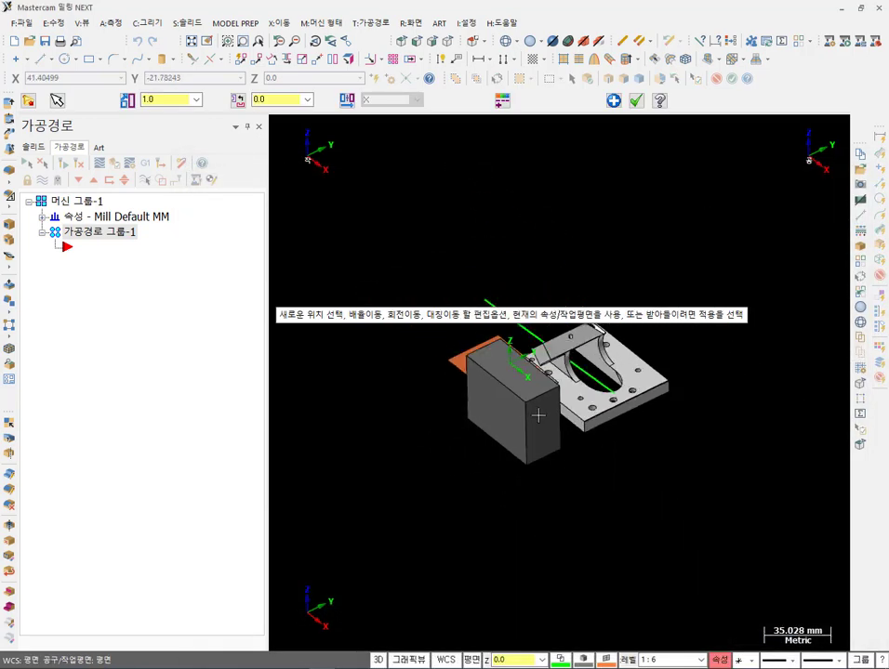
{"action": "scroll", "coordinate": [548, 391], "scroll_direction": "up", "scroll_amount": 1}
{"action": "scroll", "coordinate": [521, 267], "scroll_direction": "up", "scroll_amount": 1}
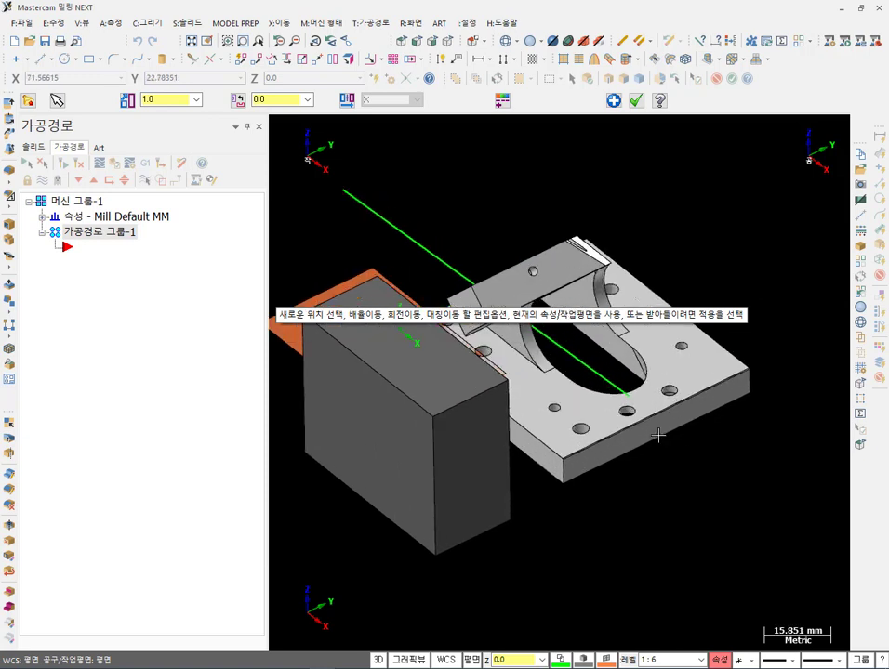
{"action": "scroll", "coordinate": [358, 346], "scroll_direction": "up", "scroll_amount": 2}
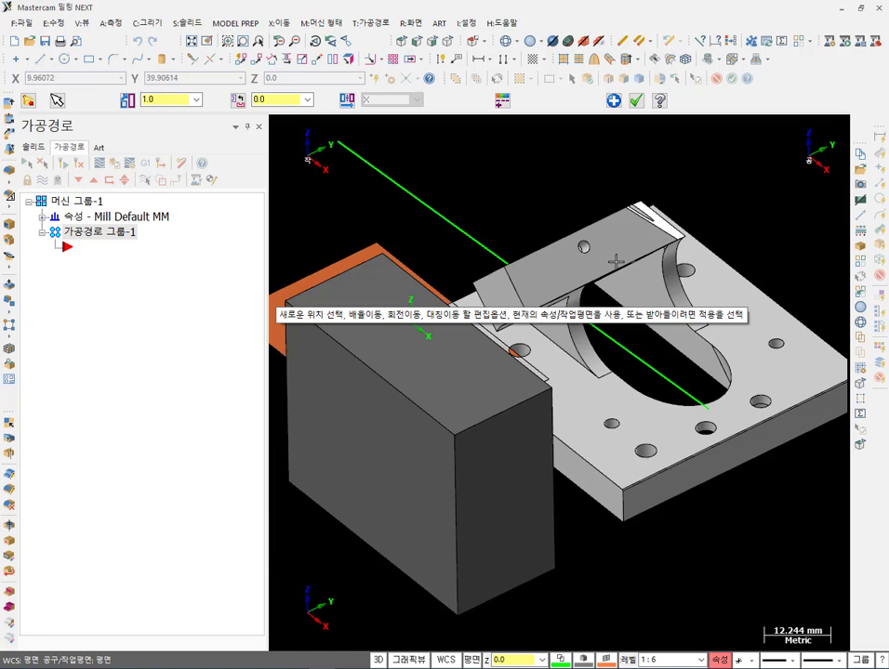
{"action": "left_click", "coordinate": [637, 100]}
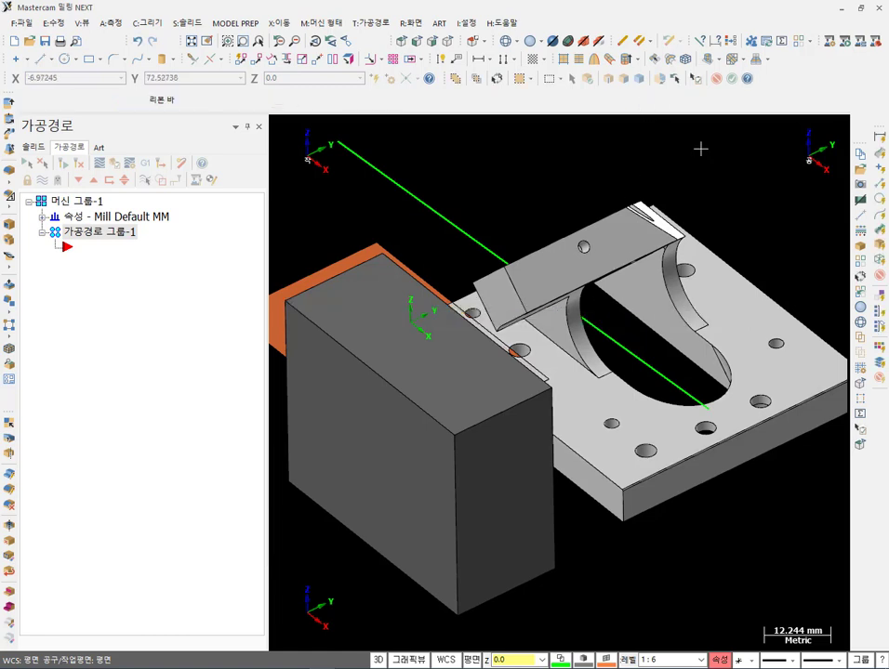
{"action": "key", "text": "ctrl+z"}
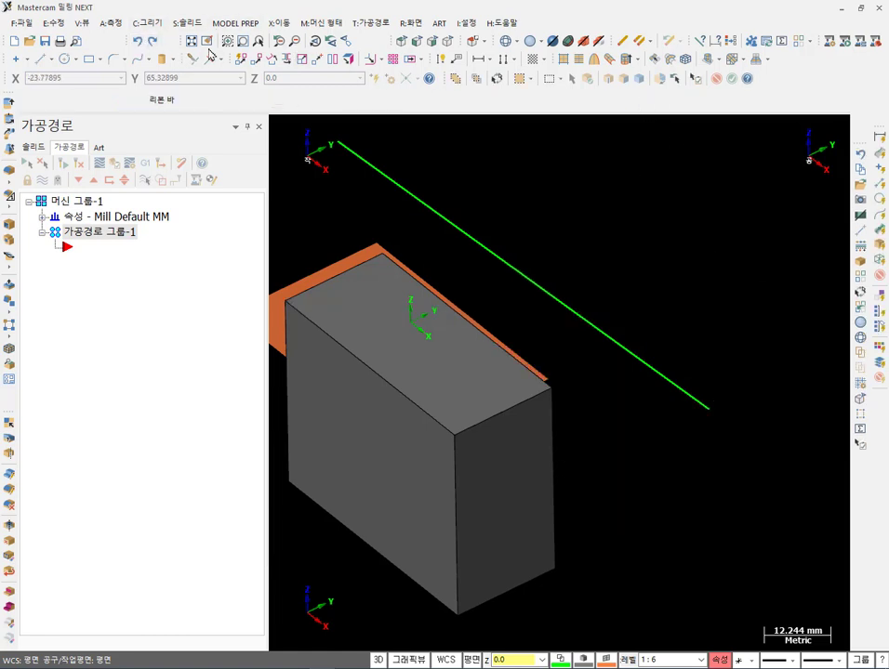
Look through the 문서 folder with 외부파일 열기/수정 and cancel without opening a file.
{"action": "left_click", "coordinate": [20, 22]}
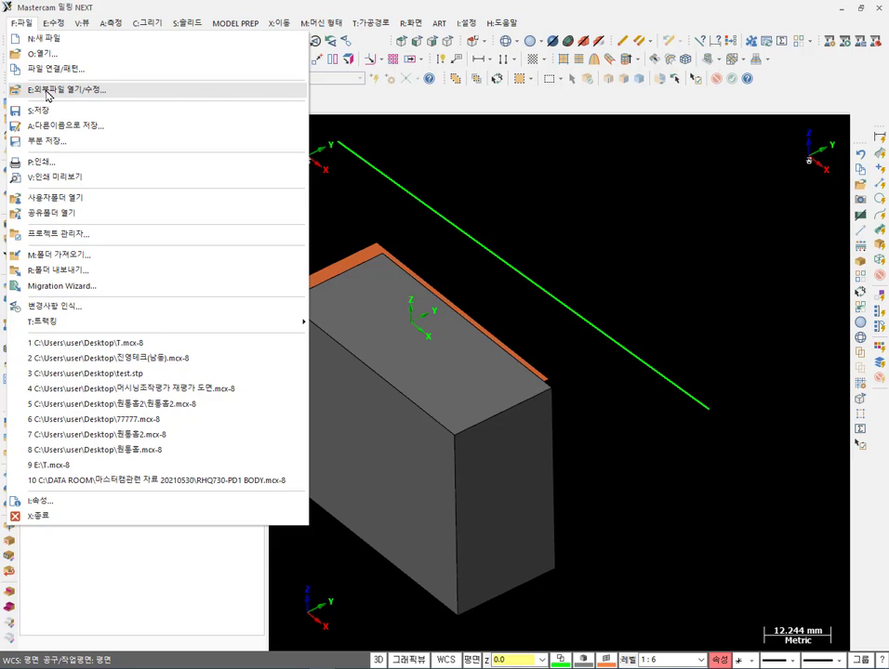
{"action": "left_click", "coordinate": [47, 93]}
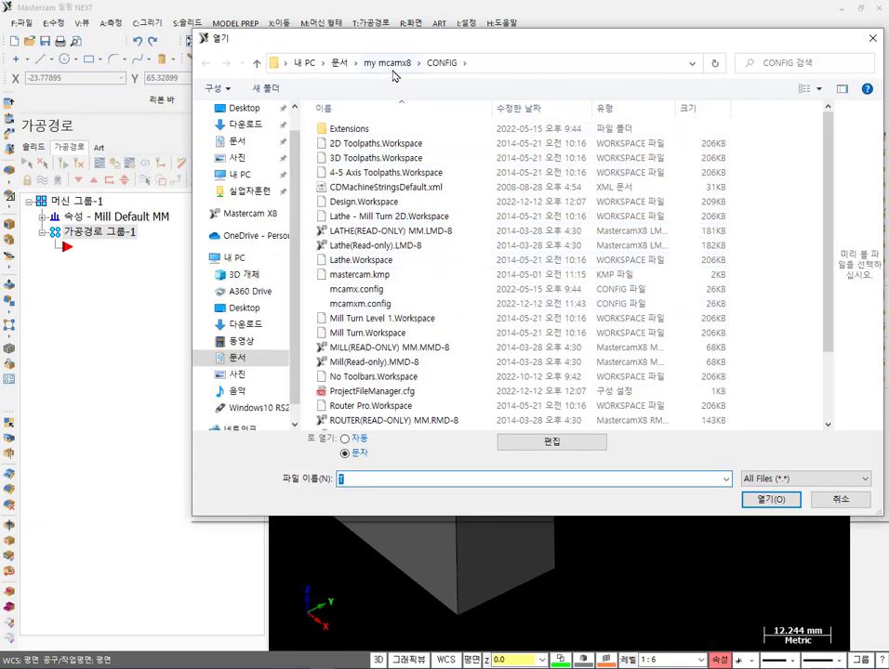
{"action": "left_click", "coordinate": [344, 65]}
{"action": "scroll", "coordinate": [414, 264], "scroll_direction": "down", "scroll_amount": 2}
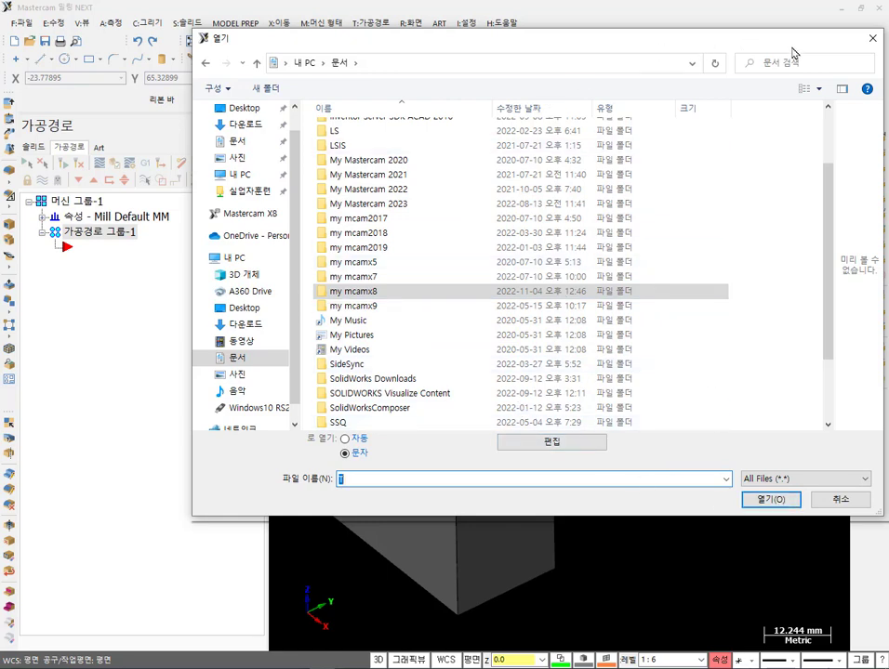
{"action": "key", "text": "Escape"}
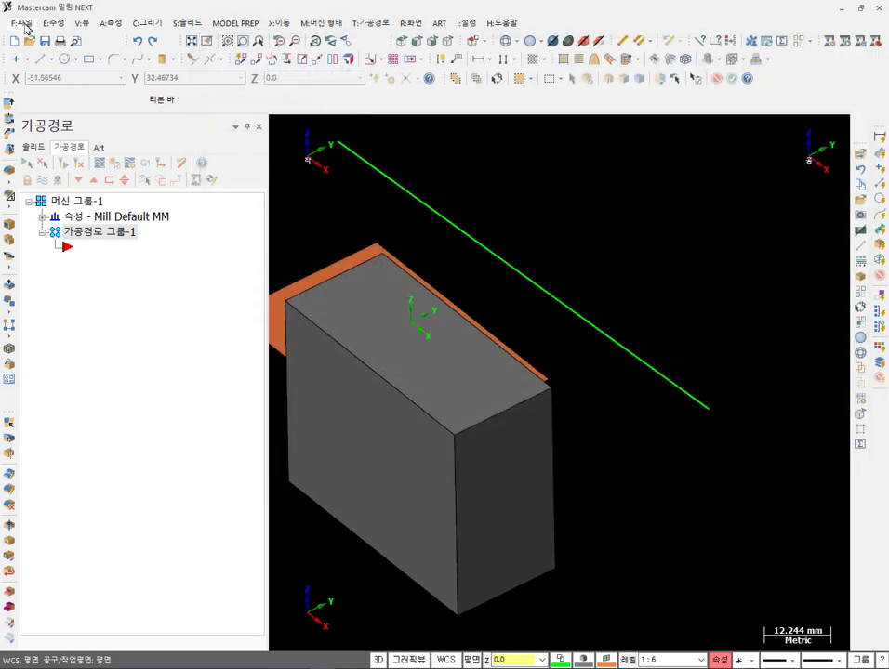
Save only the solid block with 부분 저장 to the Desktop as T.dwg in AutoCAD DWG format.
{"action": "left_click", "coordinate": [20, 23]}
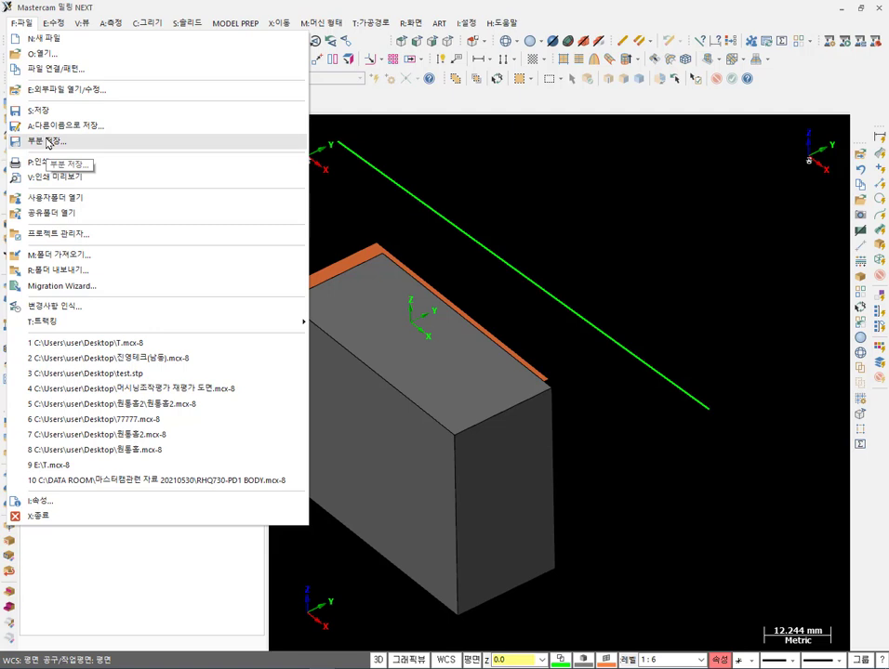
{"action": "left_click", "coordinate": [49, 142]}
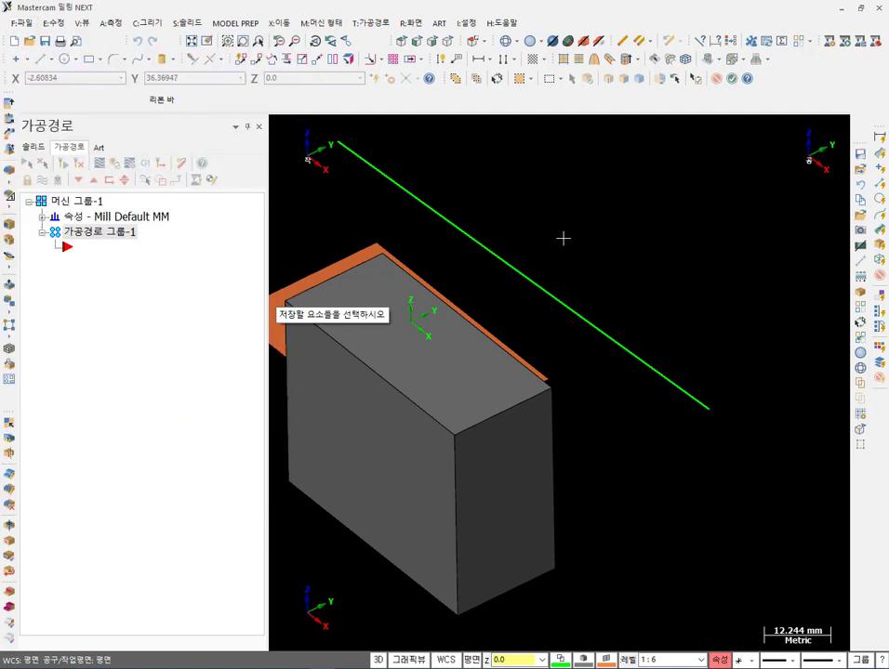
{"action": "scroll", "coordinate": [702, 258], "scroll_direction": "down", "scroll_amount": 2}
{"action": "left_click", "coordinate": [535, 350]}
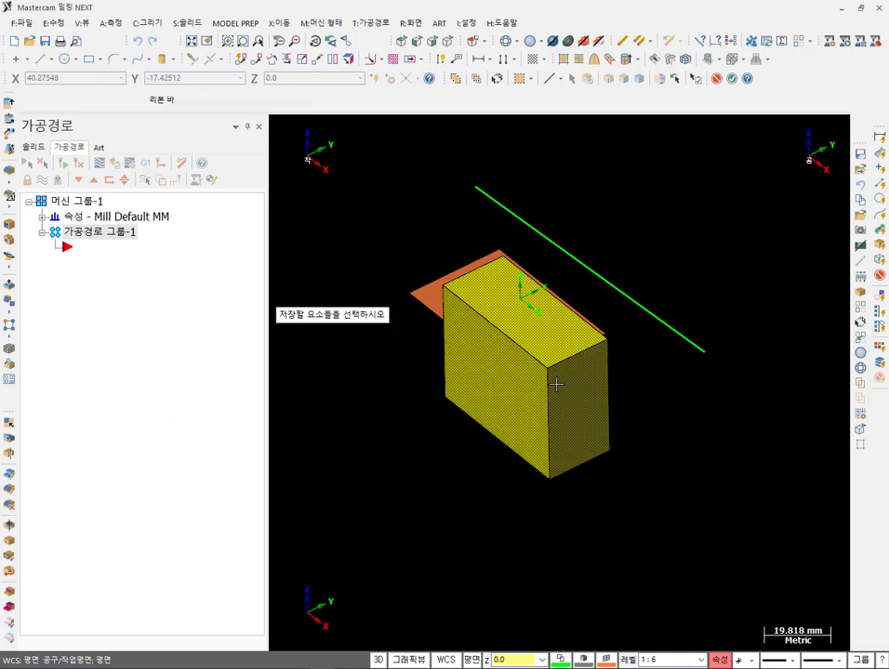
{"action": "key", "text": "Return"}
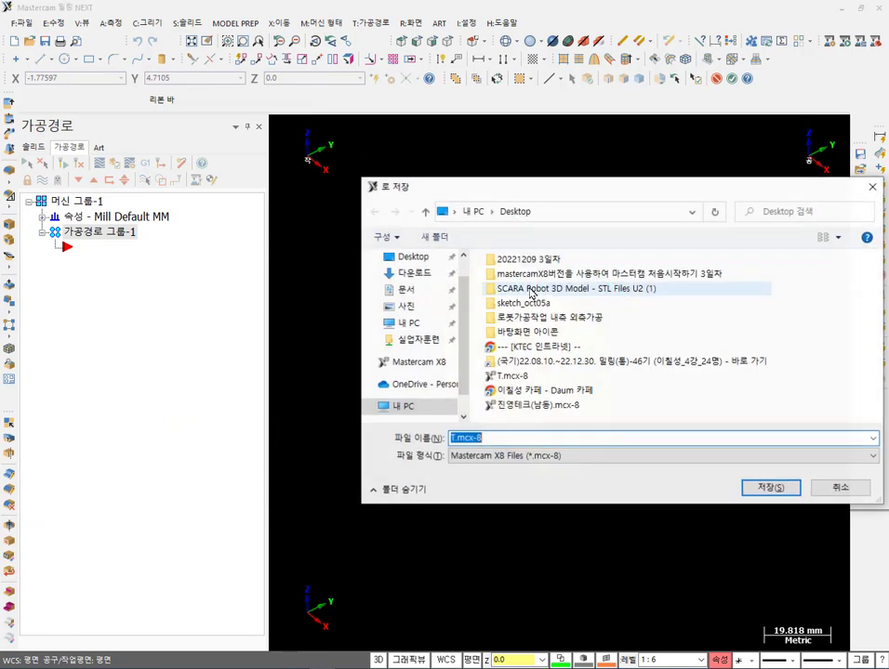
{"action": "left_click_drag", "start_coordinate": [571, 200], "coordinate": [278, 106]}
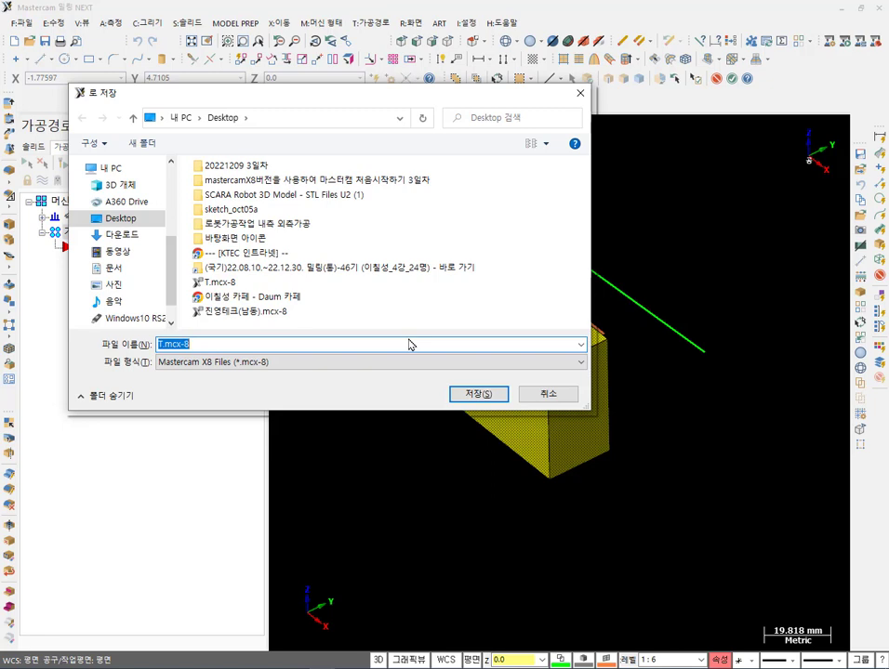
{"action": "left_click", "coordinate": [362, 364]}
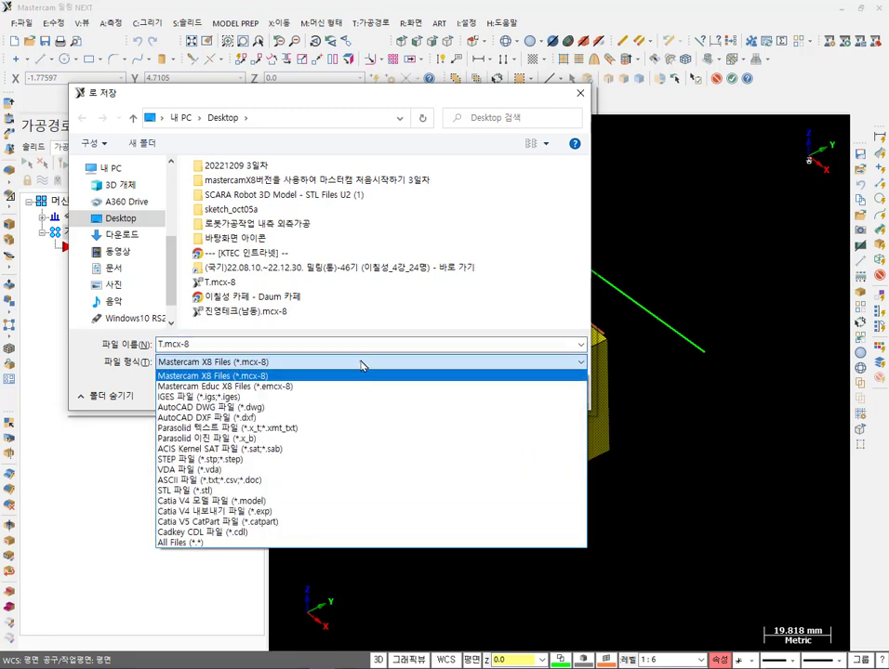
{"action": "left_click", "coordinate": [294, 407]}
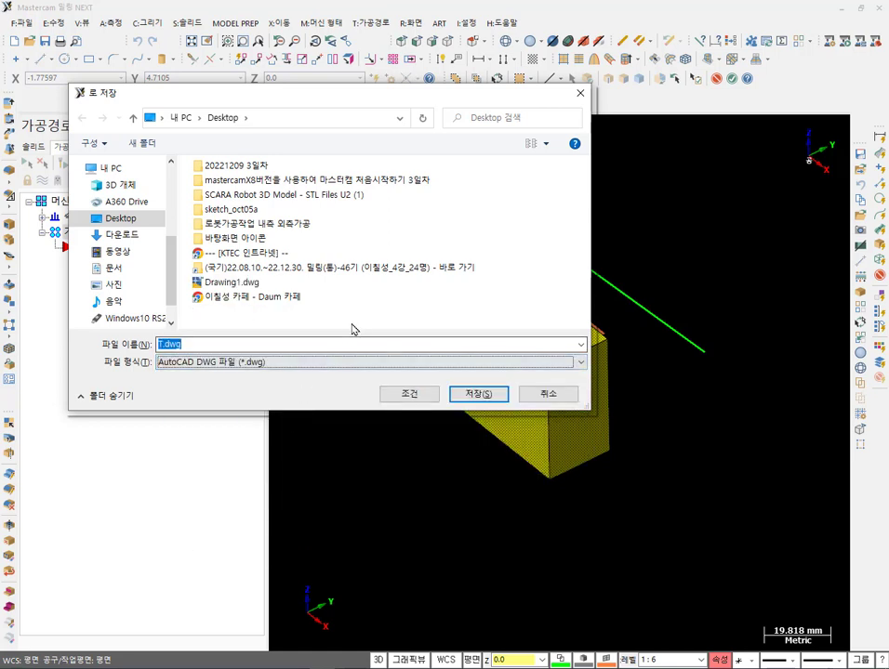
{"action": "left_click", "coordinate": [480, 397]}
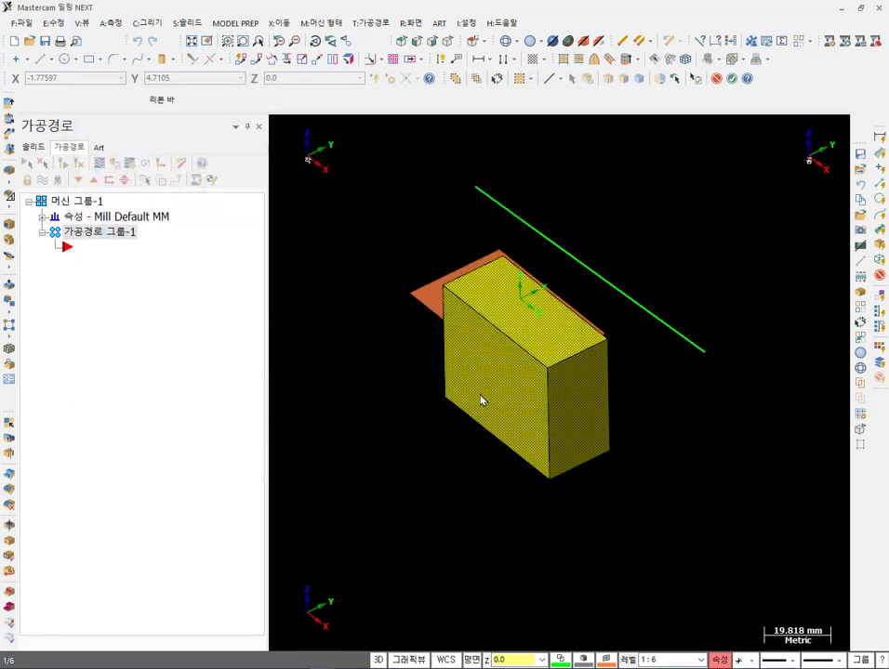
Go to the desktop and open T.dwg in AutoCAD 2016, always allowing DWG files regardless of origin and continuing past the foreign-file prompt.
{"action": "left_click", "coordinate": [841, 9]}
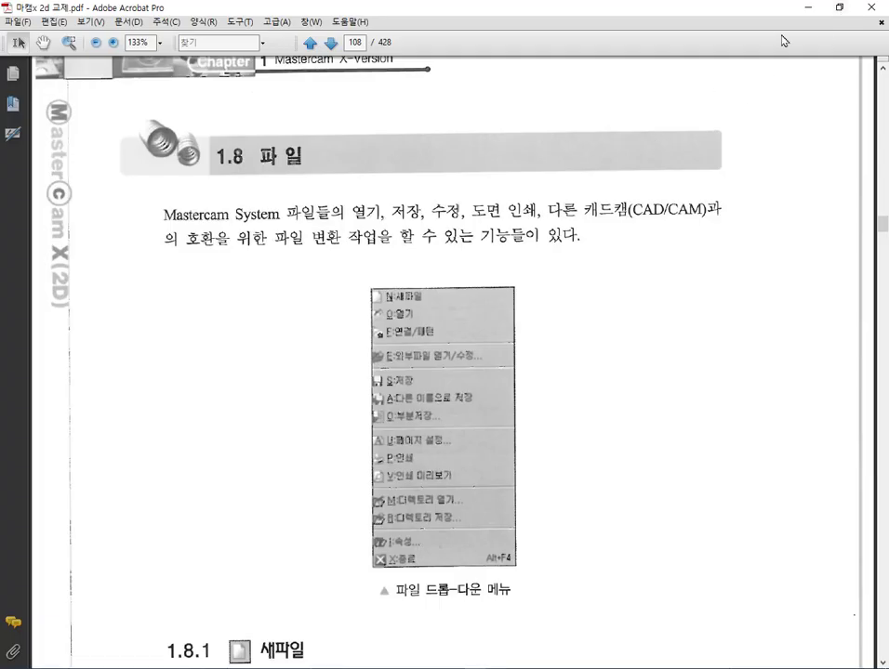
{"action": "left_click", "coordinate": [808, 8]}
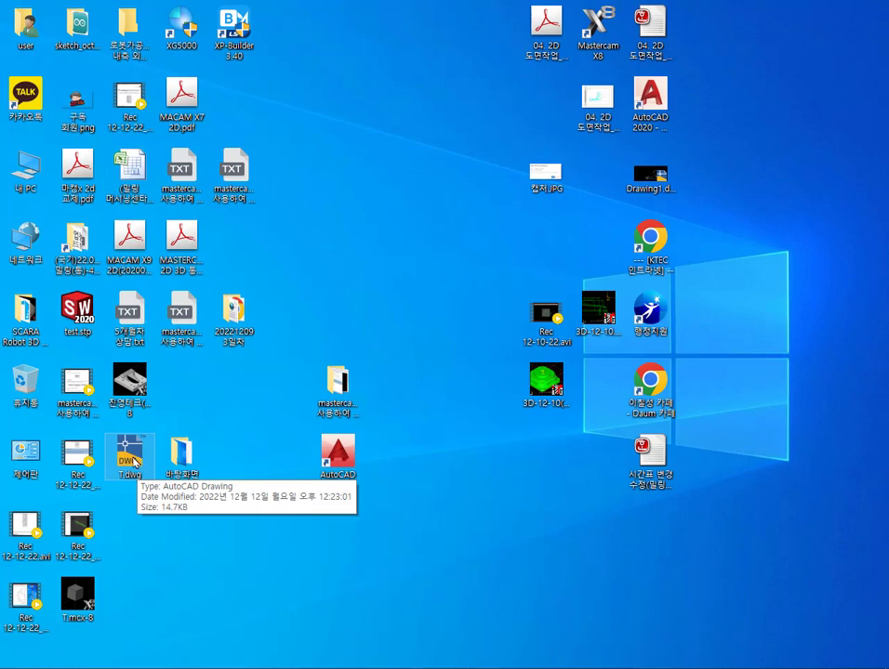
{"action": "left_click_drag", "start_coordinate": [133, 461], "coordinate": [339, 458]}
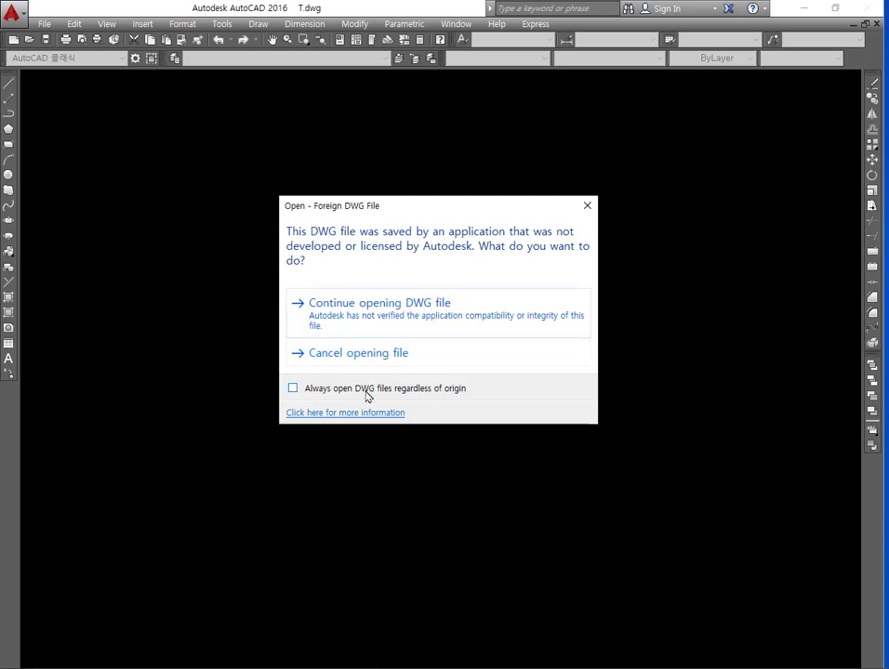
{"action": "left_click", "coordinate": [370, 392]}
{"action": "left_click", "coordinate": [385, 314]}
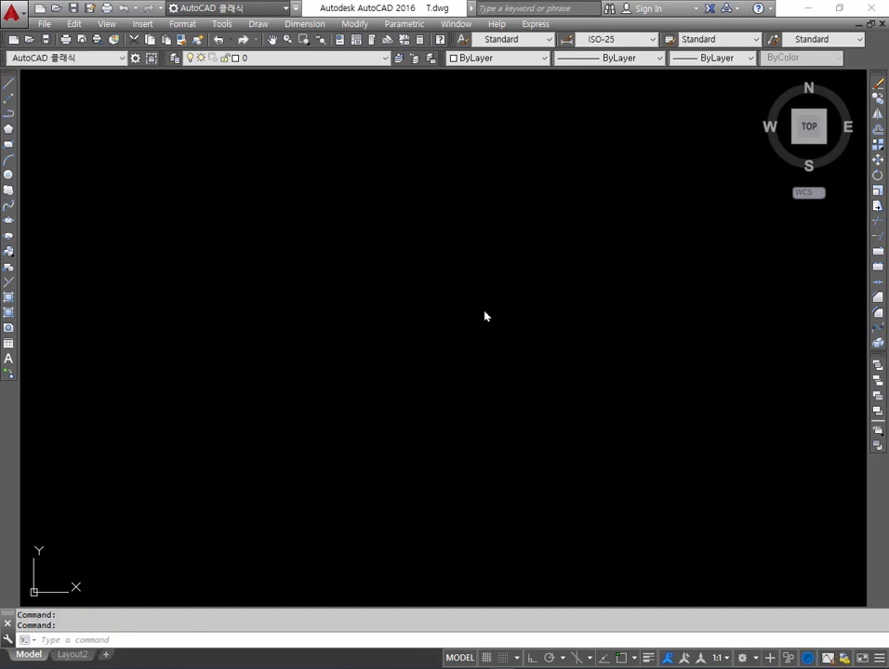
{"action": "right_click", "coordinate": [642, 299]}
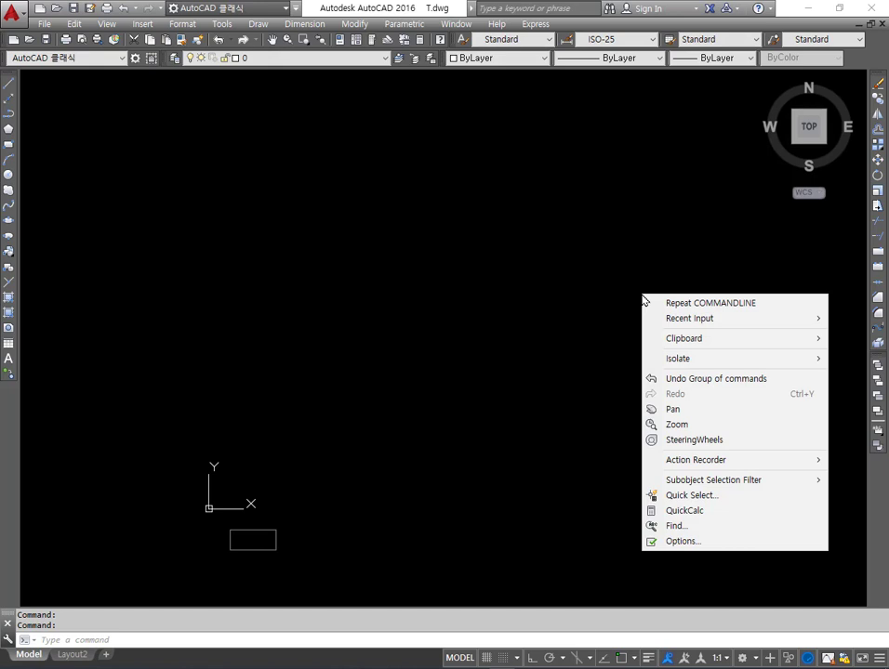
{"action": "left_click", "coordinate": [642, 299]}
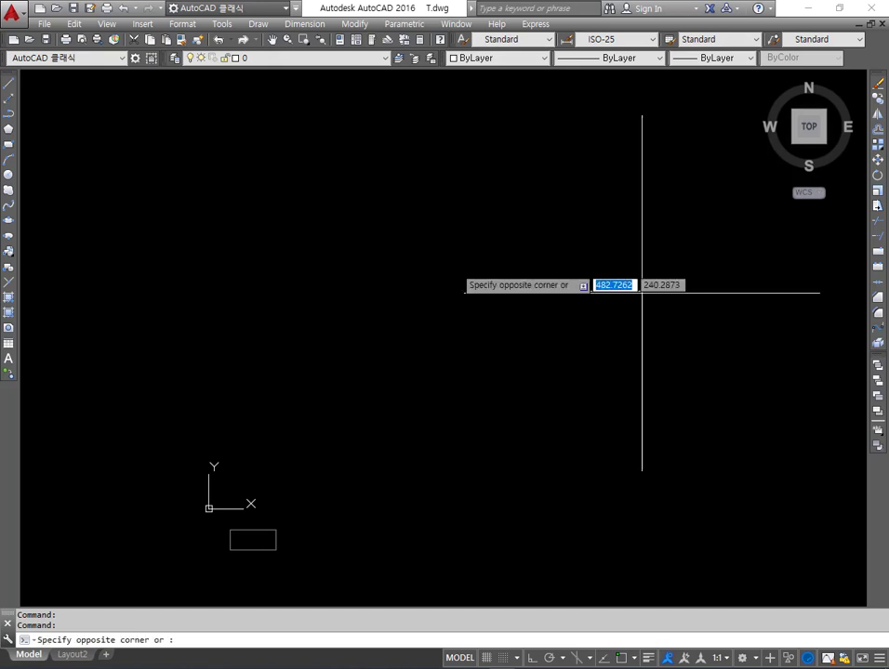
{"action": "right_click", "coordinate": [460, 266]}
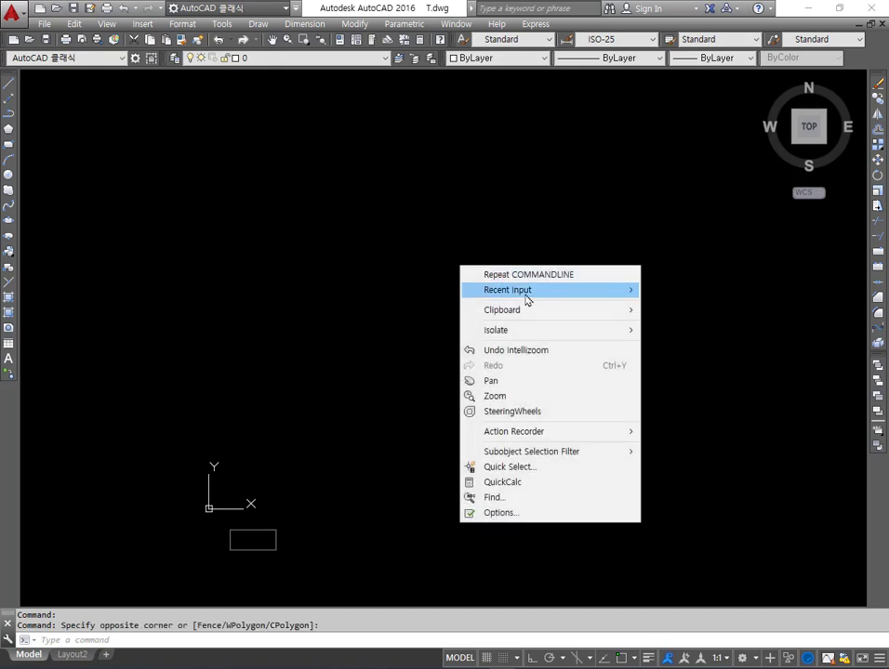
{"action": "left_click", "coordinate": [509, 397]}
{"action": "right_click", "coordinate": [522, 365]}
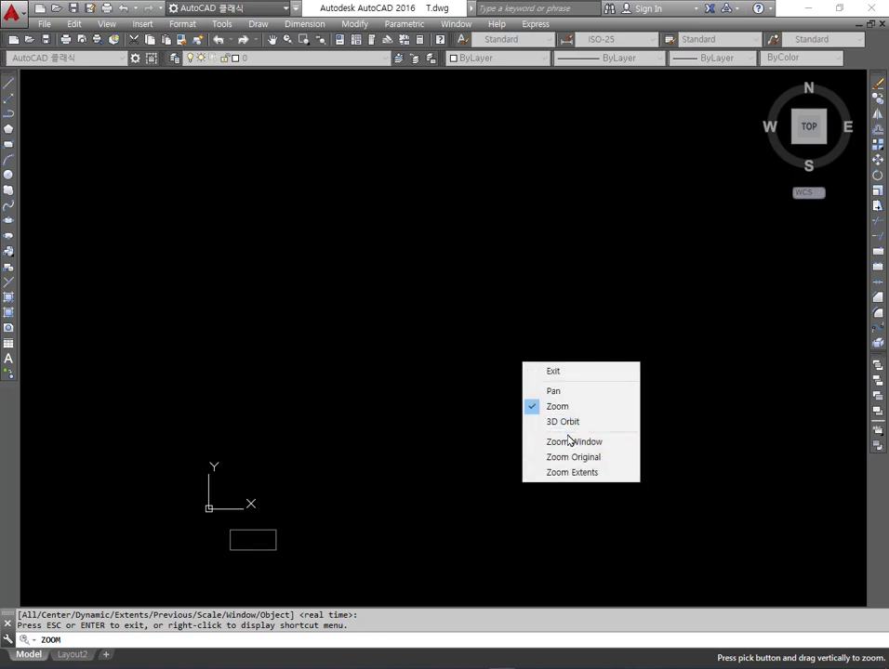
{"action": "left_click", "coordinate": [468, 423]}
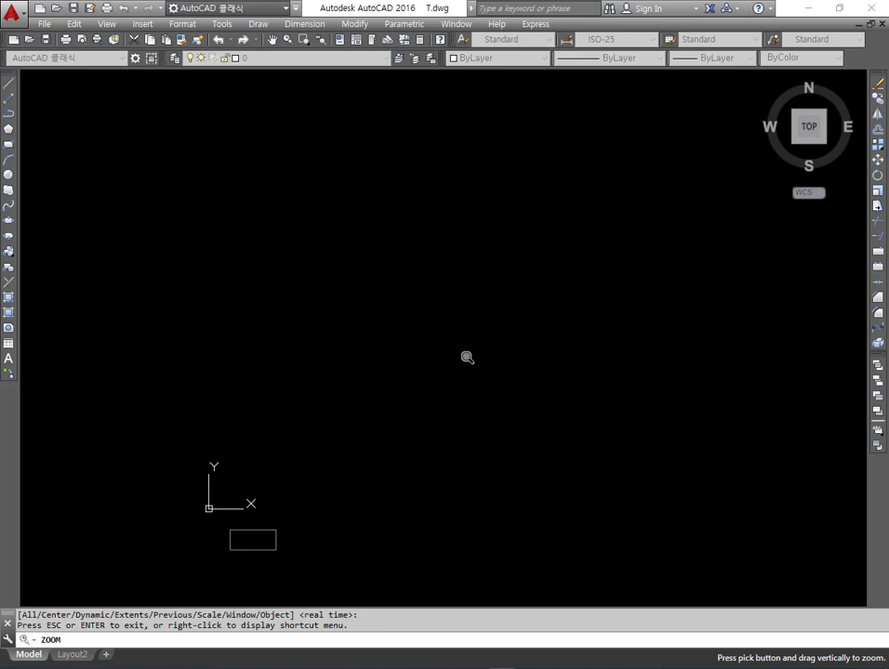
{"action": "key", "text": "Escape"}
Draw a three-point arc in the empty area above and to the right of the solid block.
{"action": "type", "text": "A"}
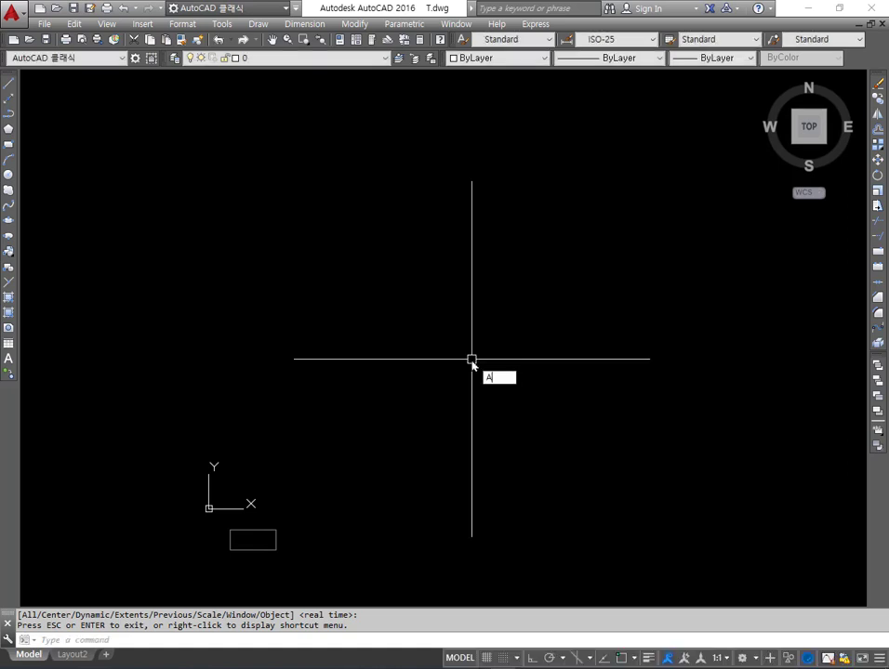
{"action": "key", "text": "Return"}
{"action": "left_click", "coordinate": [528, 299]}
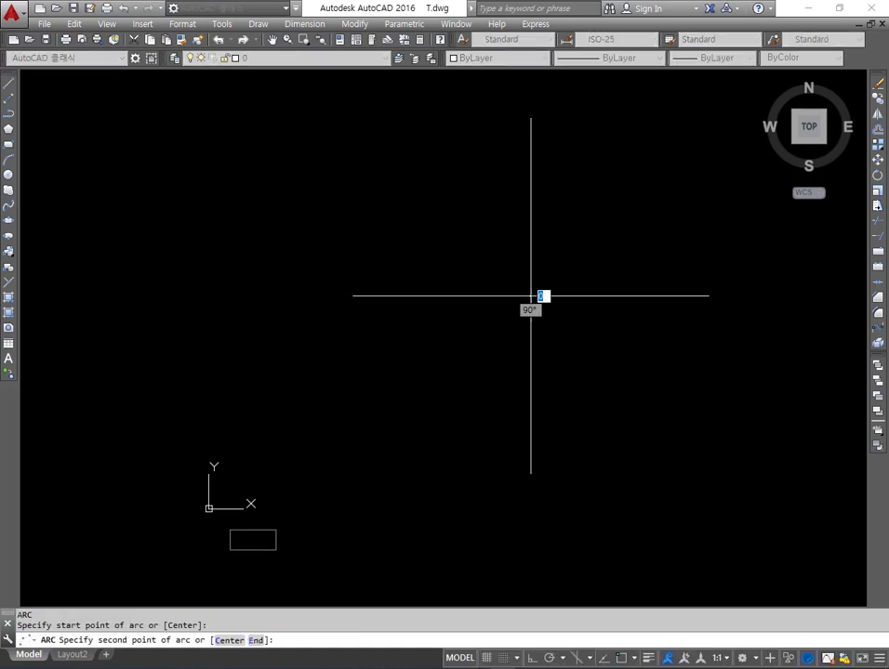
{"action": "left_click", "coordinate": [572, 381]}
{"action": "left_click", "coordinate": [655, 383]}
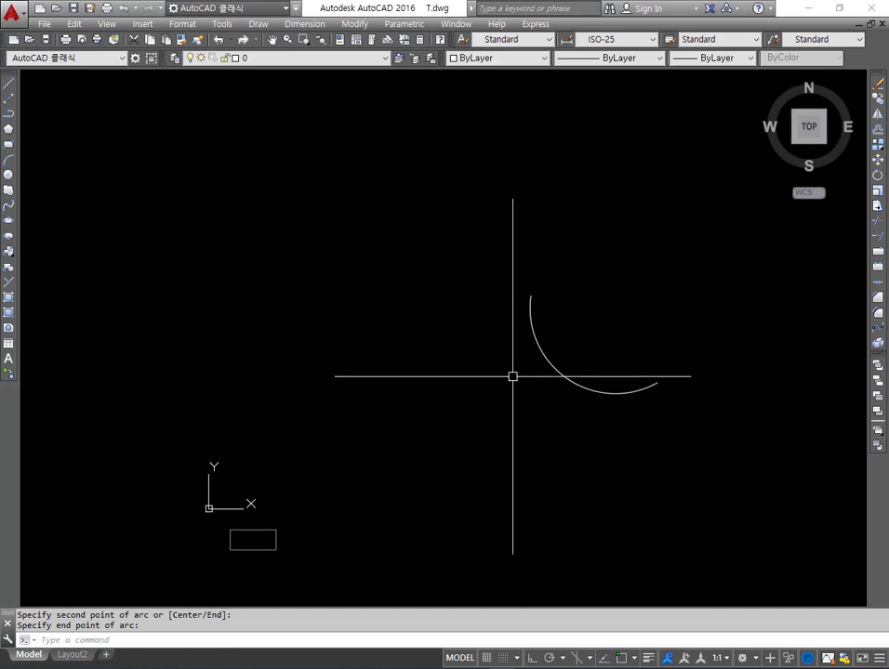
Zoom to the solid block and orbit to a tilted 3D view showing its top and front faces.
{"action": "scroll", "coordinate": [451, 431], "scroll_direction": "down", "scroll_amount": 6}
{"action": "scroll", "coordinate": [450, 430], "scroll_direction": "up", "scroll_amount": 10}
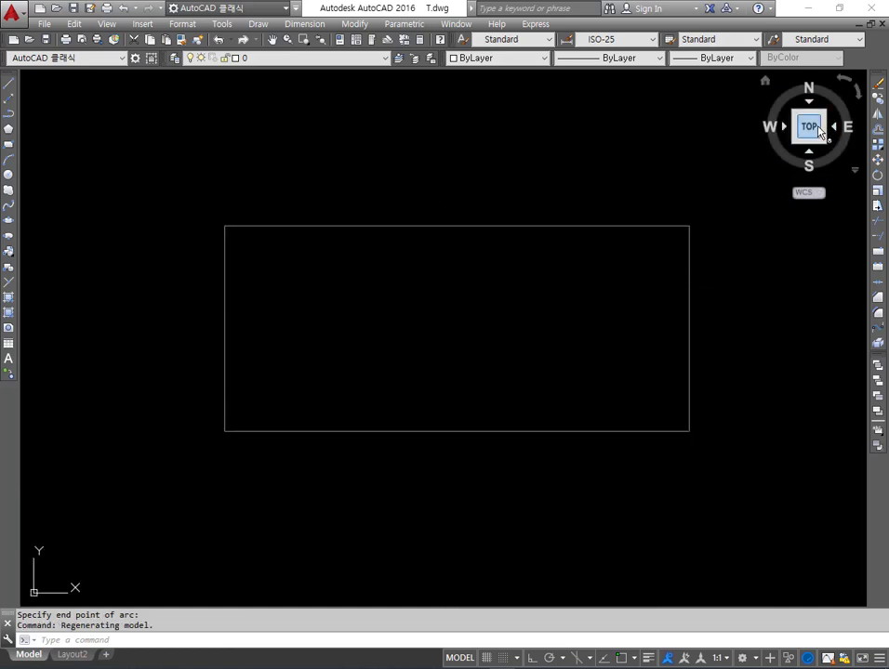
{"action": "mouse_move", "coordinate": [818, 131]}
{"action": "left_mouse_down"}
{"action": "mouse_move", "coordinate": [815, 102]}
{"action": "mouse_move", "coordinate": [785, 84]}
{"action": "mouse_move", "coordinate": [764, 86]}
{"action": "left_mouse_up"}
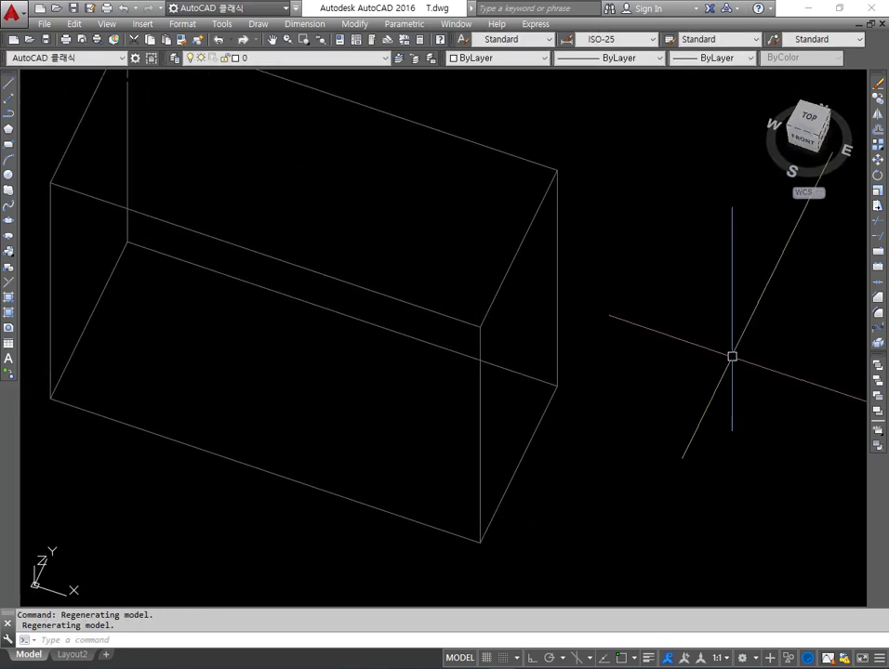
{"action": "scroll", "coordinate": [725, 358], "scroll_direction": "down", "scroll_amount": 4}
{"action": "scroll", "coordinate": [688, 360], "scroll_direction": "up", "scroll_amount": 2}
{"action": "middle_click_drag", "start_coordinate": [681, 361], "coordinate": [661, 260]}
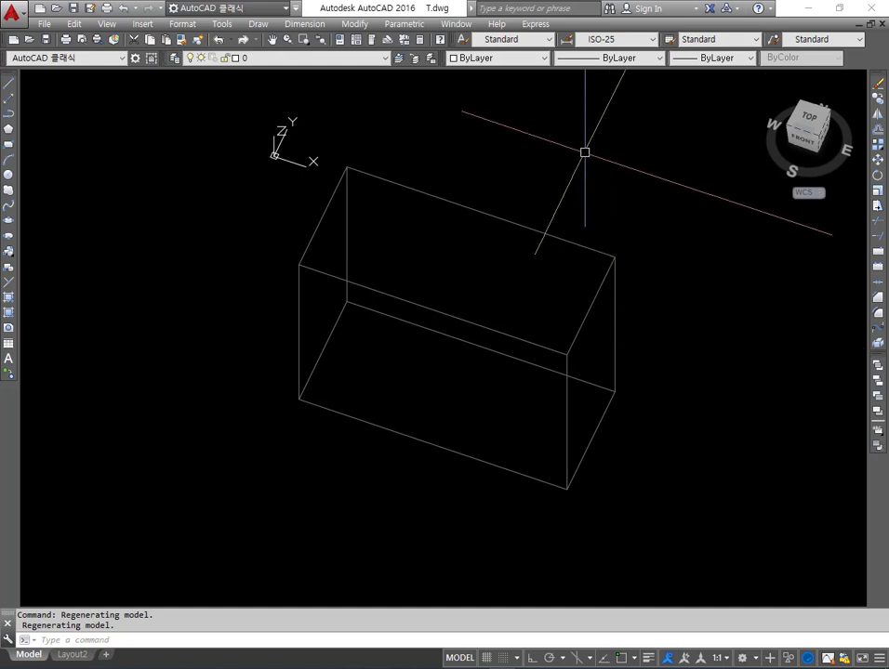
{"action": "mouse_move", "coordinate": [801, 138]}
{"action": "left_mouse_down"}
{"action": "mouse_move", "coordinate": [603, 90]}
{"action": "mouse_move", "coordinate": [588, 96]}
{"action": "left_mouse_up"}
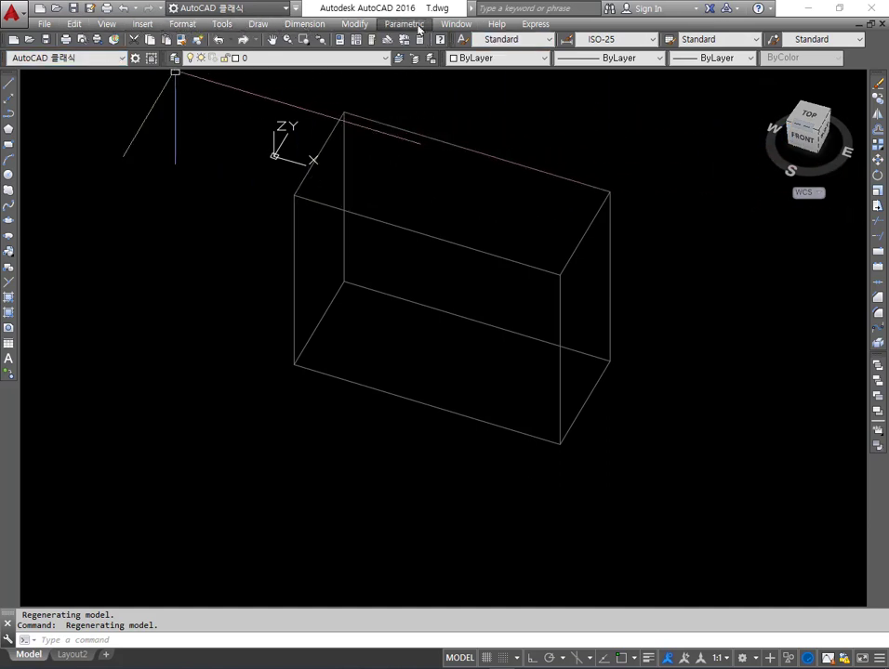
{"action": "left_click", "coordinate": [107, 24]}
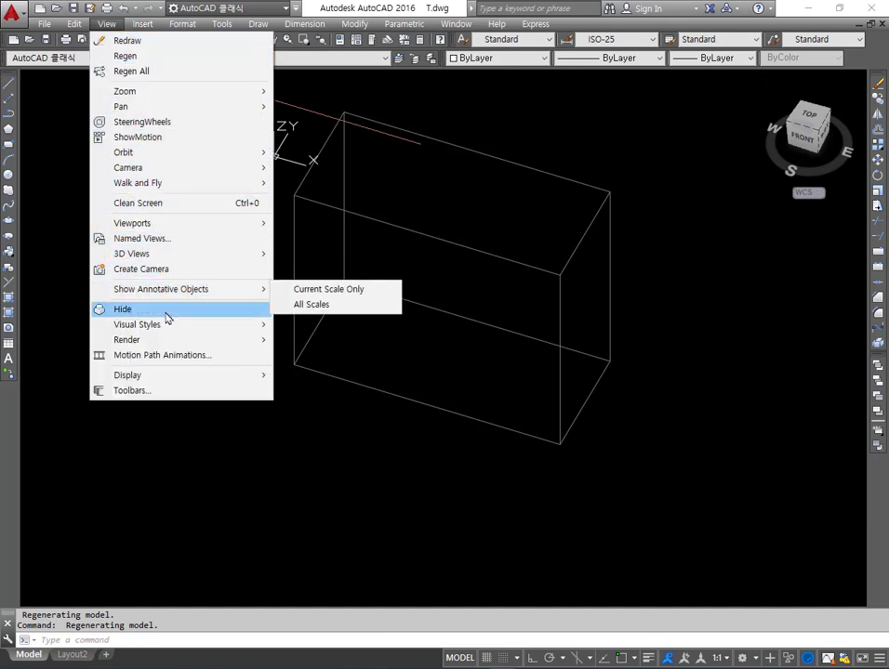
{"action": "mouse_move", "coordinate": [168, 340]}
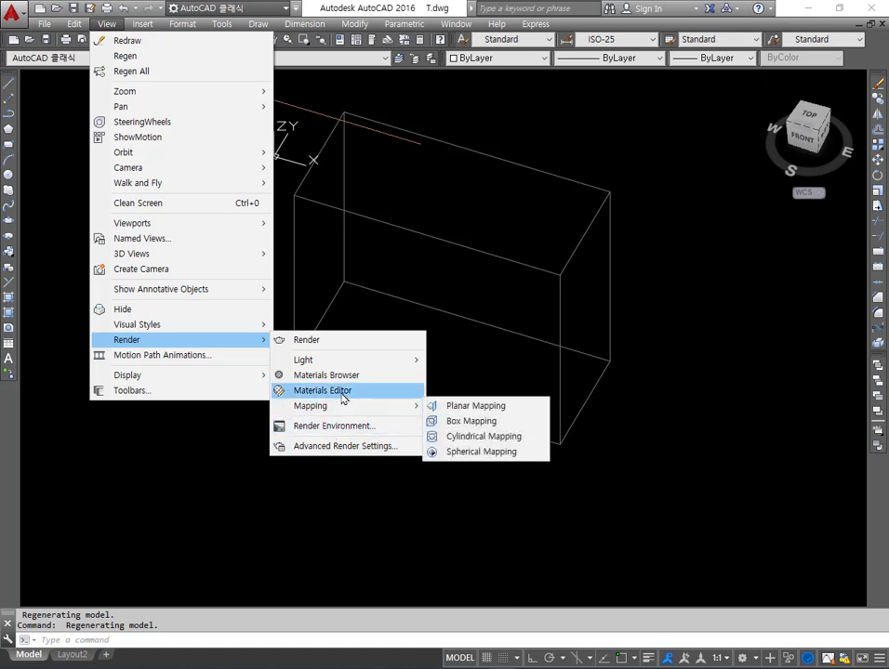
{"action": "mouse_move", "coordinate": [342, 413]}
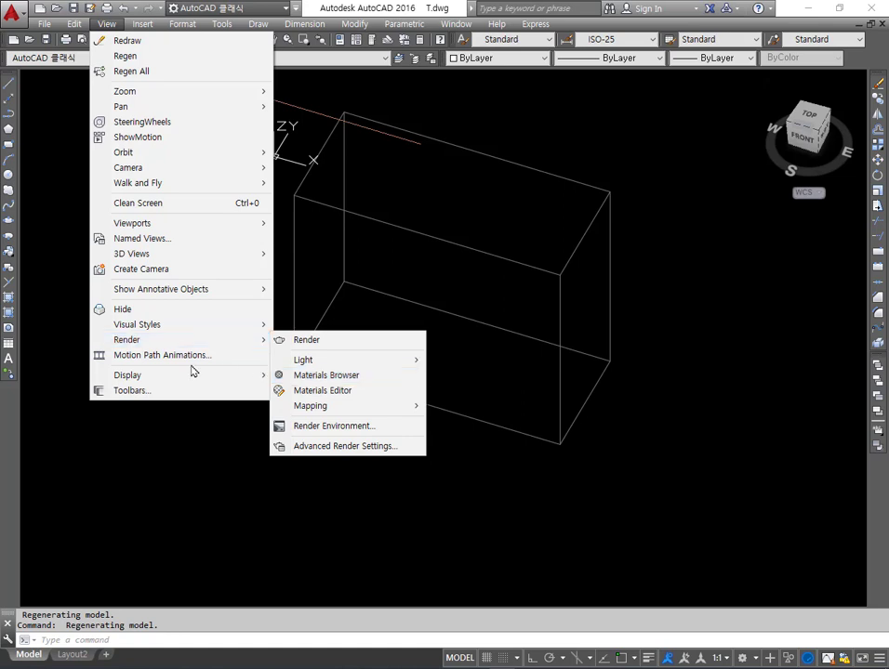
{"action": "mouse_move", "coordinate": [184, 377]}
{"action": "mouse_move", "coordinate": [319, 382]}
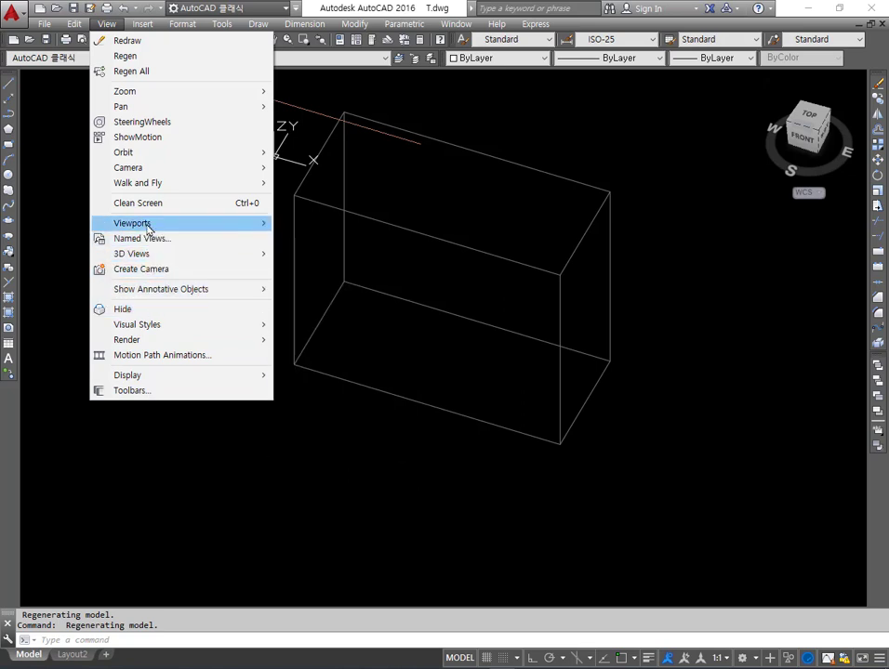
{"action": "mouse_move", "coordinate": [147, 226]}
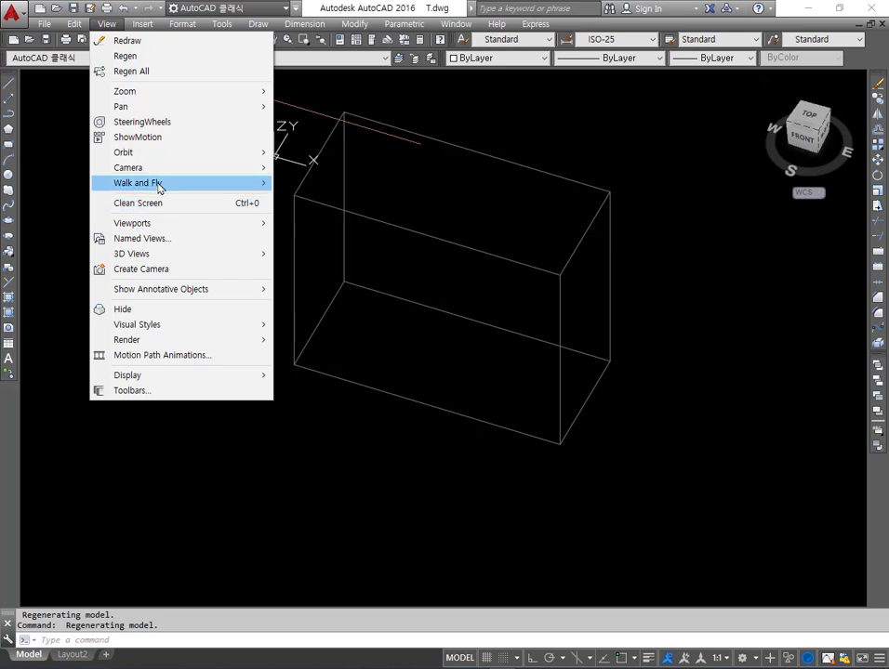
{"action": "mouse_move", "coordinate": [160, 163]}
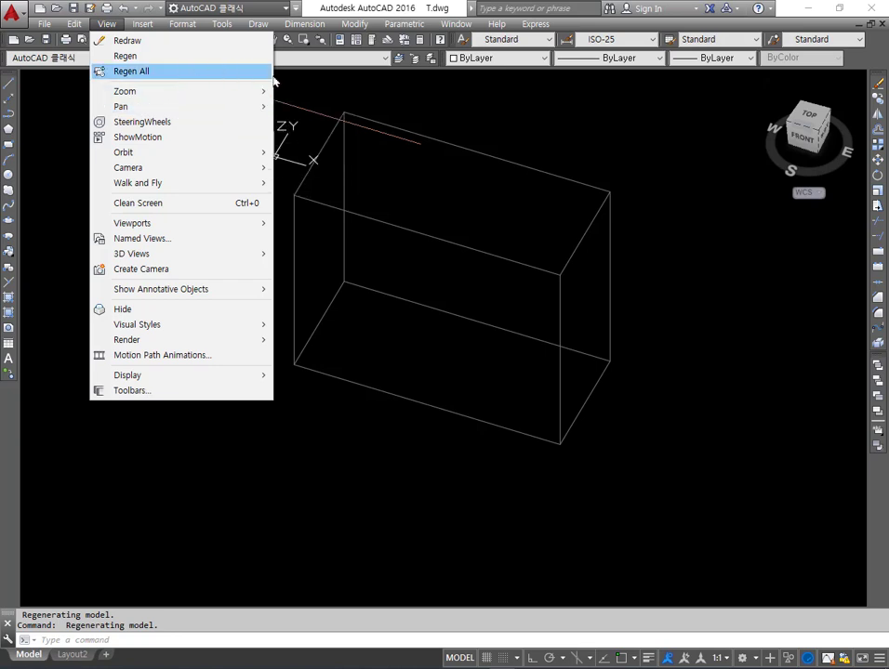
Select the solid block with a crossing selection and check its object type, color and layer in Quick Properties.
{"action": "left_click", "coordinate": [637, 172]}
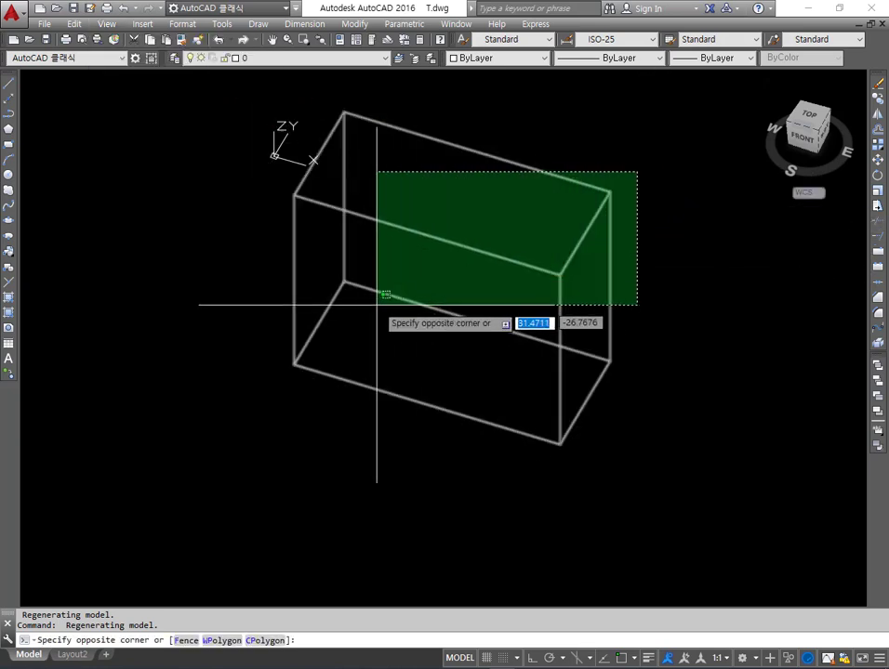
{"action": "left_click", "coordinate": [700, 370]}
{"action": "left_click", "coordinate": [721, 472]}
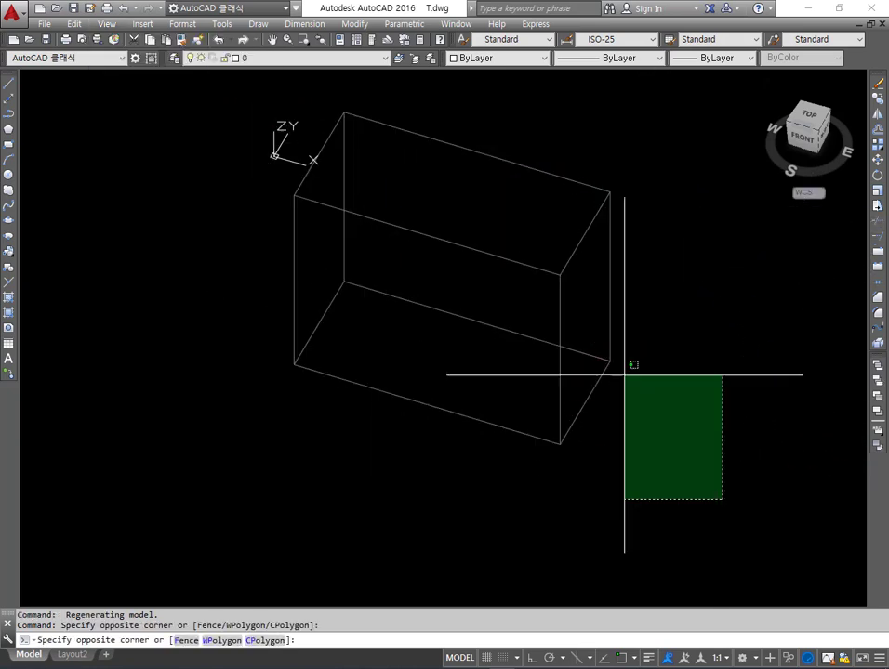
{"action": "left_click", "coordinate": [353, 156]}
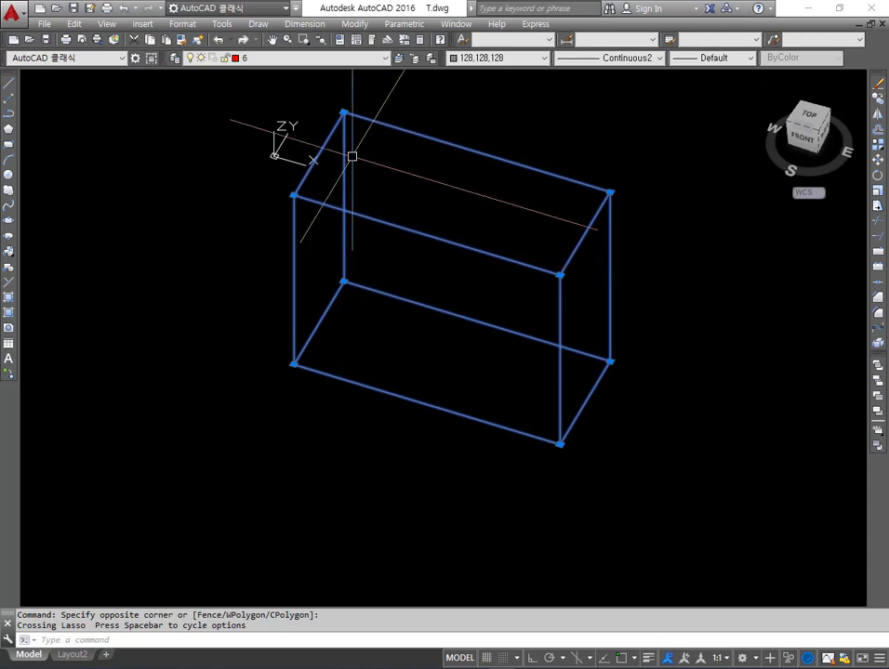
{"action": "right_click", "coordinate": [345, 214]}
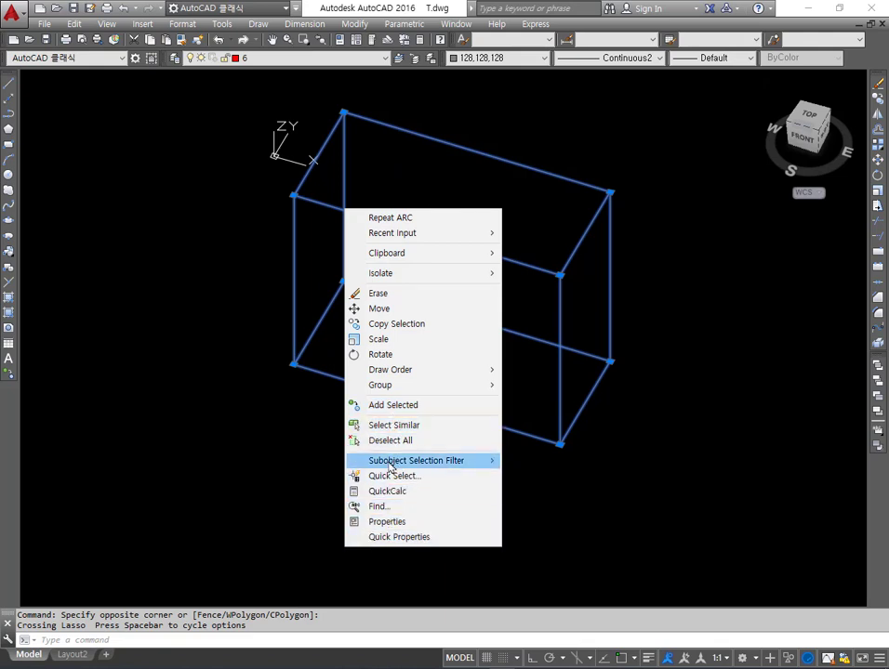
{"action": "left_click", "coordinate": [407, 538]}
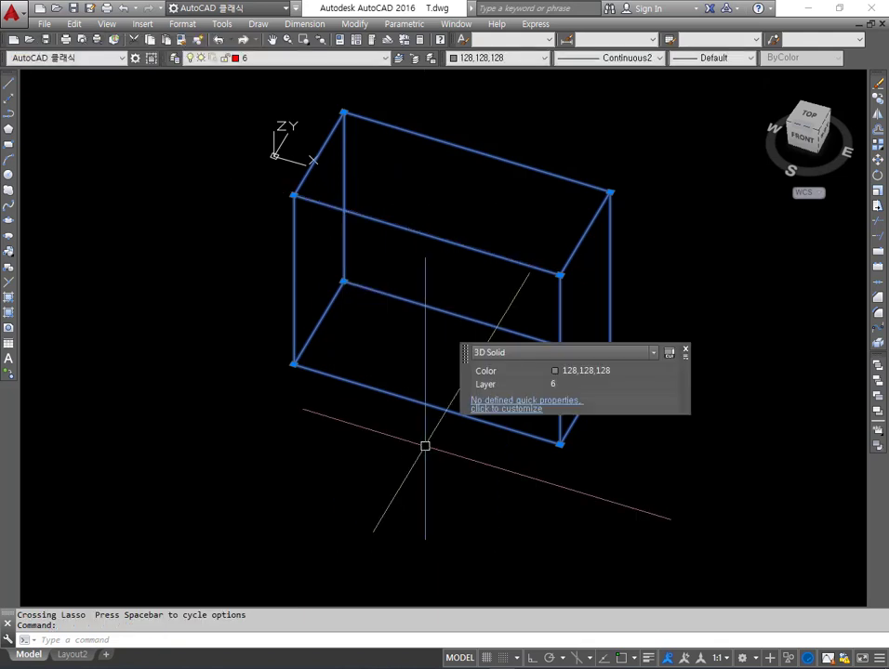
{"action": "left_click", "coordinate": [474, 355]}
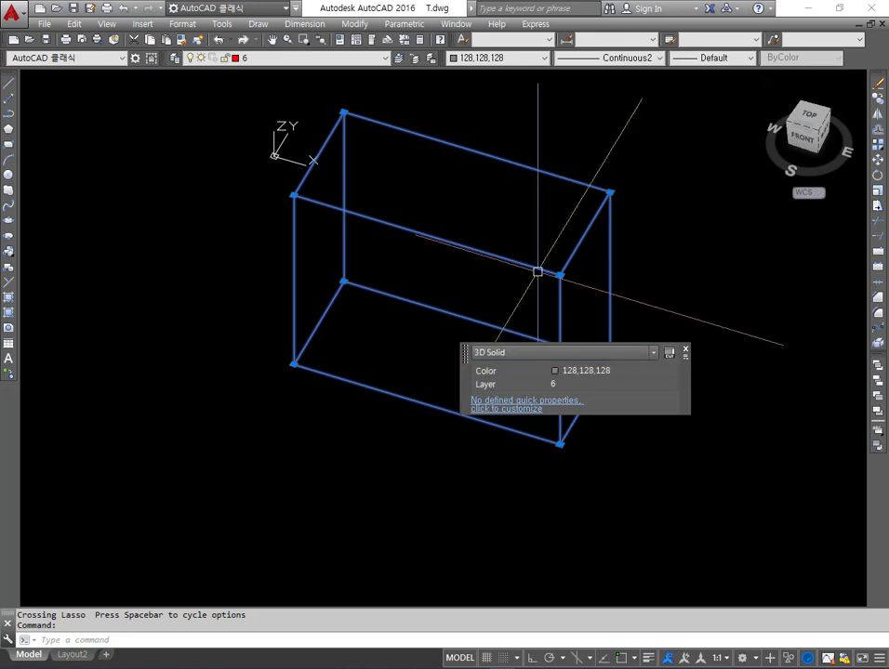
{"action": "left_click", "coordinate": [682, 502]}
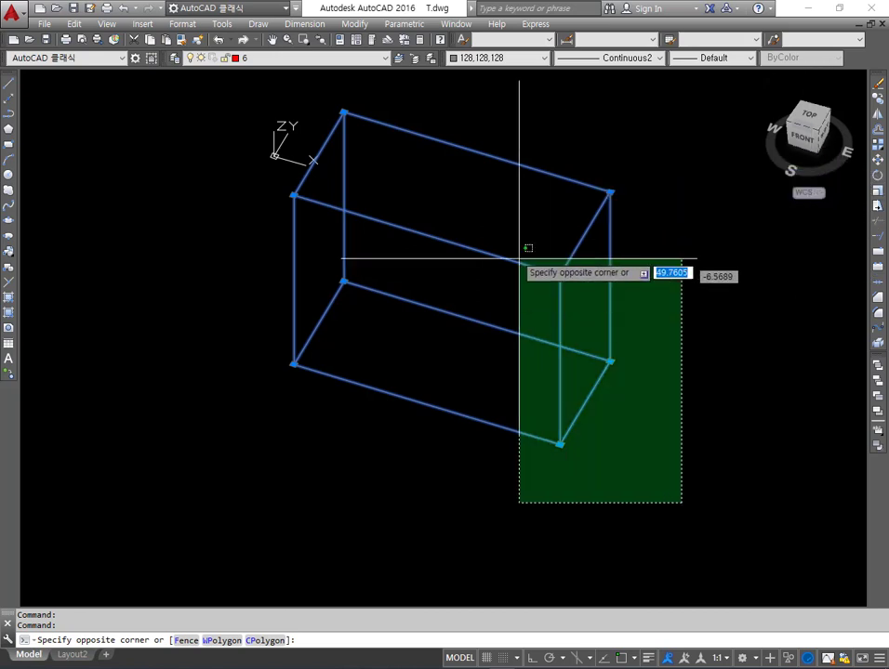
{"action": "left_click", "coordinate": [558, 279]}
{"action": "scroll", "coordinate": [498, 375], "scroll_direction": "down", "scroll_amount": 5}
{"action": "scroll", "coordinate": [454, 413], "scroll_direction": "up", "scroll_amount": 5}
{"action": "scroll", "coordinate": [439, 278], "scroll_direction": "down", "scroll_amount": 7}
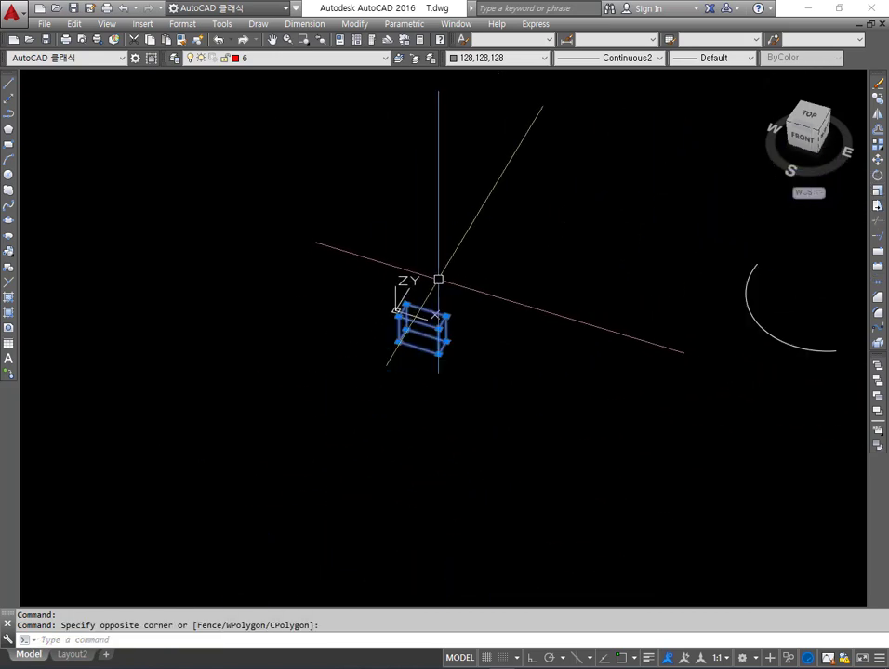
{"action": "scroll", "coordinate": [434, 301], "scroll_direction": "up", "scroll_amount": 11}
{"action": "scroll", "coordinate": [408, 283], "scroll_direction": "down", "scroll_amount": 4}
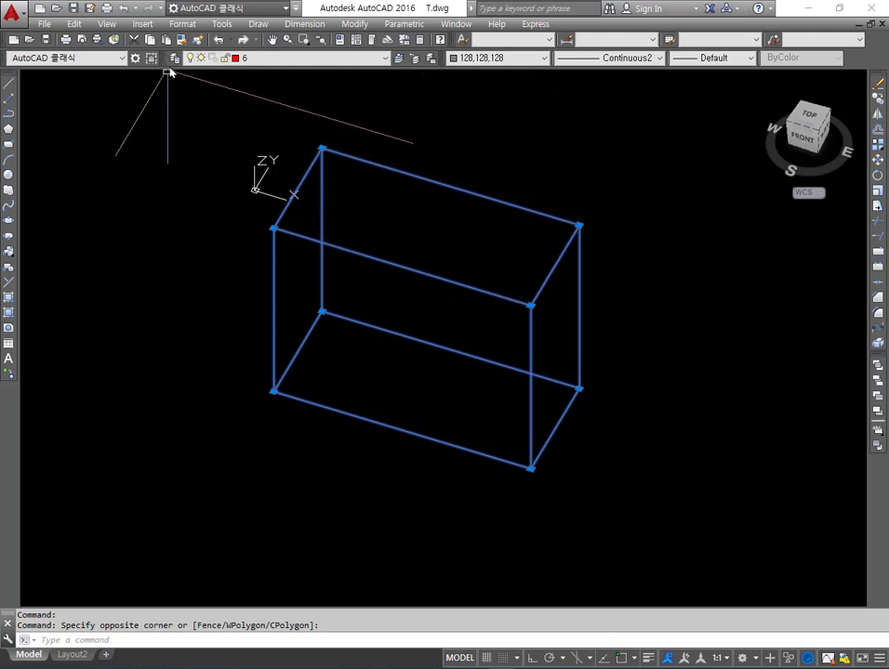
Review the drawing file formats offered by Save As for T.dwg and cancel without saving.
{"action": "left_click", "coordinate": [44, 24]}
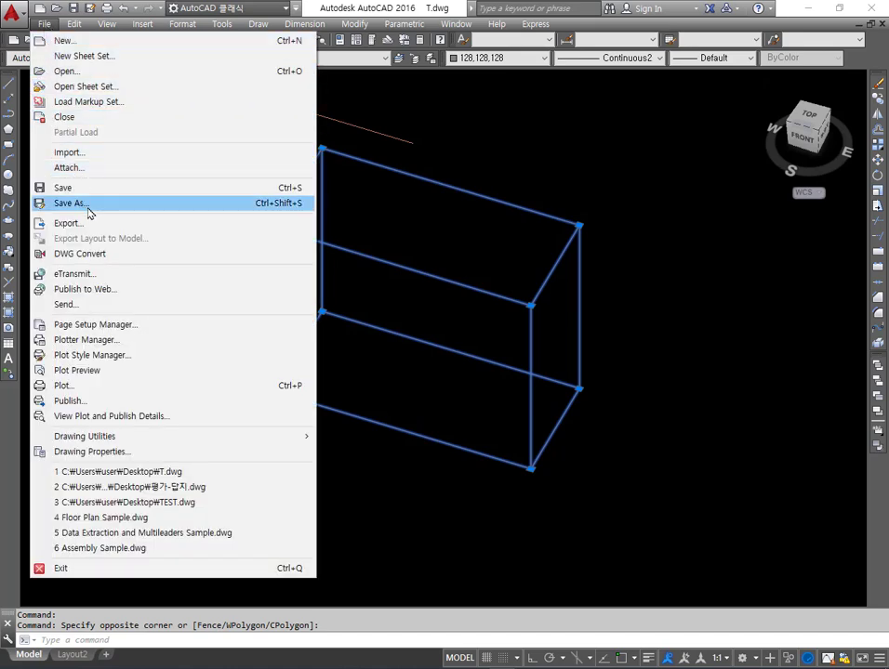
{"action": "left_click", "coordinate": [89, 204]}
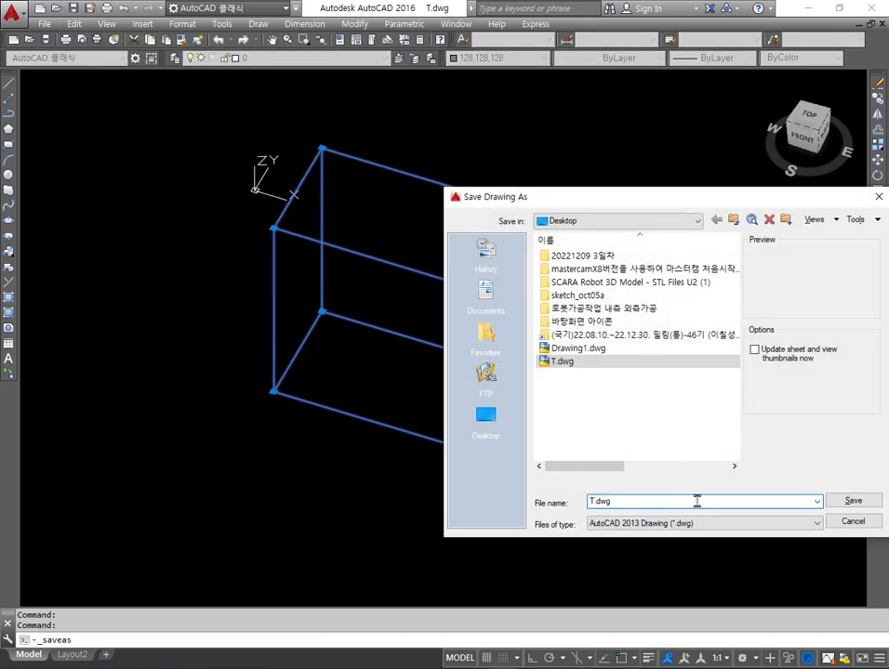
{"action": "left_click", "coordinate": [816, 524]}
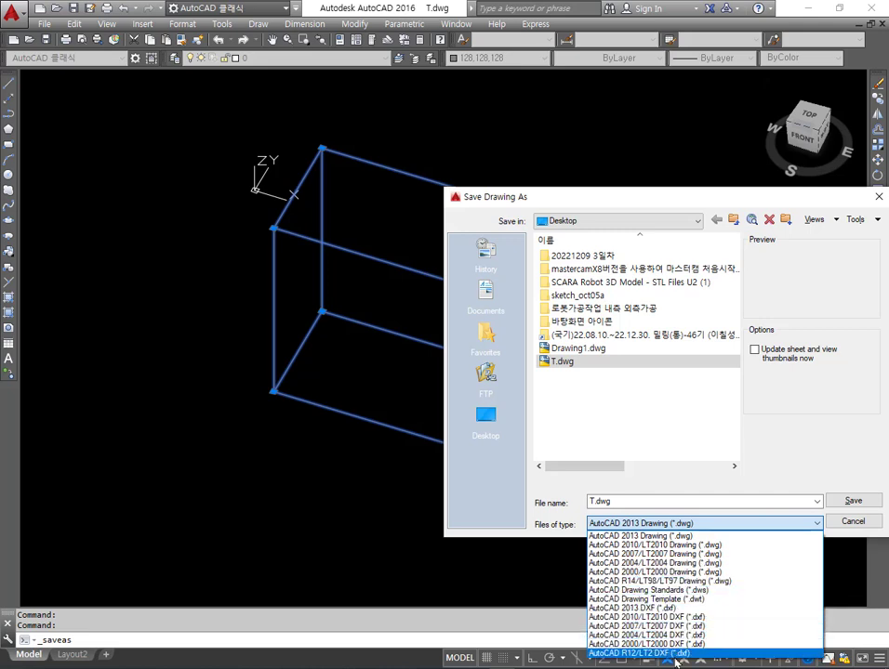
{"action": "left_click", "coordinate": [850, 529]}
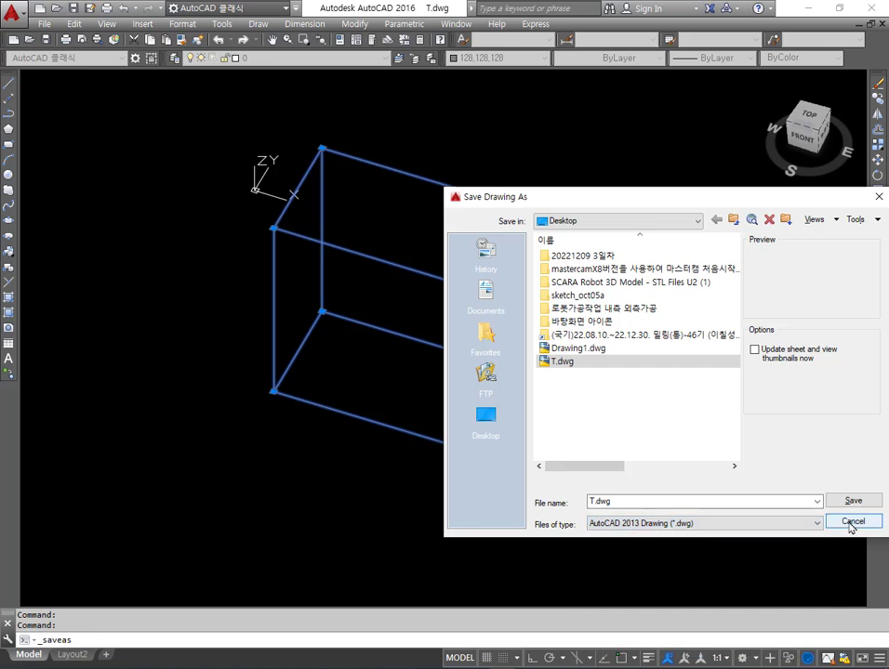
{"action": "left_click", "coordinate": [849, 522]}
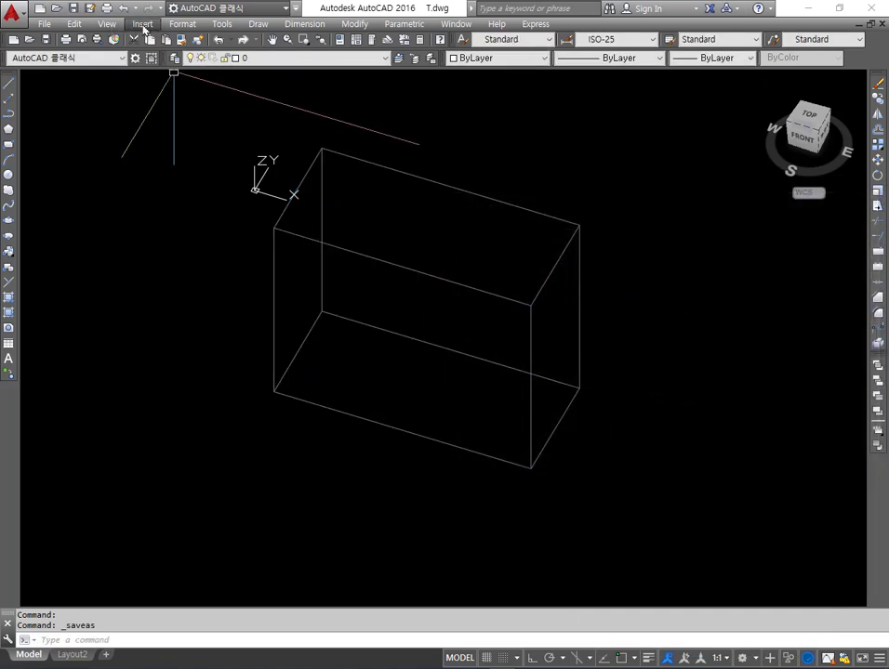
Review the file types offered by Export for T.dwg and cancel without exporting.
{"action": "left_click", "coordinate": [45, 23]}
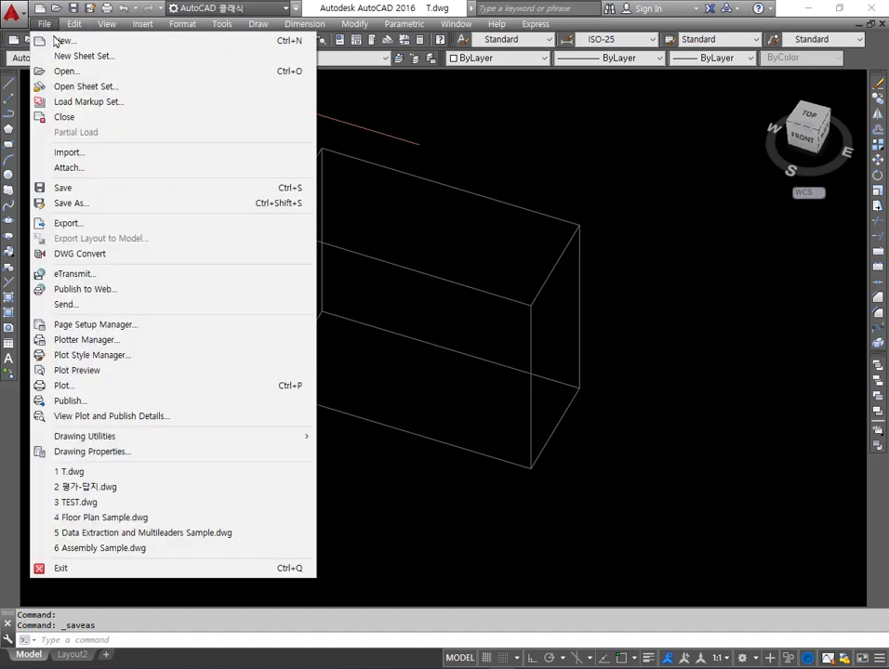
{"action": "left_click", "coordinate": [93, 226]}
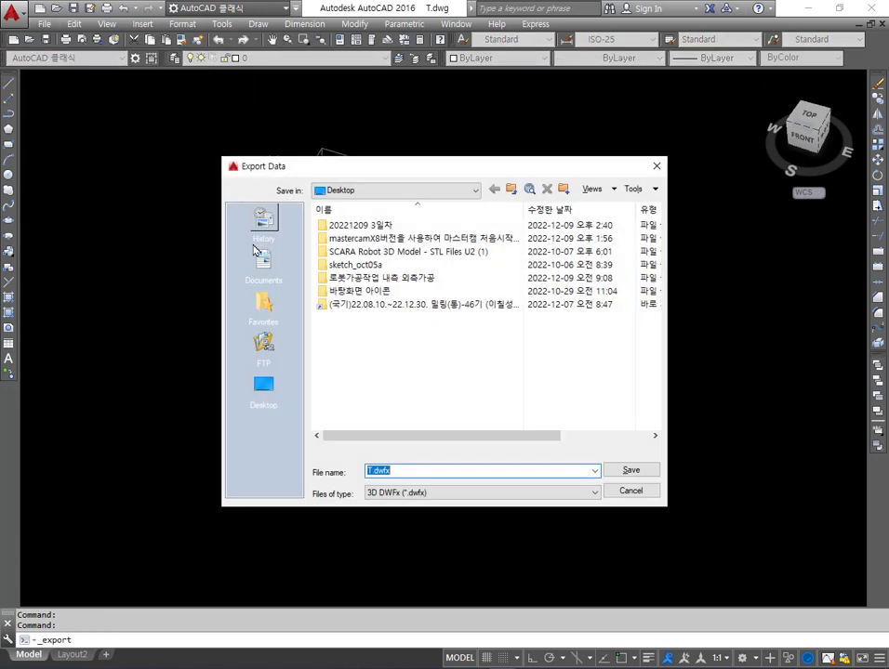
{"action": "left_click", "coordinate": [496, 495]}
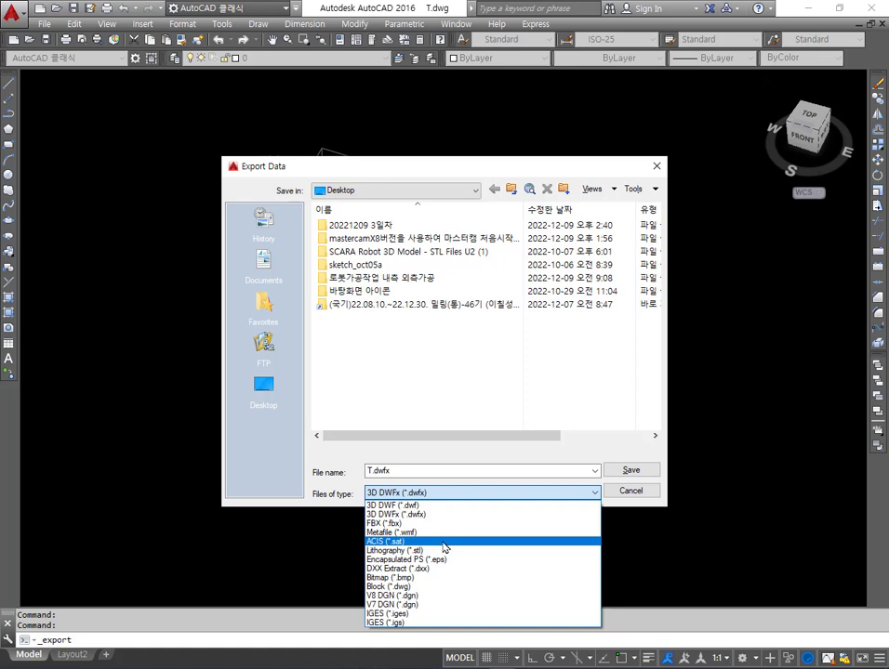
{"action": "left_click", "coordinate": [395, 514]}
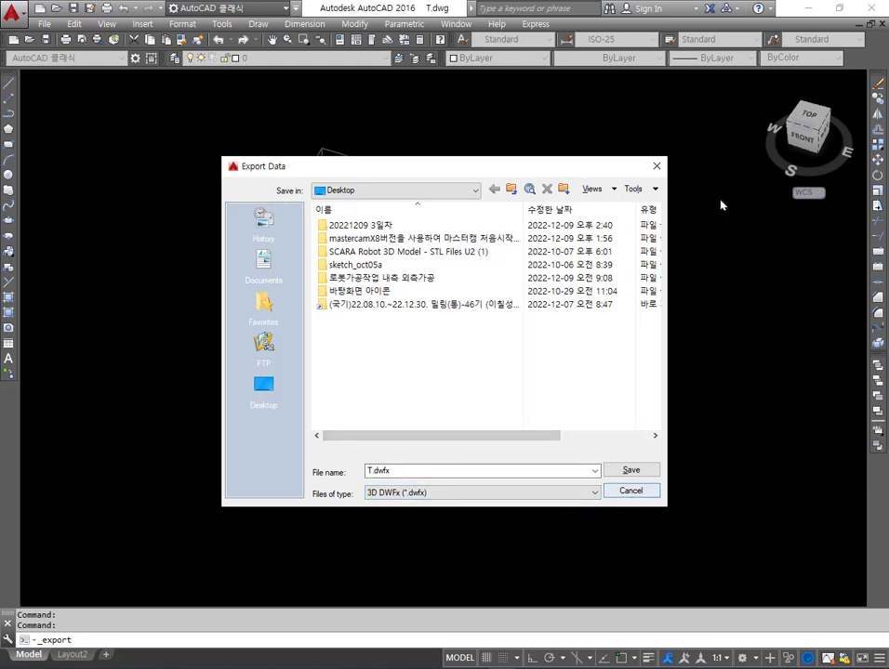
{"action": "key", "text": "Escape"}
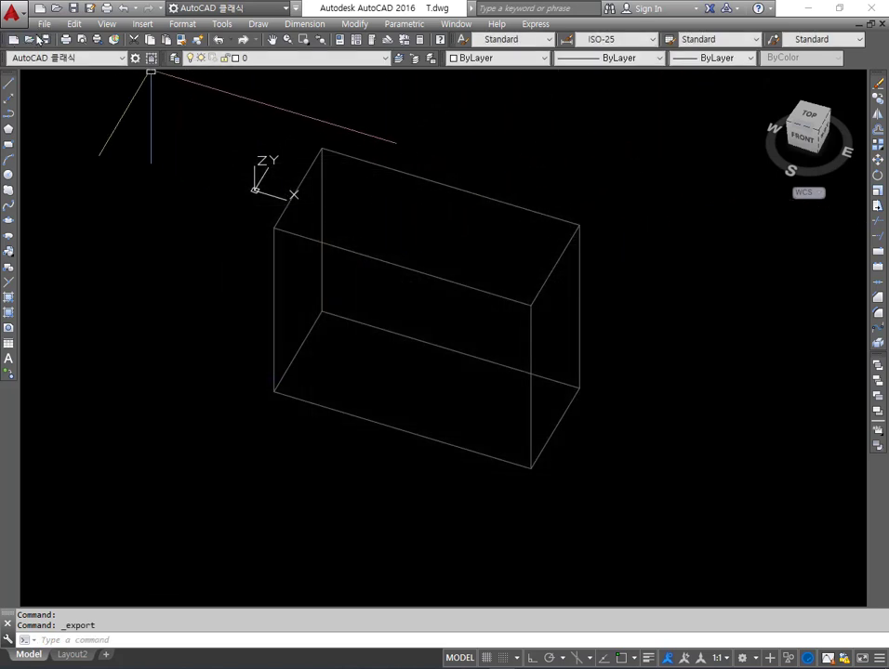
Save T.dwg, and save a copy of the drawing to the Desktop as 44444.dwg.
{"action": "left_click", "coordinate": [12, 13]}
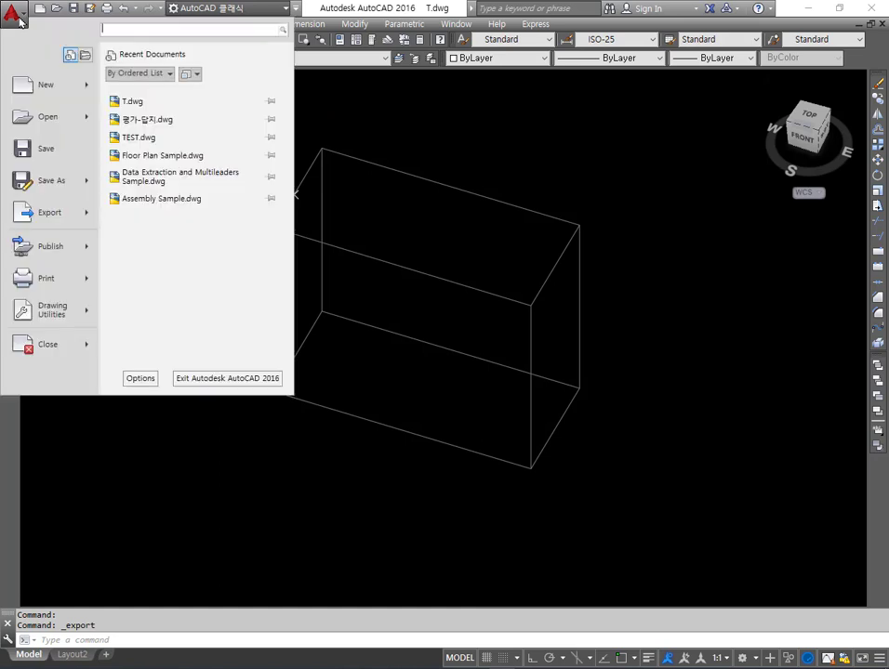
{"action": "left_click", "coordinate": [49, 150]}
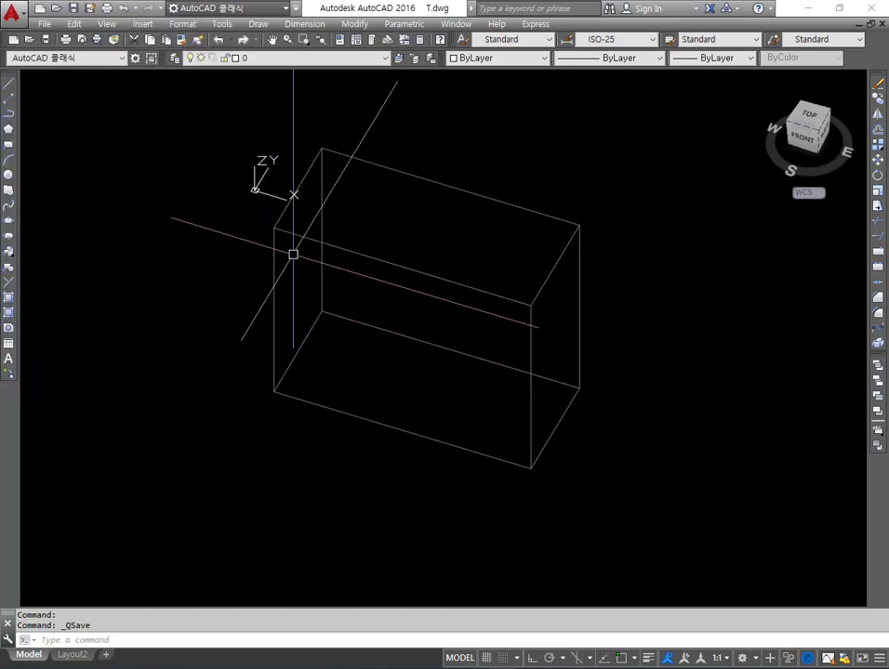
{"action": "left_click", "coordinate": [12, 12]}
{"action": "left_click", "coordinate": [51, 180]}
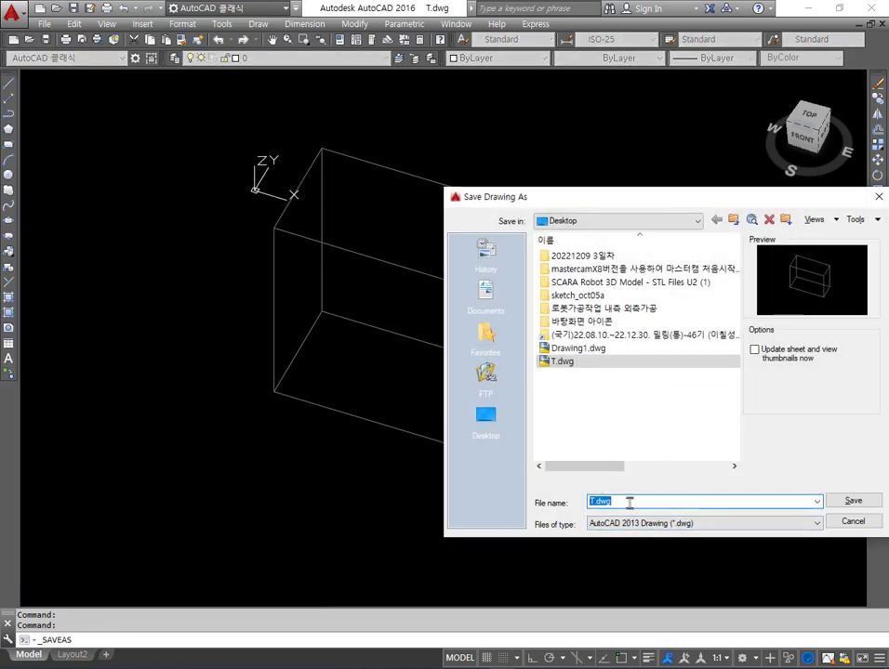
{"action": "type", "text": "44444"}
{"action": "left_click", "coordinate": [849, 502]}
Close AutoCAD and select the 44444.dwg file on the Windows desktop.
{"action": "left_click", "coordinate": [871, 7]}
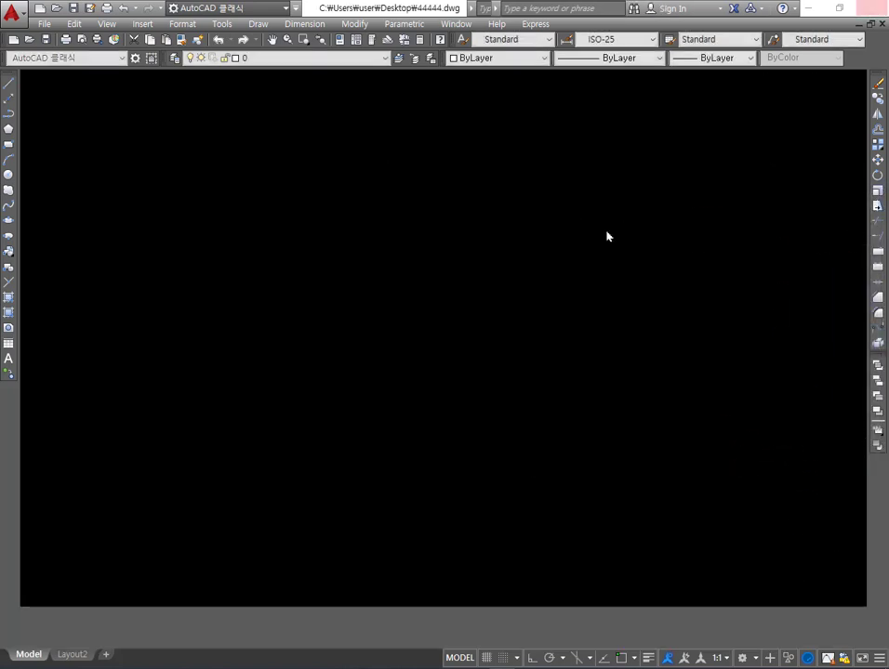
{"action": "left_click", "coordinate": [233, 530]}
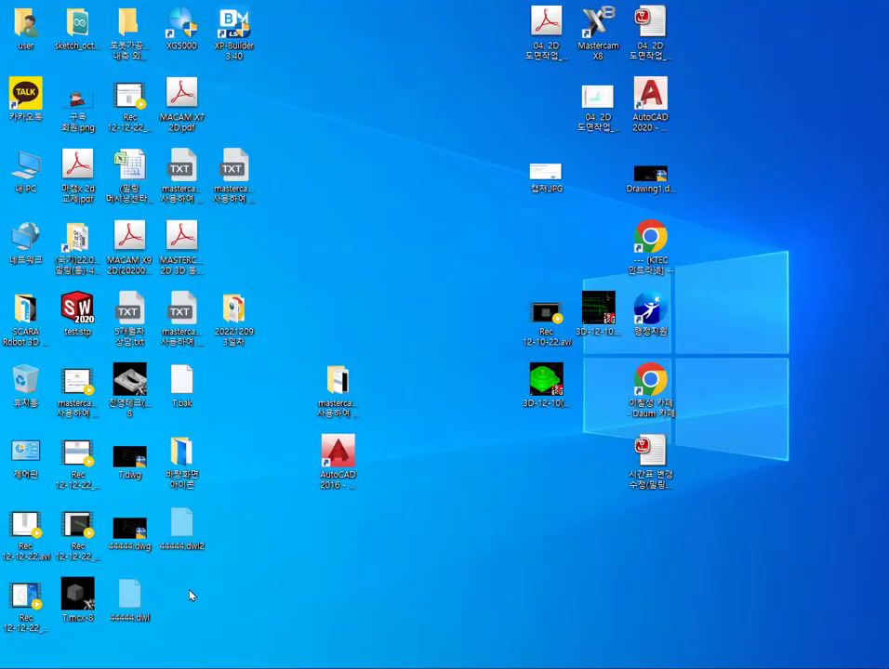
{"action": "left_click", "coordinate": [131, 530]}
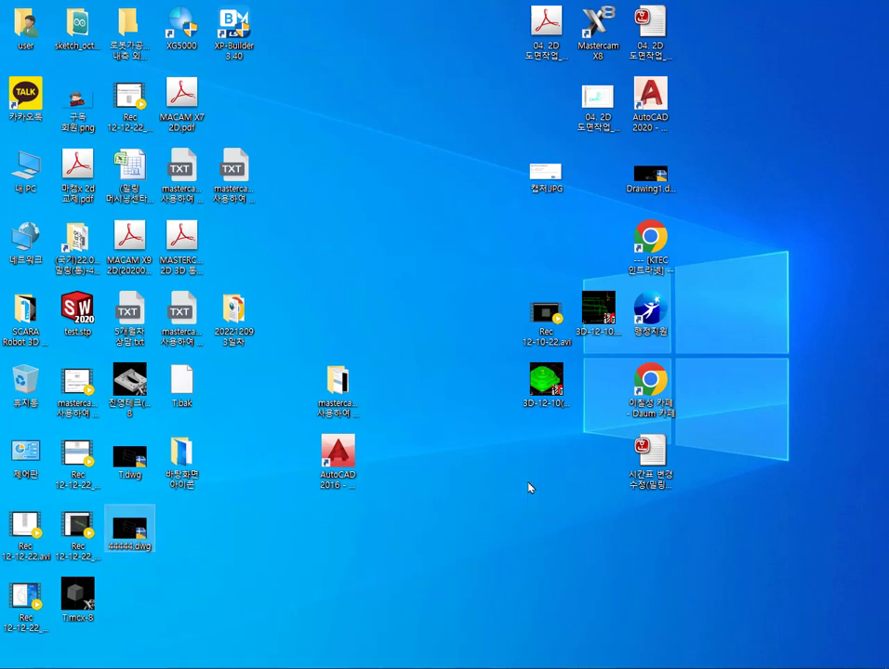